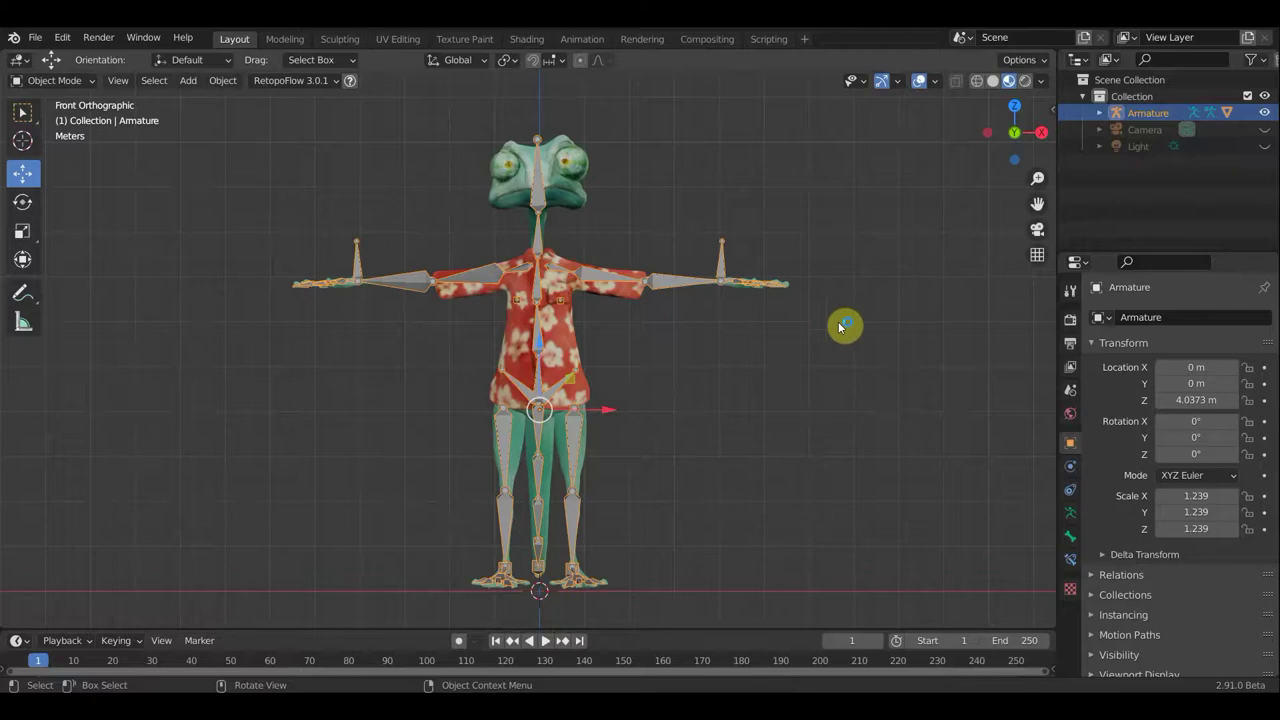
# Select the armature, switch it to Edit Mode, and frame the upper body
pyautogui.click(591, 275)
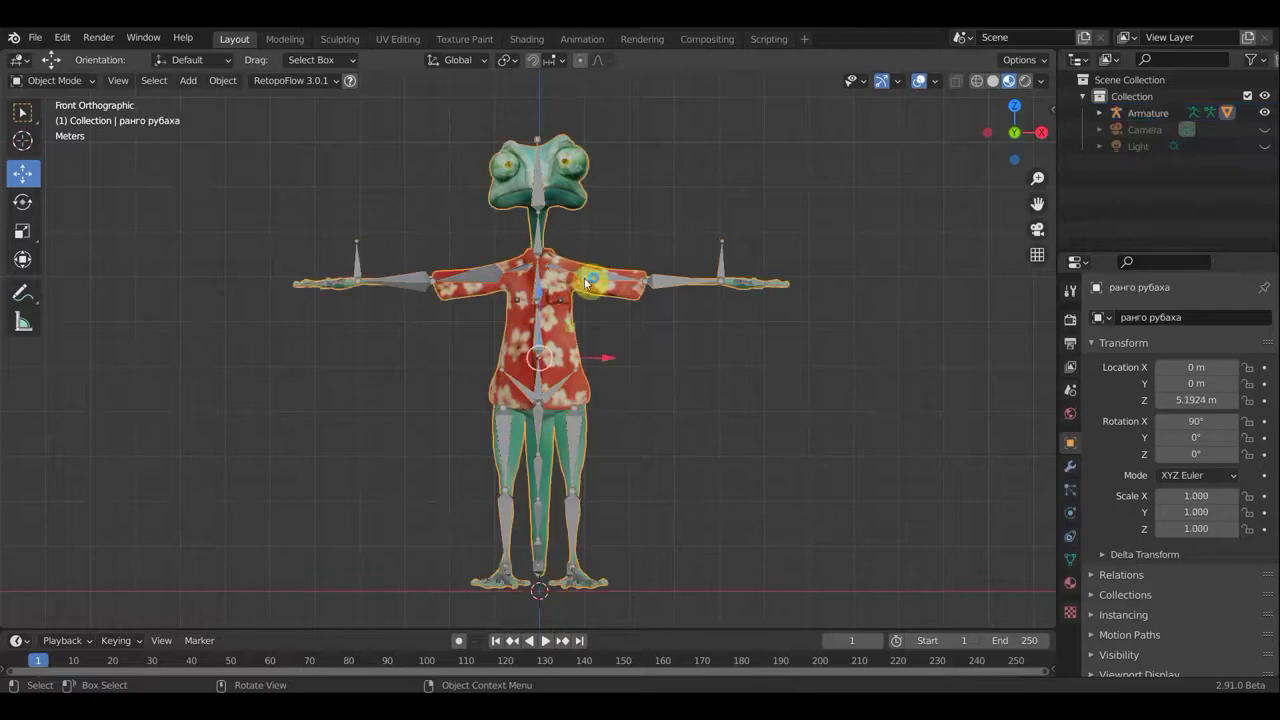
pyautogui.click(586, 283)
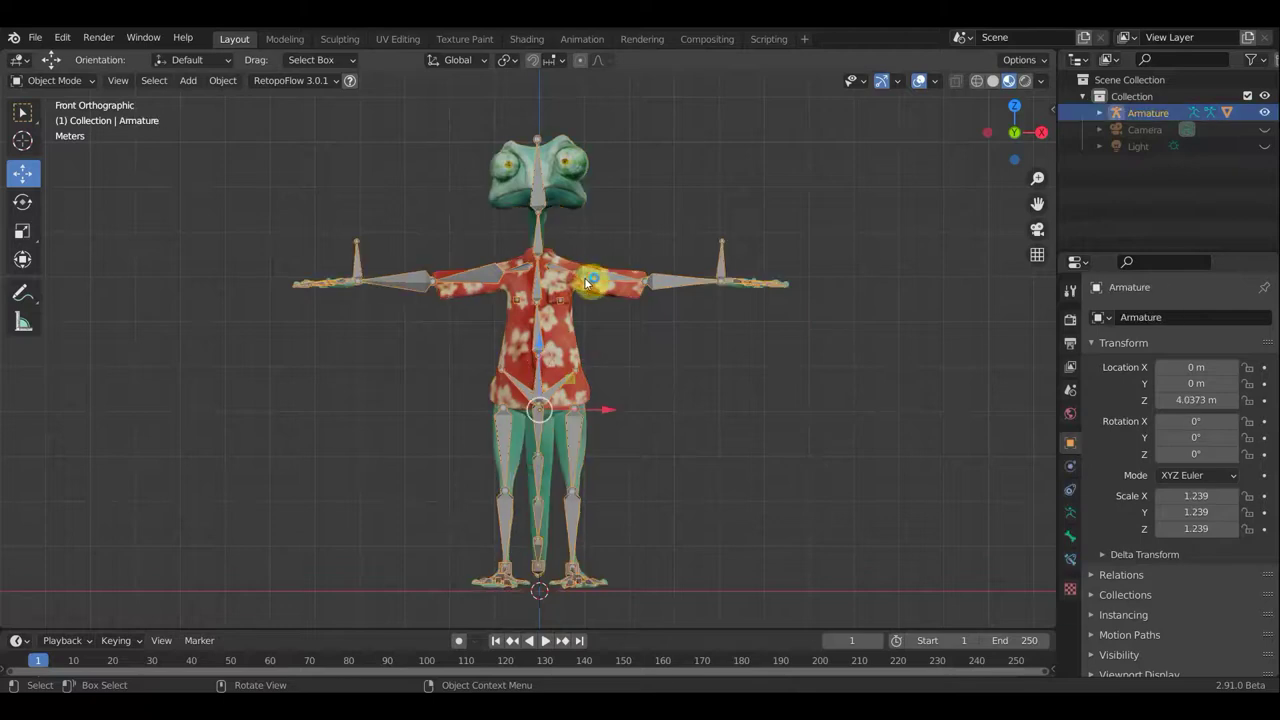
pyautogui.click(92, 84)
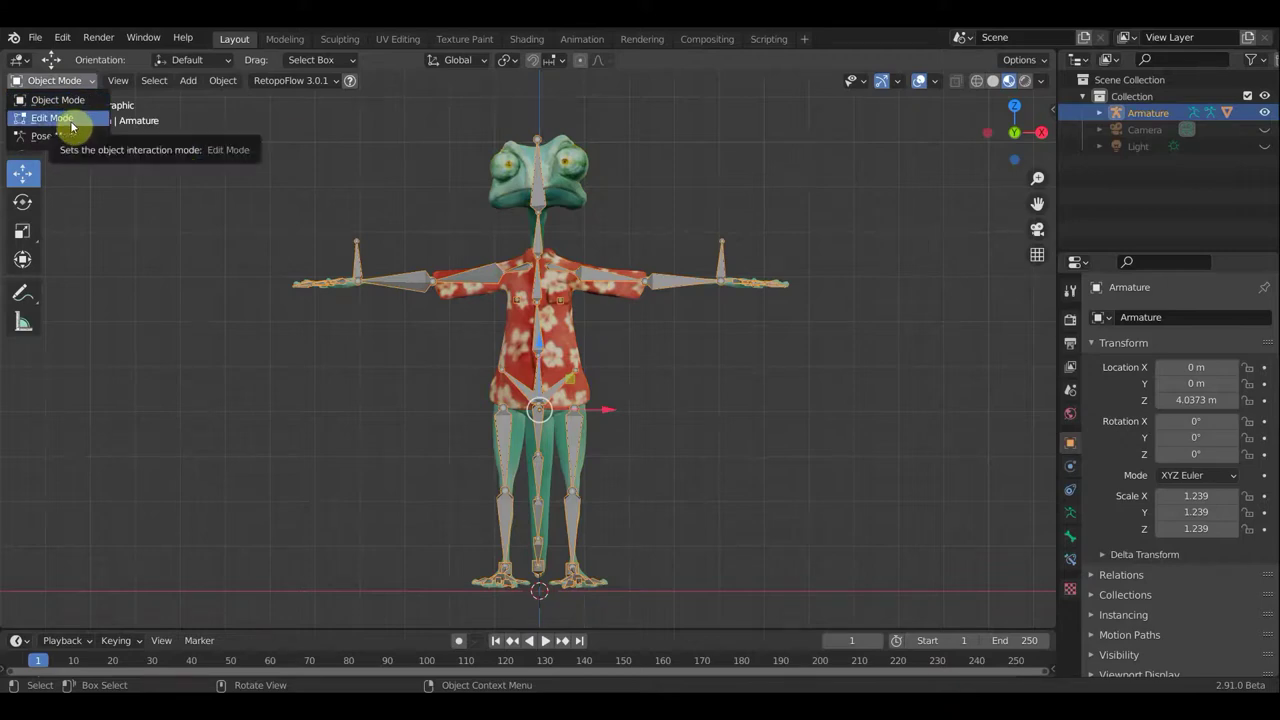
pyautogui.click(71, 122)
pyautogui.scroll(2, 609, 349)
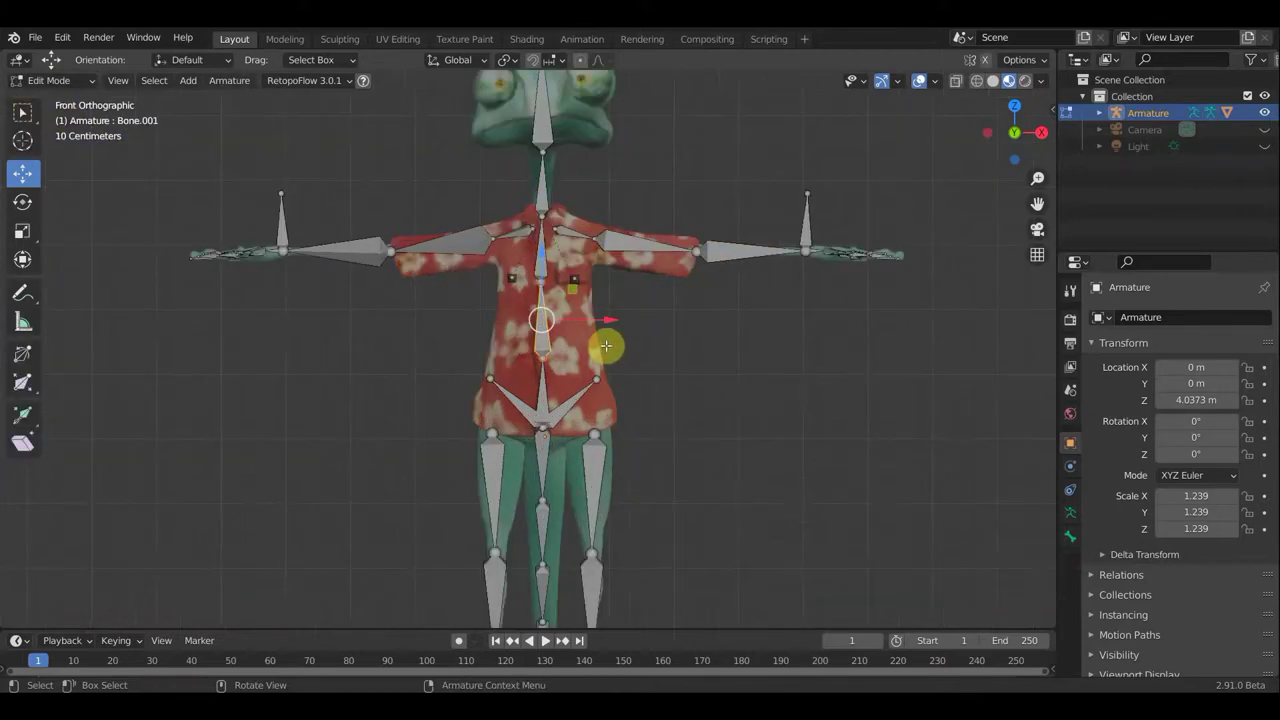
pyautogui.scroll(-1, 671, 347)
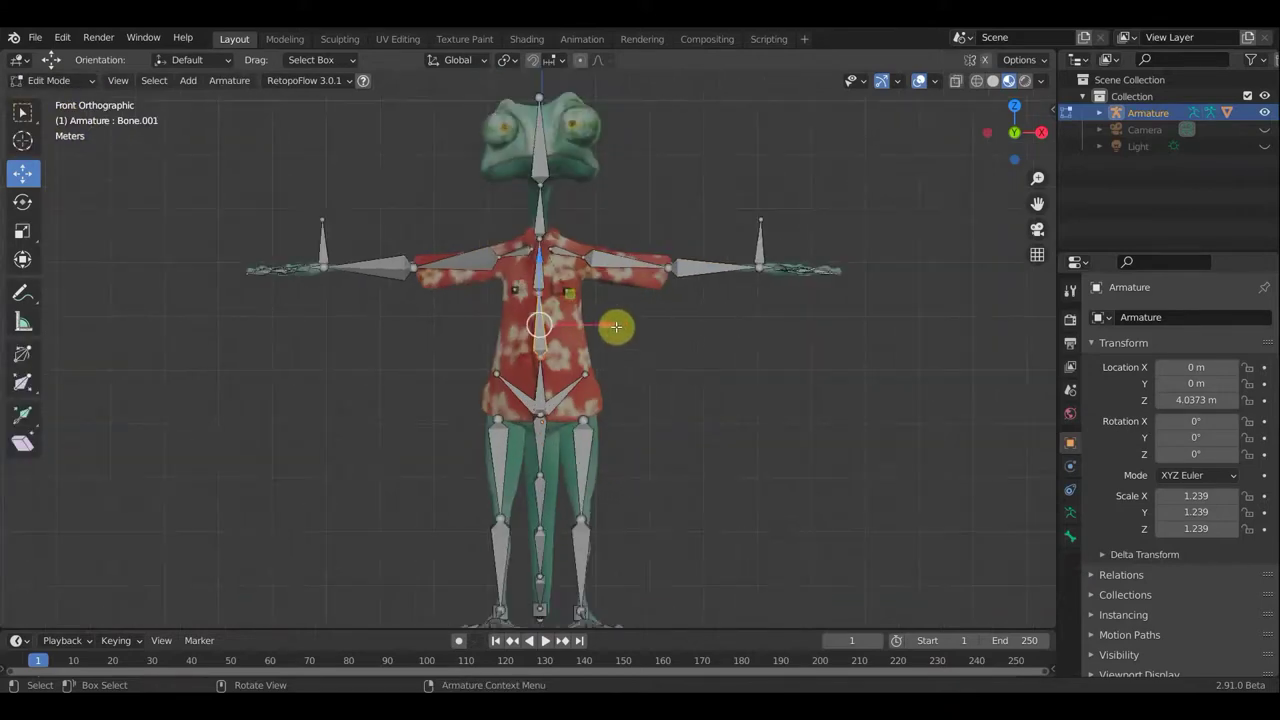
pyautogui.keyDown('shift'); pyautogui.moveTo(683, 366); pyautogui.dragTo(680, 403, button='middle'); pyautogui.keyUp('shift')
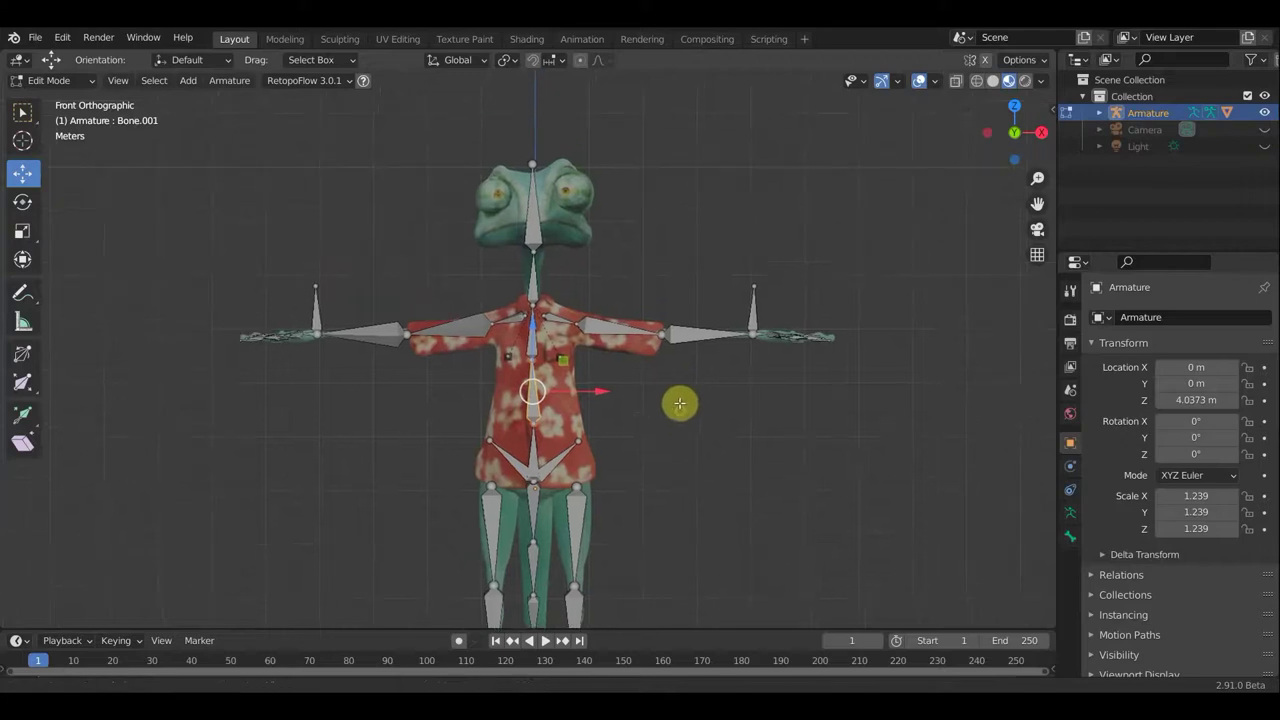
# Extrude an upright bone above the left and right shoulder joints
pyautogui.click(501, 321)
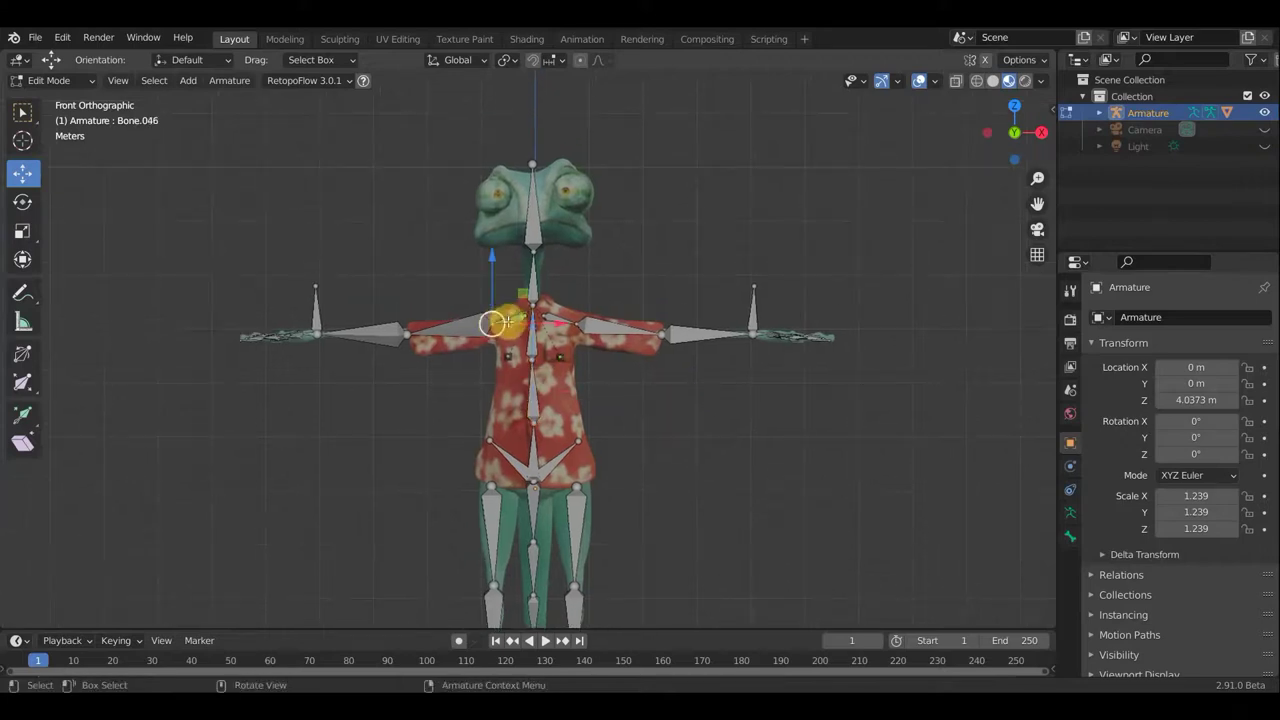
pyautogui.click(22, 112)
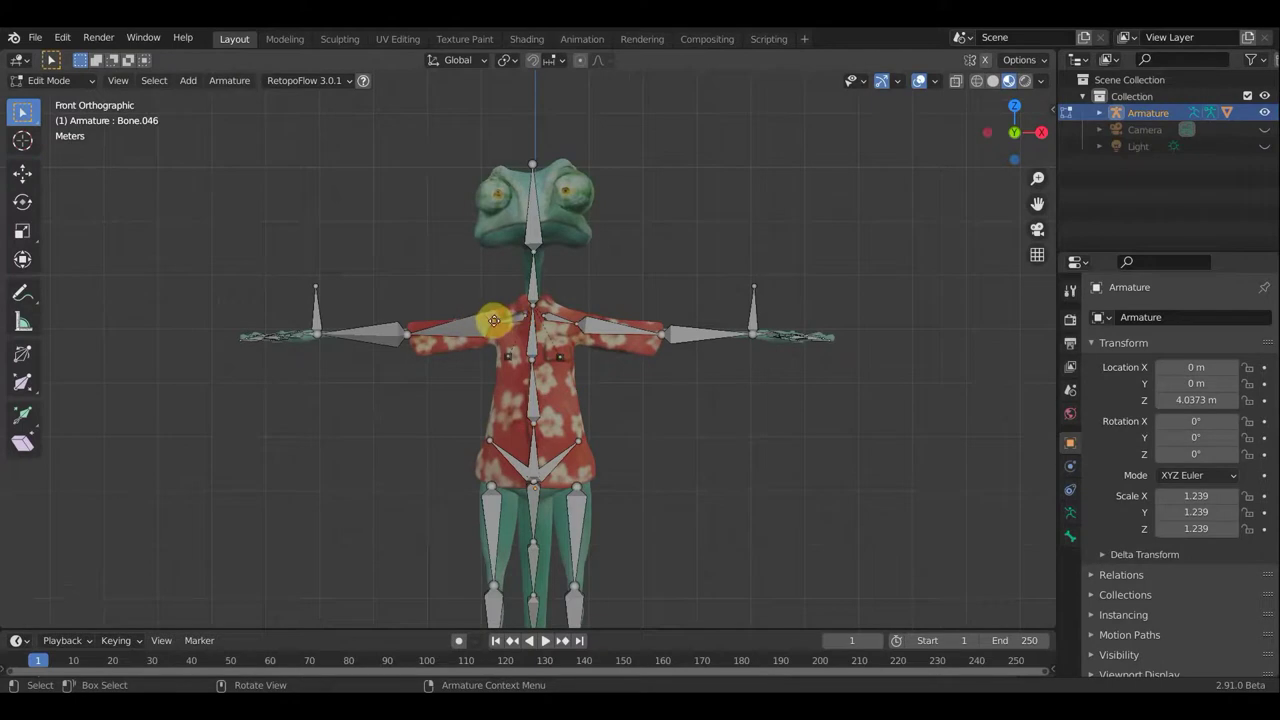
pyautogui.moveTo(508, 318); pyautogui.dragTo(491, 257)
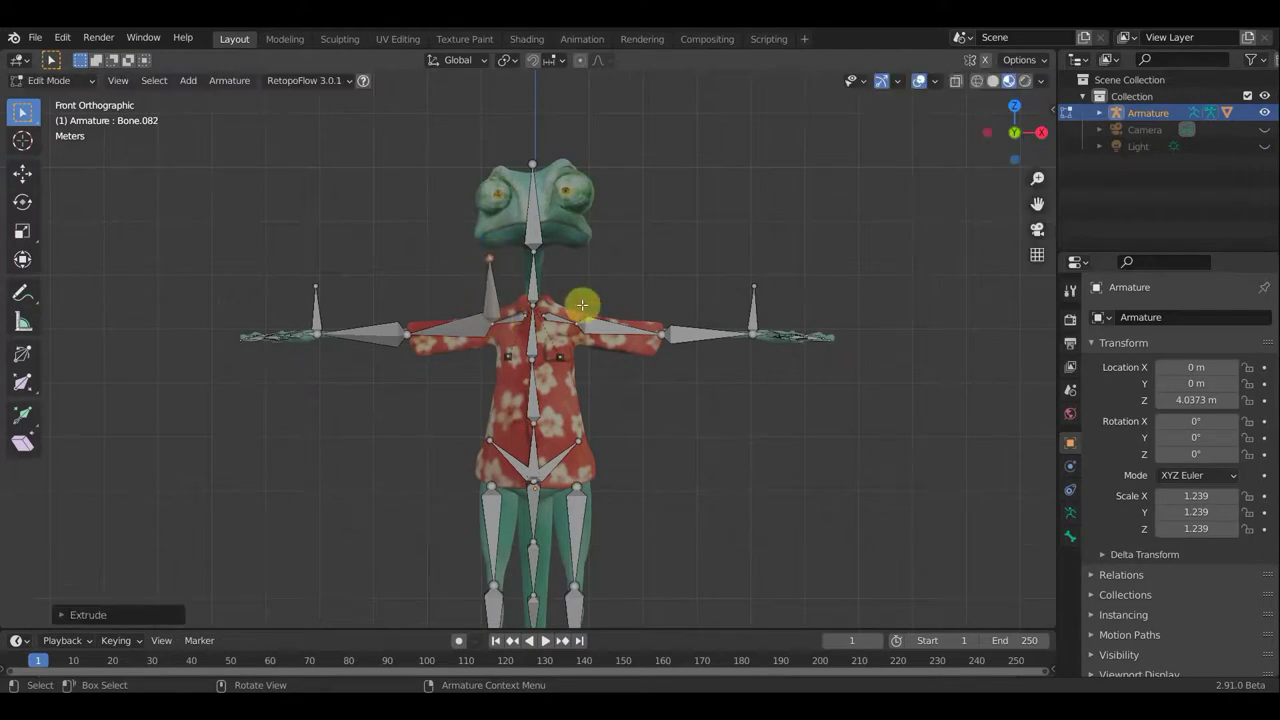
pyautogui.click(593, 300)
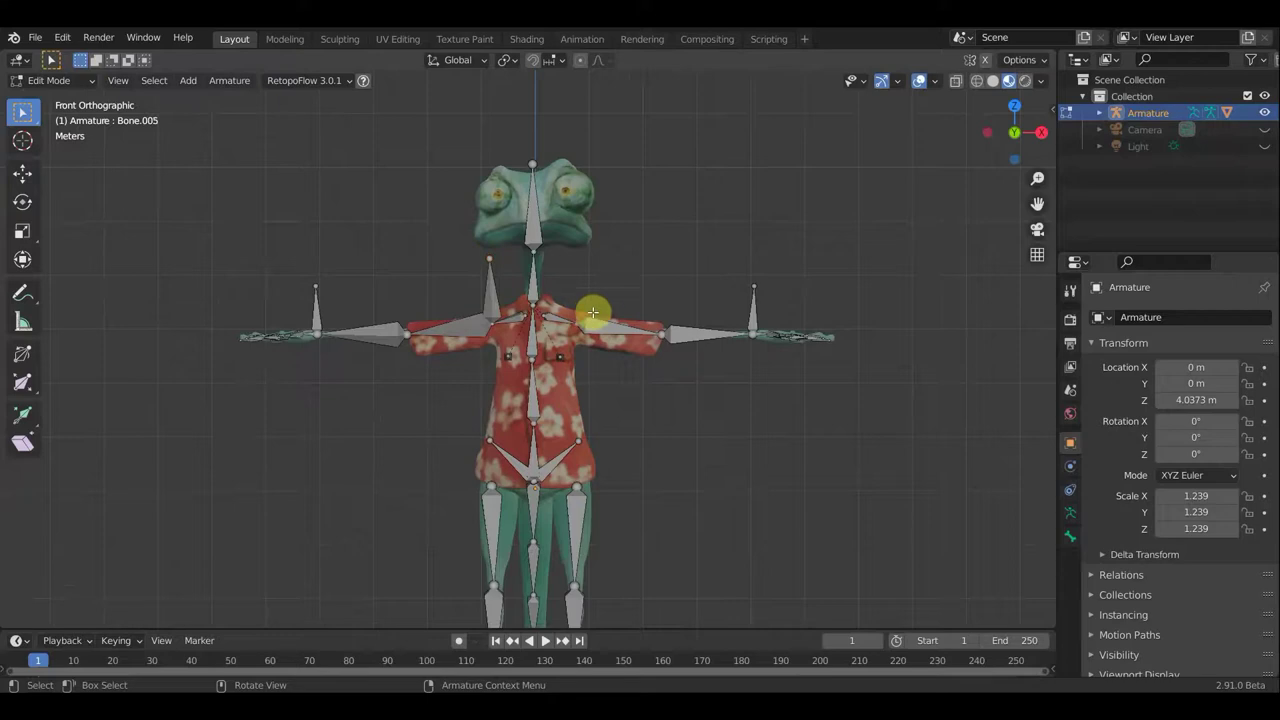
pyautogui.press('e')
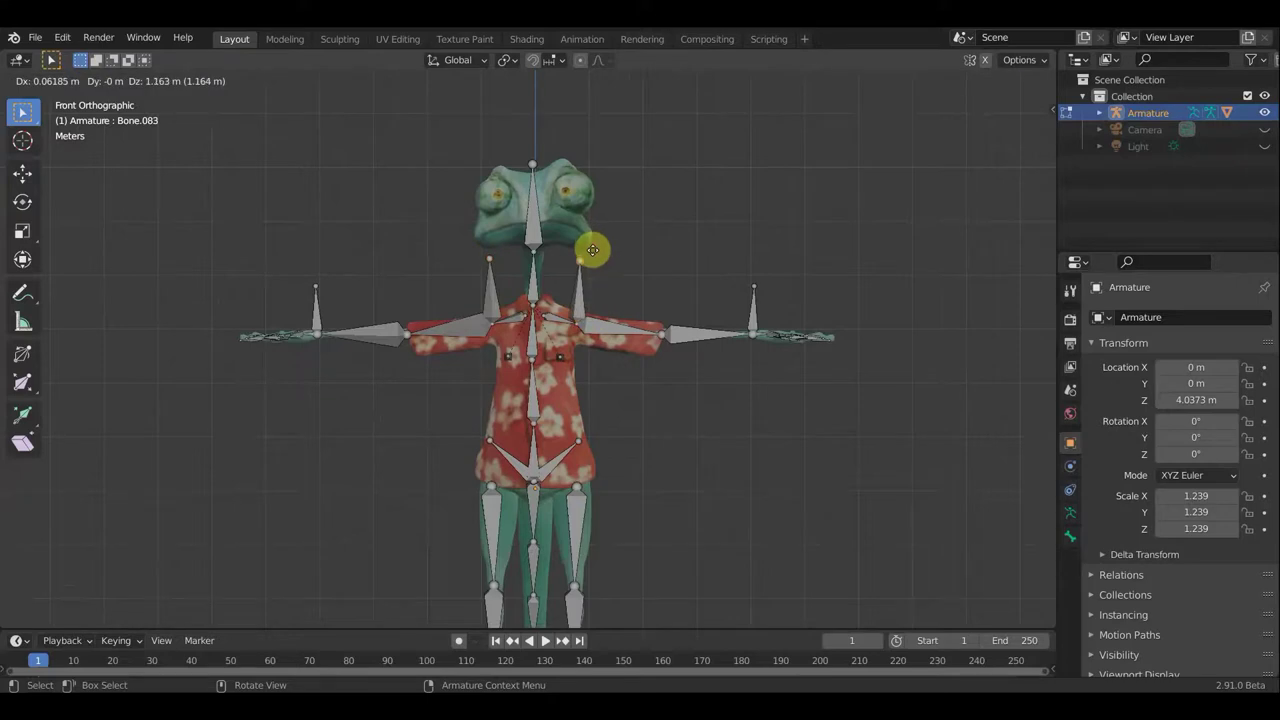
pyautogui.click(592, 250)
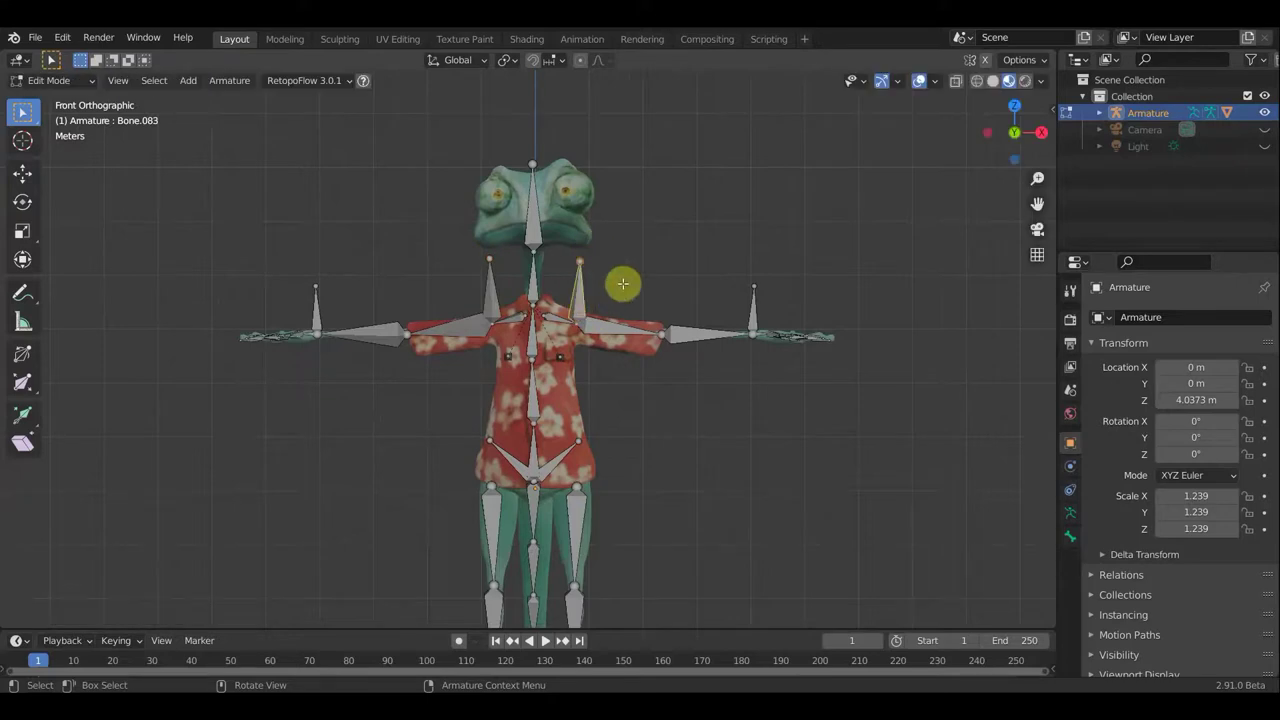
pyautogui.hotkey('alt', 'p')
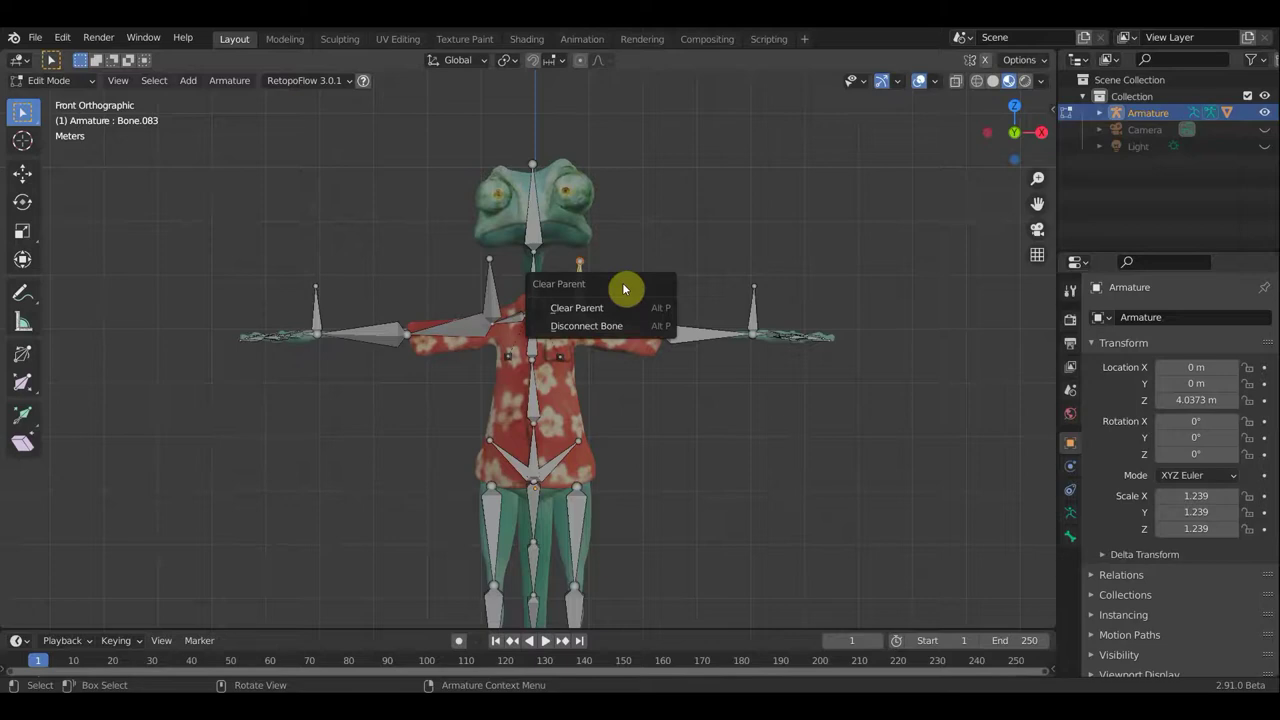
# Clear the parent of both new upright shoulder bones
pyautogui.click(607, 305)
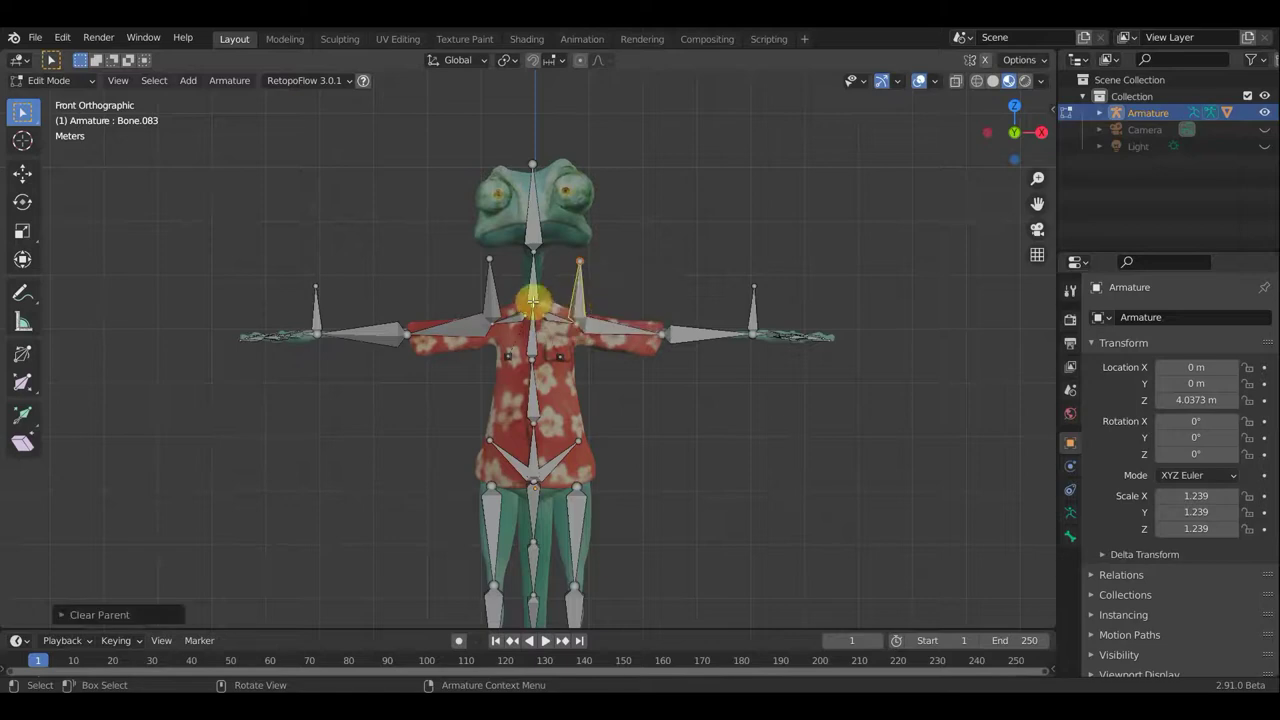
pyautogui.click(489, 282)
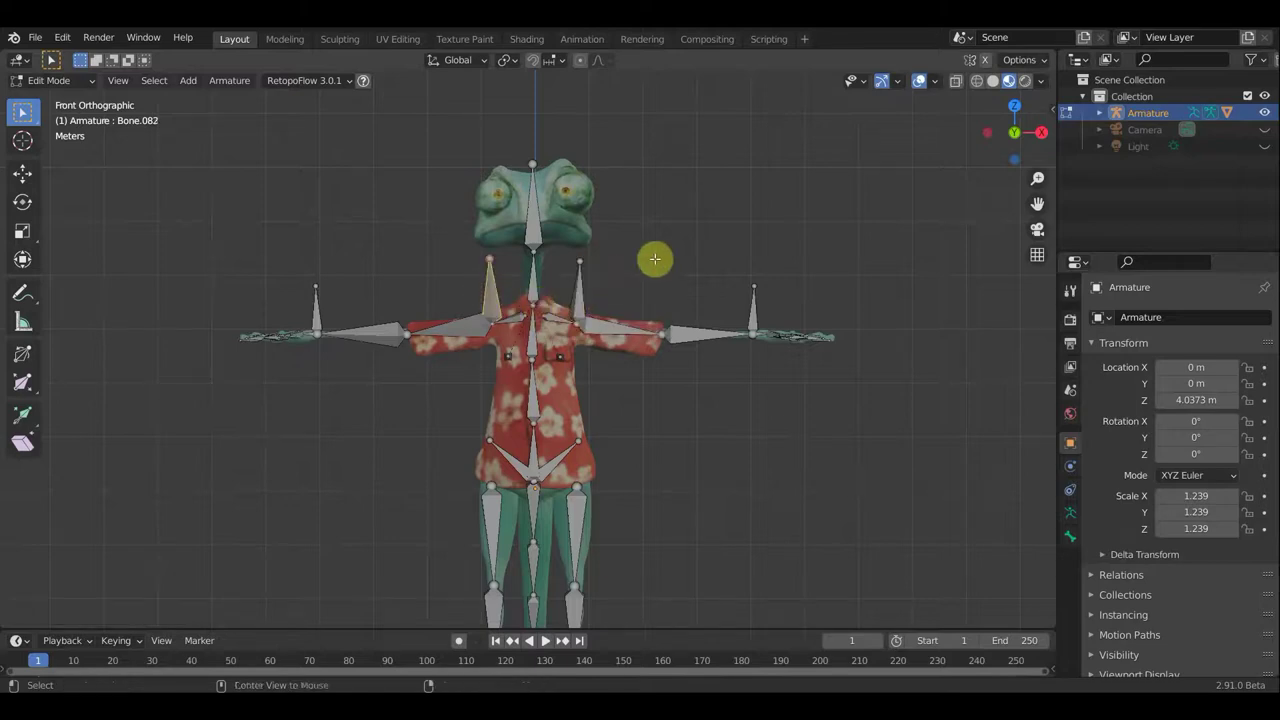
pyautogui.hotkey('alt', 'p')
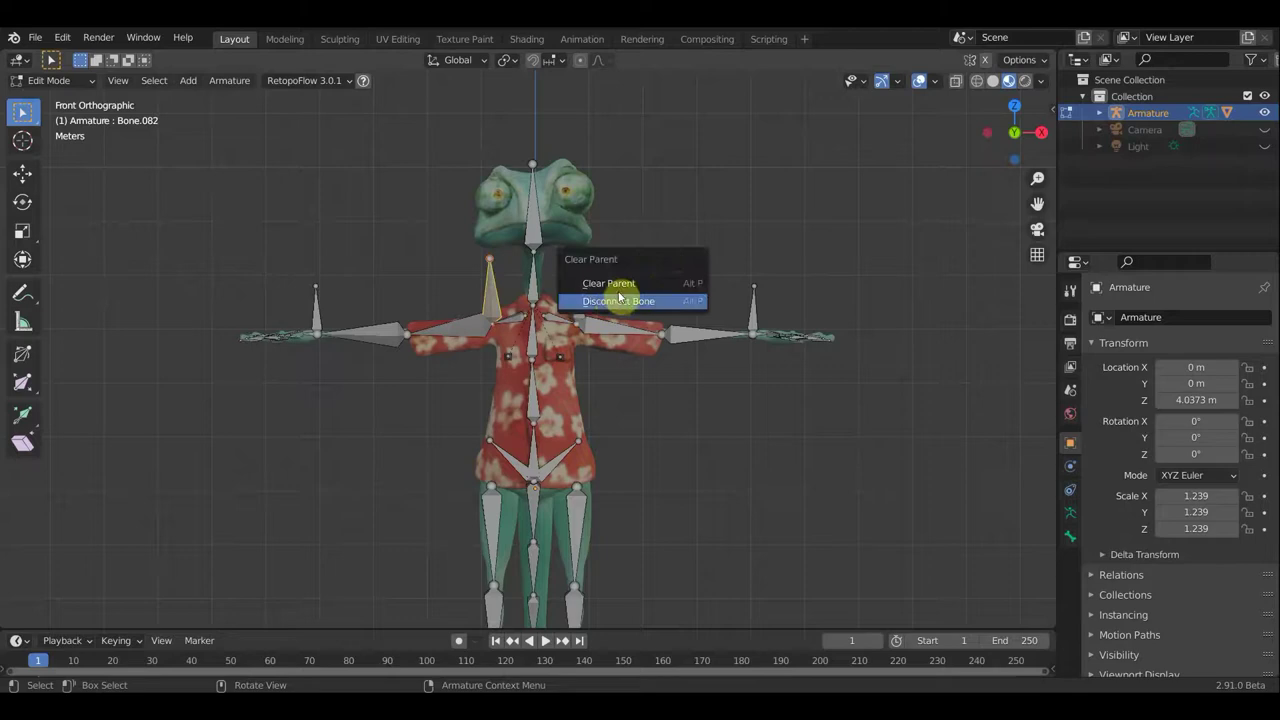
pyautogui.click(628, 282)
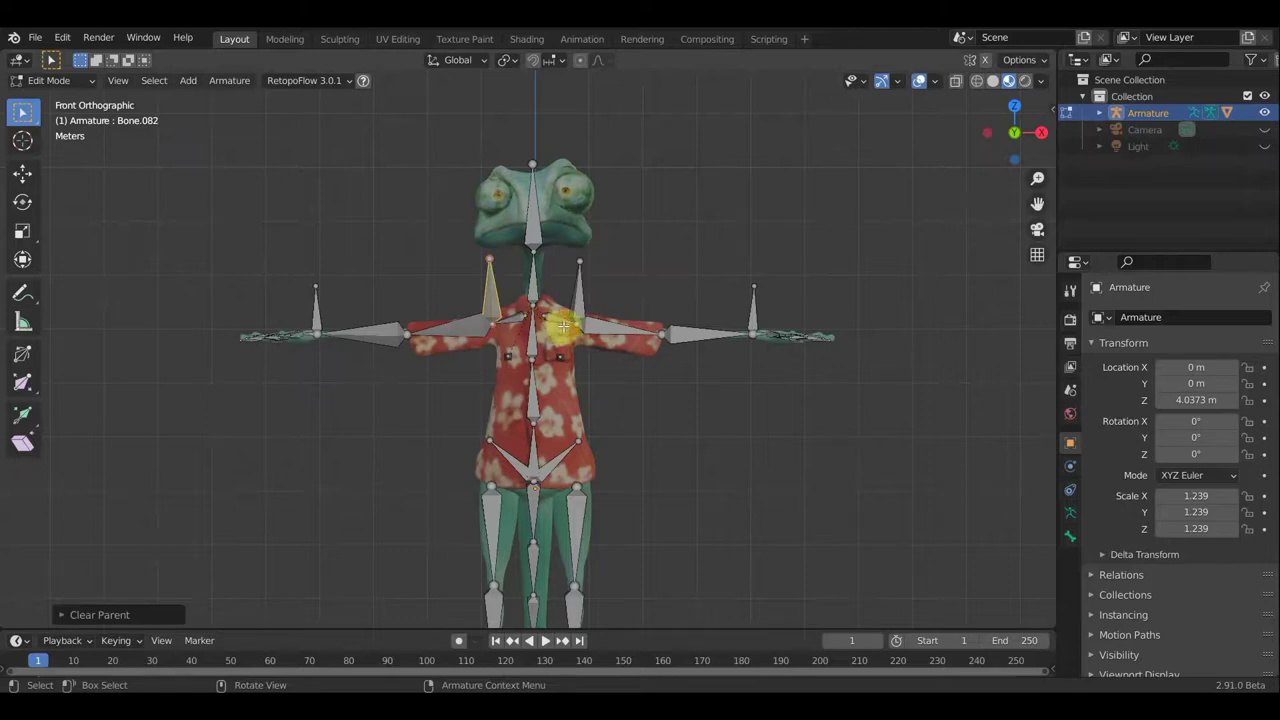
pyautogui.scroll(2, 560, 318)
pyautogui.scroll(1, 630, 315)
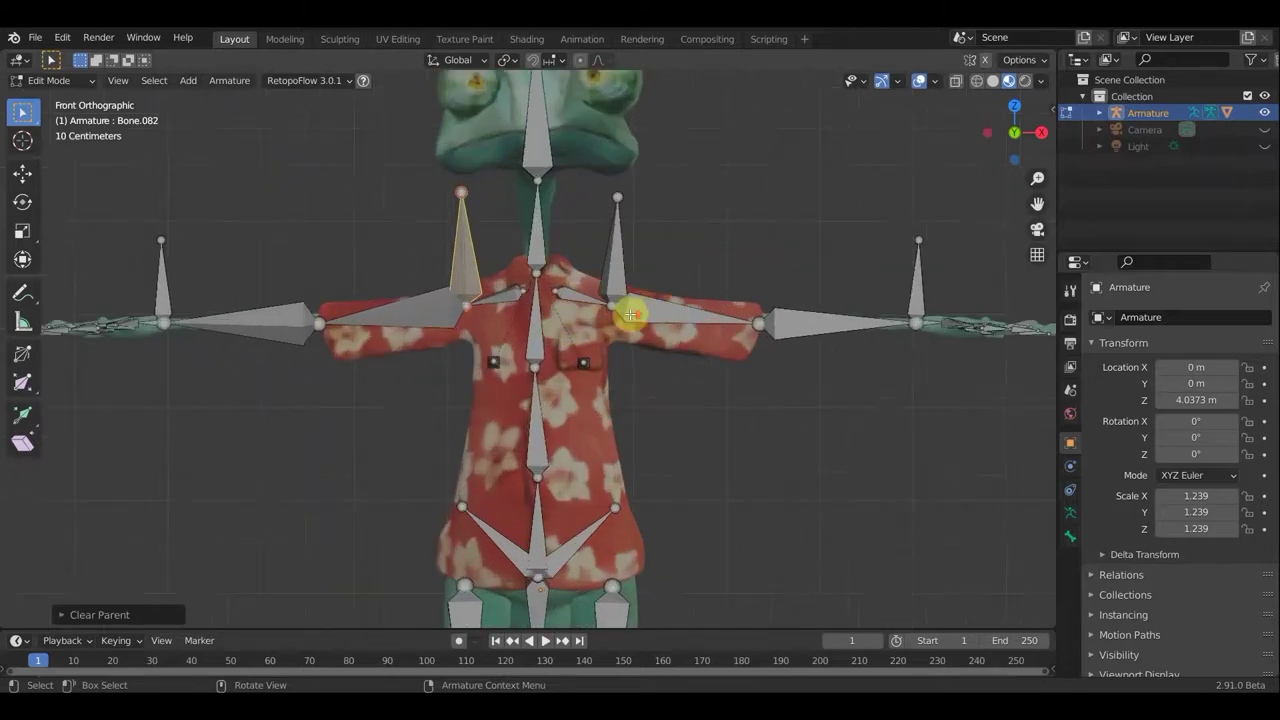
# Parent the right and left upper-arm bones to their upright bones with Keep Offset
pyautogui.click(640, 308)
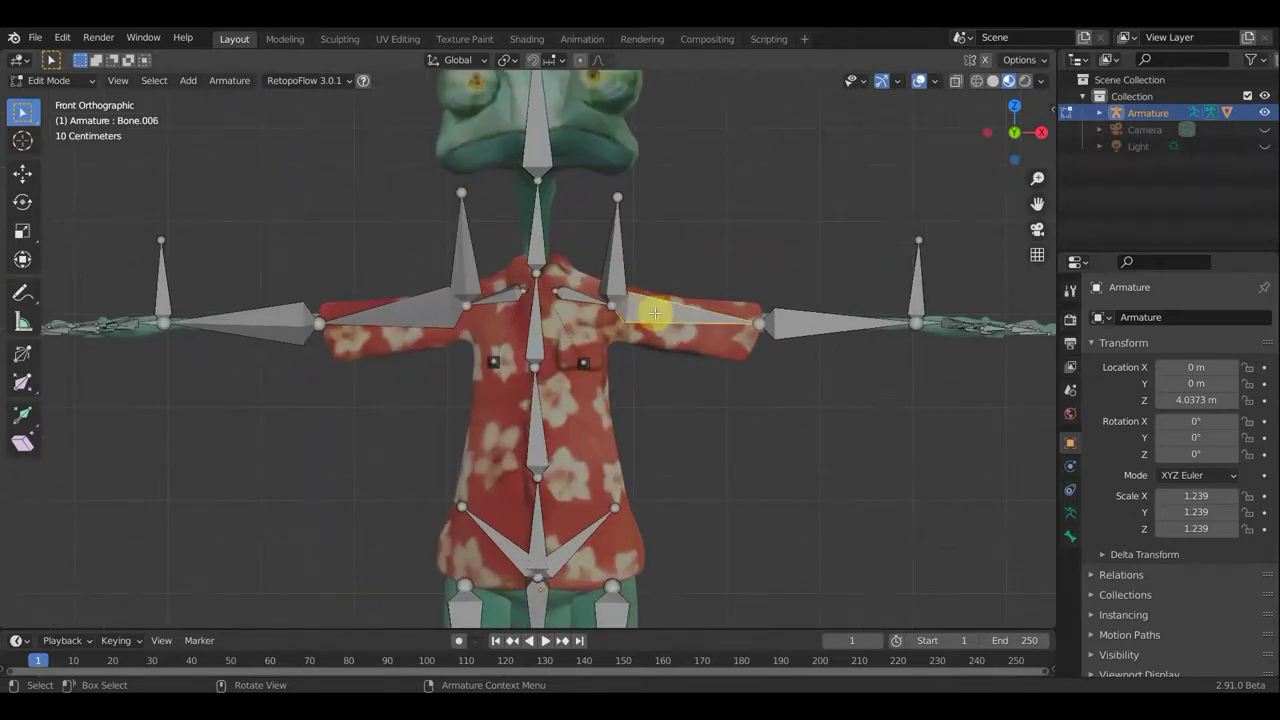
pyautogui.keyDown('shift'); pyautogui.click(620, 266); pyautogui.keyUp('shift')
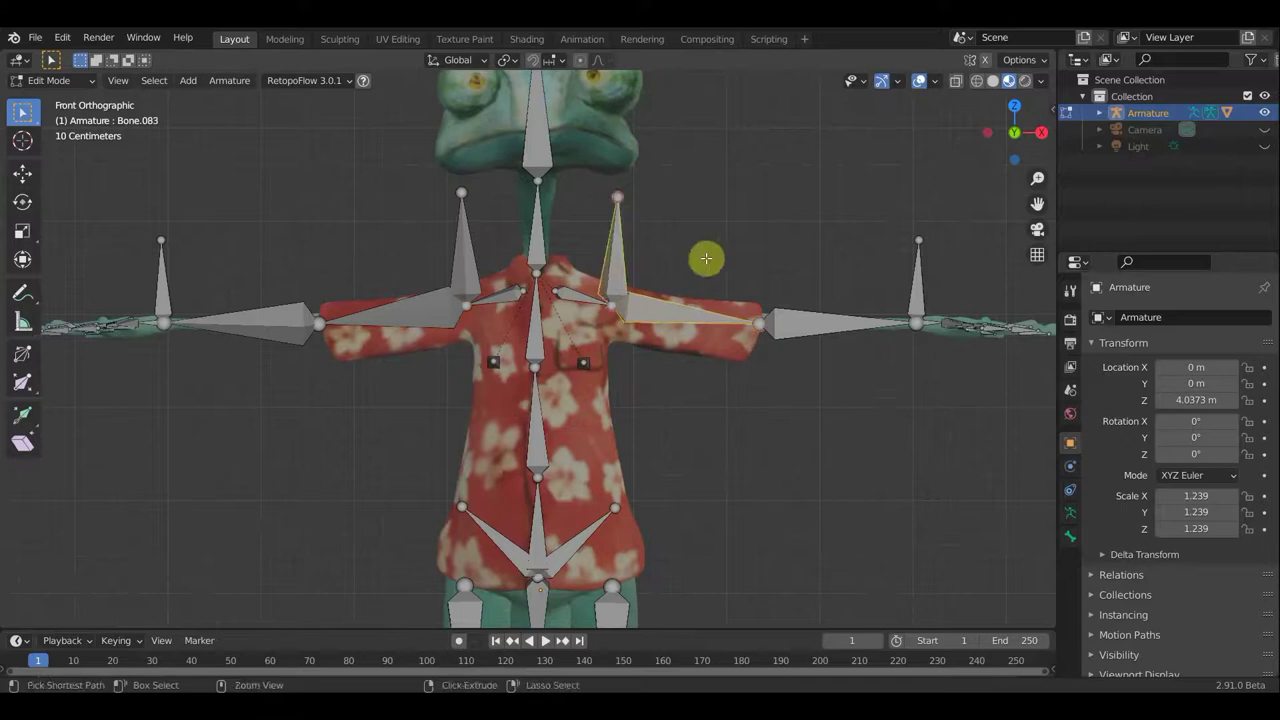
pyautogui.hotkey('ctrl', 'p')
pyautogui.click(707, 263)
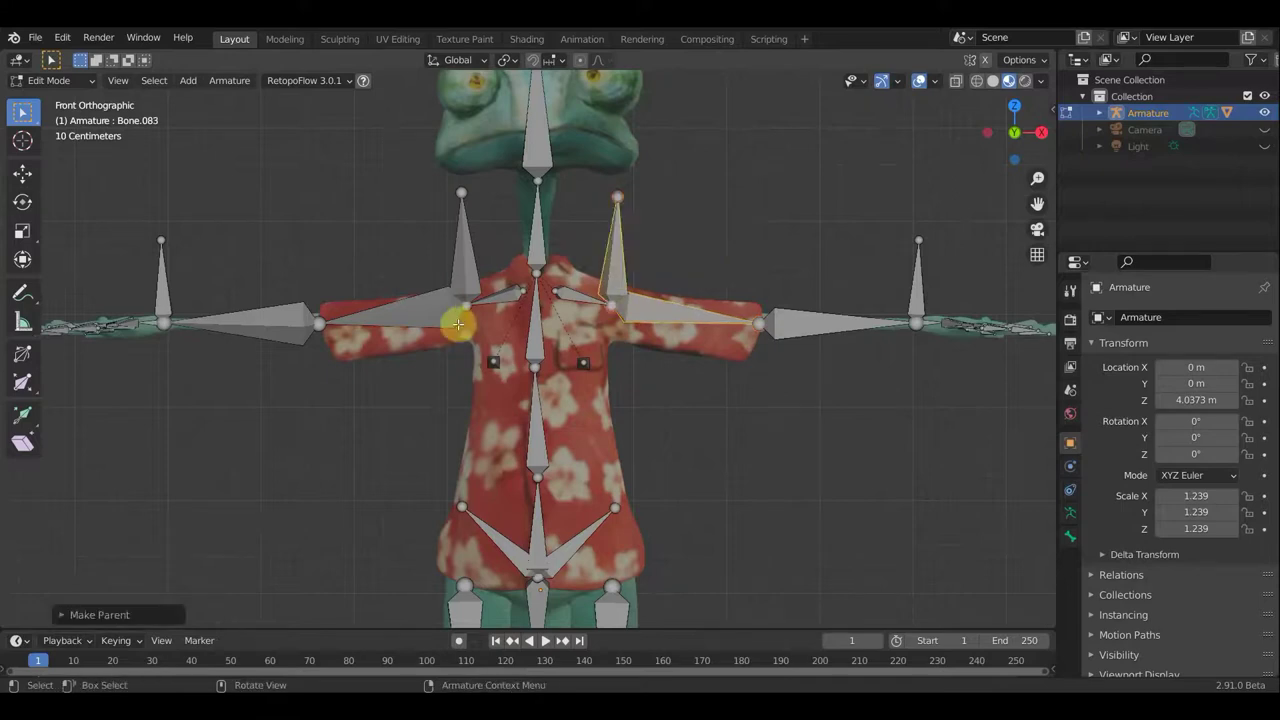
pyautogui.click(472, 272)
pyautogui.keyDown('shift'); pyautogui.click(472, 268); pyautogui.keyUp('shift')
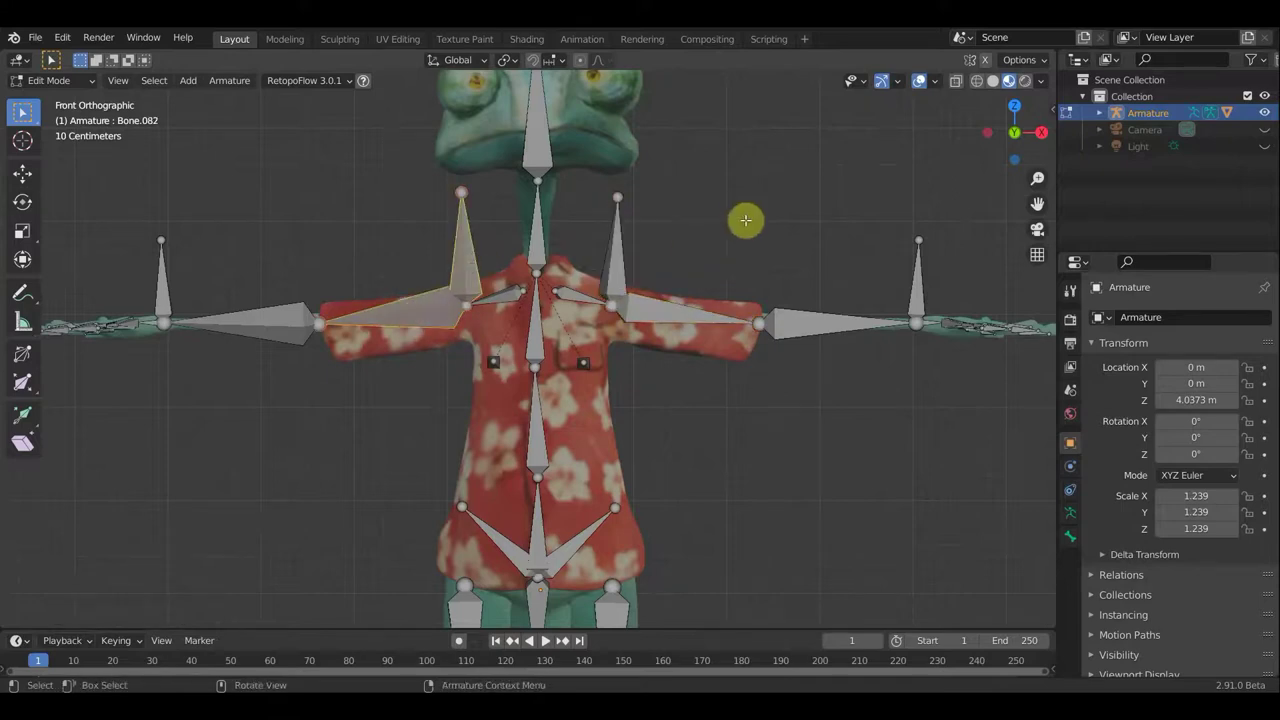
pyautogui.hotkey('ctrl', 'p')
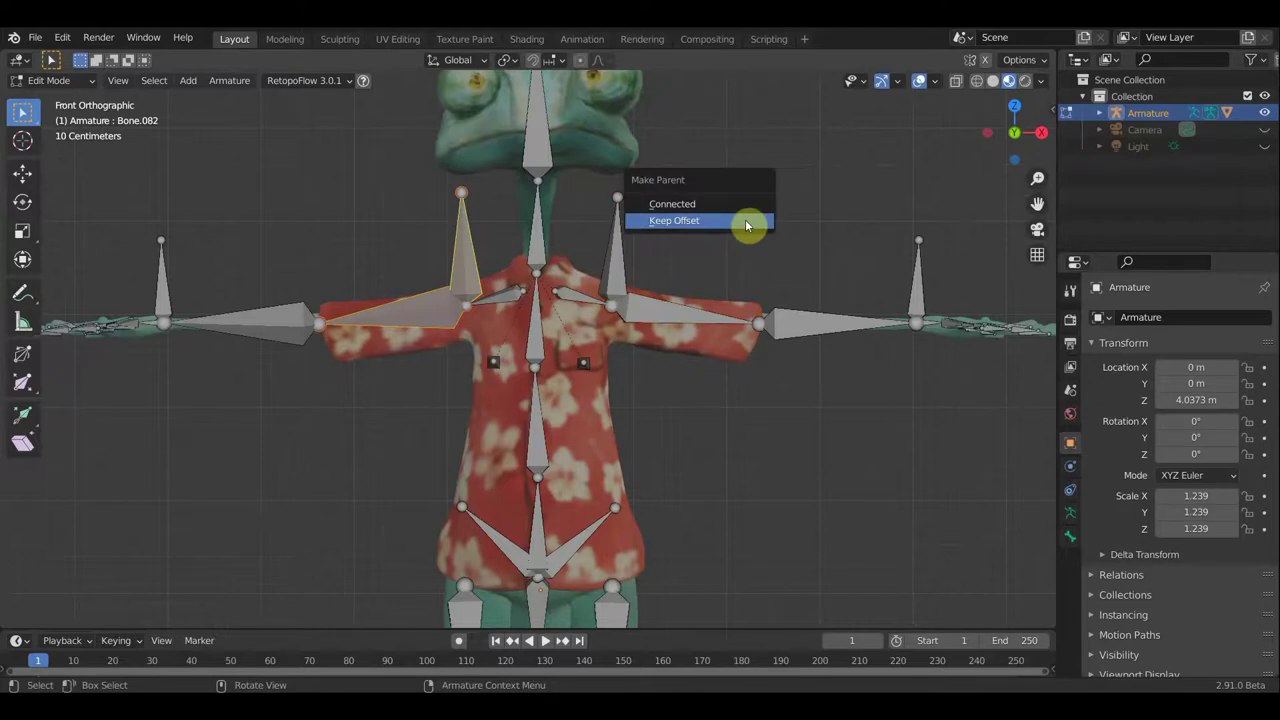
pyautogui.click(746, 224)
pyautogui.scroll(-1, 746, 220)
pyautogui.scroll(-2, 746, 225)
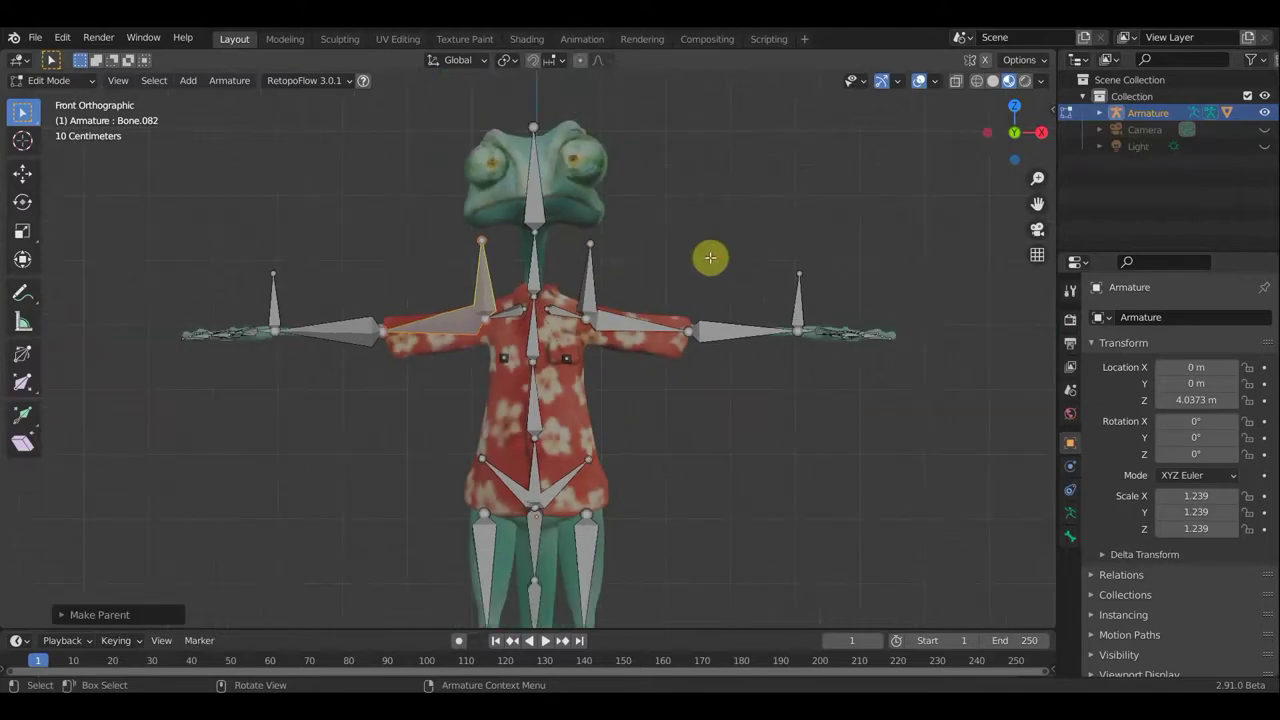
pyautogui.scroll(1, 746, 212)
pyautogui.scroll(-1, 746, 212)
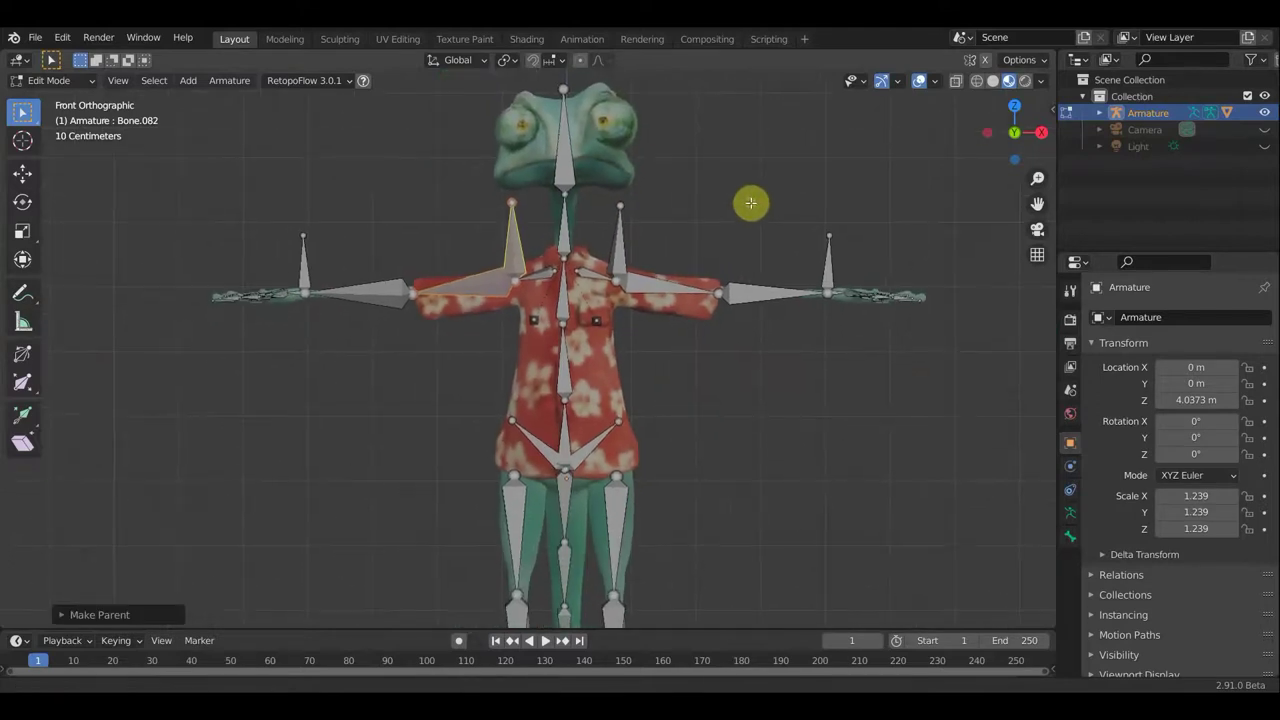
pyautogui.scroll(1, 750, 203)
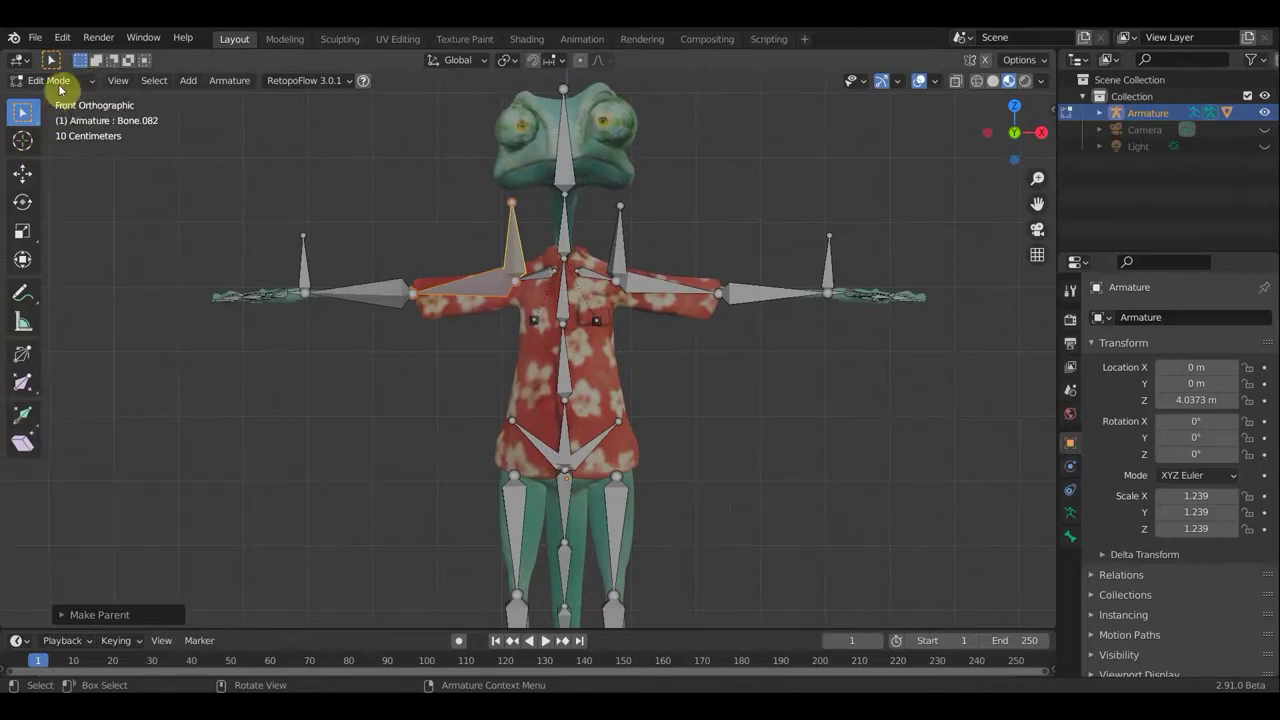
# Switch the armature to Pose Mode and select the right shoulder bones, Bone.005 last
pyautogui.click(58, 84)
pyautogui.click(81, 138)
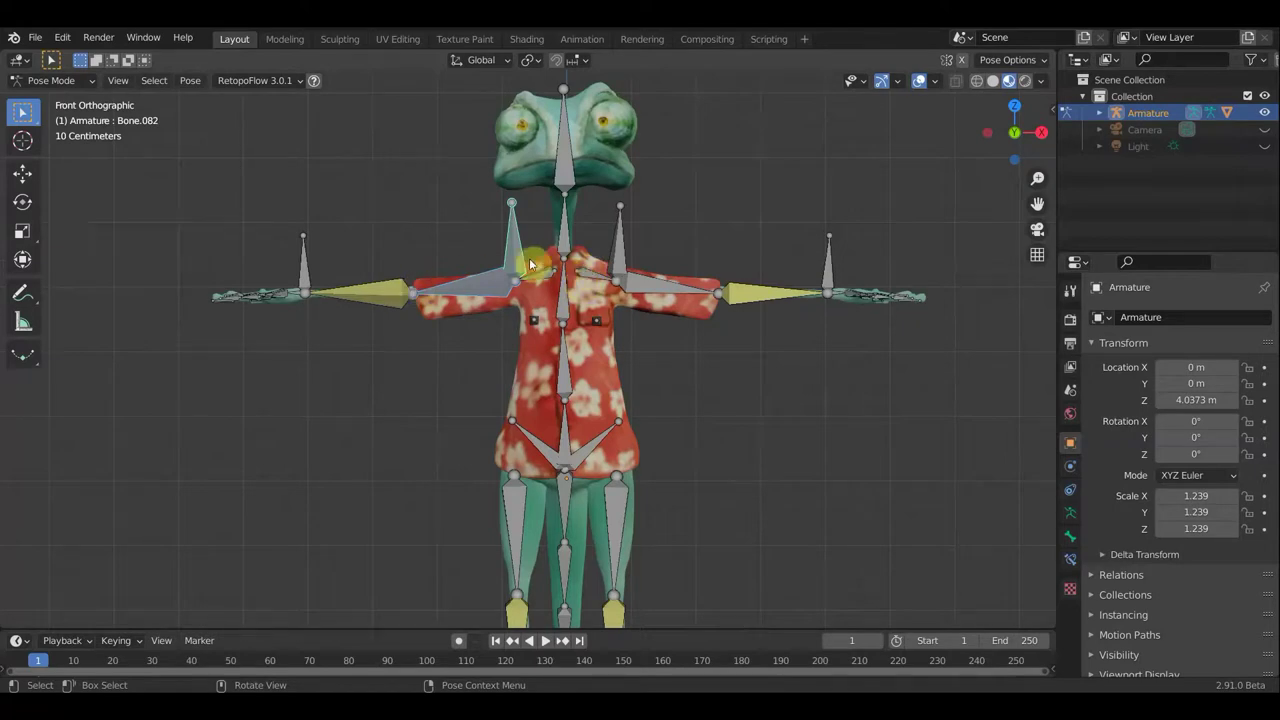
pyautogui.scroll(2, 571, 263)
pyautogui.scroll(-1, 576, 262)
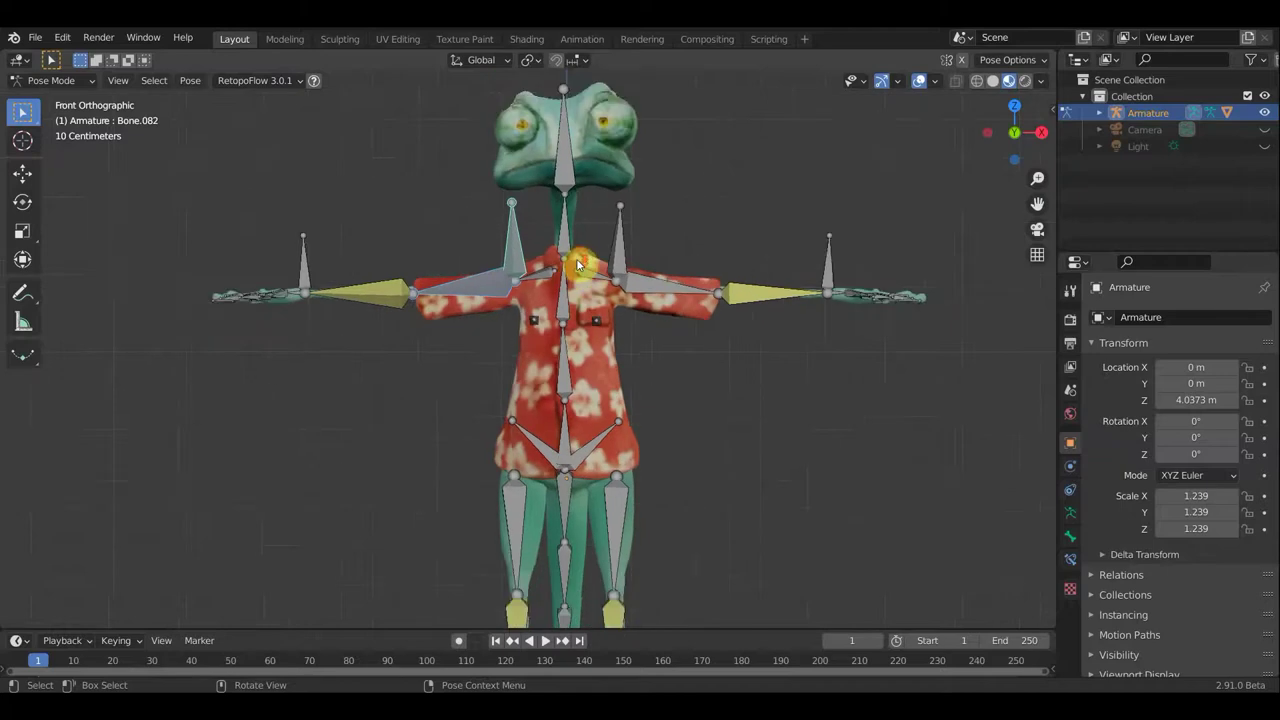
pyautogui.scroll(1, 580, 264)
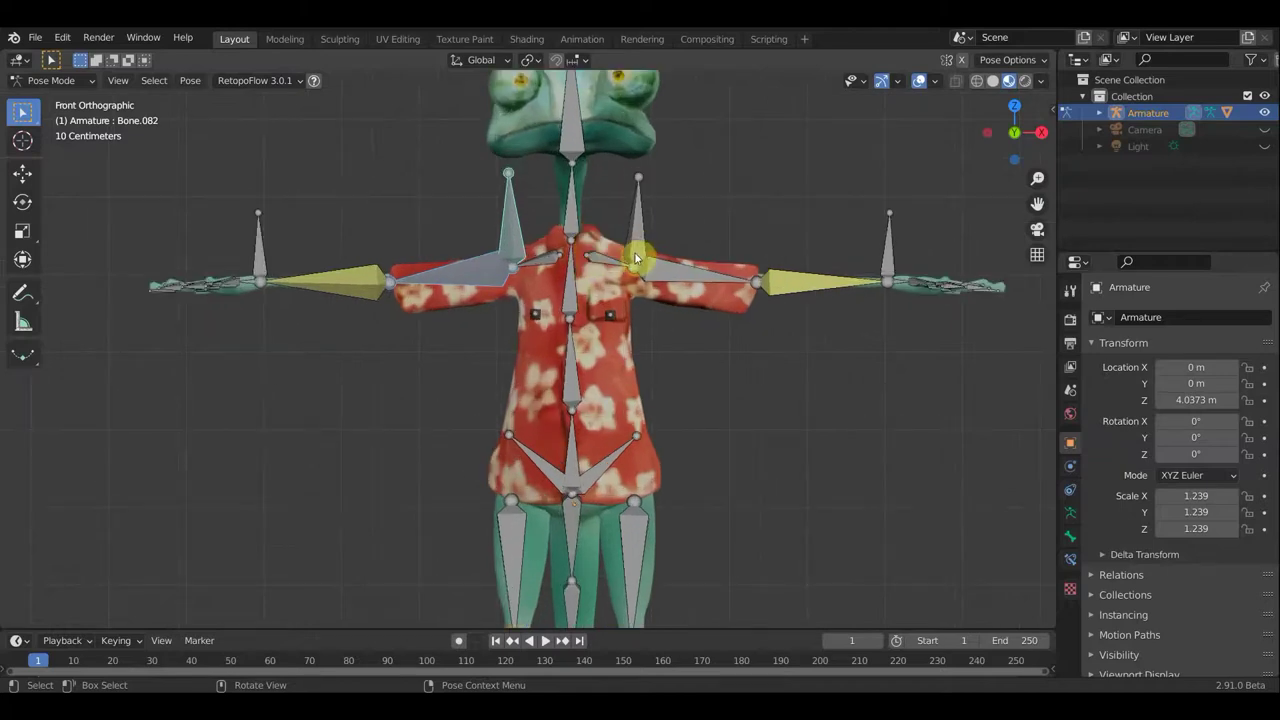
pyautogui.click(635, 250)
pyautogui.click(628, 245)
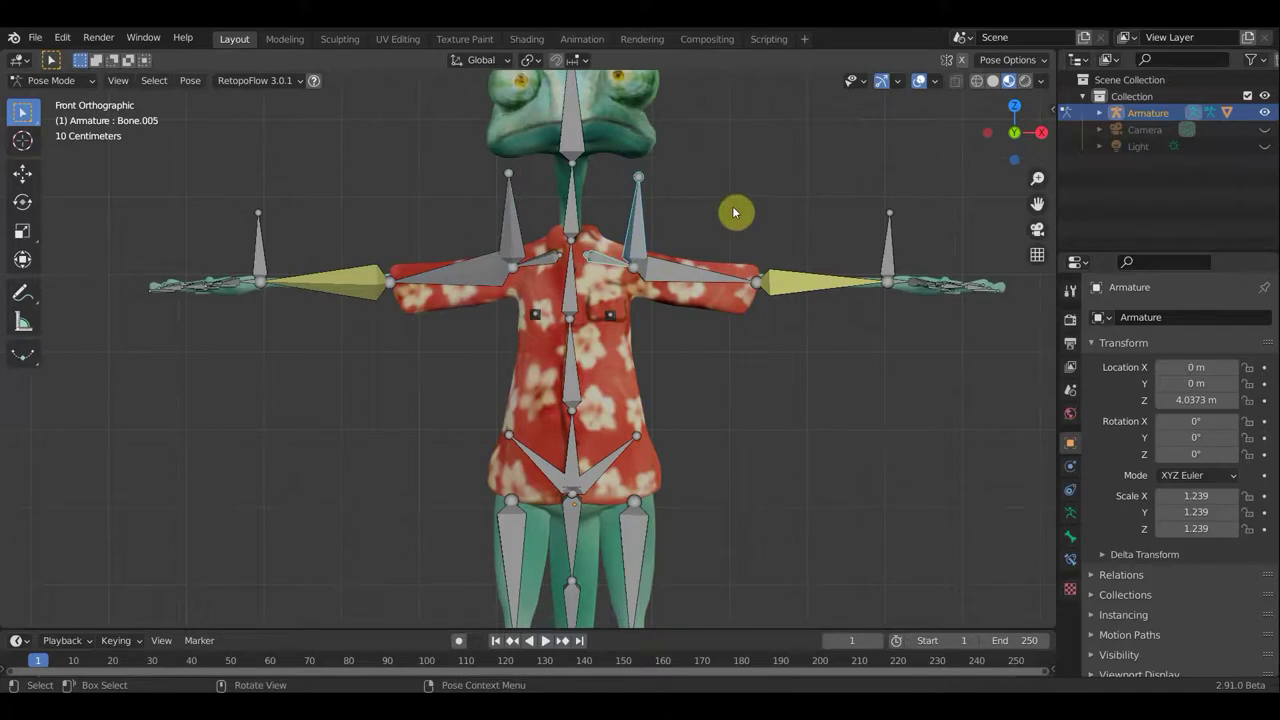
pyautogui.press('ctrl')
# Add an IK constraint to Bone.005 targeting Bone.083, trying chain length 1 then resetting to 0
pyautogui.hotkey('ctrl', 'shift', 'c')
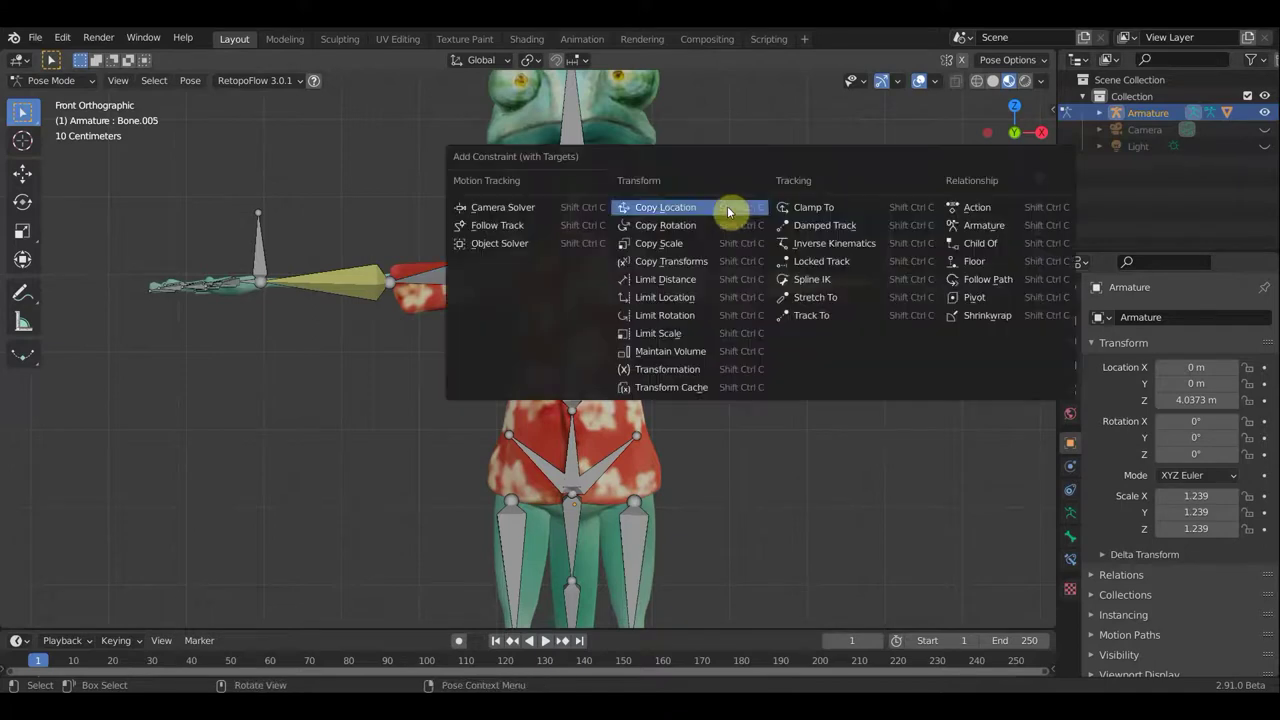
pyautogui.click(818, 247)
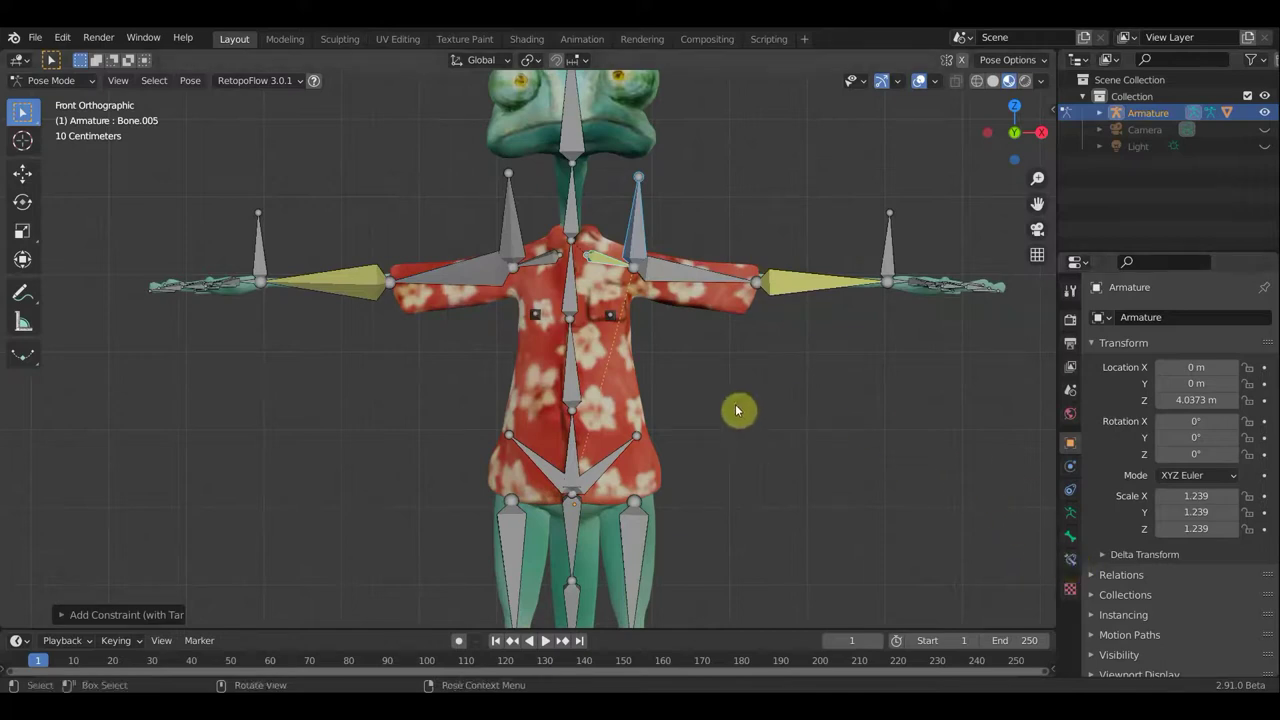
pyautogui.click(1070, 559)
pyautogui.click(1246, 450)
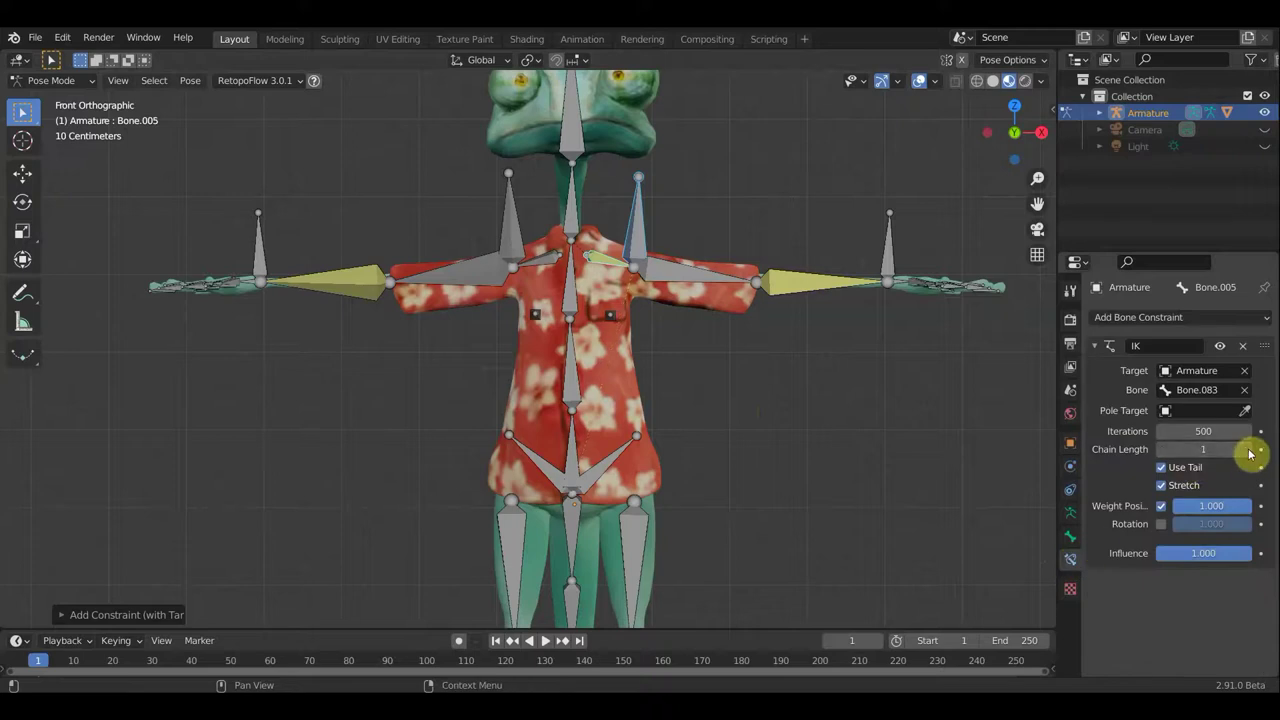
pyautogui.click(1161, 449)
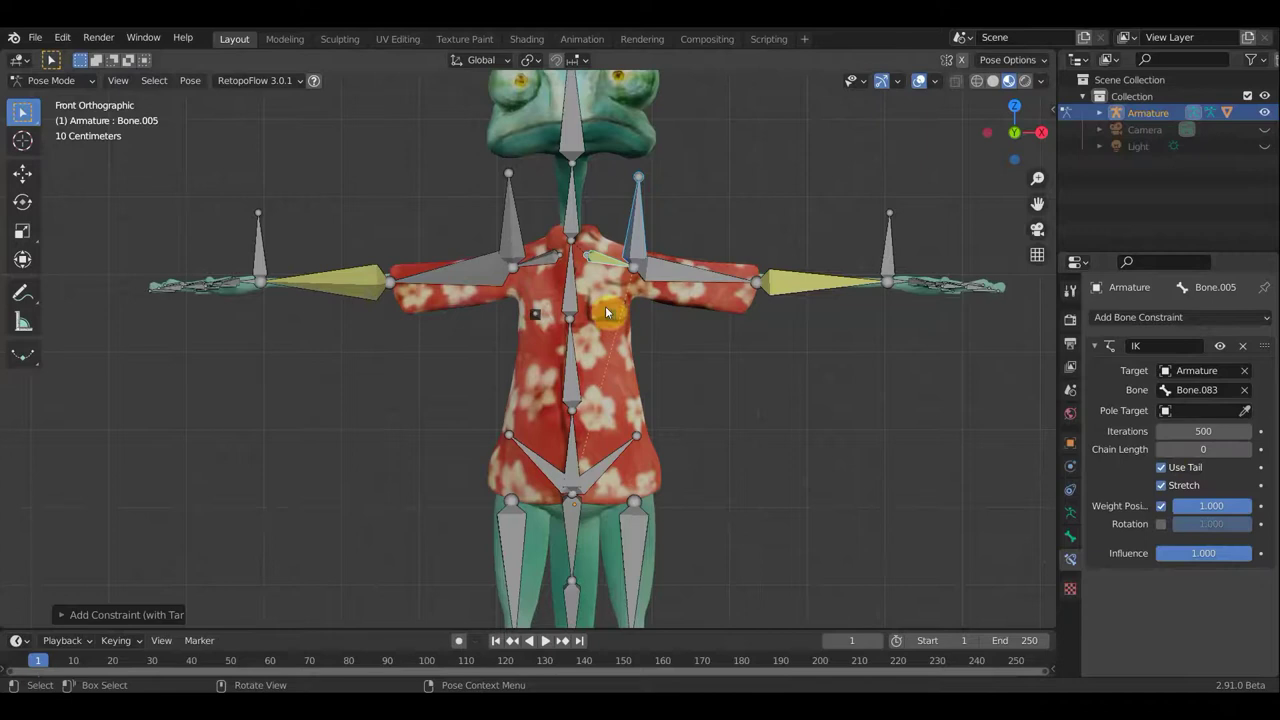
pyautogui.click(515, 237)
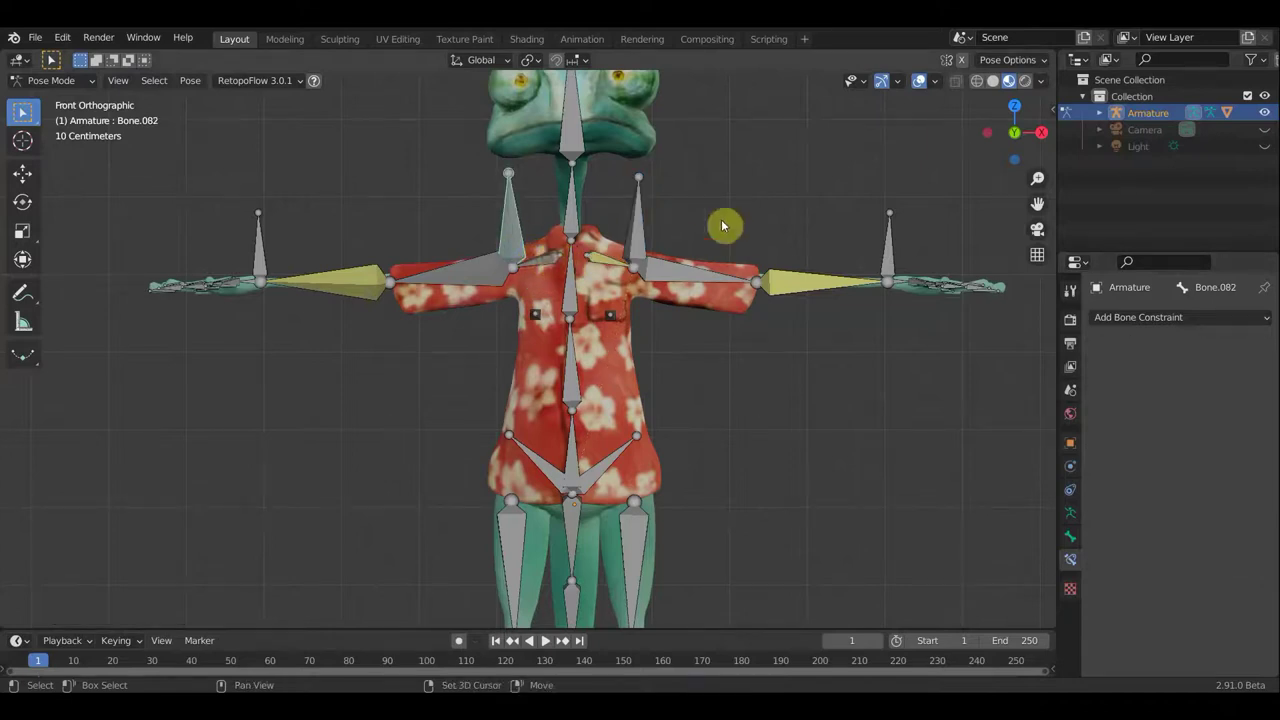
# Give Bone.046 an Inverse Kinematics constraint targeting Bone.082, then test-move Bone.082 and undo
pyautogui.keyDown('shift'); pyautogui.click(253, 252); pyautogui.keyUp('shift')
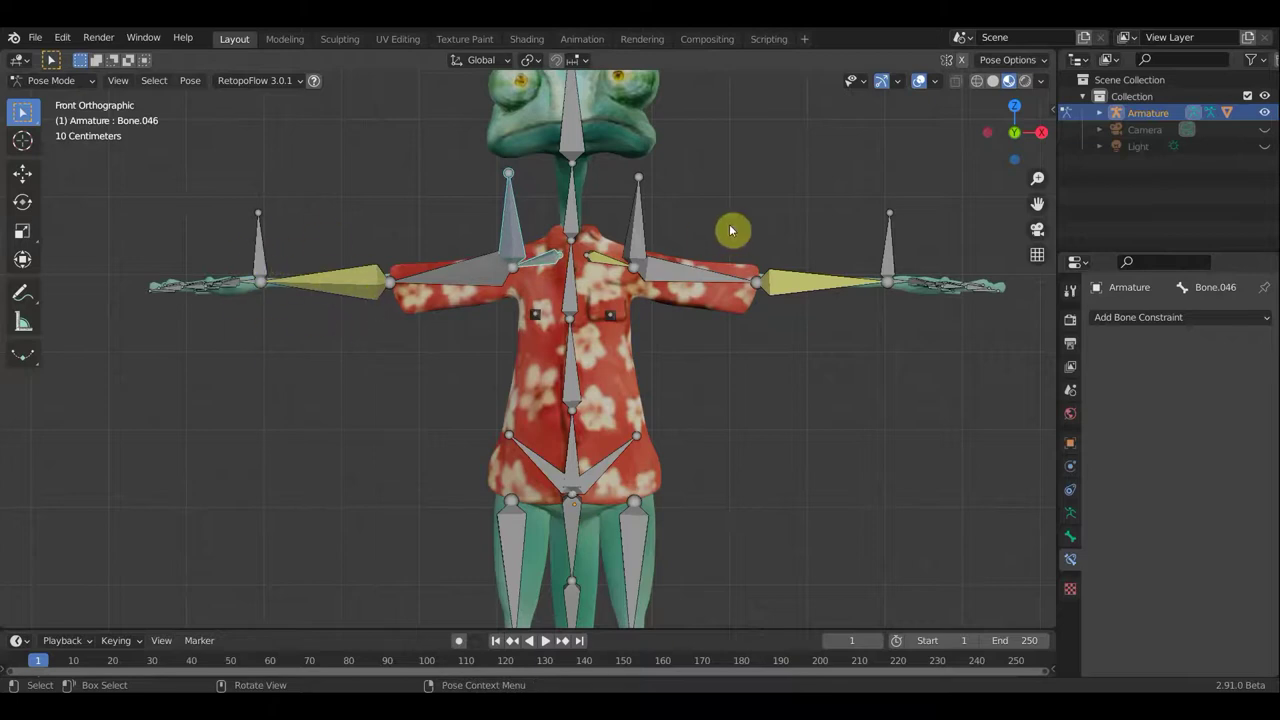
pyautogui.hotkey('shift', 'ctrl', 'c')
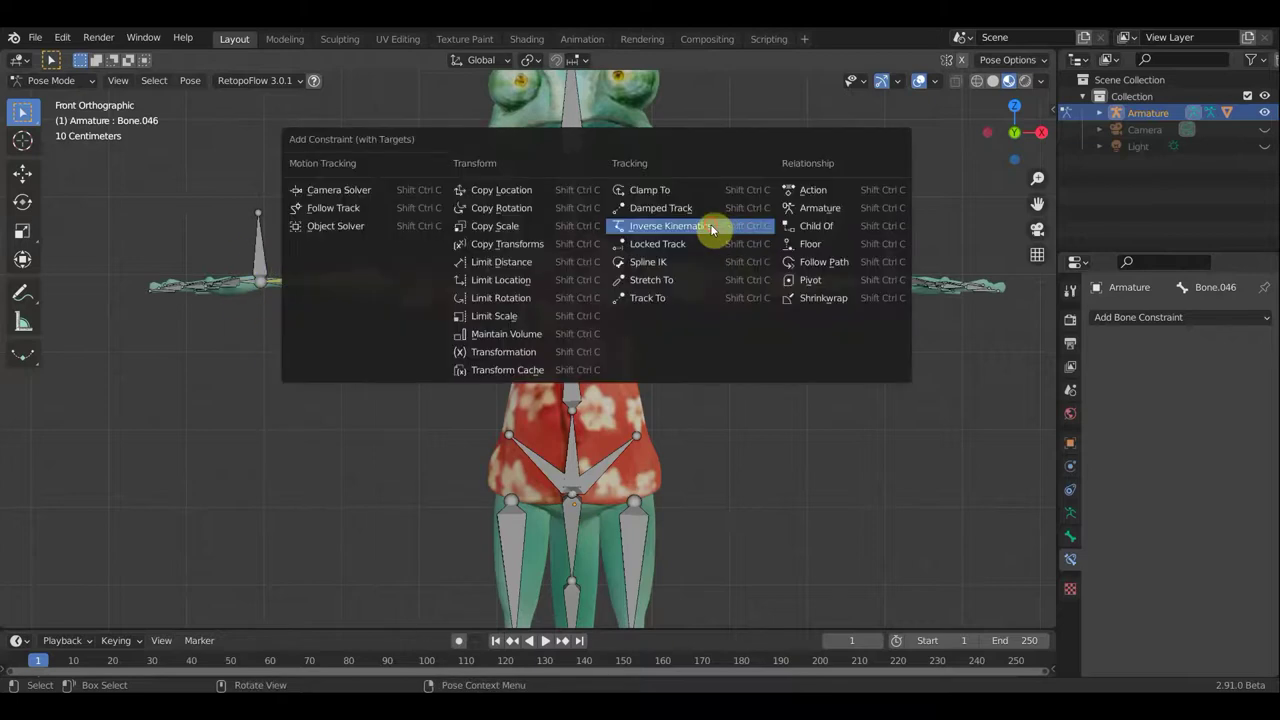
pyautogui.click(711, 229)
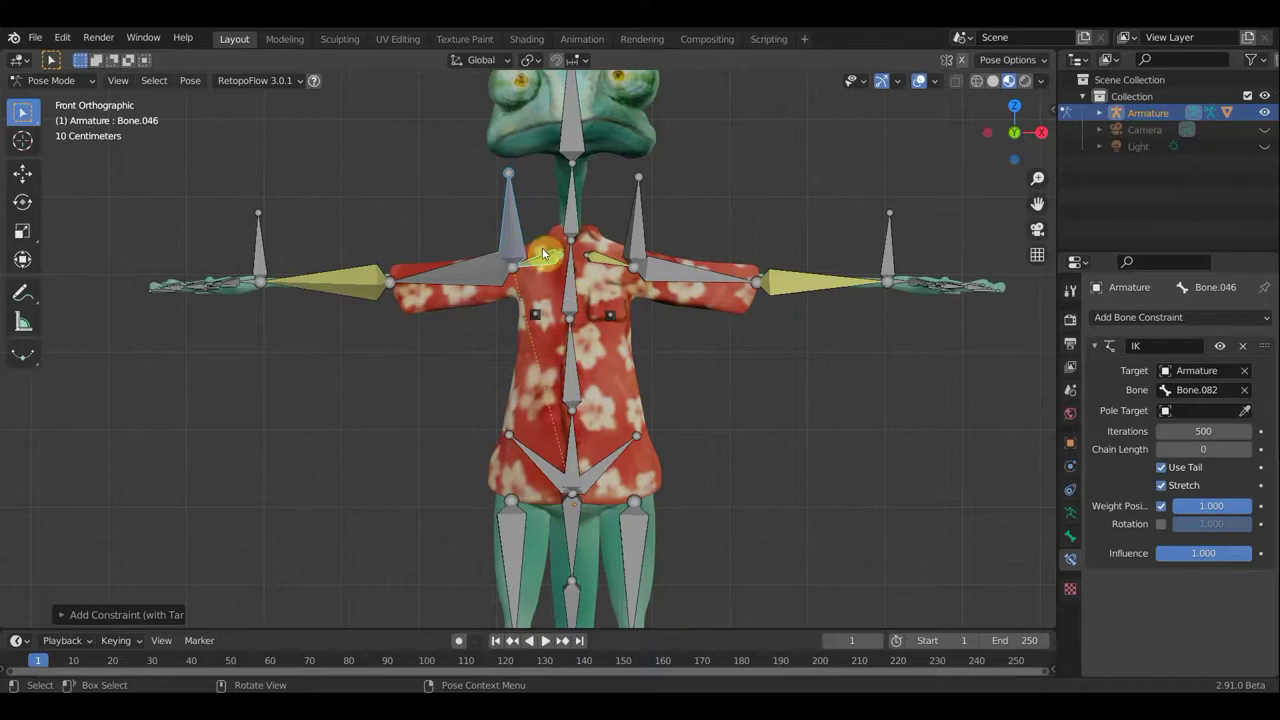
pyautogui.click(532, 250)
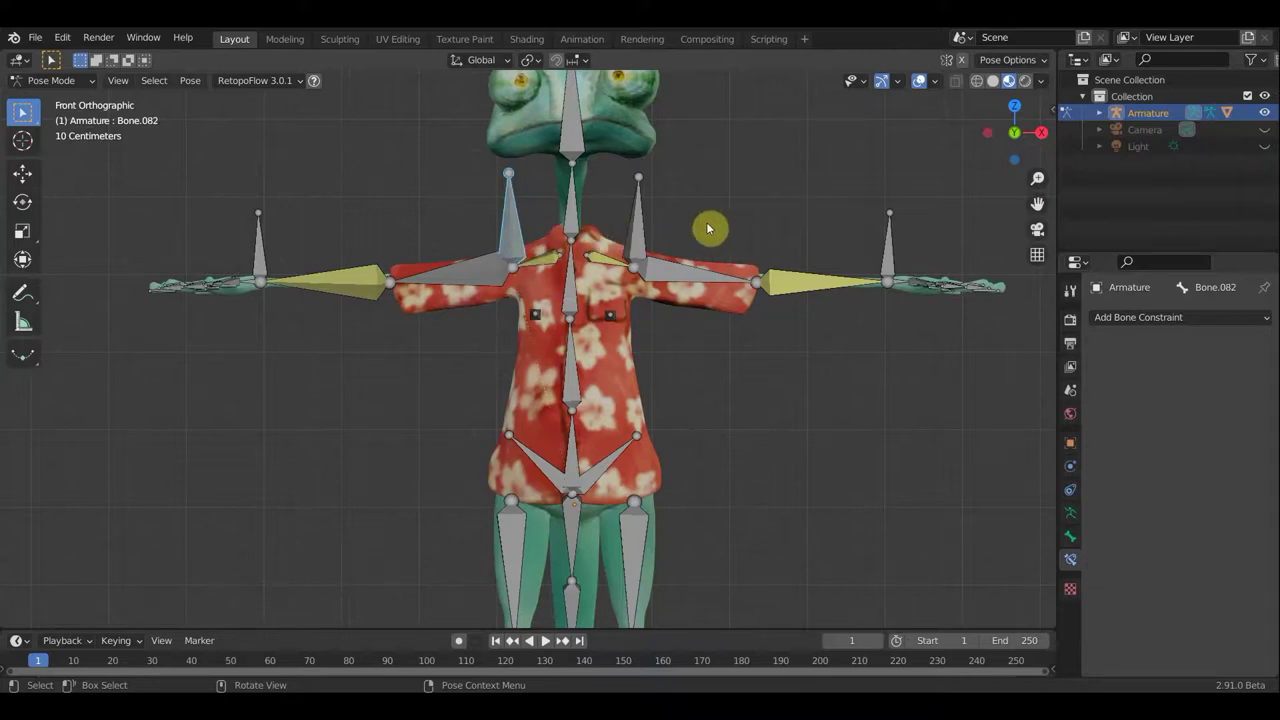
pyautogui.press('g')
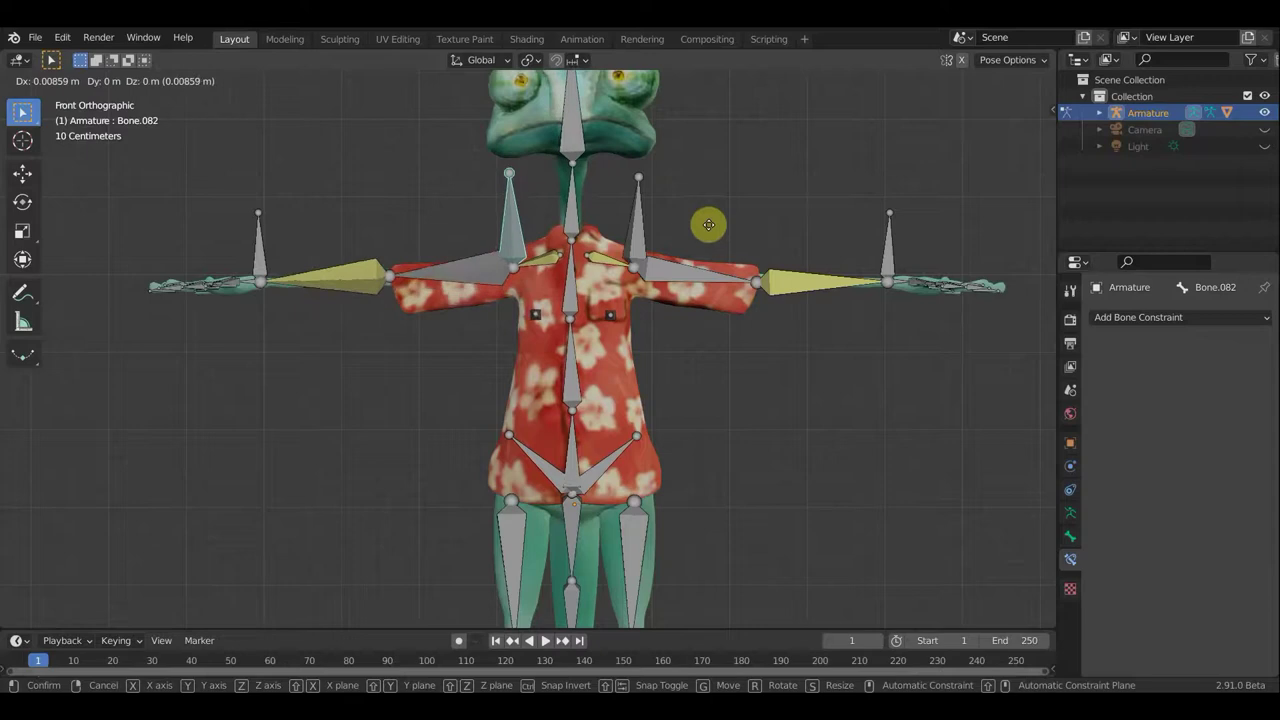
pyautogui.click(712, 230)
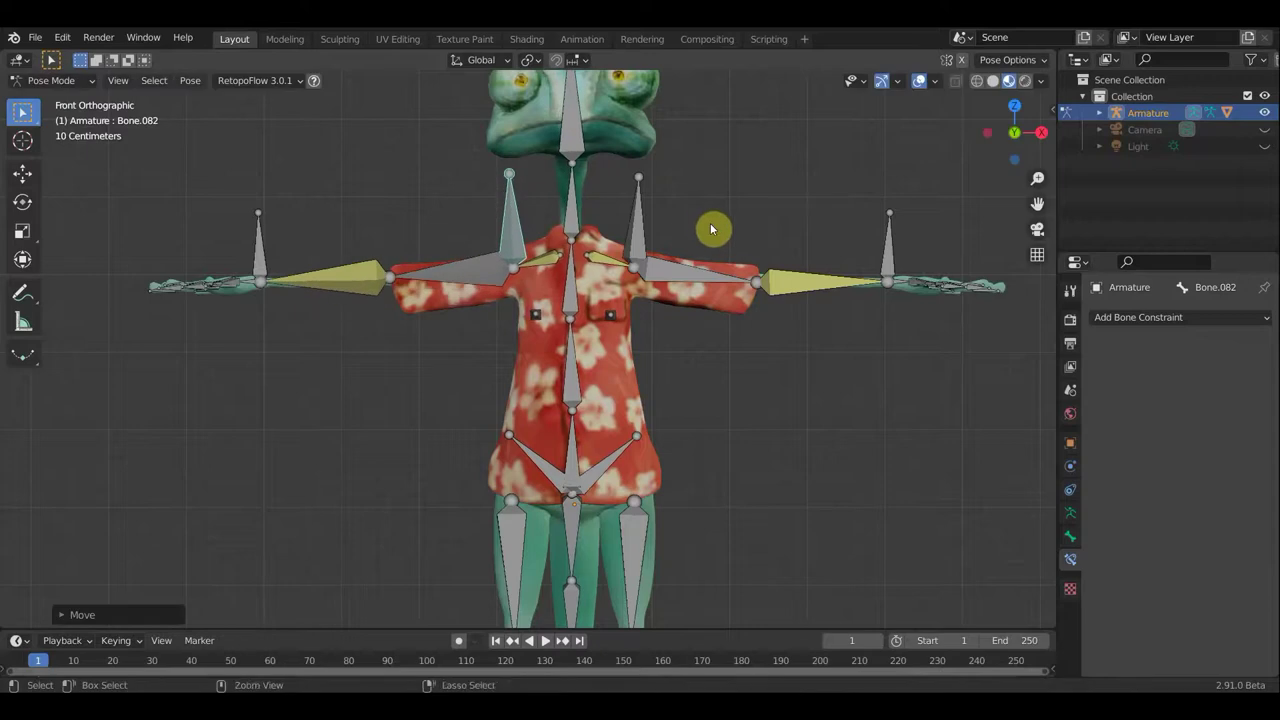
pyautogui.hotkey('ctrl', 'z')
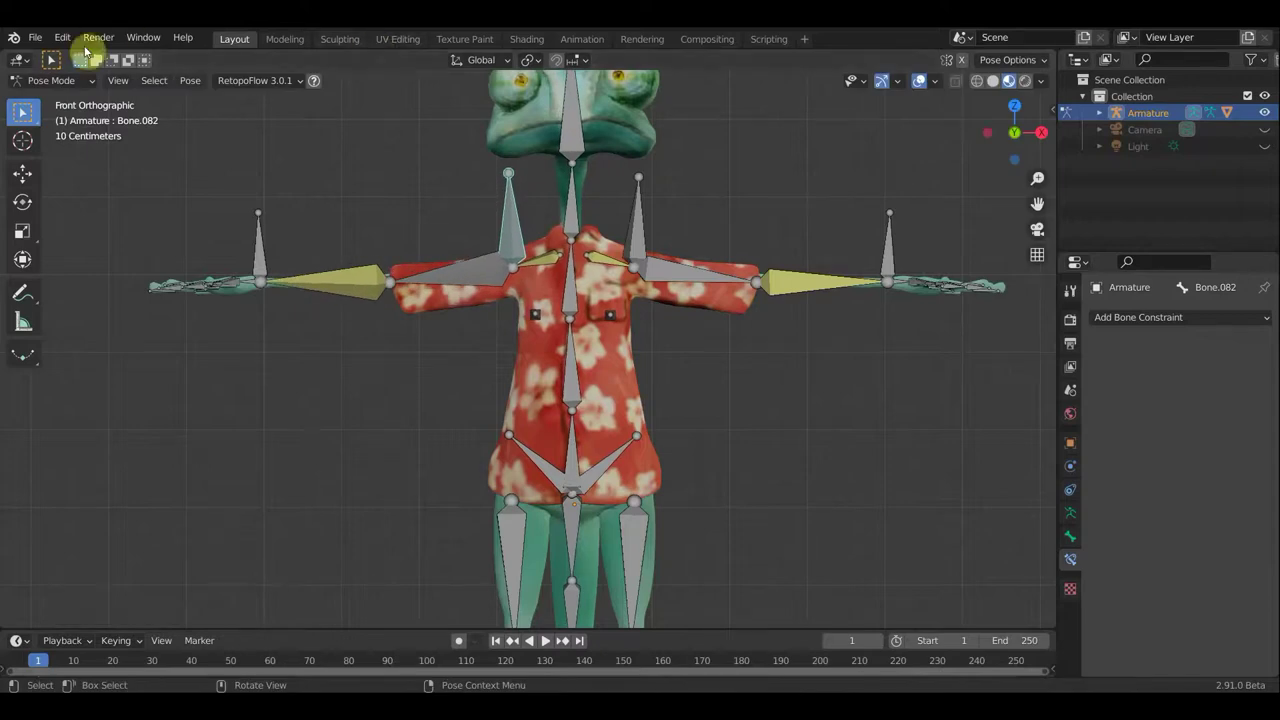
# Switch the armature to Edit Mode and select both leg bones
pyautogui.click(60, 80)
pyautogui.click(55, 117)
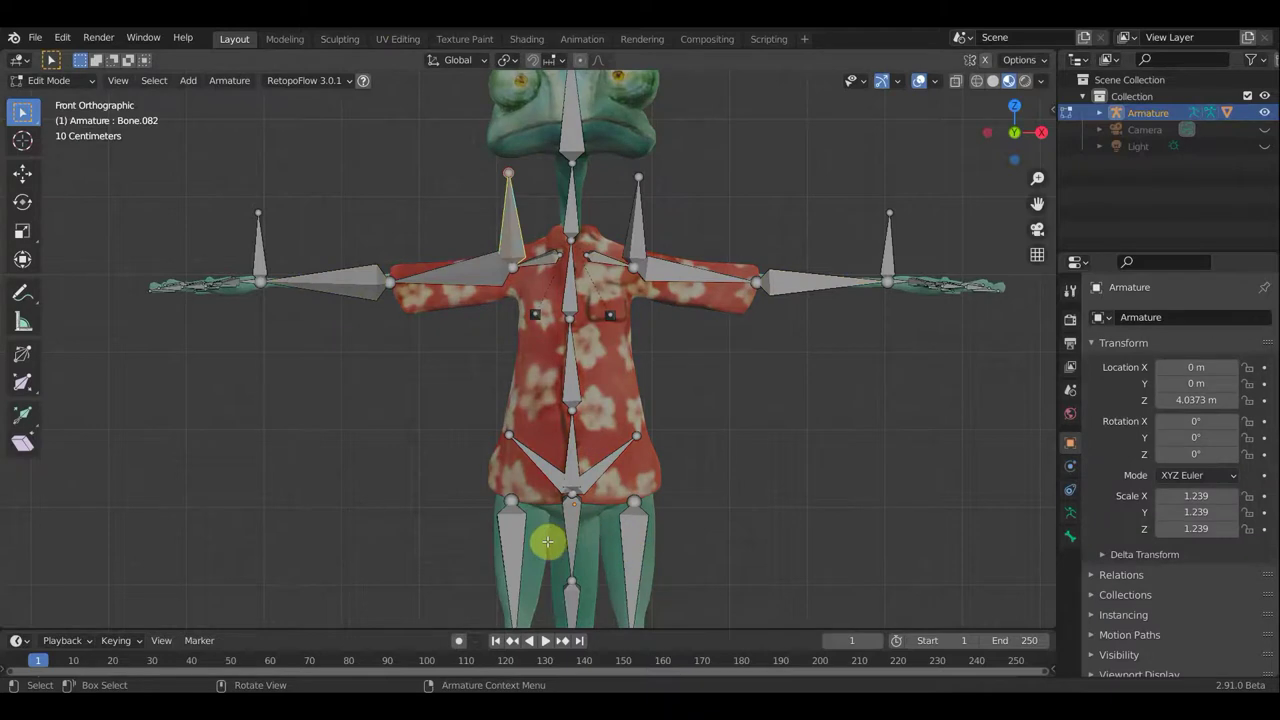
pyautogui.click(638, 549)
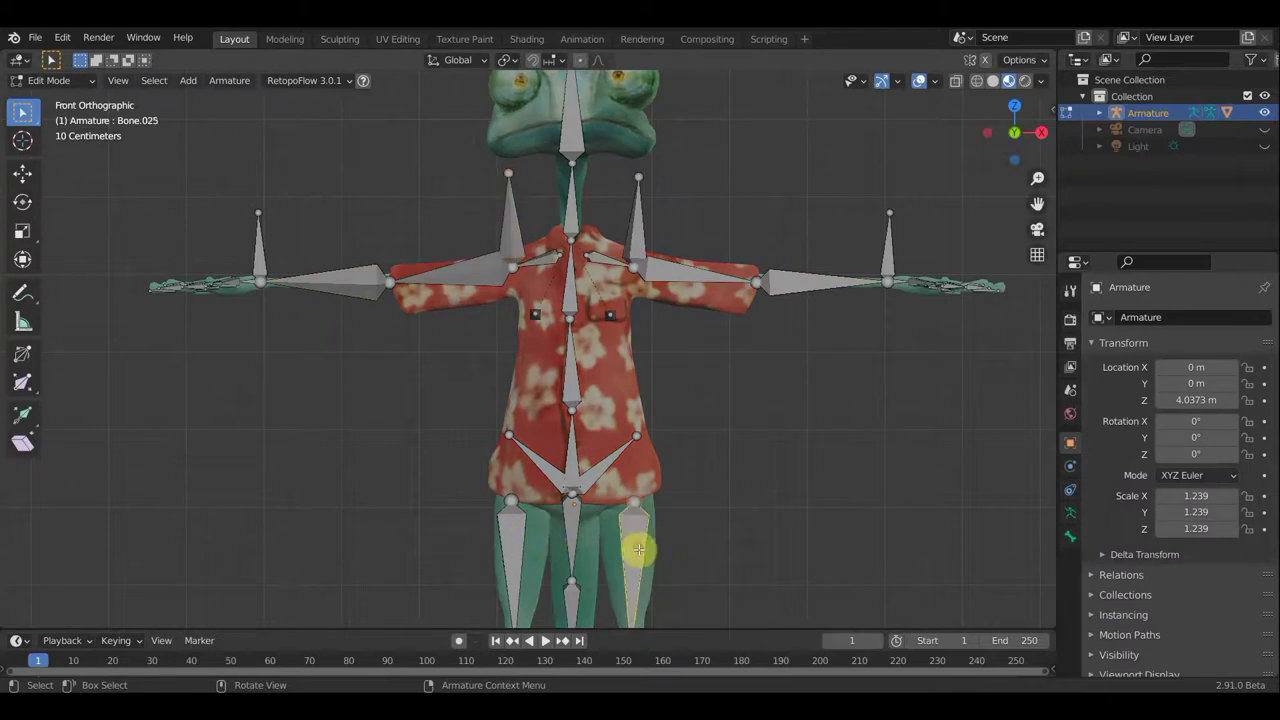
pyautogui.keyDown('shift'); pyautogui.click(517, 549); pyautogui.keyUp('shift')
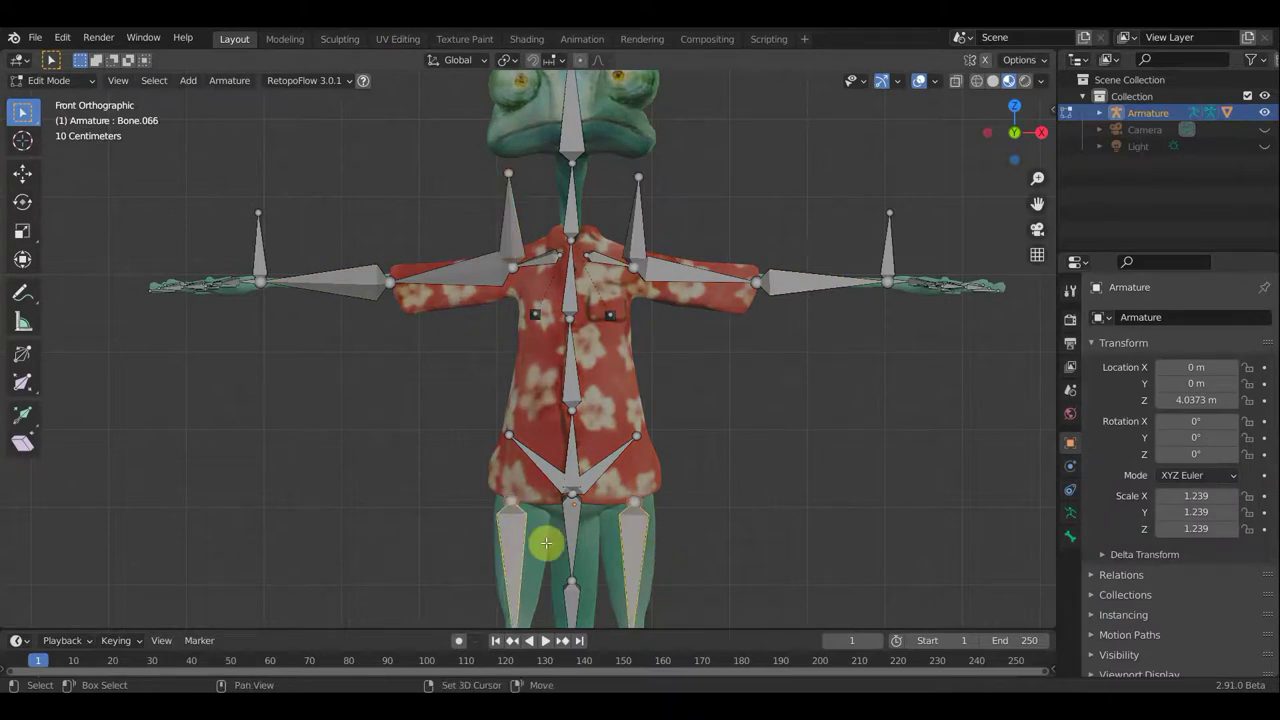
# Parent the right and left leg bones to the hip bone with Keep Offset
pyautogui.keyDown('shift'); pyautogui.click(582, 470); pyautogui.keyUp('shift')
pyautogui.hotkey('ctrl', 'p')
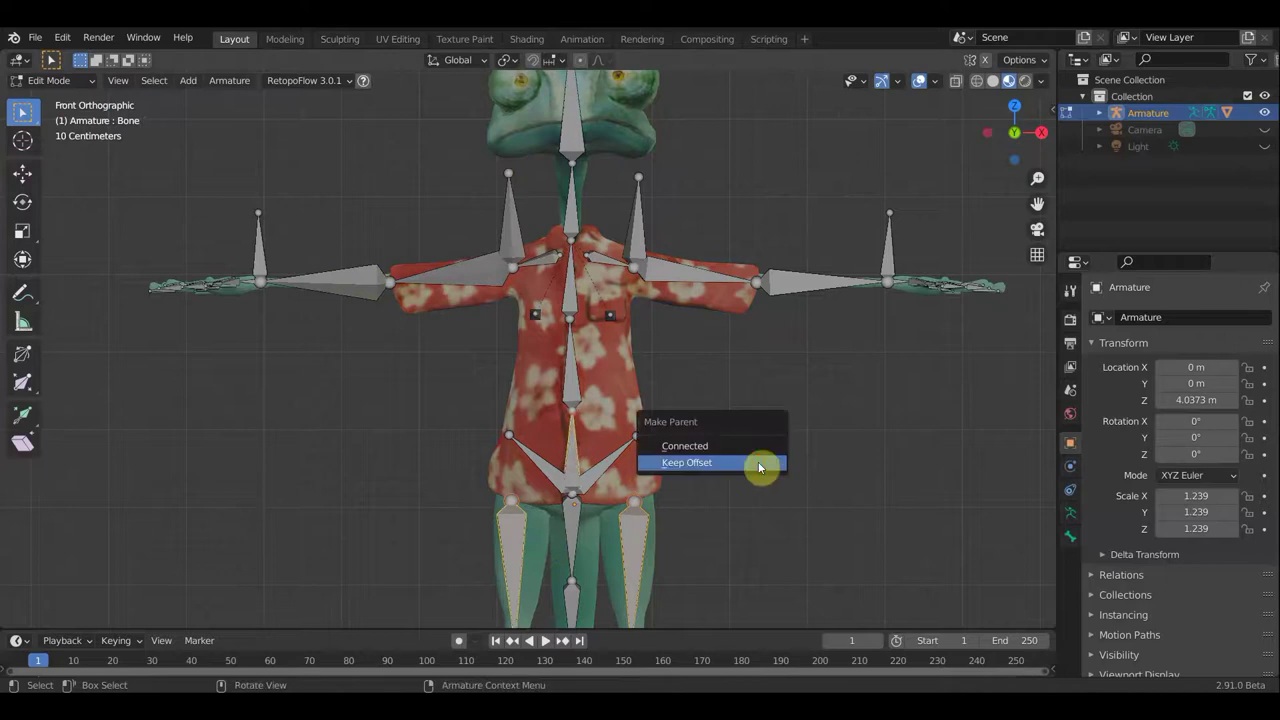
pyautogui.click(759, 463)
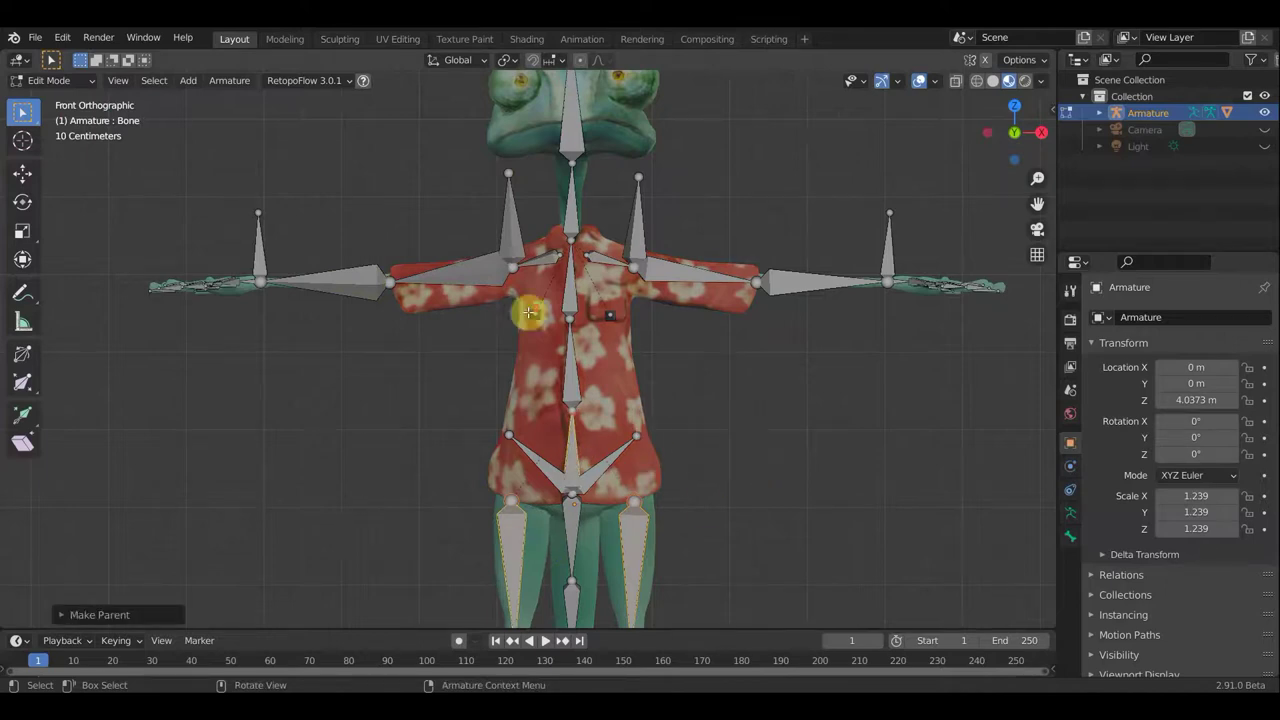
pyautogui.scroll(-3, 528, 313)
pyautogui.scroll(-2, 606, 366)
pyautogui.scroll(-1, 650, 389)
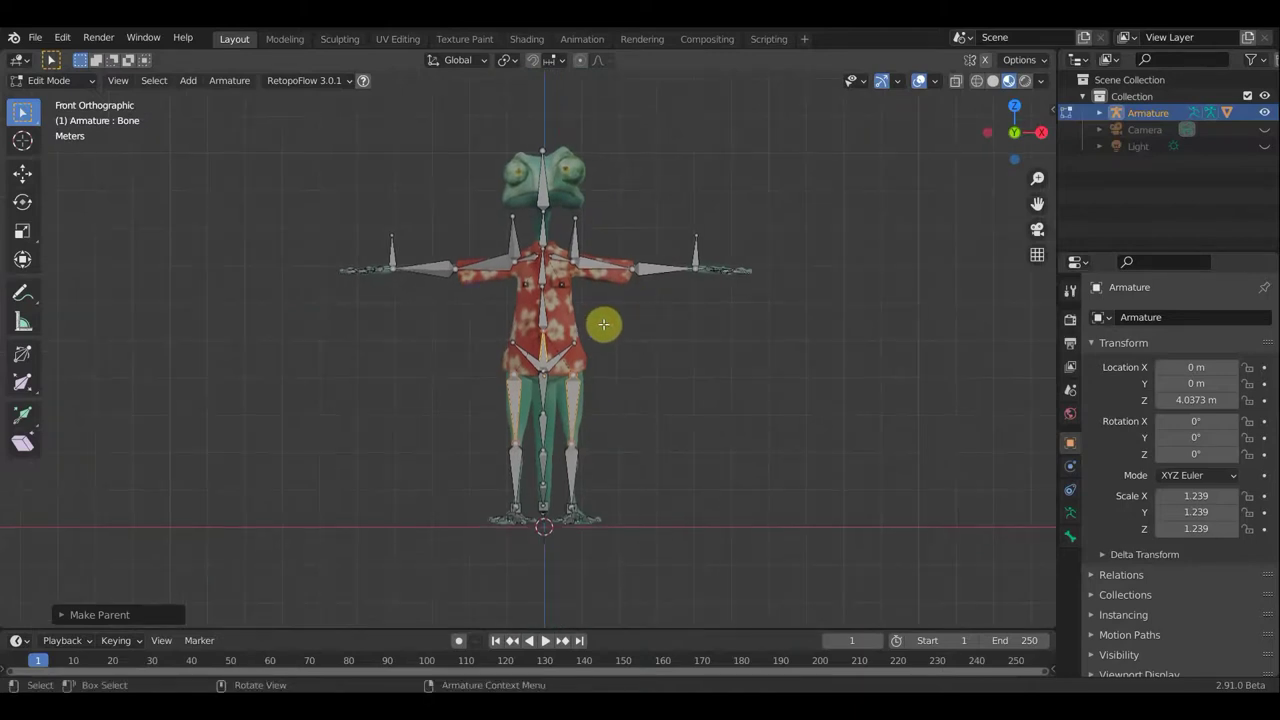
pyautogui.scroll(2, 595, 326)
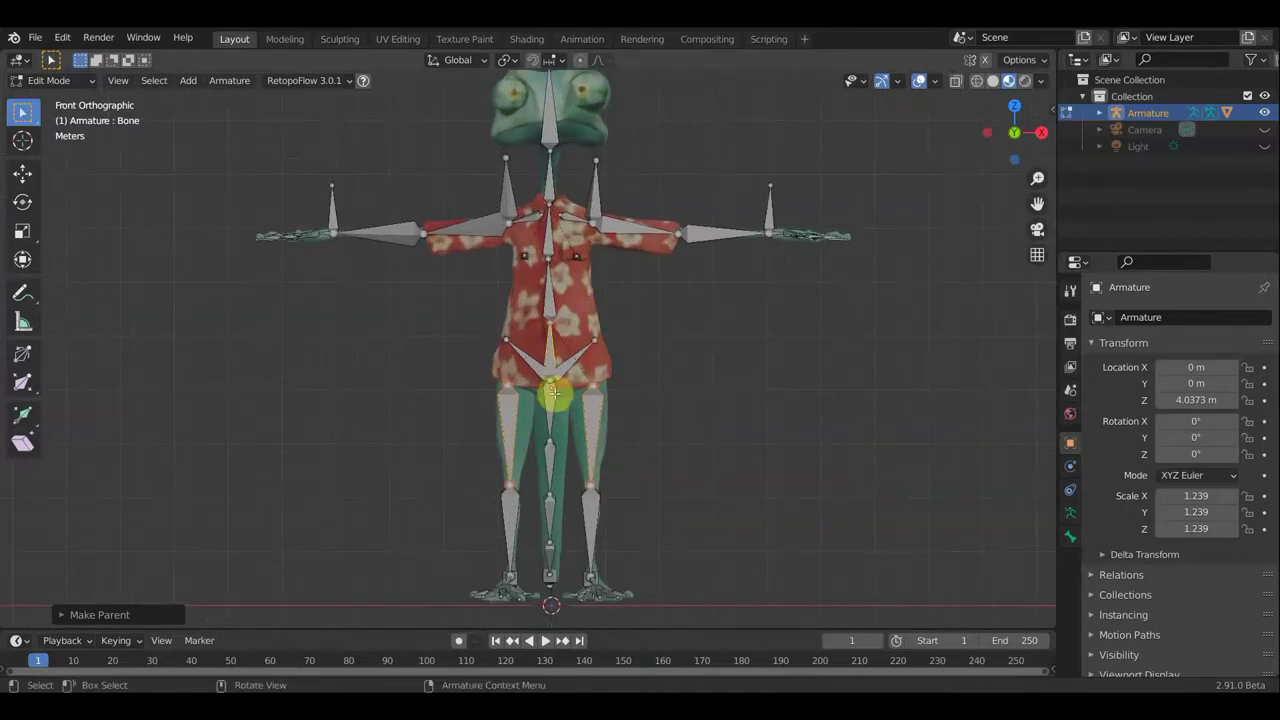
pyautogui.scroll(1, 553, 393)
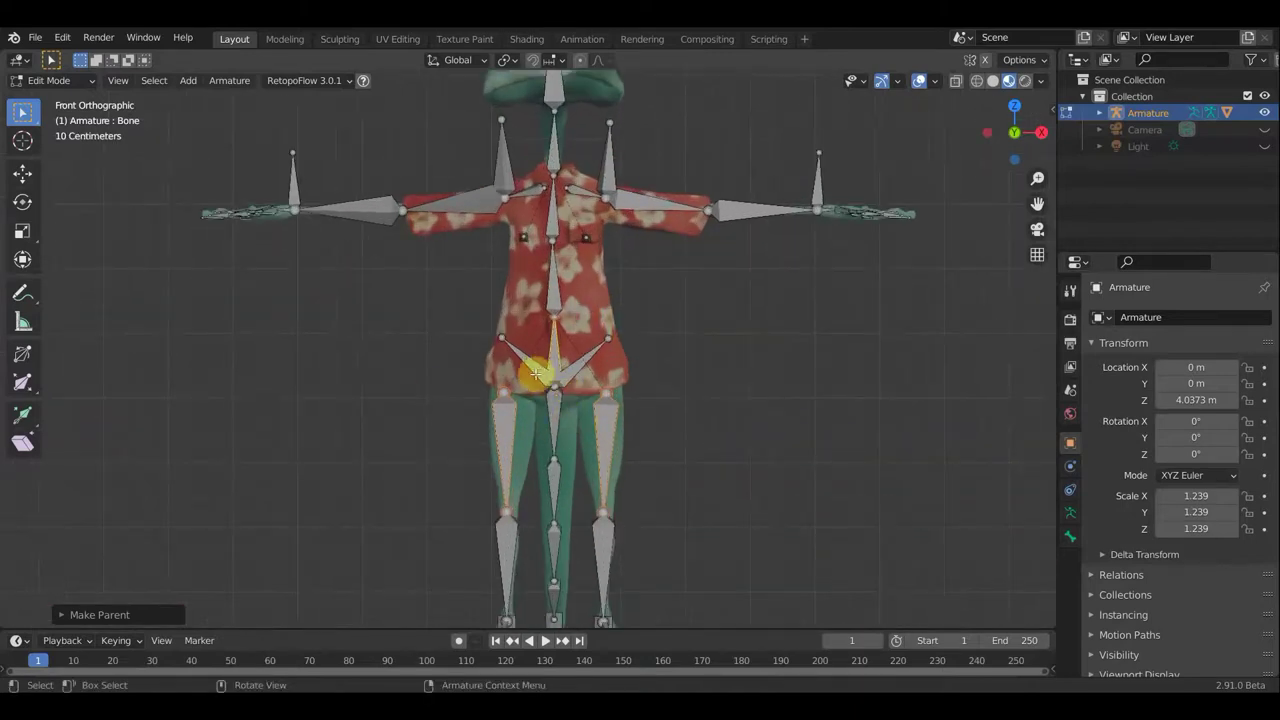
pyautogui.keyDown('shift'); pyautogui.moveTo(414, 309); pyautogui.dragTo(408, 371, button='middle'); pyautogui.keyUp('shift')
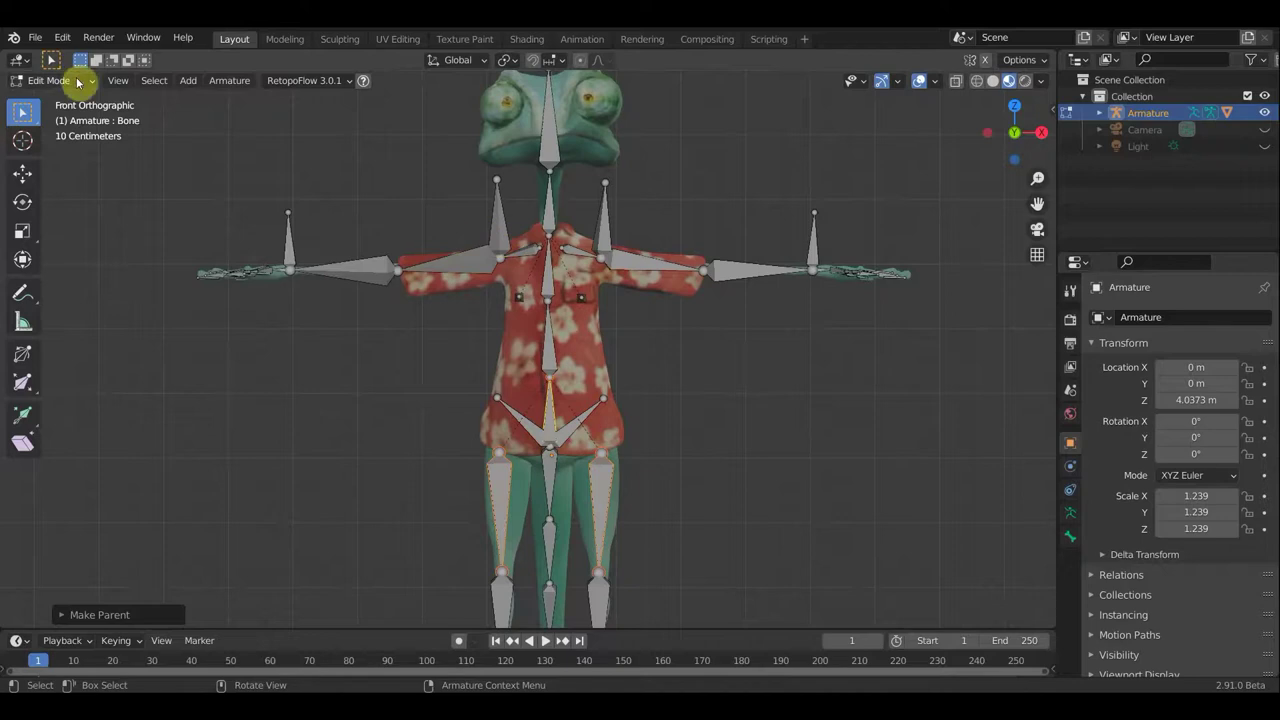
# In Object Mode, parent the chameleon mesh to the armature with Automatic Weights
pyautogui.click(78, 82)
pyautogui.click(60, 95)
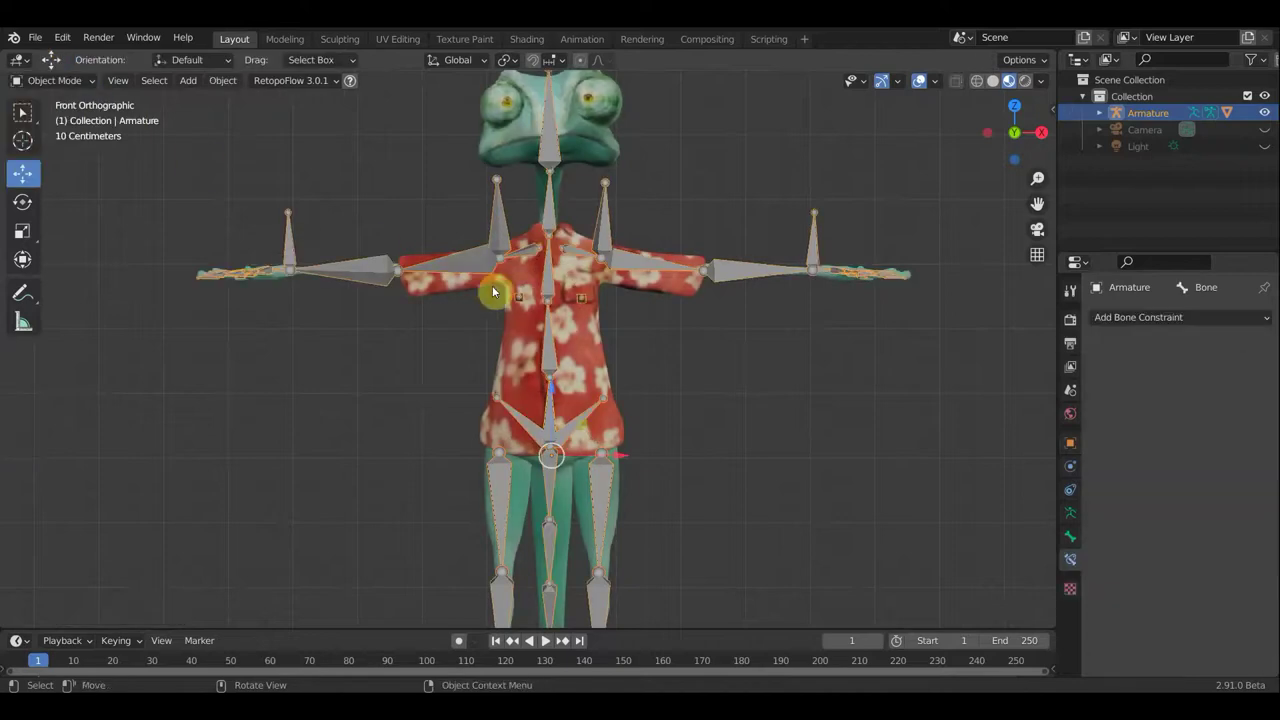
pyautogui.click(578, 342)
pyautogui.keyDown('shift'); pyautogui.click(606, 219); pyautogui.keyUp('shift')
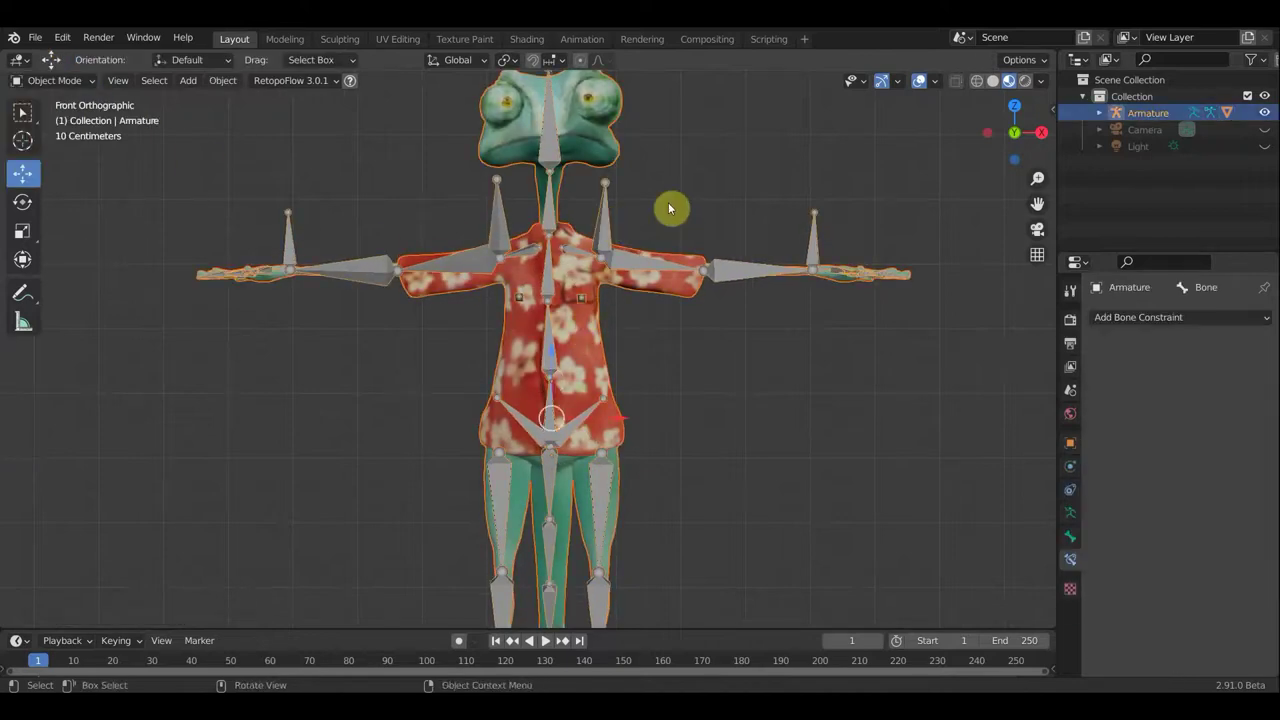
pyautogui.hotkey('ctrl', 'p')
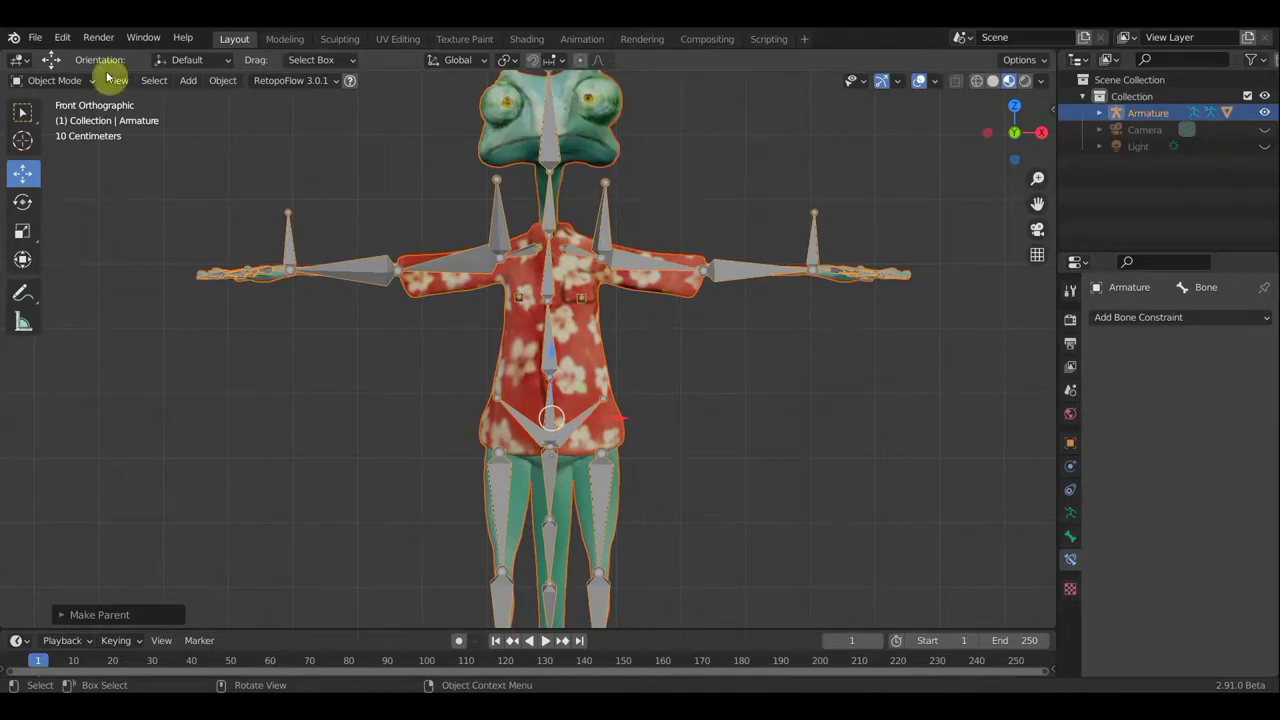
# Make the armature active again and switch it to Pose Mode
pyautogui.click(549, 150)
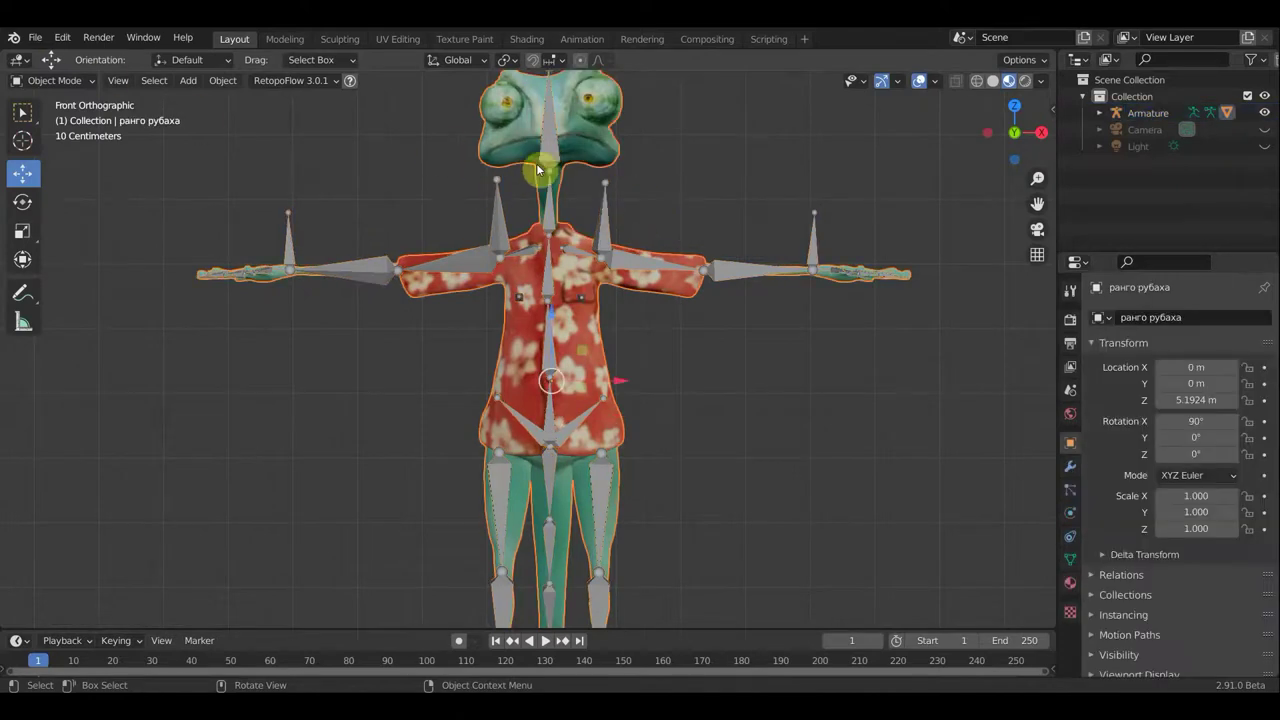
pyautogui.keyDown('shift'); pyautogui.click(497, 225); pyautogui.keyUp('shift')
pyautogui.click(60, 81)
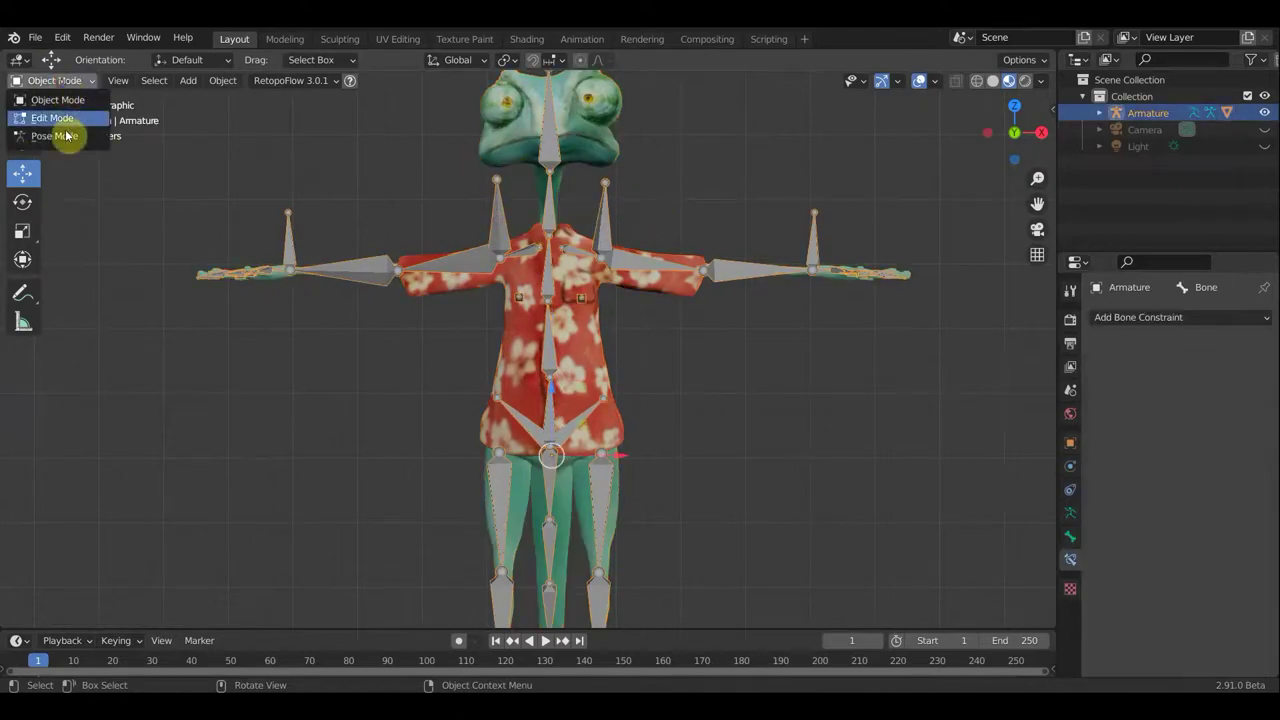
pyautogui.click(85, 136)
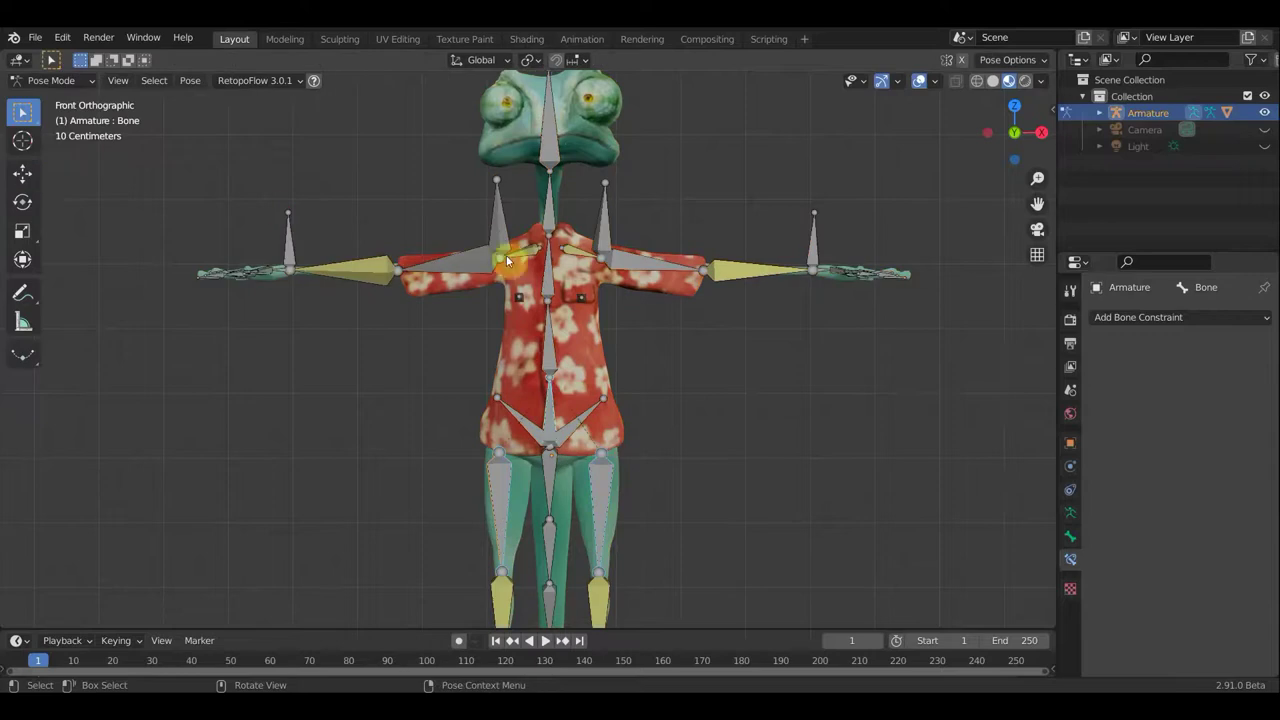
# Test-move shoulder bone Bone.082 to check mesh deformation, then undo it and inspect the chest
pyautogui.click(742, 232)
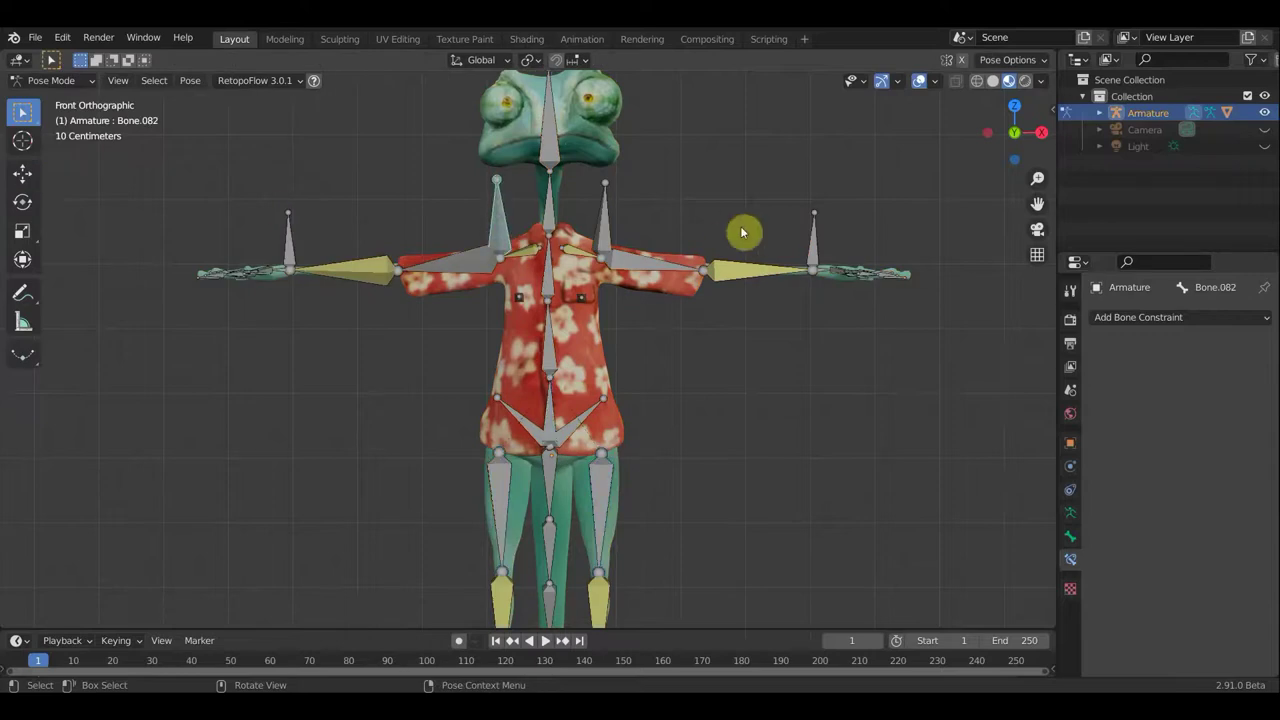
pyautogui.press('g')
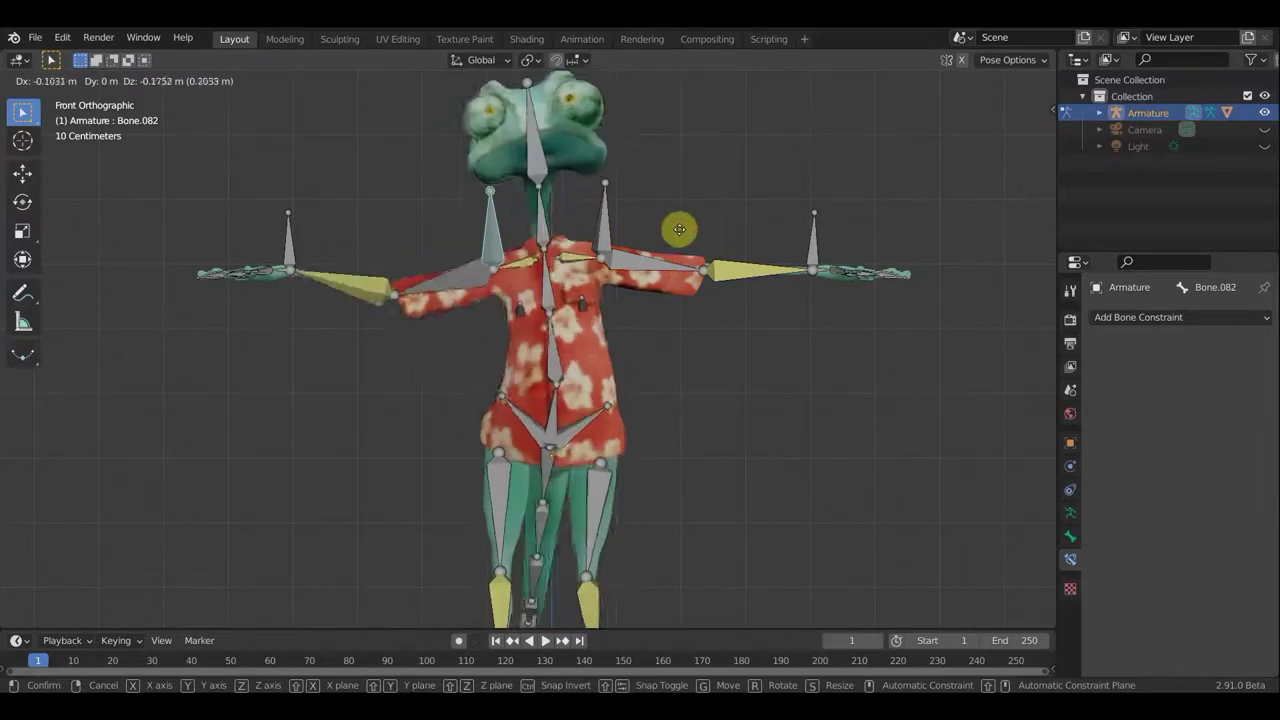
pyautogui.click(710, 231)
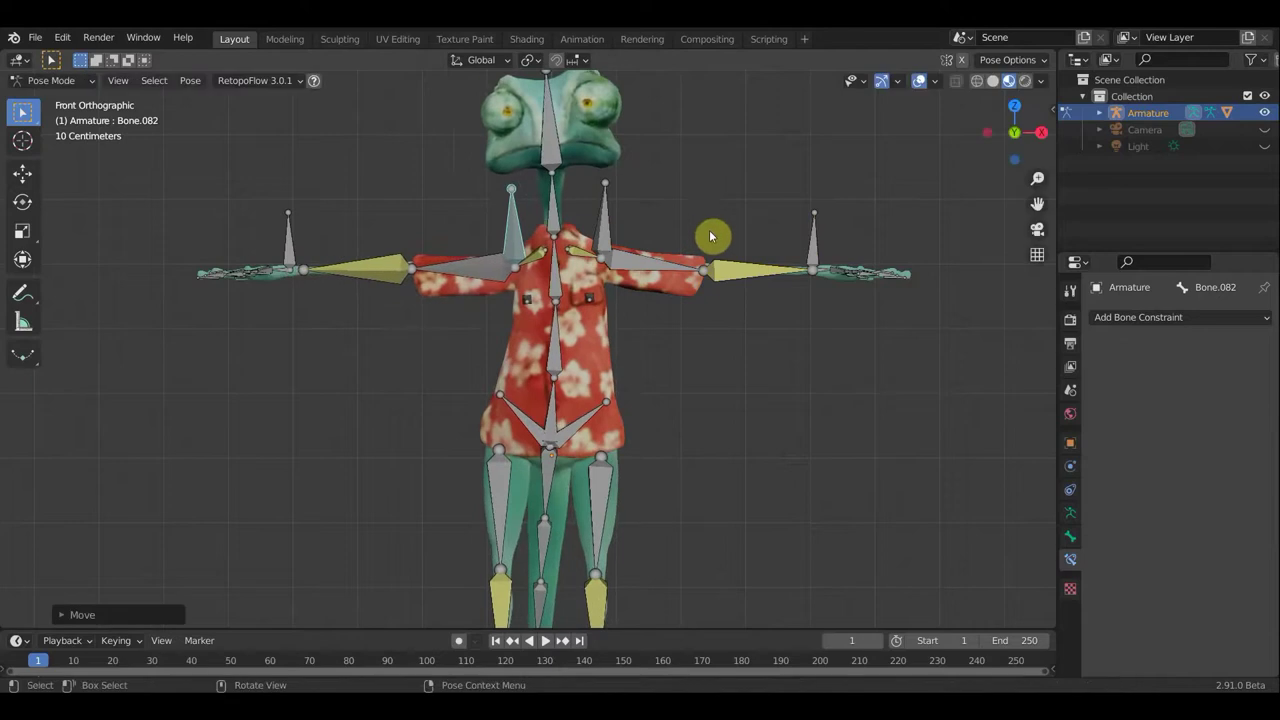
pyautogui.hotkey('ctrl', 'z')
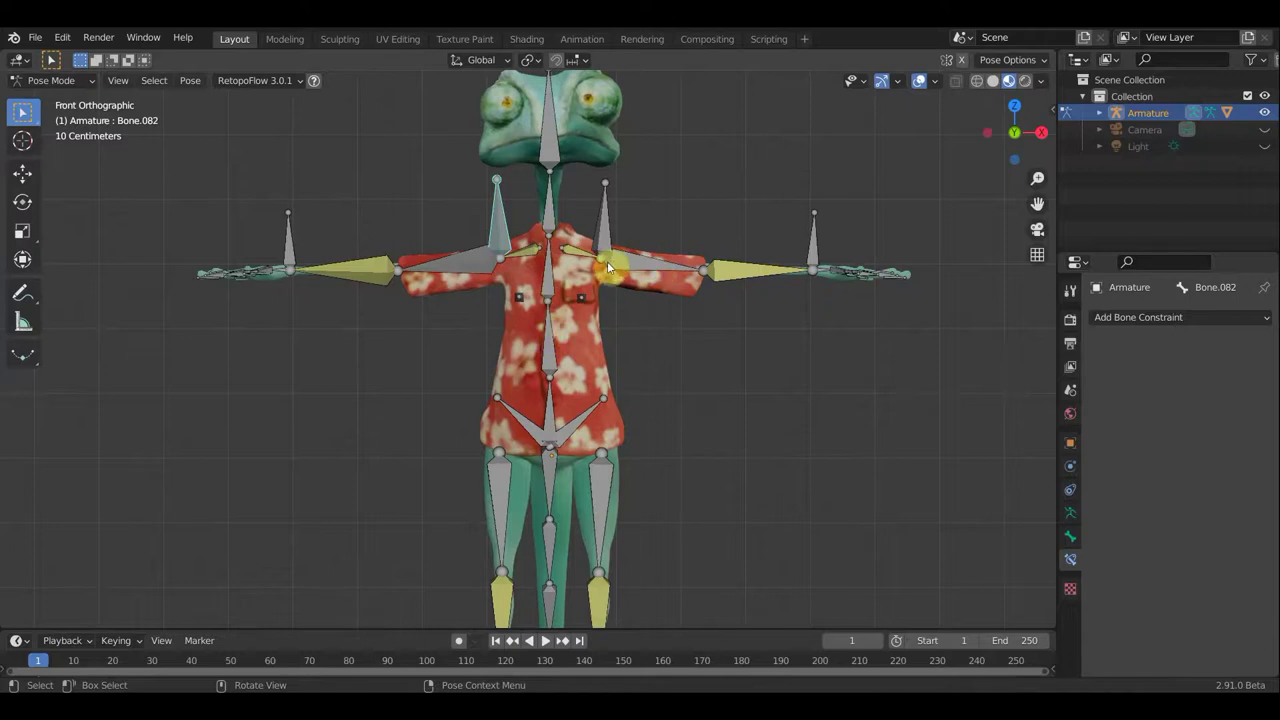
pyautogui.scroll(2, 652, 431)
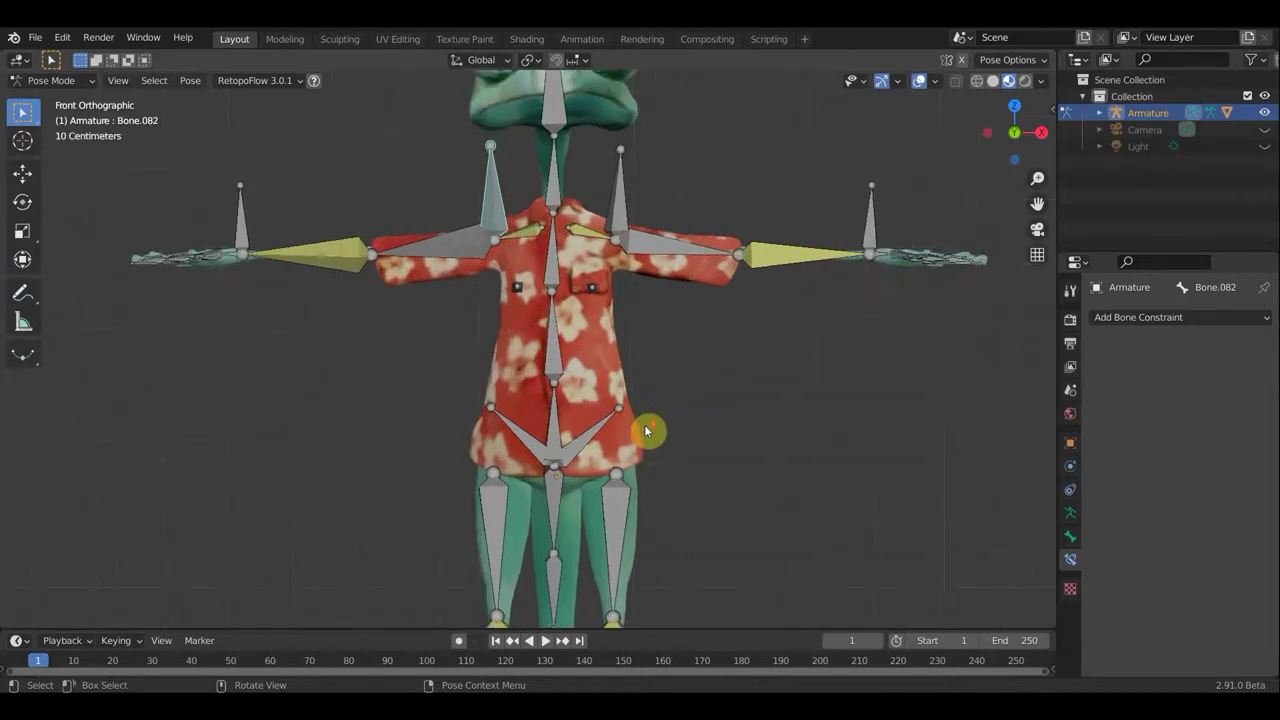
pyautogui.scroll(-2, 652, 431)
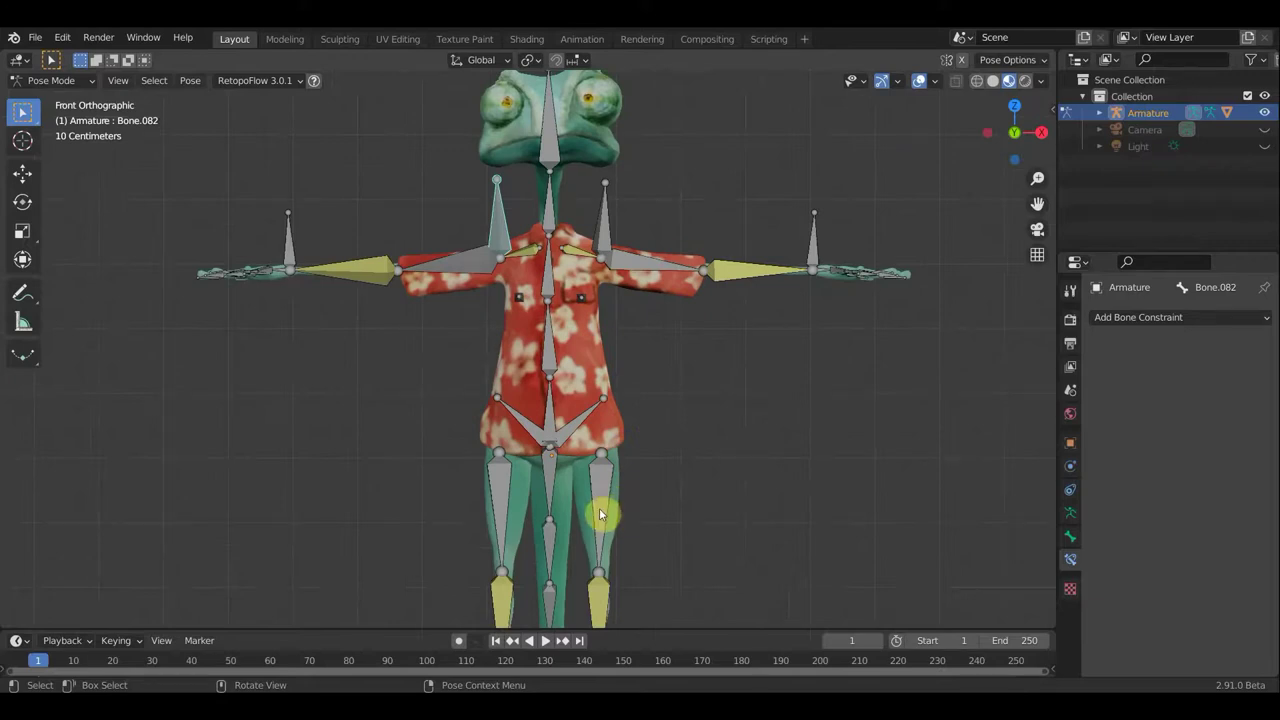
pyautogui.scroll(2, 548, 326)
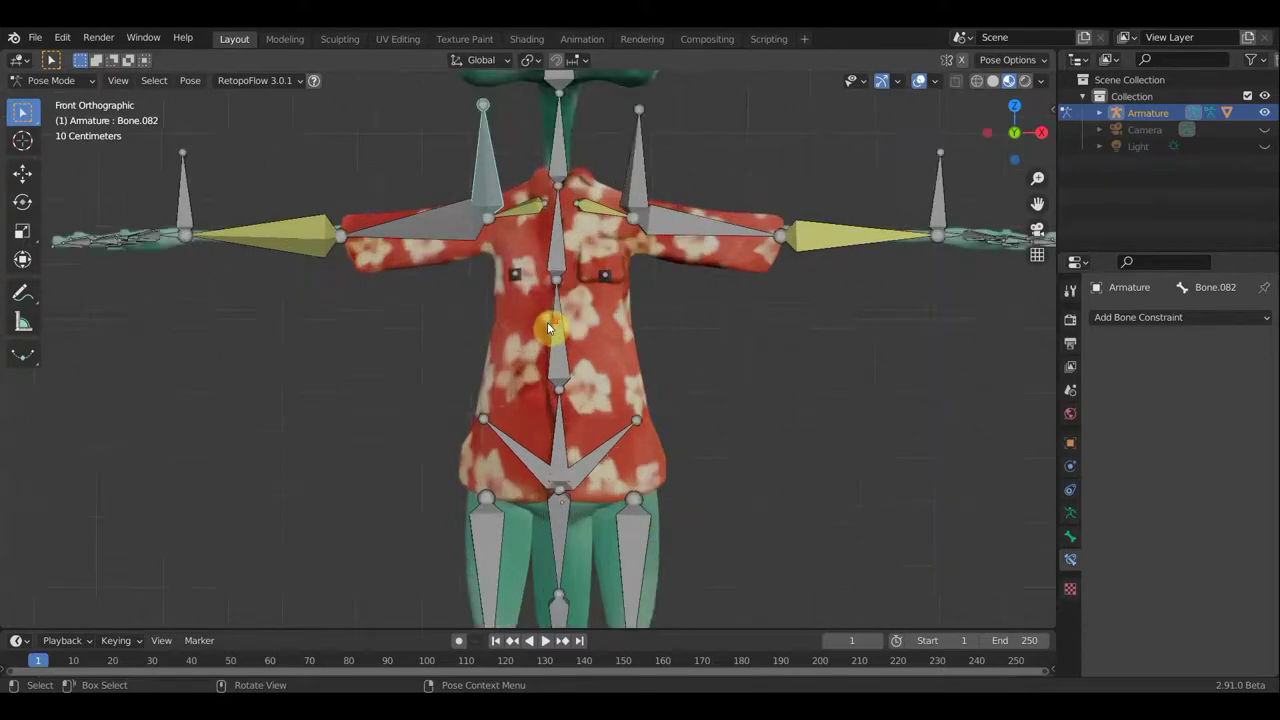
pyautogui.scroll(-2, 548, 326)
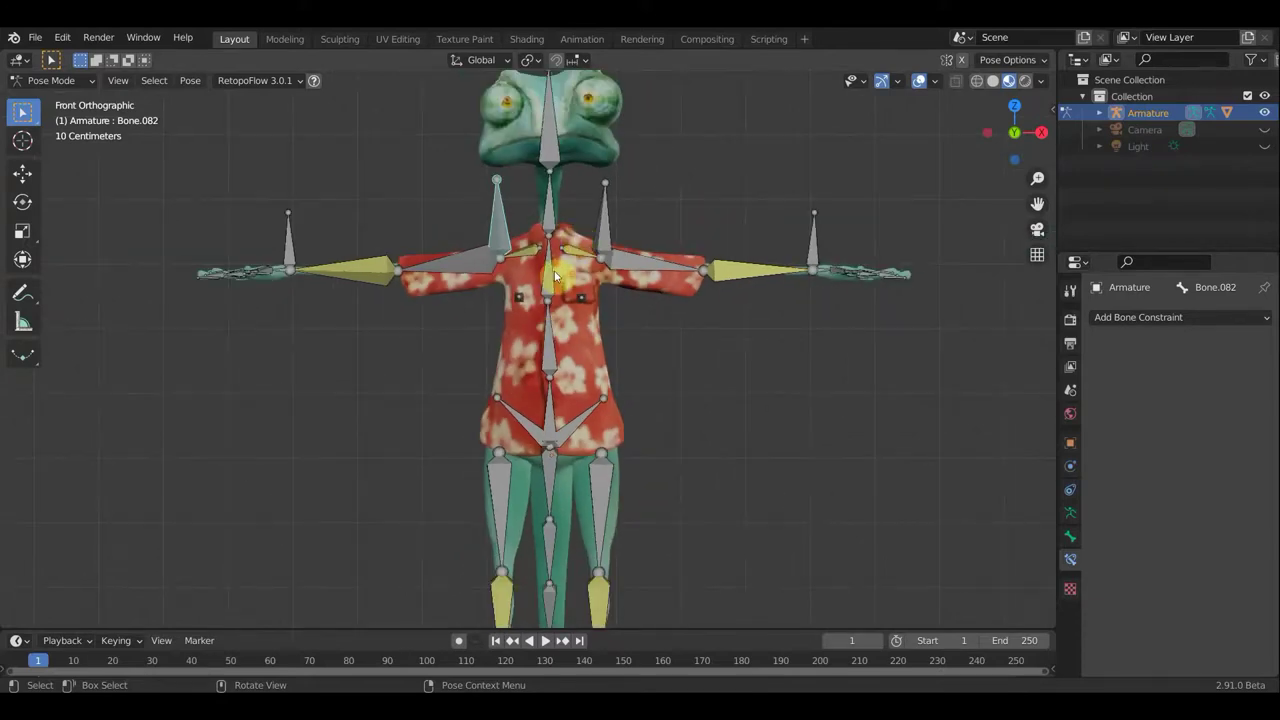
# Add a Copy Location constraint on Bone.002 following Bone.005 with influence 0.132
pyautogui.click(576, 256)
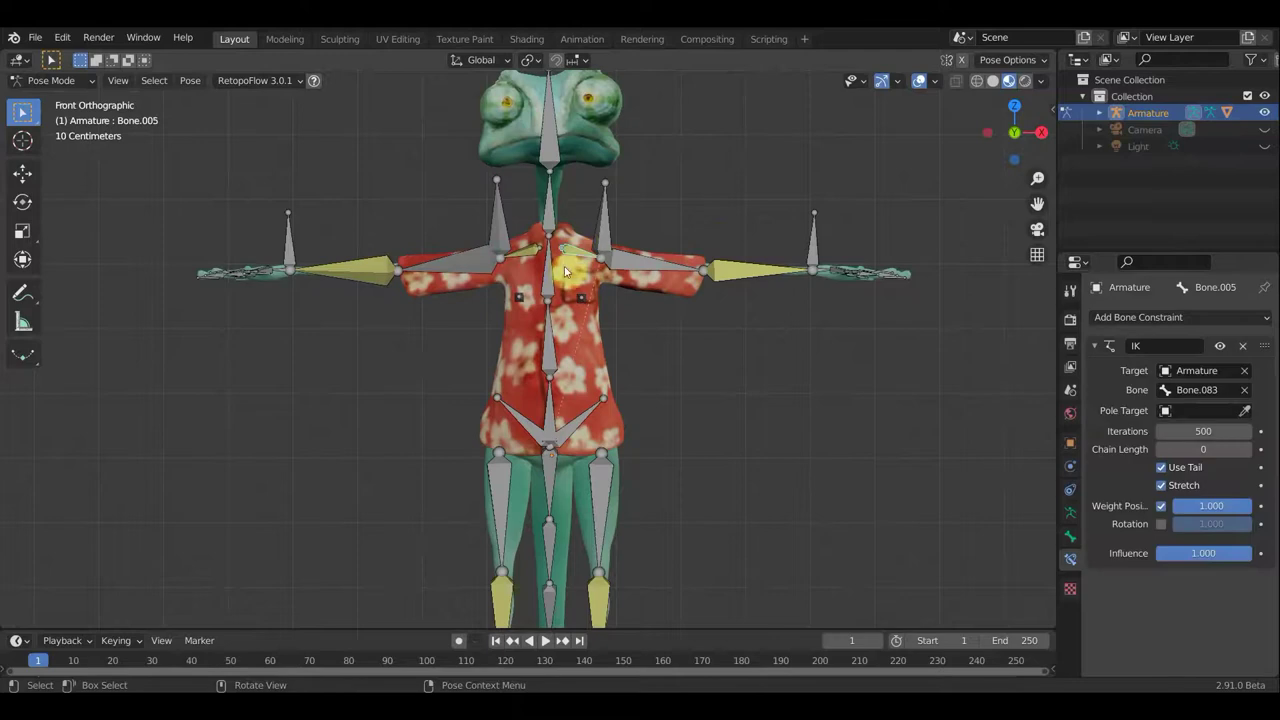
pyautogui.click(586, 290)
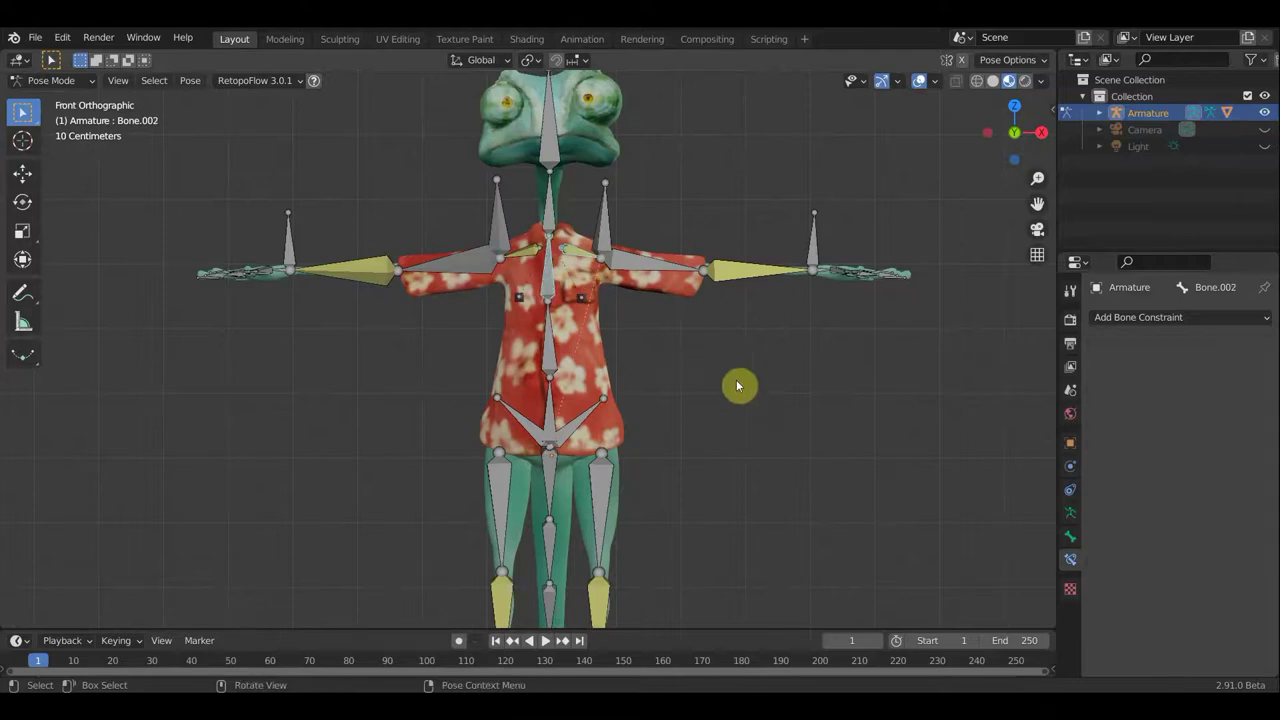
pyautogui.hotkey('shift', 'ctrl', 'c')
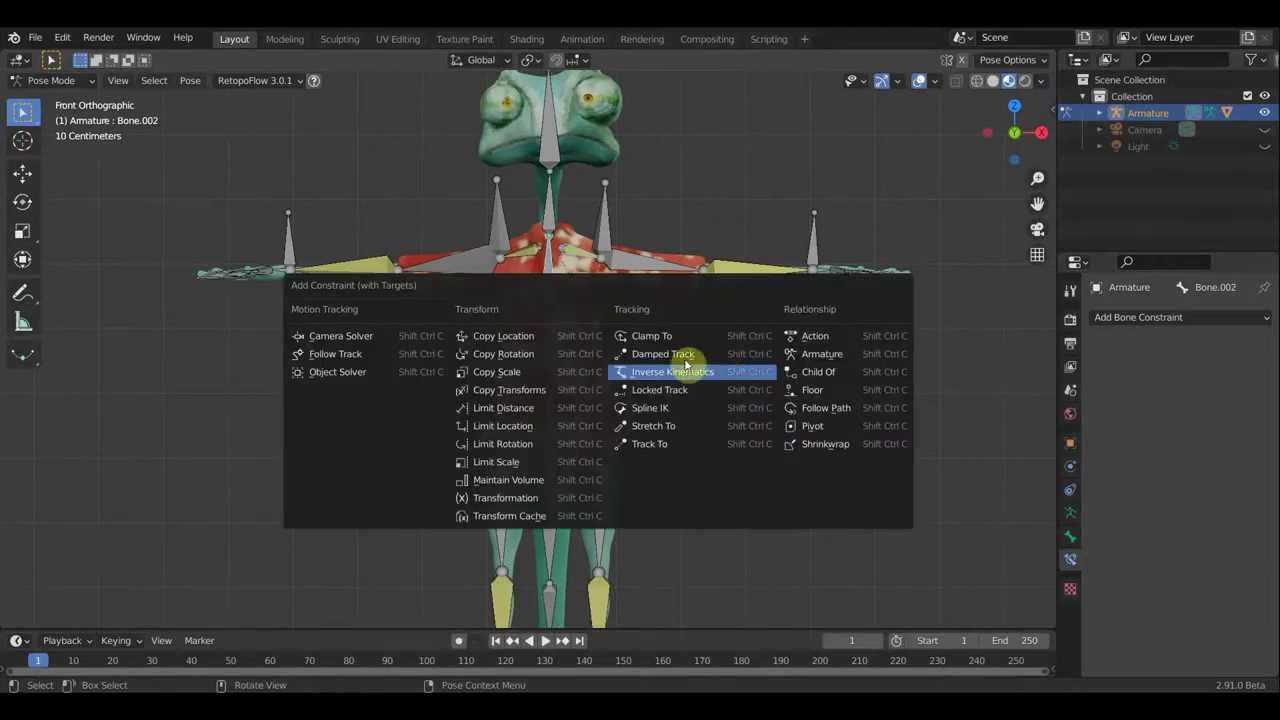
pyautogui.click(517, 338)
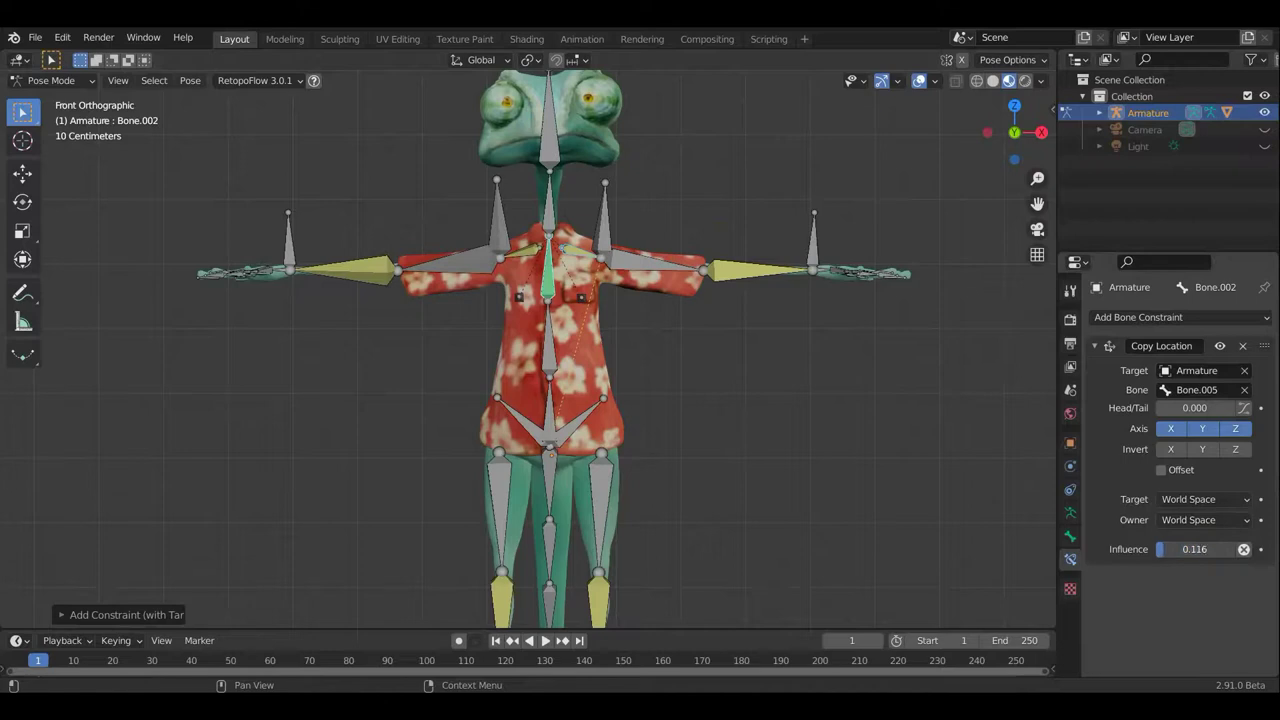
pyautogui.moveTo(1194, 549); pyautogui.dragTo(1202, 549)
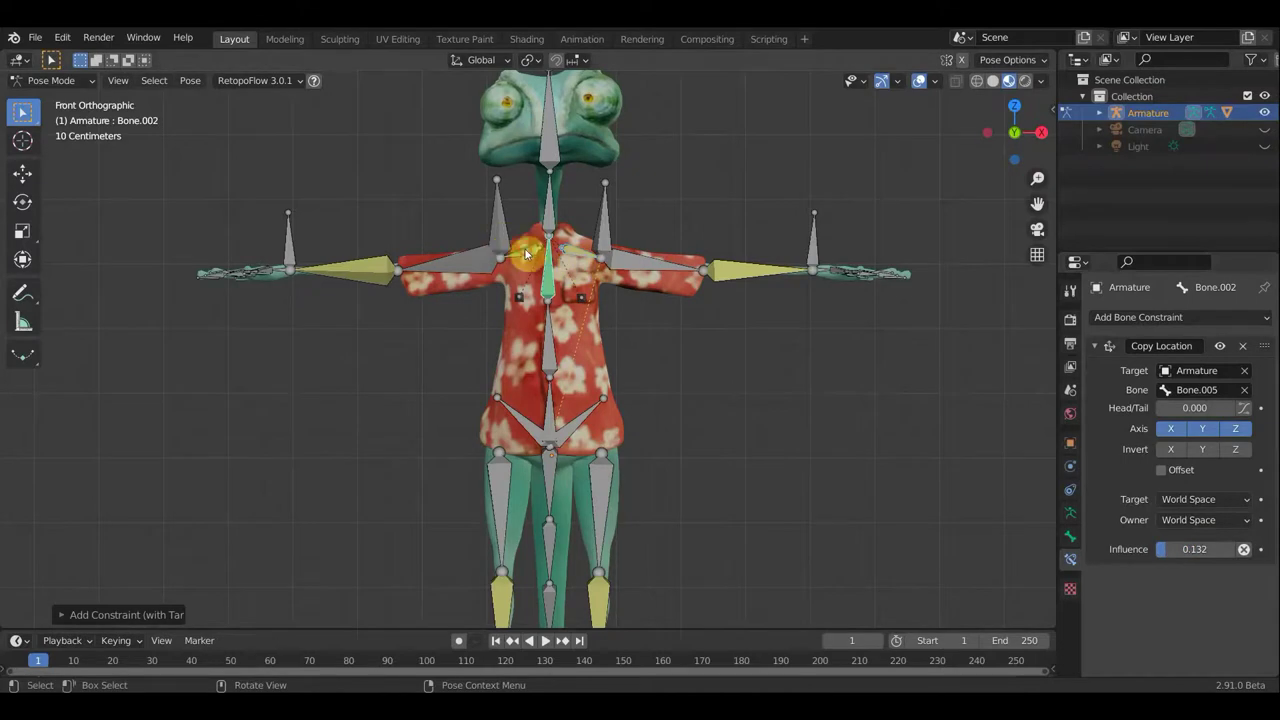
# Select Bone.046 and chest bone Bone.002 to add another targeted constraint
pyautogui.click(554, 266)
pyautogui.click(549, 274)
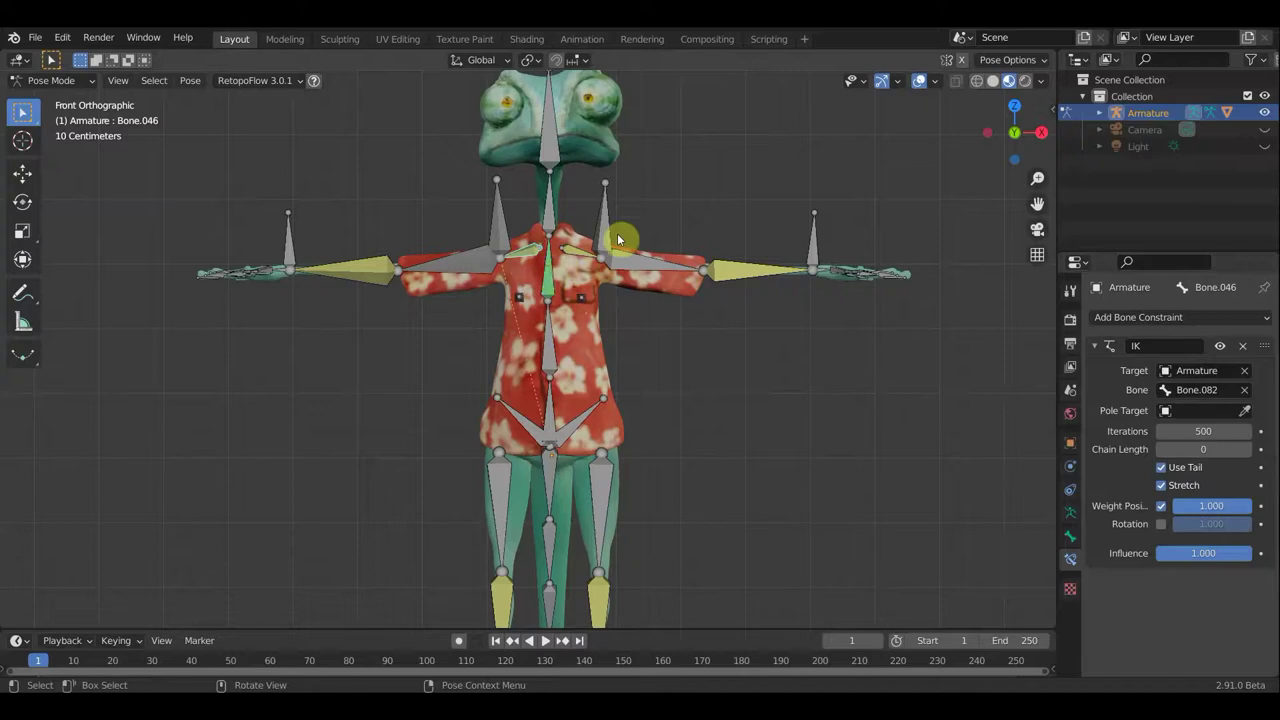
pyautogui.hotkey('shift', 'ctrl', 'c')
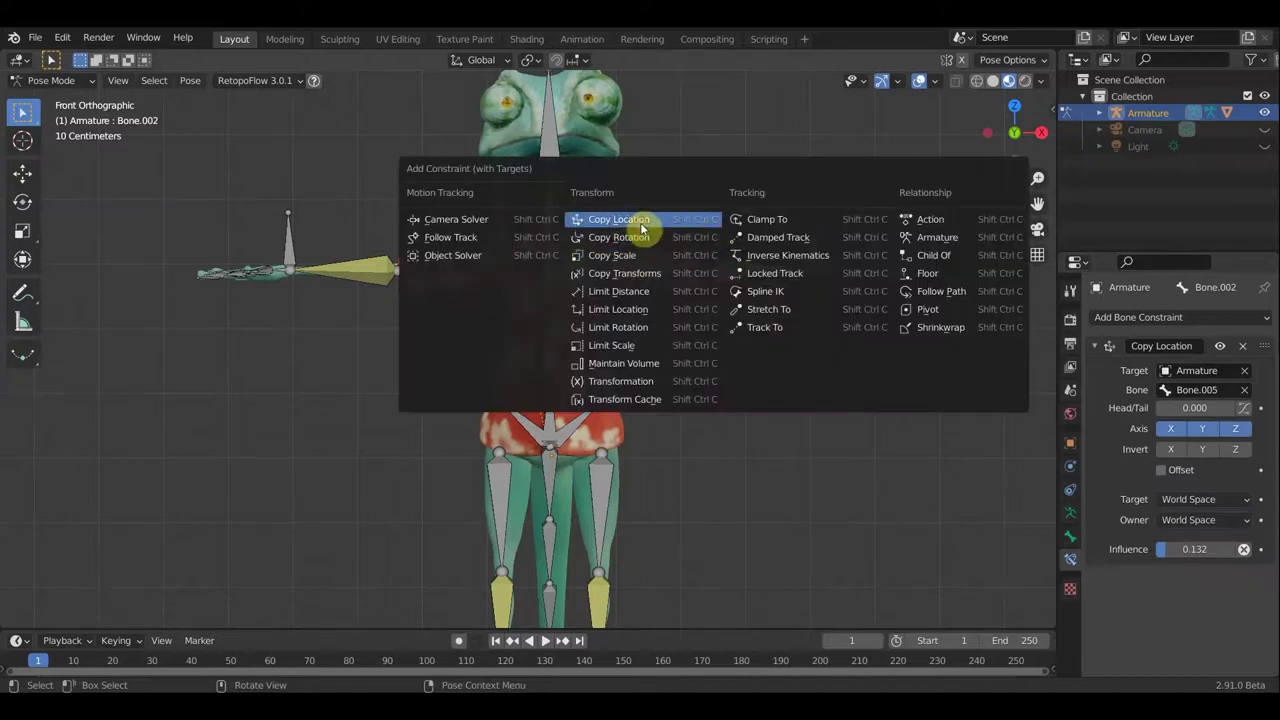
# Add a second Copy Location on Bone.002 following Bone.046 at 0.140 influence, then test-move Bone.083
pyautogui.click(641, 221)
pyautogui.scroll(-3, 1237, 633)
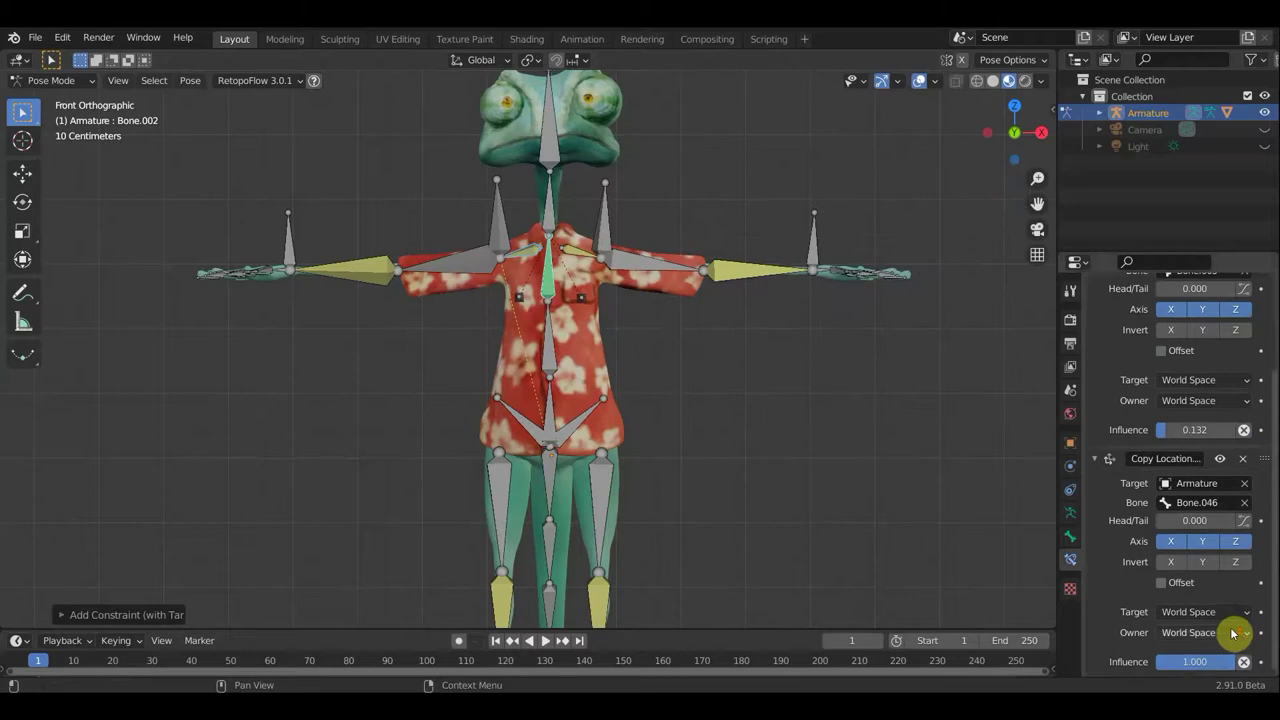
pyautogui.moveTo(1233, 664); pyautogui.dragTo(1226, 664)
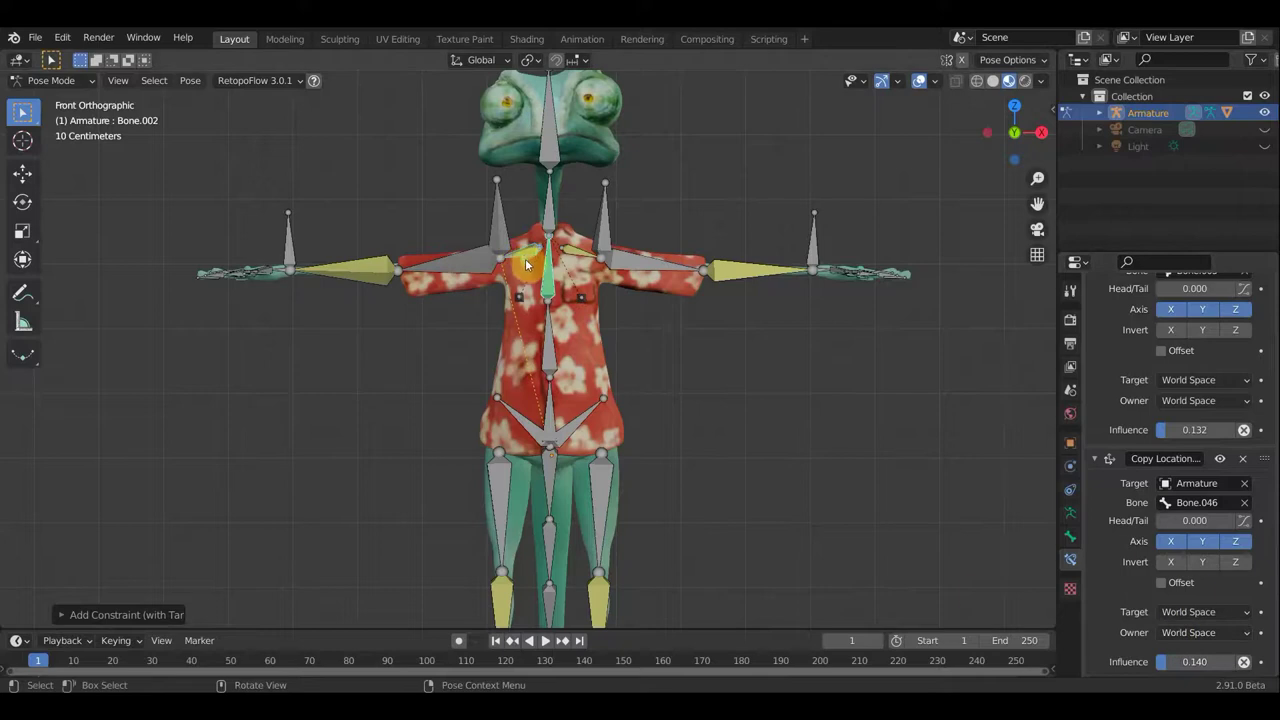
pyautogui.click(617, 236)
pyautogui.press('g')
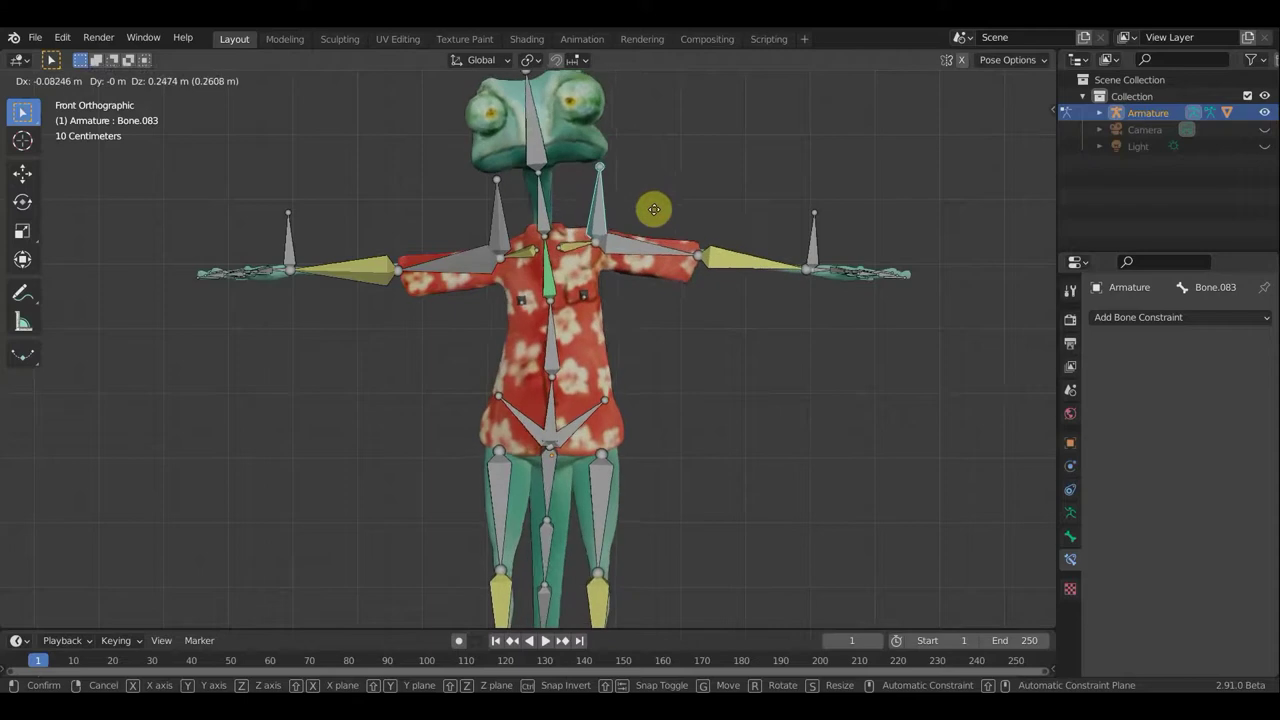
# Confirm, then undo, the shoulder test move to restore the T-pose, and select collar bone Bone.005
pyautogui.click(572, 222)
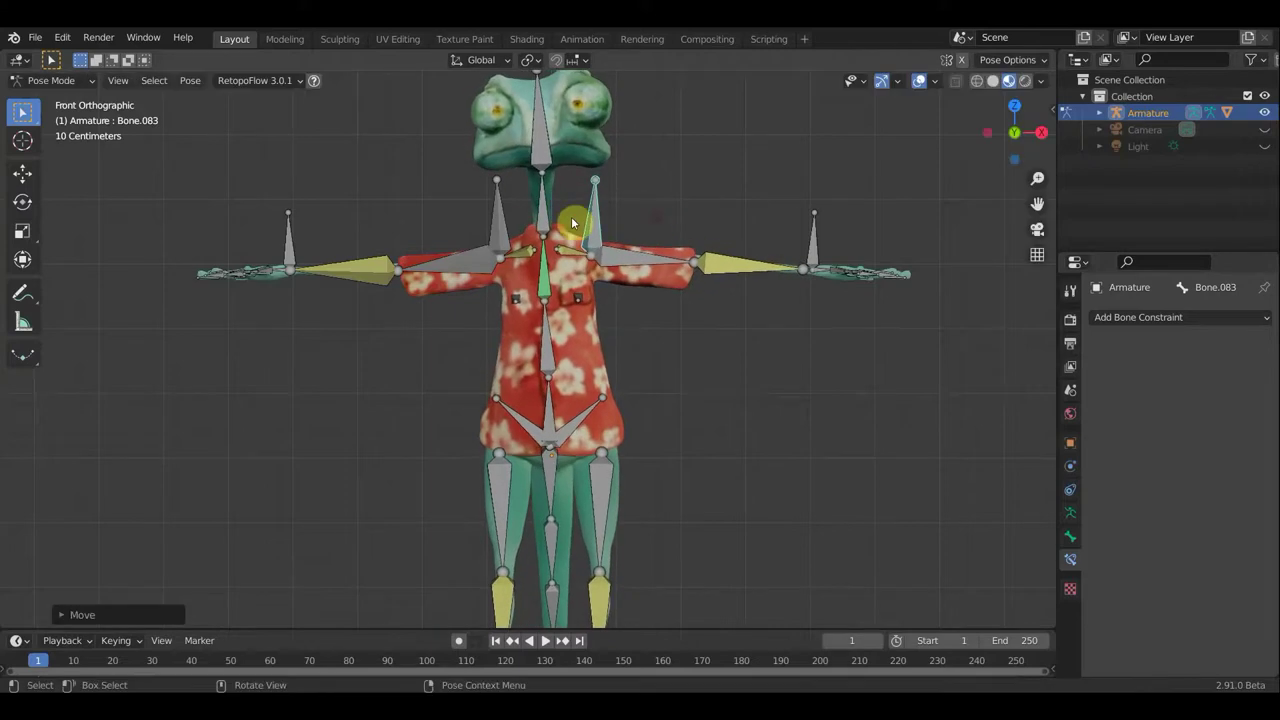
pyautogui.click(493, 233)
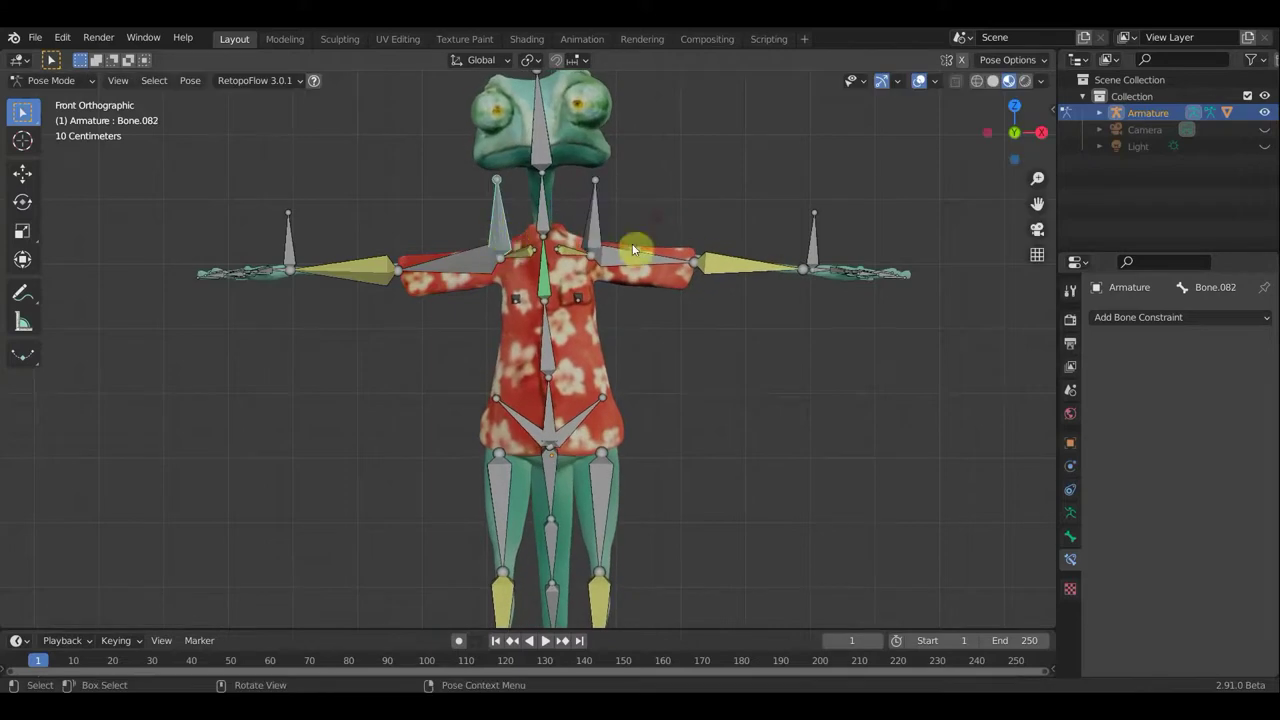
pyautogui.hotkey('ctrl', 'z')
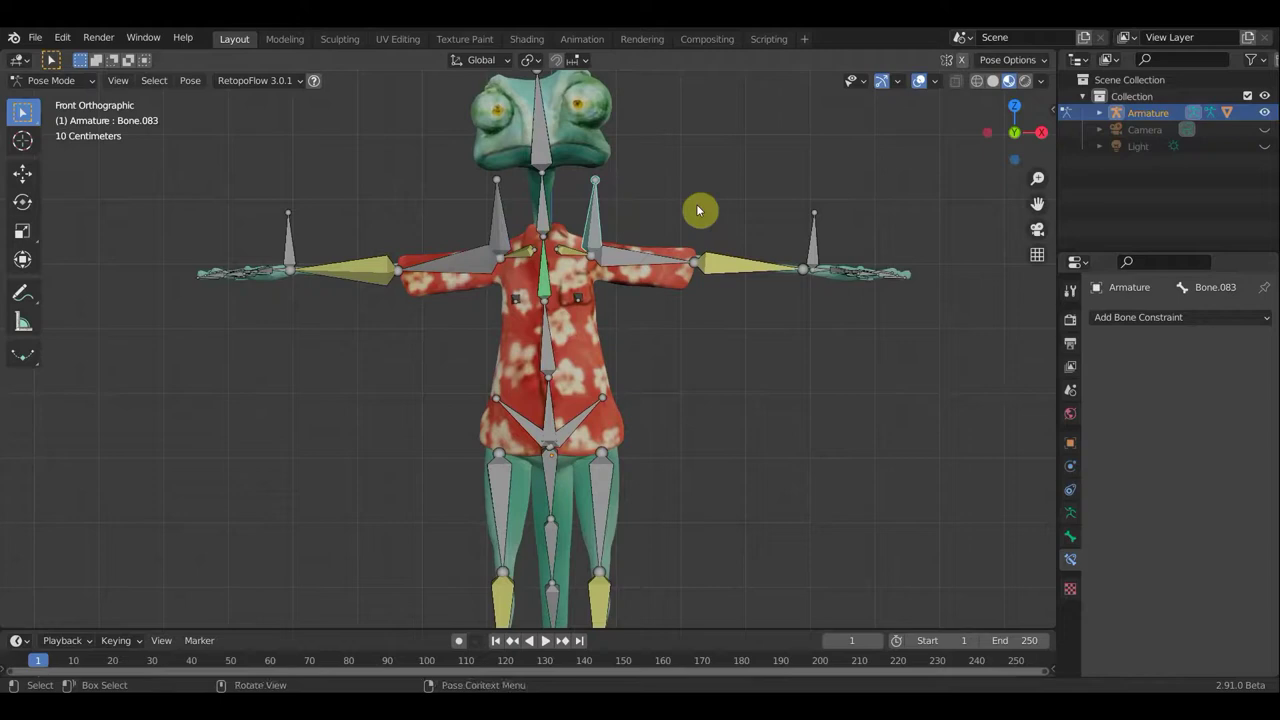
pyautogui.hotkey('ctrl', 'z')
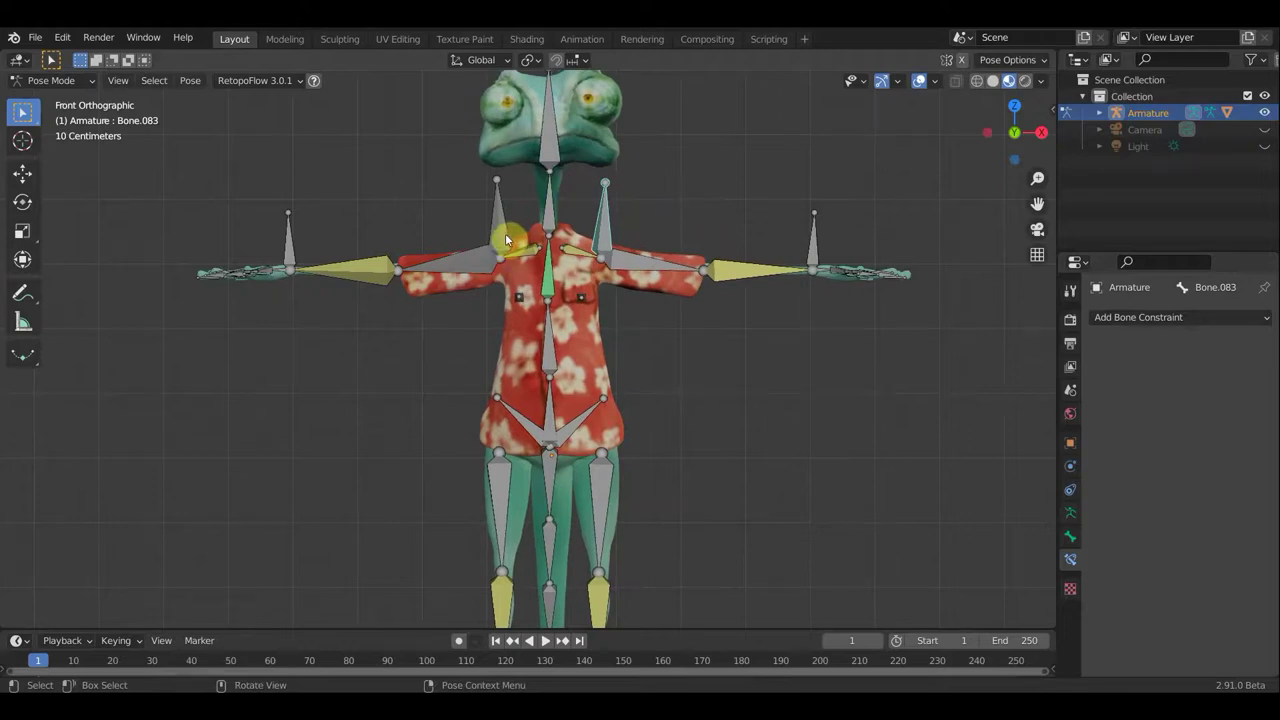
pyautogui.keyDown('shift'); pyautogui.click(574, 249); pyautogui.keyUp('shift')
pyautogui.hotkey('shift', 'i')
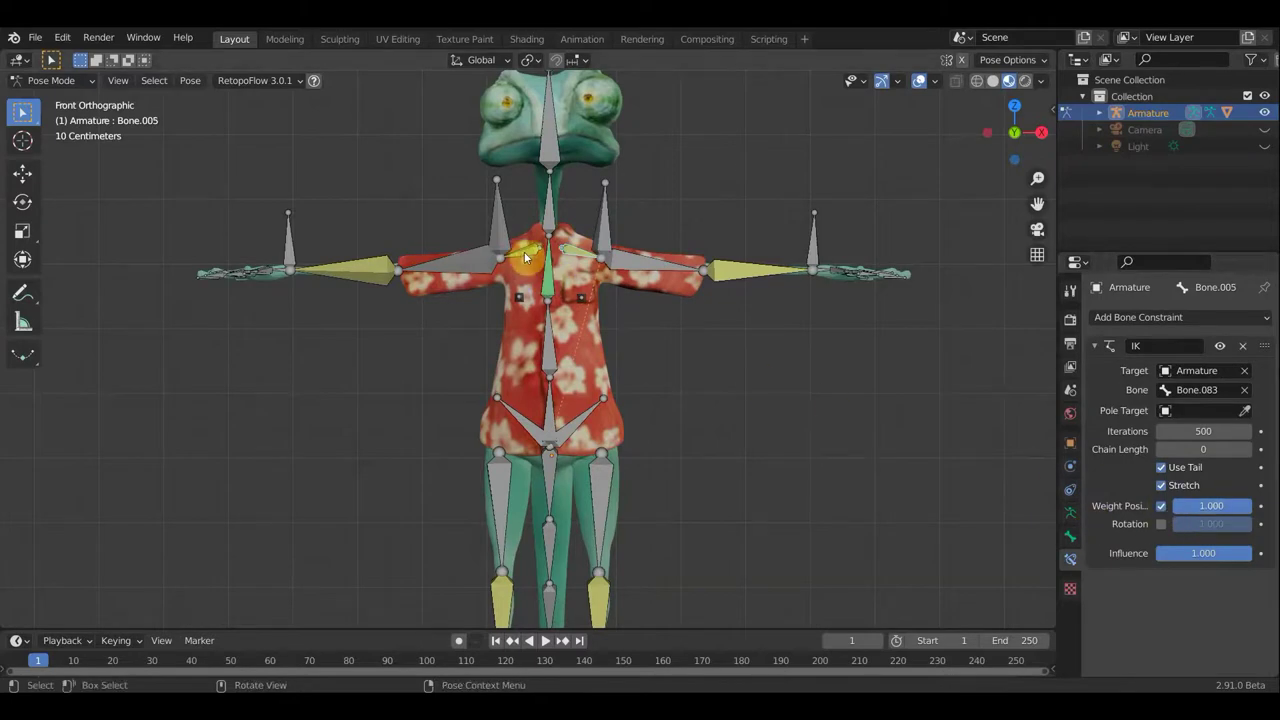
# Set the IK Chain Length on collar bone Bone.005 to 2
pyautogui.click(577, 253)
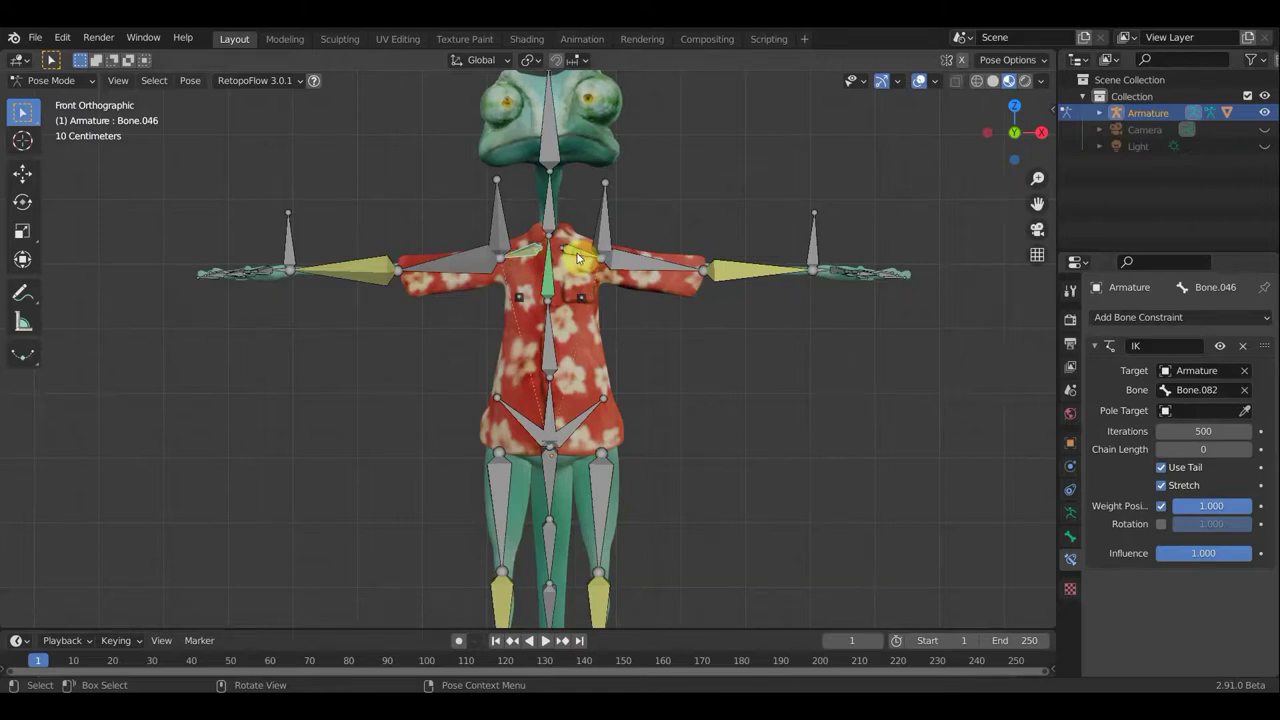
pyautogui.click(577, 253)
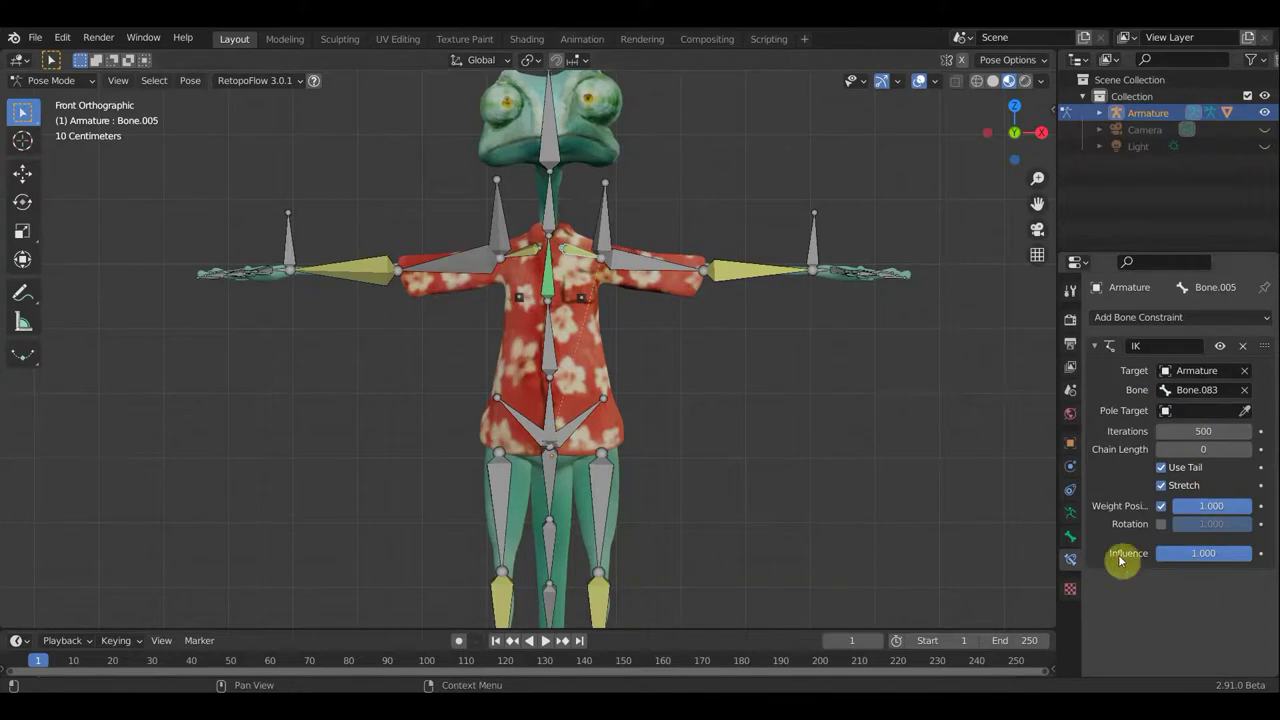
pyautogui.click(1248, 452)
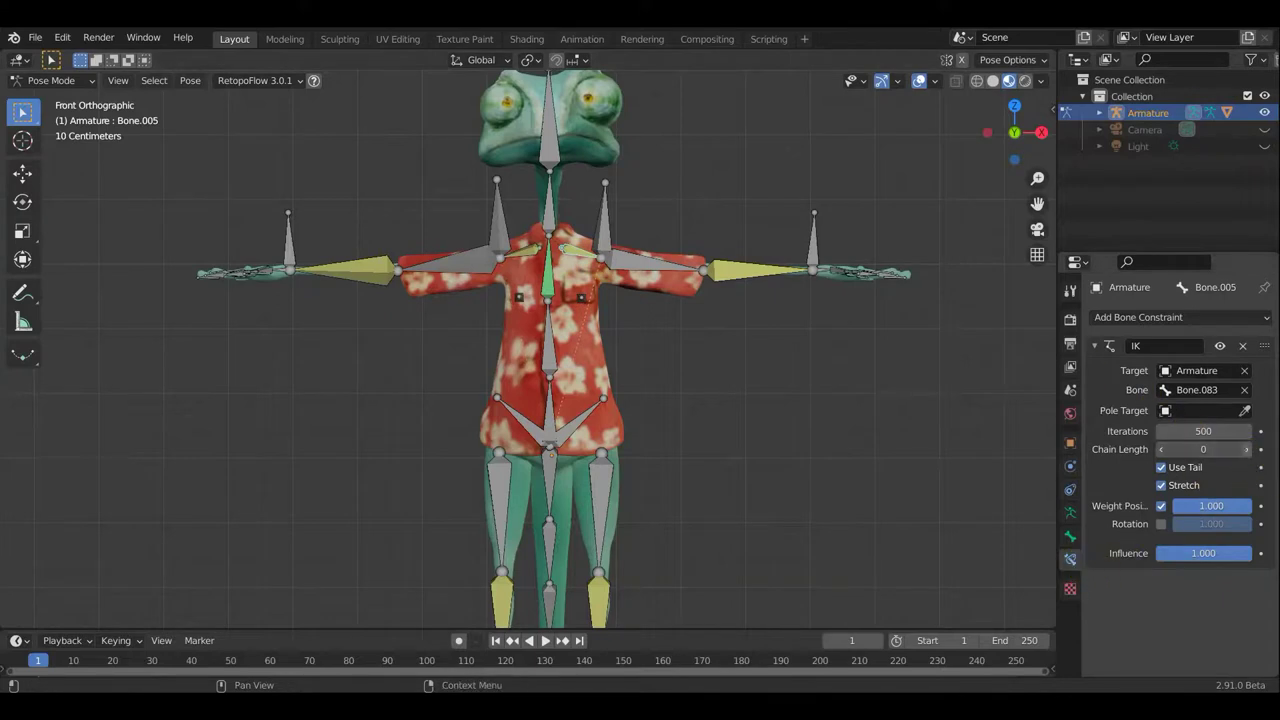
pyautogui.click(1248, 452)
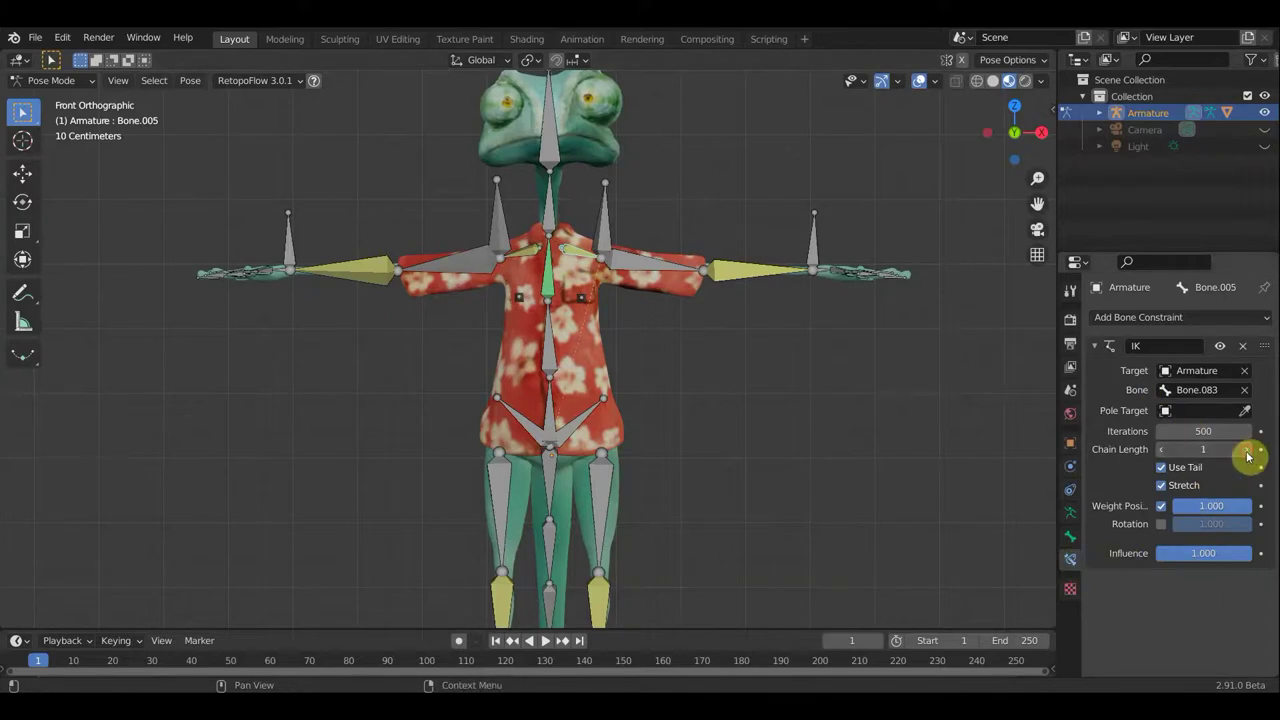
# Set Bone.046's IK Chain Length to 2 as well, and select shoulder control Bone.083
pyautogui.click(522, 259)
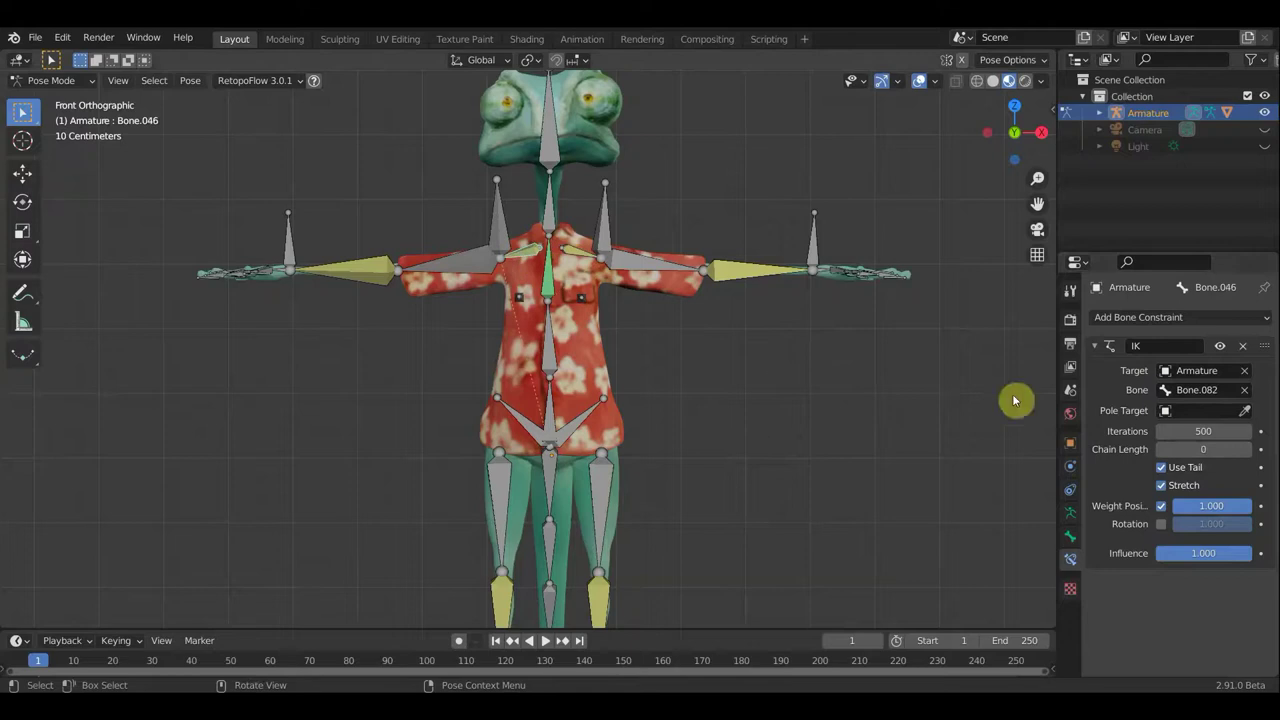
pyautogui.click(1243, 452)
pyautogui.click(1245, 451)
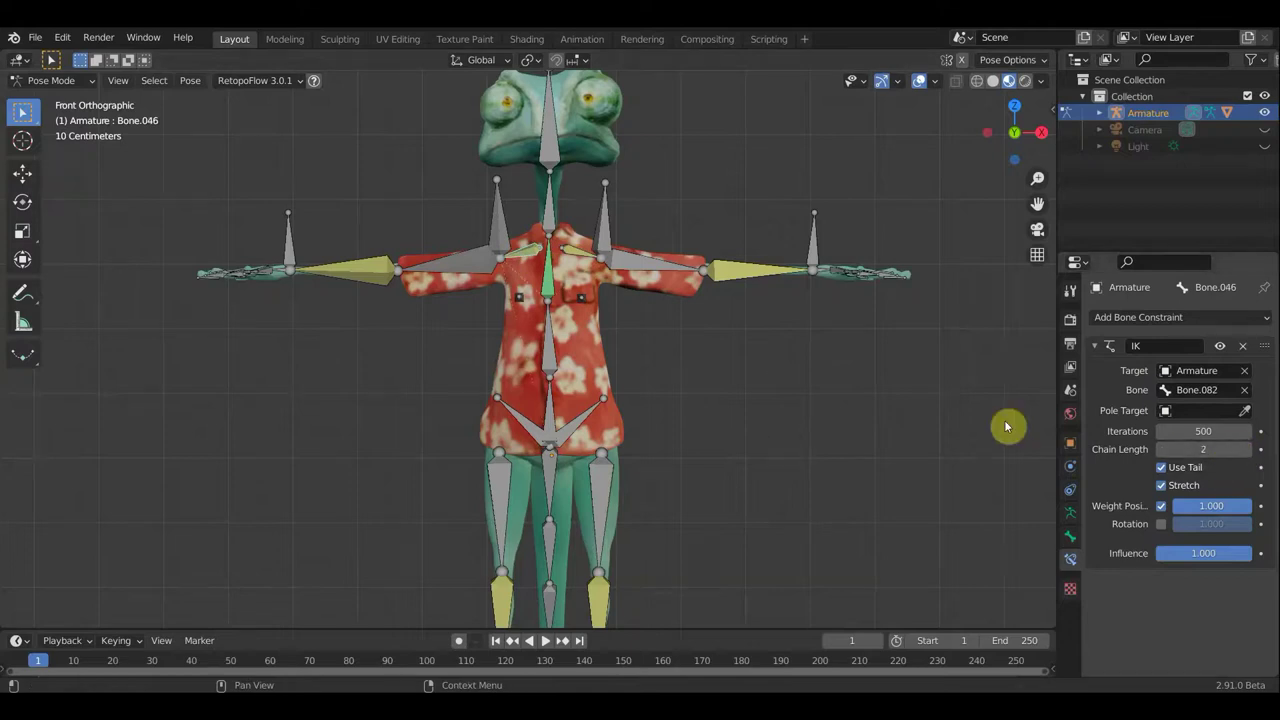
pyautogui.click(604, 228)
# Move shoulder control Bone.083 to test the chain-length-2 IK, then select Bone.082
pyautogui.press('g')
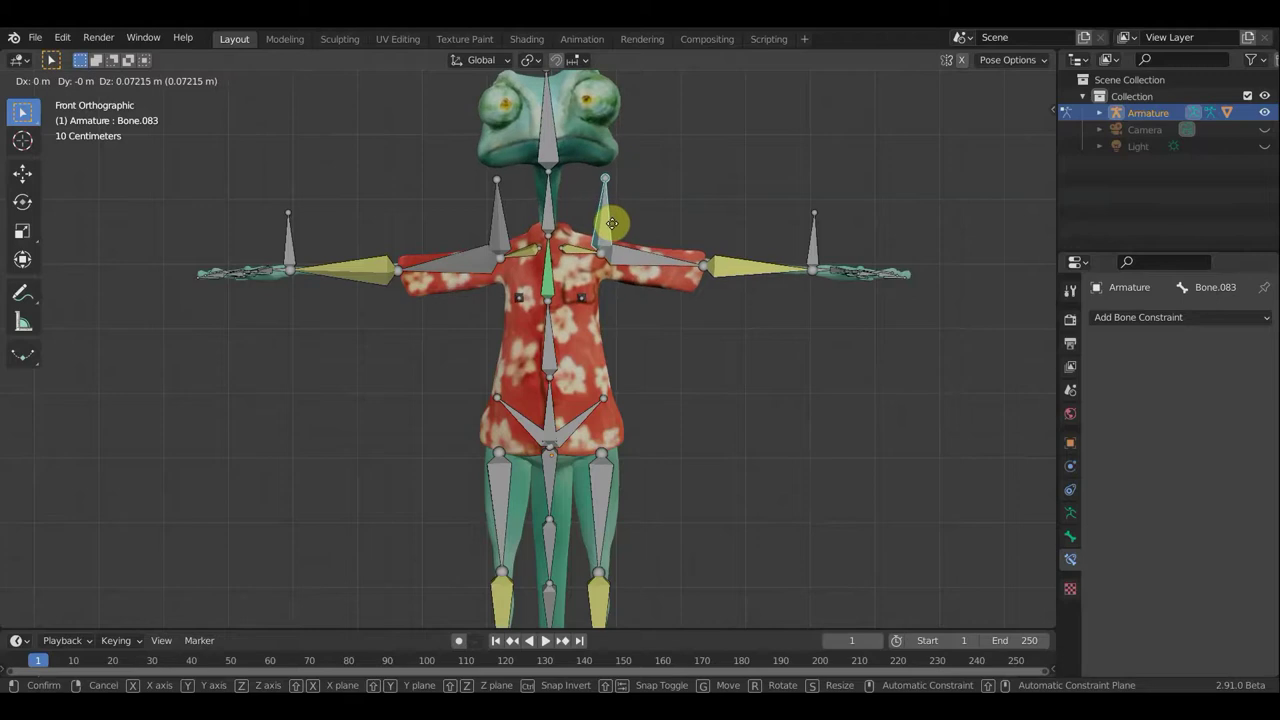
pyautogui.click(612, 224)
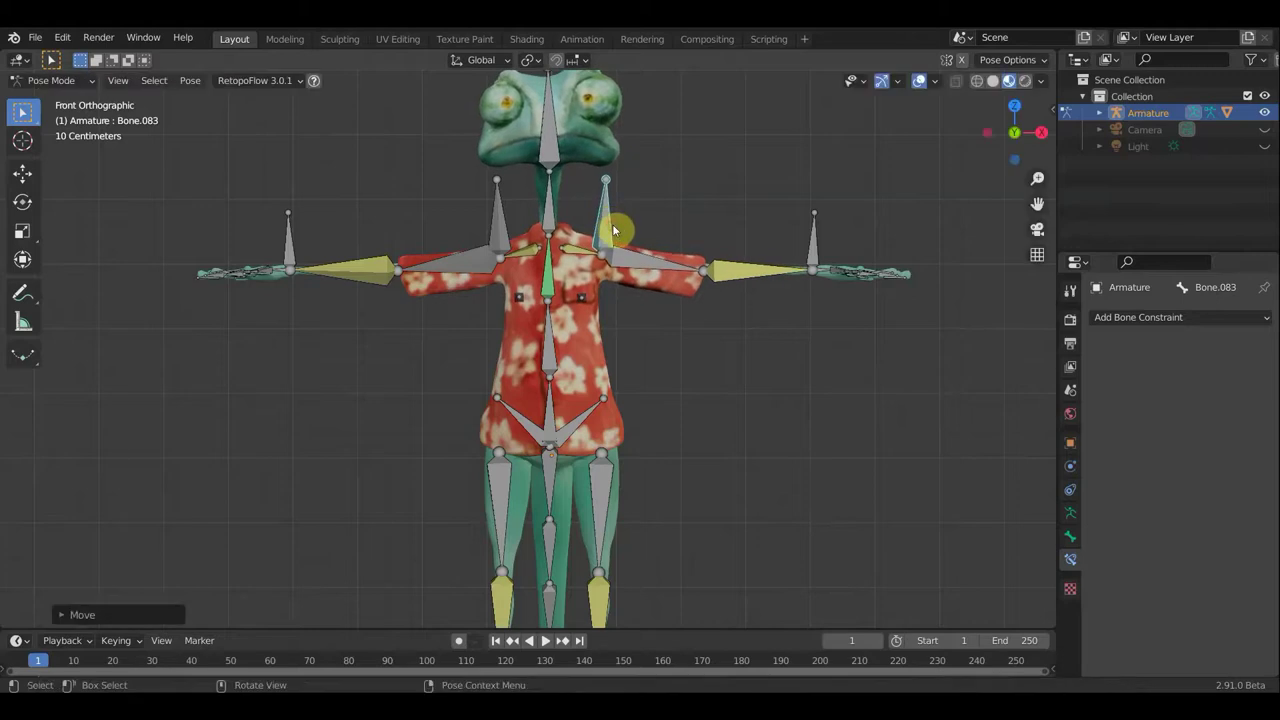
pyautogui.click(502, 235)
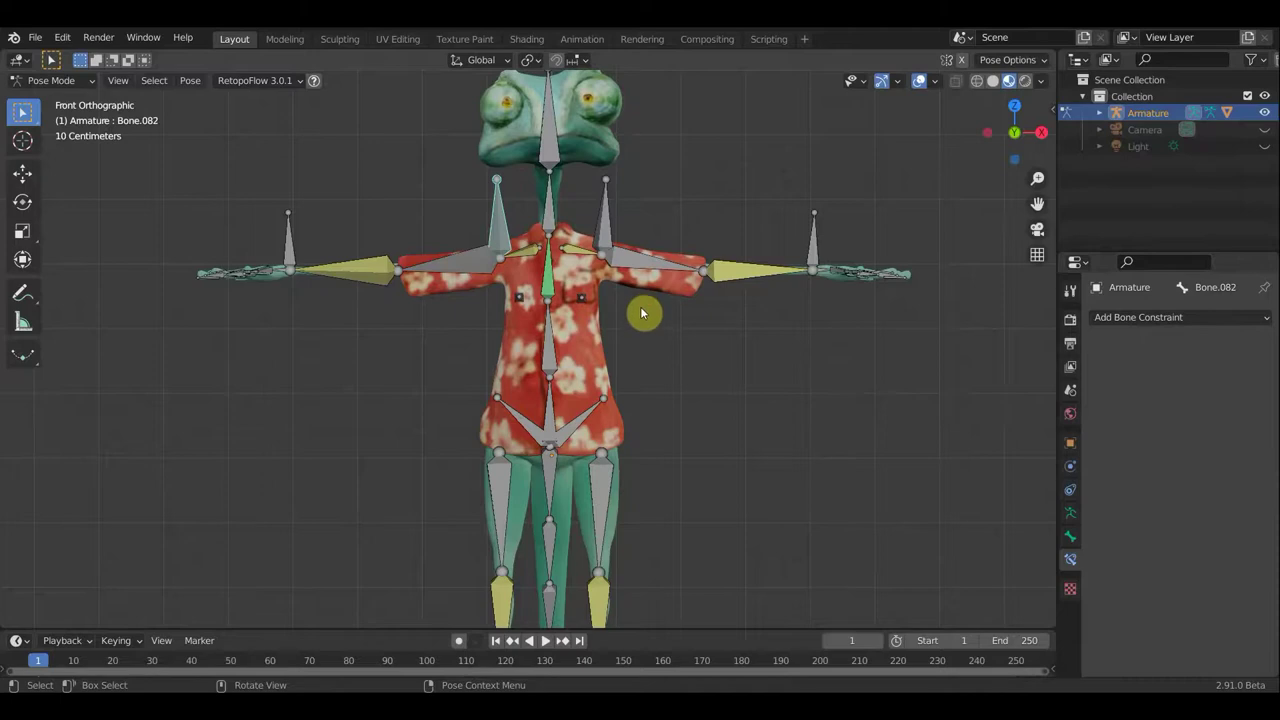
# Test-move the whole rig by its root bone, then undo it to restore the T-pose
pyautogui.scroll(-2, 641, 320)
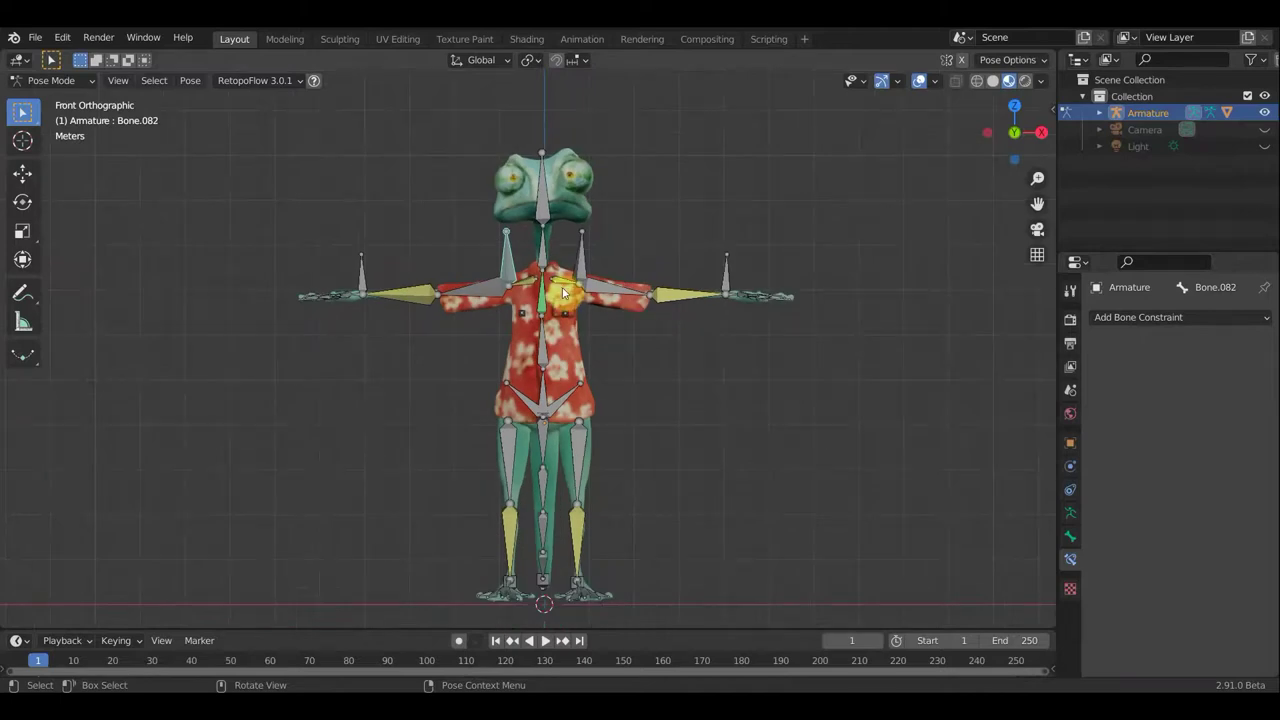
pyautogui.keyDown('shift'); pyautogui.moveTo(660, 400); pyautogui.dragTo(655, 357, button='middle'); pyautogui.keyUp('shift')
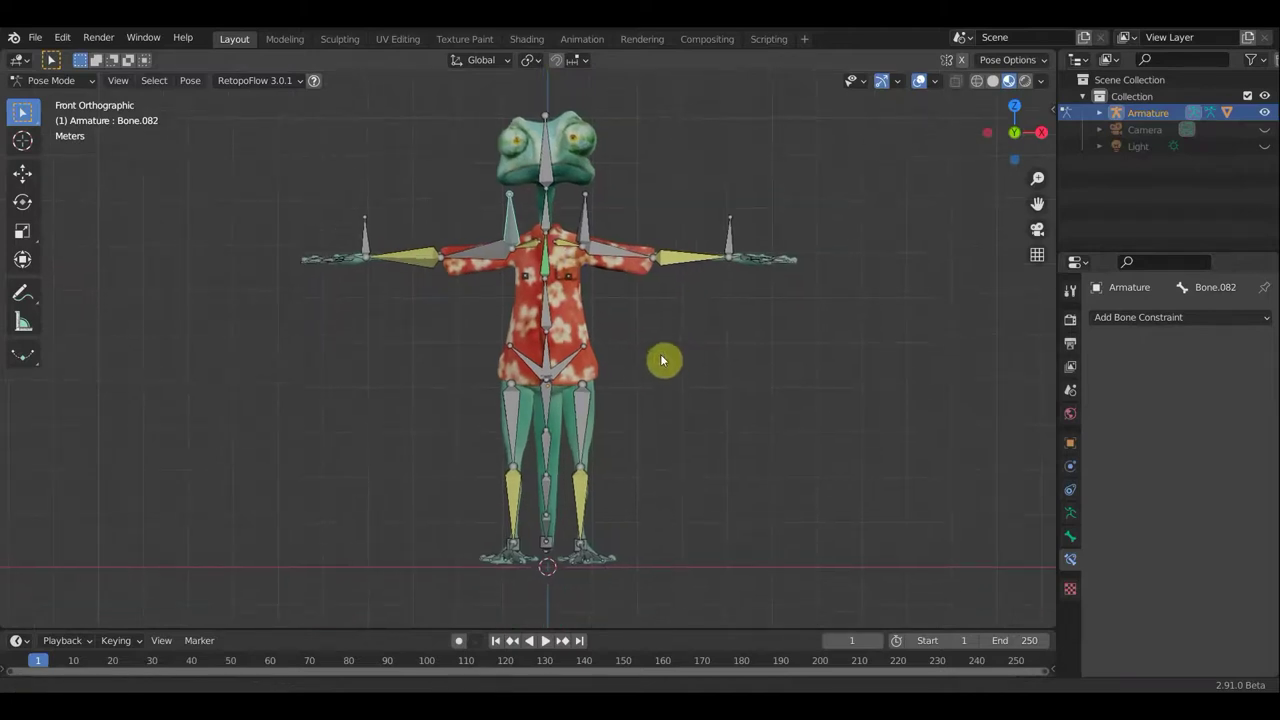
pyautogui.scroll(2, 655, 357)
pyautogui.scroll(-1, 655, 357)
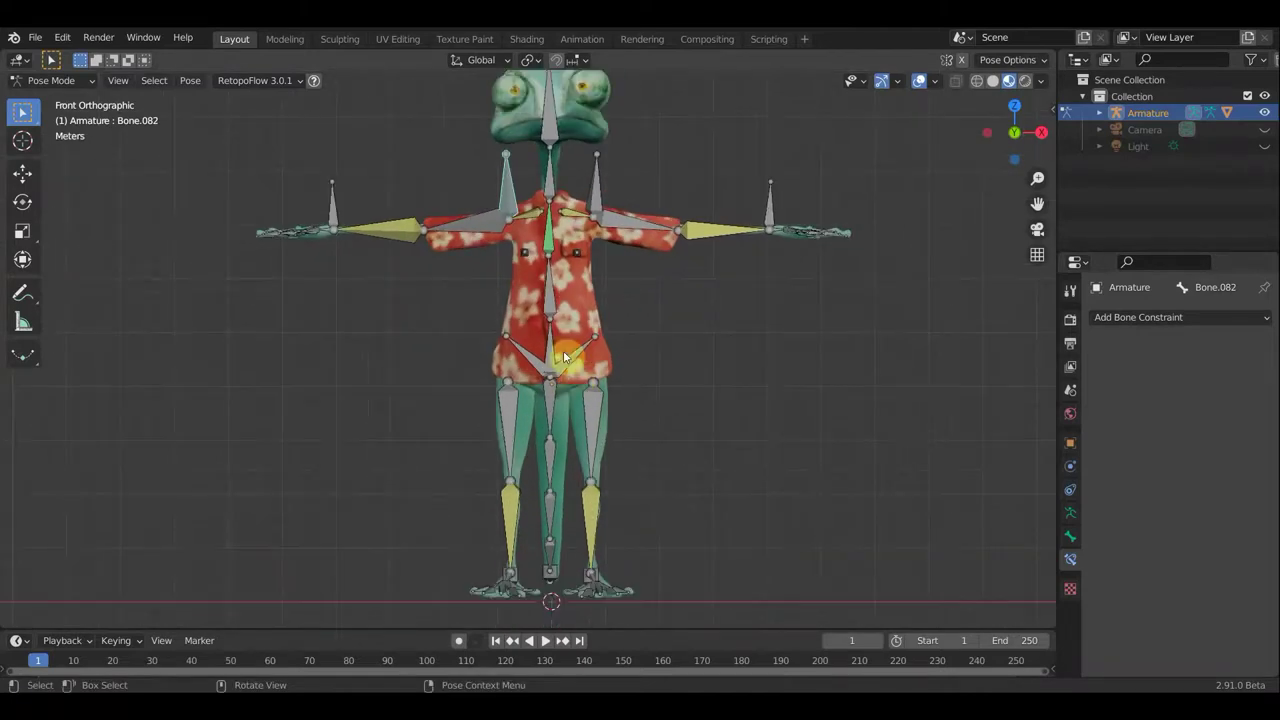
pyautogui.click(645, 365)
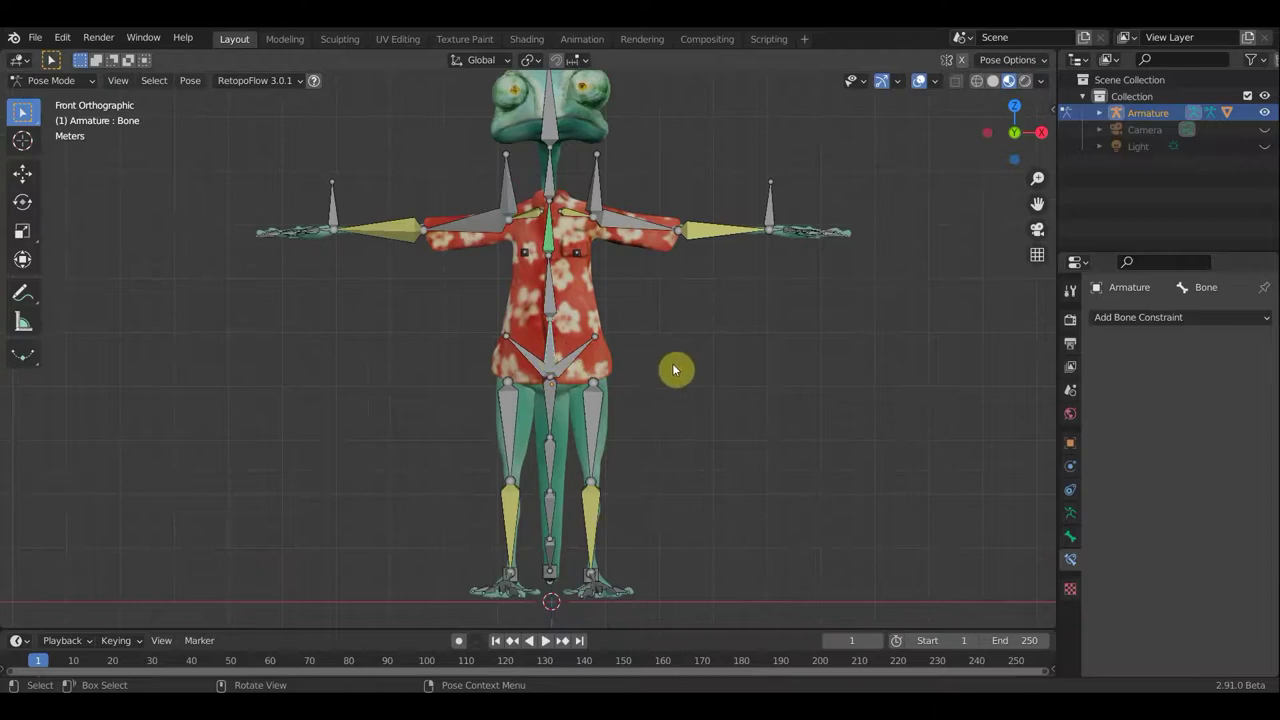
pyautogui.press('g')
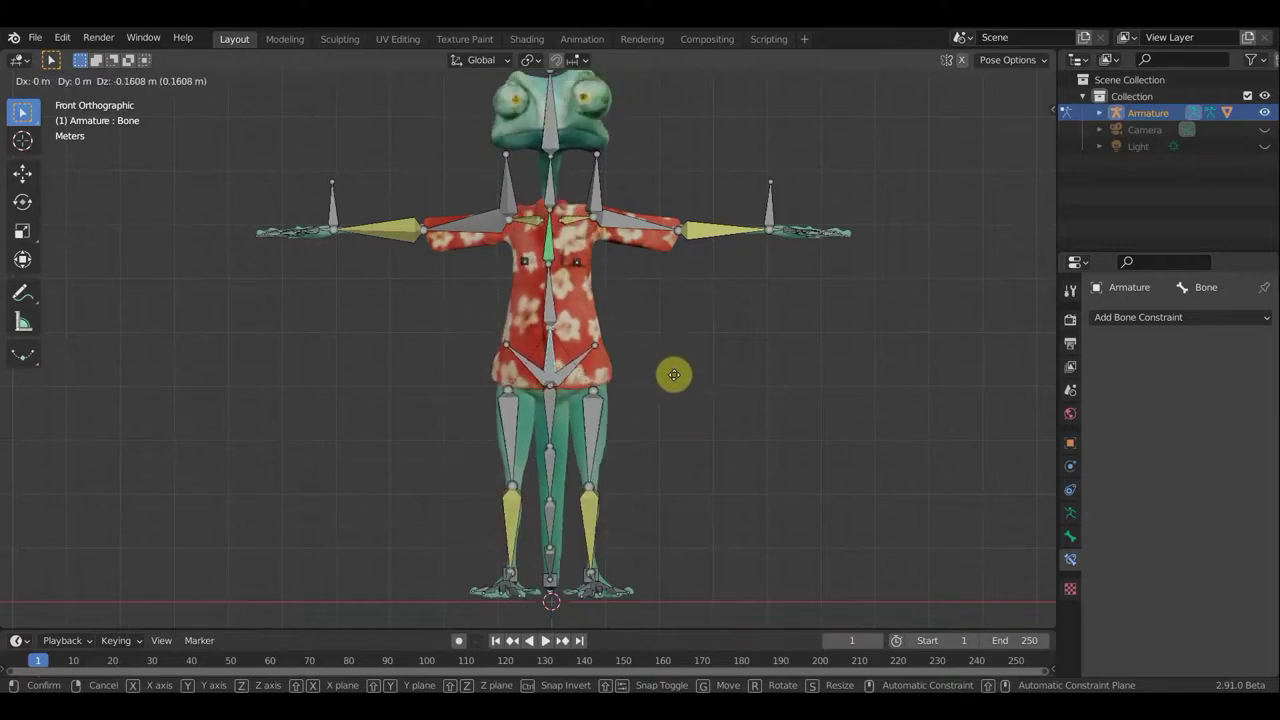
pyautogui.click(674, 375)
pyautogui.hotkey('ctrl', 'z')
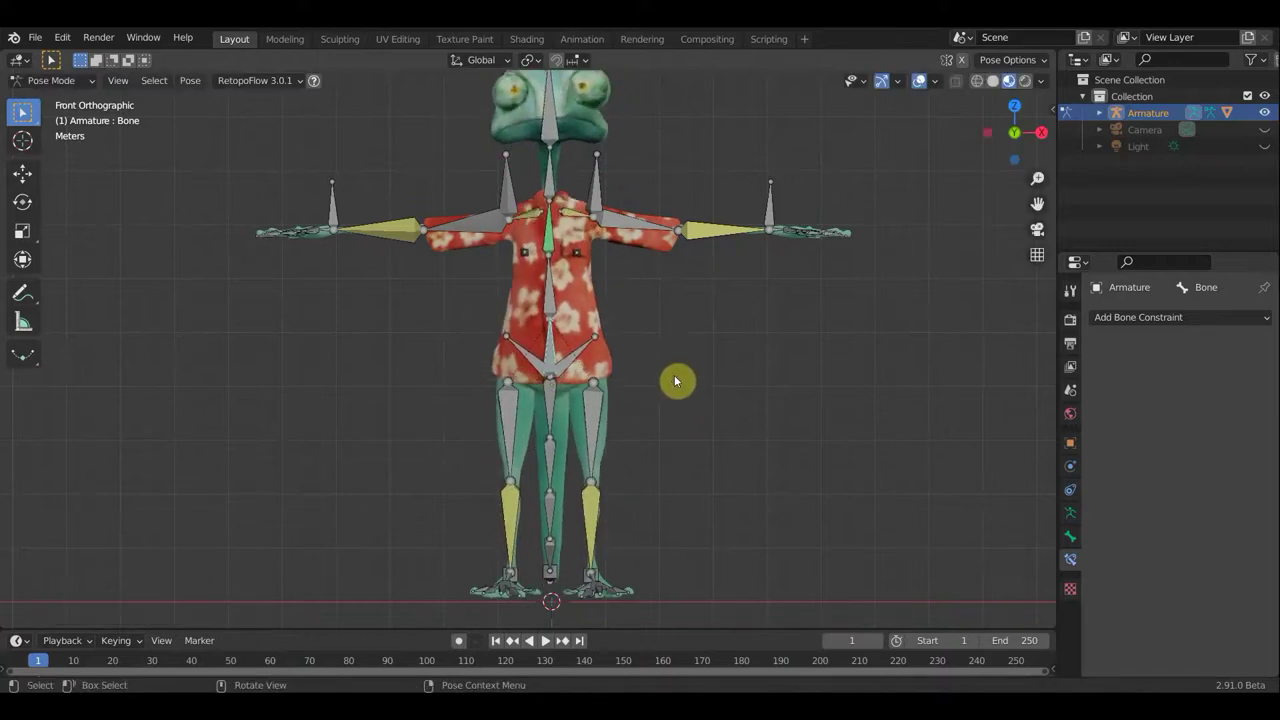
pyautogui.scroll(1, 700, 358)
pyautogui.keyDown('shift'); pyautogui.moveTo(706, 353); pyautogui.dragTo(699, 463, button='middle'); pyautogui.keyUp('shift')
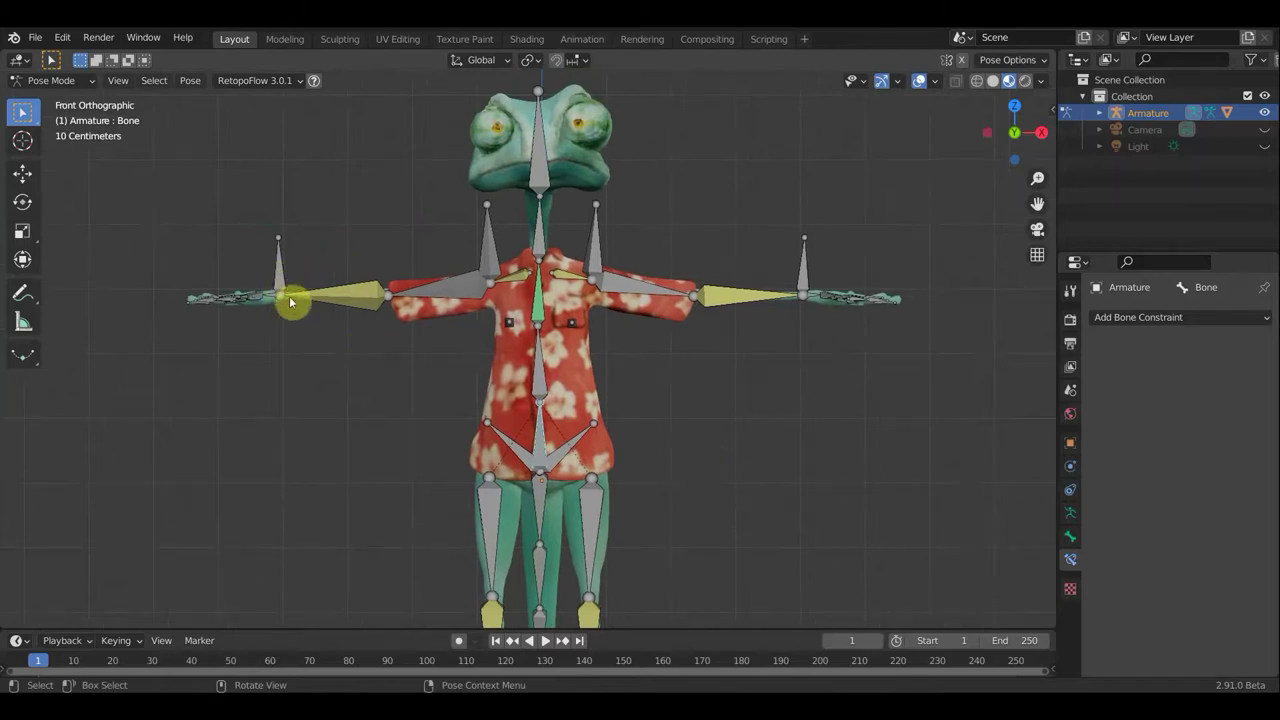
# Move the whole rig to a new position using its main root bone
pyautogui.scroll(-1, 340, 290)
pyautogui.scroll(-1, 391, 306)
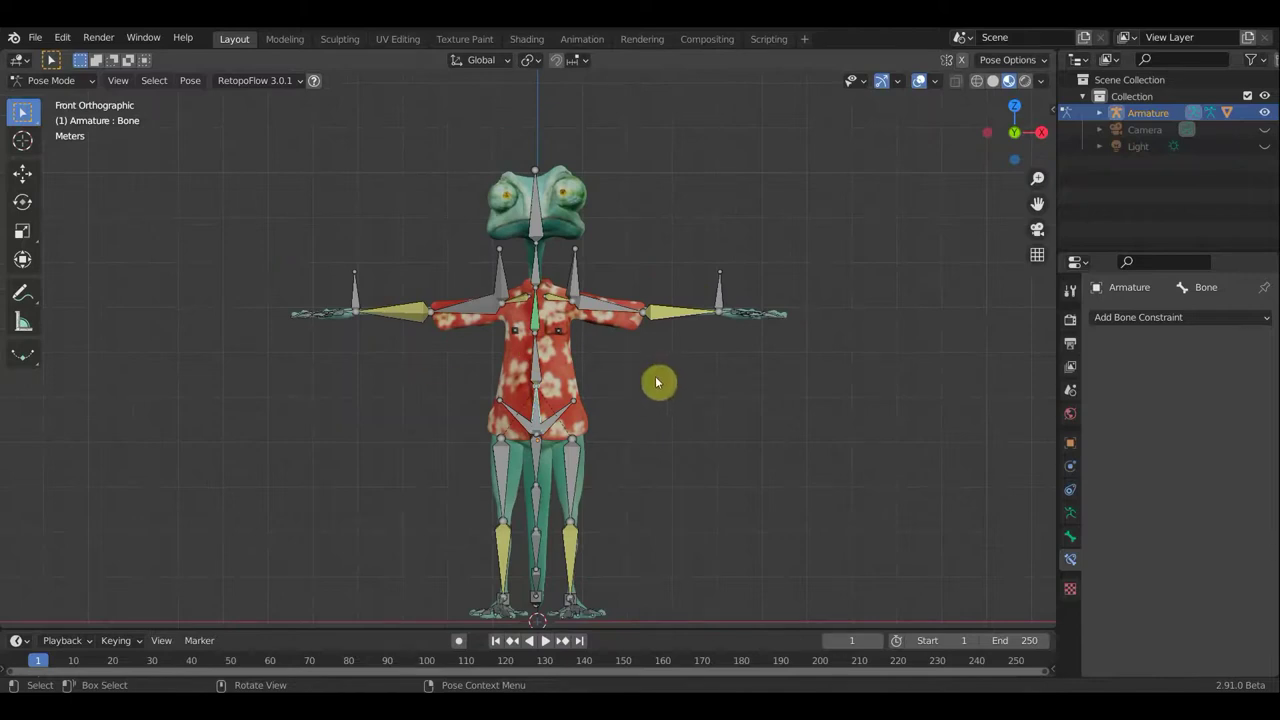
pyautogui.click(355, 291)
pyautogui.moveTo(710, 461)
pyautogui.mouseDown(button='middle')
pyautogui.moveTo(480, 452)
pyautogui.moveTo(491, 453)
pyautogui.moveTo(492, 420)
pyautogui.mouseUp(button='middle')
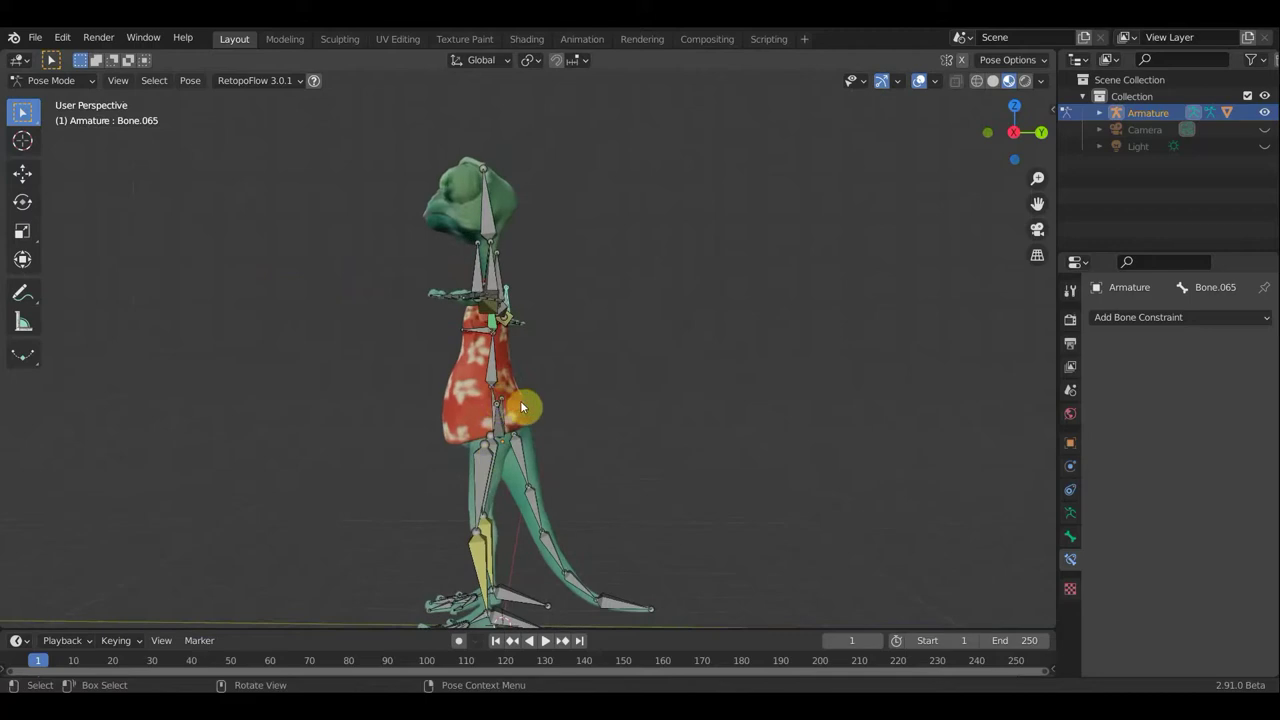
pyautogui.click(521, 405)
pyautogui.press('g')
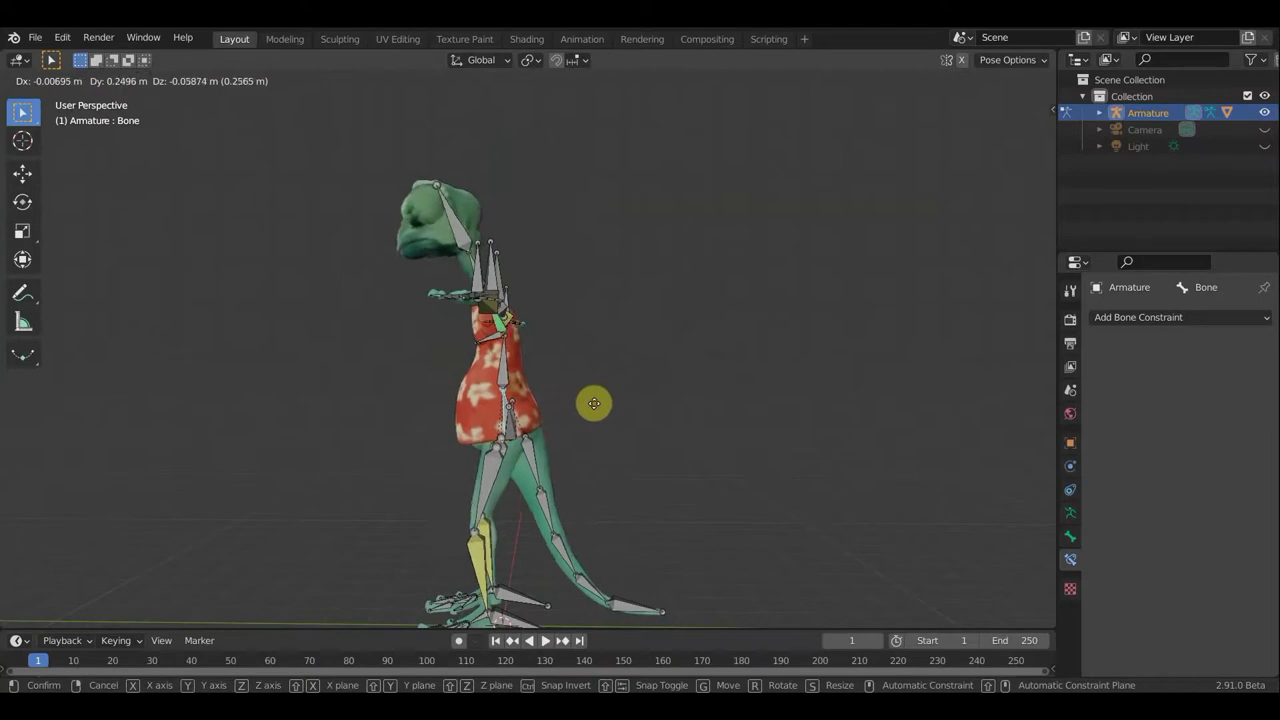
pyautogui.click(588, 410)
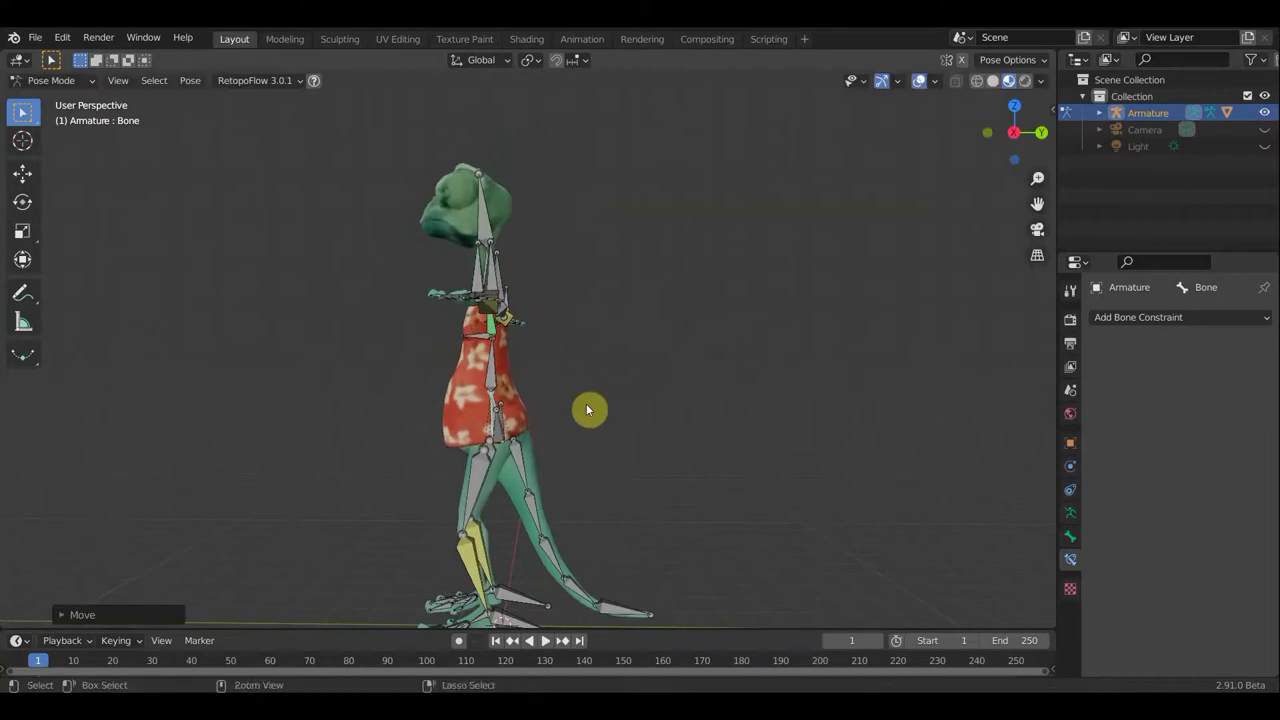
pyautogui.moveTo(686, 351); pyautogui.dragTo(834, 366, button='middle')
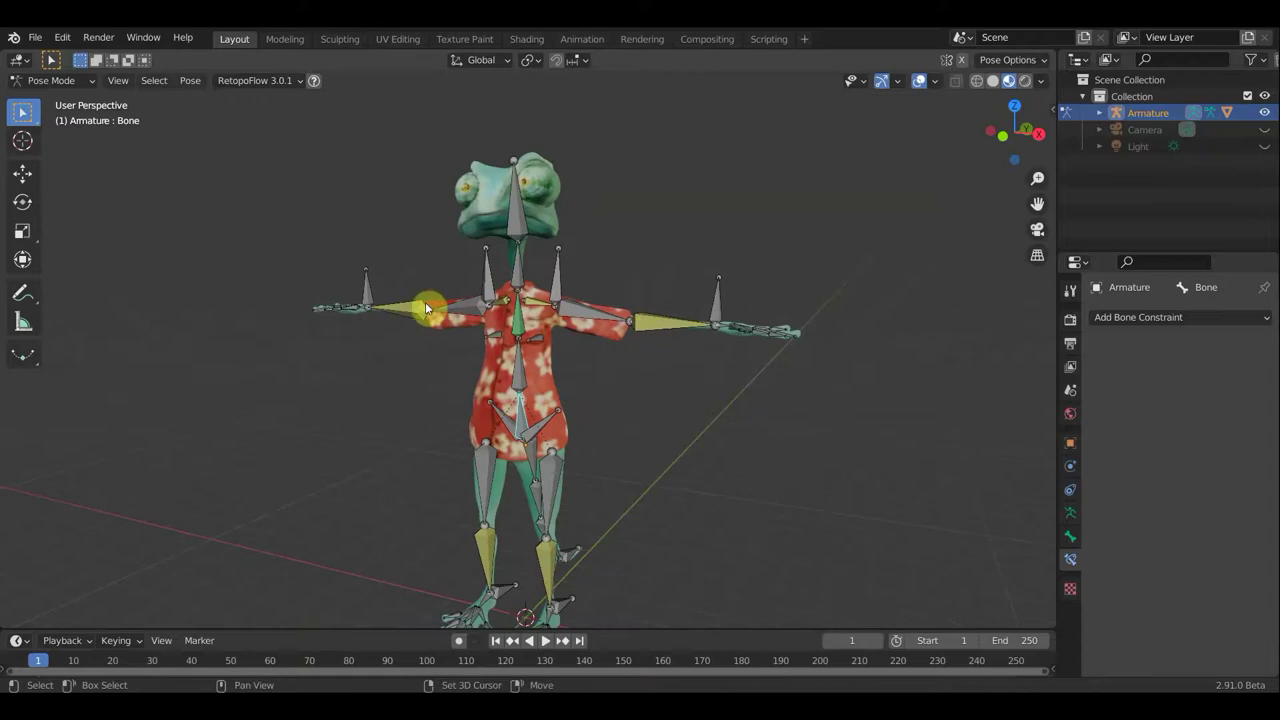
# Test-move spine bone Bone.024 in Right Ortho view, then undo the move
pyautogui.keyDown('shift'); pyautogui.click(718, 302); pyautogui.keyUp('shift')
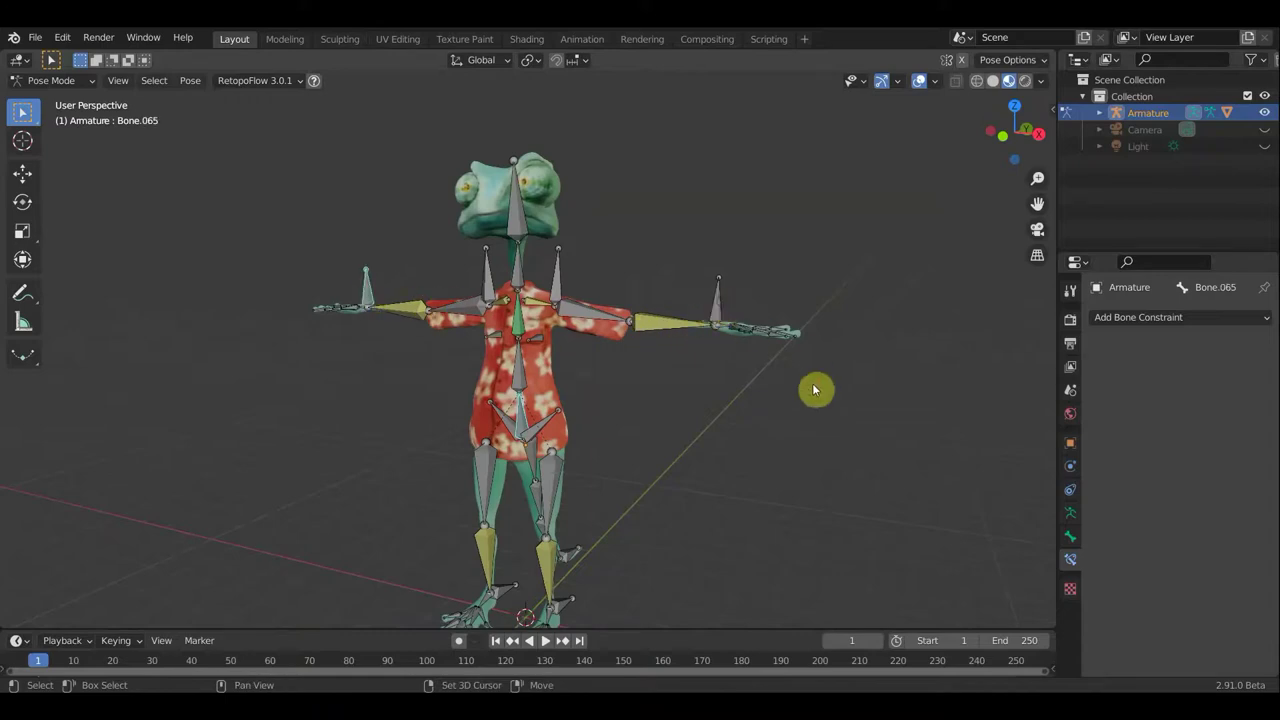
pyautogui.moveTo(749, 429); pyautogui.dragTo(670, 422, button='middle')
pyautogui.press('KP_3')
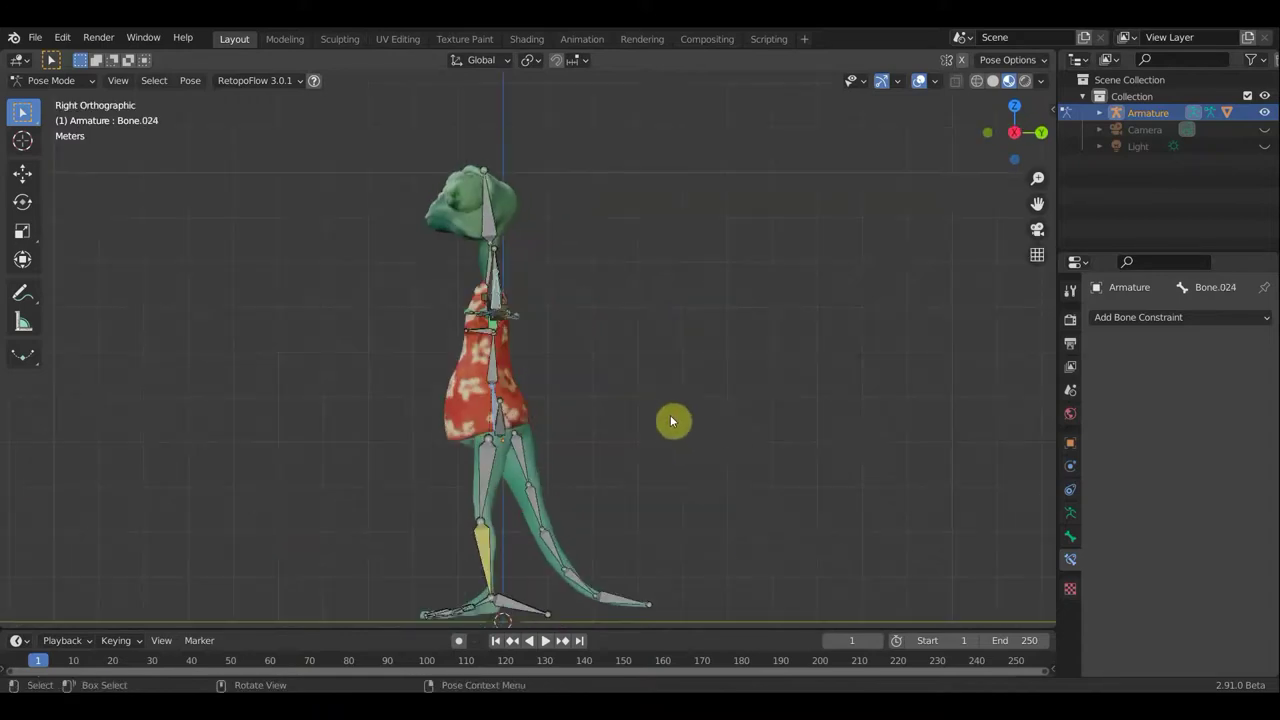
pyautogui.press('g')
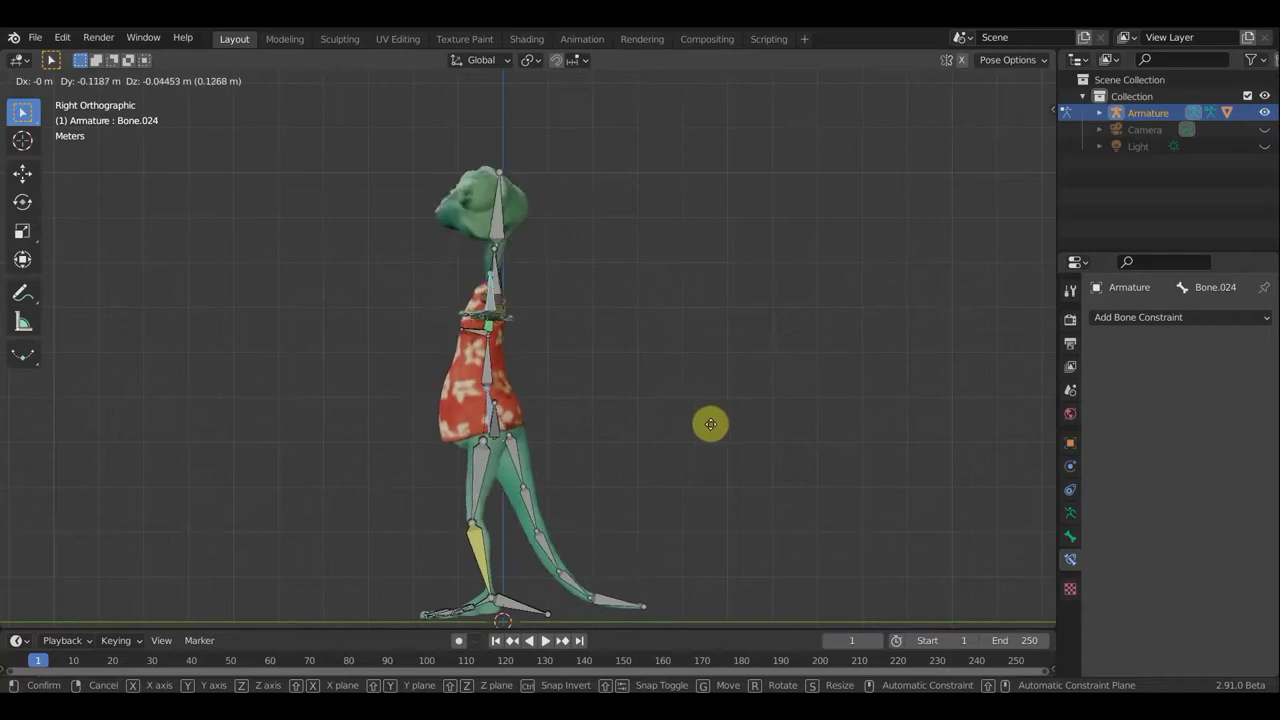
pyautogui.click(716, 429)
pyautogui.hotkey('ctrl', 'z')
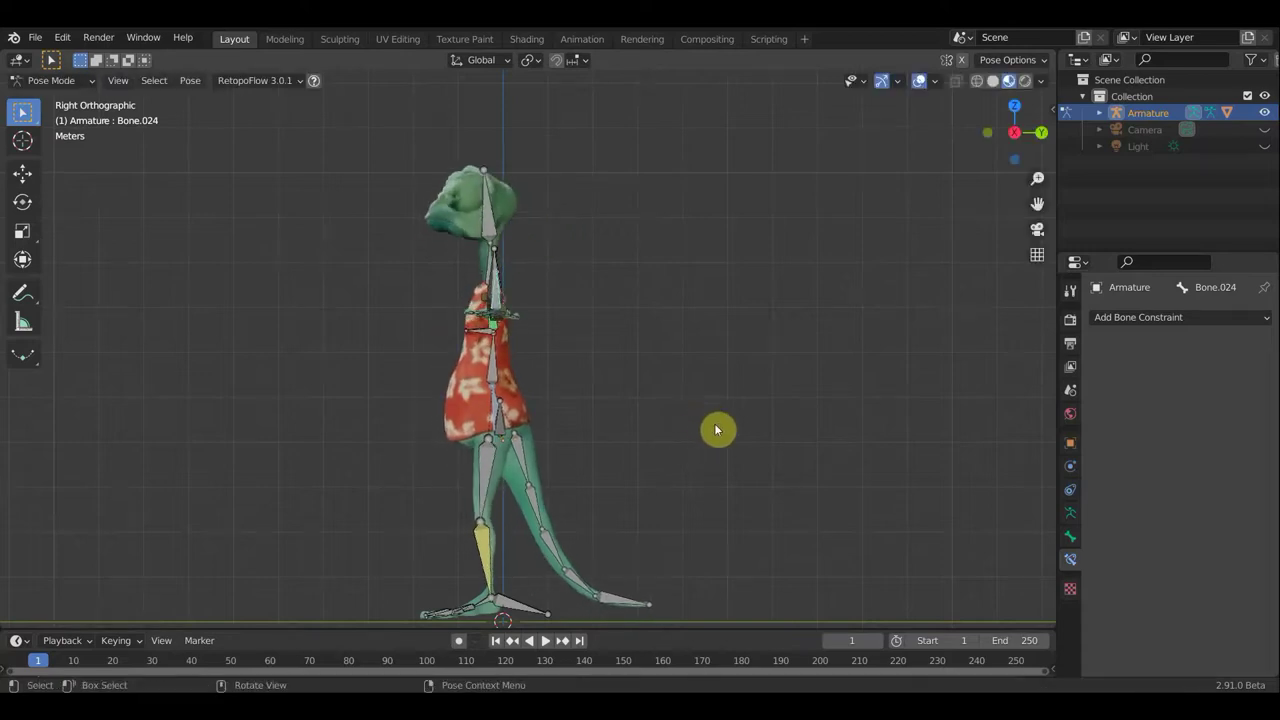
pyautogui.moveTo(757, 431); pyautogui.dragTo(884, 446, button='middle')
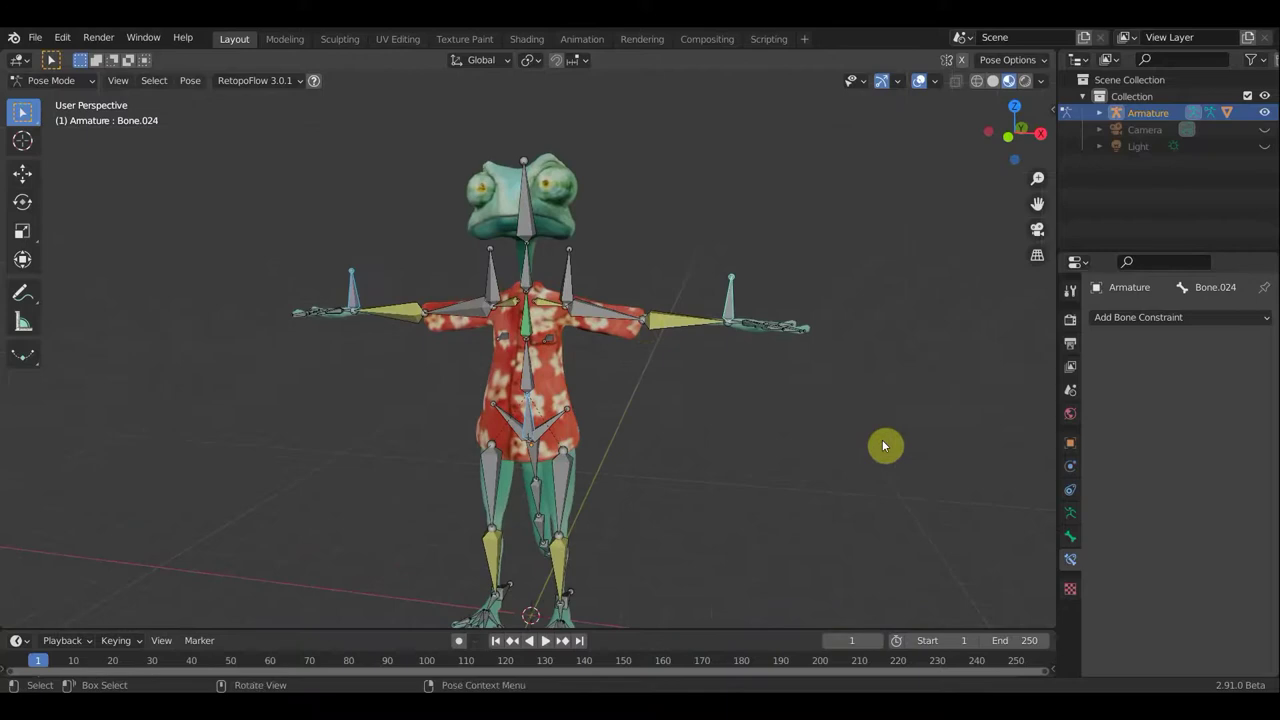
pyautogui.keyDown('shift'); pyautogui.click(493, 283); pyautogui.keyUp('shift')
pyautogui.moveTo(748, 437); pyautogui.dragTo(579, 418, button='middle')
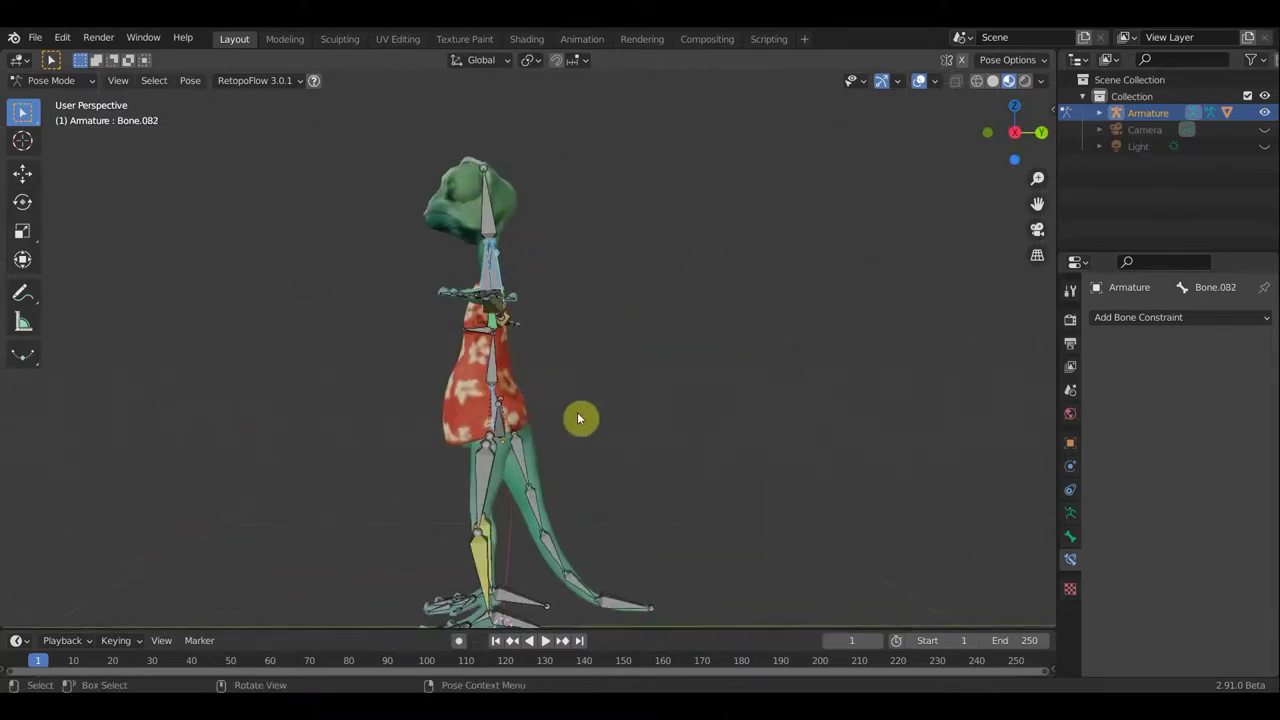
pyautogui.press('g')
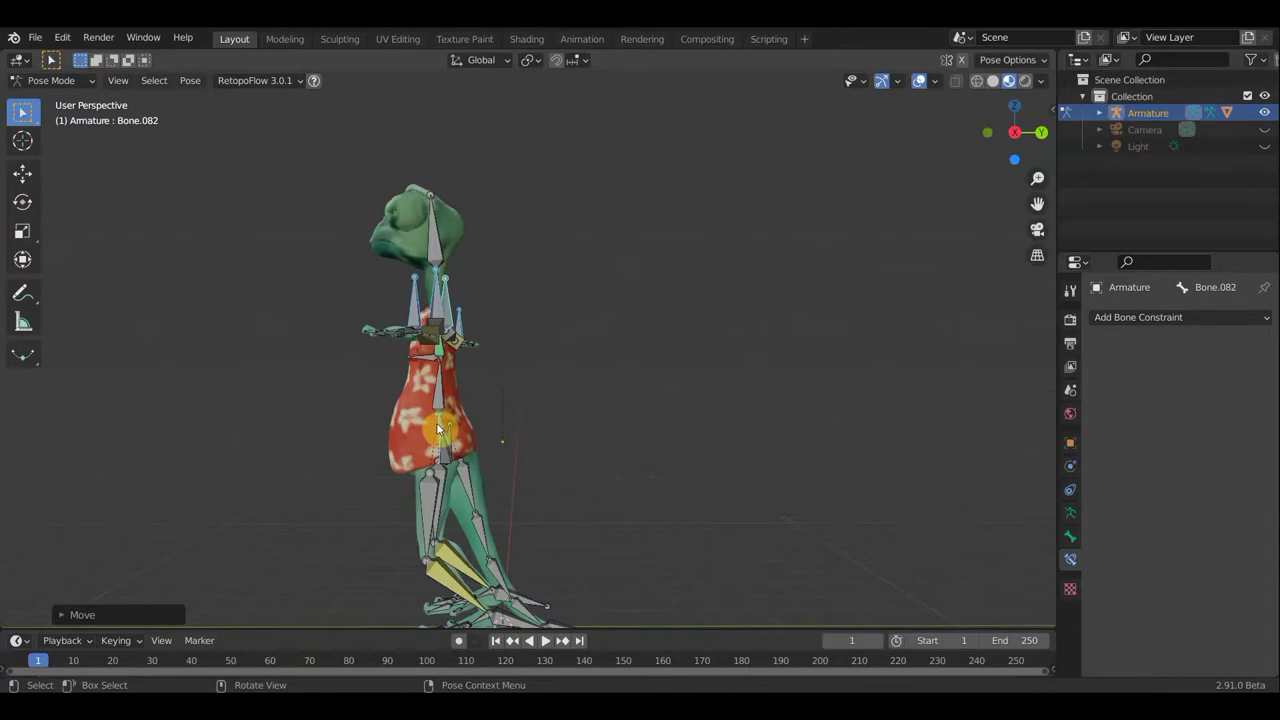
pyautogui.press('r')
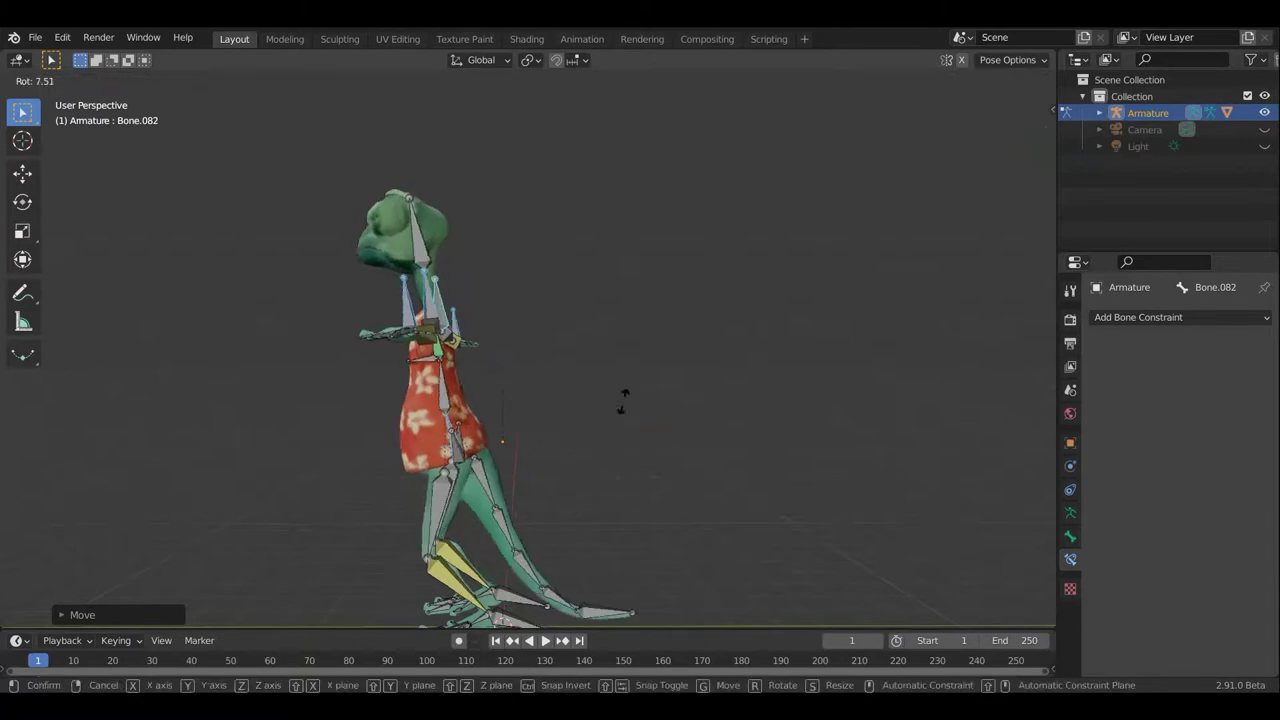
pyautogui.click(563, 320)
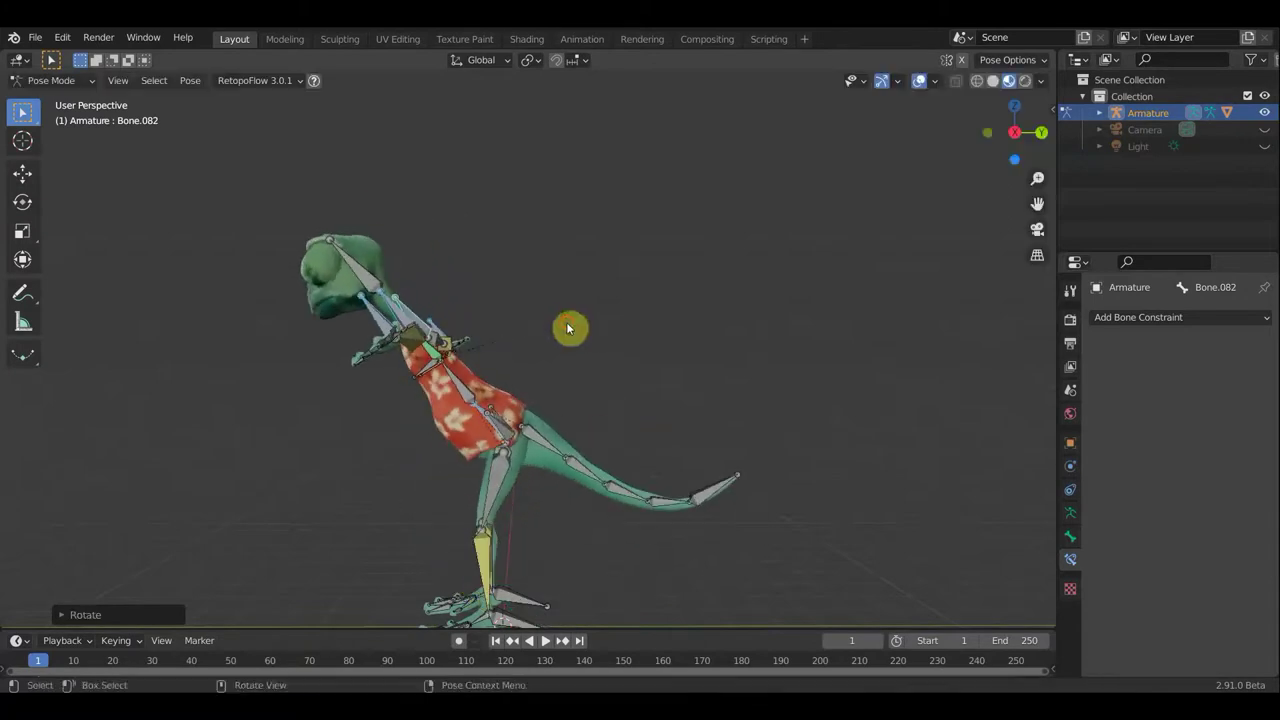
pyautogui.press('KP_1')
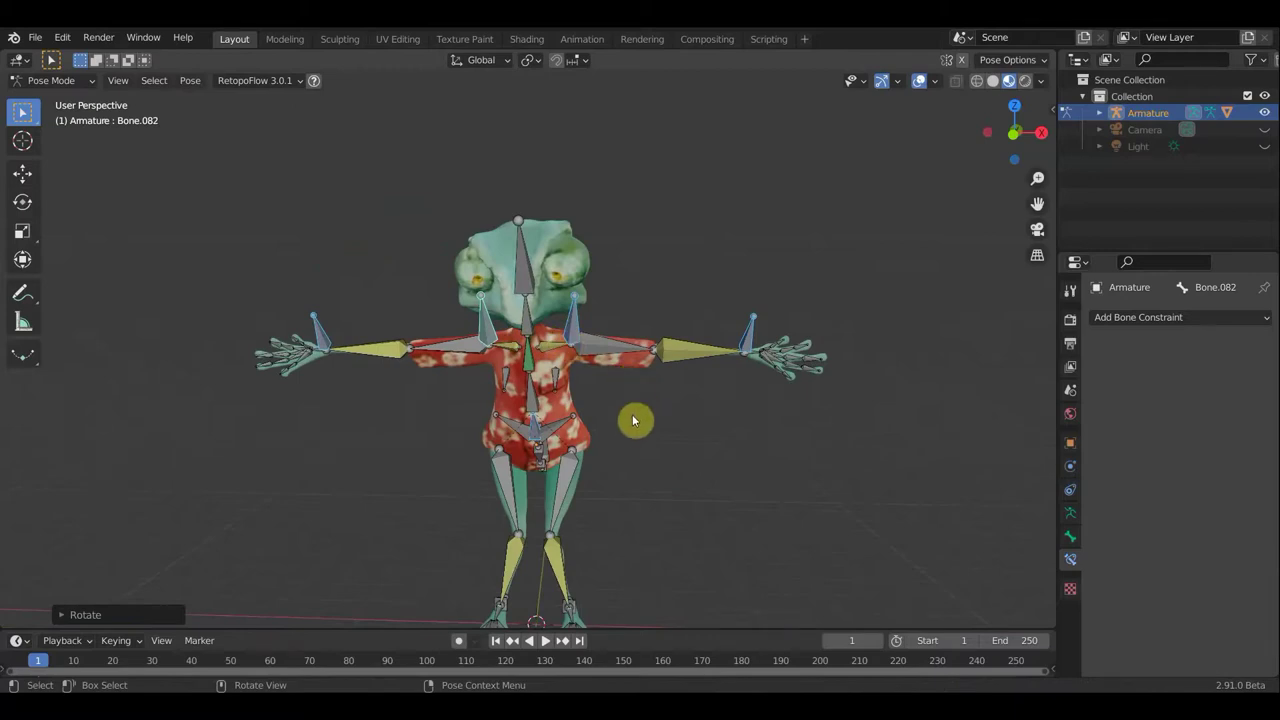
pyautogui.hotkey('ctrl', 'z')
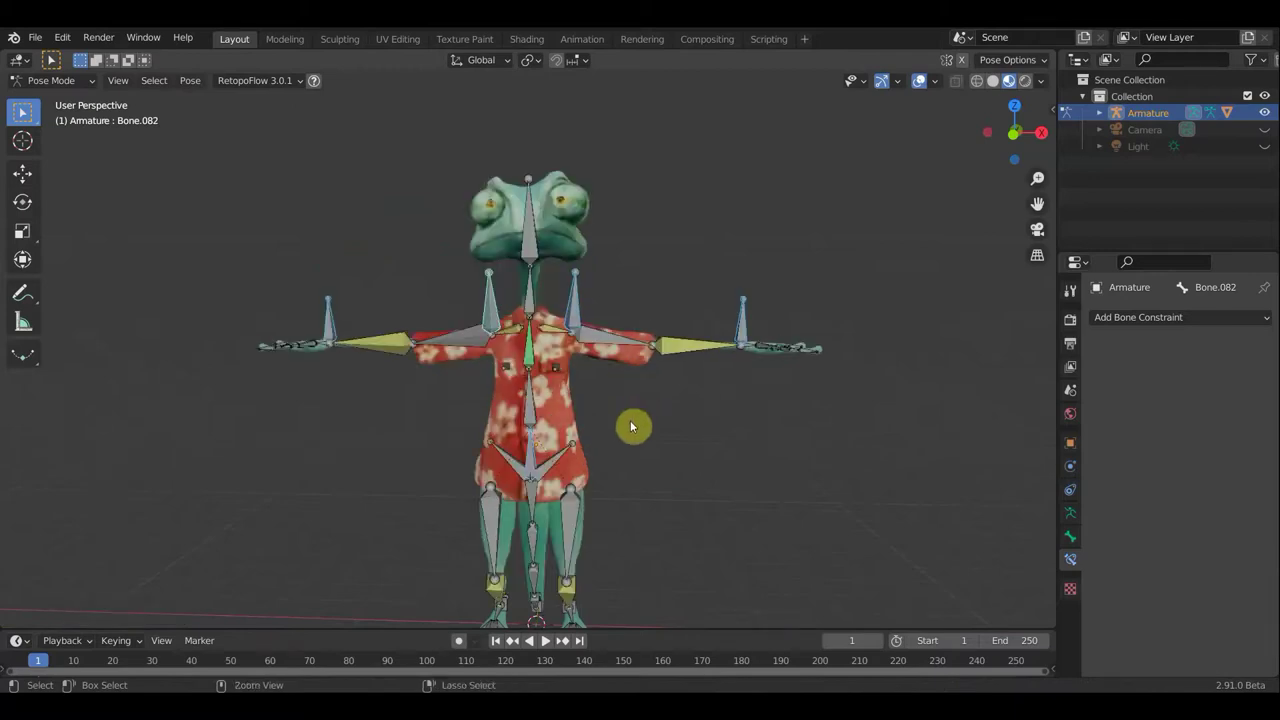
pyautogui.hotkey('ctrl', 'z')
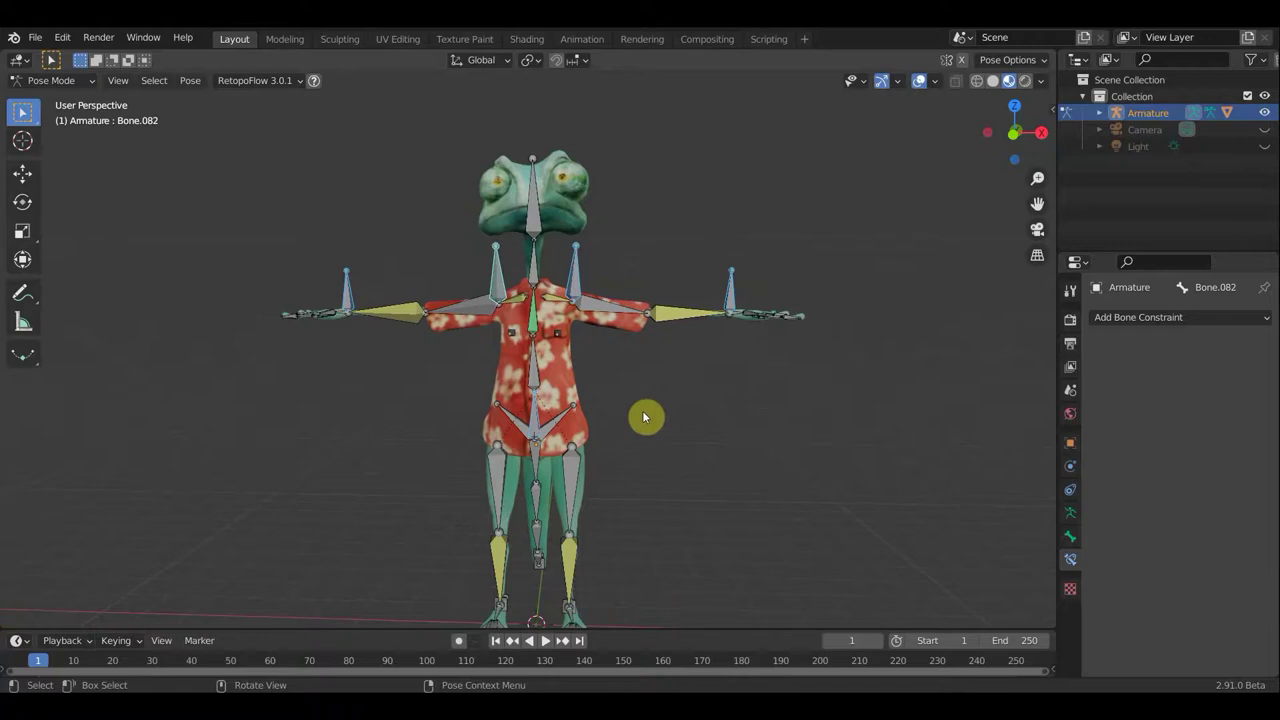
# Raise the IK Chain Length on Bone.005 to 4
pyautogui.click(553, 304)
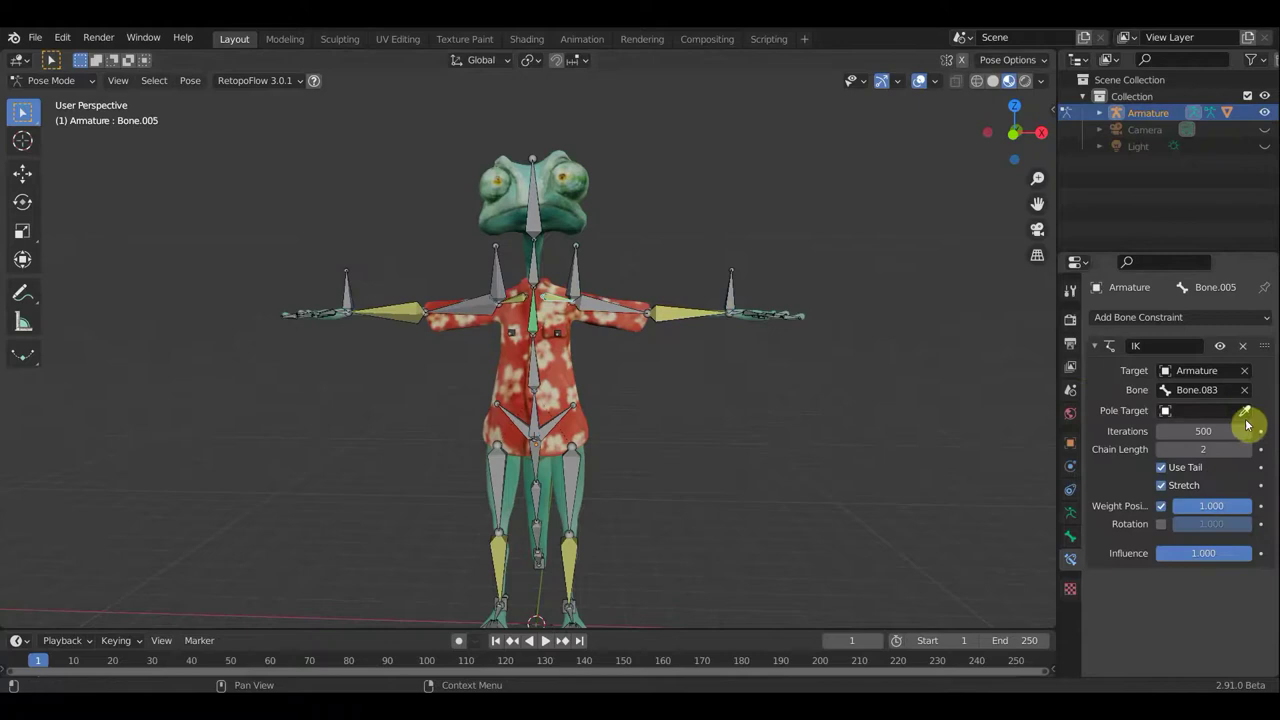
pyautogui.click(1248, 452)
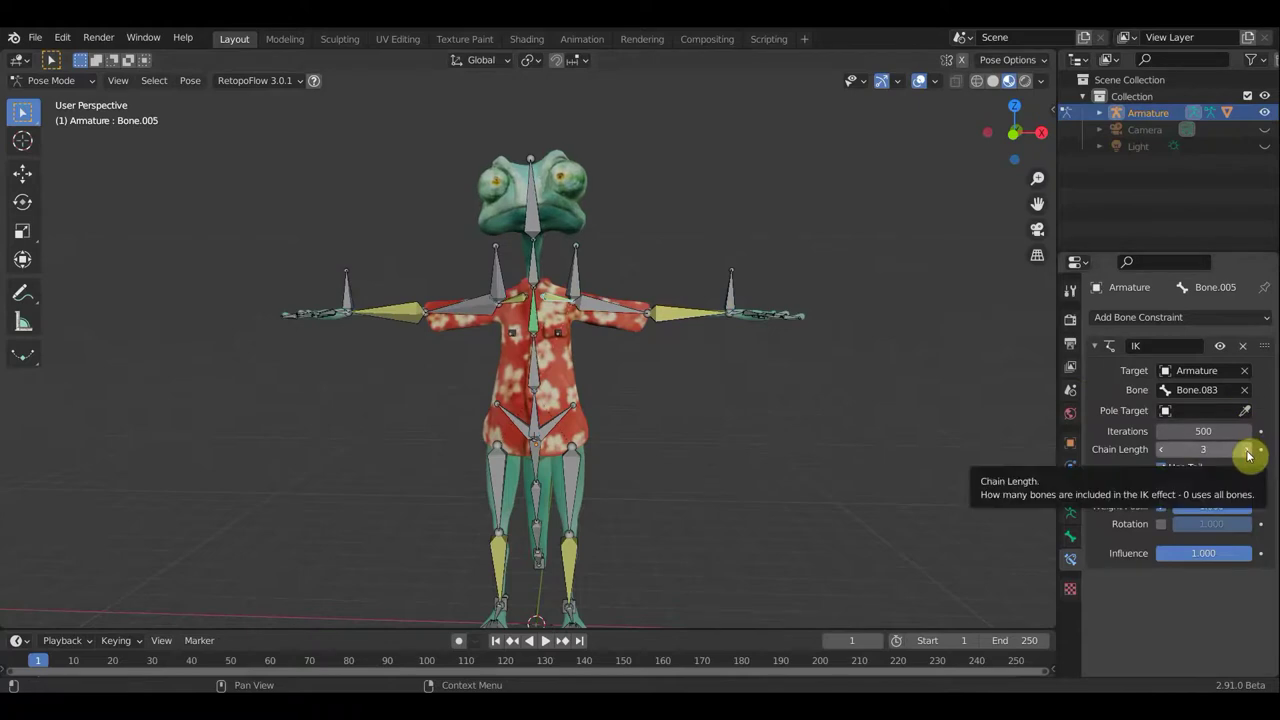
pyautogui.click(1248, 452)
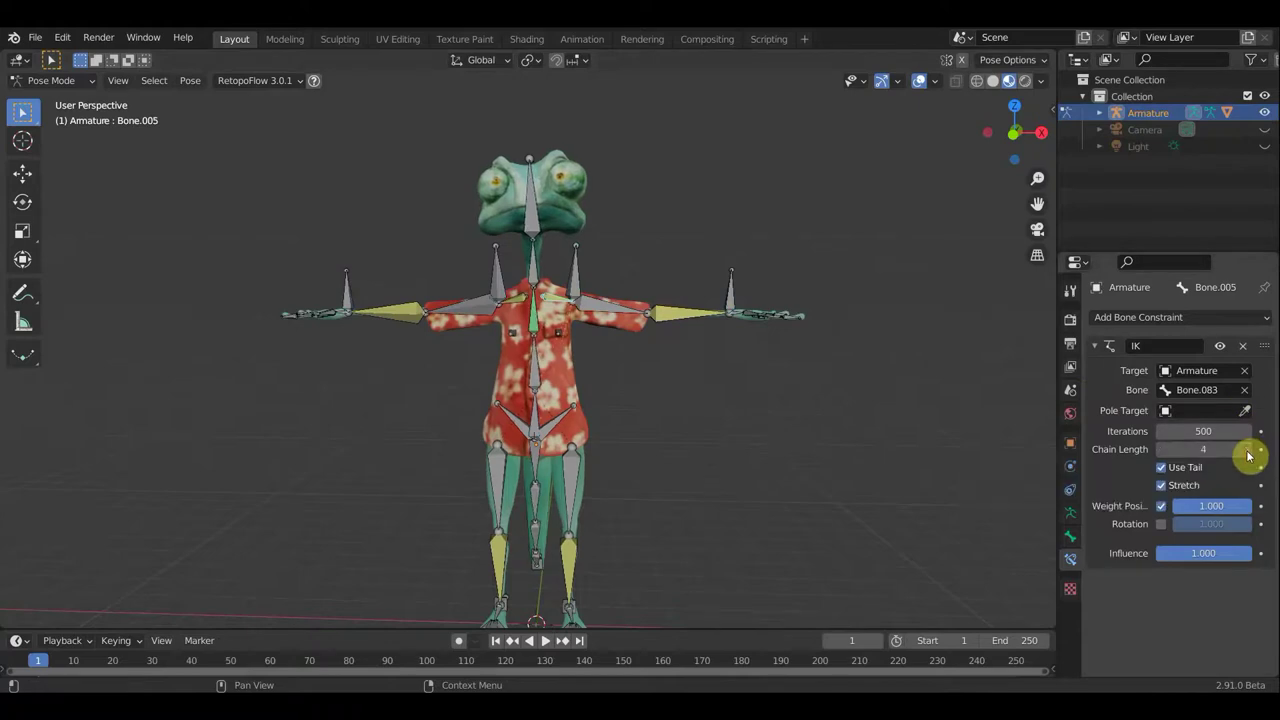
# Set Bone.046's IK Chain Length to 4 and start moving hand target Bone.024
pyautogui.click(524, 306)
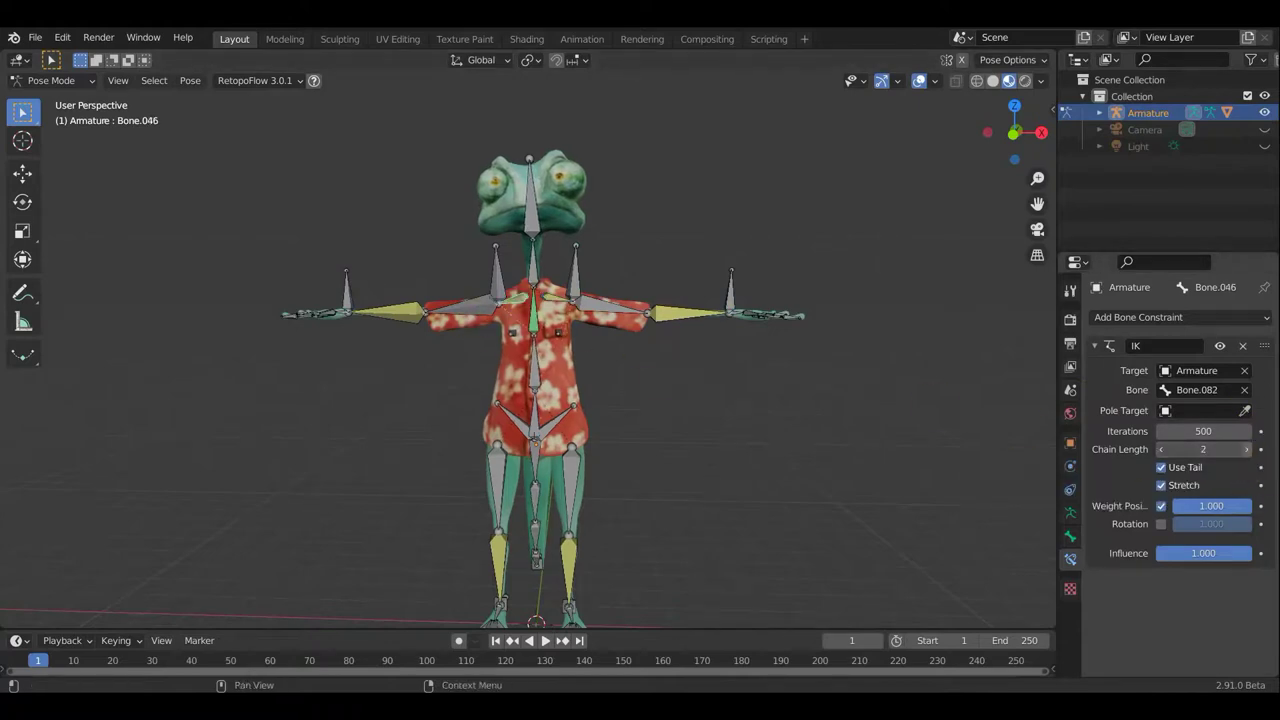
pyautogui.click(1247, 449)
pyautogui.click(1247, 449)
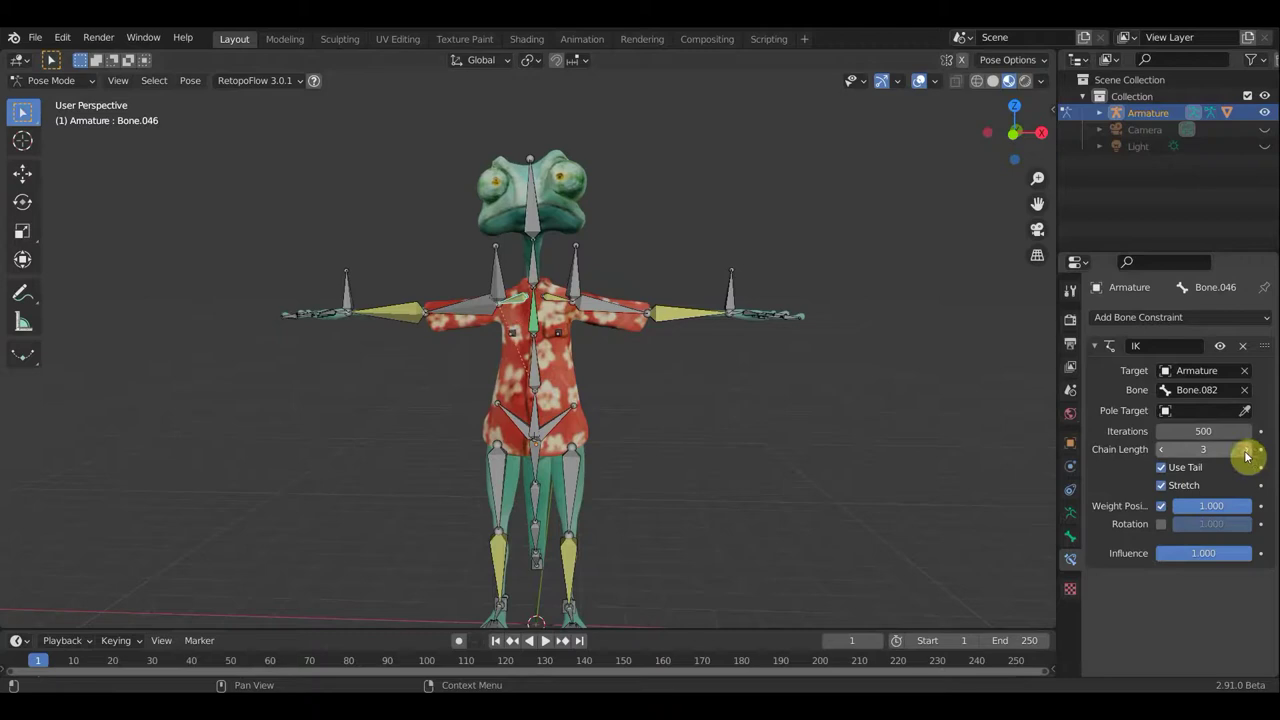
pyautogui.click(727, 315)
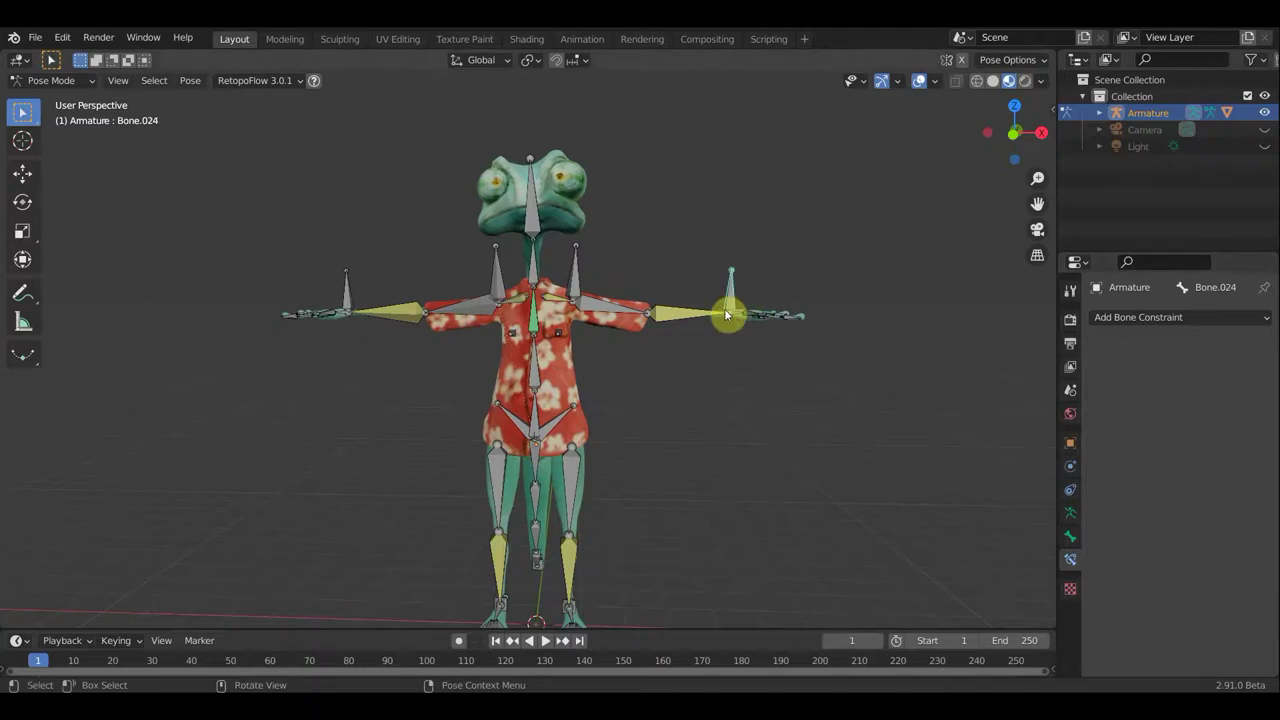
pyautogui.press('g')
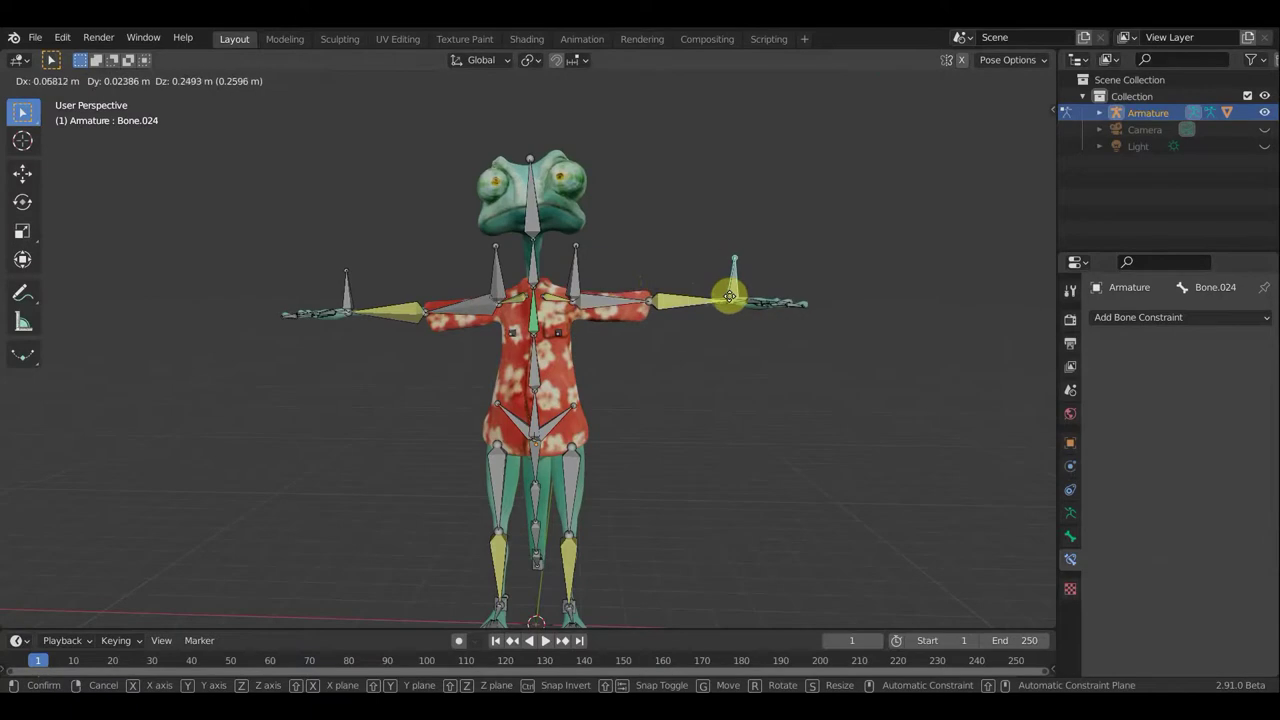
# Place Bone.024 to raise the hand slightly, then test-move Bone.083 and undo it
pyautogui.click(655, 287)
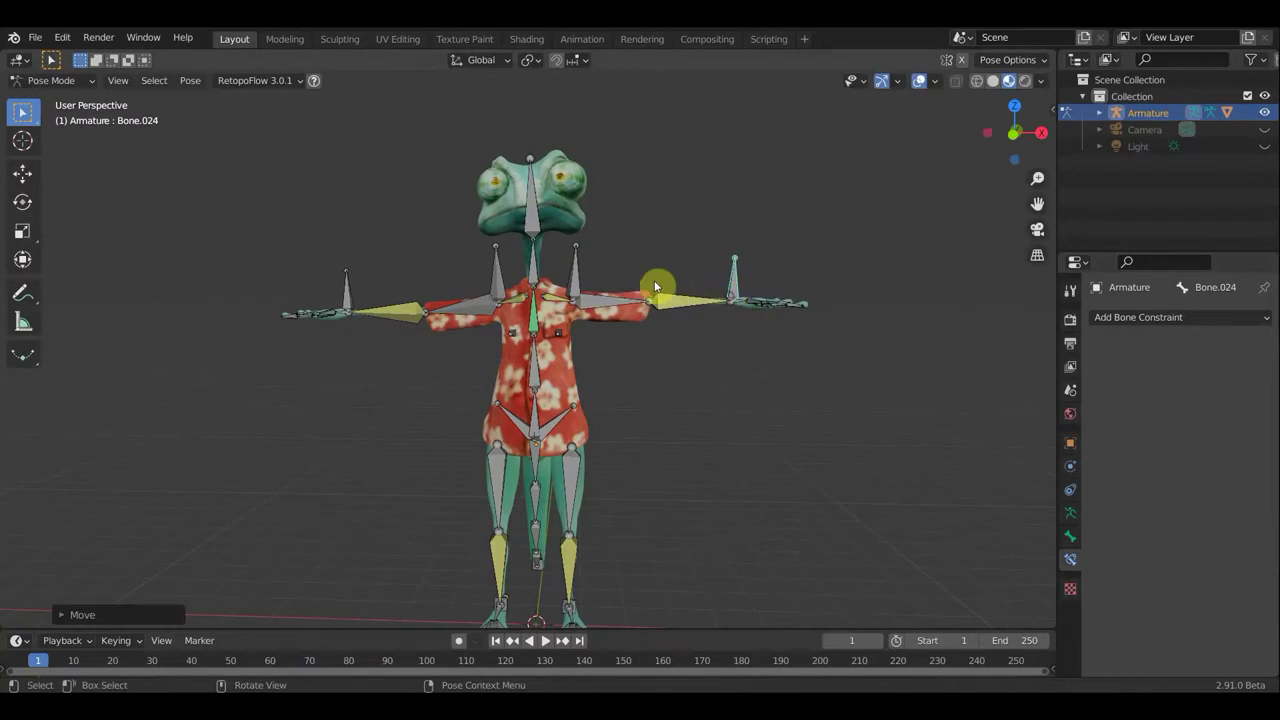
pyautogui.click(598, 272)
pyautogui.press('g')
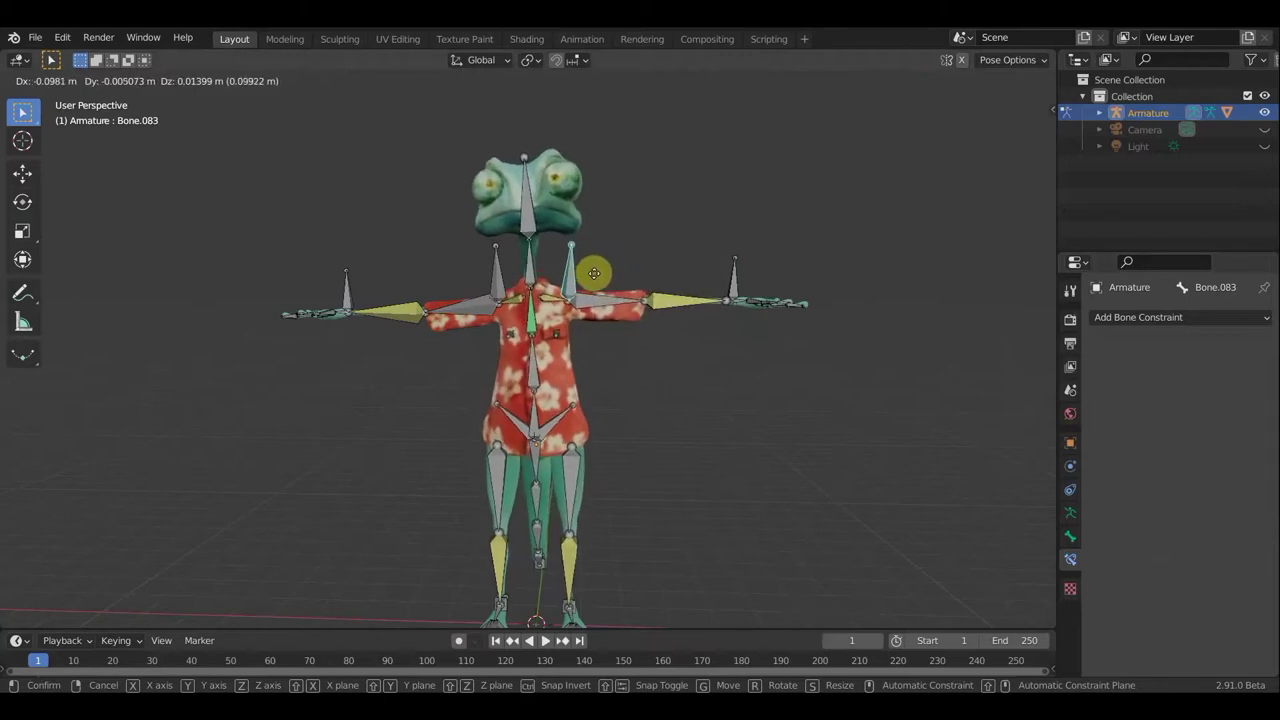
pyautogui.click(594, 273)
pyautogui.hotkey('ctrl', 'z')
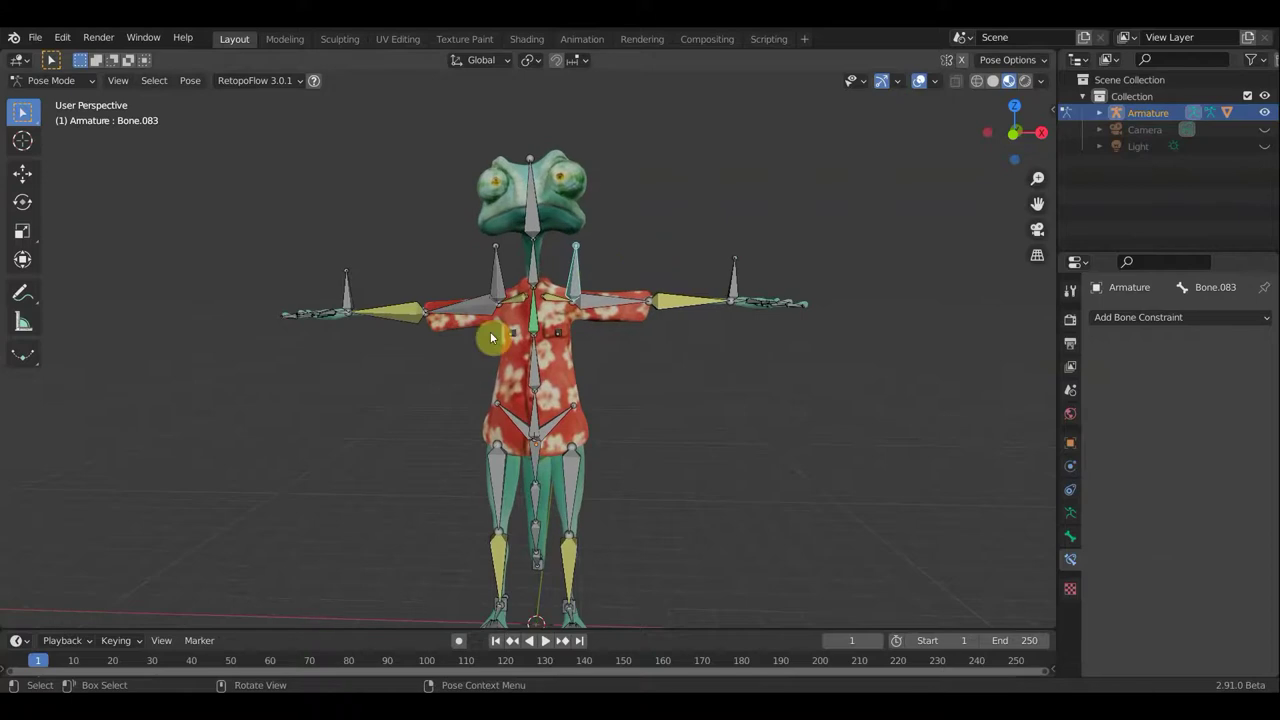
pyautogui.click(516, 348)
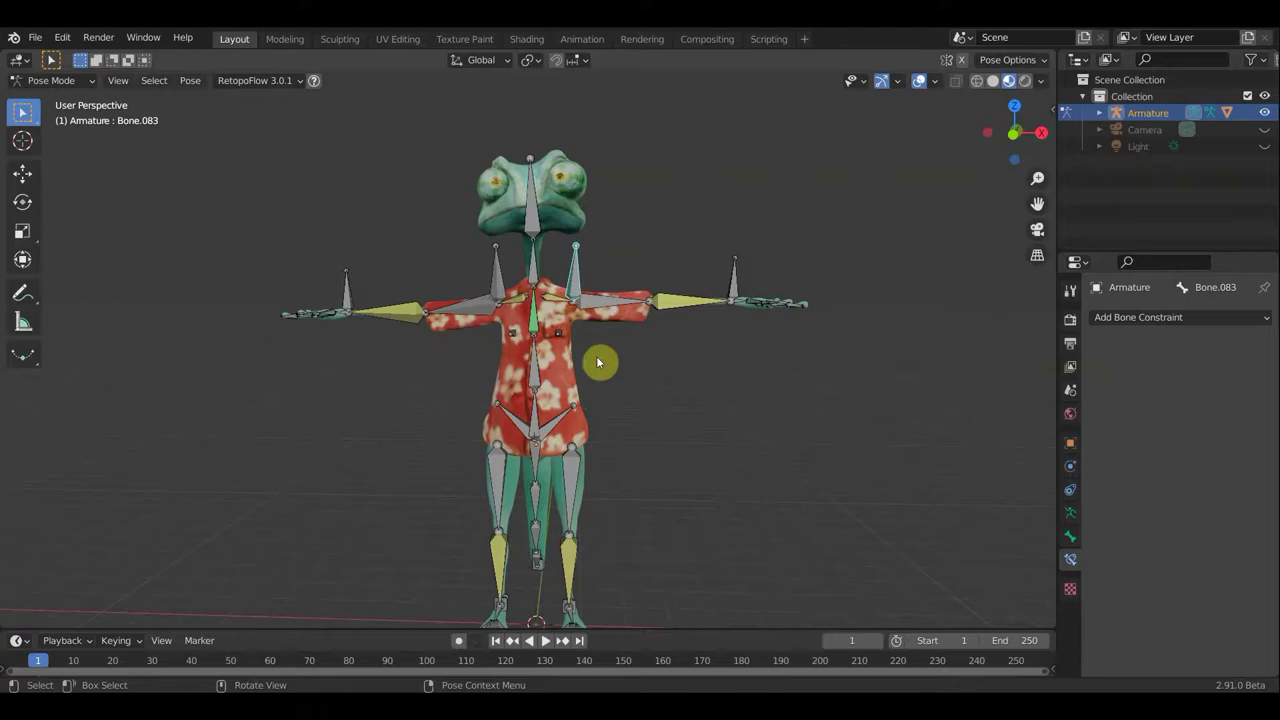
pyautogui.moveTo(597, 357); pyautogui.dragTo(598, 374, button='middle')
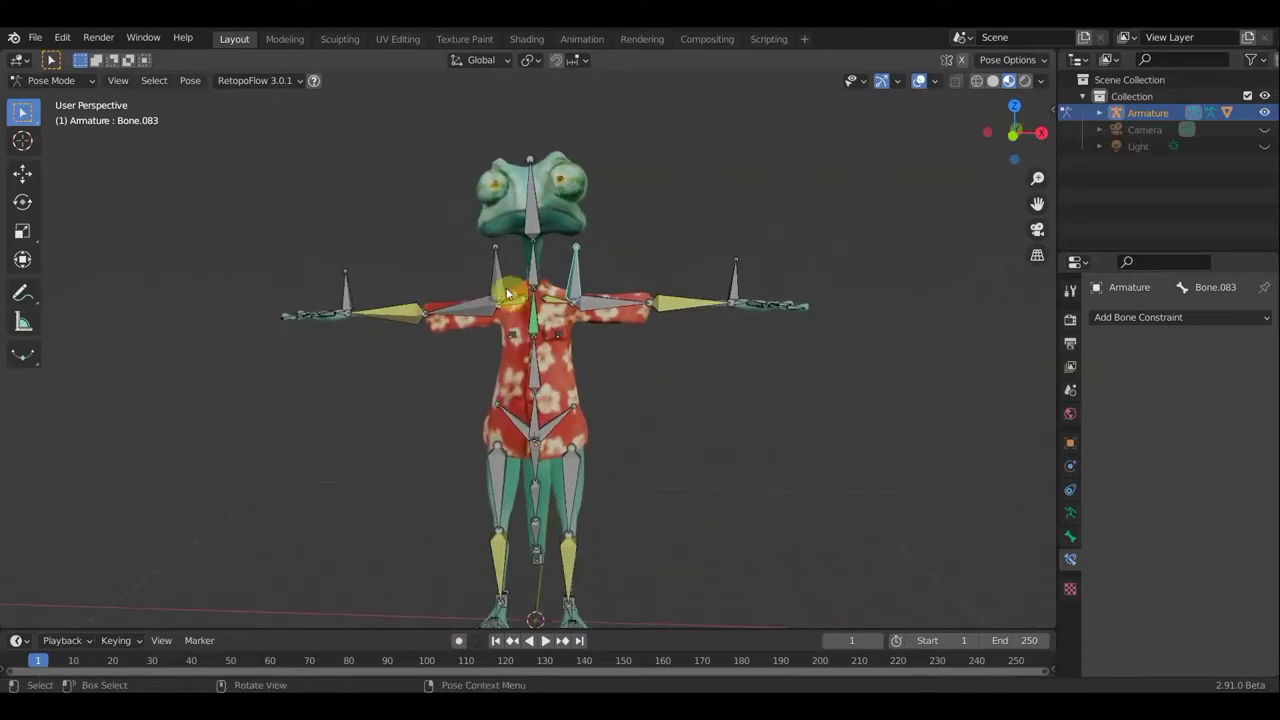
# Reposition shoulder bones Bone.082 and Bone.083
pyautogui.press('g')
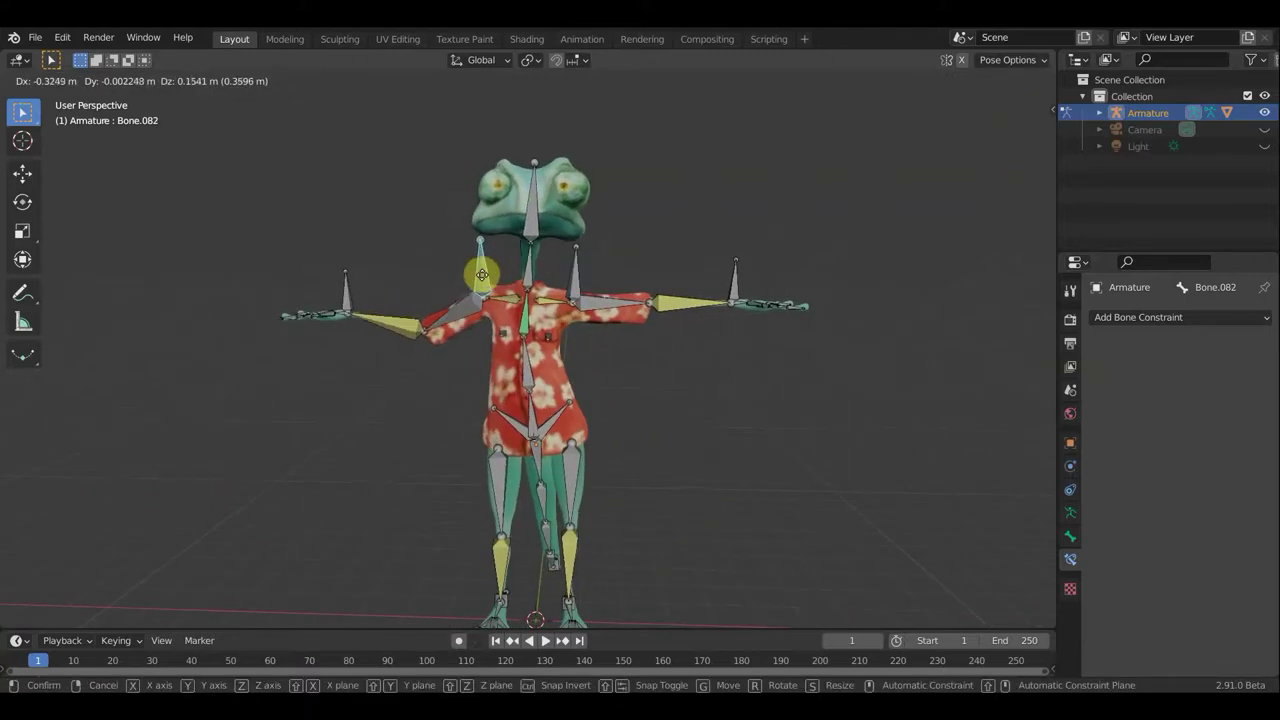
pyautogui.rightClick(480, 262)
pyautogui.click(577, 276)
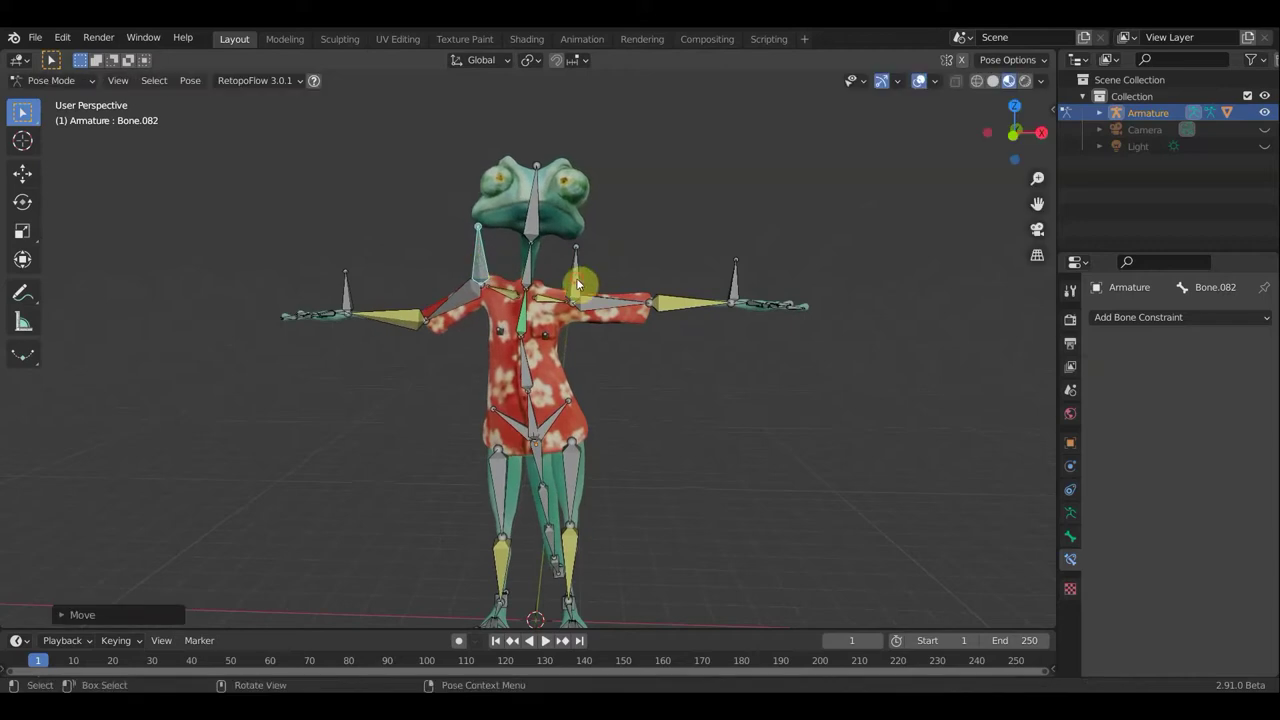
pyautogui.press('g')
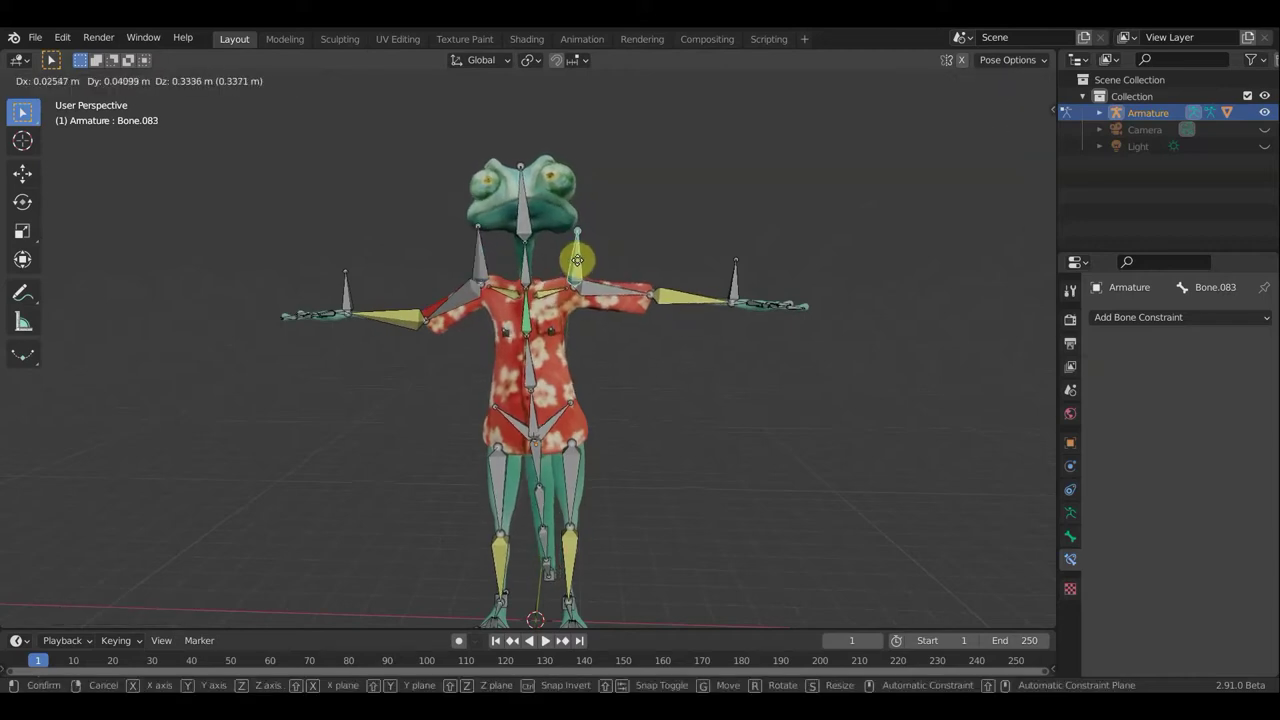
pyautogui.click(570, 244)
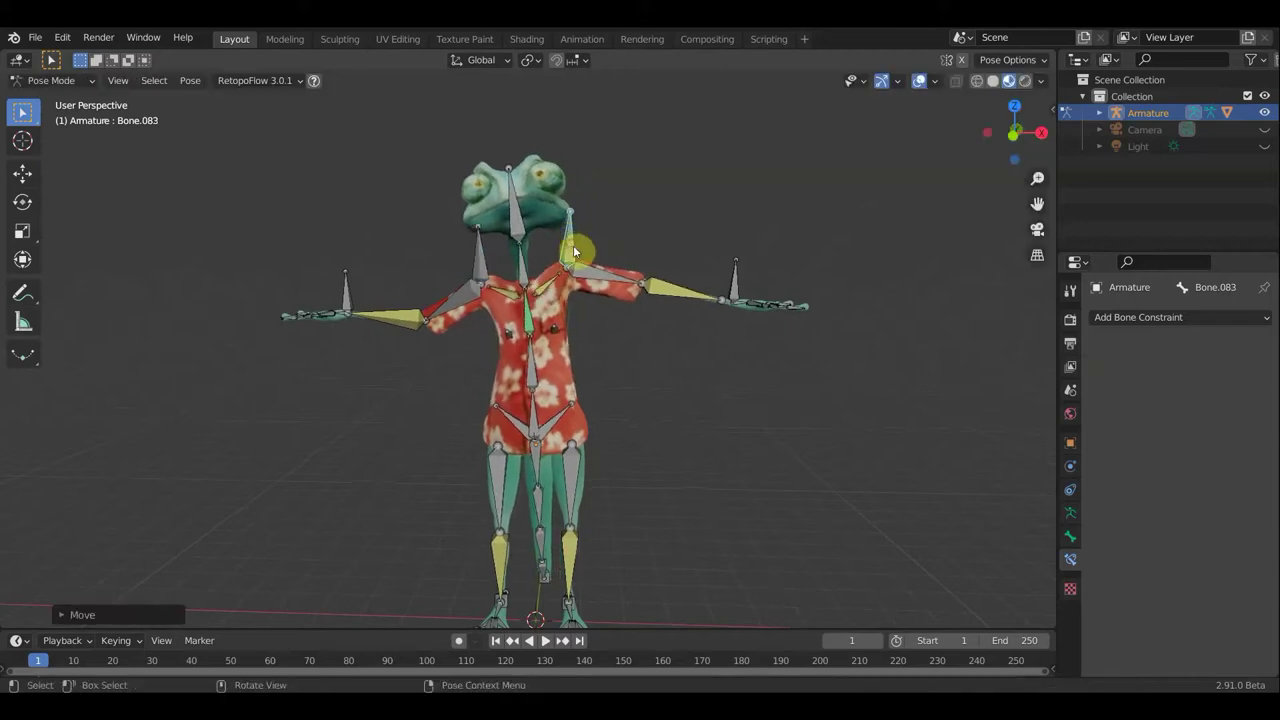
# Lower the arm with hand bone Bone.024 and rotate the hand to point downward
pyautogui.click(746, 281)
pyautogui.press('g')
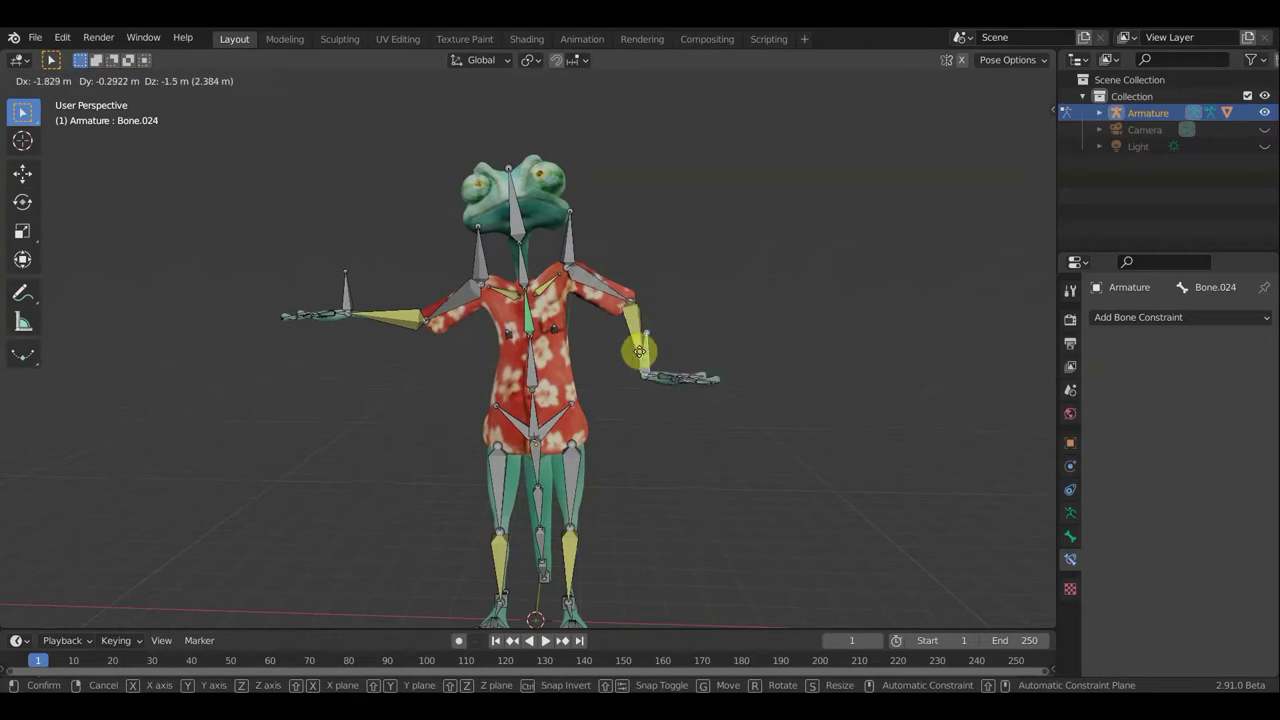
pyautogui.click(638, 322)
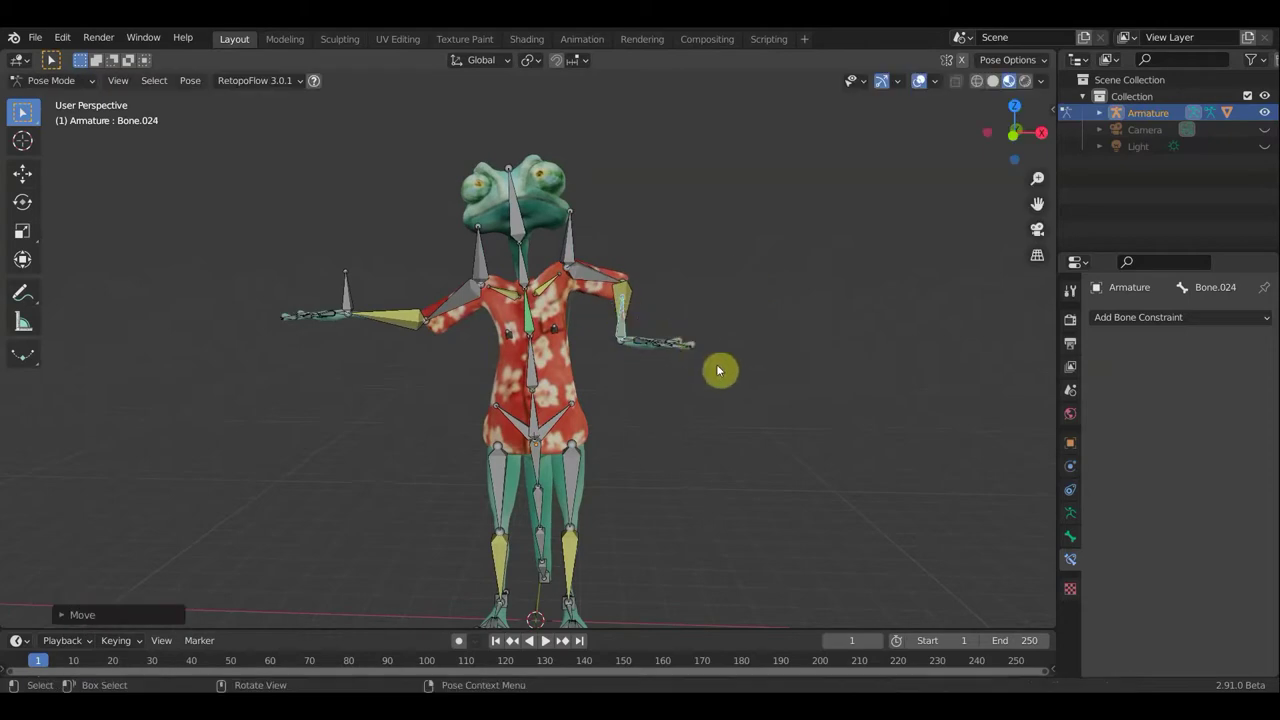
pyautogui.press('r')
pyautogui.click(590, 447)
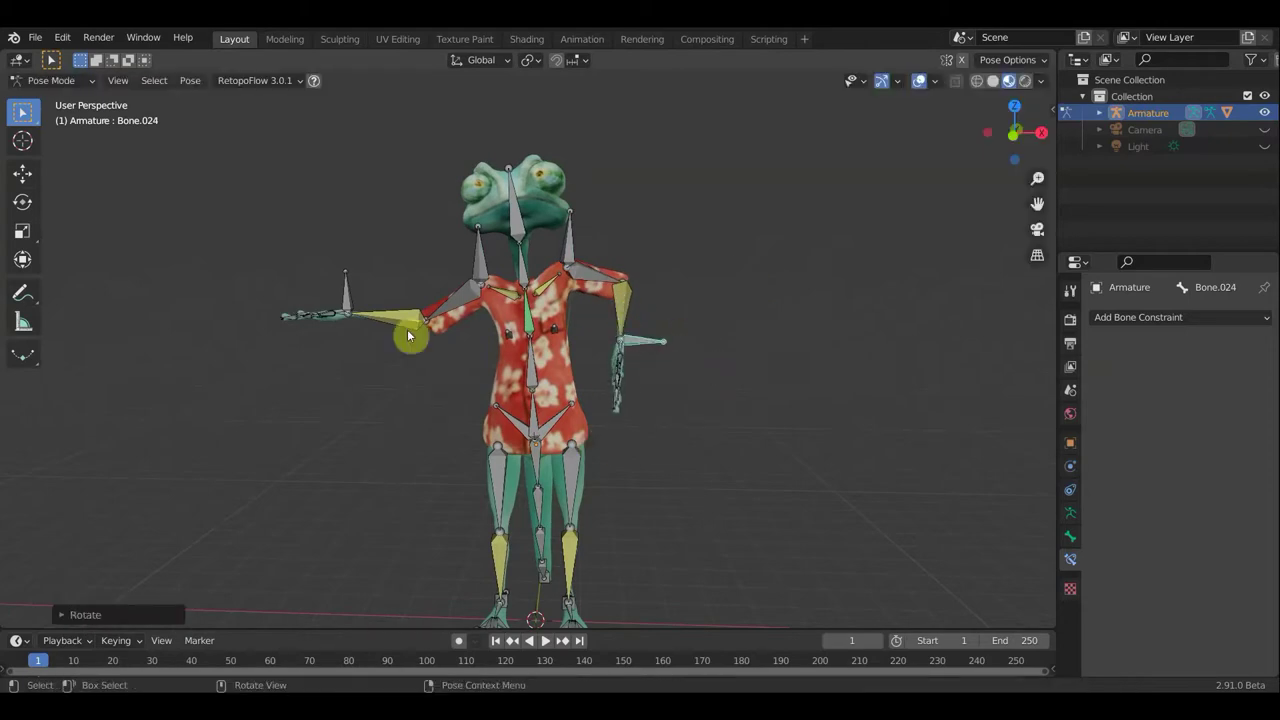
# Rotate spine bone Bone.001 from a side view
pyautogui.moveTo(674, 323)
pyautogui.mouseDown(button='middle')
pyautogui.moveTo(455, 337)
pyautogui.moveTo(550, 332)
pyautogui.mouseUp(button='middle')
pyautogui.click(550, 332)
pyautogui.moveTo(686, 380); pyautogui.dragTo(660, 366, button='middle')
pyautogui.press('r')
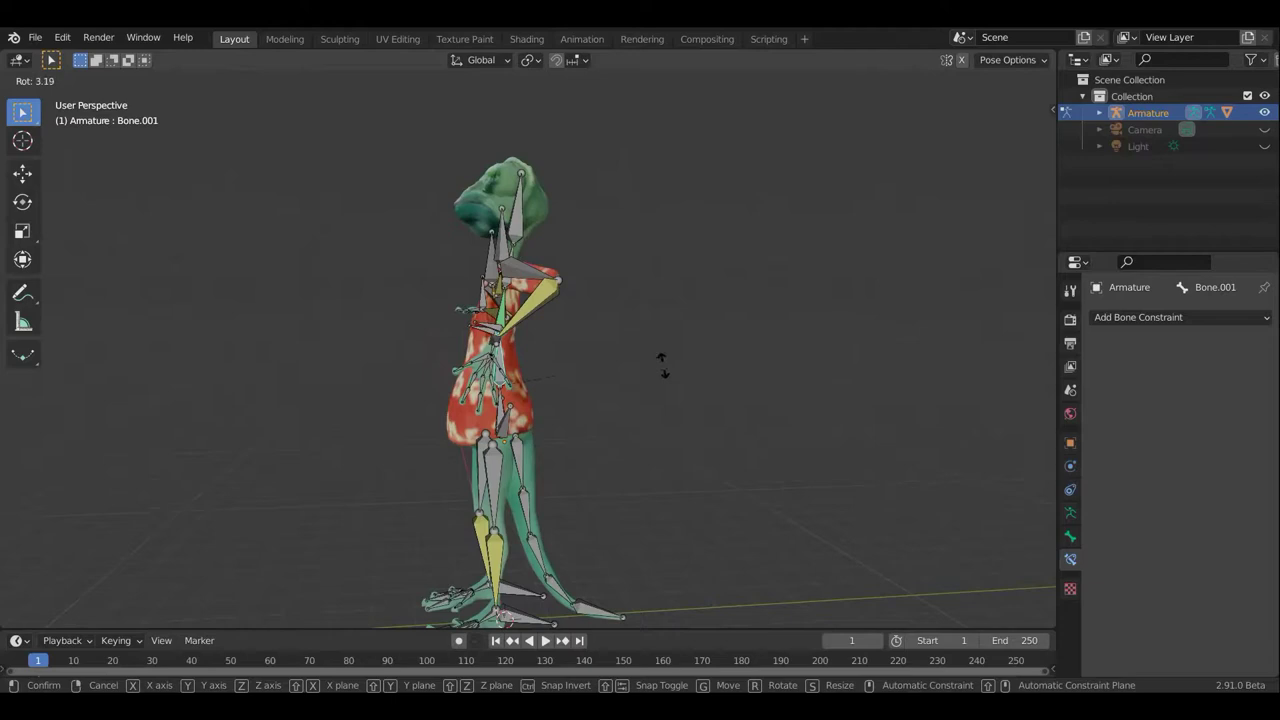
pyautogui.click(612, 404)
# Rotate the root bone Bone, then select hip bone Bone.044
pyautogui.click(503, 413)
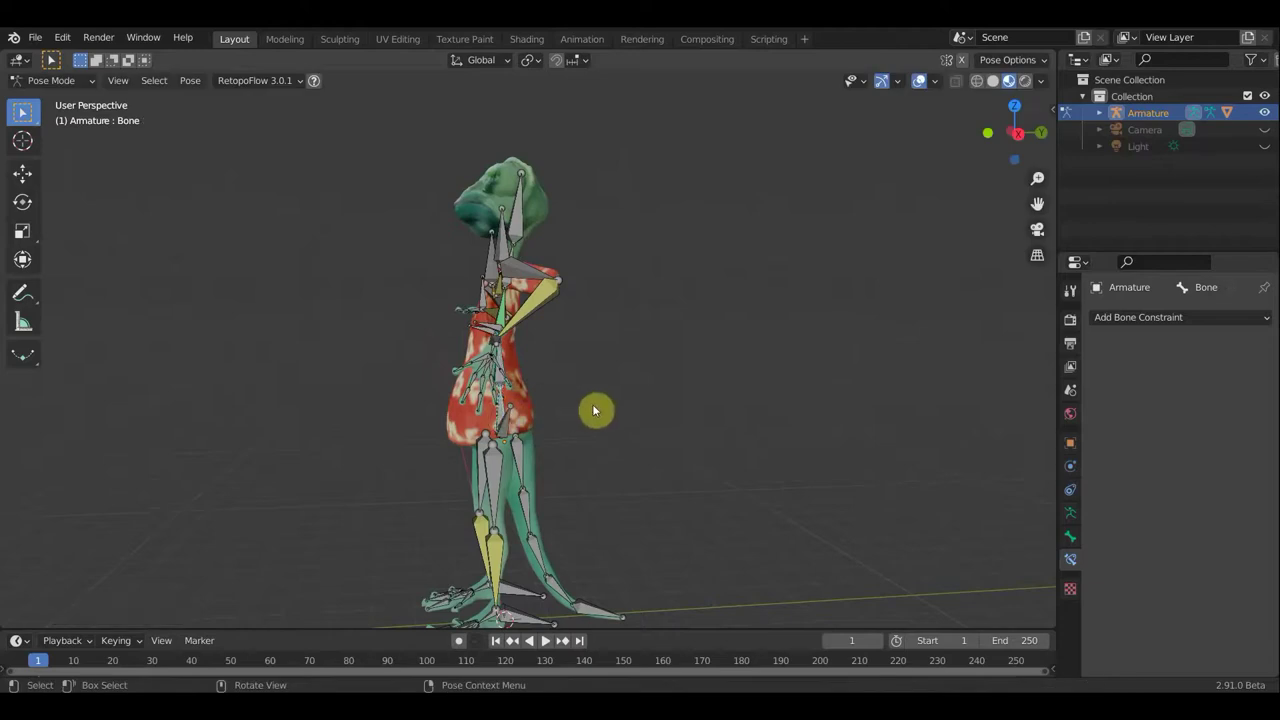
pyautogui.press('r')
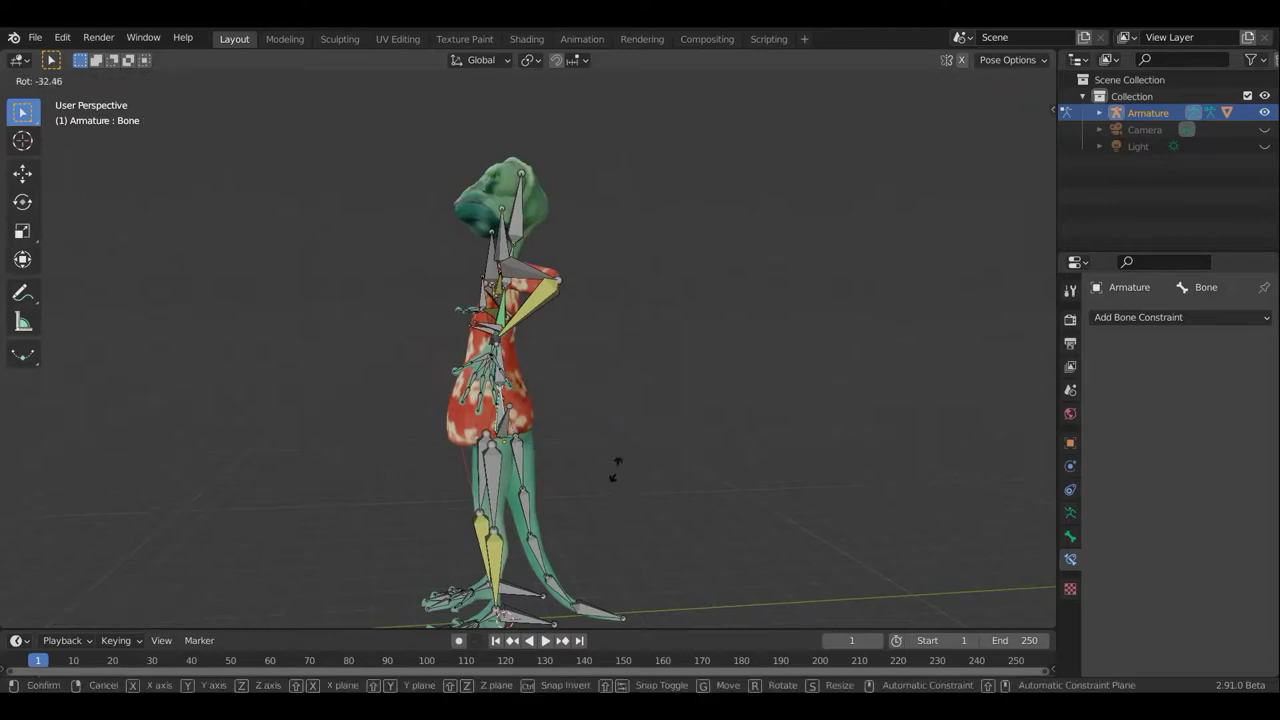
pyautogui.click(518, 412)
pyautogui.moveTo(667, 418)
pyautogui.mouseDown(button='middle')
pyautogui.moveTo(347, 432)
pyautogui.moveTo(558, 410)
pyautogui.mouseUp(button='middle')
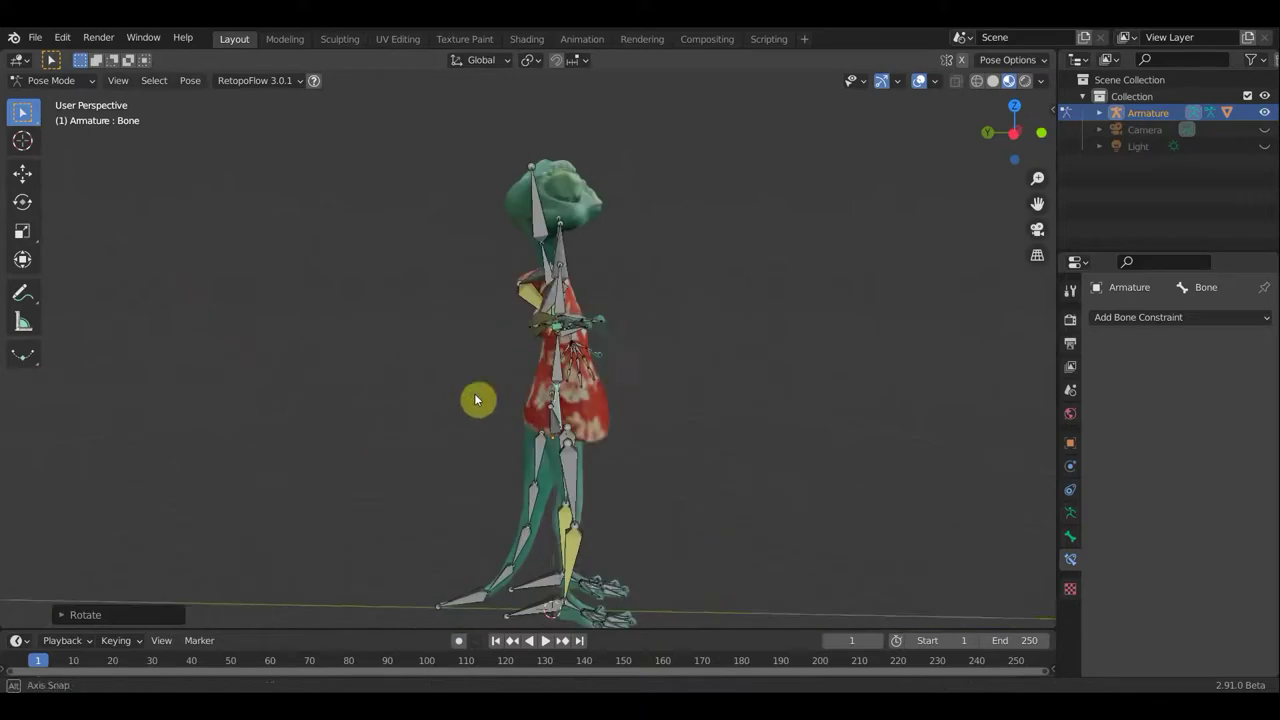
pyautogui.click(558, 410)
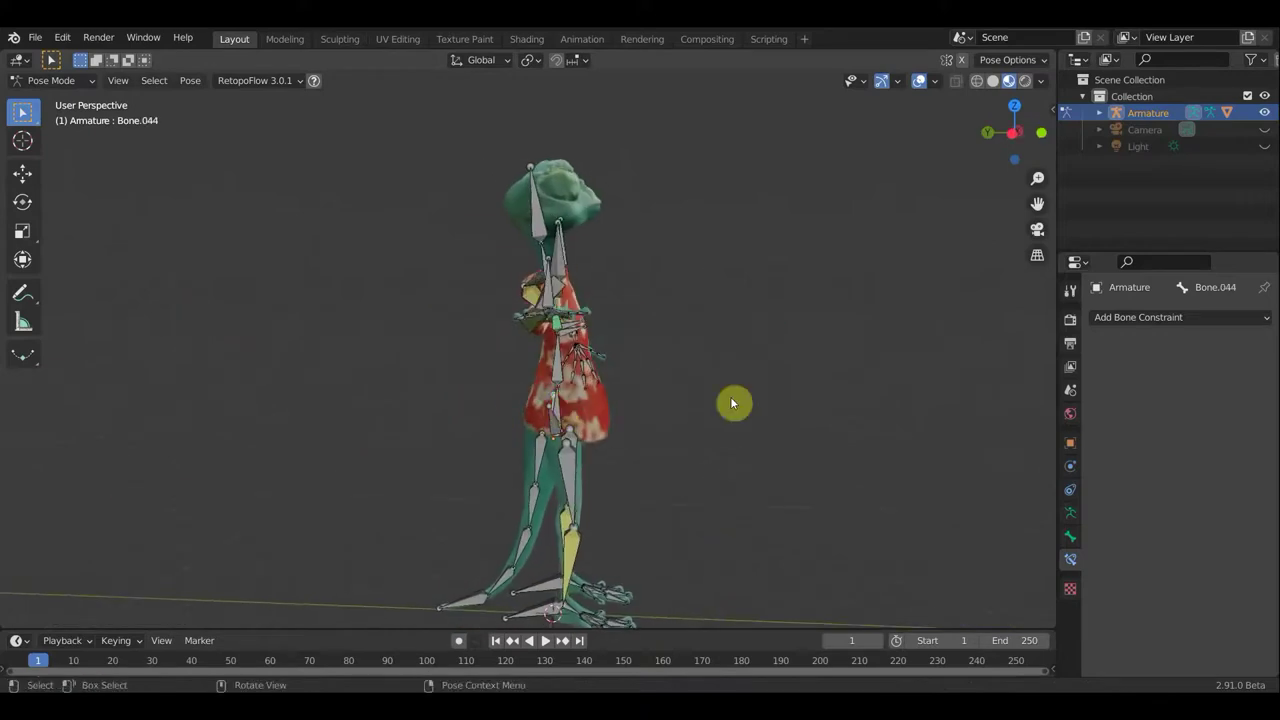
pyautogui.moveTo(734, 403); pyautogui.dragTo(541, 407, button='middle')
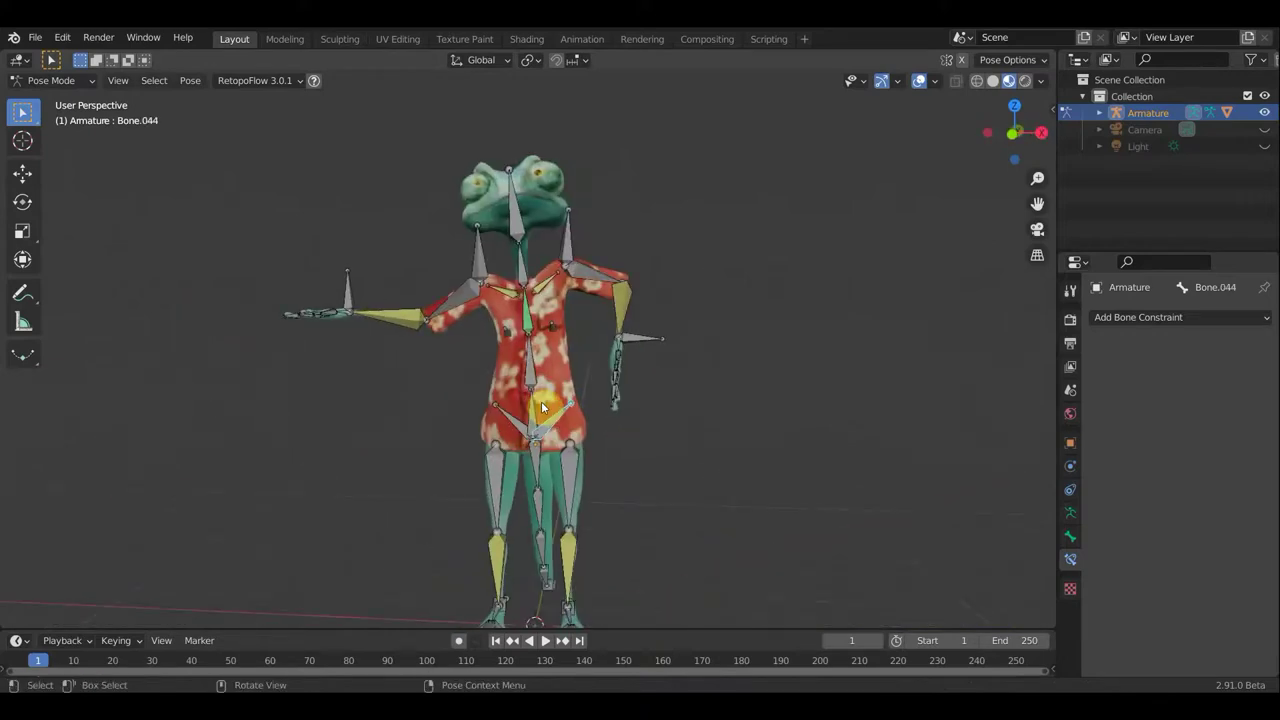
# Select Bone.001 and undo the arm posing until the arm is raised again
pyautogui.click(541, 407)
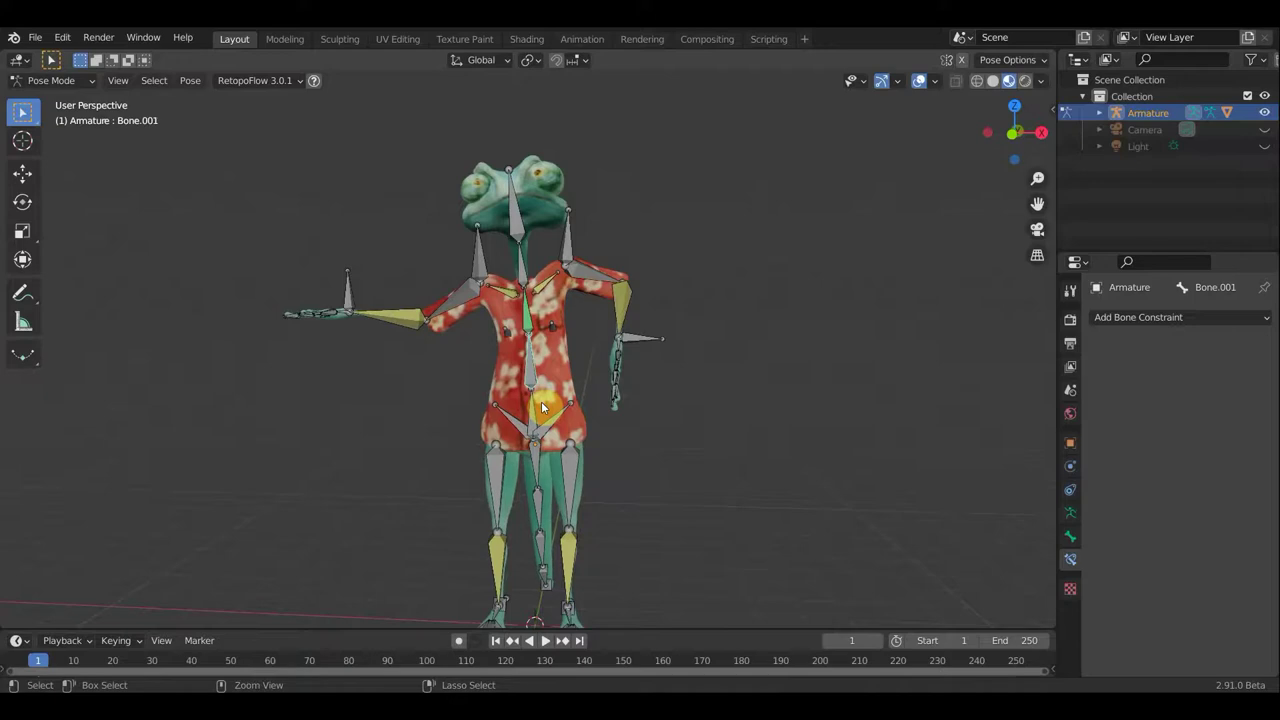
pyautogui.hotkey('ctrl', 'z')
pyautogui.hotkey('ctrl', 'z')
pyautogui.hotkey('ctrl', 'z')
pyautogui.hotkey('ctrl', 'z')
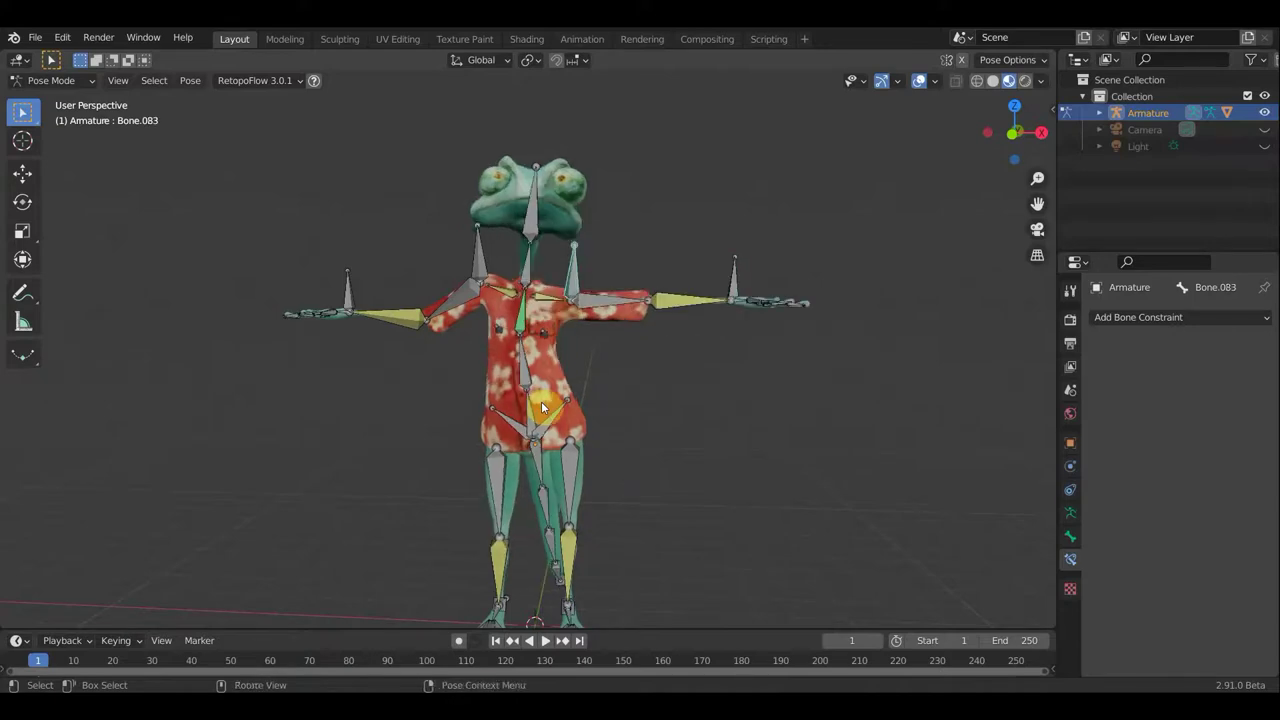
pyautogui.hotkey('ctrl', 'z')
pyautogui.hotkey('ctrl', 'z')
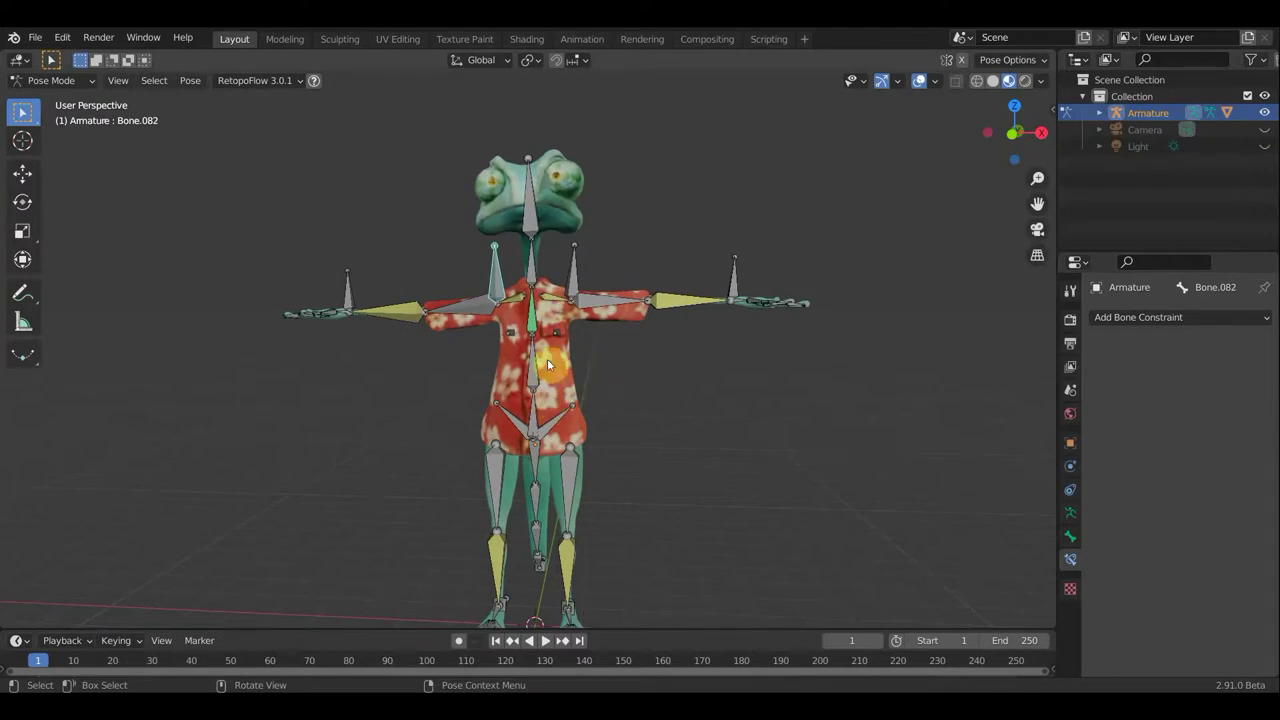
# Inspect Bone.002's Copy Location constraints, then select Bone.001
pyautogui.click(536, 326)
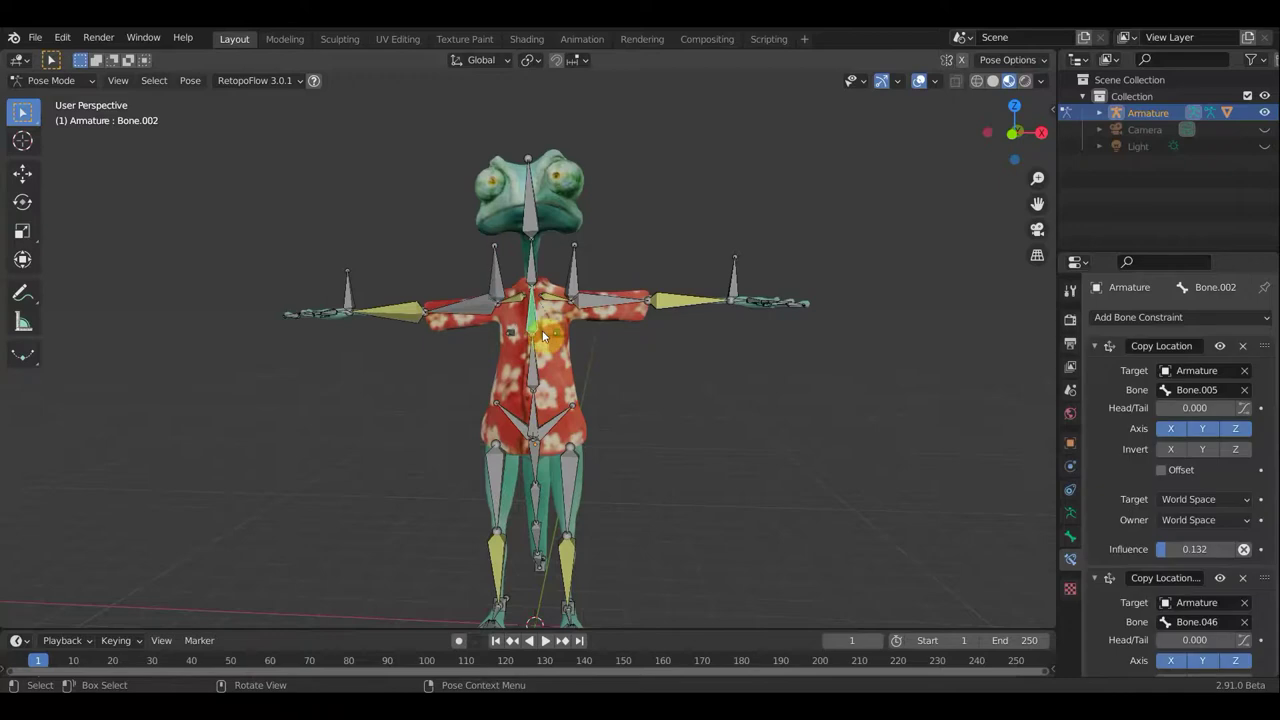
pyautogui.scroll(2, 530, 316)
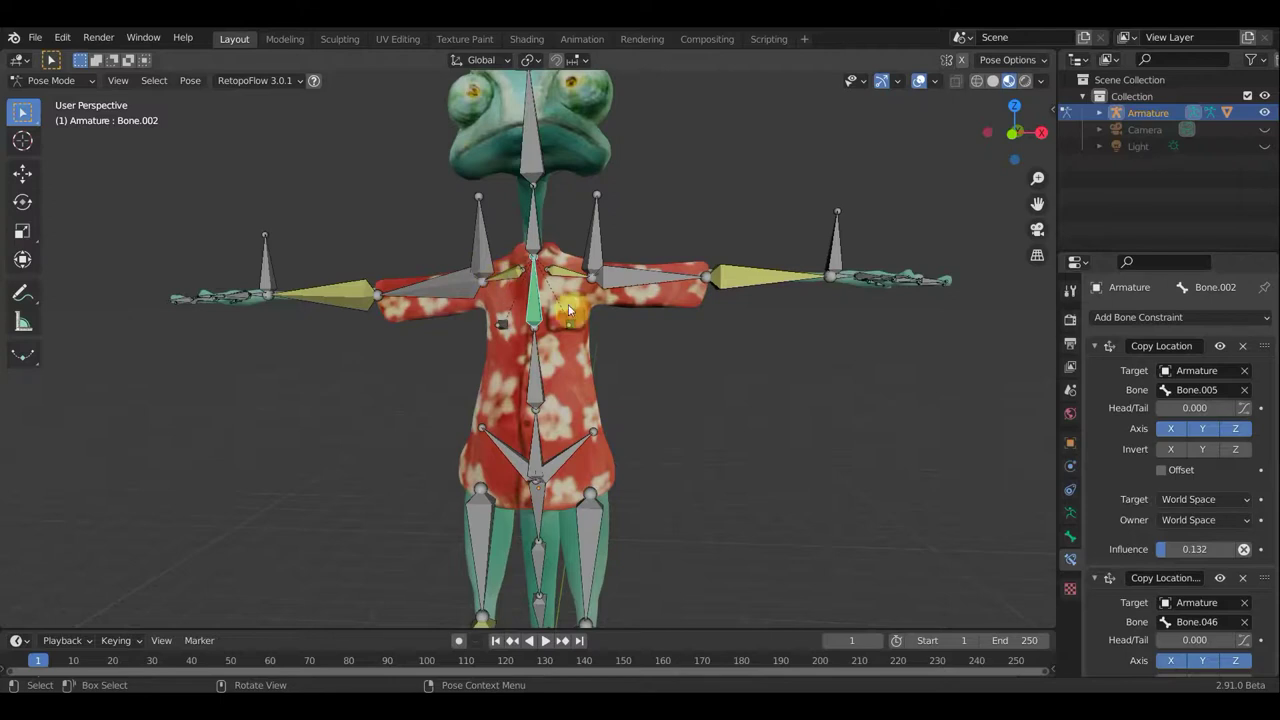
pyautogui.scroll(-1, 539, 397)
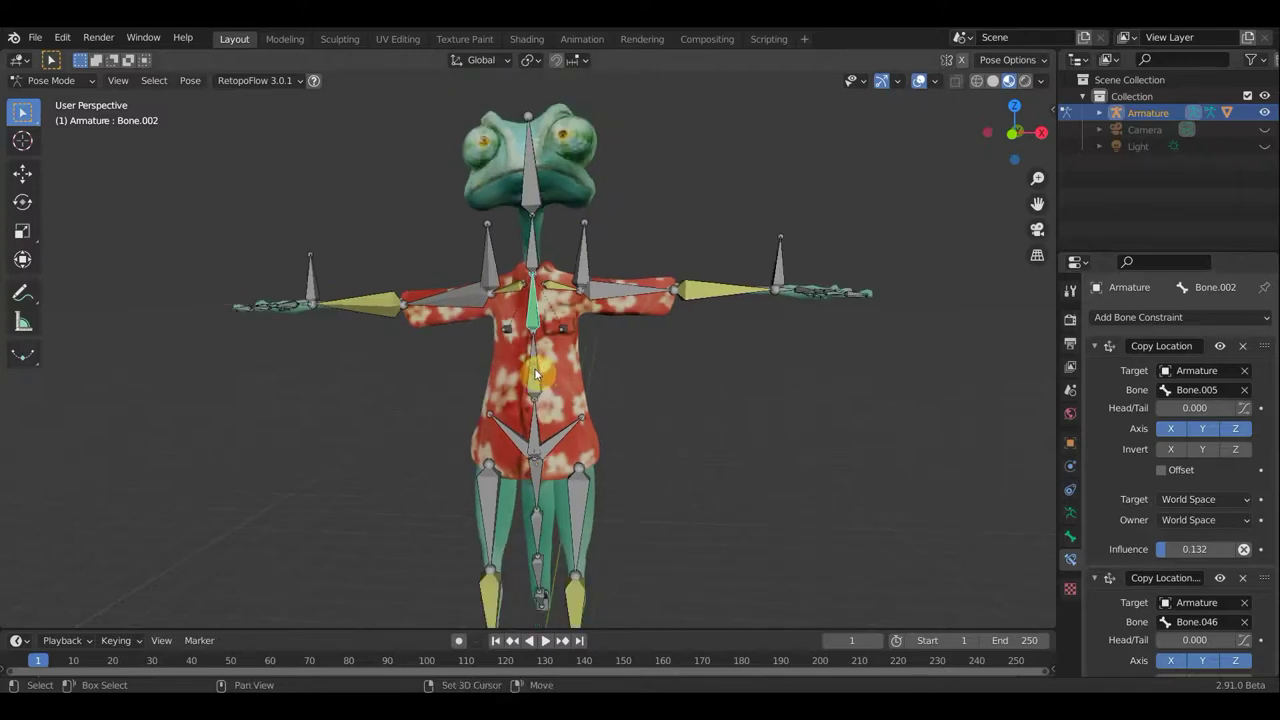
pyautogui.click(561, 380)
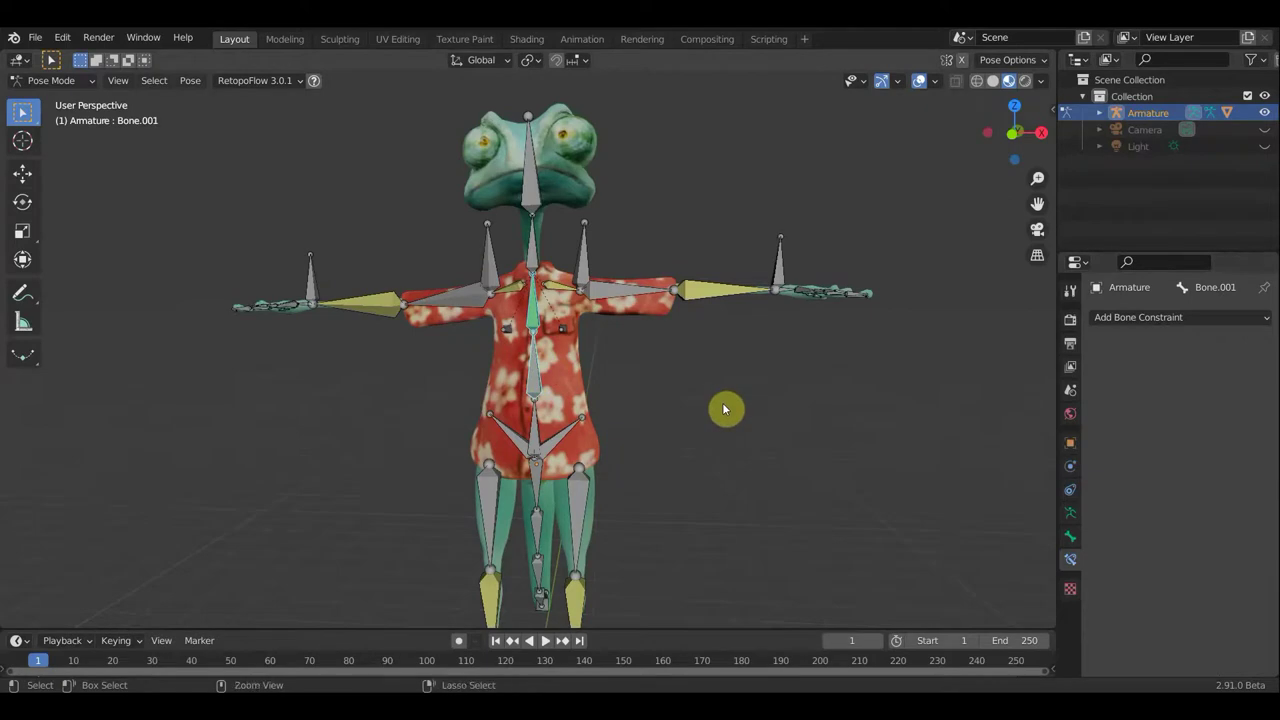
# Give Bone.001 a Copy Location constraint targeting Bone.002 at 0.182 influence, and check the rig
pyautogui.hotkey('shift', 'ctrl', 'c')
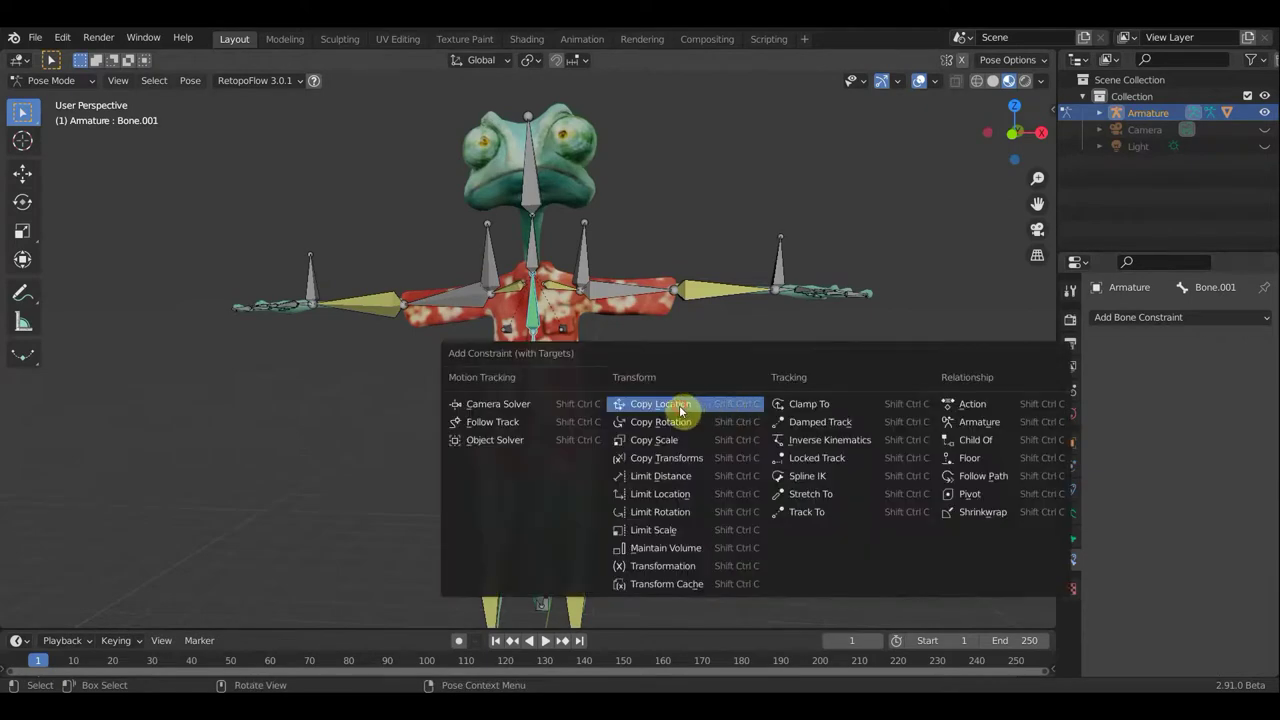
pyautogui.click(680, 409)
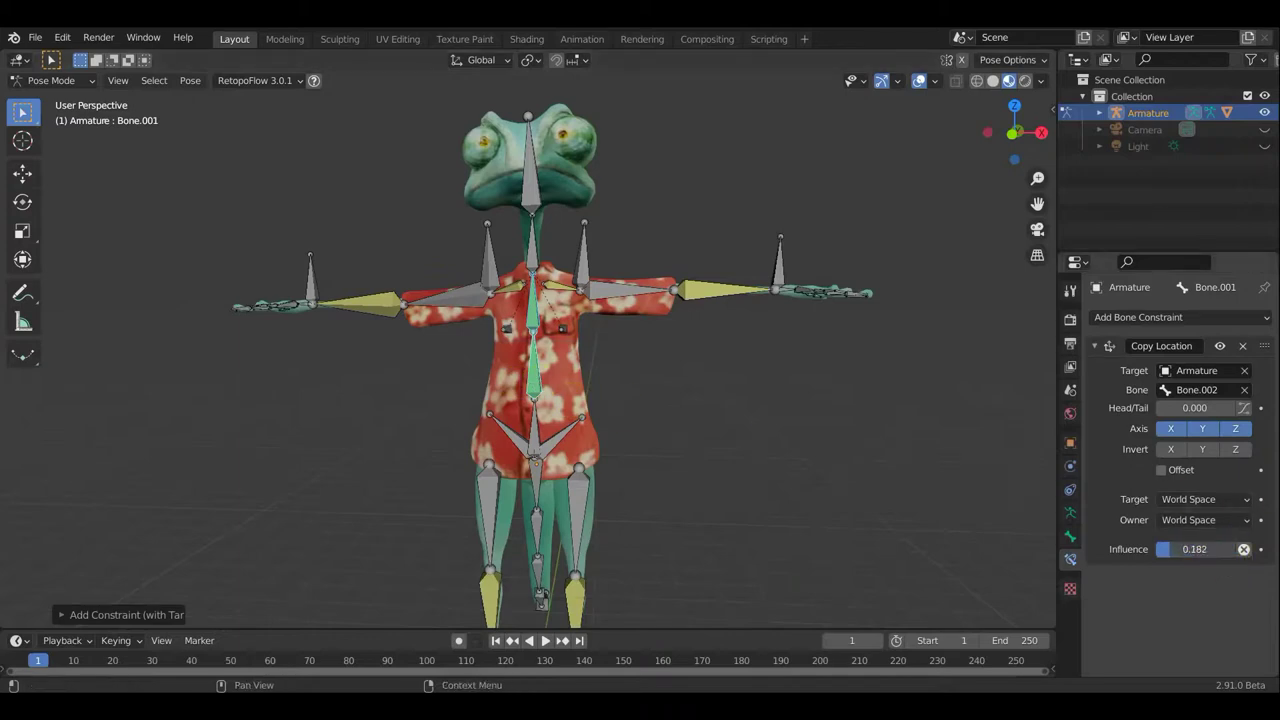
pyautogui.moveTo(974, 520)
pyautogui.mouseDown(button='middle')
pyautogui.moveTo(864, 525)
pyautogui.moveTo(885, 522)
pyautogui.mouseUp(button='middle')
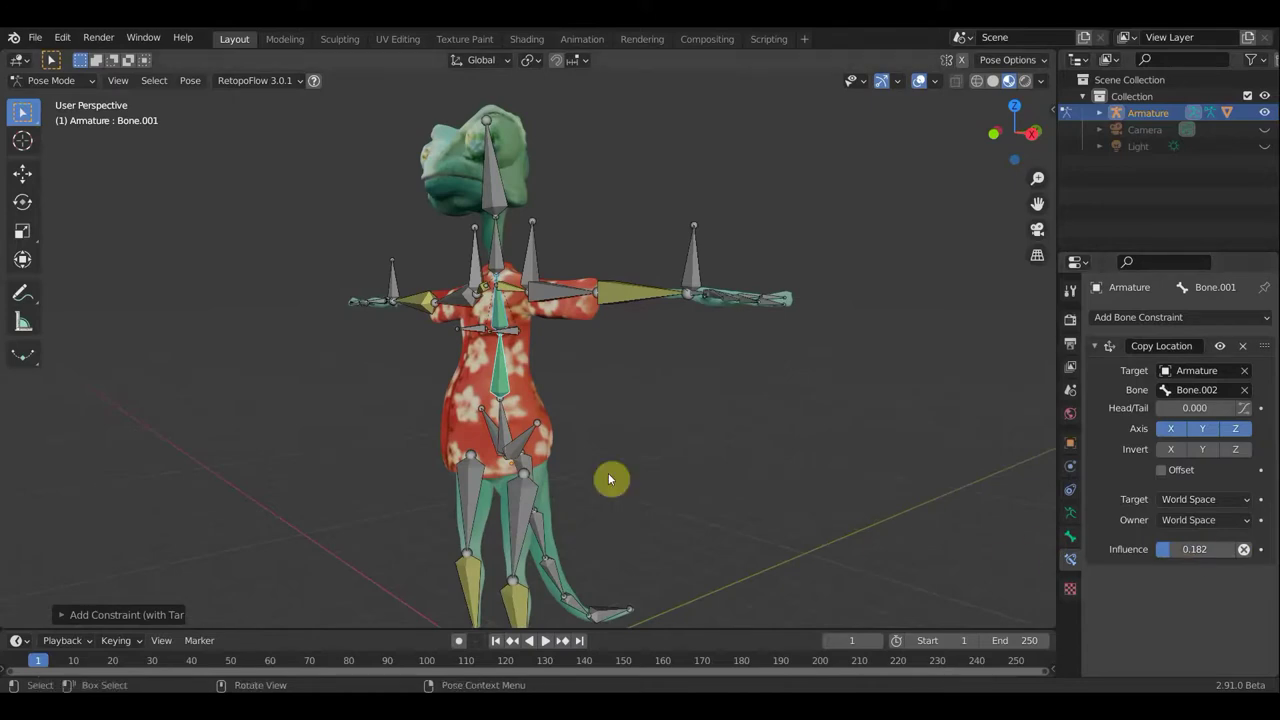
pyautogui.moveTo(608, 478)
pyautogui.mouseDown(button='middle')
pyautogui.moveTo(516, 443)
pyautogui.moveTo(651, 423)
pyautogui.moveTo(640, 423)
pyautogui.mouseUp(button='middle')
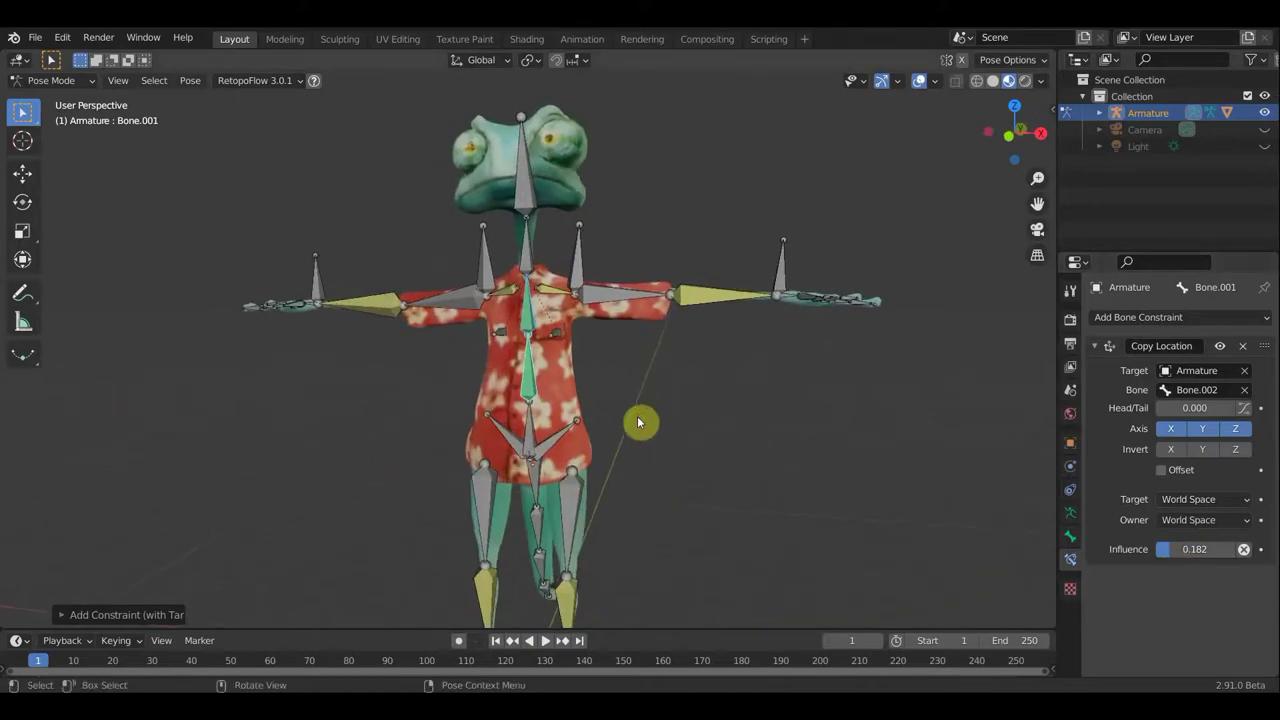
pyautogui.keyDown('shift'); pyautogui.click(525, 388); pyautogui.keyUp('shift')
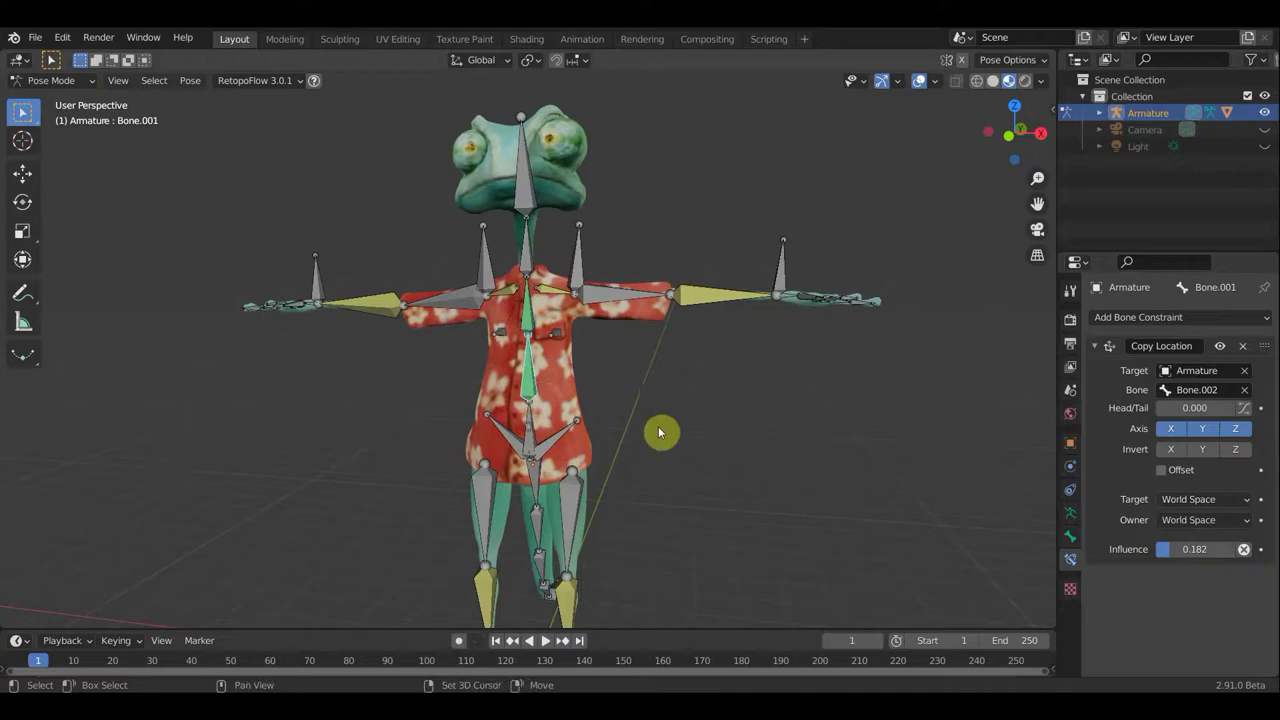
pyautogui.hotkey('ctrl', 'z')
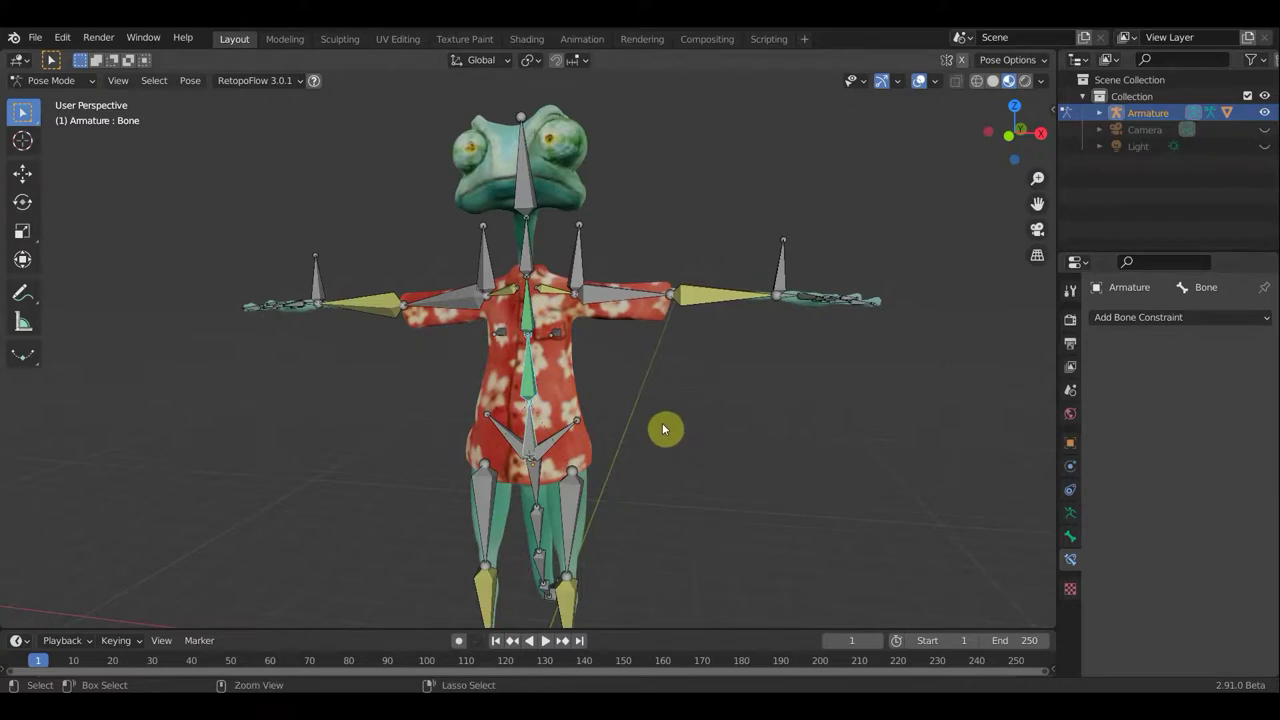
# Add a Copy Location constraint on the root bone targeting Bone.001, influence 0.074
pyautogui.hotkey('shift', 'ctrl', 'c')
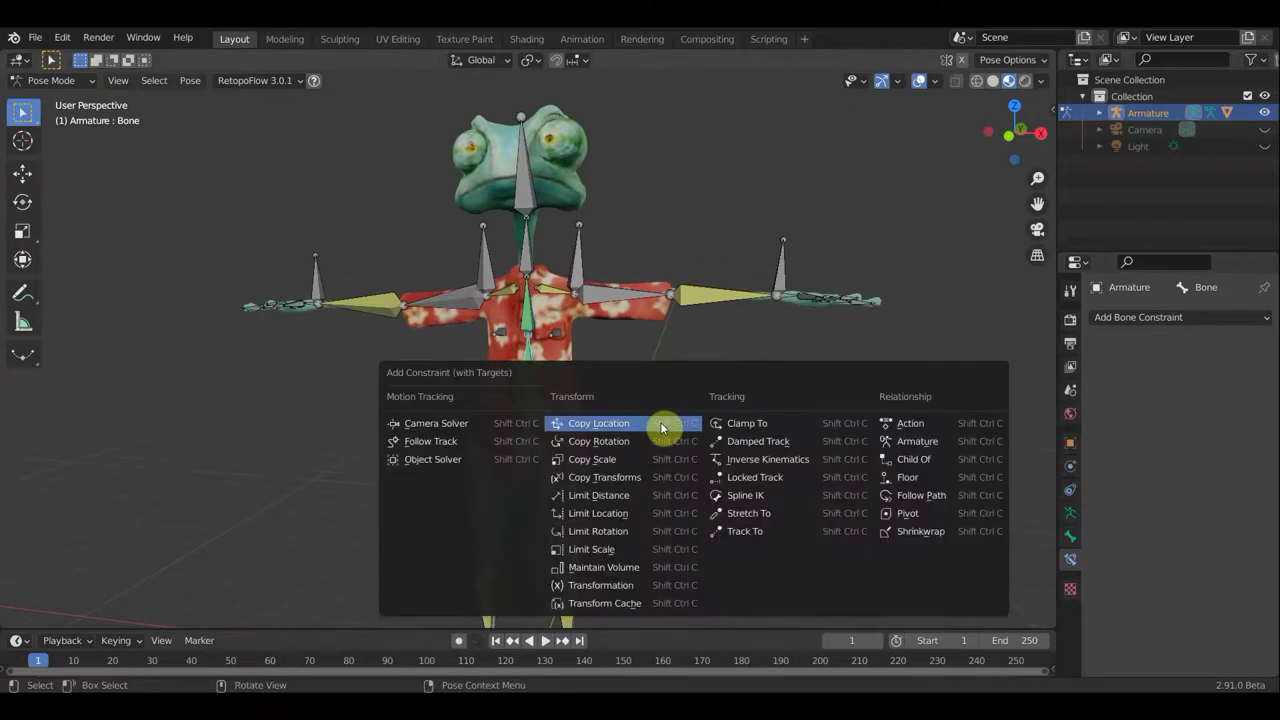
pyautogui.click(616, 428)
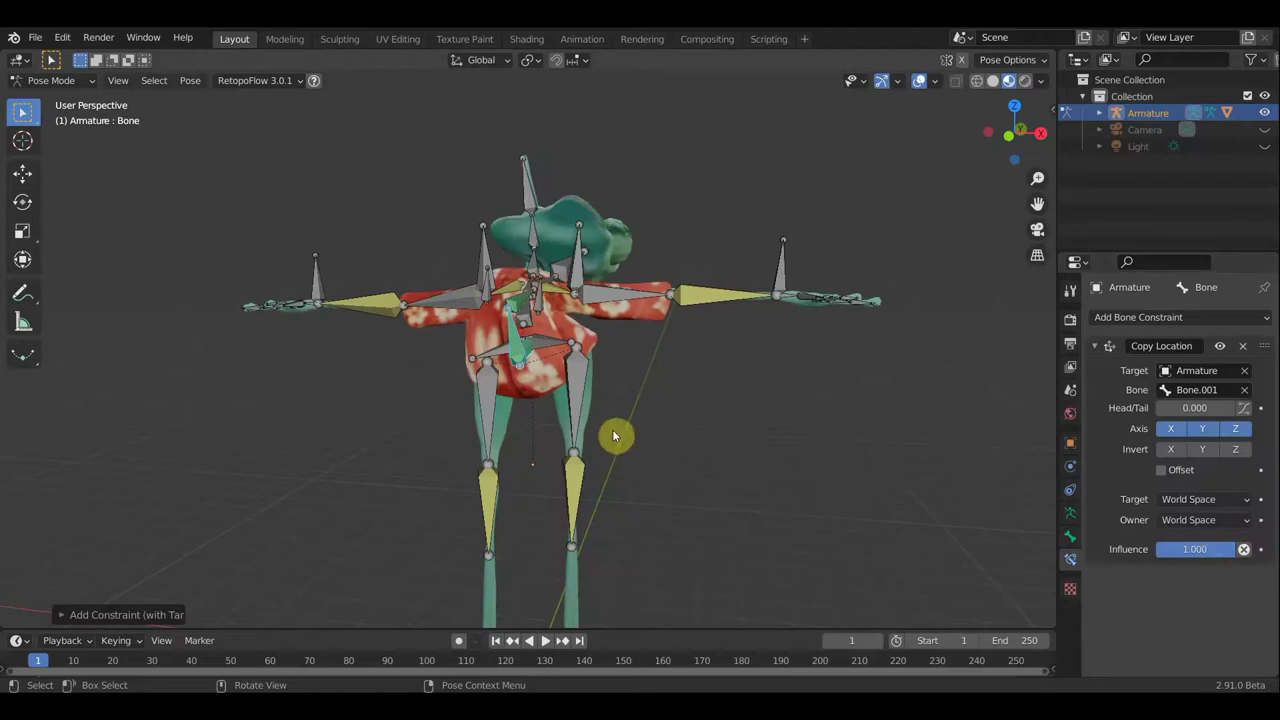
pyautogui.moveTo(1231, 556); pyautogui.dragTo(1167, 556)
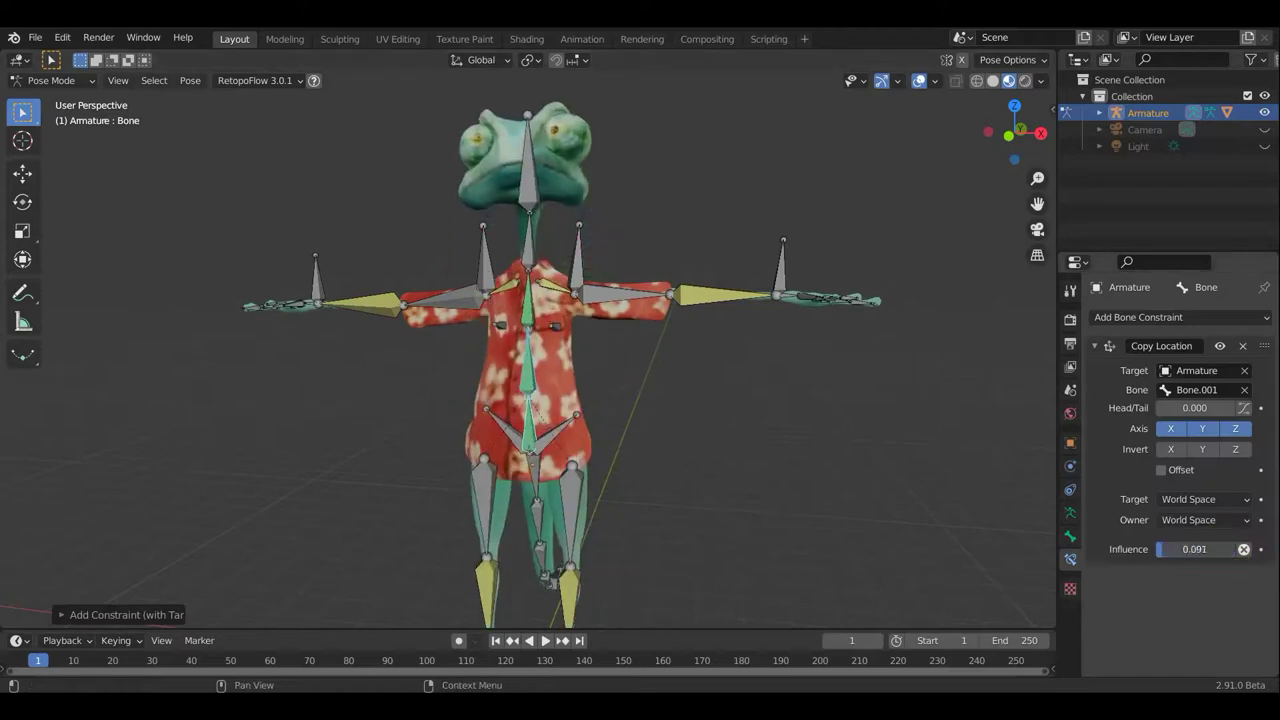
pyautogui.moveTo(1167, 549); pyautogui.dragTo(1163, 549)
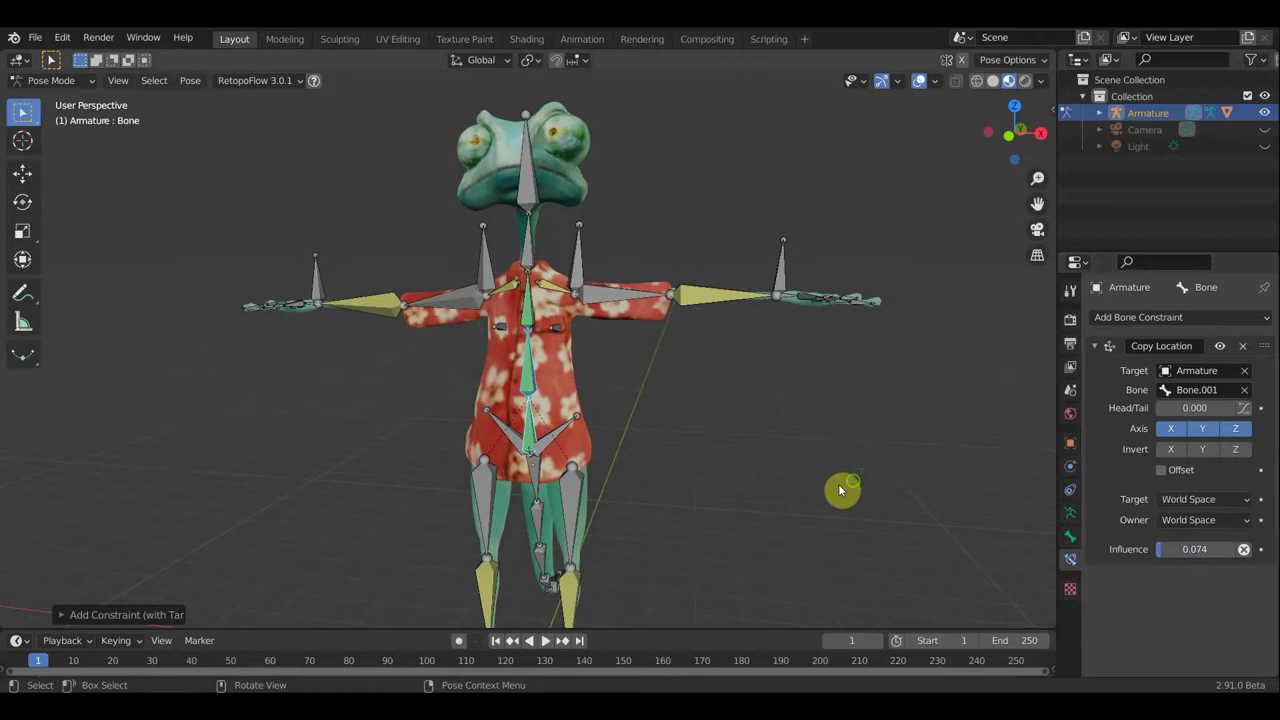
# Rotate the root bone Bone to tilt the head, and open the constraint's Target space options
pyautogui.moveTo(840, 490)
pyautogui.mouseDown(button='middle')
pyautogui.moveTo(709, 486)
pyautogui.moveTo(520, 429)
pyautogui.mouseUp(button='middle')
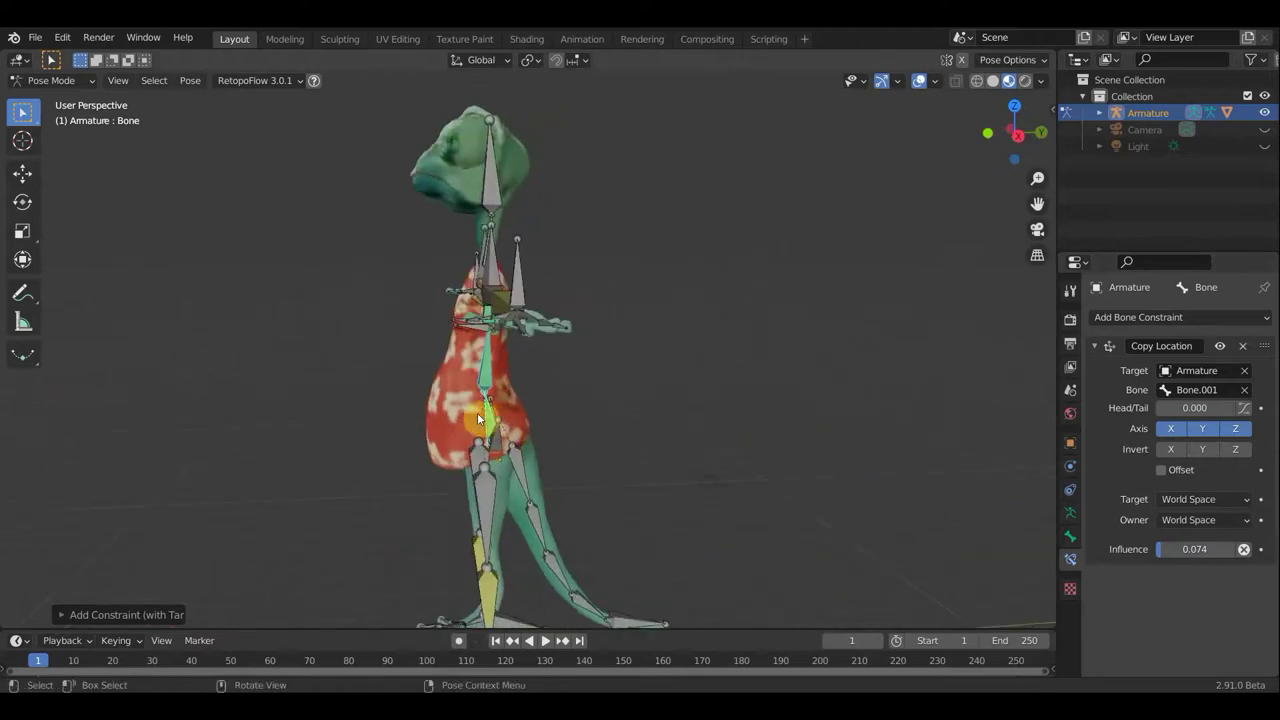
pyautogui.click(549, 411)
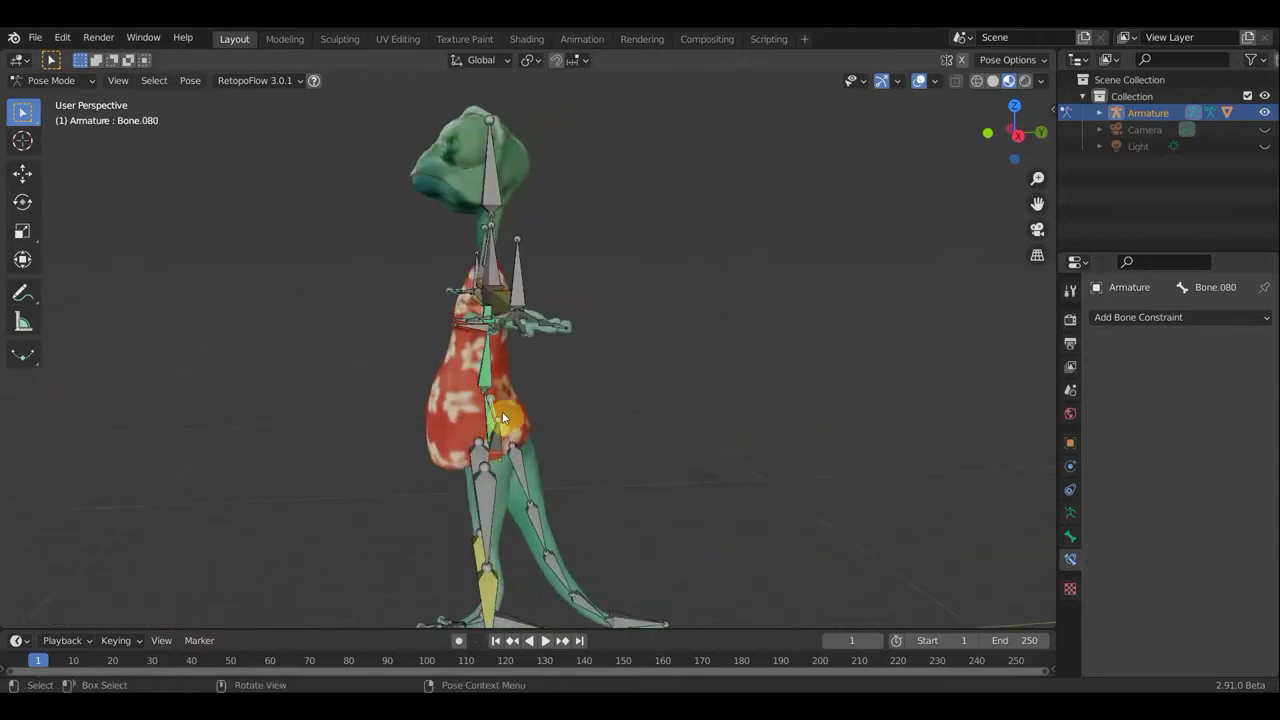
pyautogui.click(600, 428)
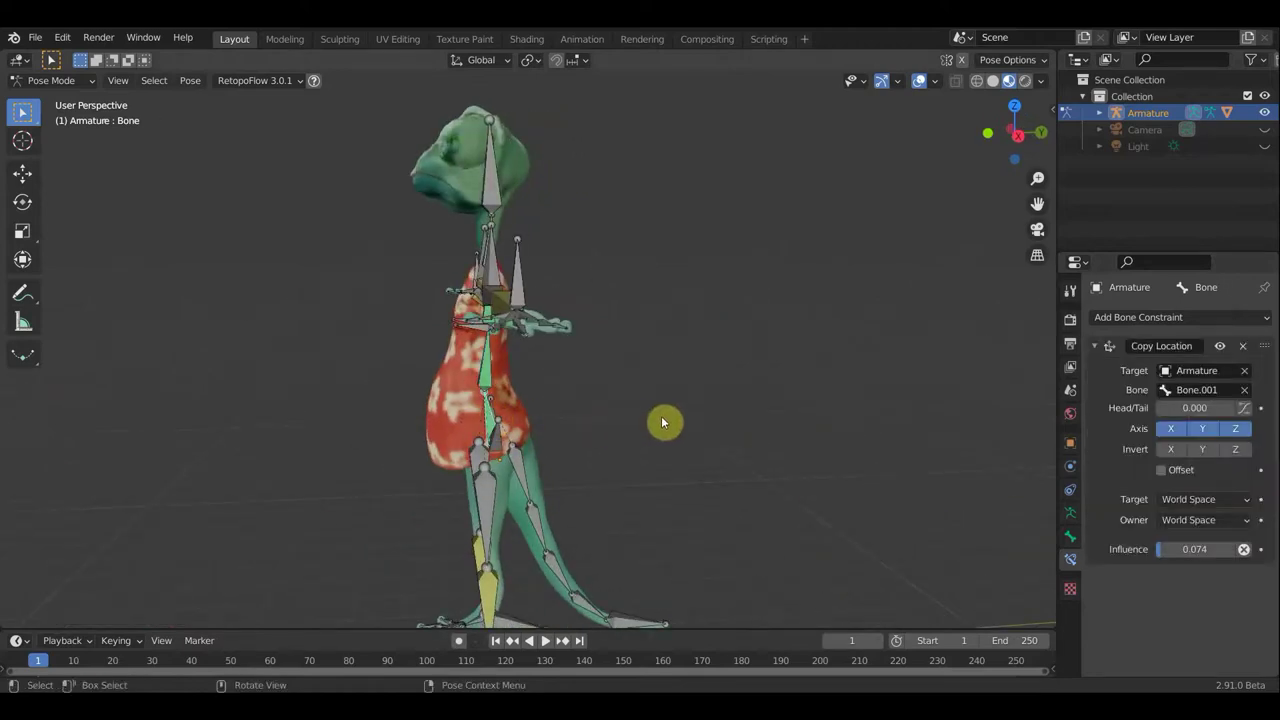
pyautogui.press('r')
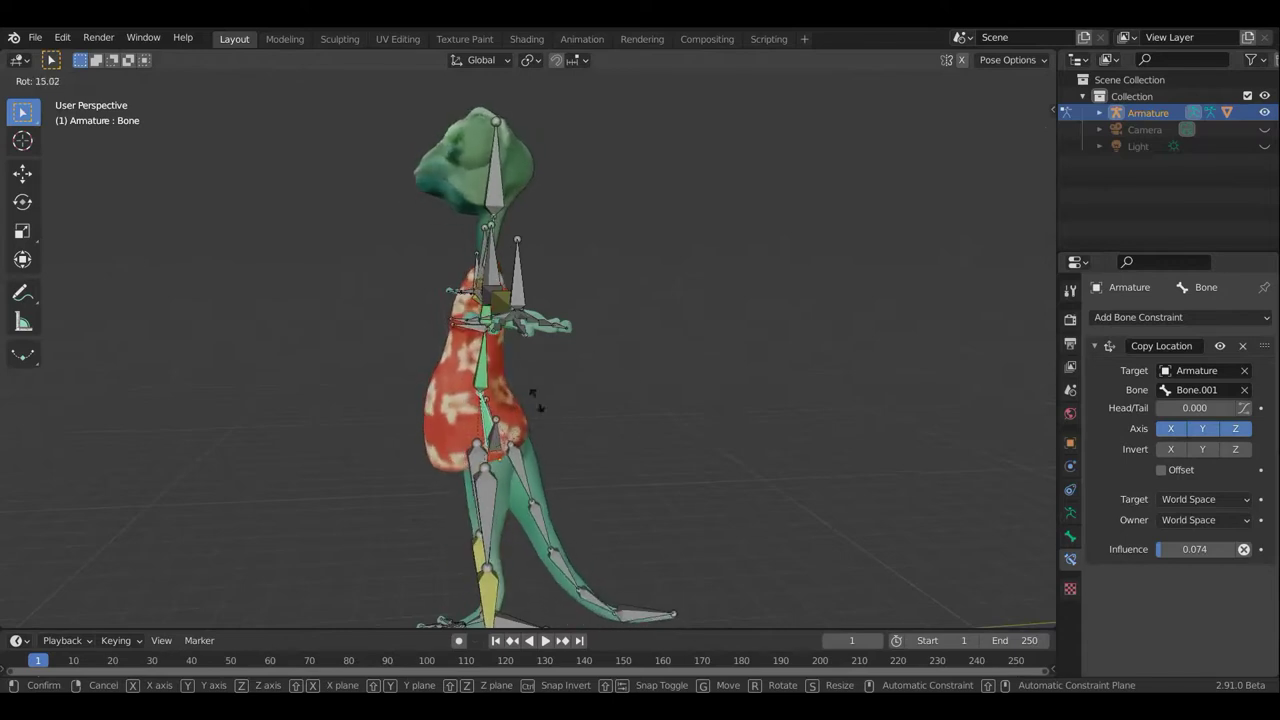
pyautogui.click(585, 440)
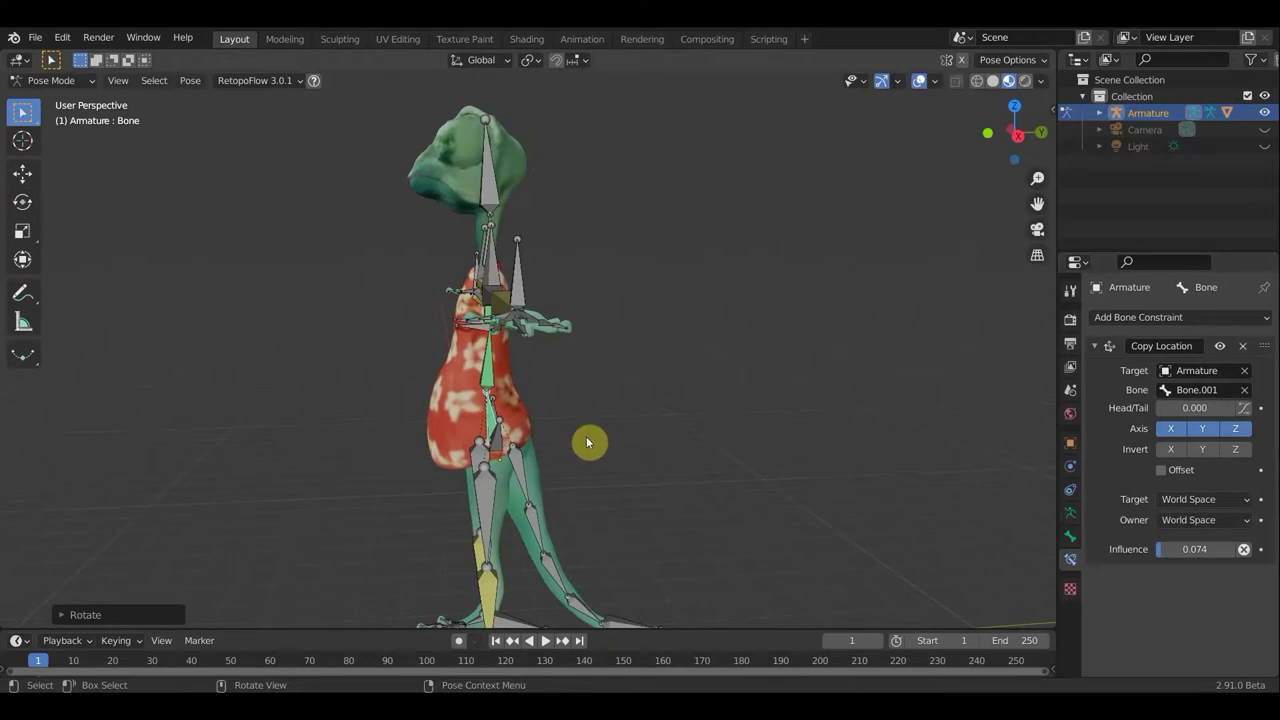
pyautogui.click(1246, 500)
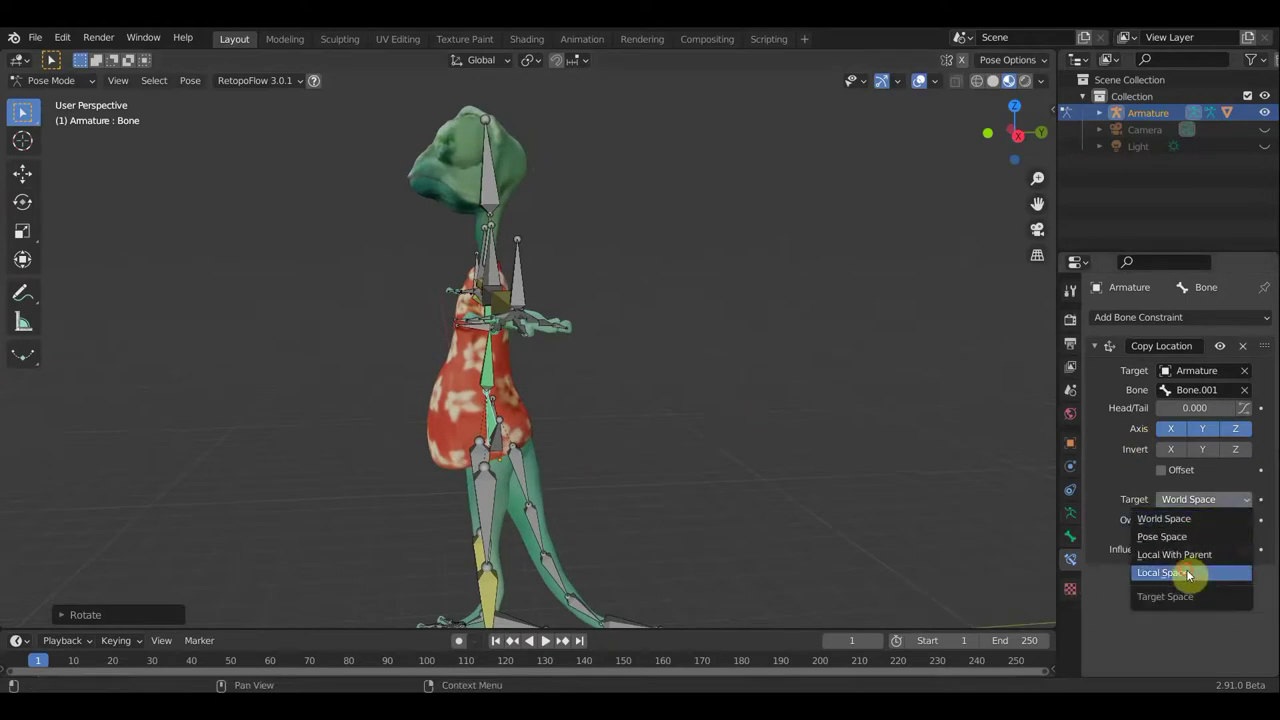
# Set the Copy Location constraint's target and owner spaces to Local Space
pyautogui.click(1188, 573)
pyautogui.click(1246, 519)
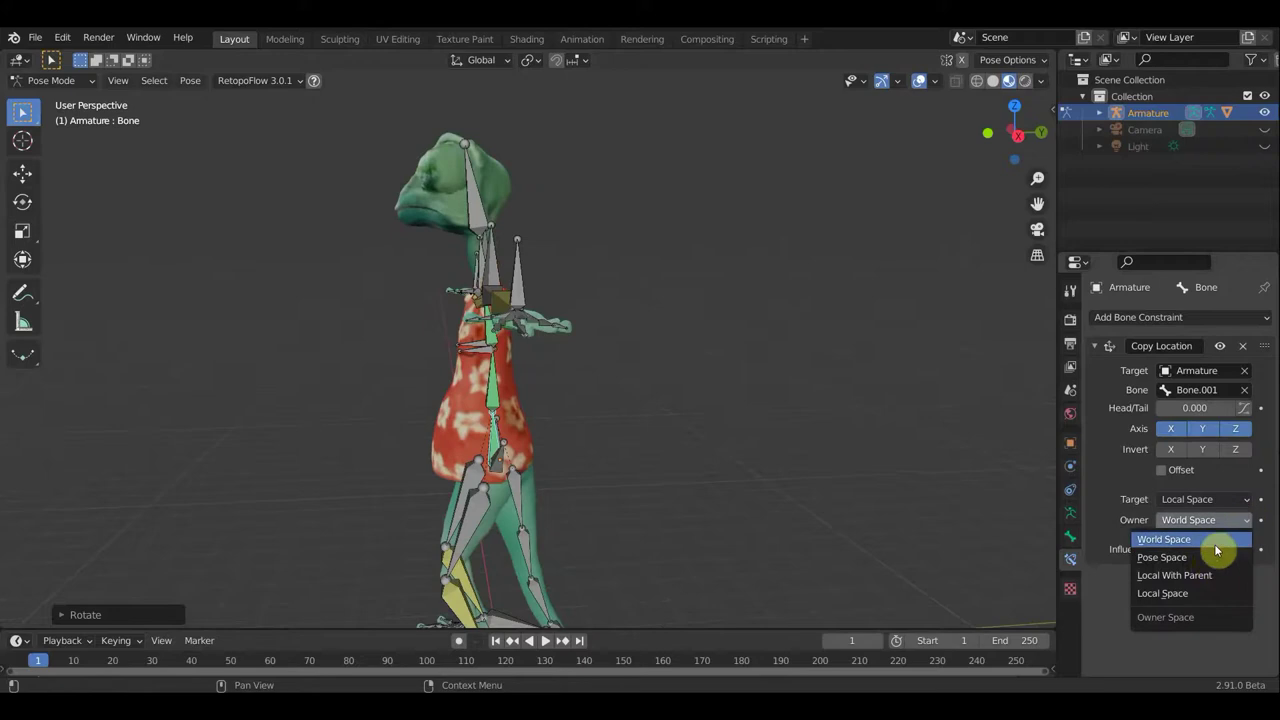
pyautogui.click(1180, 593)
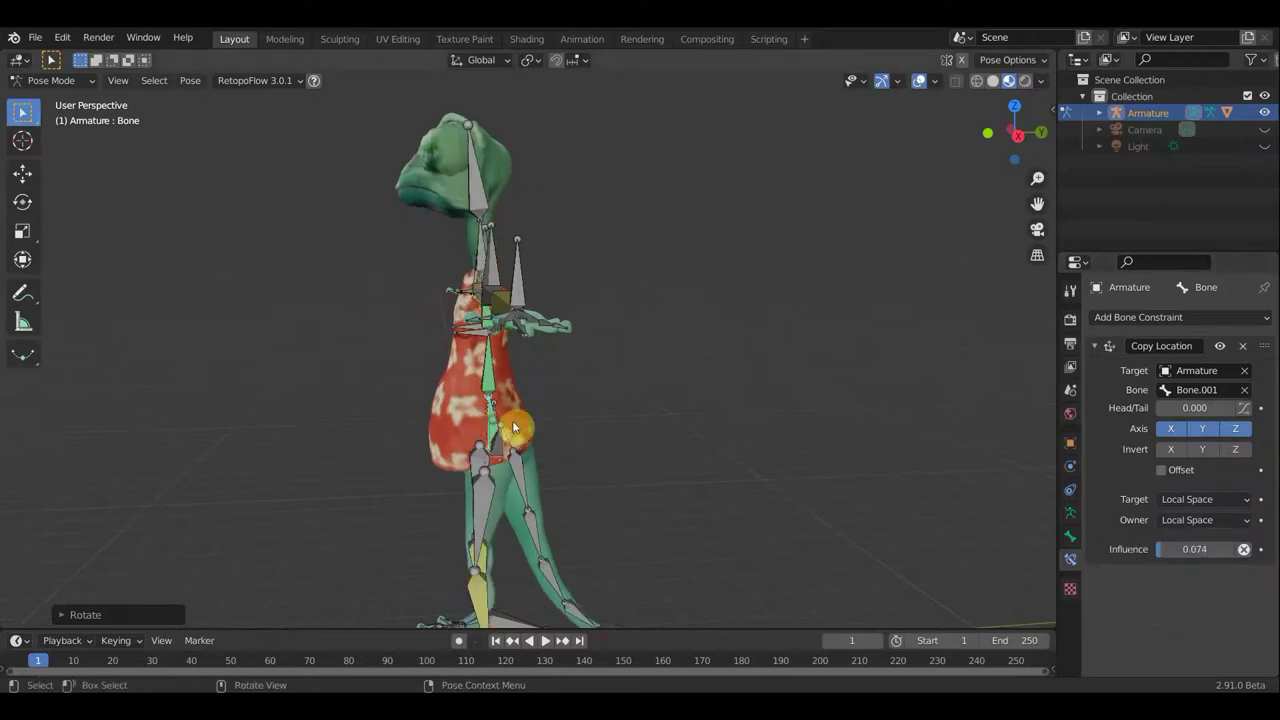
# Reselect the constrained bone and test-rotate it to check the constraint's effect
pyautogui.click(581, 421)
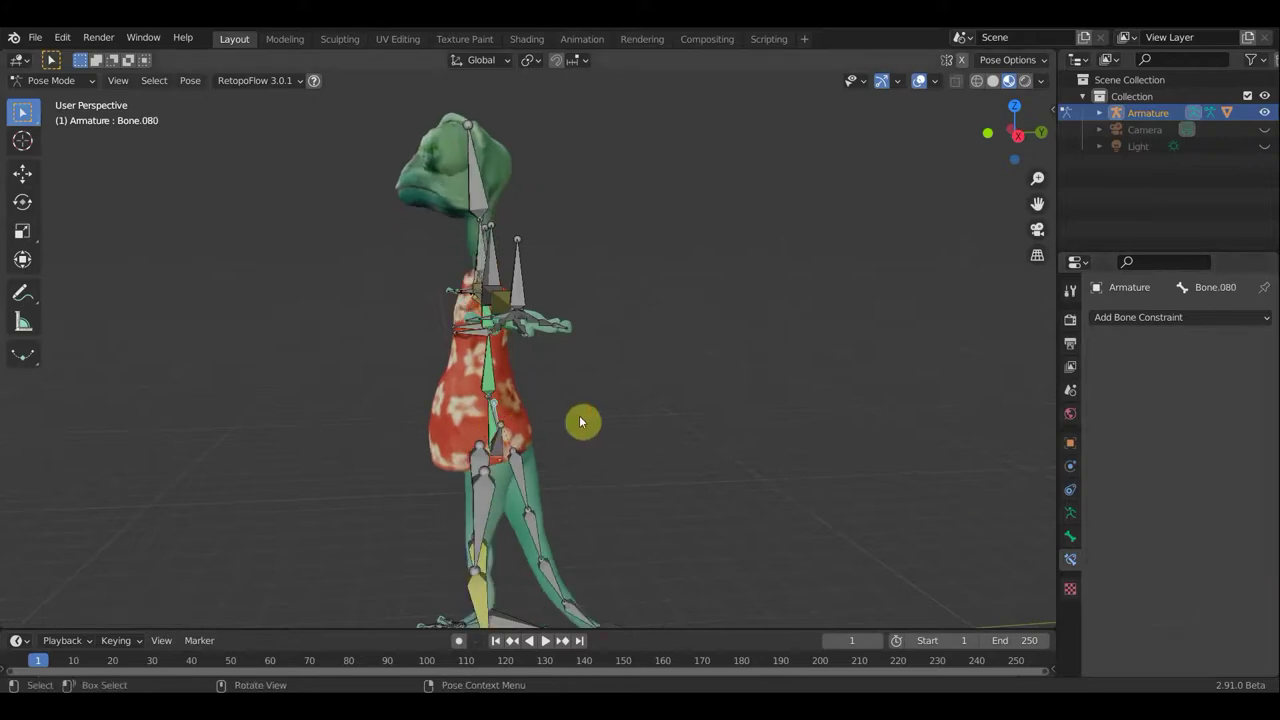
pyautogui.click(515, 428)
pyautogui.press('r')
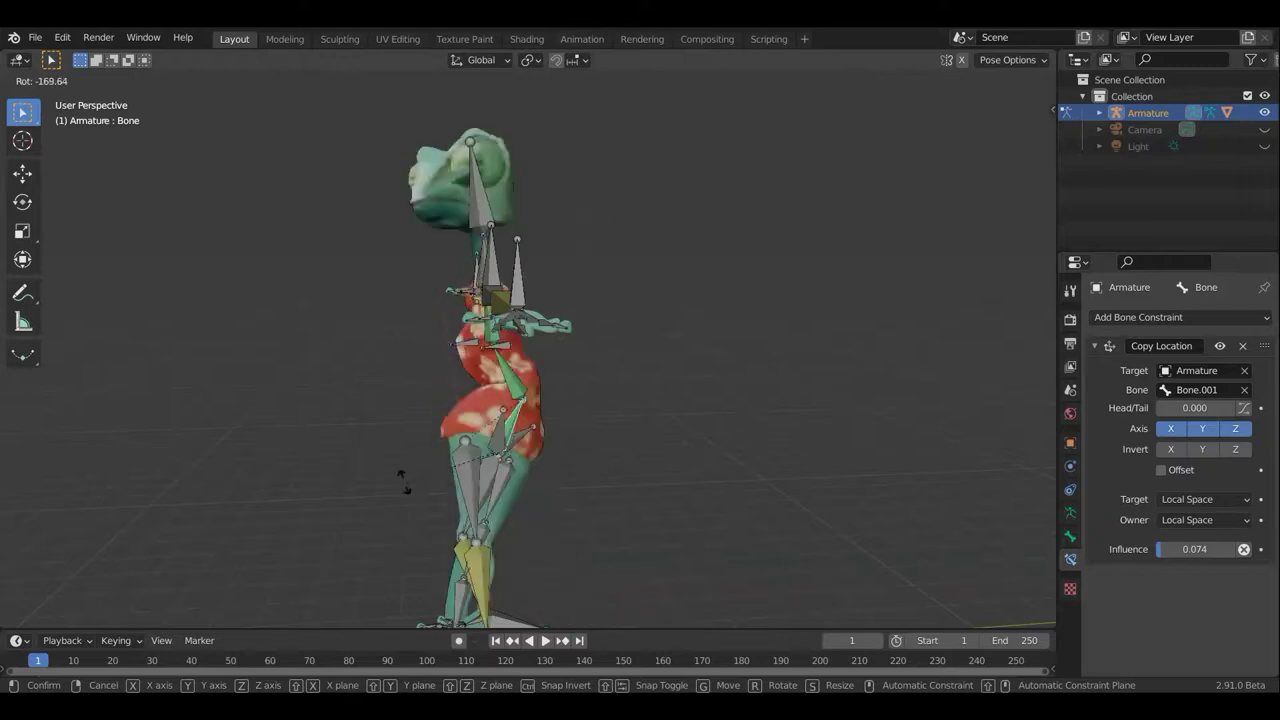
pyautogui.click(596, 484)
pyautogui.moveTo(600, 488)
pyautogui.mouseDown(button='middle')
pyautogui.moveTo(800, 495)
pyautogui.moveTo(782, 472)
pyautogui.moveTo(784, 574)
pyautogui.moveTo(780, 80)
pyautogui.moveTo(784, 95)
pyautogui.mouseUp(button='middle')
pyautogui.moveTo(776, 166)
pyautogui.mouseDown(button='middle')
pyautogui.moveTo(811, 157)
pyautogui.moveTo(806, 171)
pyautogui.mouseUp(button='middle')
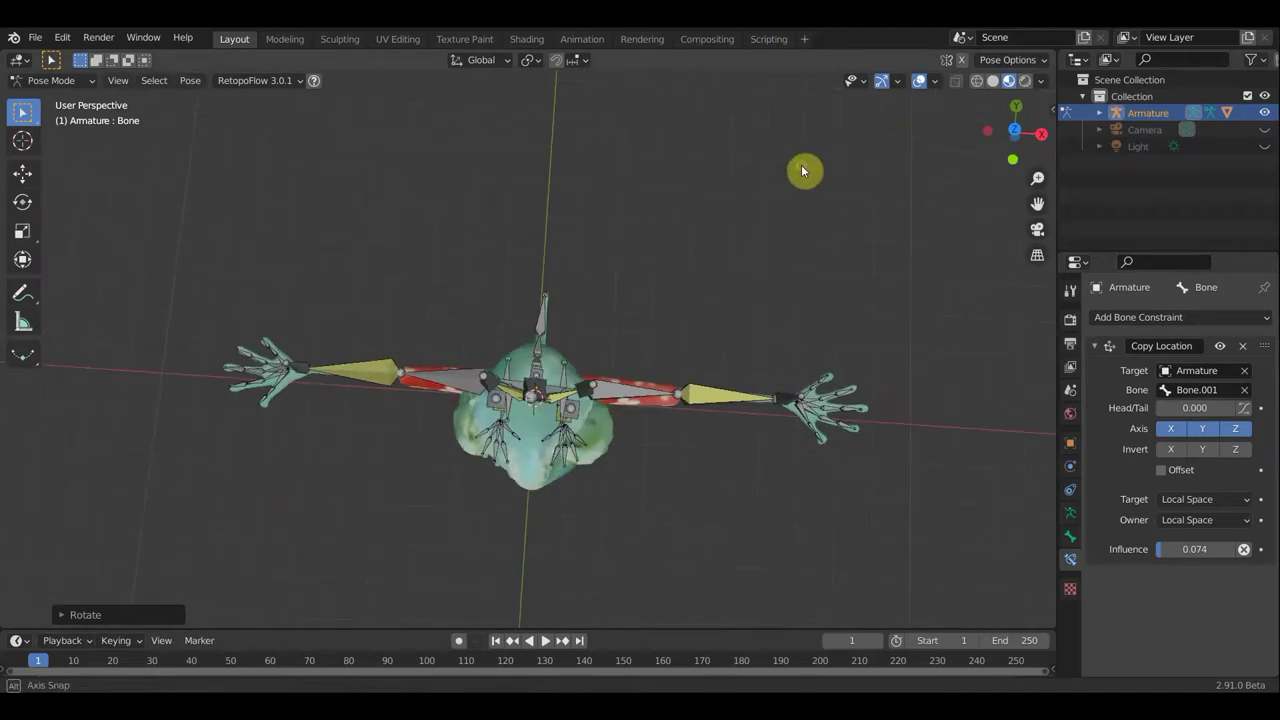
# Tilt the head bone with further test rotations, inspecting the result from several angles
pyautogui.press('r')
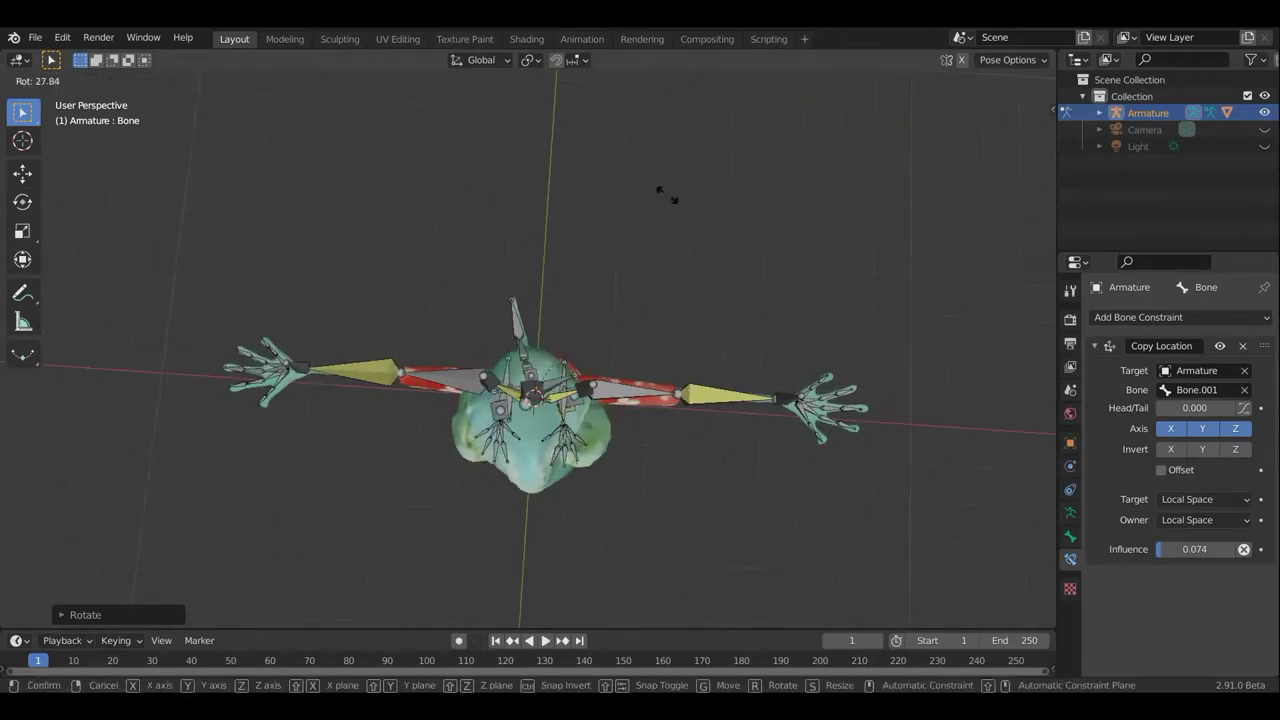
pyautogui.click(640, 202)
pyautogui.moveTo(640, 202)
pyautogui.mouseDown(button='middle')
pyautogui.moveTo(611, 134)
pyautogui.moveTo(651, 614)
pyautogui.moveTo(658, 104)
pyautogui.moveTo(666, 277)
pyautogui.moveTo(700, 65)
pyautogui.mouseUp(button='middle')
pyautogui.moveTo(688, 562)
pyautogui.mouseDown(button='middle')
pyautogui.moveTo(744, 529)
pyautogui.moveTo(534, 563)
pyautogui.moveTo(517, 552)
pyautogui.moveTo(541, 560)
pyautogui.mouseUp(button='middle')
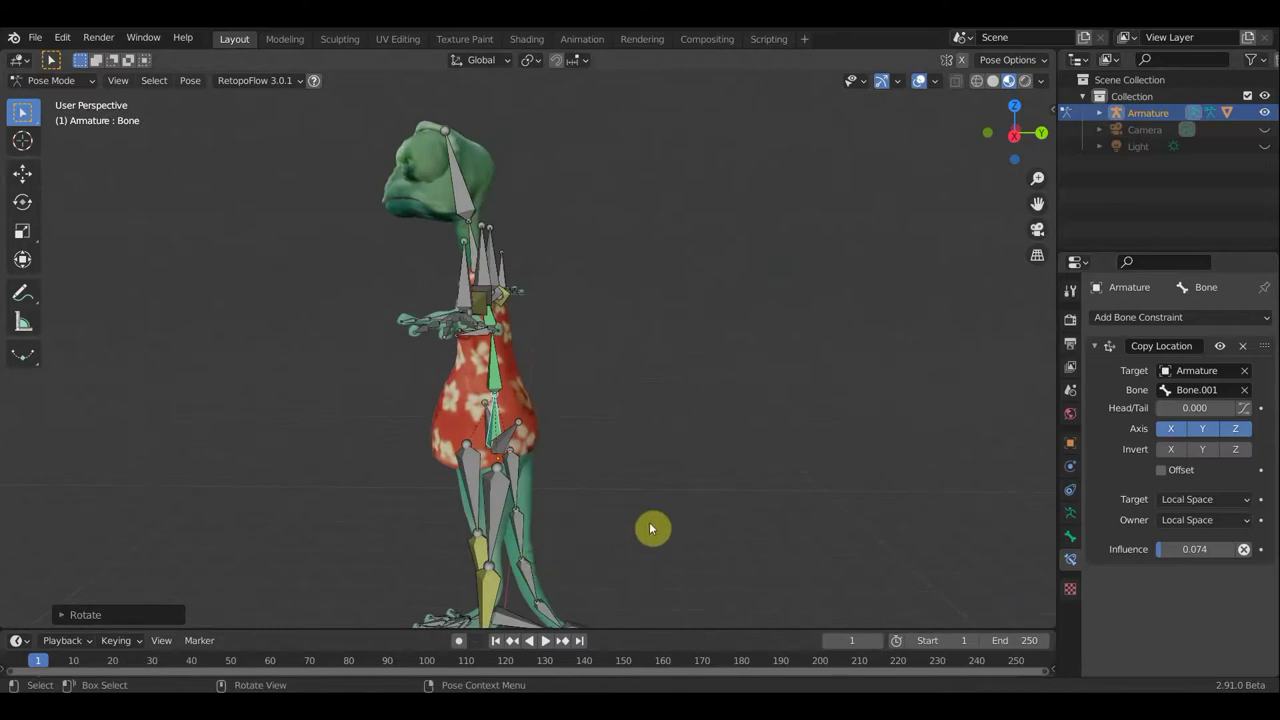
pyautogui.press('r')
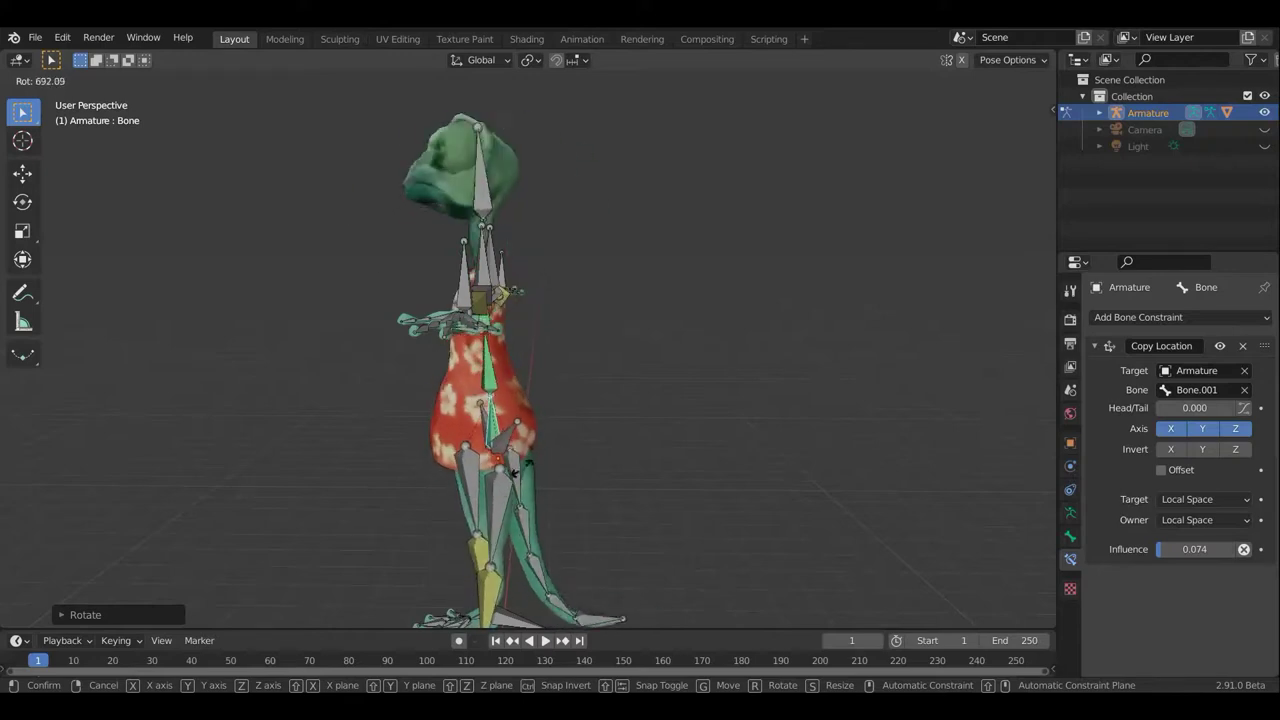
pyautogui.click(606, 480)
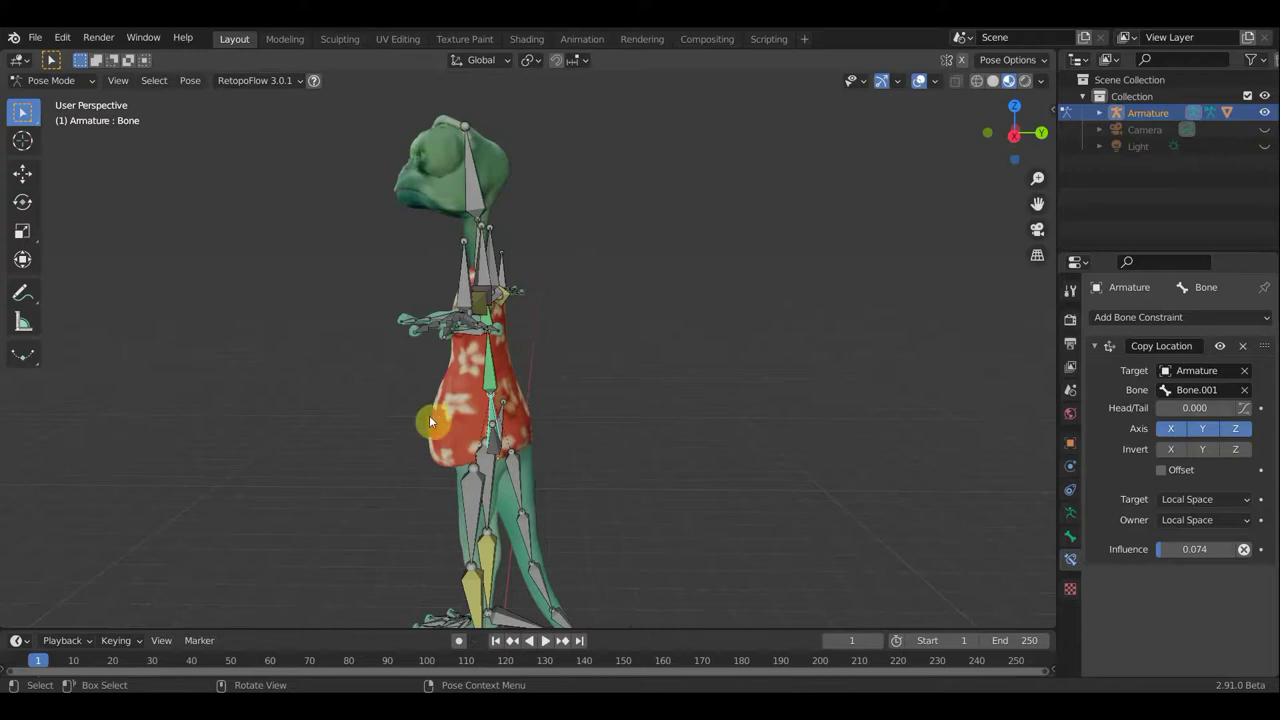
pyautogui.moveTo(505, 431)
pyautogui.mouseDown(button='middle')
pyautogui.moveTo(590, 440)
pyautogui.moveTo(685, 426)
pyautogui.mouseUp(button='middle')
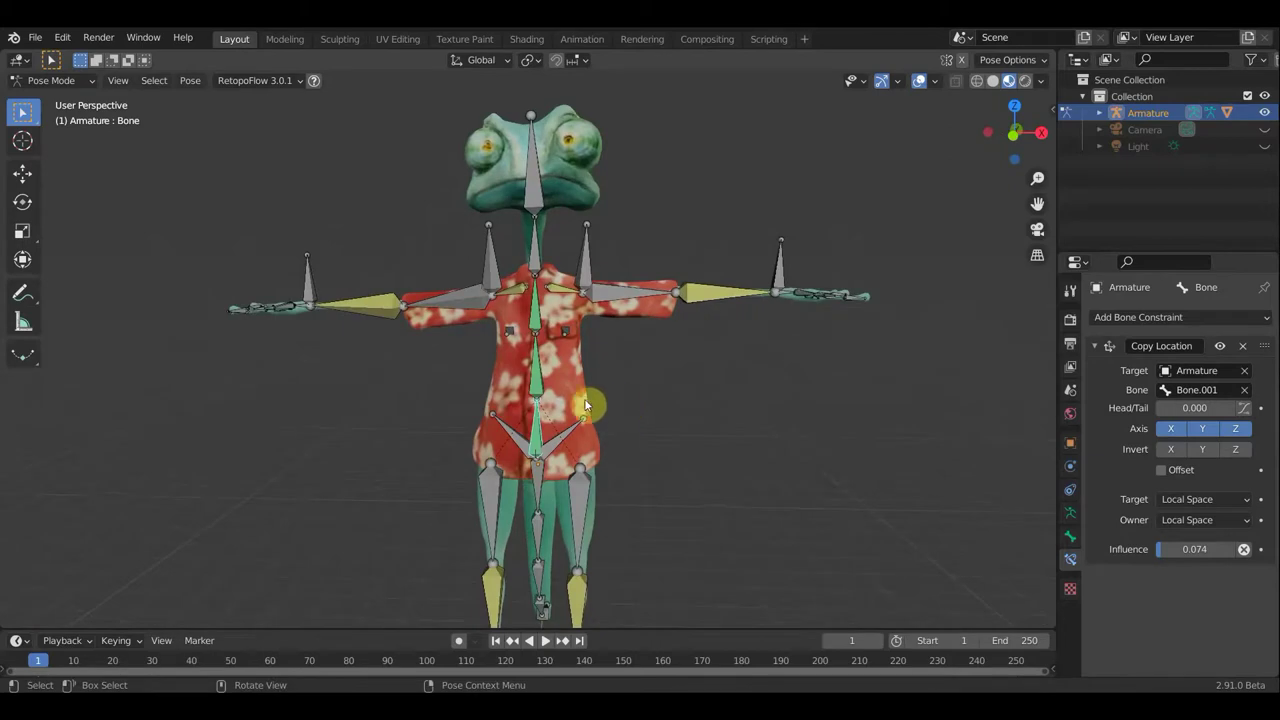
pyautogui.click(540, 435)
pyautogui.press('g')
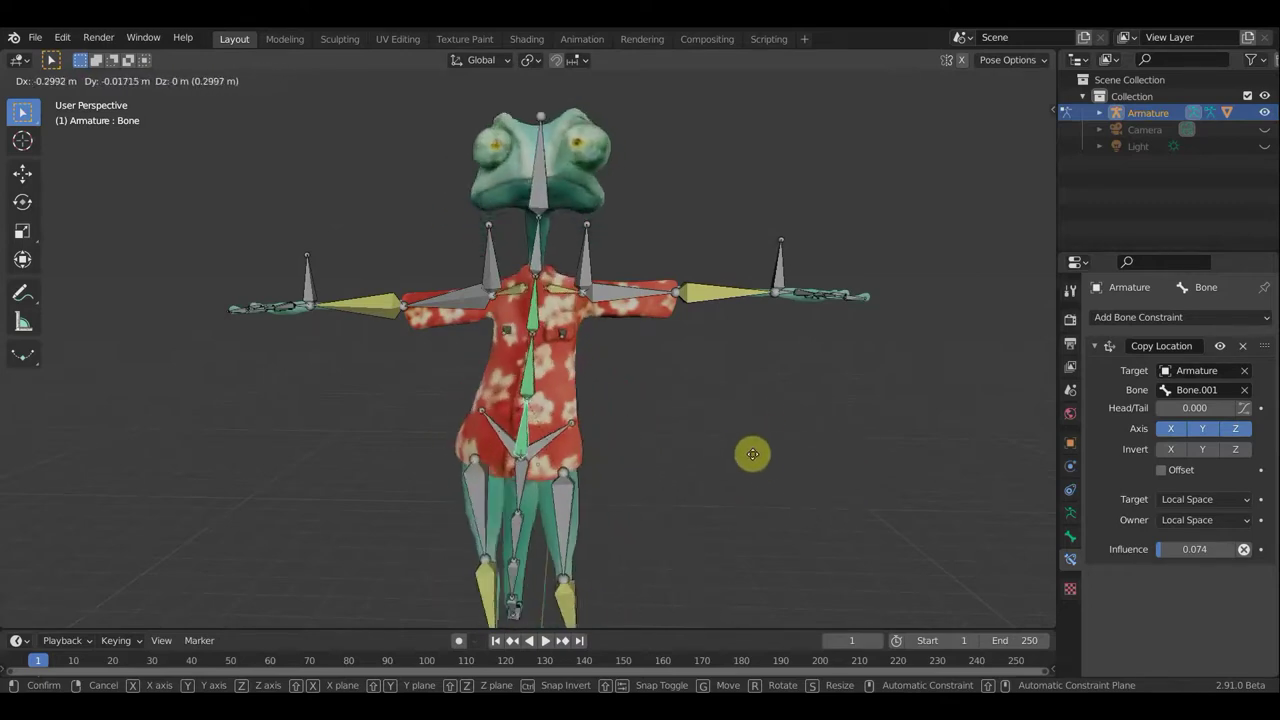
pyautogui.click(762, 468)
pyautogui.hotkey('ctrl', 'z')
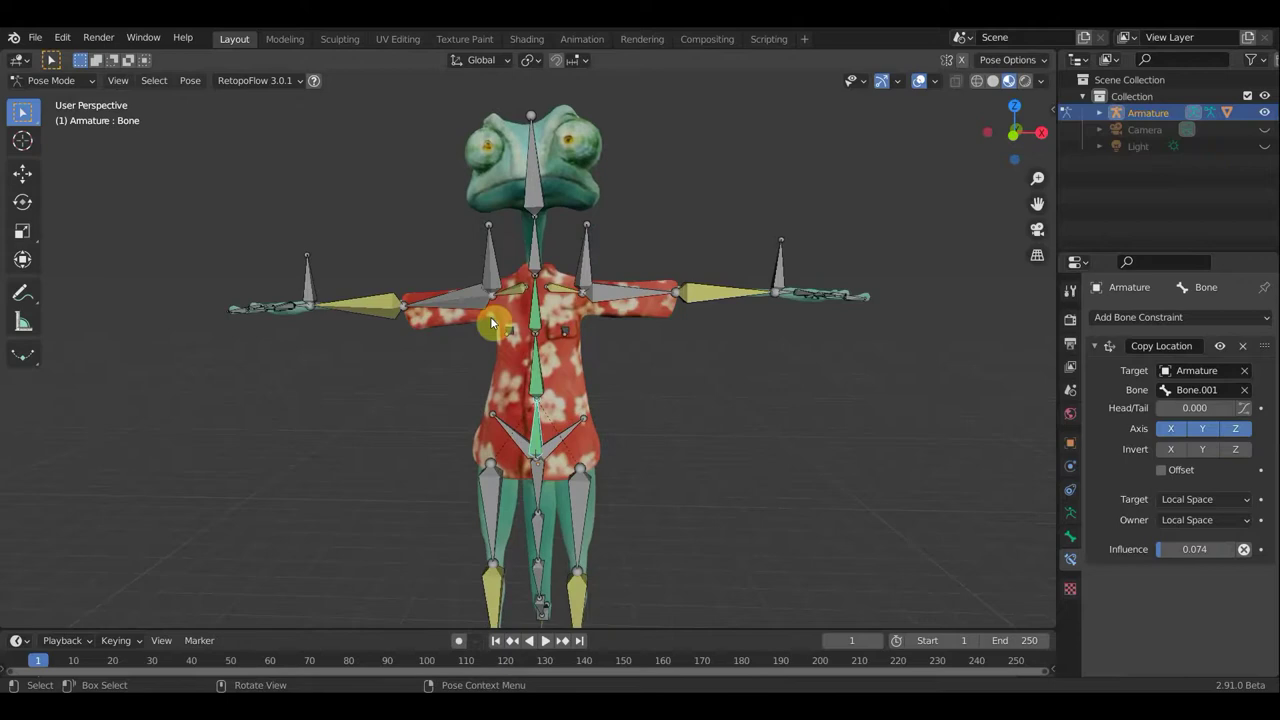
pyautogui.scroll(1, 490, 316)
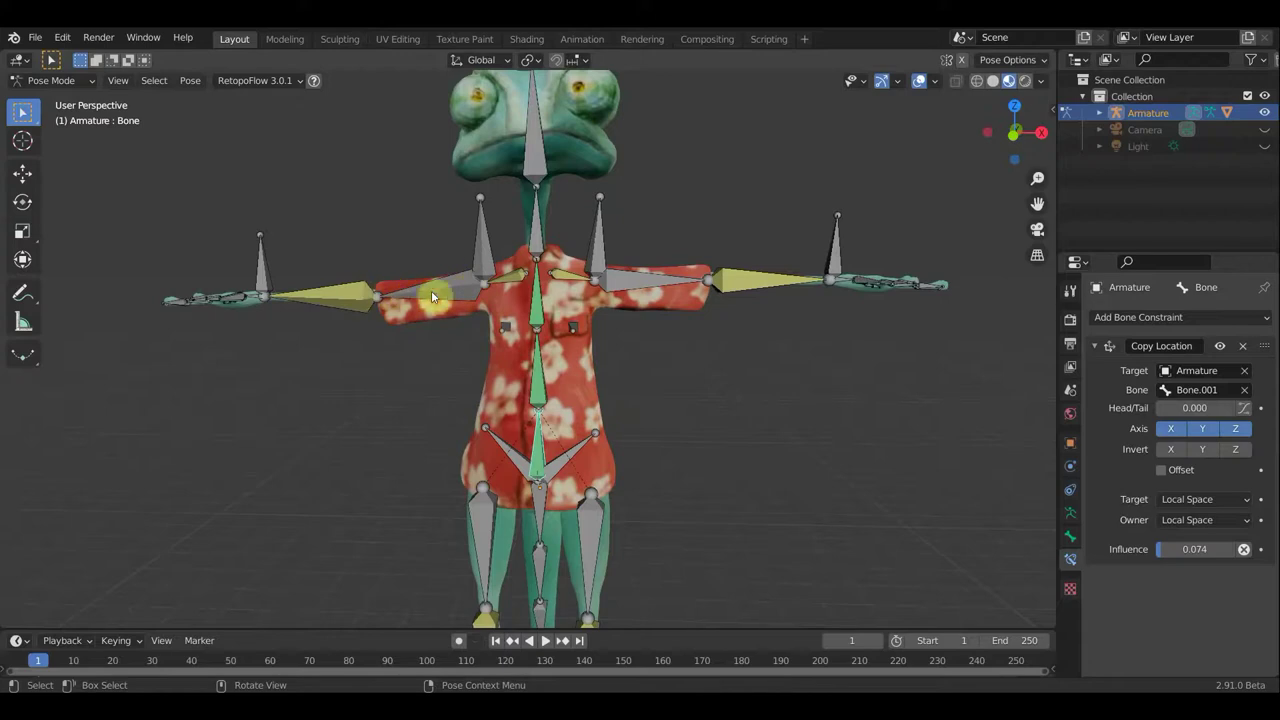
pyautogui.click(262, 275)
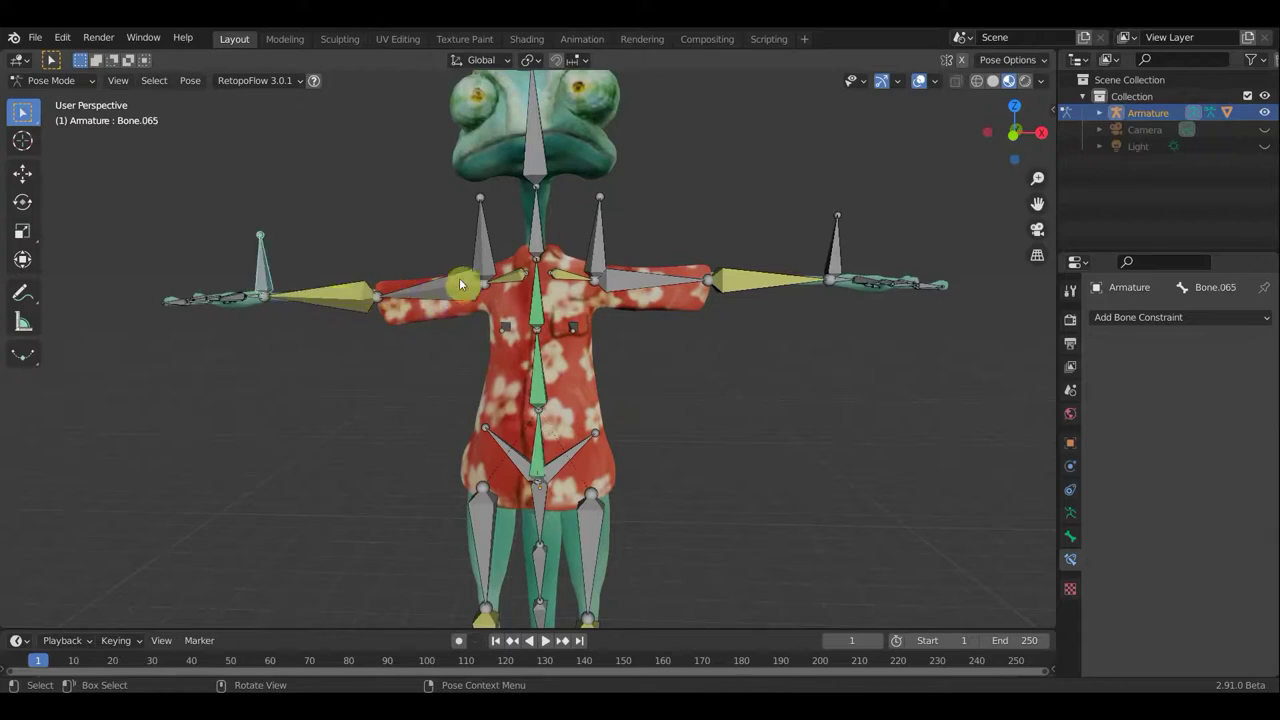
# Add an Inverse Kinematics constraint to upper-arm Bone.047 targeting Bone.048
pyautogui.keyDown('shift'); pyautogui.click(345, 293); pyautogui.keyUp('shift')
pyautogui.hotkey('shift', 'i')
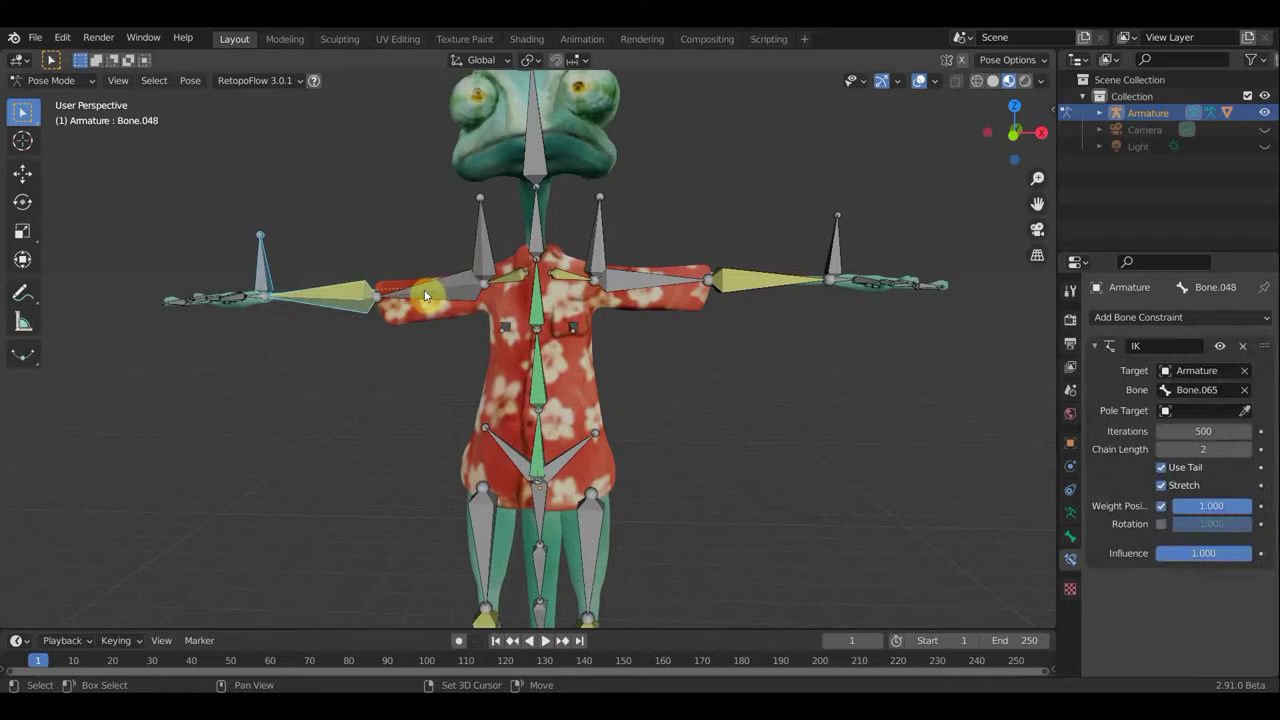
pyautogui.click(496, 294)
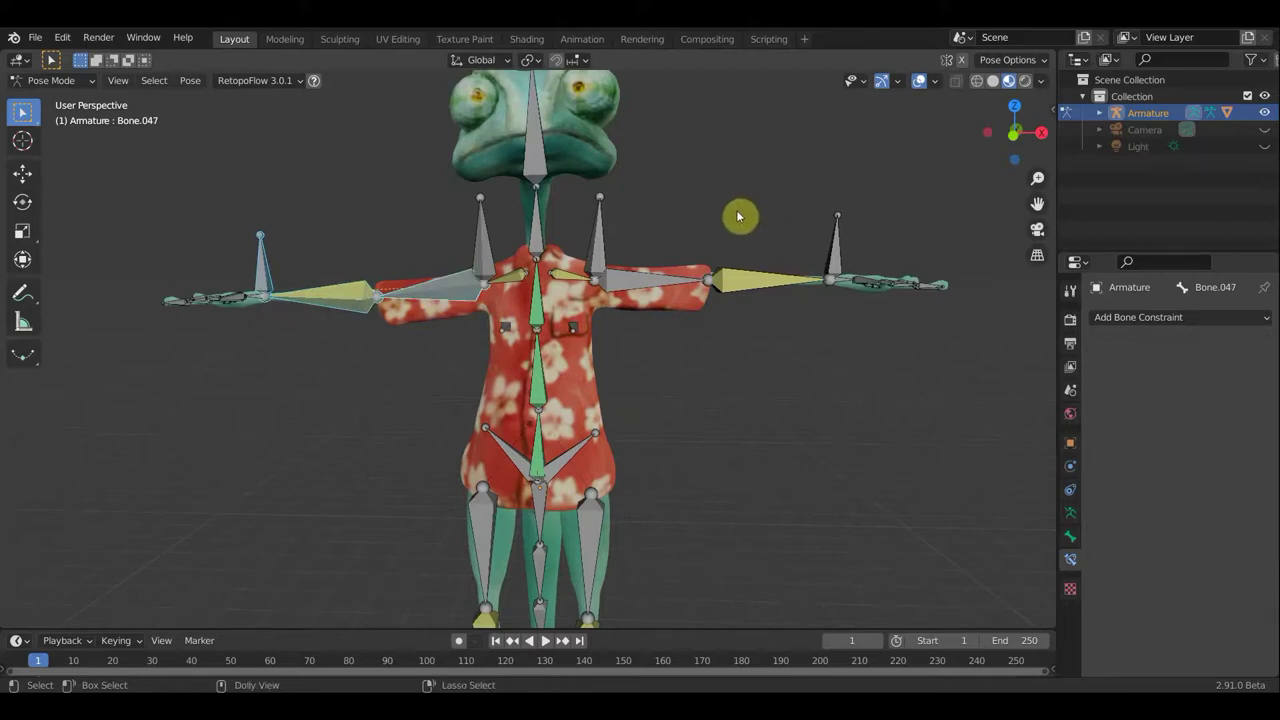
pyautogui.hotkey('ctrl', 'shift', 'c')
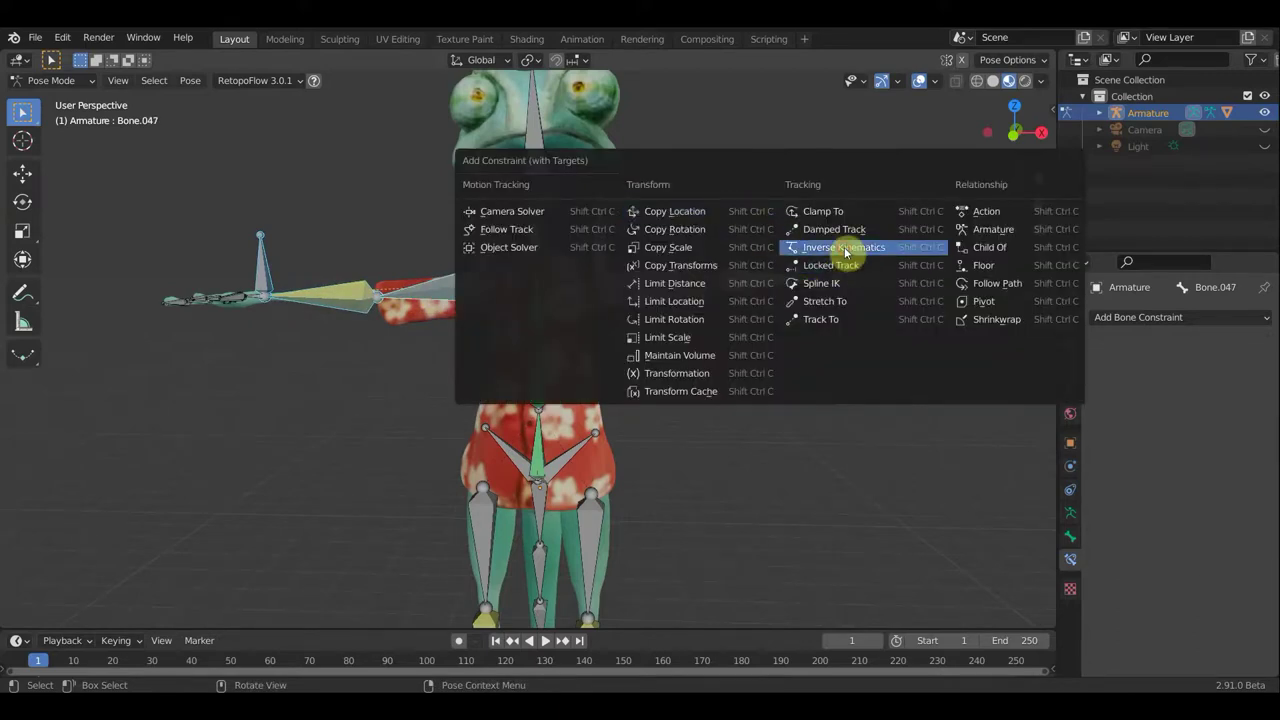
pyautogui.click(845, 248)
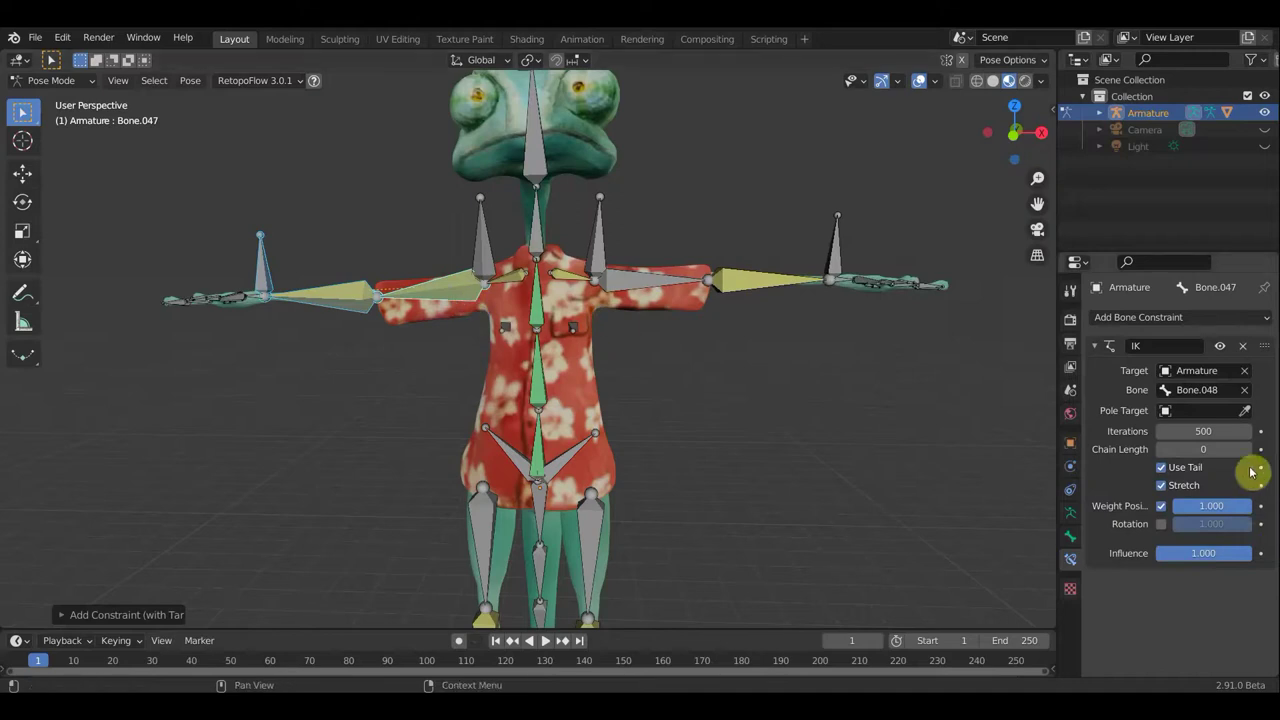
pyautogui.click(467, 287)
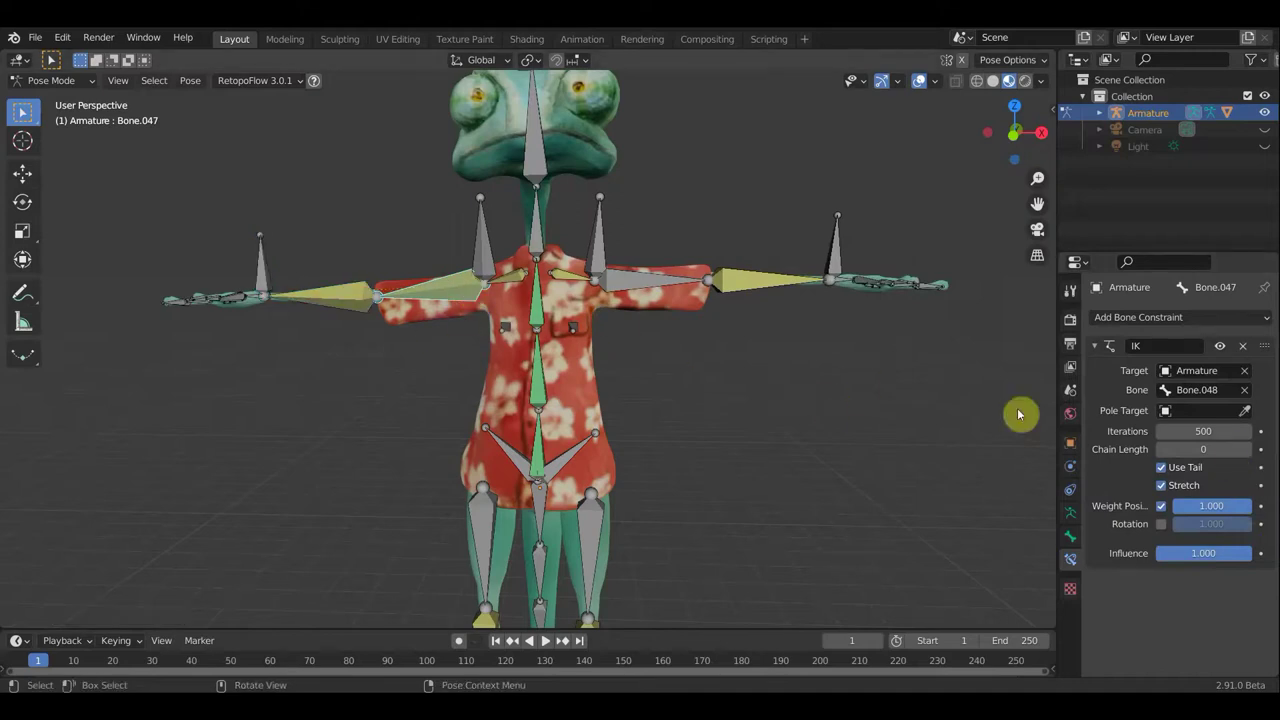
# Adjust the IK chain length and move hand IK bone Bone.065 to test the arm bend
pyautogui.click(1249, 452)
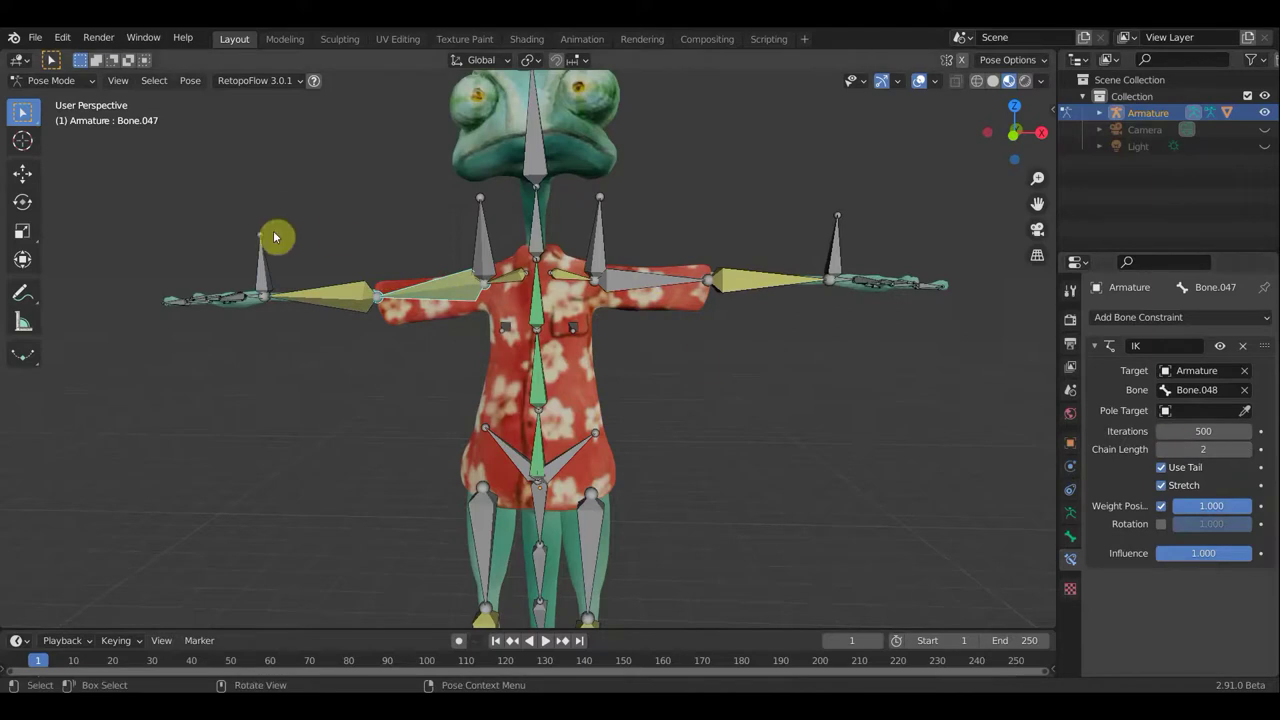
pyautogui.click(278, 259)
pyautogui.press('g')
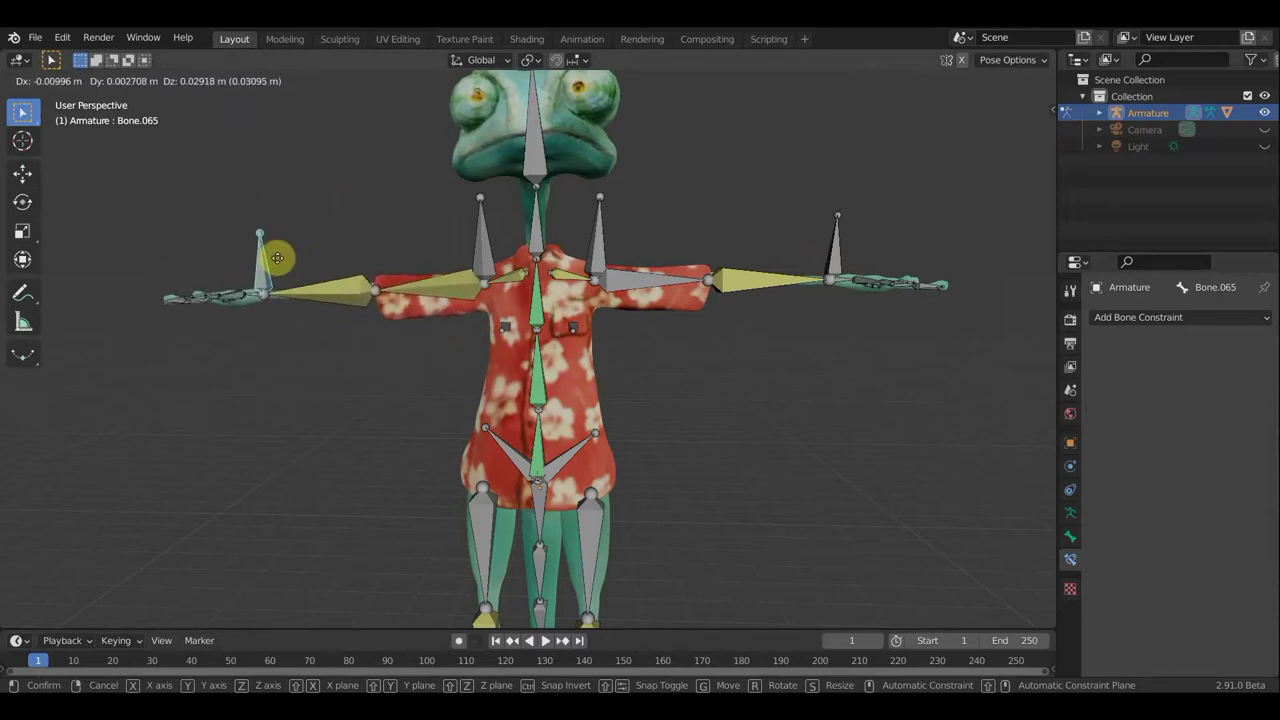
pyautogui.click(276, 258)
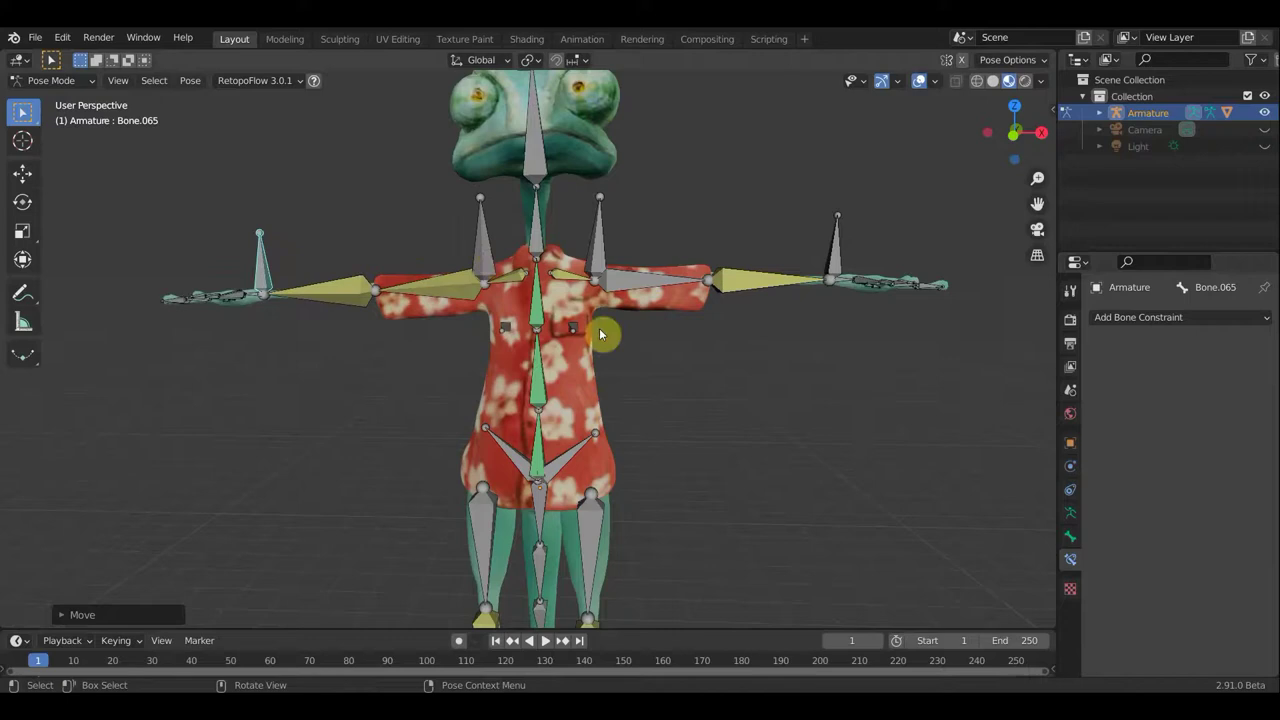
pyautogui.click(599, 328)
pyautogui.click(425, 289)
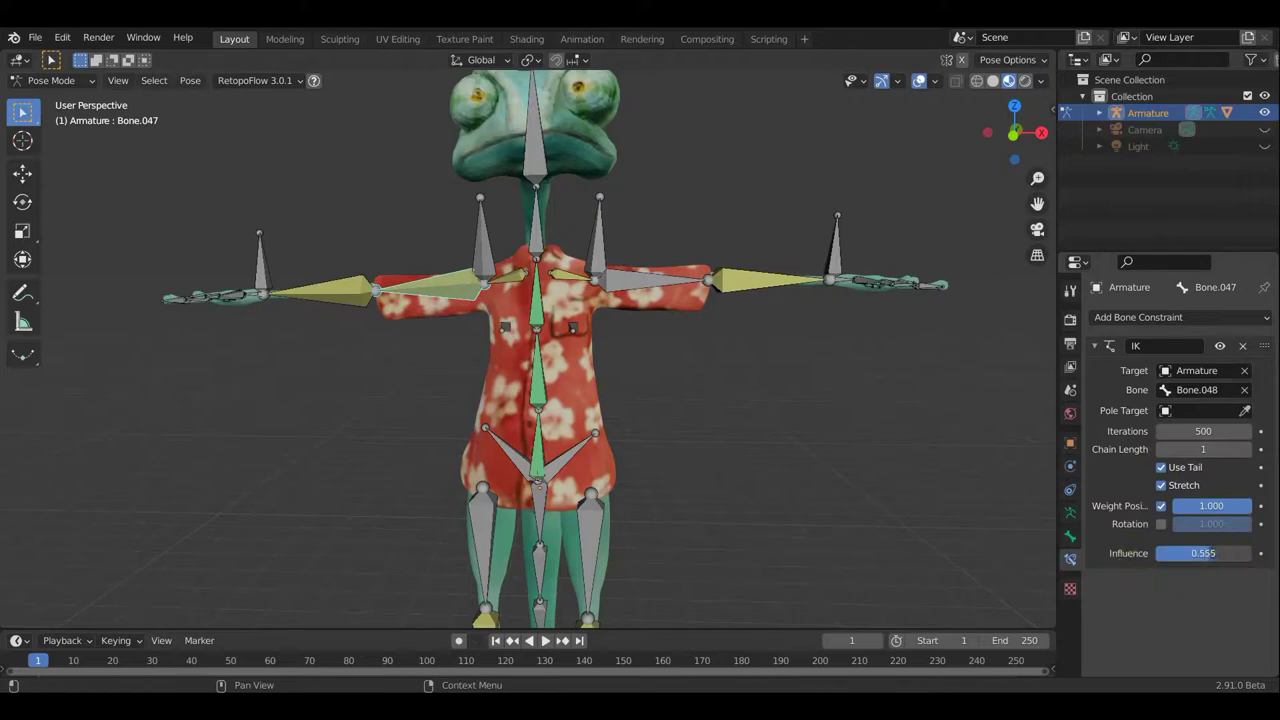
pyautogui.moveTo(1203, 553); pyautogui.dragTo(1199, 553)
pyautogui.write('0.411')
pyautogui.press('Return')
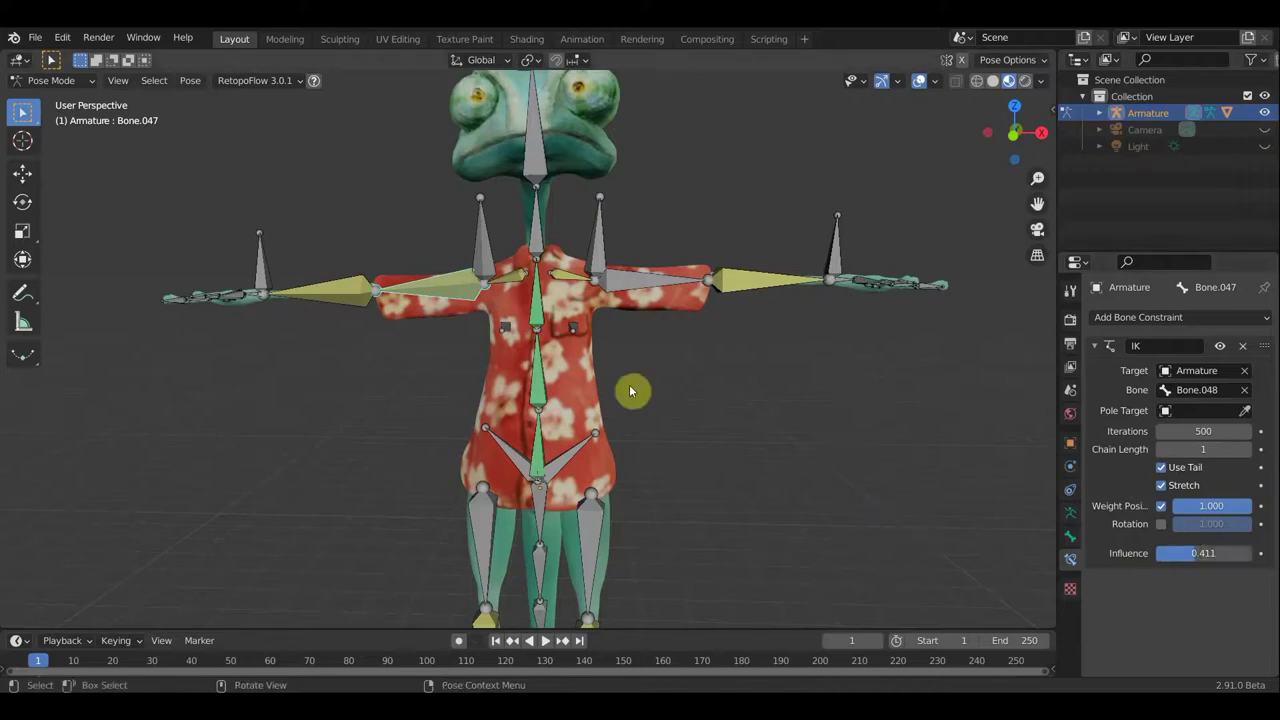
pyautogui.click(290, 295)
pyautogui.press('g')
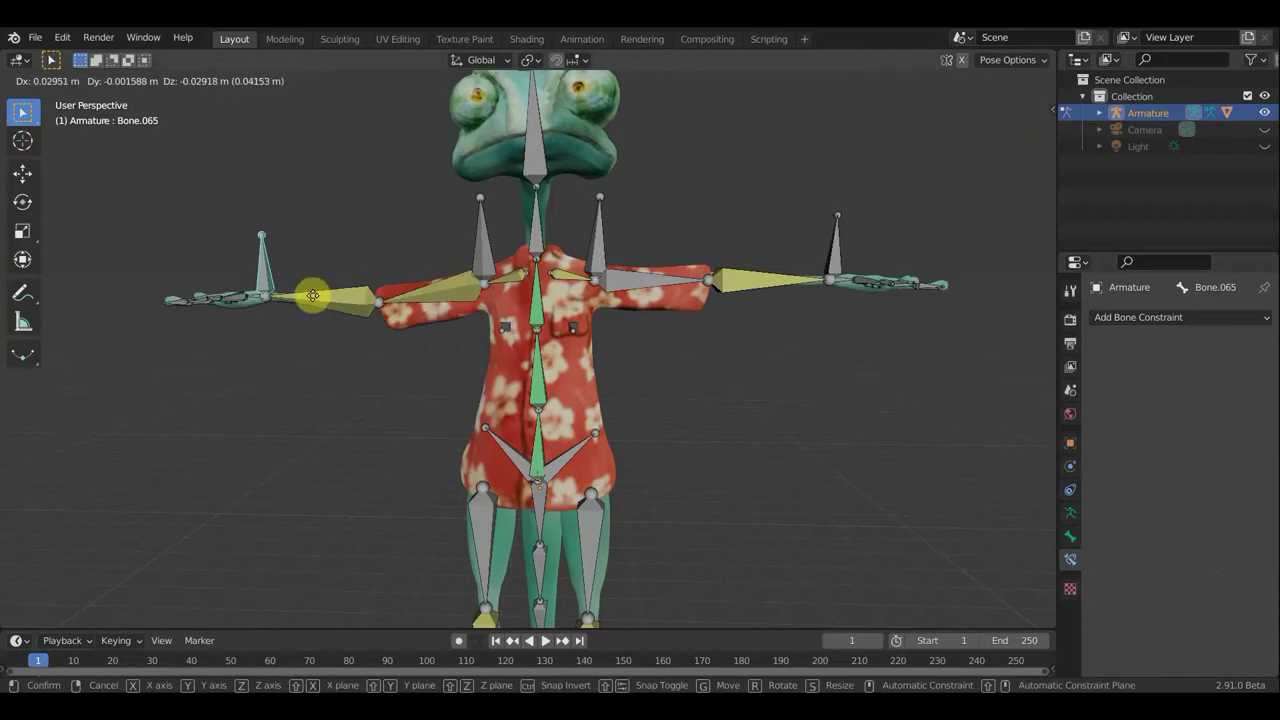
pyautogui.click(293, 278)
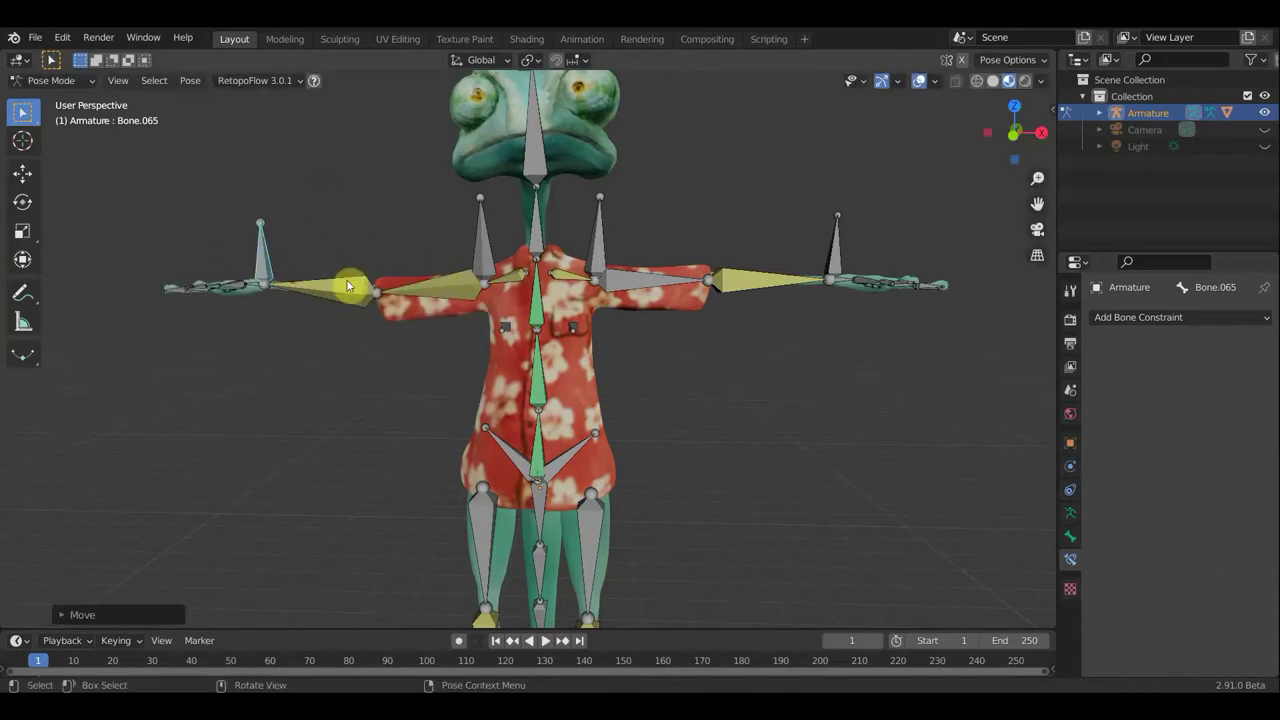
pyautogui.click(484, 262)
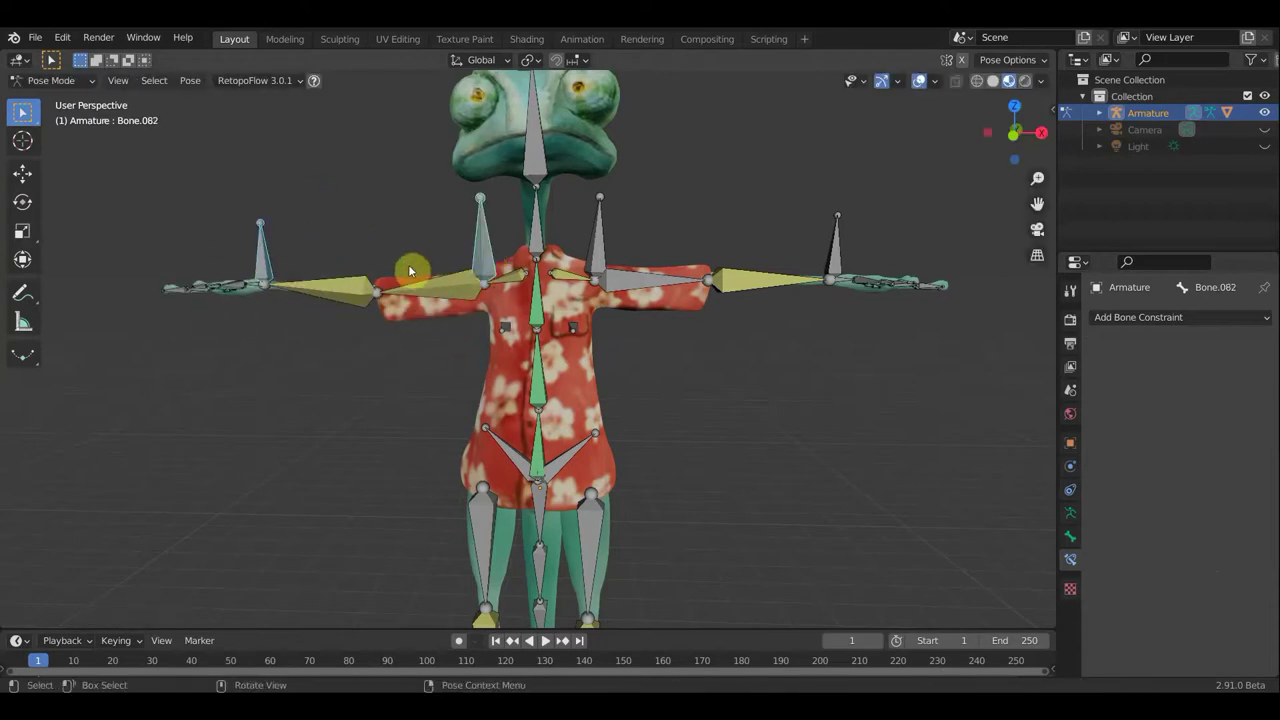
pyautogui.press('g')
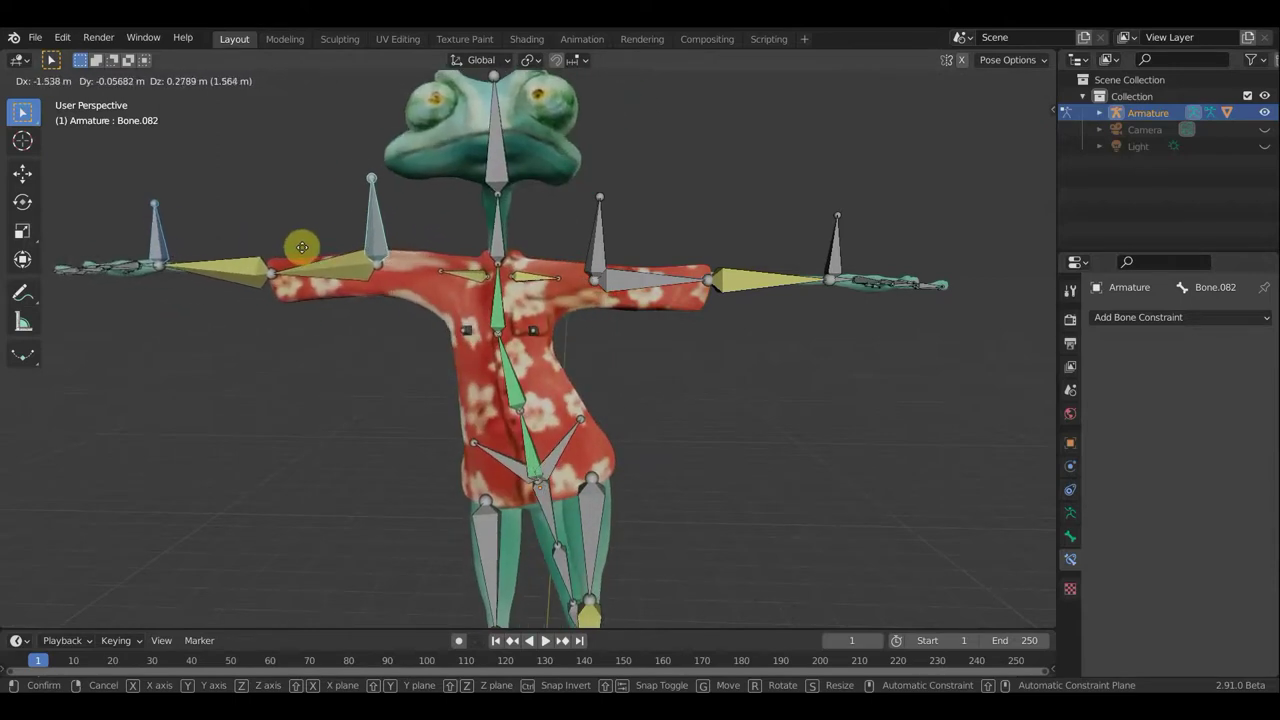
pyautogui.click(349, 263)
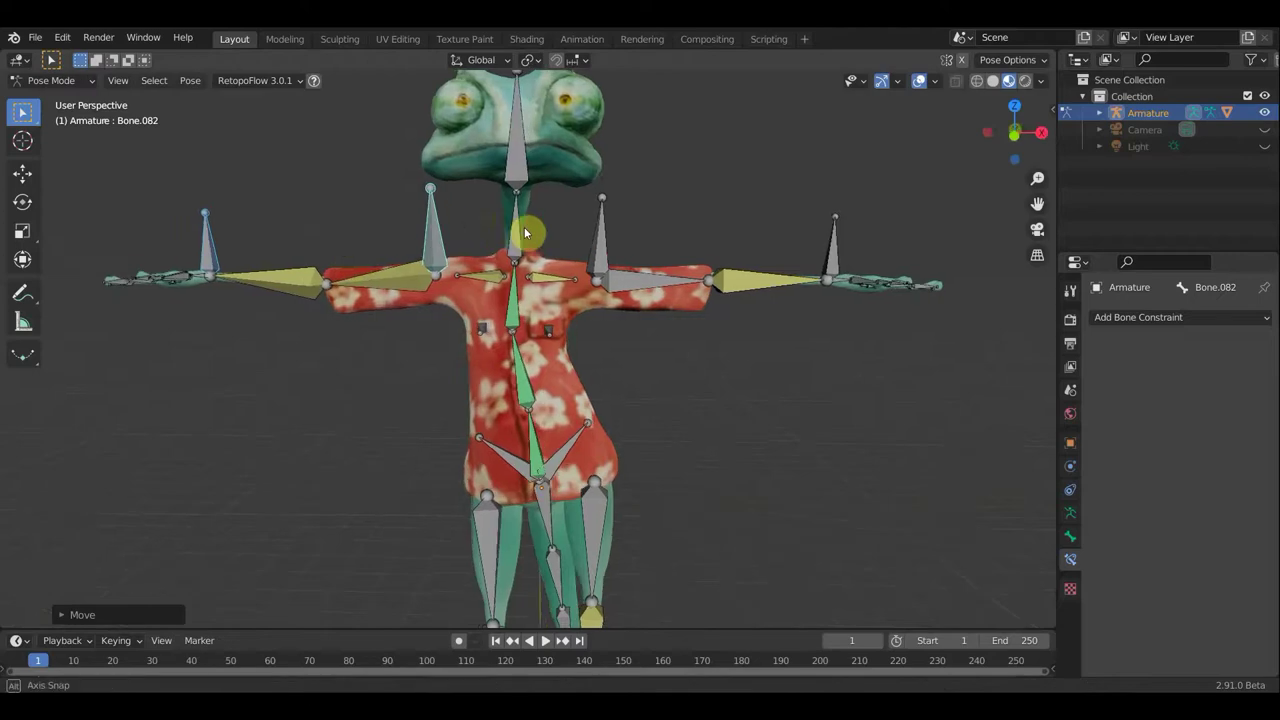
pyautogui.moveTo(529, 229)
pyautogui.mouseDown(button='middle')
pyautogui.moveTo(652, 232)
pyautogui.moveTo(566, 231)
pyautogui.mouseUp(button='middle')
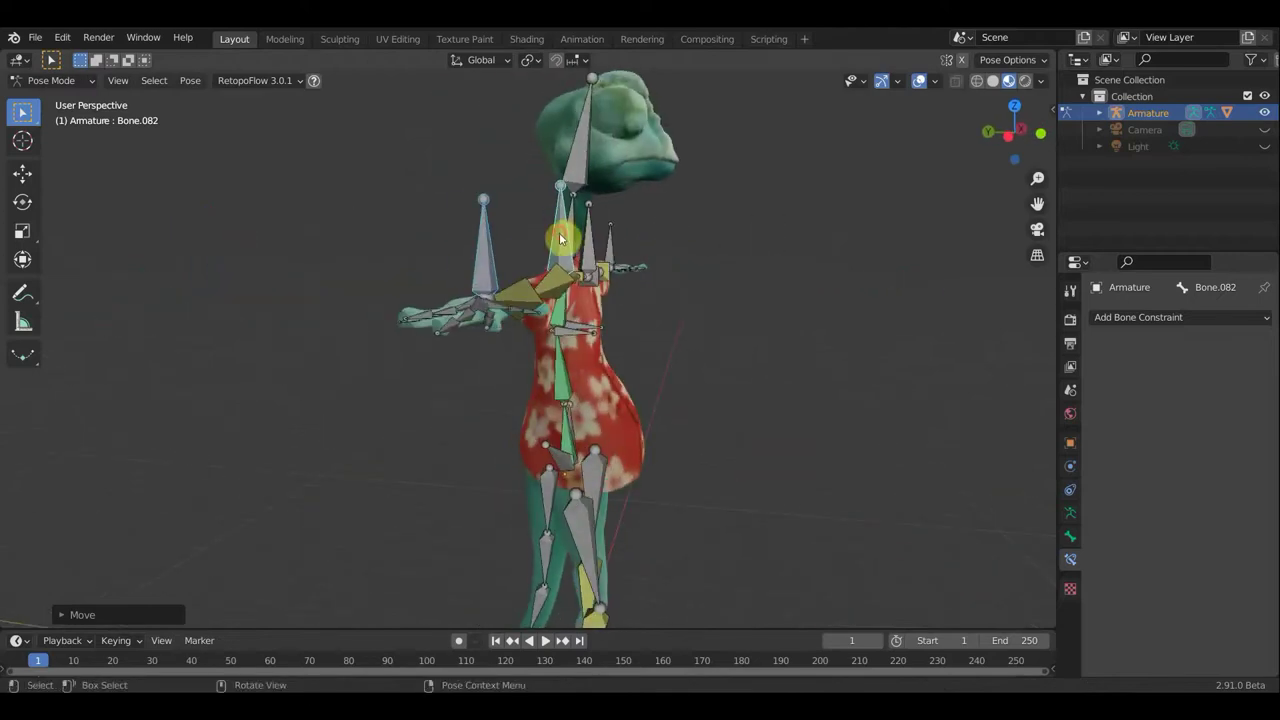
pyautogui.click(565, 272)
pyautogui.moveTo(445, 302)
pyautogui.mouseDown(button='middle')
pyautogui.moveTo(500, 294)
pyautogui.moveTo(400, 294)
pyautogui.moveTo(459, 198)
pyautogui.mouseUp(button='middle')
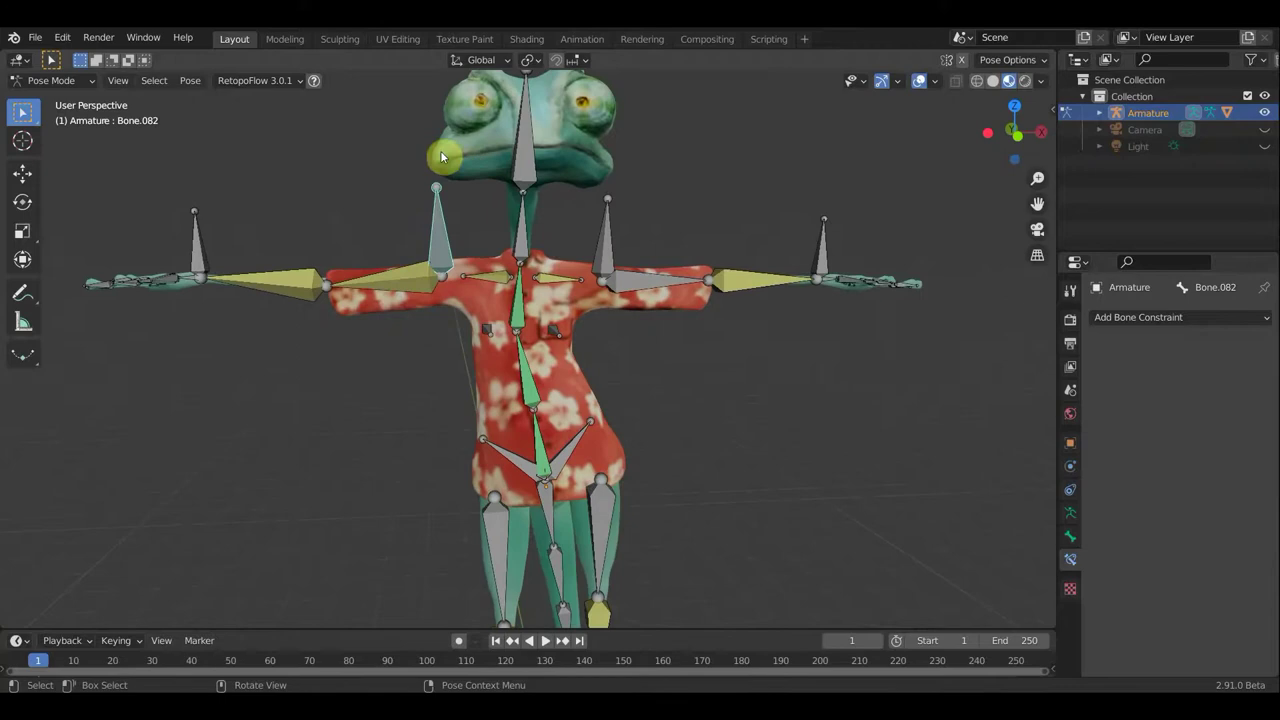
pyautogui.press('KP_1')
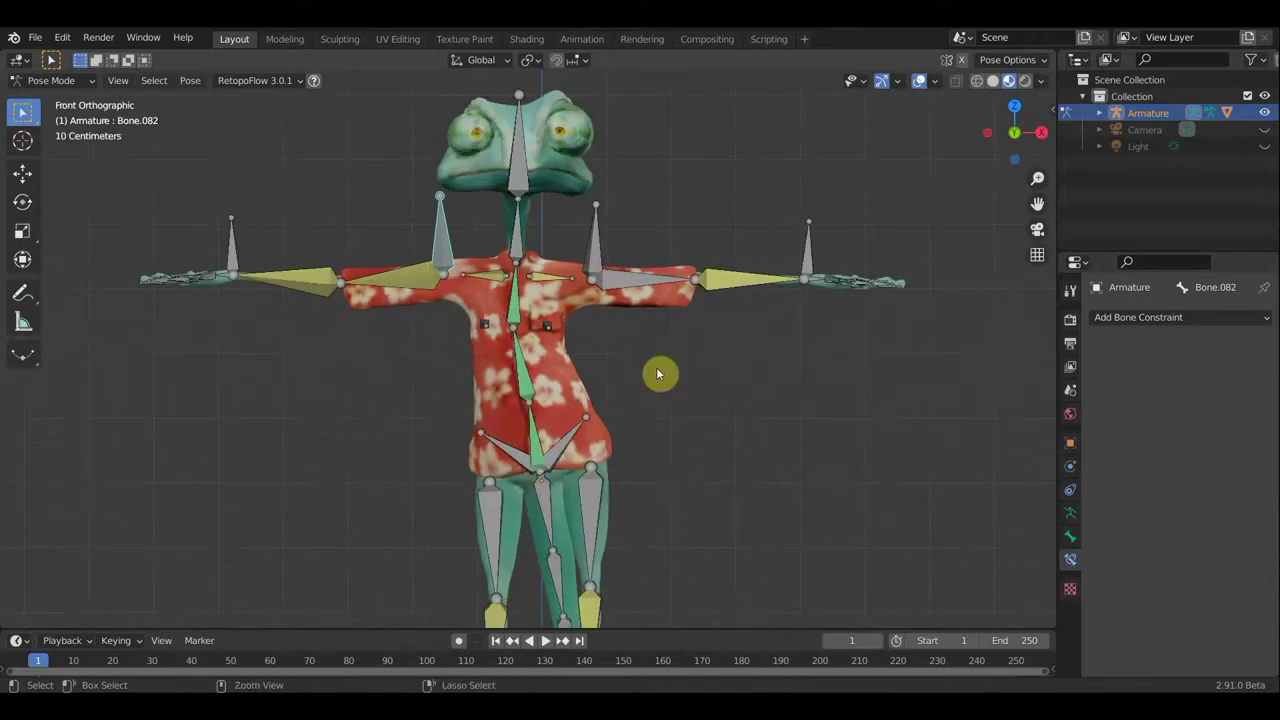
pyautogui.hotkey('alt', 'r')
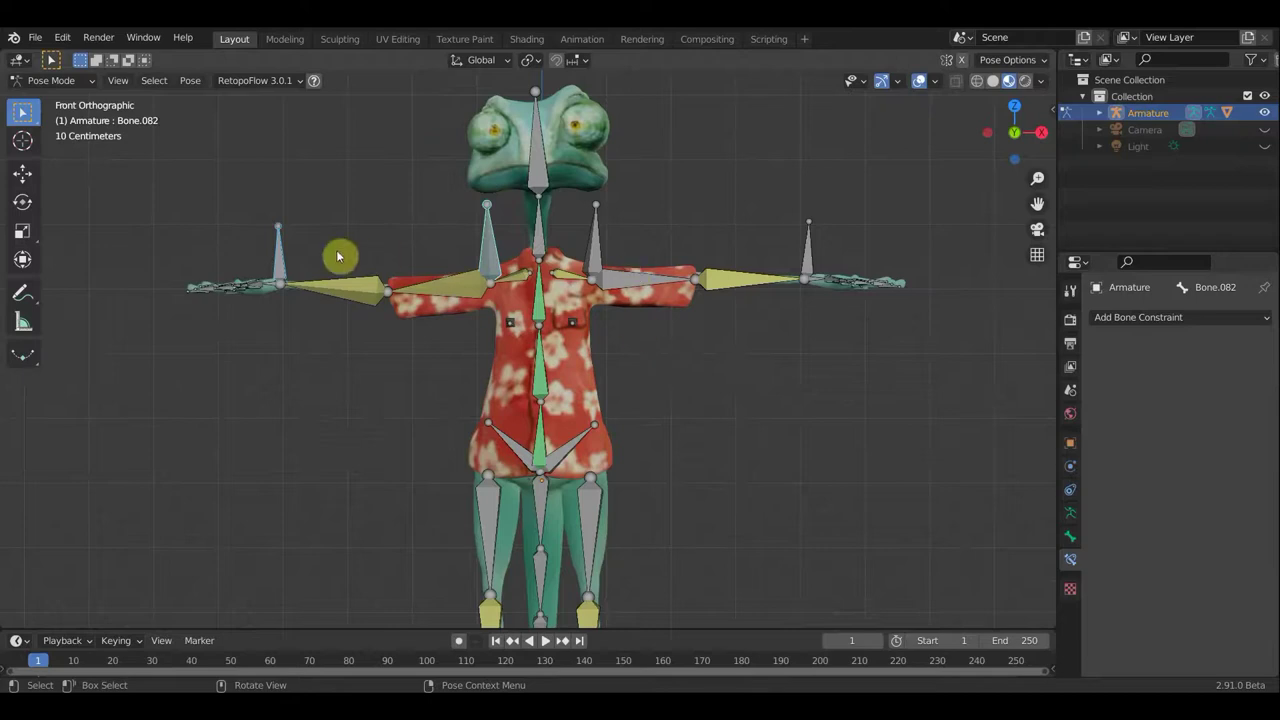
pyautogui.scroll(-2, 690, 432)
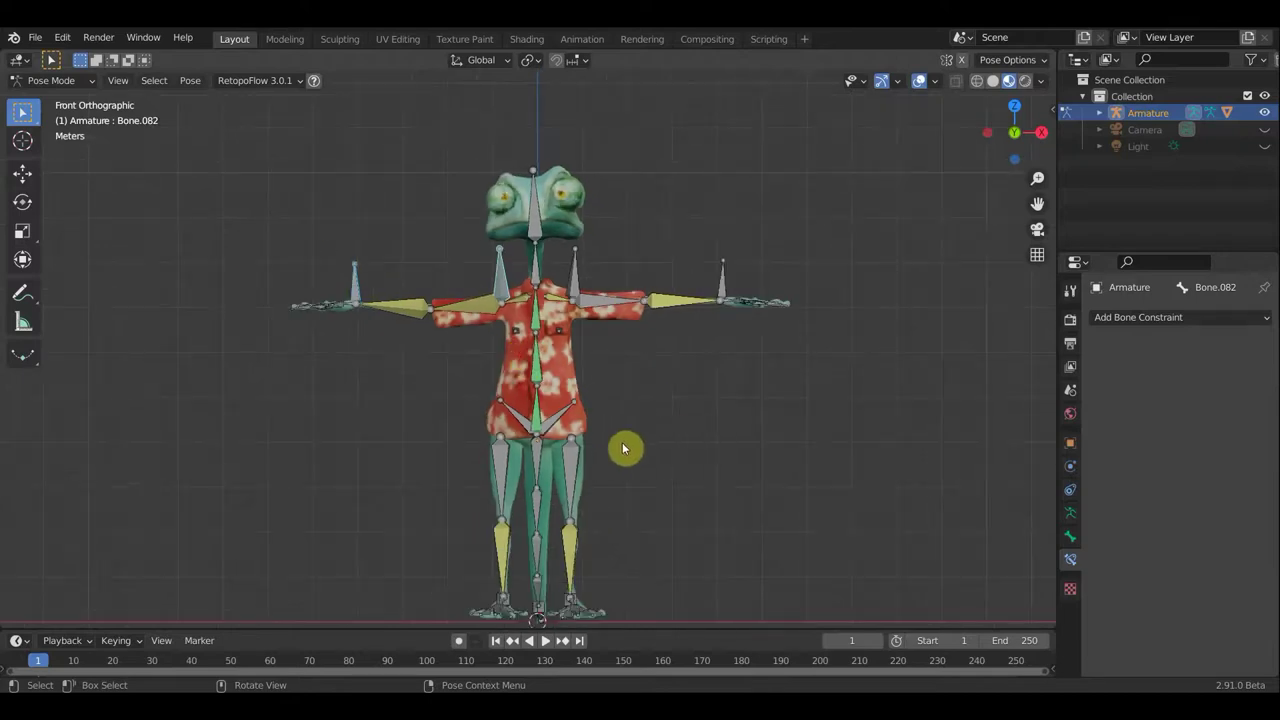
pyautogui.scroll(2, 623, 368)
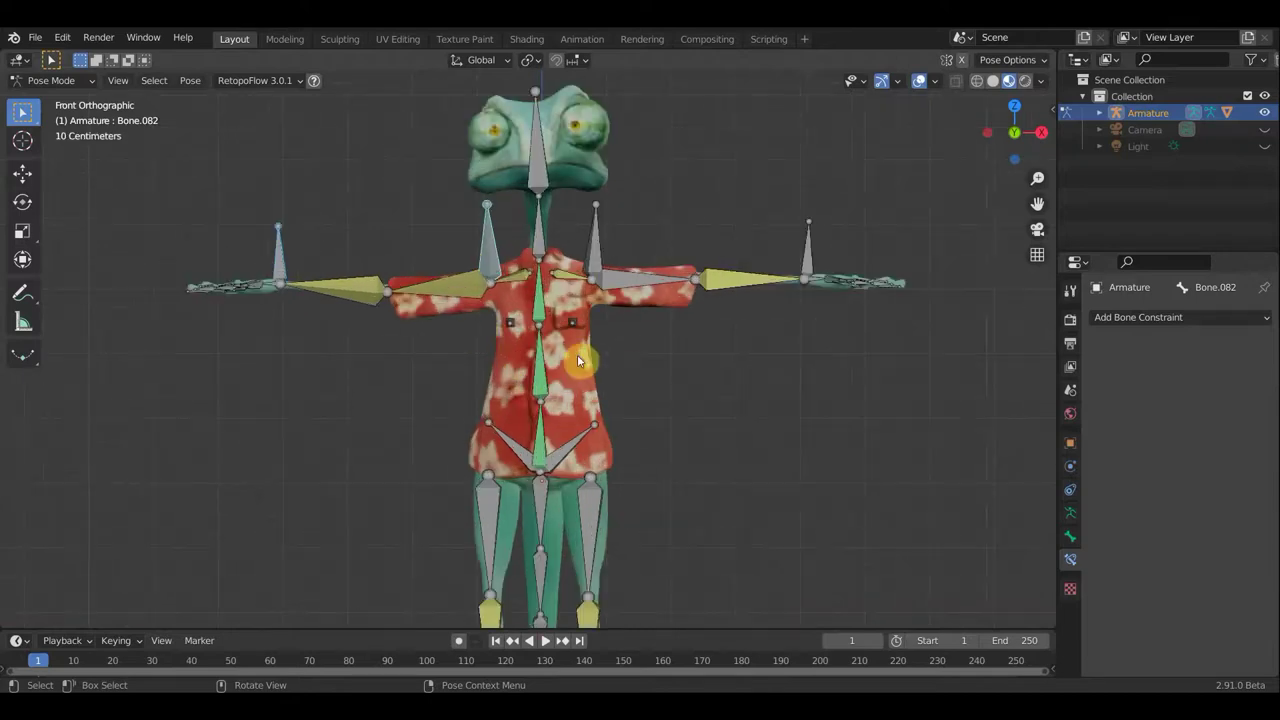
pyautogui.click(637, 283)
pyautogui.hotkey('shift', 'i')
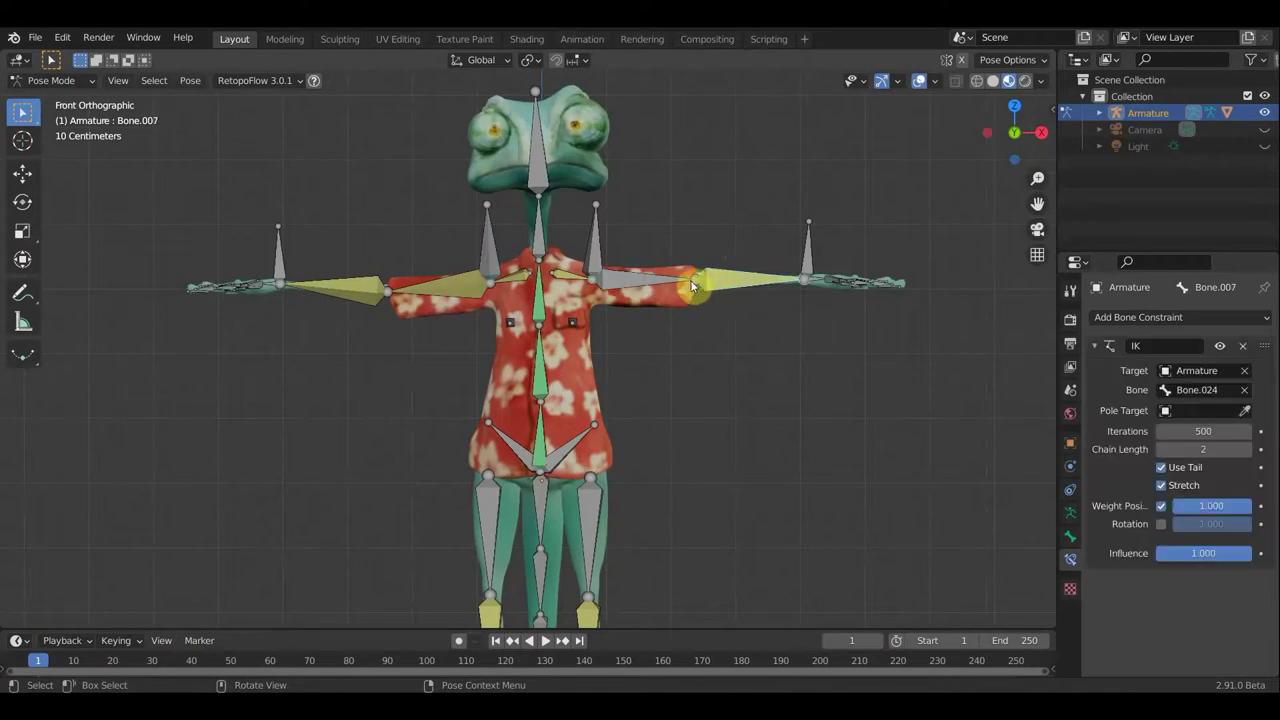
pyautogui.hotkey('ctrl', 'z')
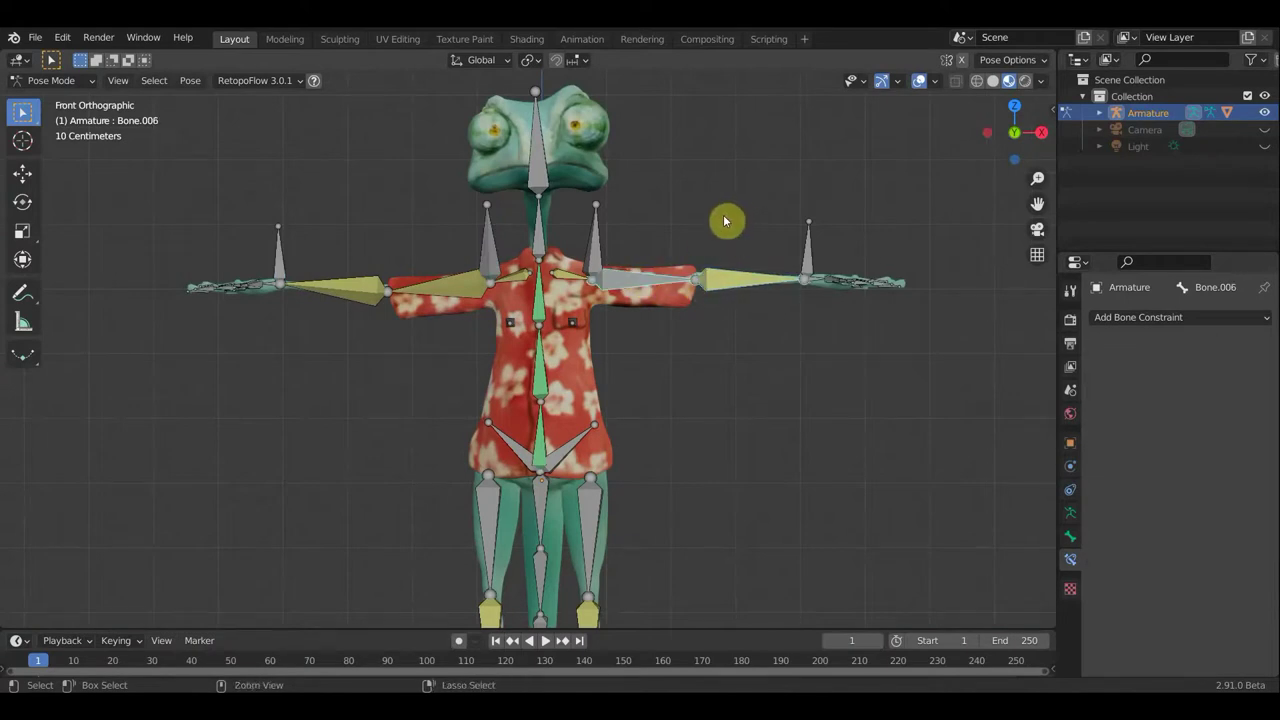
# Add a Copy Location constraint to the upper arm bone with influence near zero
pyautogui.hotkey('shift', 'ctrl', 'c')
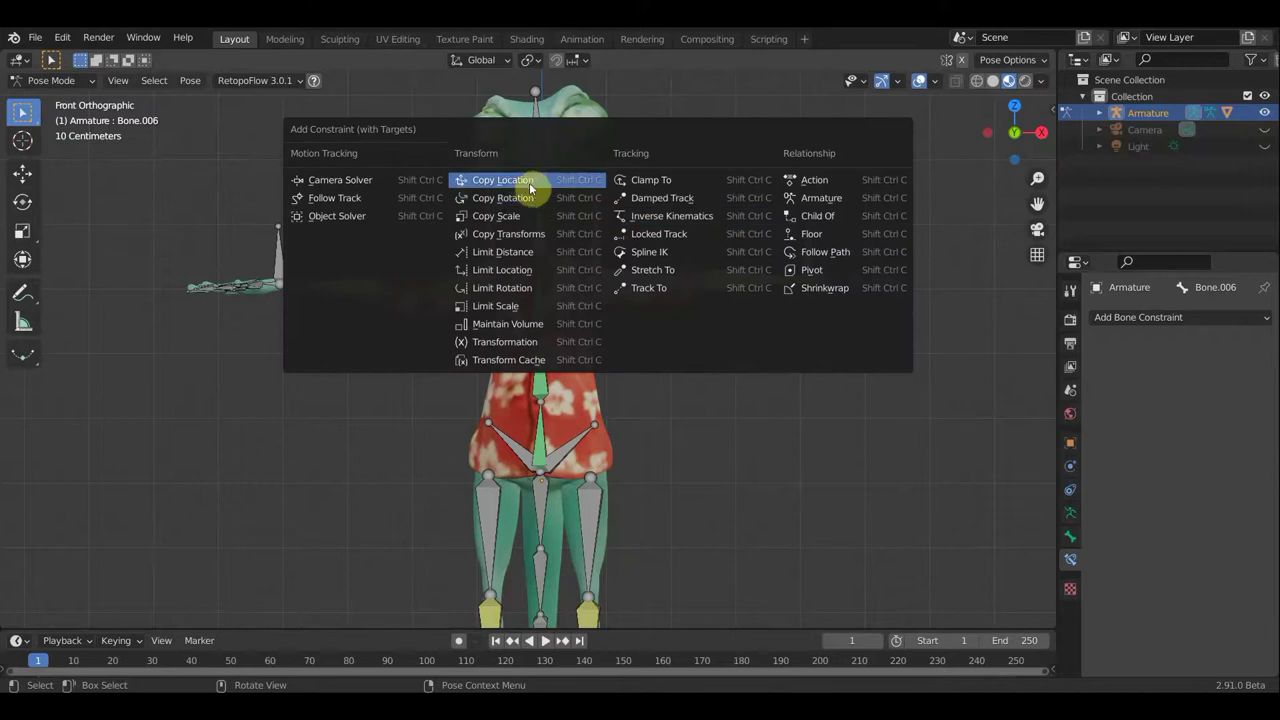
pyautogui.click(525, 181)
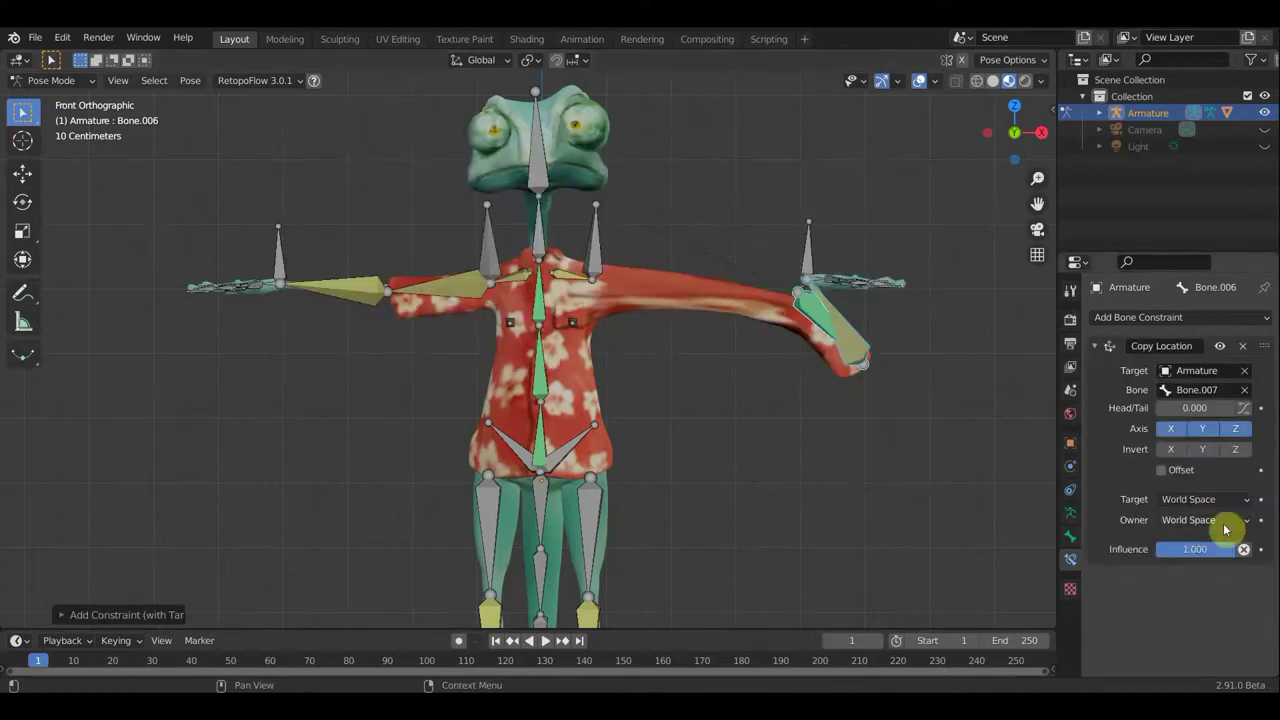
pyautogui.moveTo(1230, 549); pyautogui.dragTo(1163, 549)
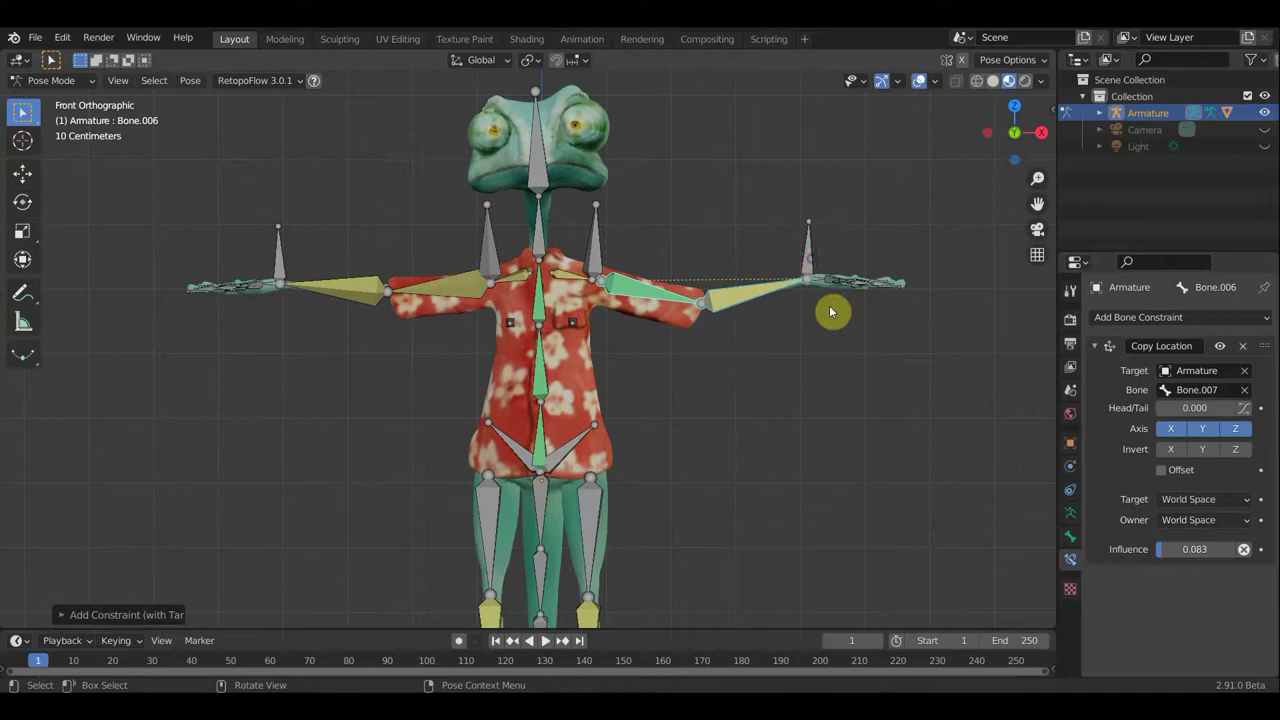
# Move hand bone Bone.024 level with the arm and reset its rotation so the hand lies flat
pyautogui.click(838, 344)
pyautogui.press('g')
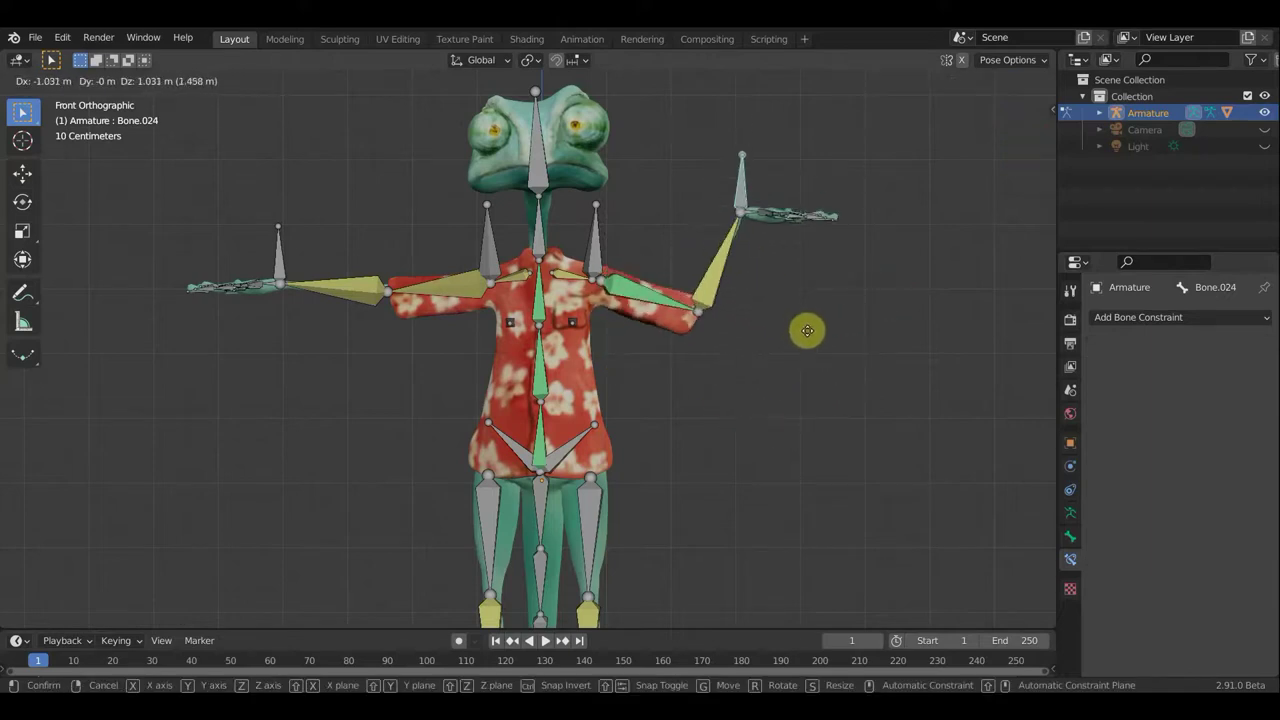
pyautogui.click(862, 373)
pyautogui.moveTo(749, 369)
pyautogui.mouseDown(button='middle')
pyautogui.moveTo(671, 386)
pyautogui.moveTo(658, 374)
pyautogui.mouseUp(button='middle')
pyautogui.press('r')
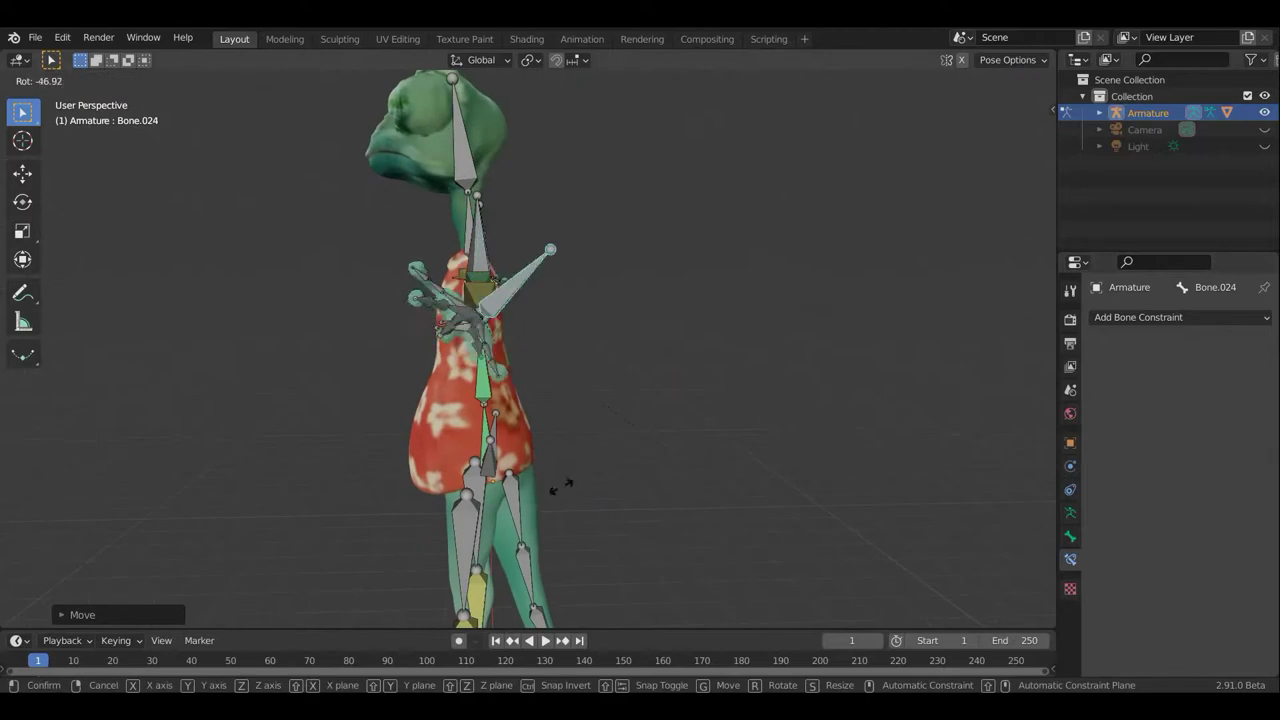
pyautogui.click(500, 435)
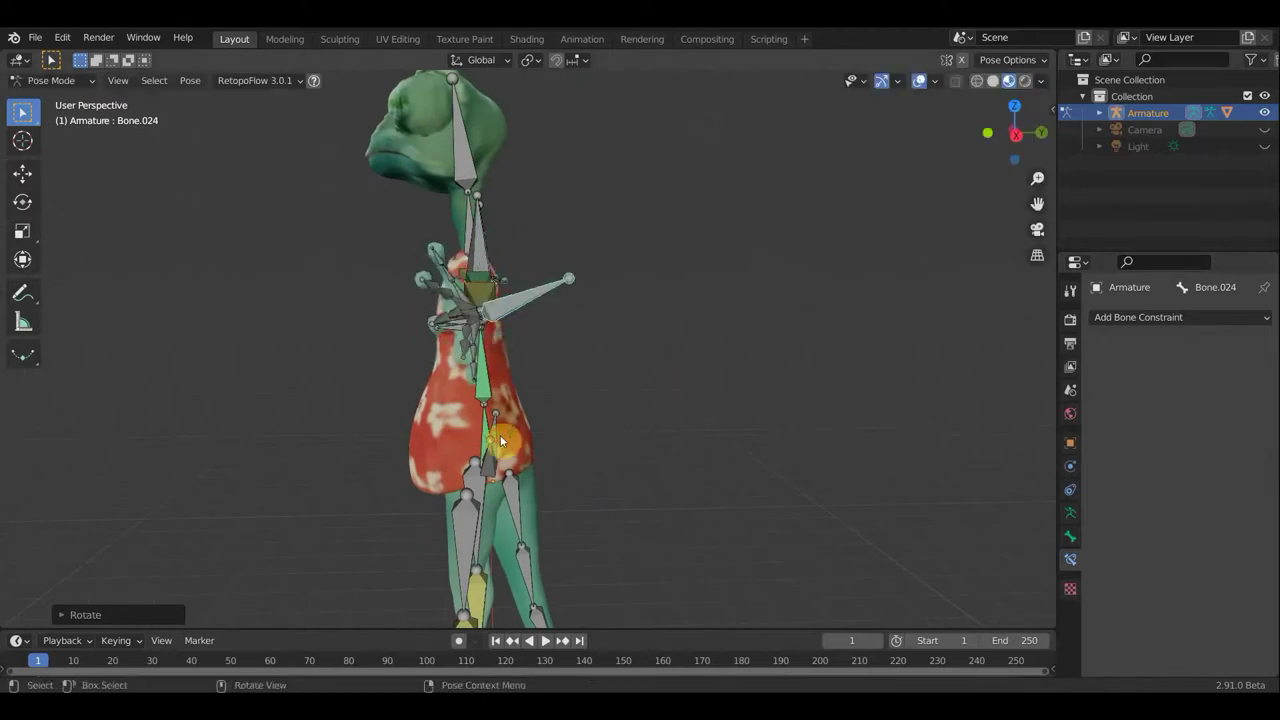
pyautogui.moveTo(590, 392); pyautogui.dragTo(729, 392, button='middle')
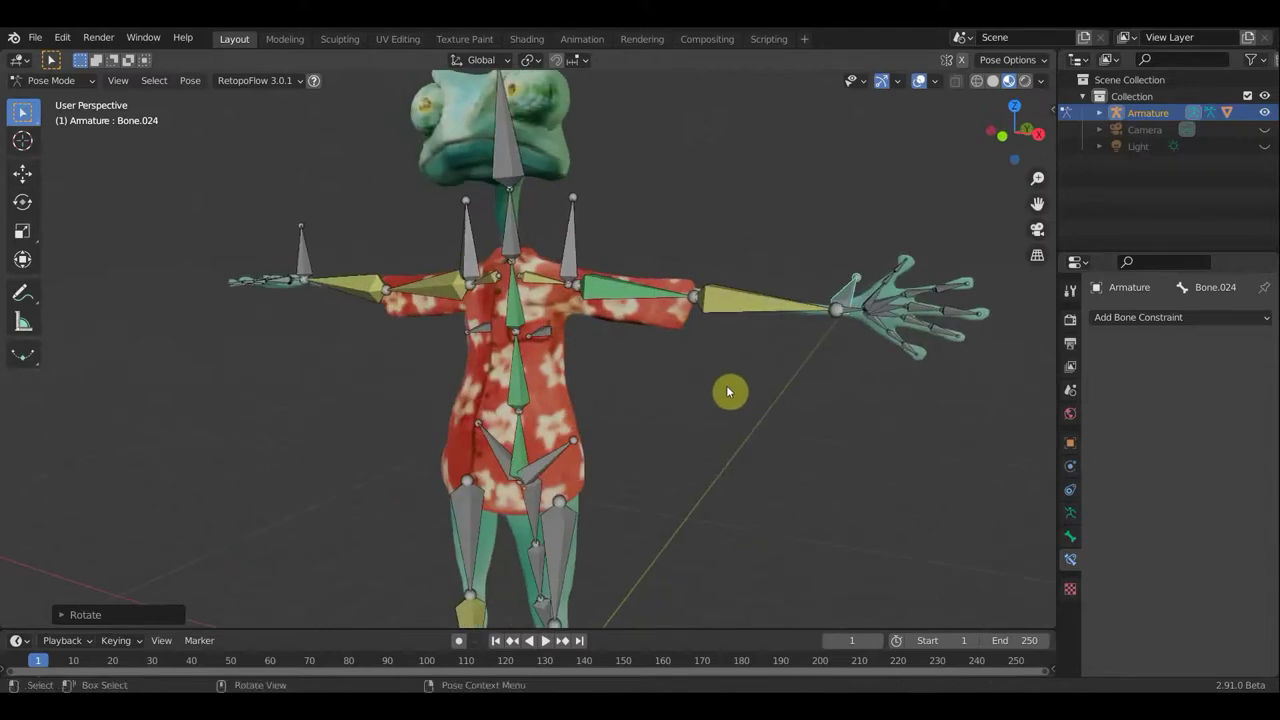
pyautogui.hotkey('ctrl', 'z')
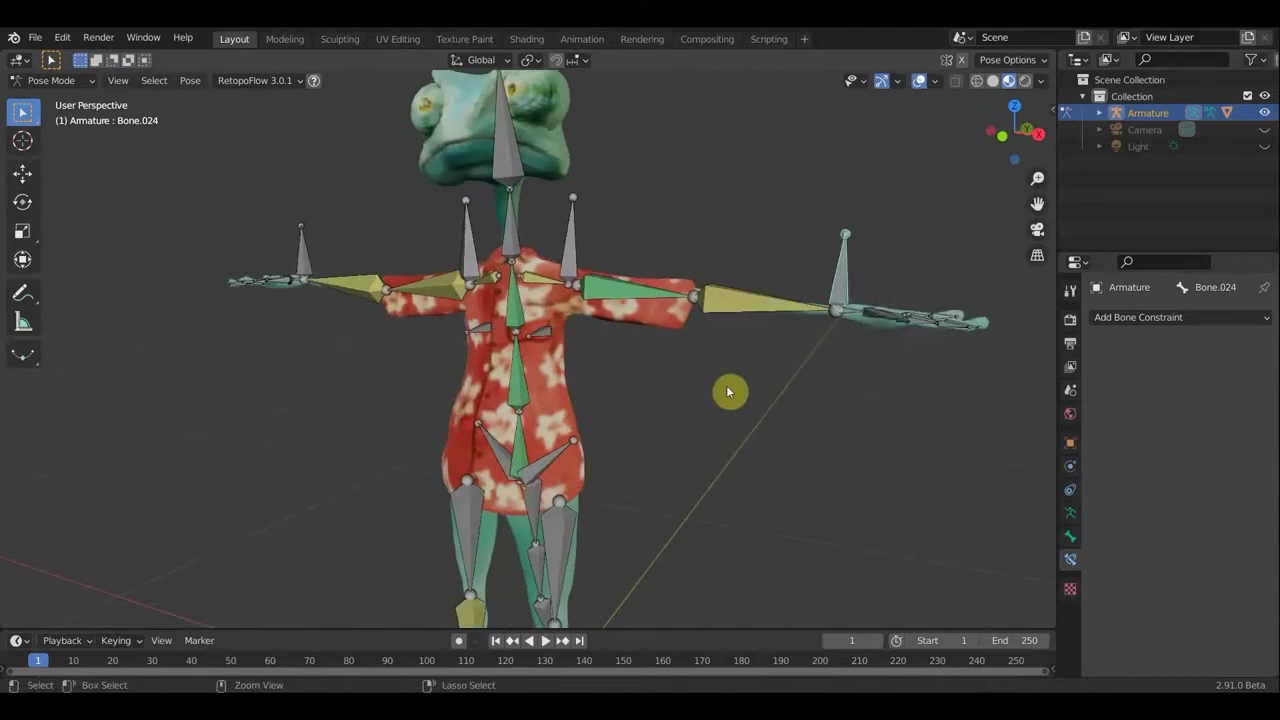
pyautogui.hotkey('ctrl', 'z')
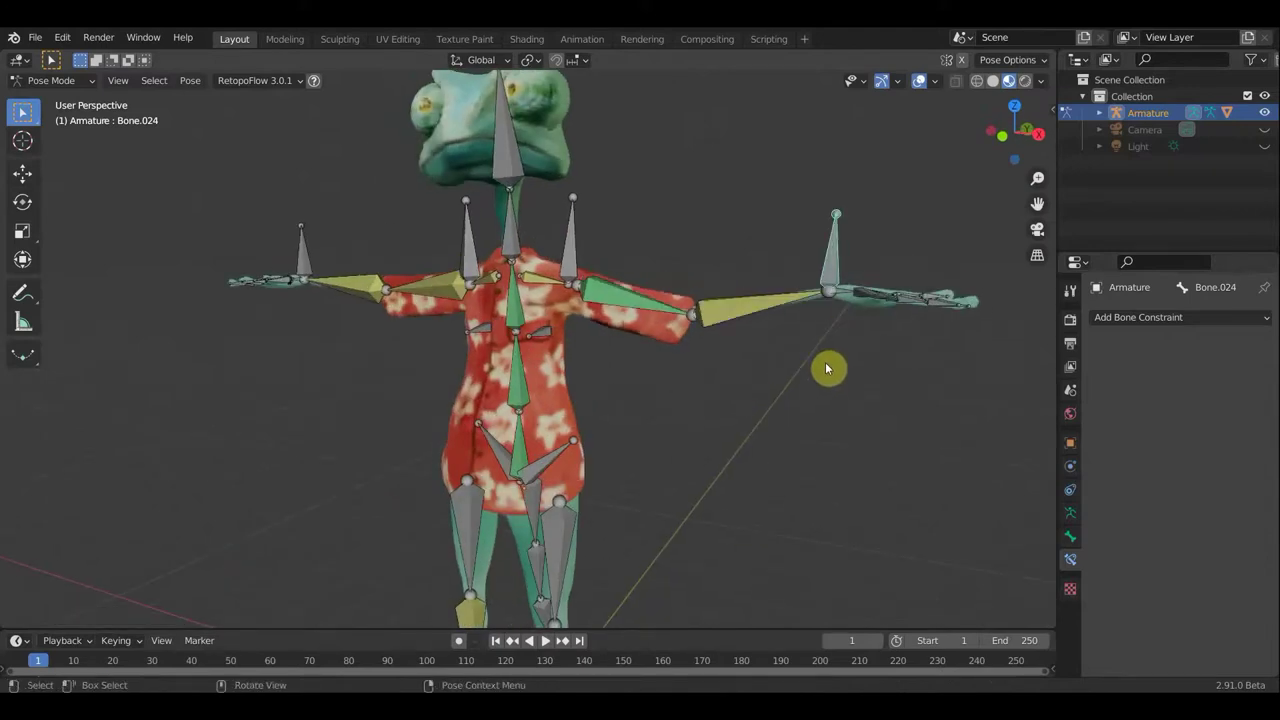
pyautogui.moveTo(829, 366)
pyautogui.mouseDown(button='middle')
pyautogui.moveTo(886, 367)
pyautogui.moveTo(846, 363)
pyautogui.moveTo(831, 254)
pyautogui.mouseUp(button='middle')
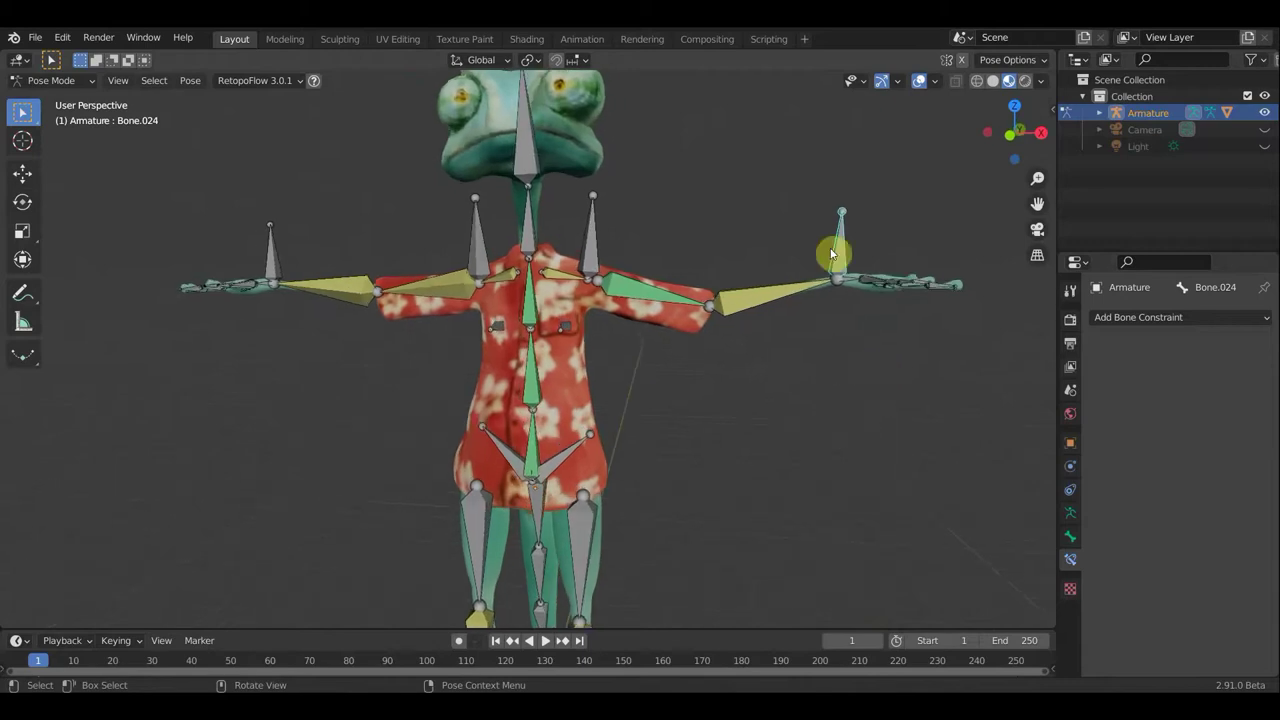
# Add a Copy Transforms constraint toward Bone.024 on forearm Bone.007
pyautogui.keyDown('shift'); pyautogui.click(794, 294); pyautogui.keyUp('shift')
pyautogui.hotkey('shift', 'i')
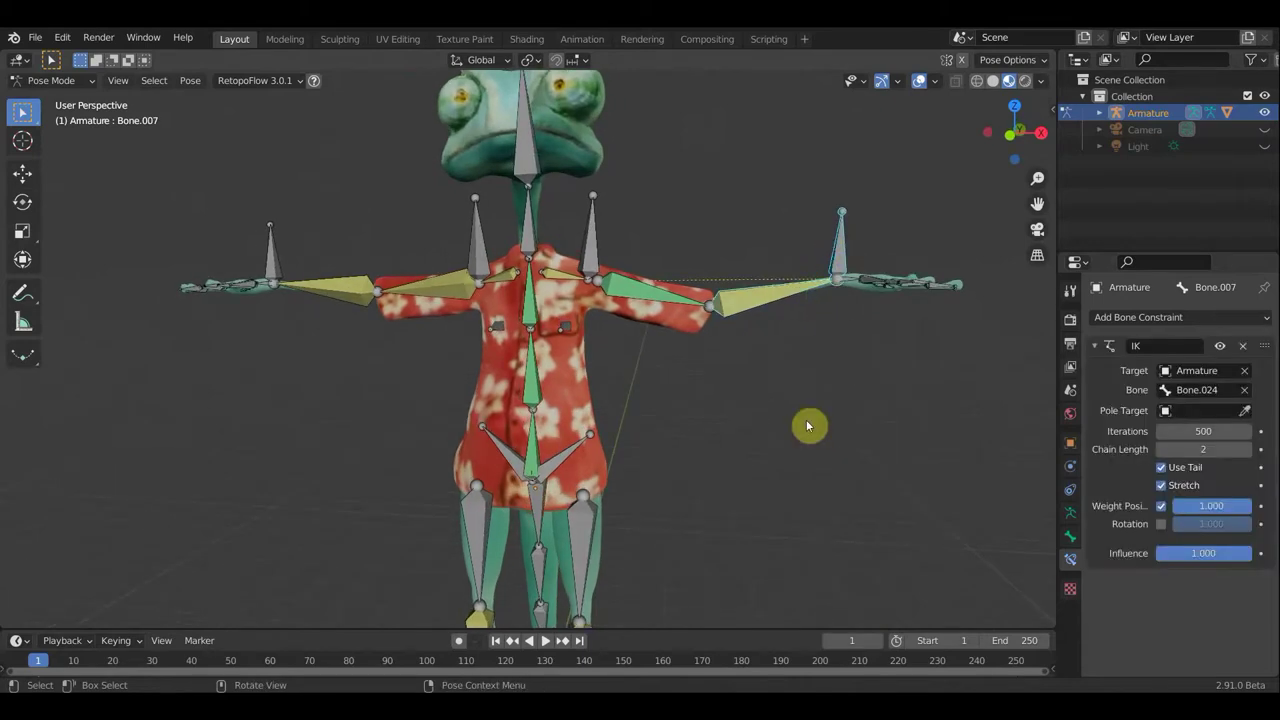
pyautogui.hotkey('shift', 'ctrl', 'c')
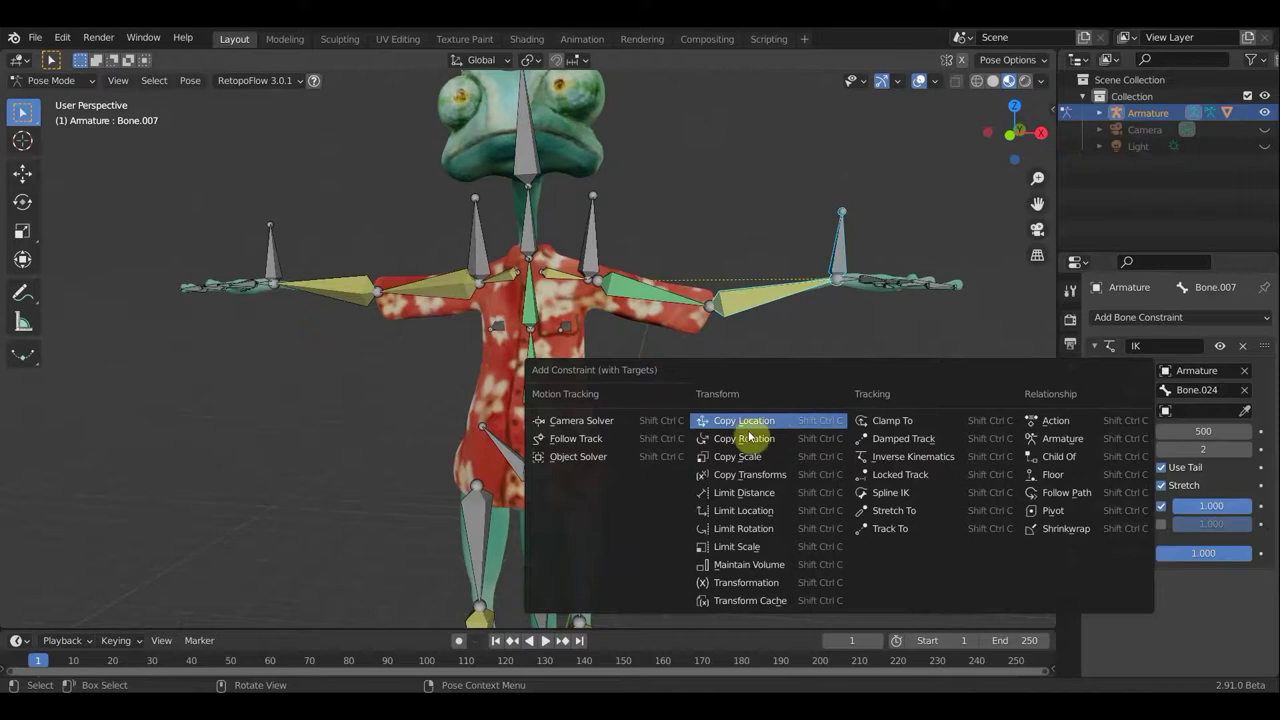
pyautogui.click(770, 475)
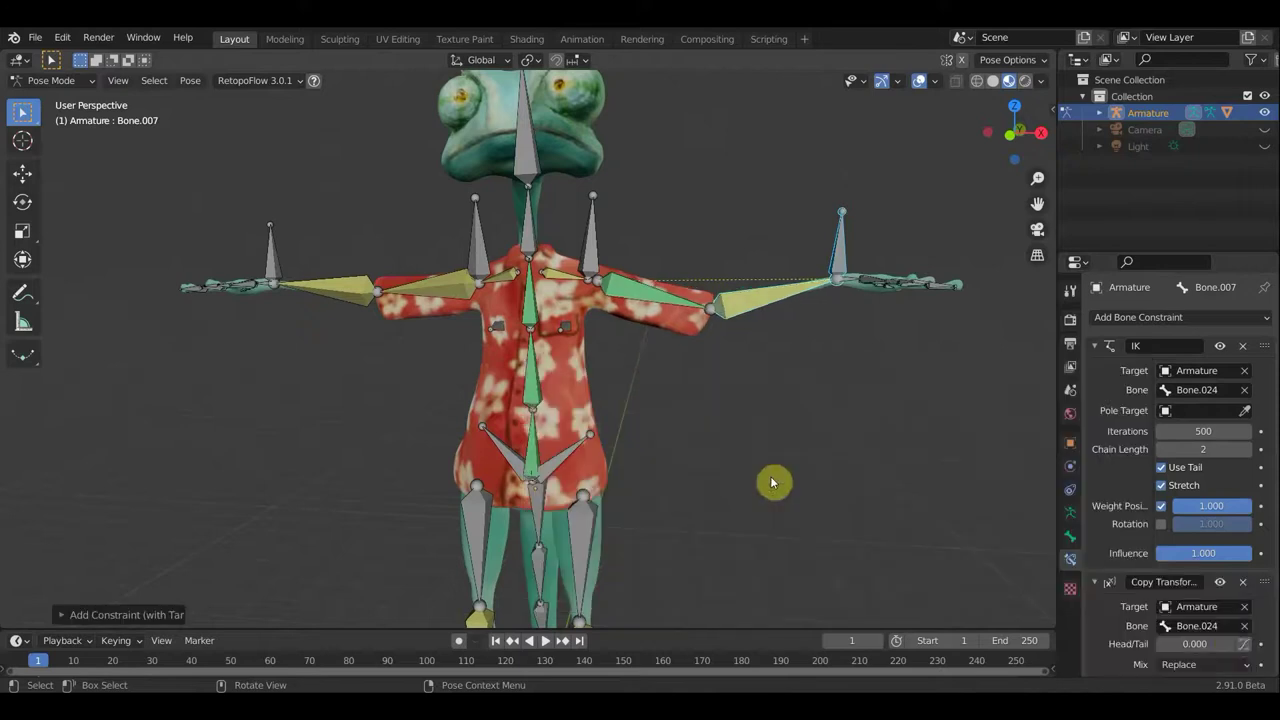
# Set the Copy Transforms target and owner spaces to Local Space
pyautogui.scroll(-2, 1230, 640)
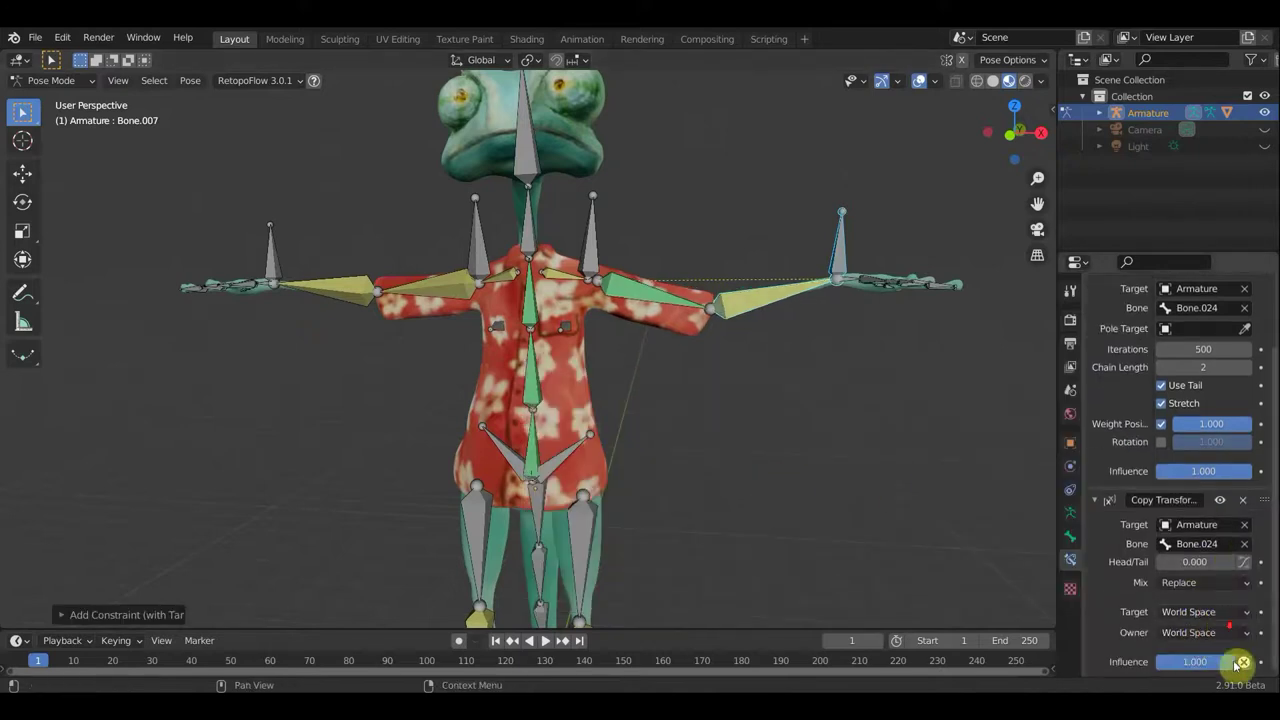
pyautogui.click(1251, 614)
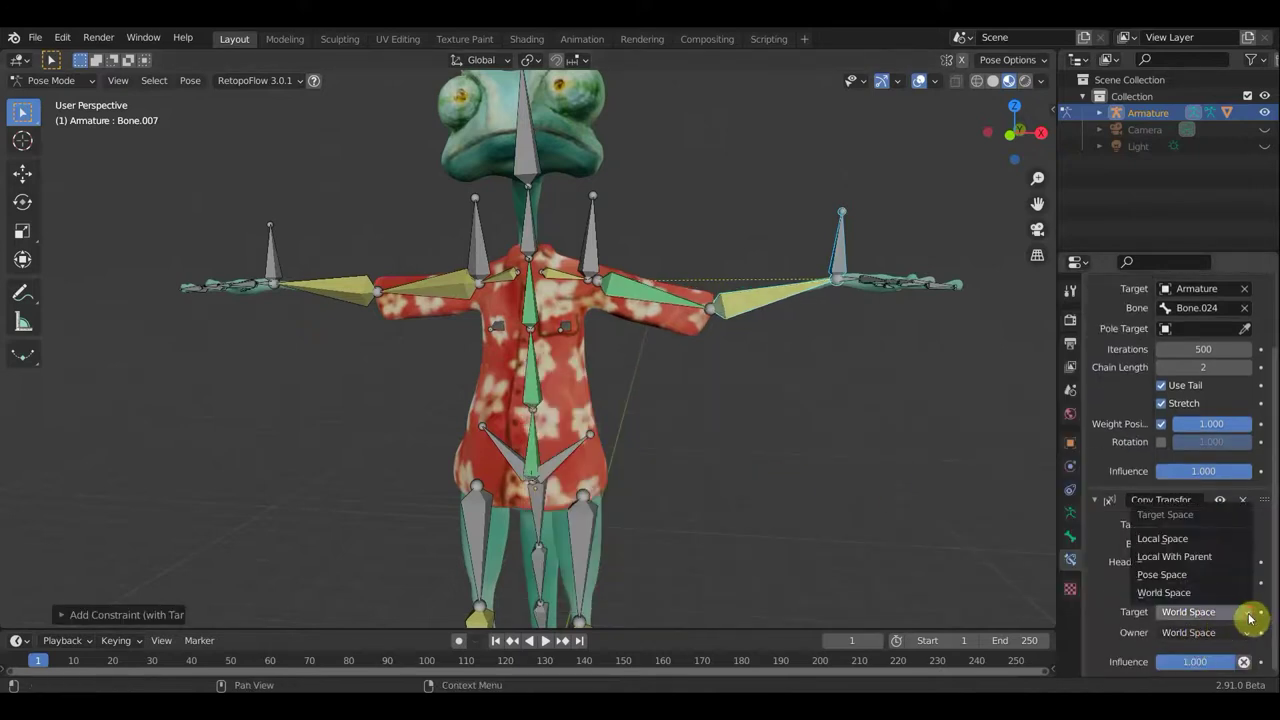
pyautogui.click(1180, 543)
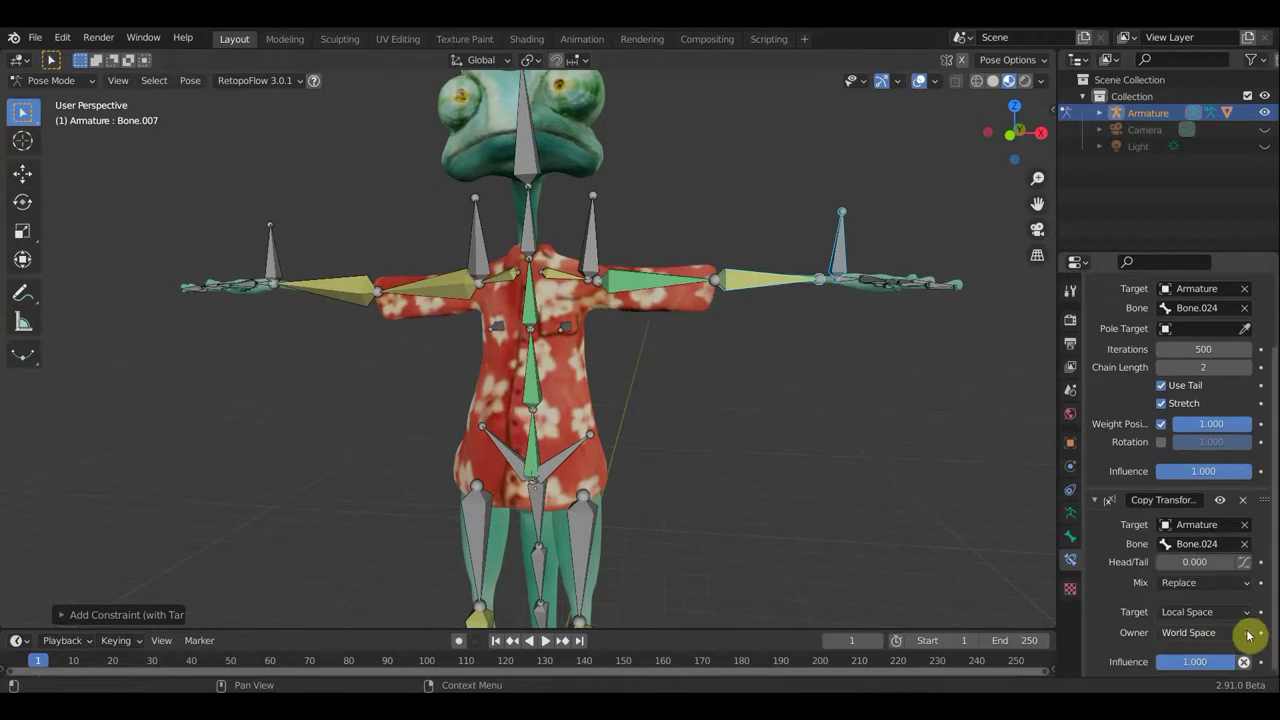
pyautogui.click(1249, 634)
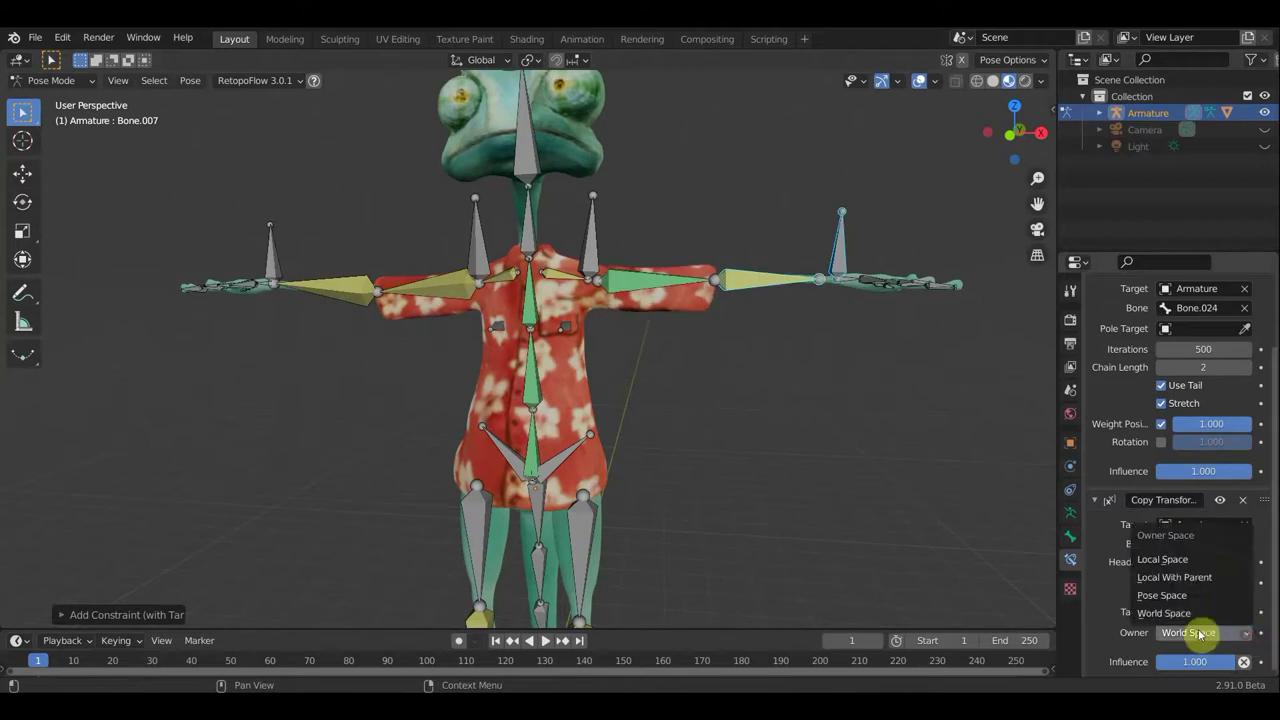
pyautogui.click(1189, 562)
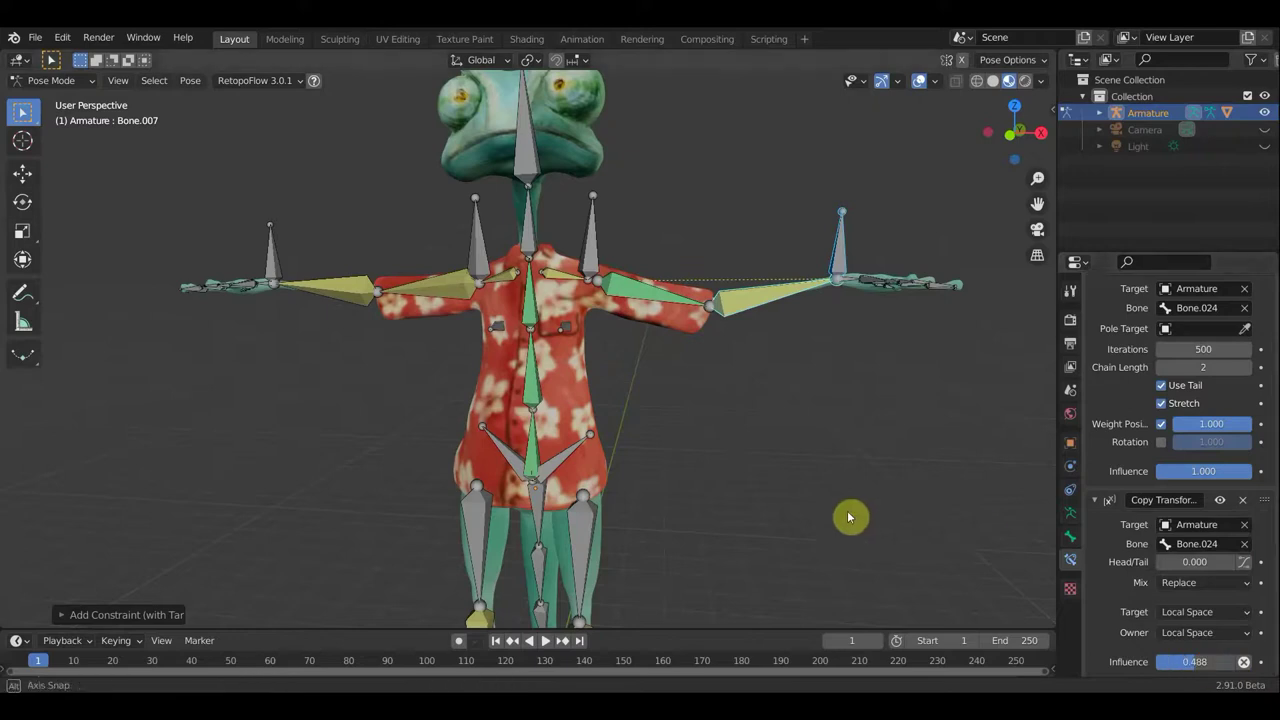
pyautogui.moveTo(849, 515)
pyautogui.mouseDown(button='middle')
pyautogui.moveTo(777, 517)
pyautogui.moveTo(707, 410)
pyautogui.mouseUp(button='middle')
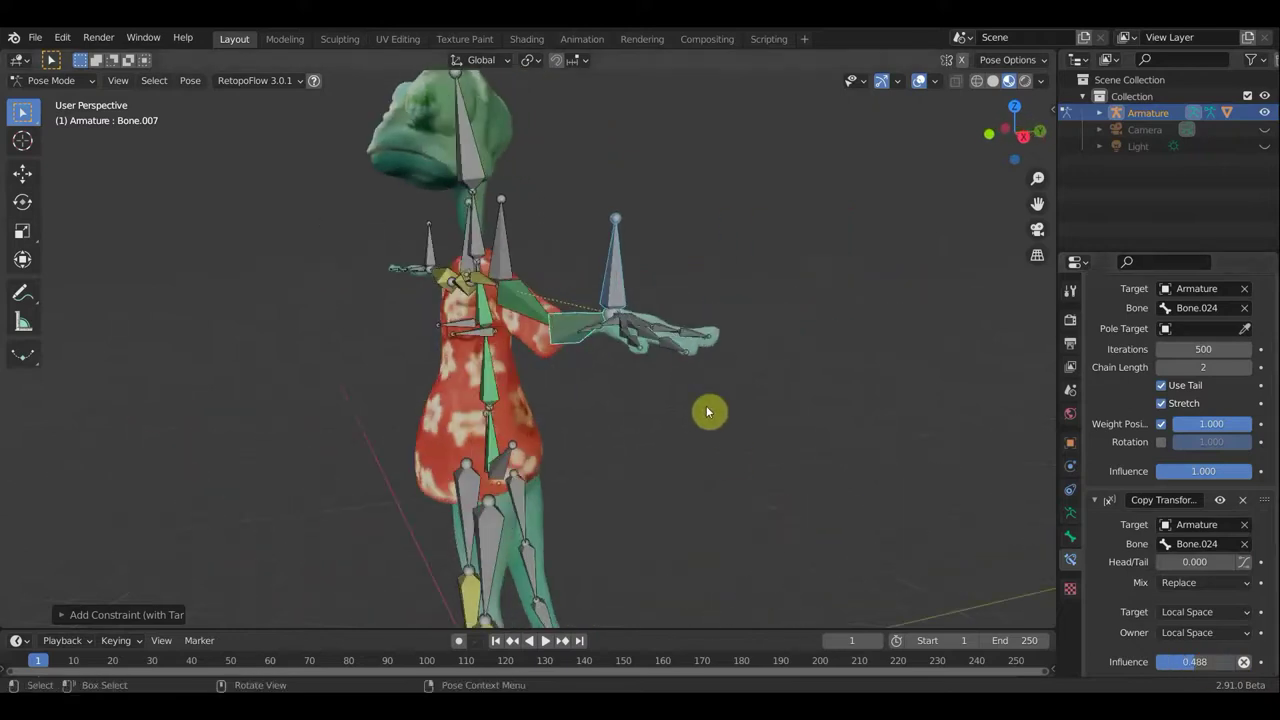
# Rotate hand bone Bone.024 so the hand on the right of the view tilts downward
pyautogui.click(619, 277)
pyautogui.press('r')
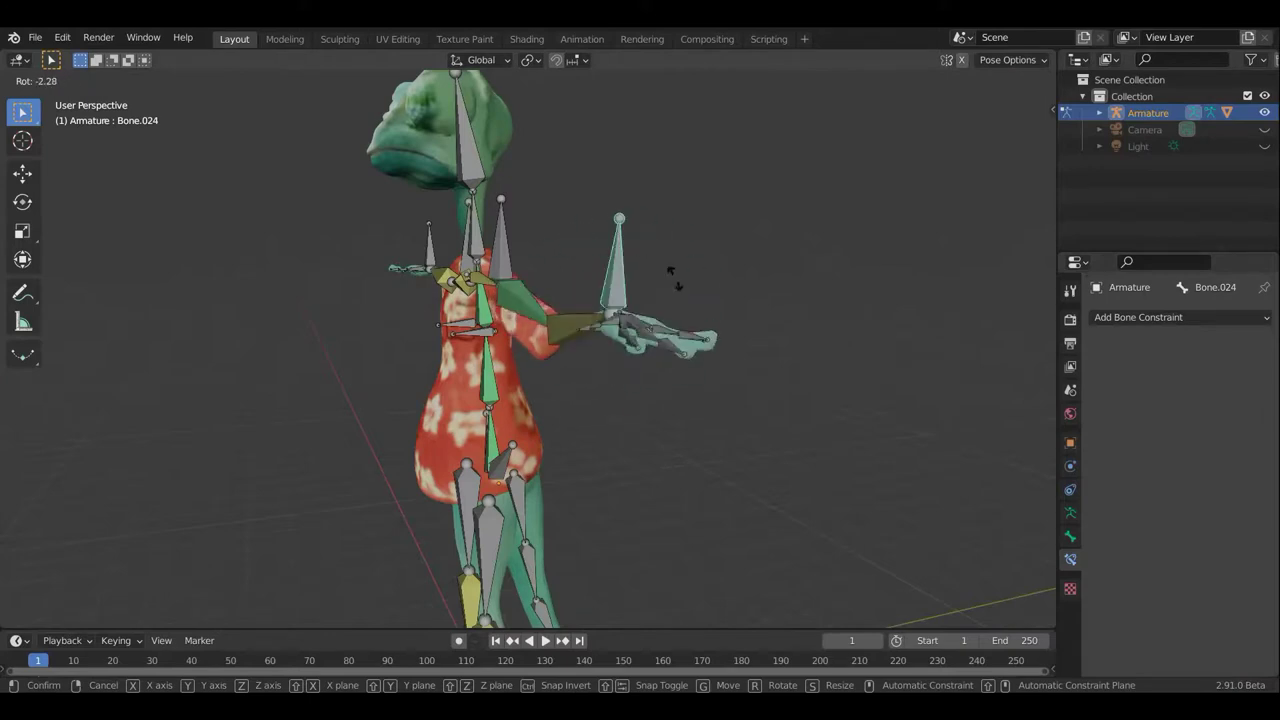
pyautogui.click(674, 311)
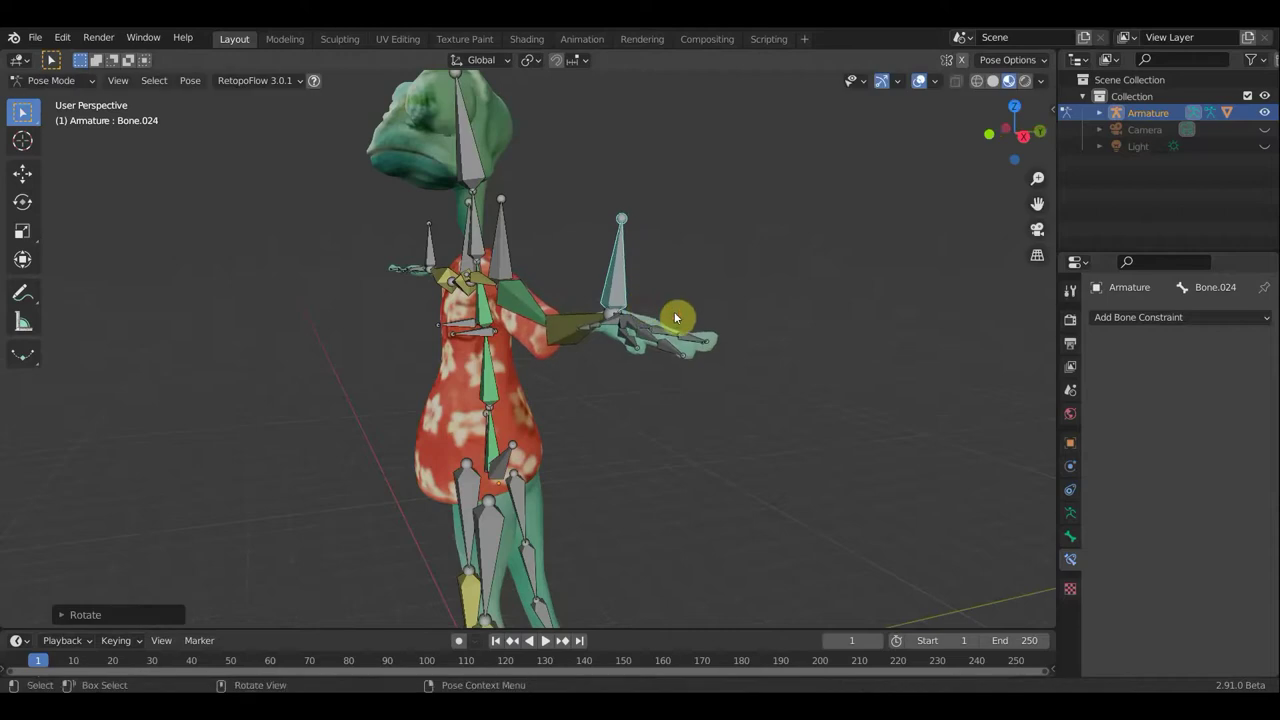
pyautogui.moveTo(674, 311)
pyautogui.mouseDown(button='middle')
pyautogui.moveTo(784, 282)
pyautogui.moveTo(795, 294)
pyautogui.mouseUp(button='middle')
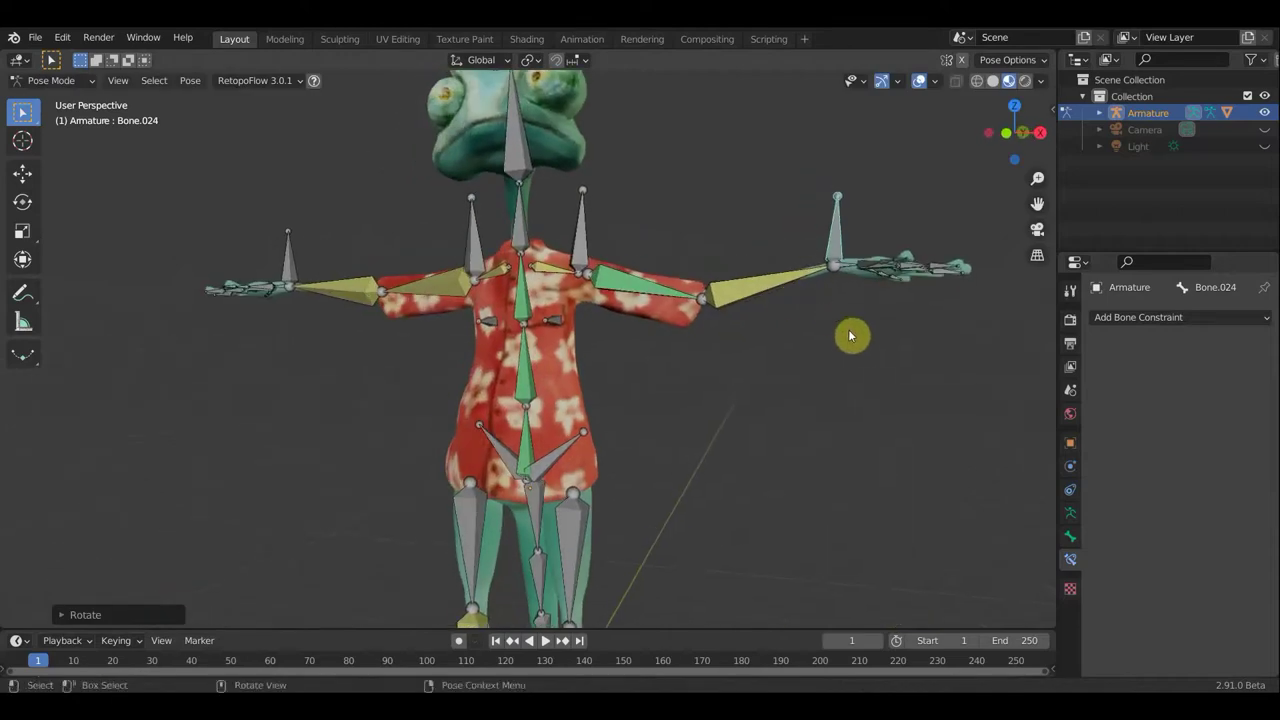
pyautogui.press('r')
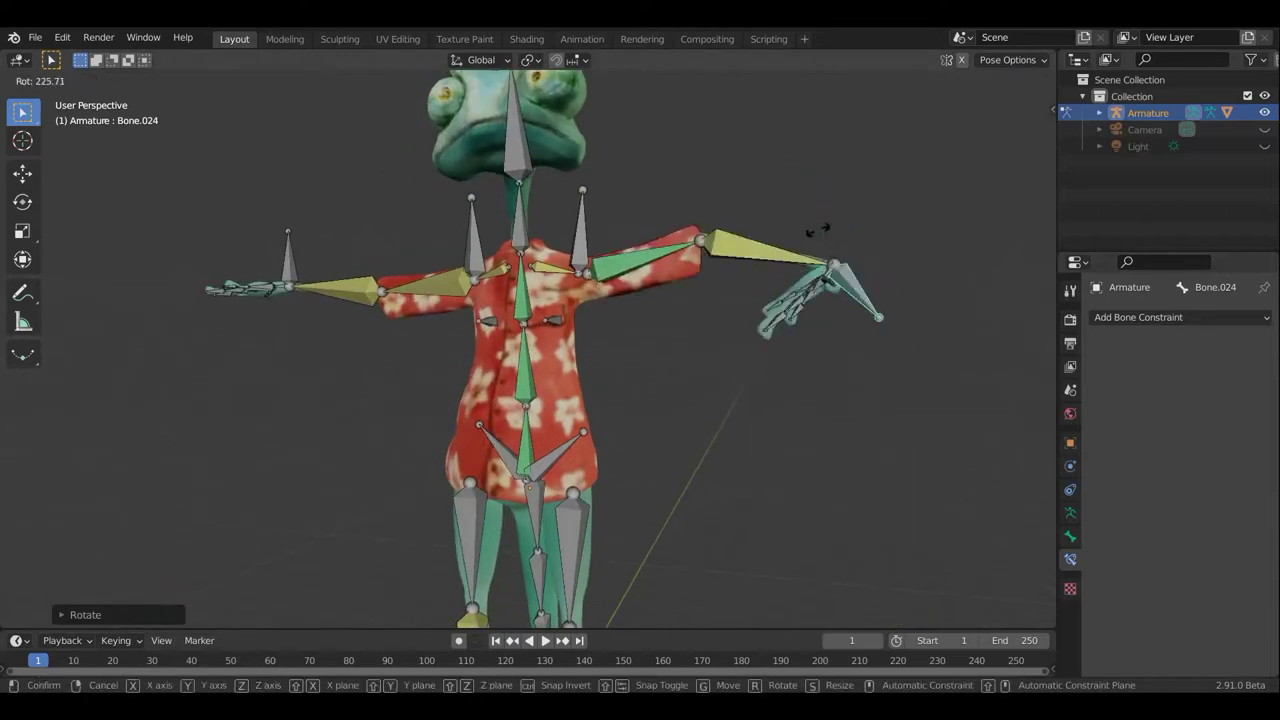
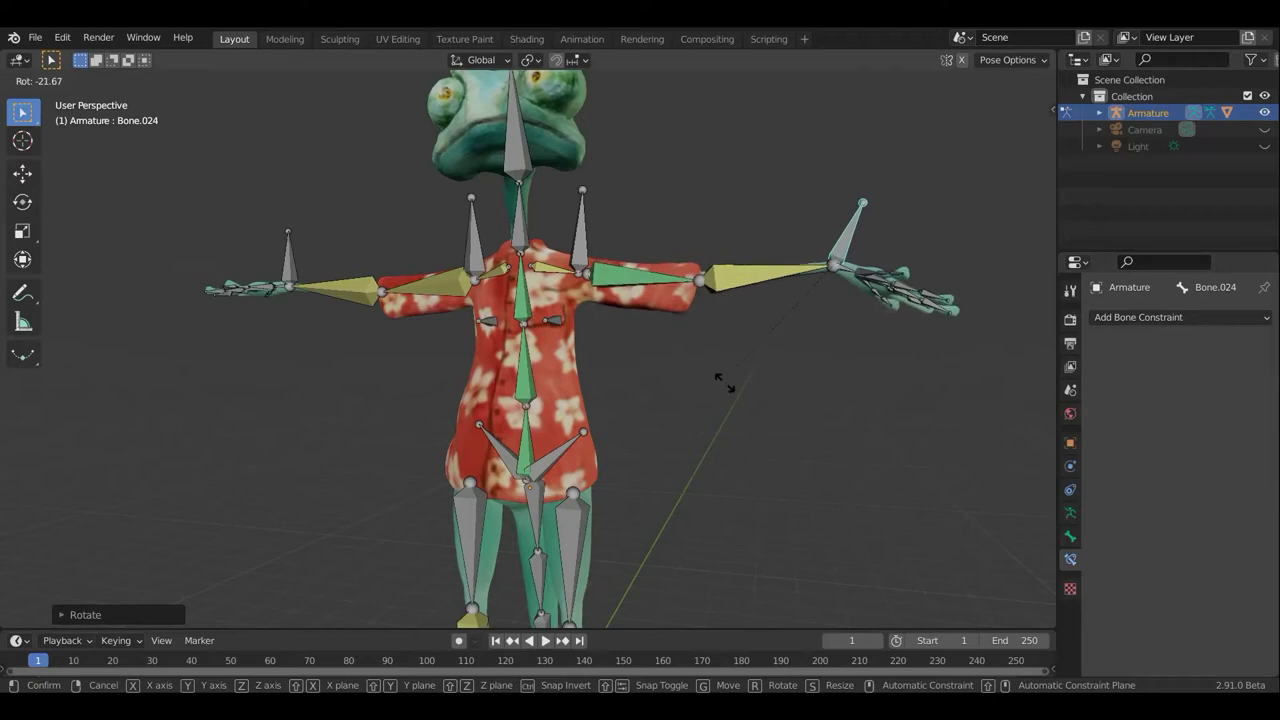
# Inspect Bone.006's Copy Location constraint, then undo and redo hand bone Bone.024's bent pose
pyautogui.click(729, 387)
pyautogui.click(647, 280)
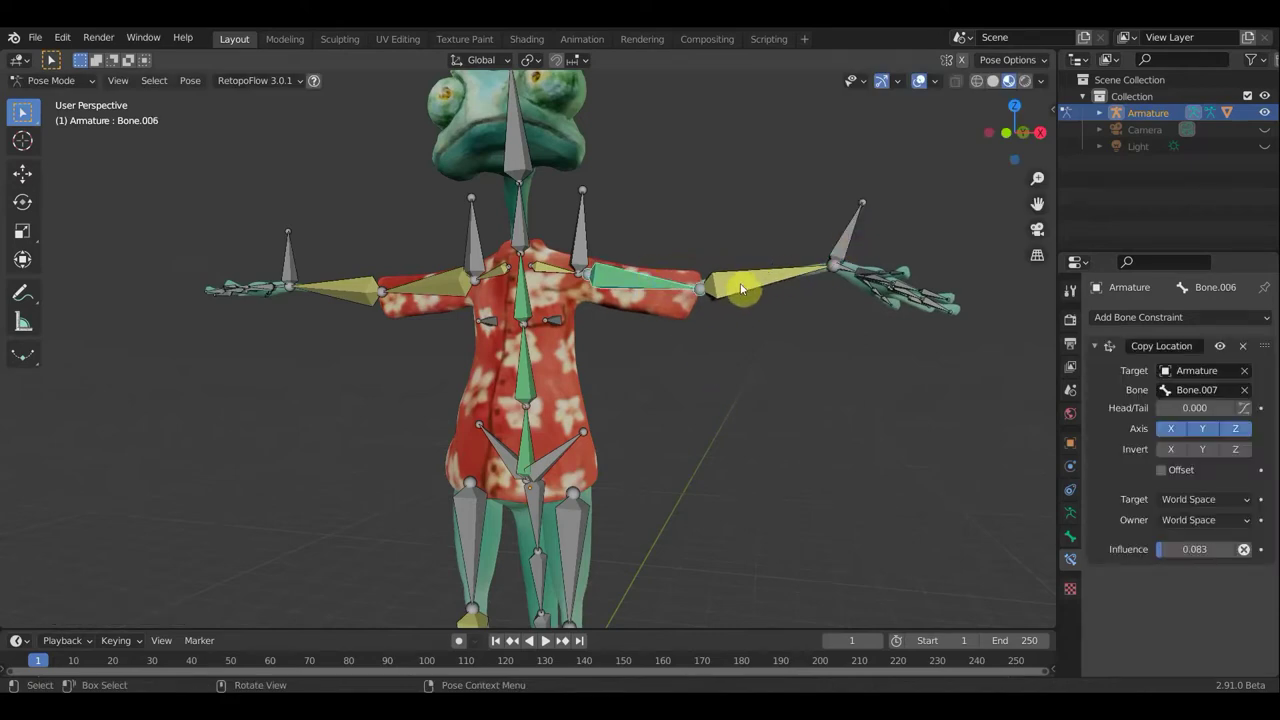
pyautogui.click(859, 243)
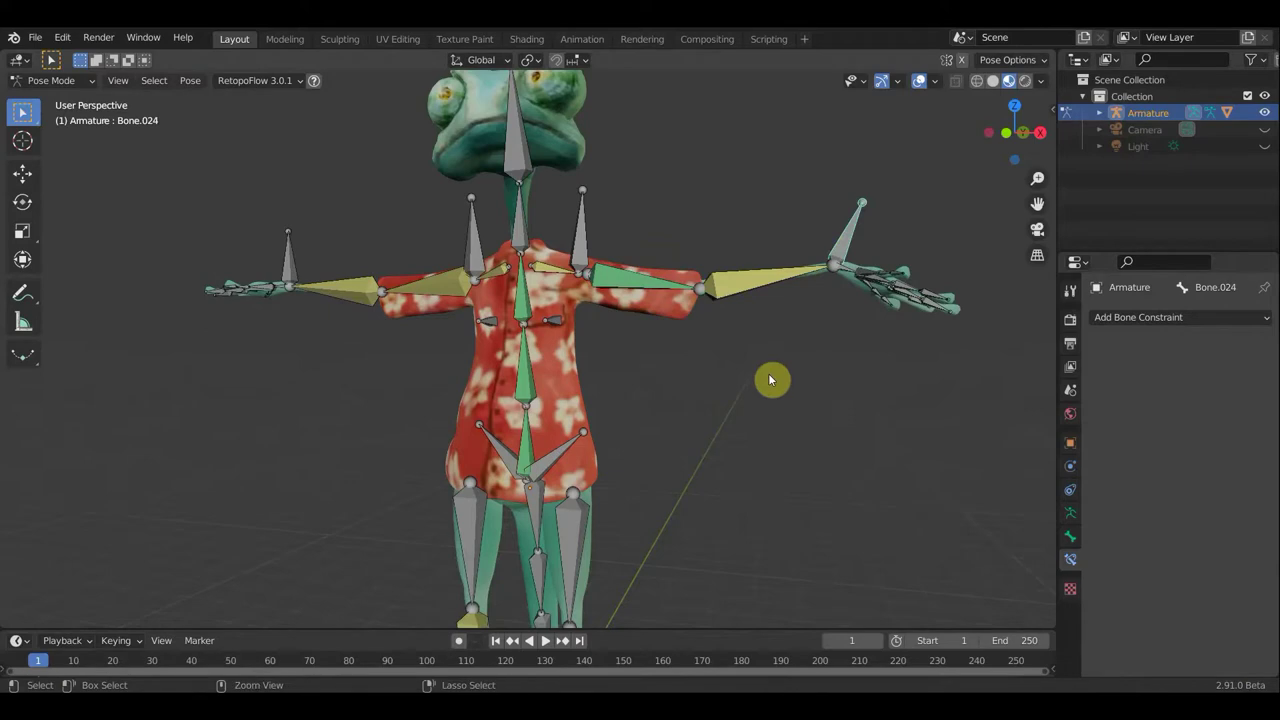
pyautogui.hotkey('ctrl', 'z')
pyautogui.hotkey('ctrl', 'z')
pyautogui.hotkey('ctrl', 'z')
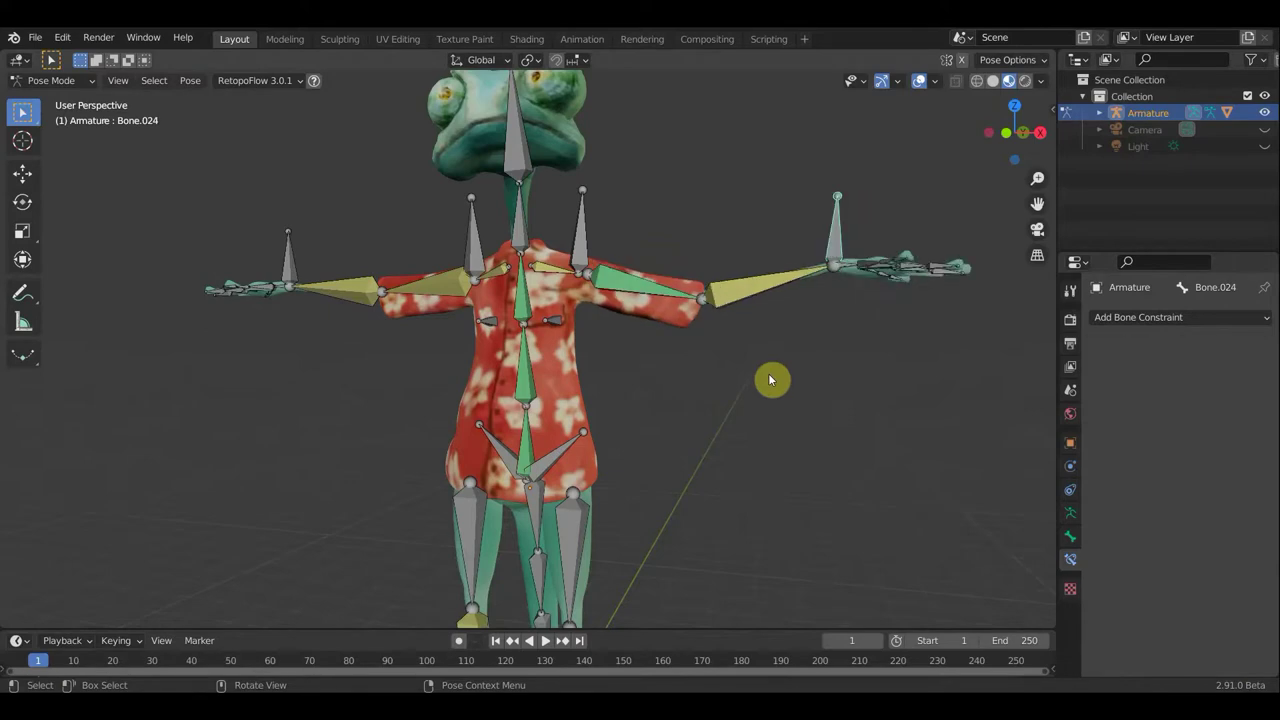
pyautogui.hotkey('ctrl', 'z')
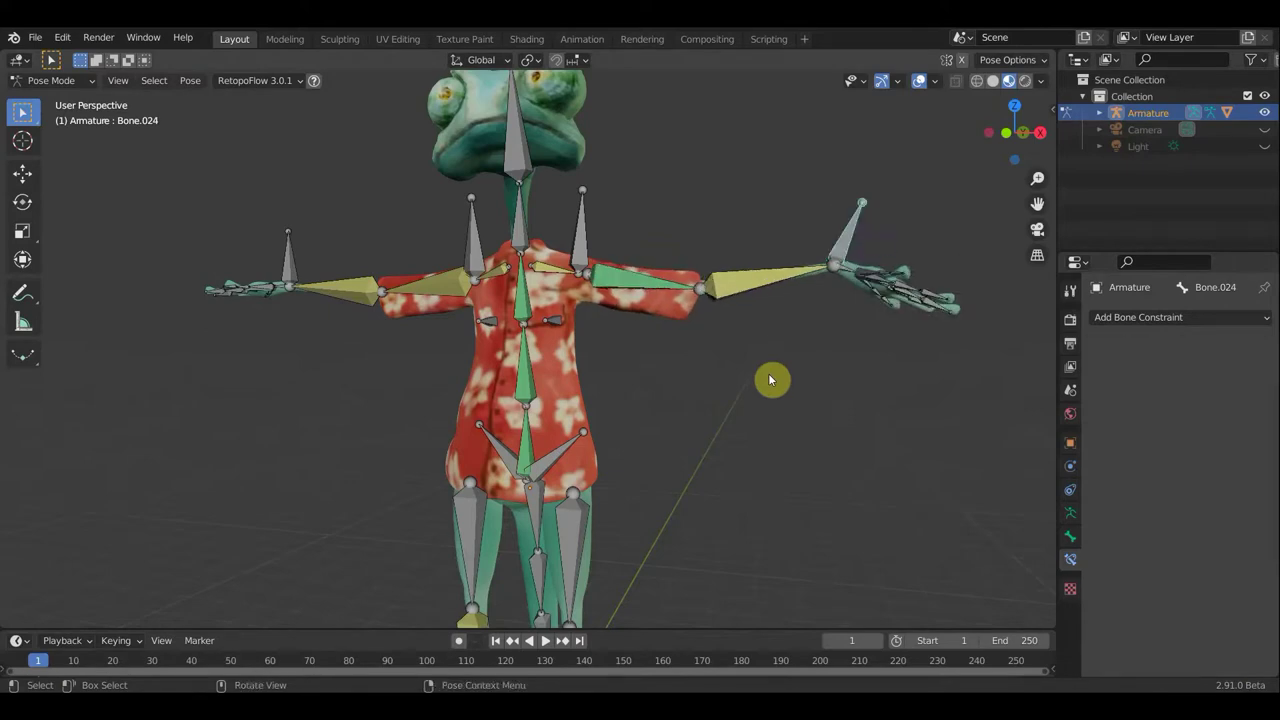
pyautogui.hotkey('ctrl', 'z')
pyautogui.hotkey('ctrl', 'z')
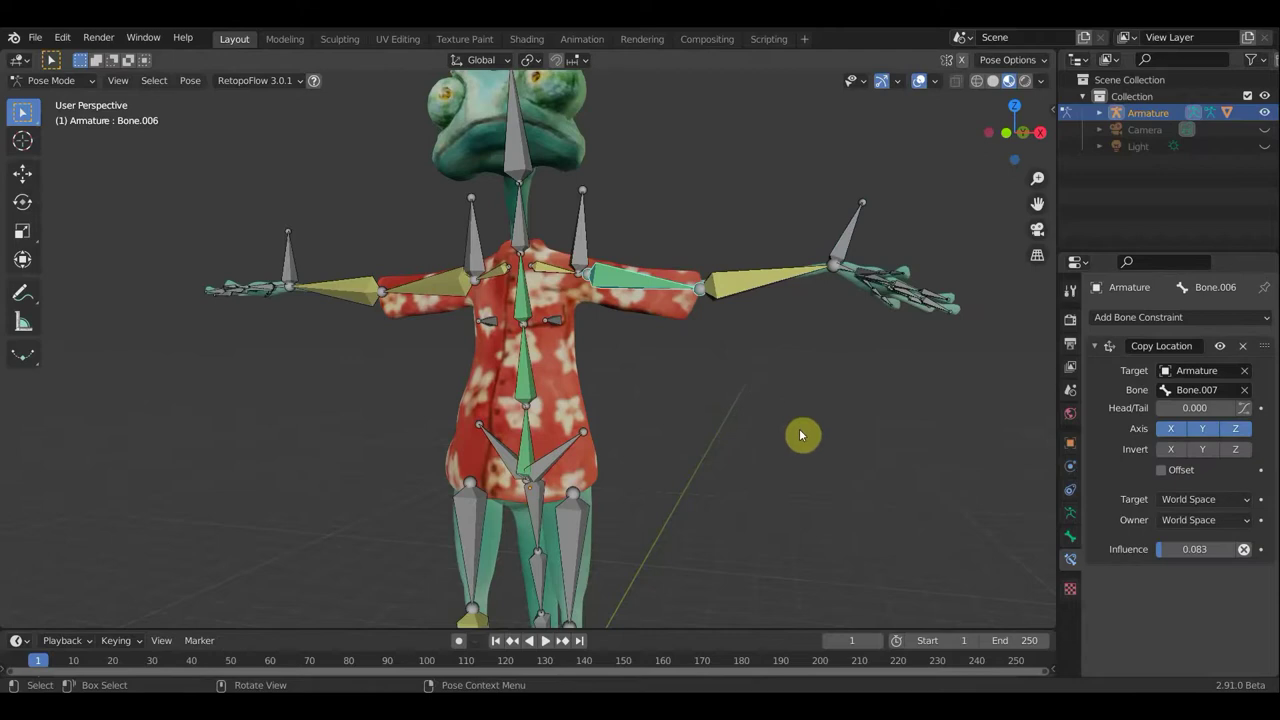
# Switch to front orthographic view and frame the chameleon from feet to head
pyautogui.press('KP_1')
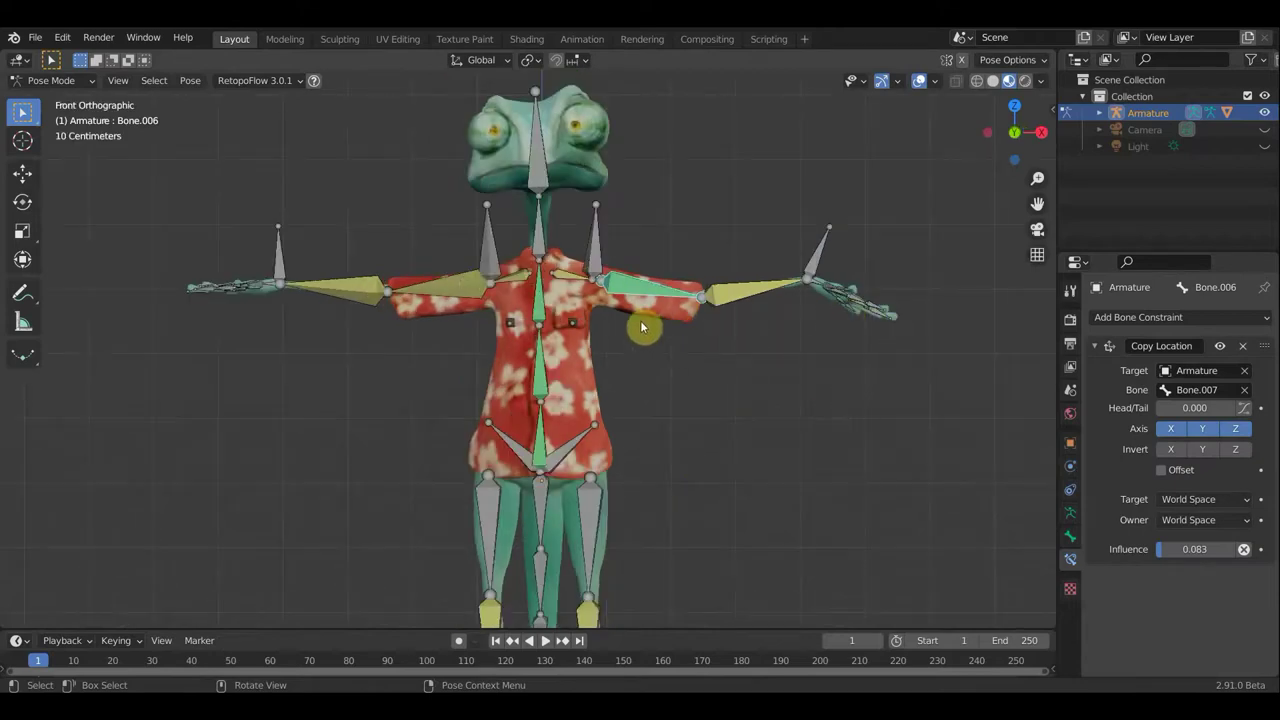
pyautogui.keyDown('shift'); pyautogui.moveTo(737, 528); pyautogui.dragTo(737, 409, button='middle'); pyautogui.keyUp('shift')
pyautogui.scroll(-1, 656, 431)
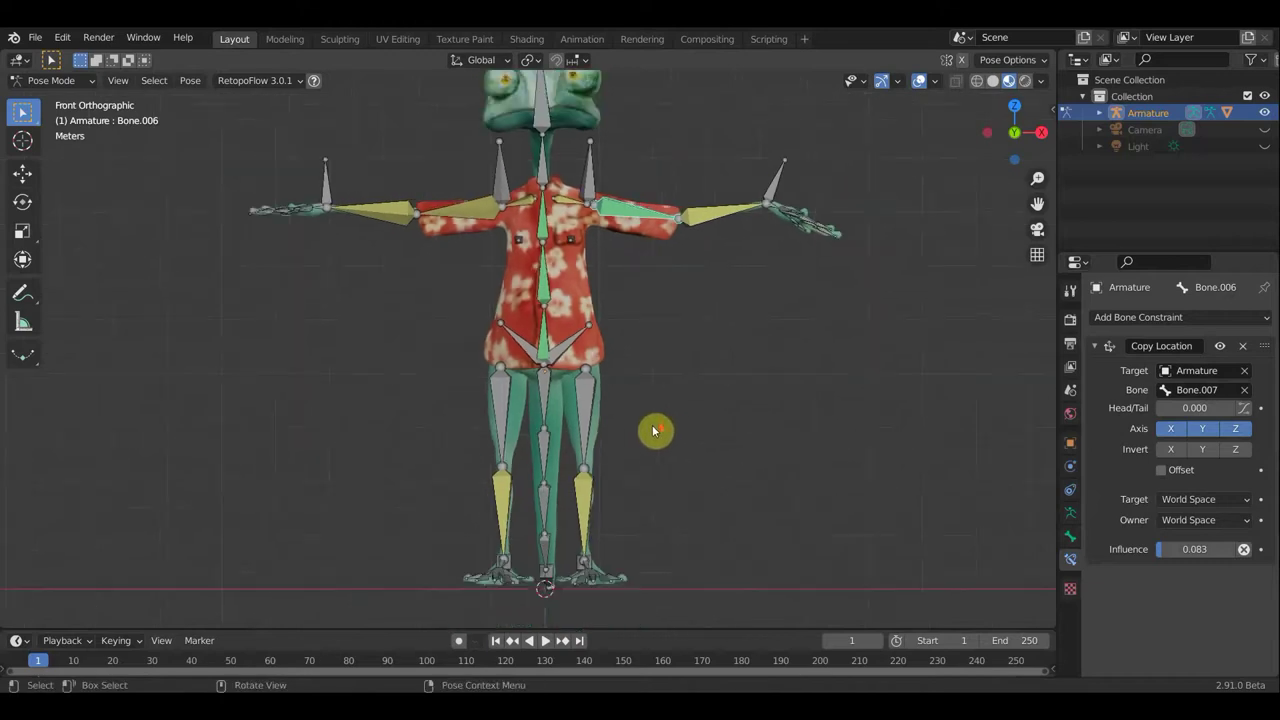
pyautogui.scroll(1, 702, 356)
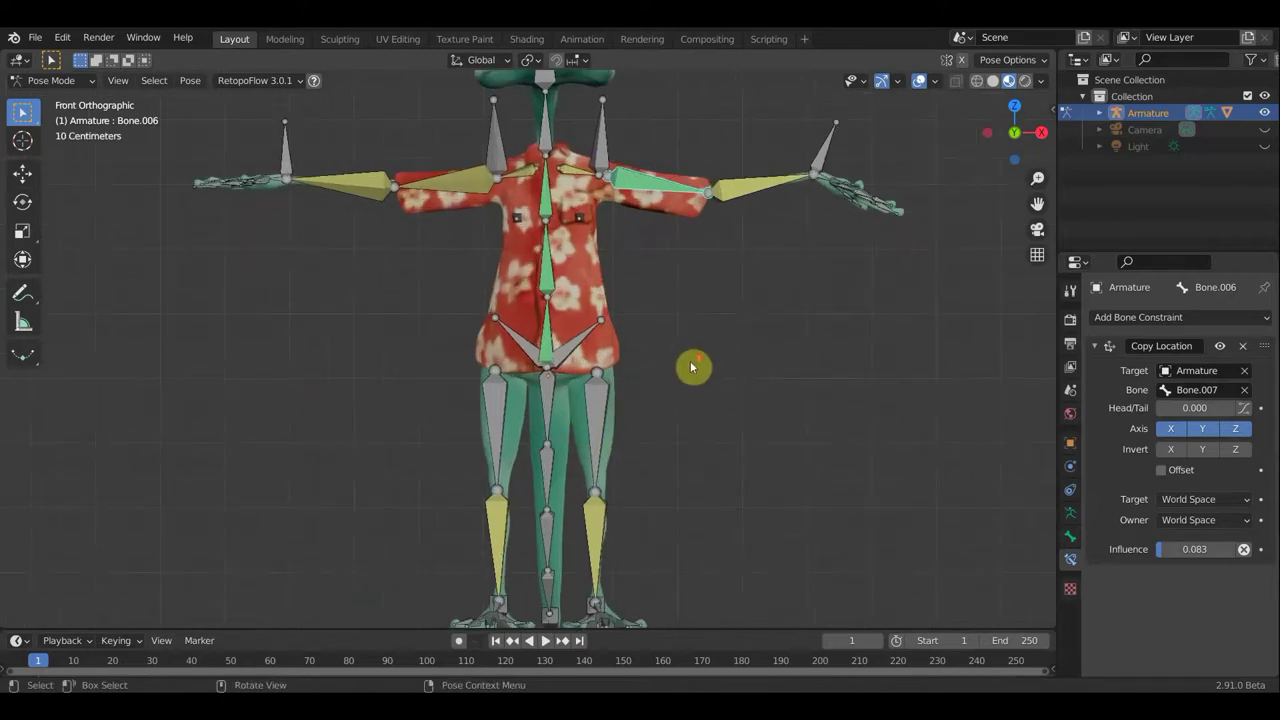
pyautogui.keyDown('shift'); pyautogui.moveTo(681, 361); pyautogui.dragTo(686, 477, button='middle'); pyautogui.keyUp('shift')
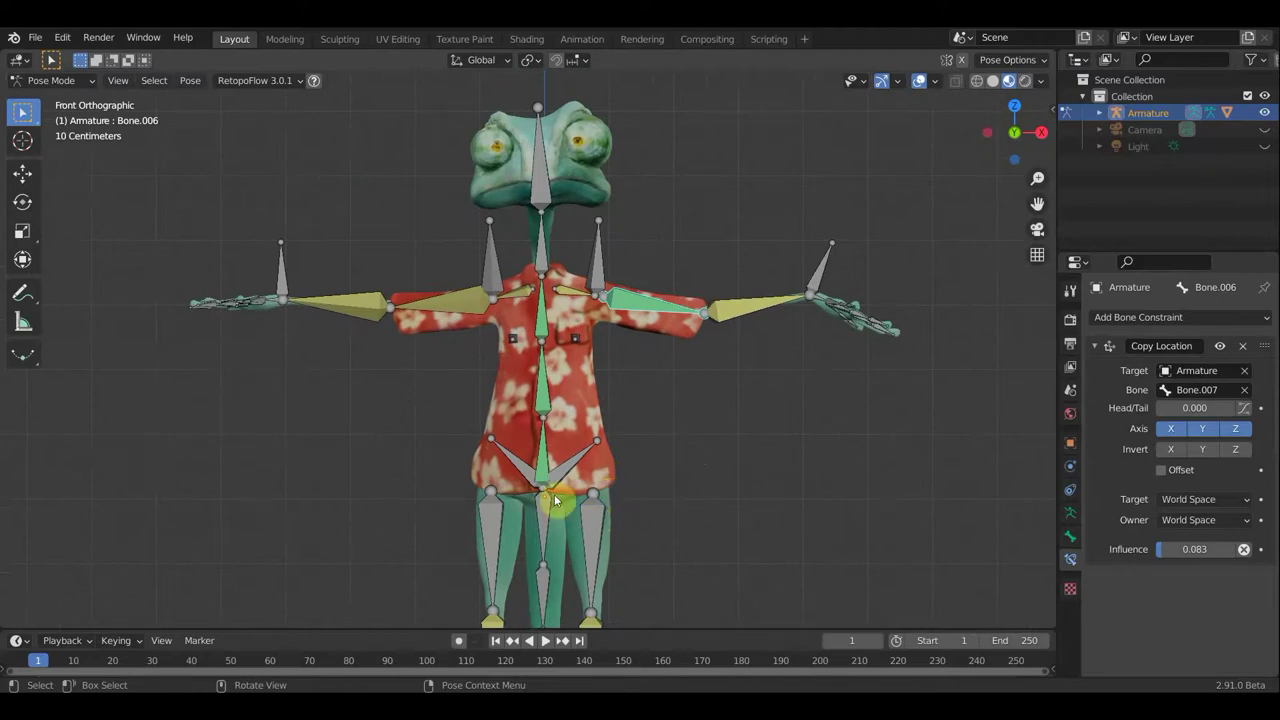
pyautogui.click(52, 80)
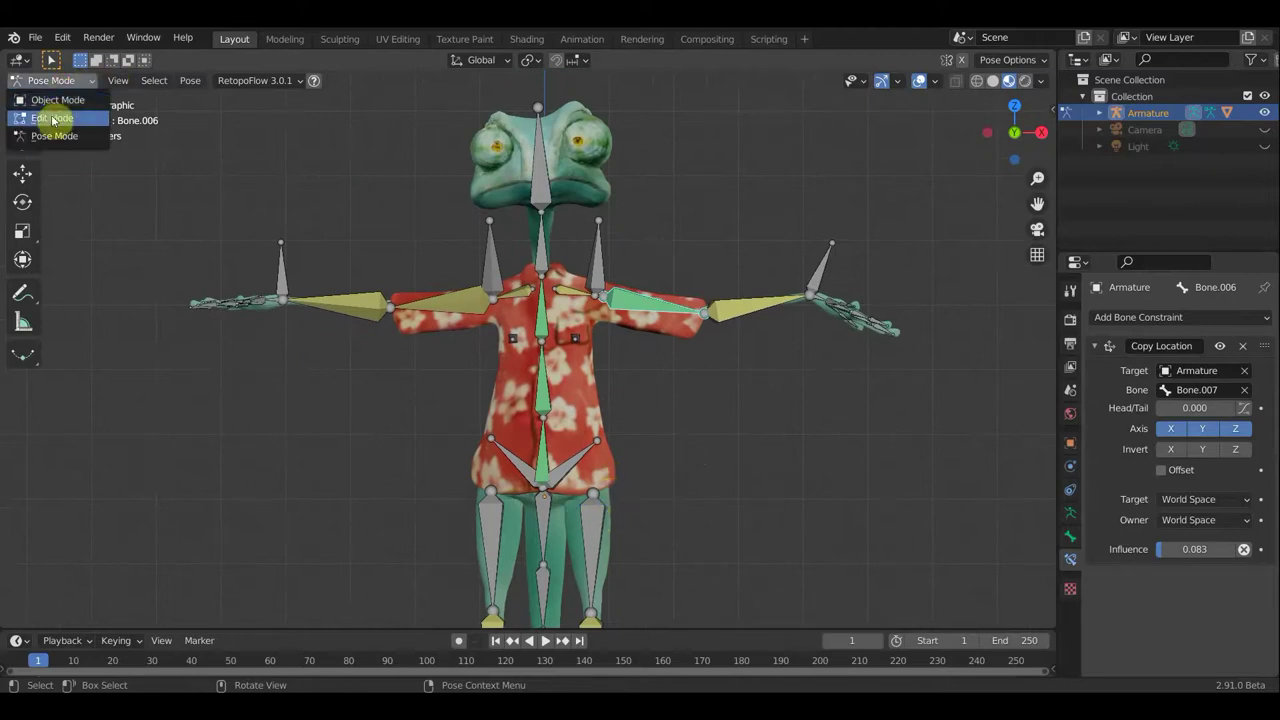
# In Edit Mode, parent hand controller Bone.065 and the left arm bones to shoulder Bone.082 with Keep Offset, then return to Pose Mode
pyautogui.click(53, 120)
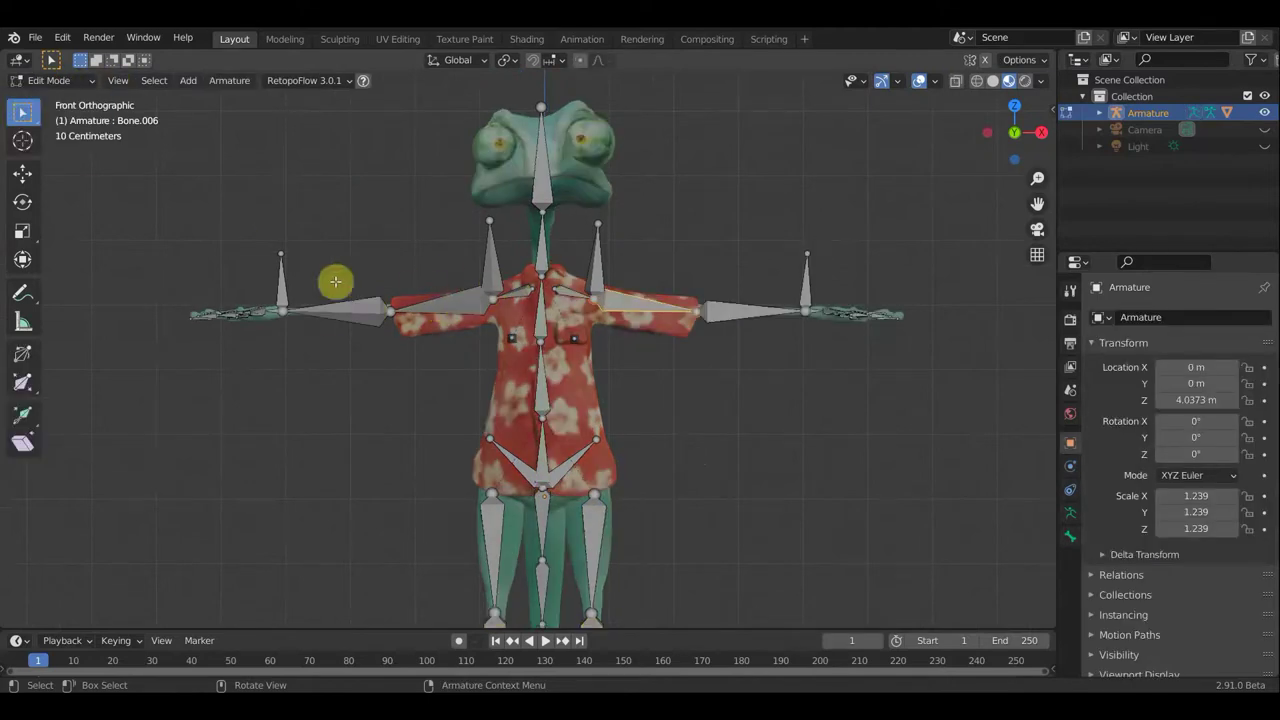
pyautogui.click(283, 288)
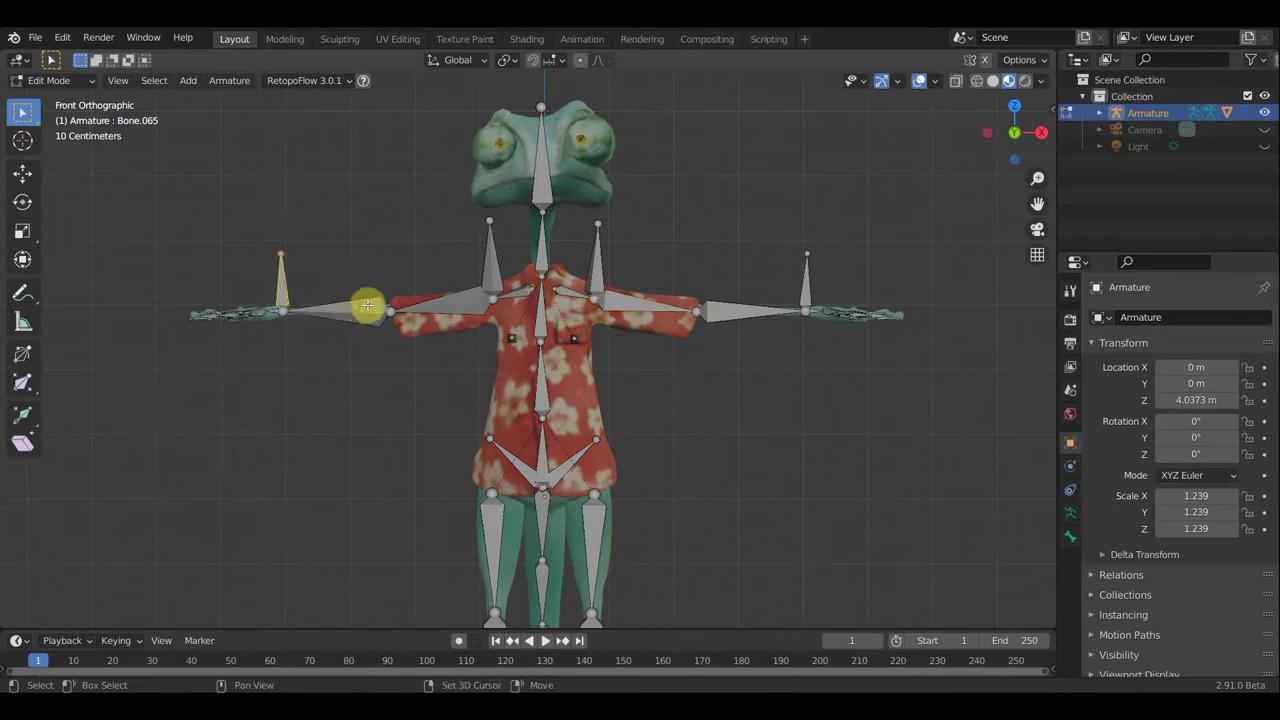
pyautogui.click(495, 276)
pyautogui.keyDown('shift'); pyautogui.click(491, 266); pyautogui.keyUp('shift')
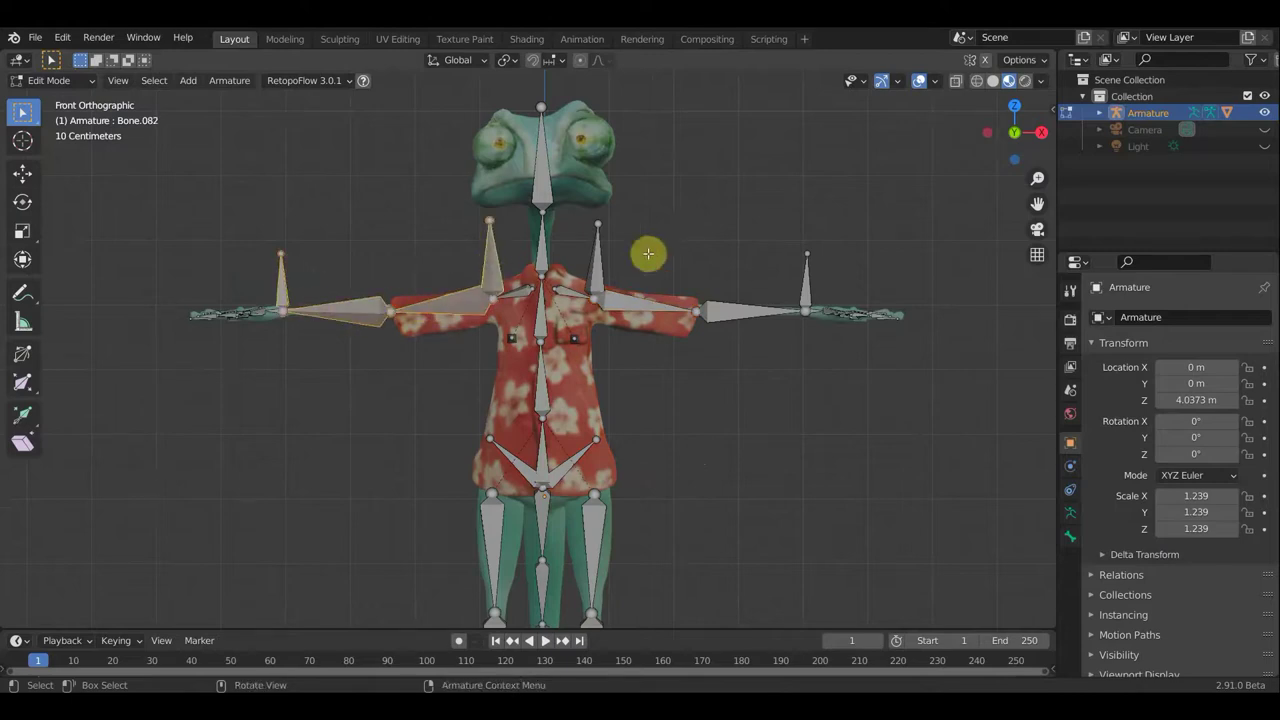
pyautogui.hotkey('ctrl', 'p')
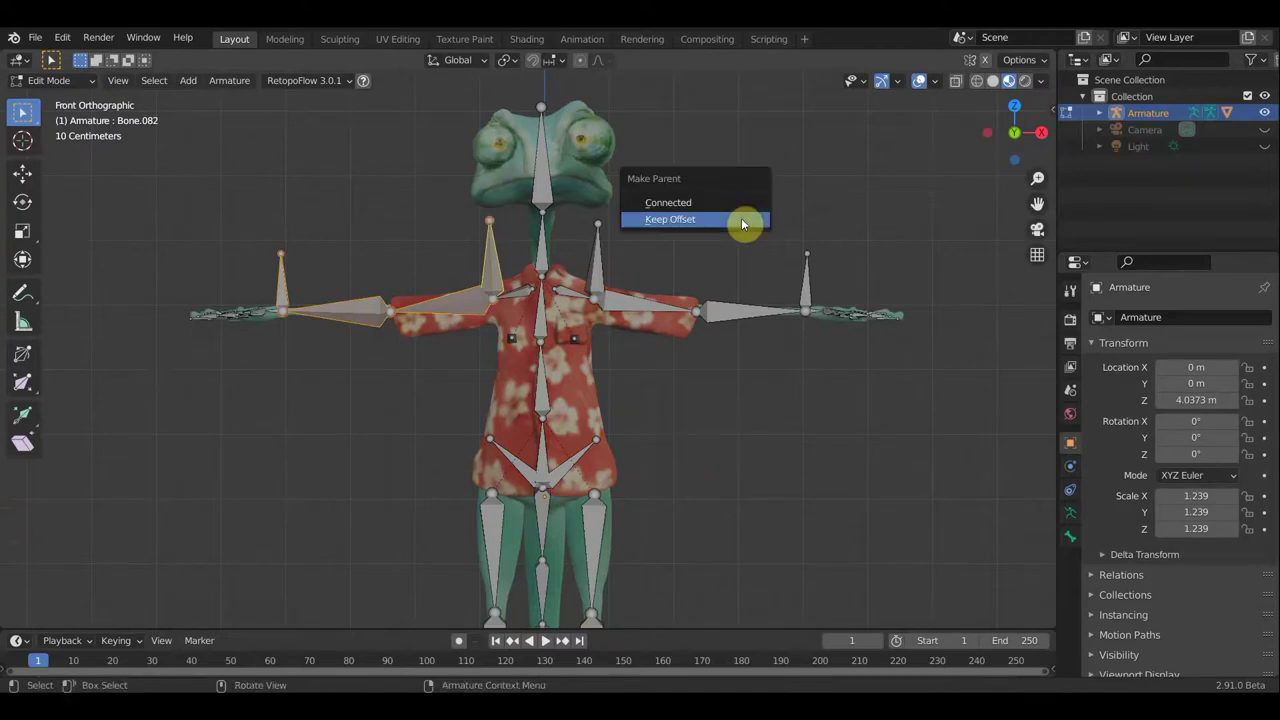
pyautogui.click(743, 222)
pyautogui.click(30, 80)
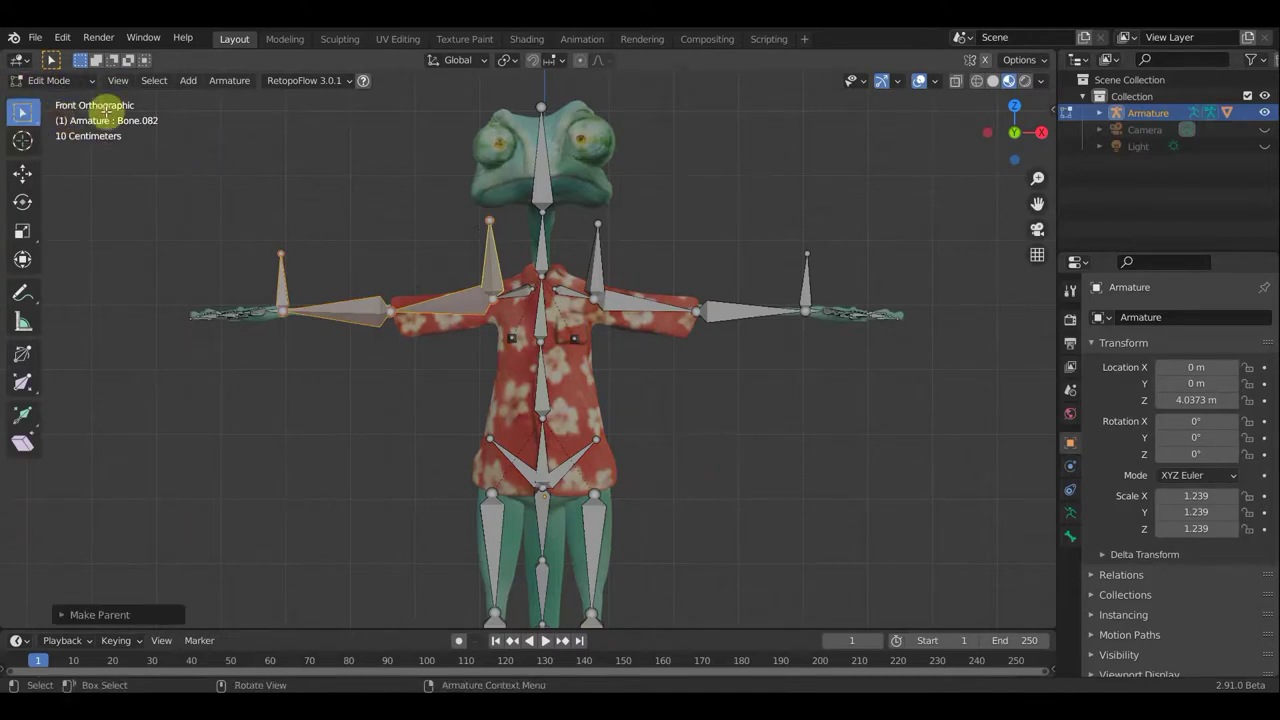
pyautogui.click(58, 82)
pyautogui.click(55, 135)
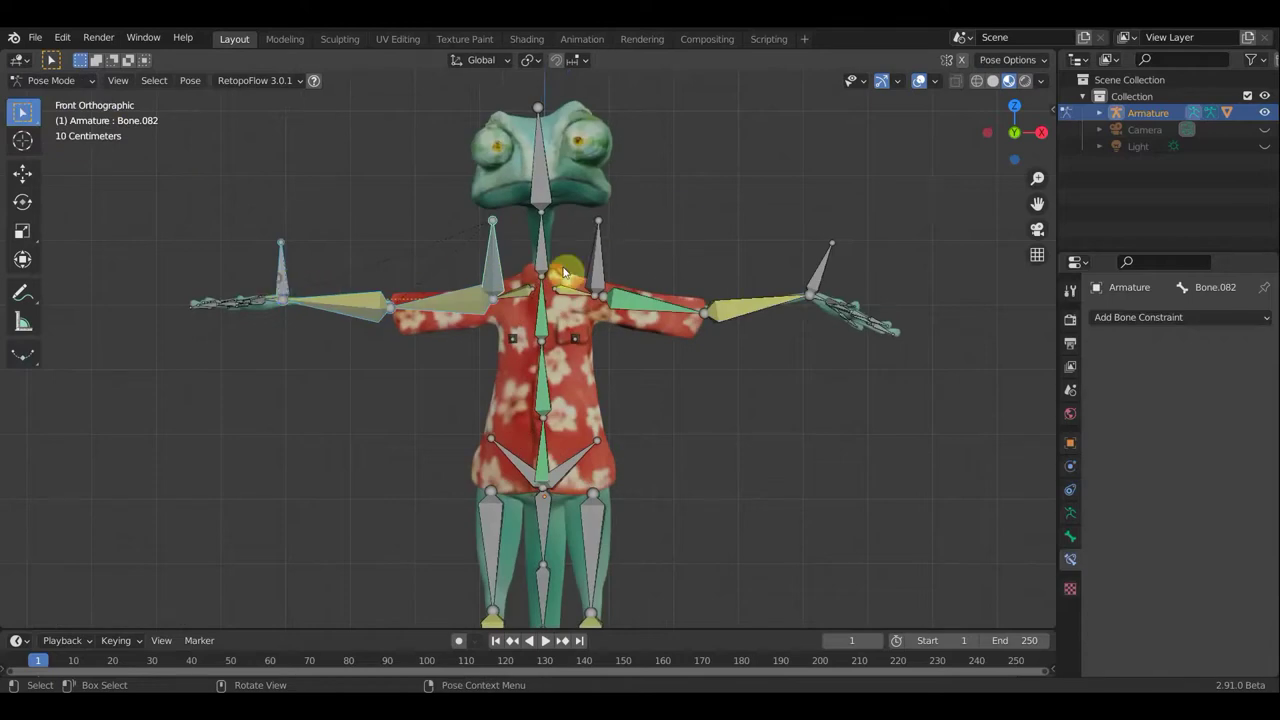
# Test-move hand controller Bone.065, then delete Bone.047's IK constraint
pyautogui.click(785, 232)
pyautogui.press('g')
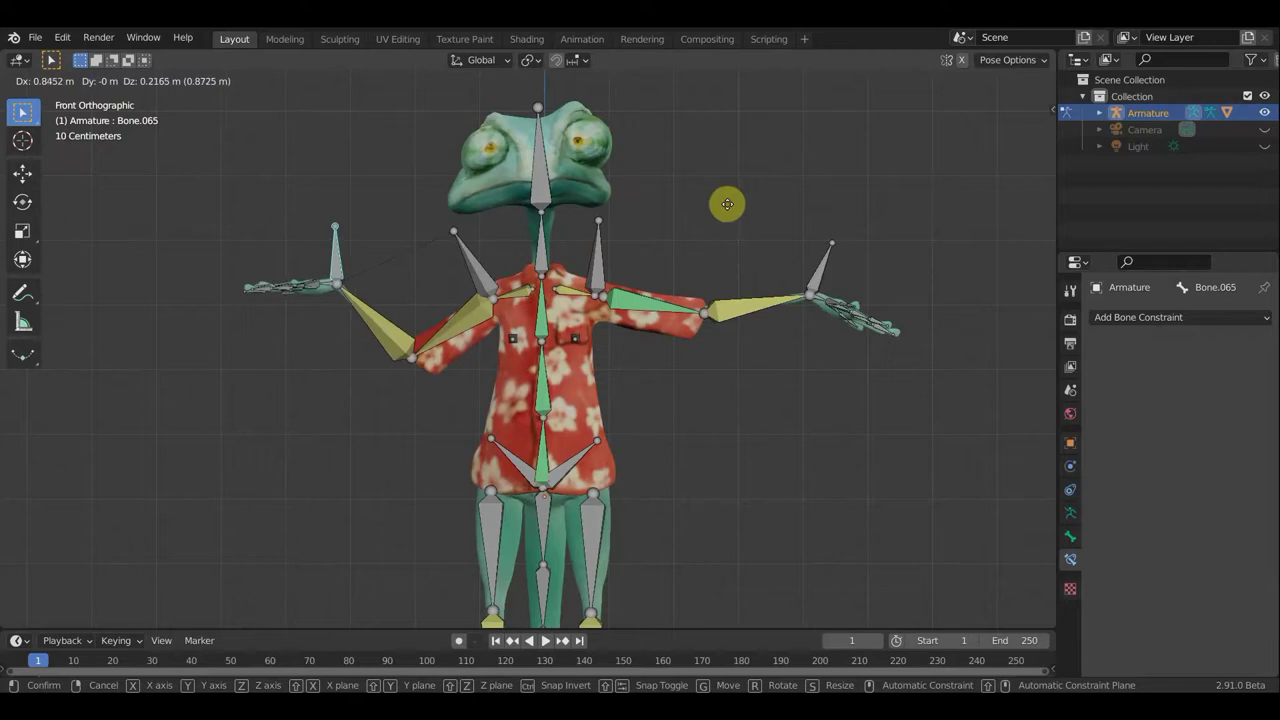
pyautogui.click(678, 191)
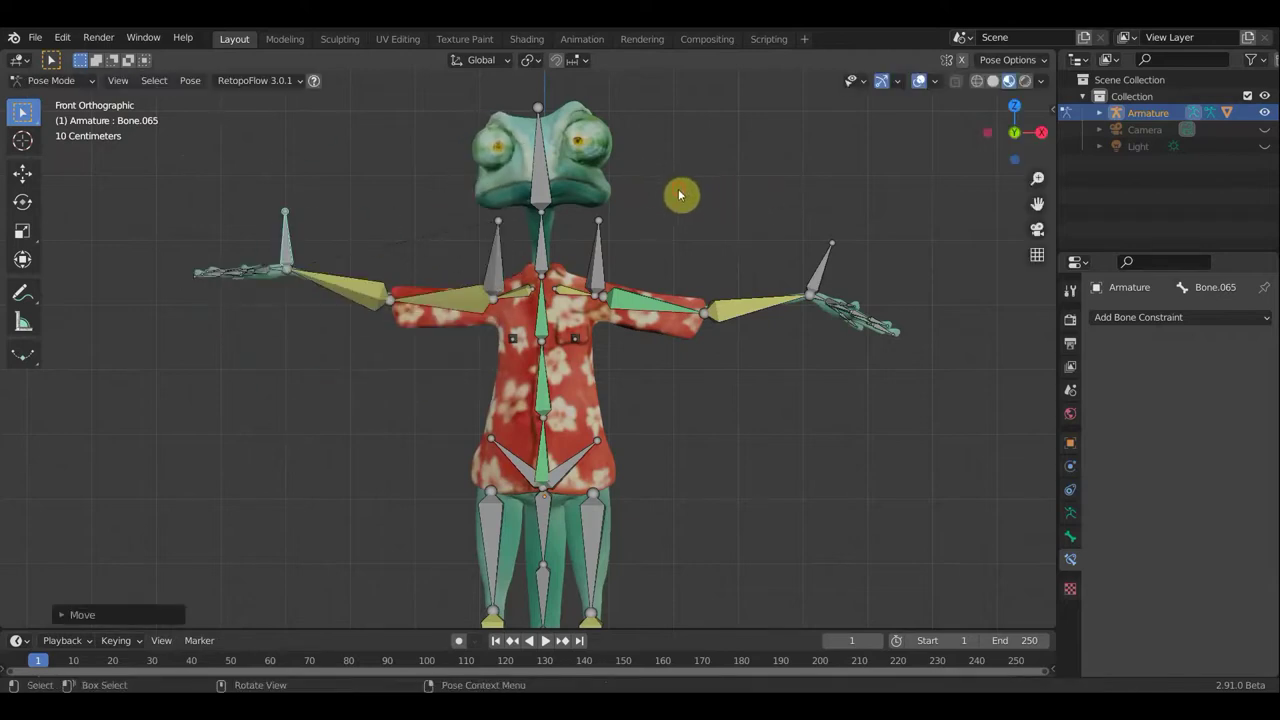
pyautogui.click(466, 297)
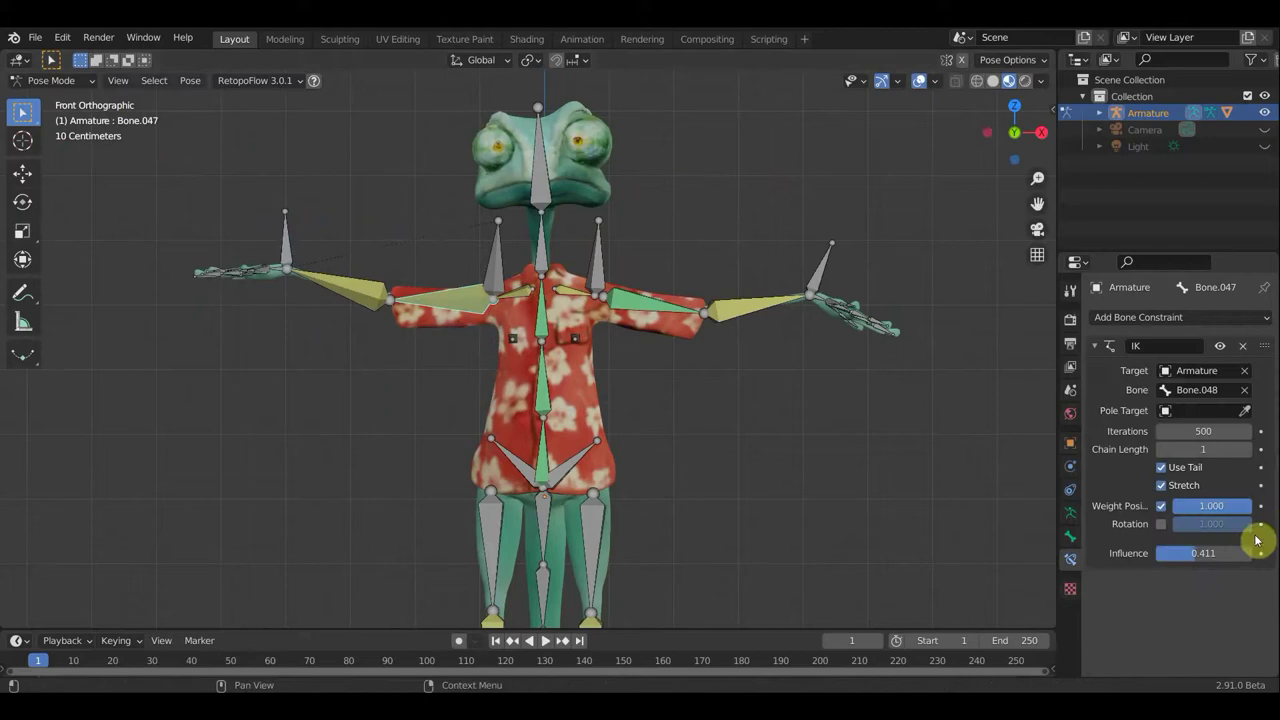
pyautogui.click(1243, 345)
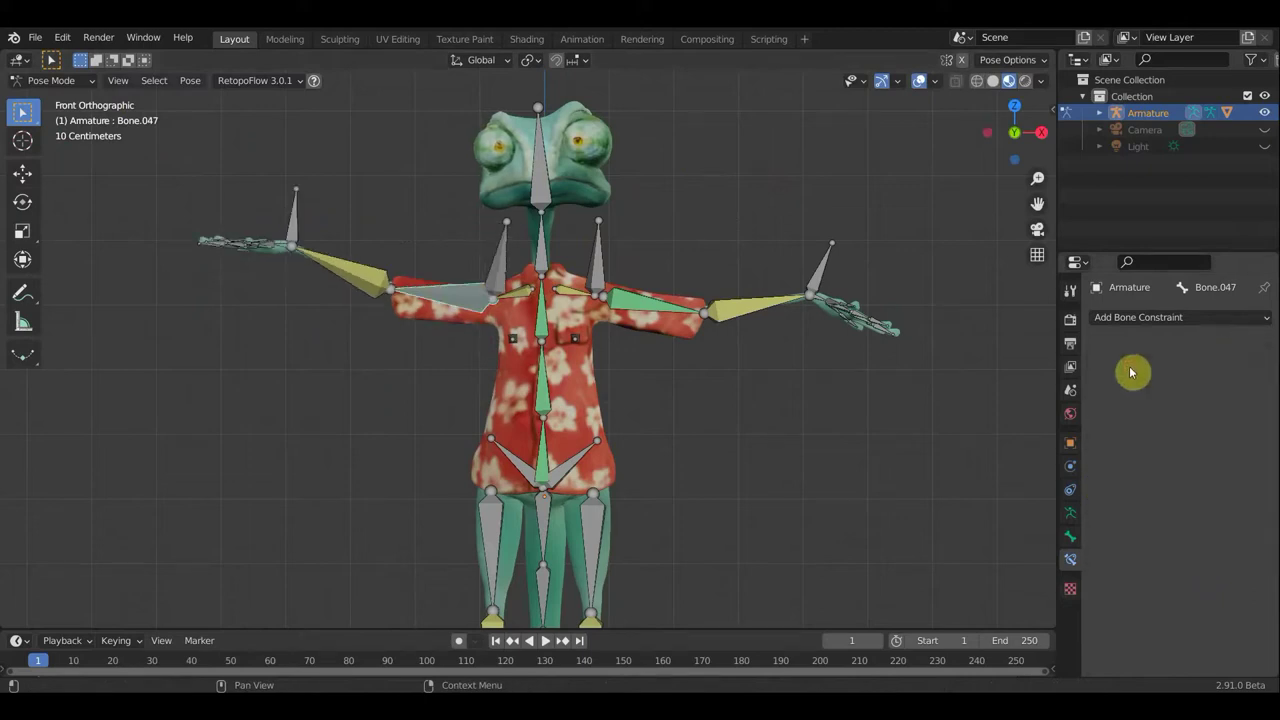
# Pull the arm with Bone.065 and reduce forearm Bone.048's IK chain length to 1
pyautogui.click(290, 226)
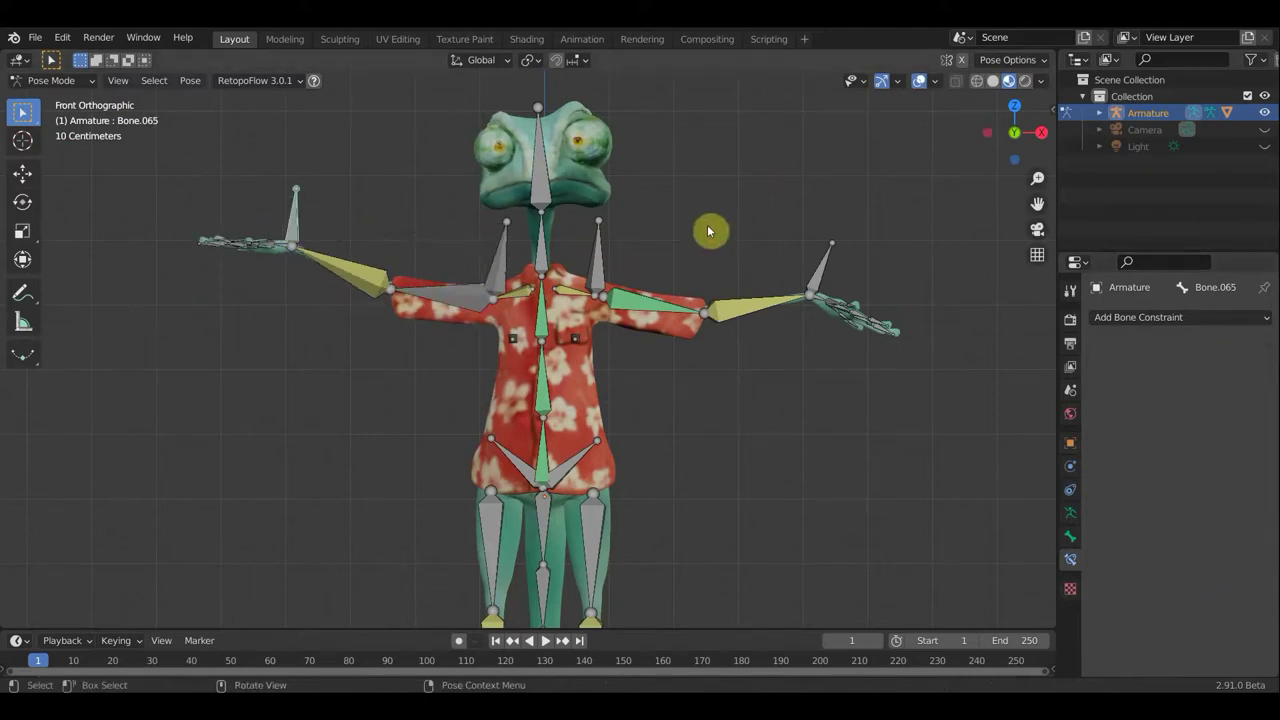
pyautogui.press('g')
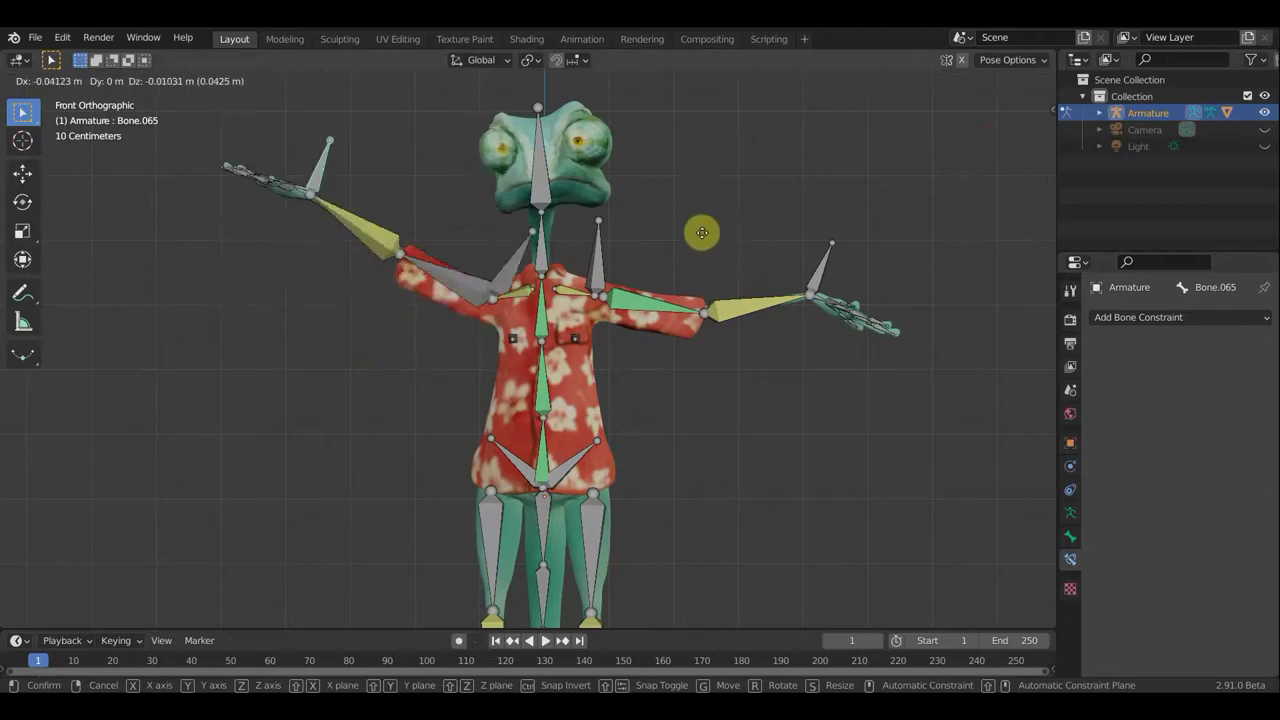
pyautogui.click(713, 244)
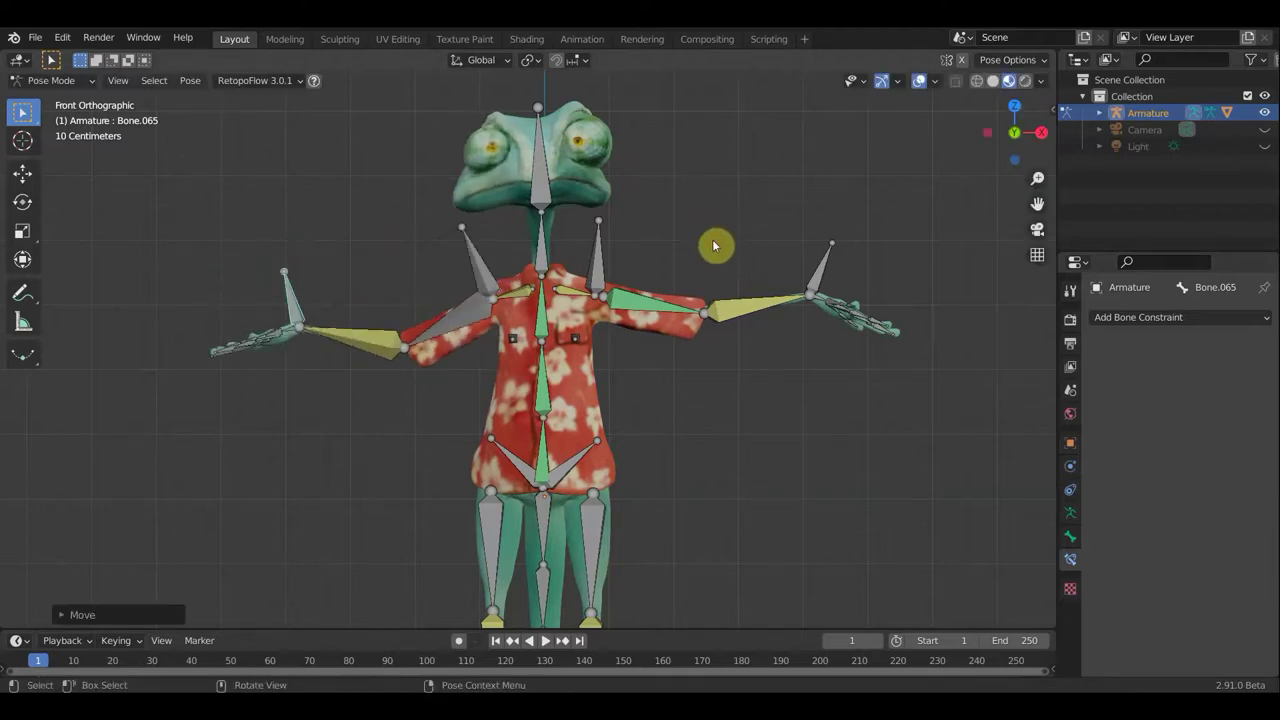
pyautogui.keyDown('shift'); pyautogui.click(390, 347); pyautogui.keyUp('shift')
pyautogui.hotkey('shift', 'i')
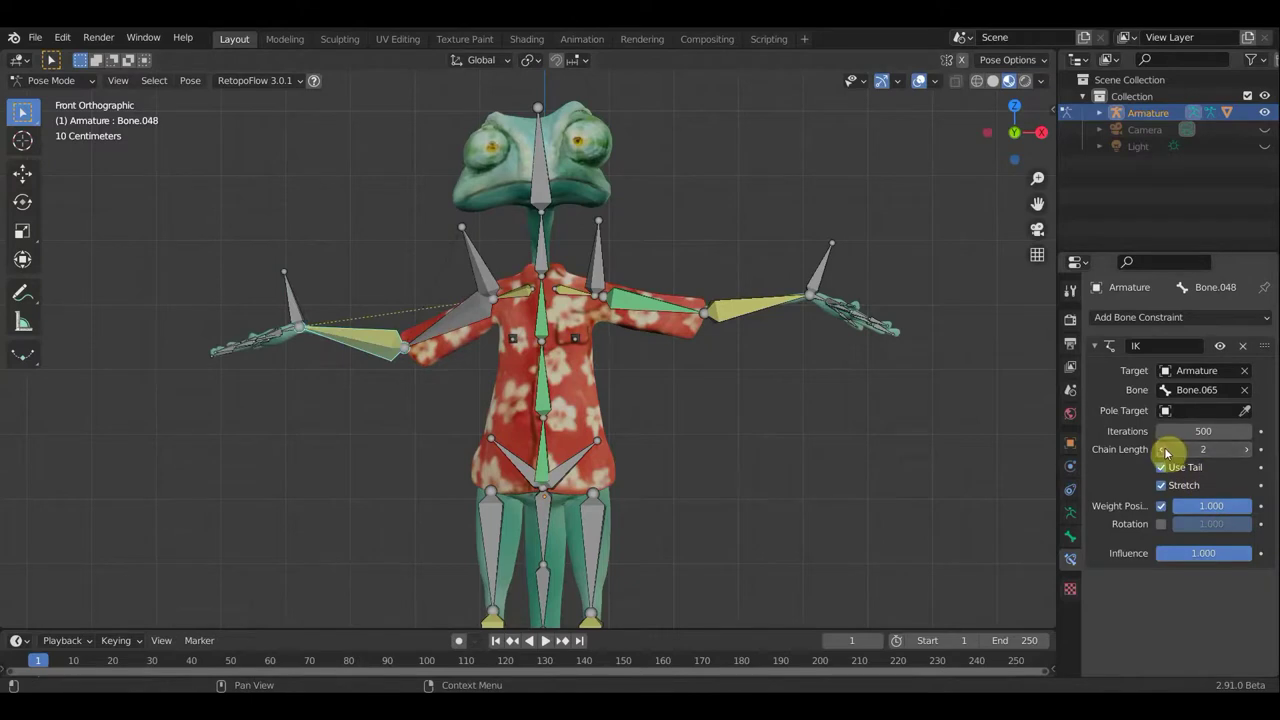
pyautogui.click(1163, 450)
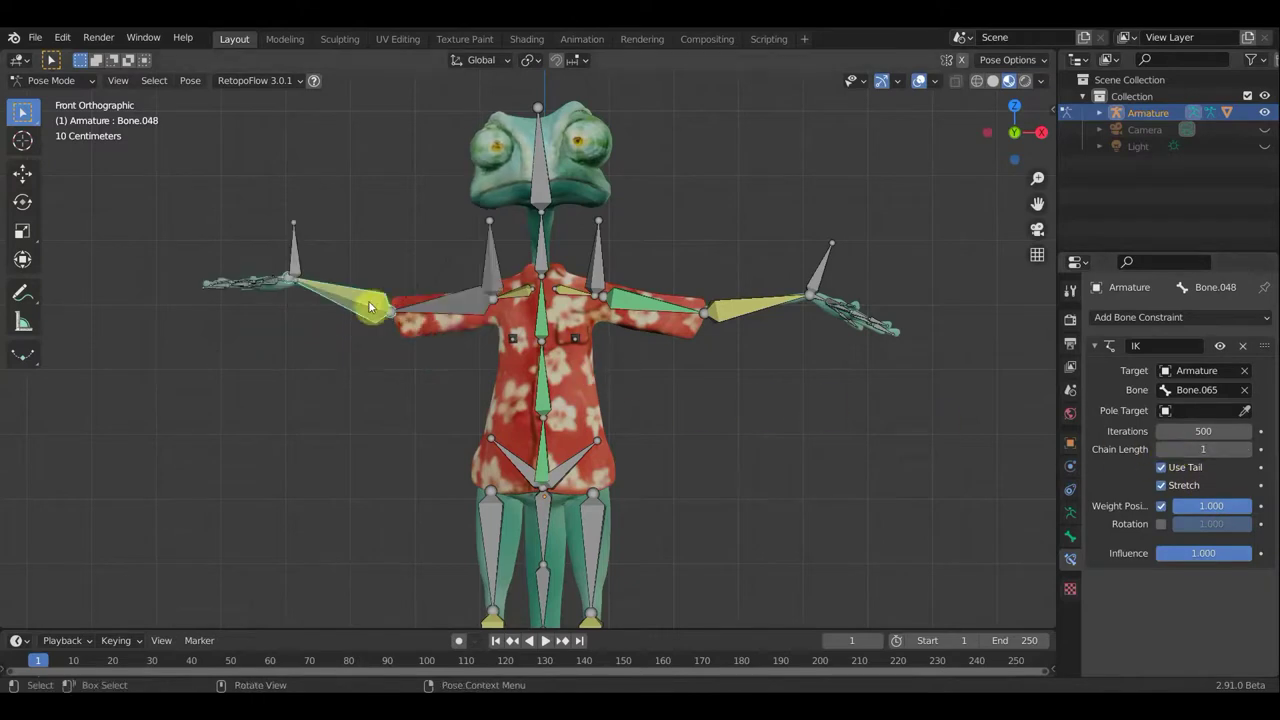
# Test the hand controller again, then undo the IK changes back to the rest T-pose
pyautogui.click(296, 255)
pyautogui.press('g')
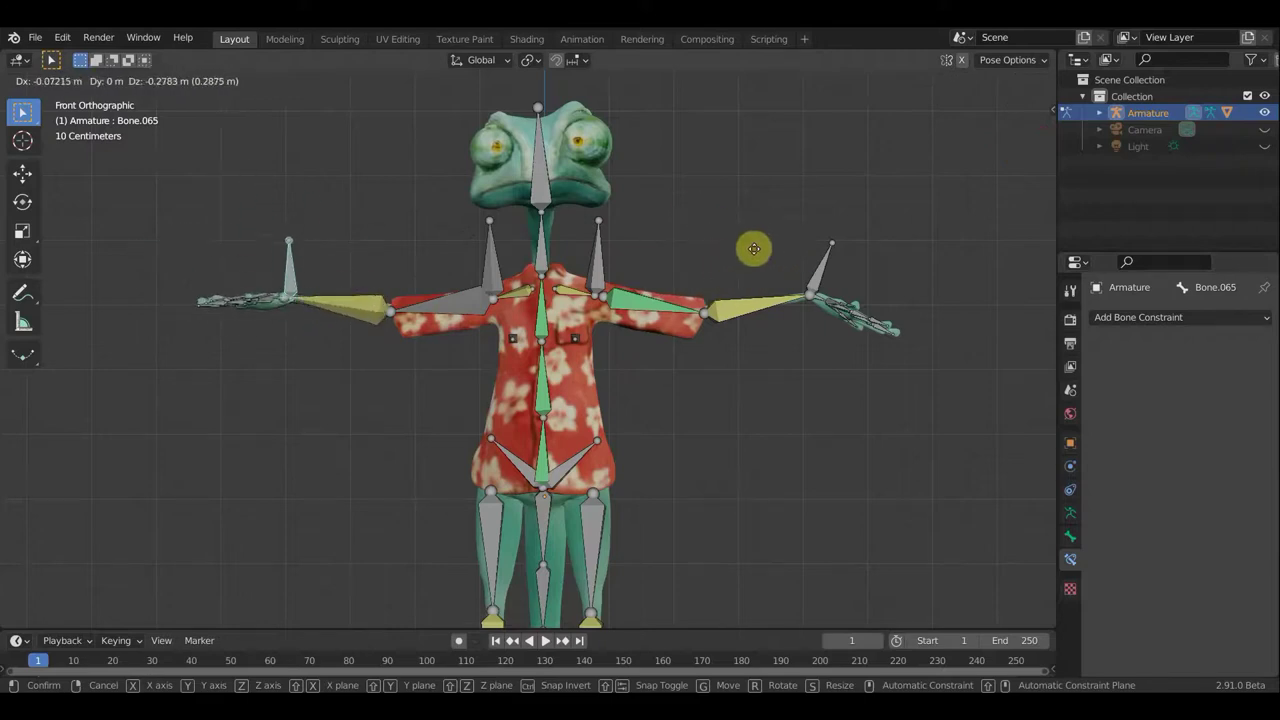
pyautogui.click(725, 270)
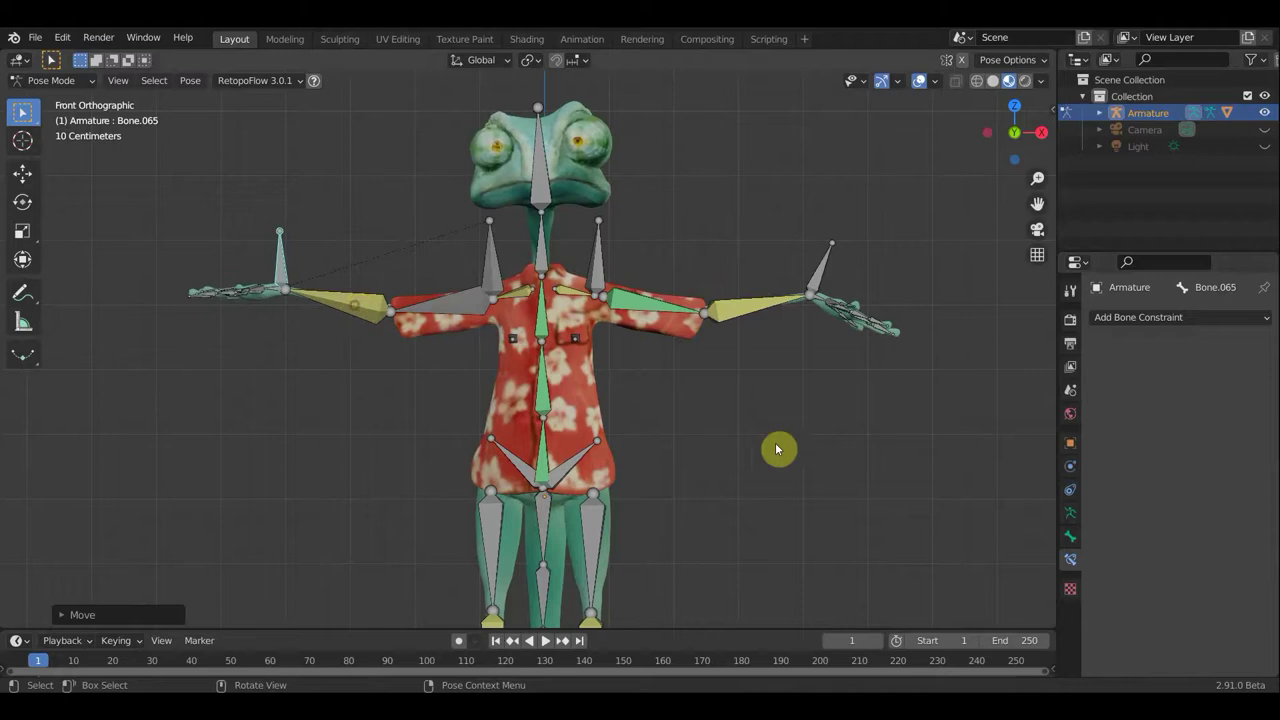
pyautogui.hotkey('shift', 'i')
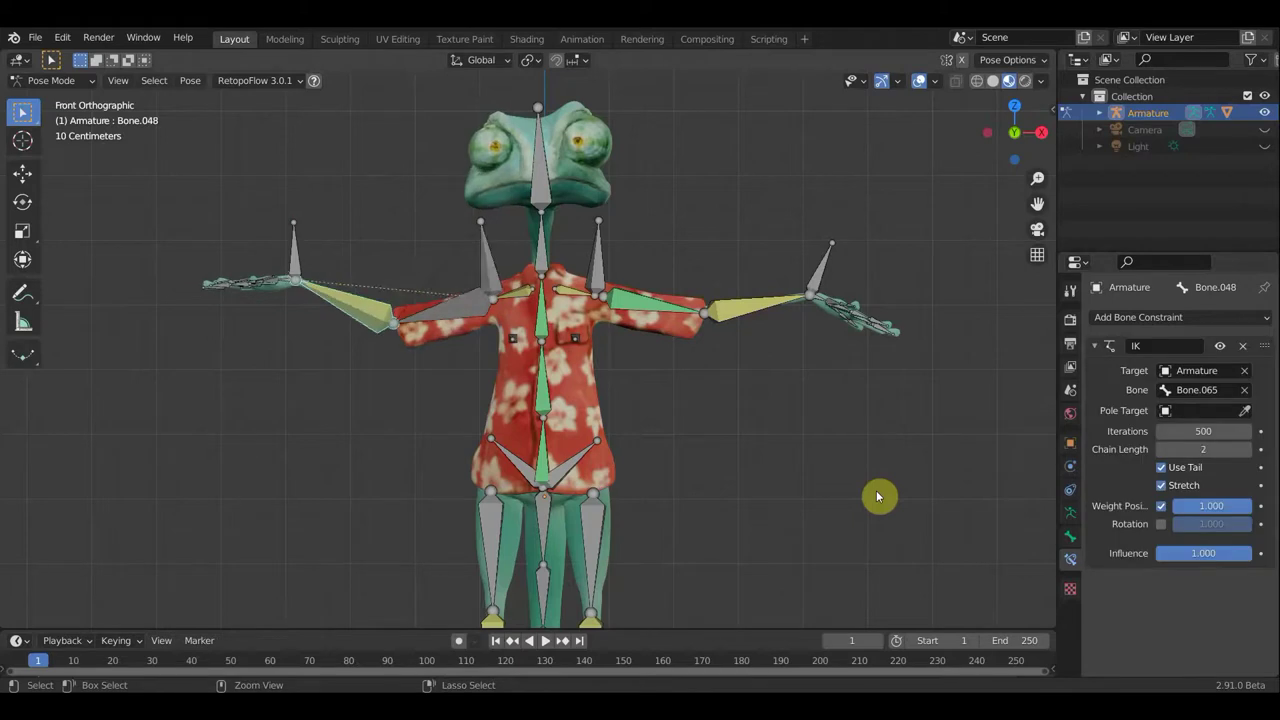
pyautogui.hotkey('ctrl', 'z')
pyautogui.hotkey('ctrl', 'z')
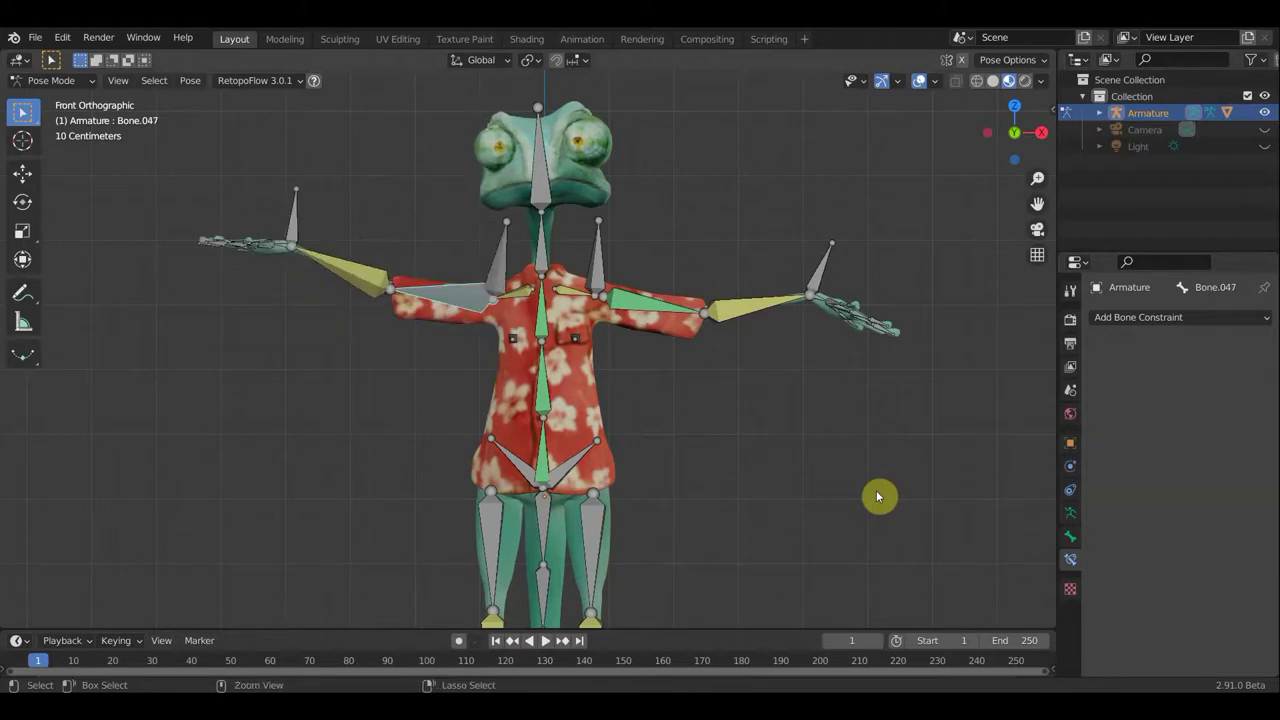
pyautogui.hotkey('ctrl', 'z')
pyautogui.hotkey('ctrl', 'z')
pyautogui.hotkey('ctrl', 'z')
pyautogui.hotkey('ctrl', 'z')
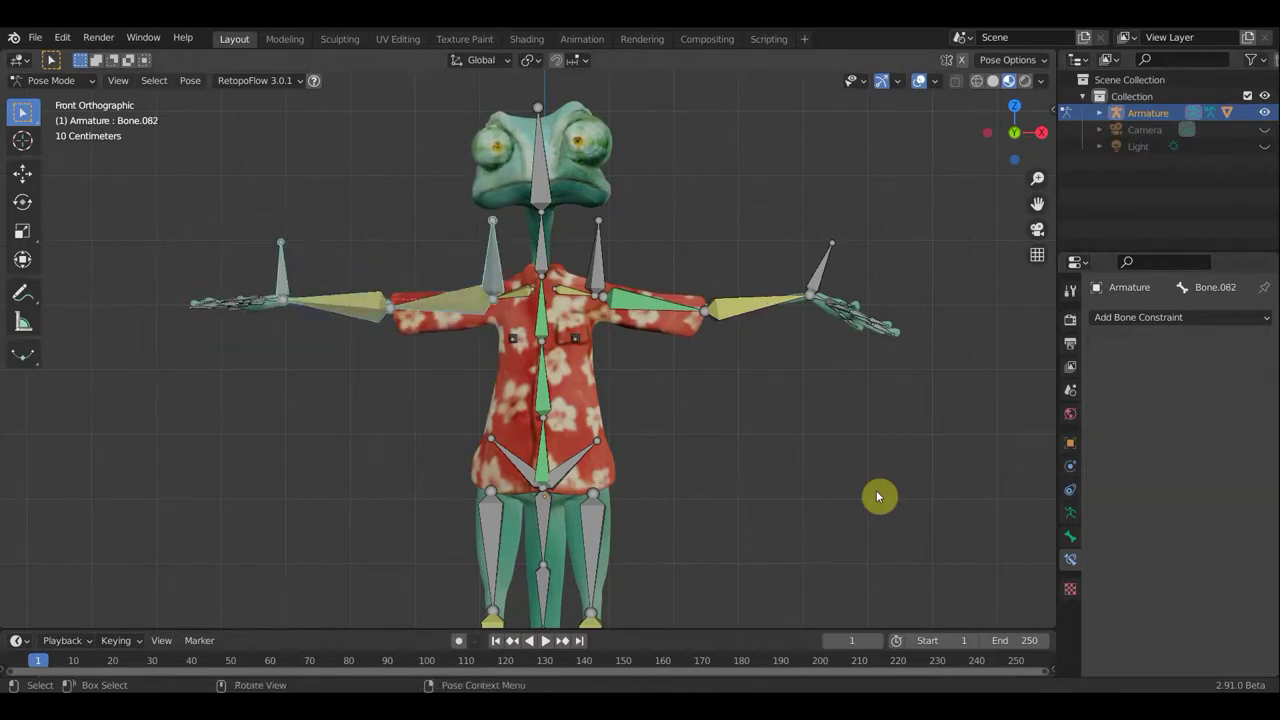
# Parent the forearm and upper-arm bones to shoulder Bone.083 with Keep Offset, then return to Pose Mode
pyautogui.hotkey('ctrl', 'z')
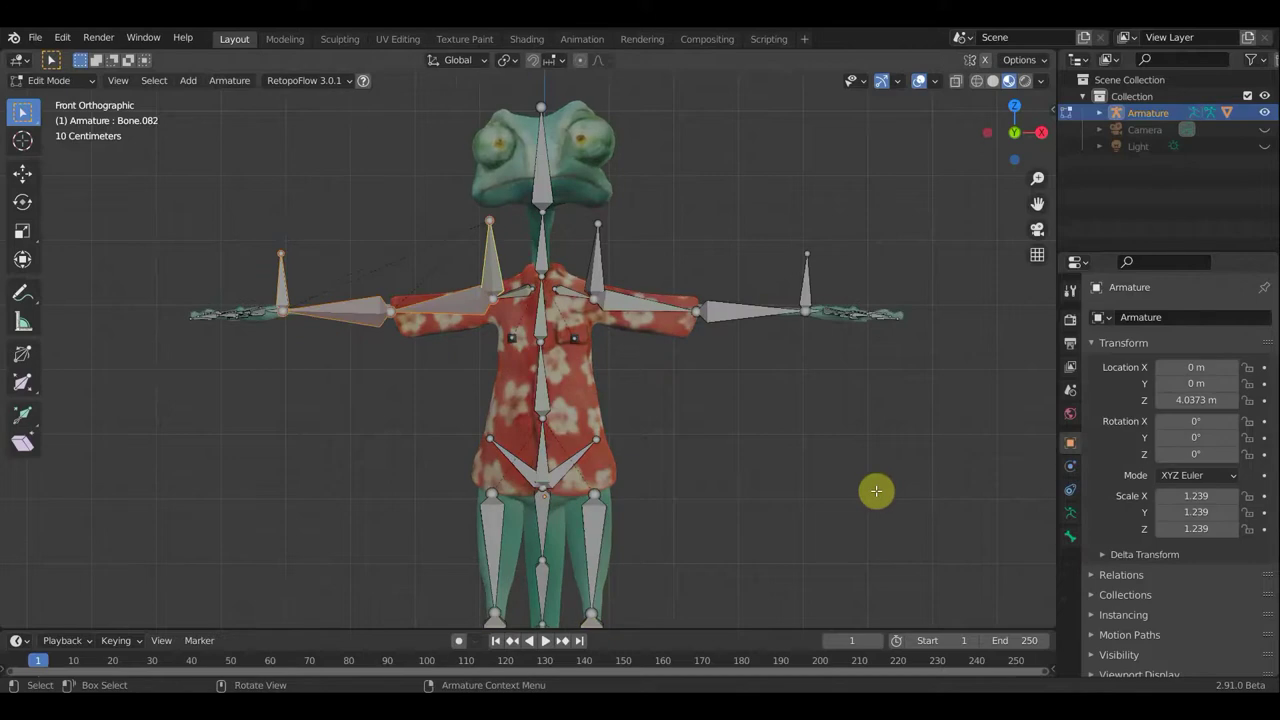
pyautogui.hotkey('ctrl', 'z')
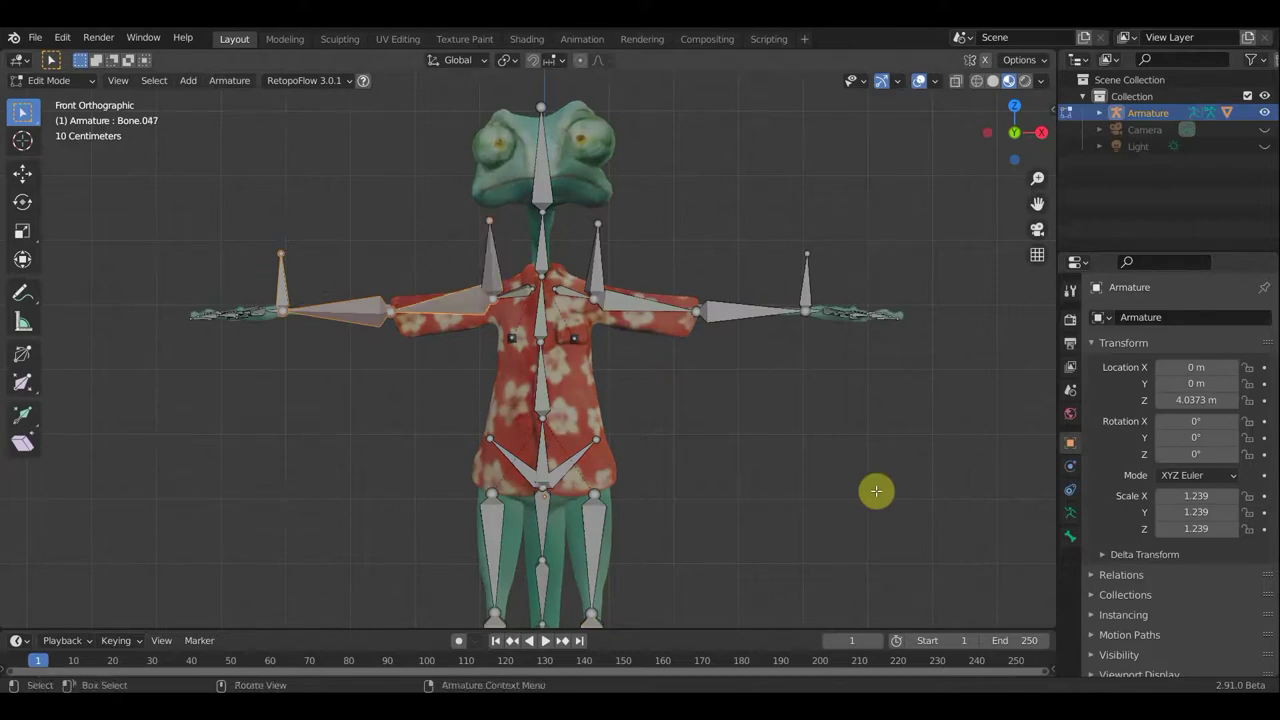
pyautogui.click(740, 257)
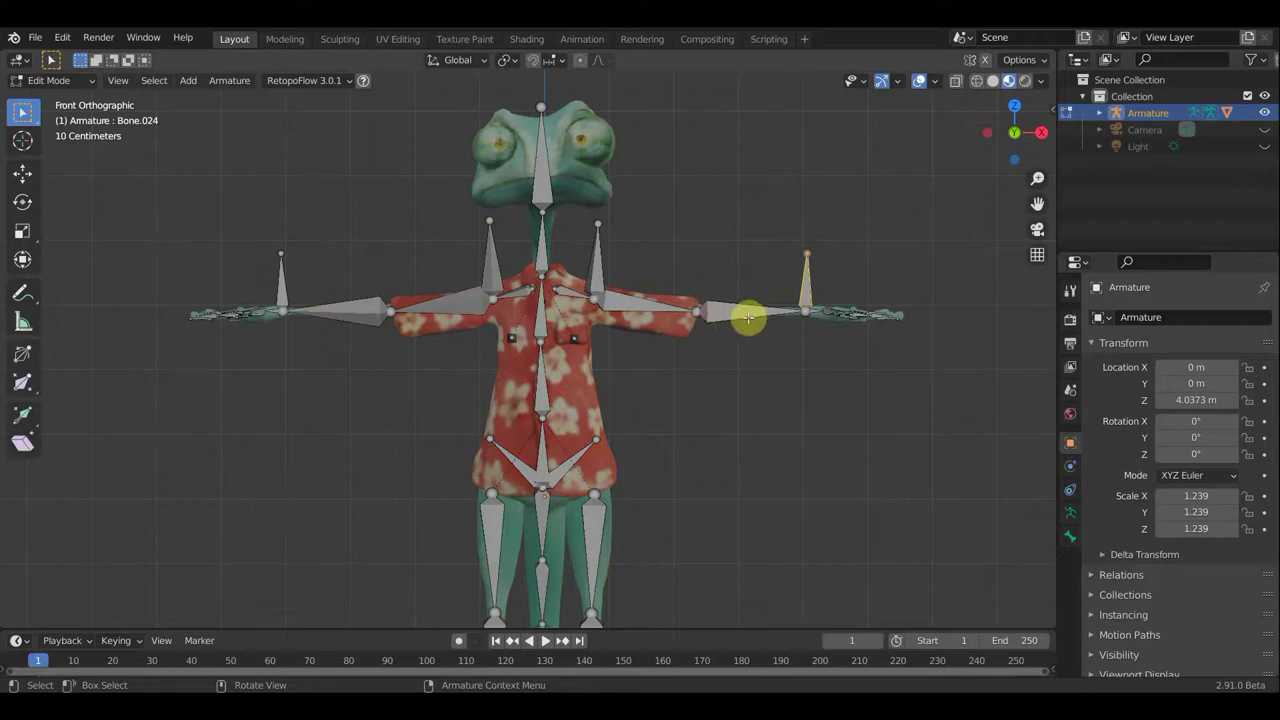
pyautogui.click(693, 315)
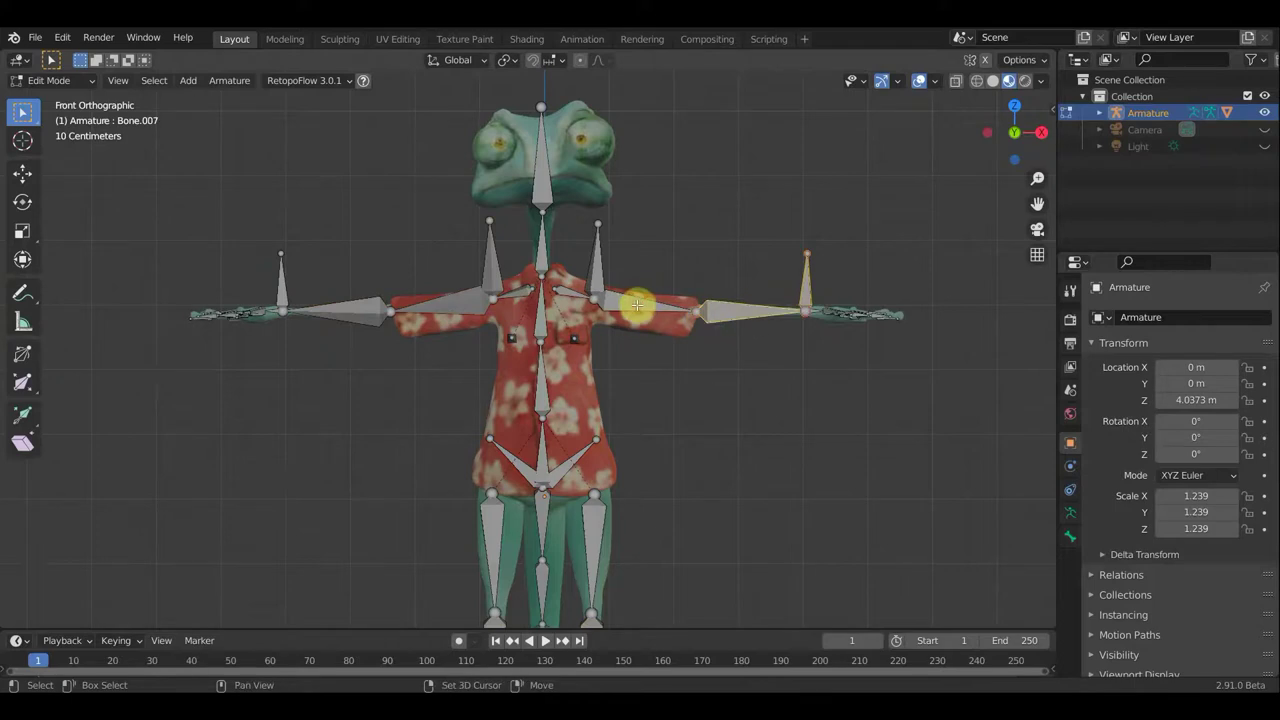
pyautogui.keyDown('shift'); pyautogui.click(636, 305); pyautogui.keyUp('shift')
pyautogui.keyDown('shift'); pyautogui.click(599, 273); pyautogui.keyUp('shift')
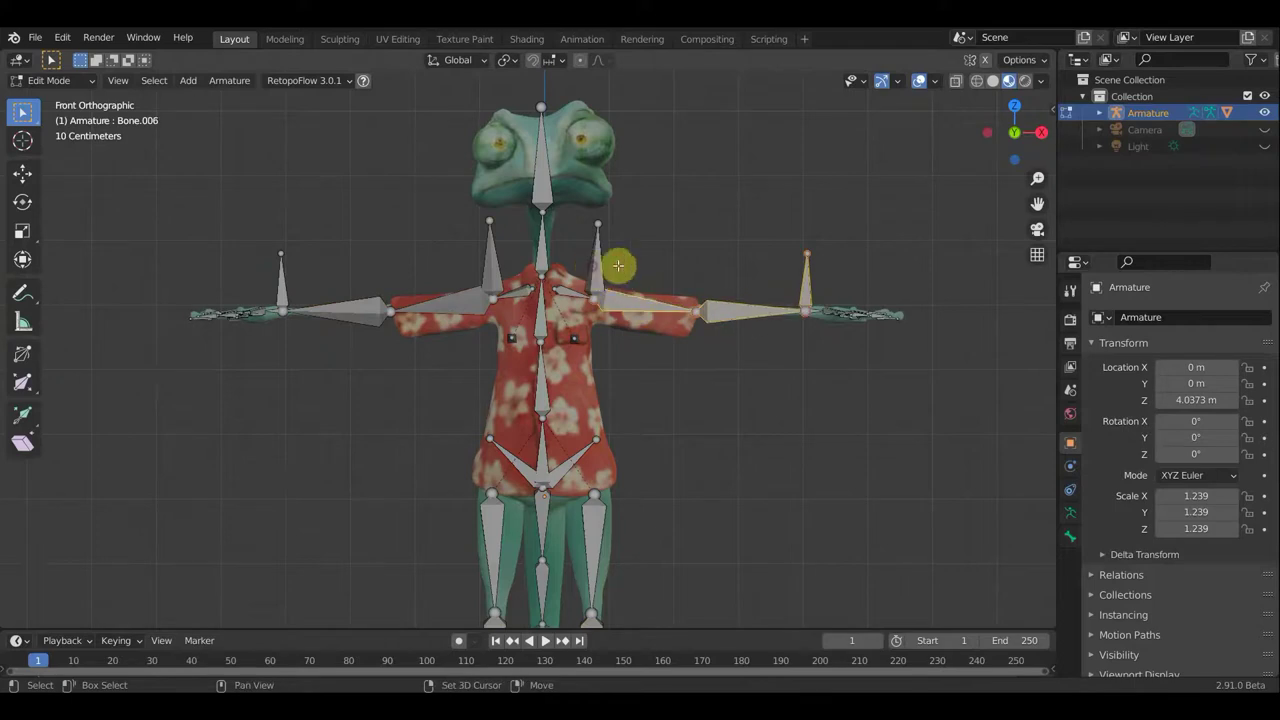
pyautogui.hotkey('ctrl', 'p')
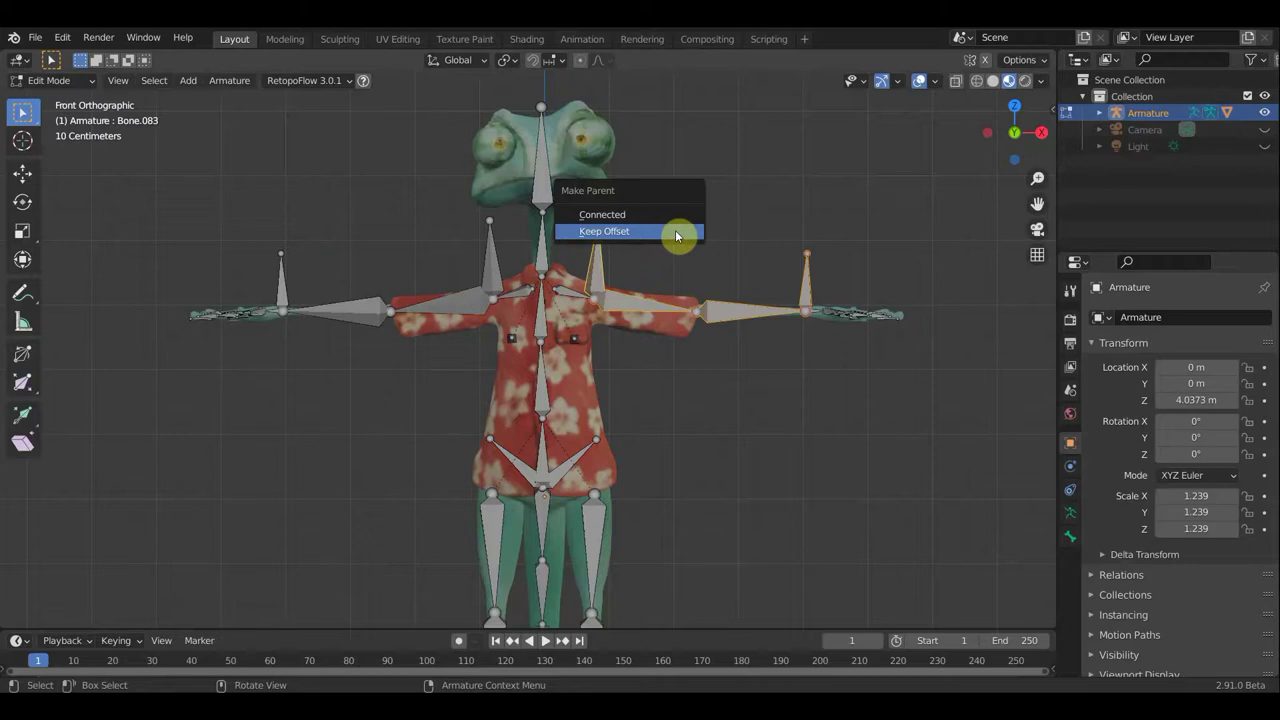
pyautogui.click(676, 235)
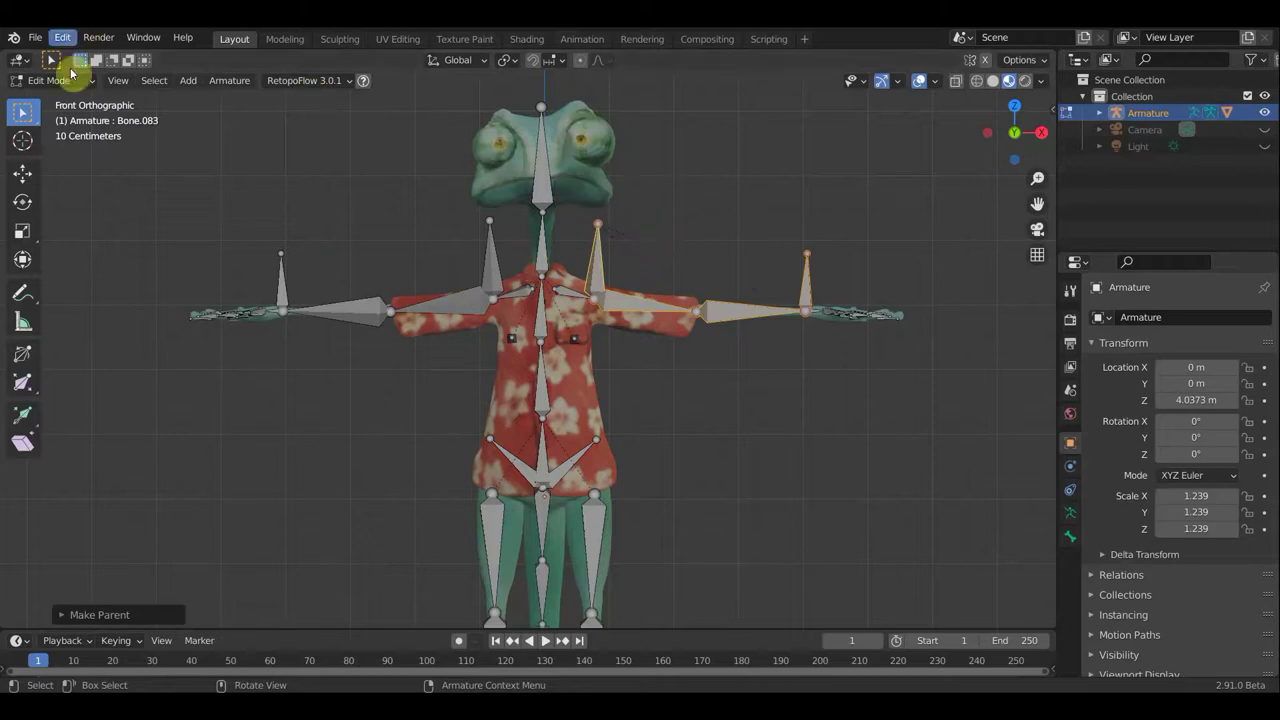
pyautogui.click(66, 80)
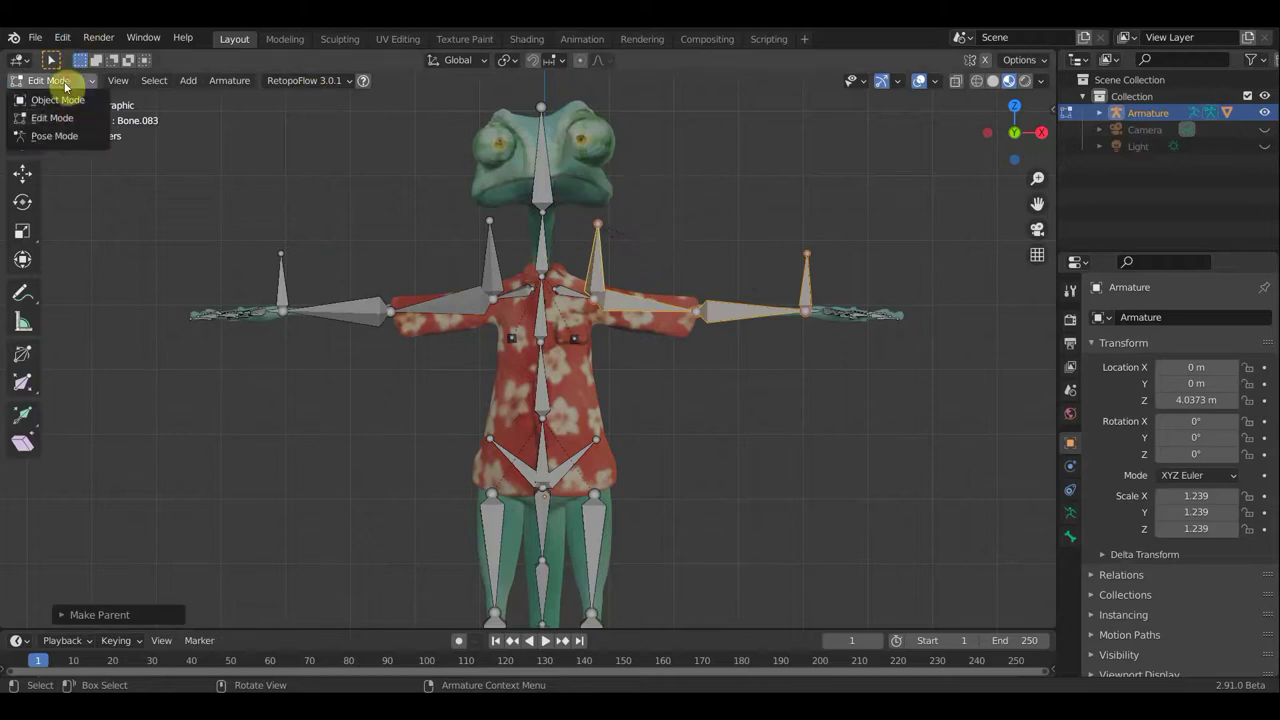
pyautogui.click(55, 136)
# Lower hand controller Bone.024 to bend the arm and inspect the mesh with bones hidden
pyautogui.click(819, 270)
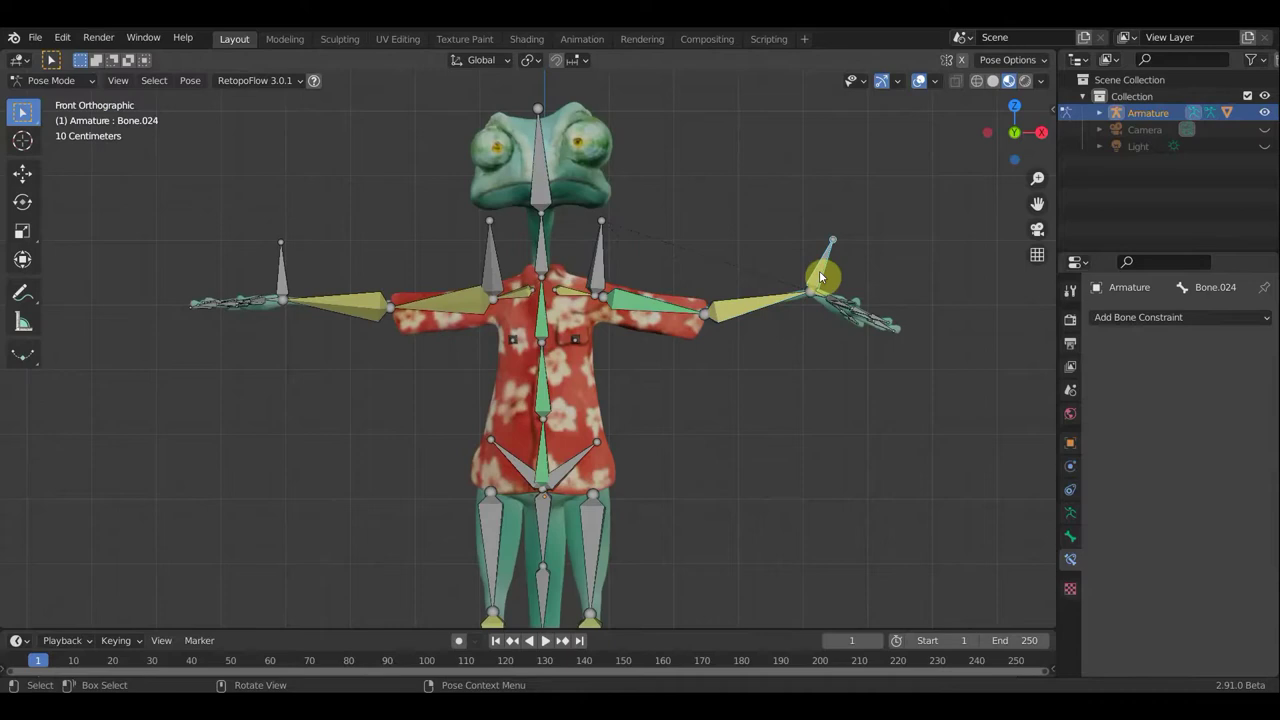
pyautogui.press('g')
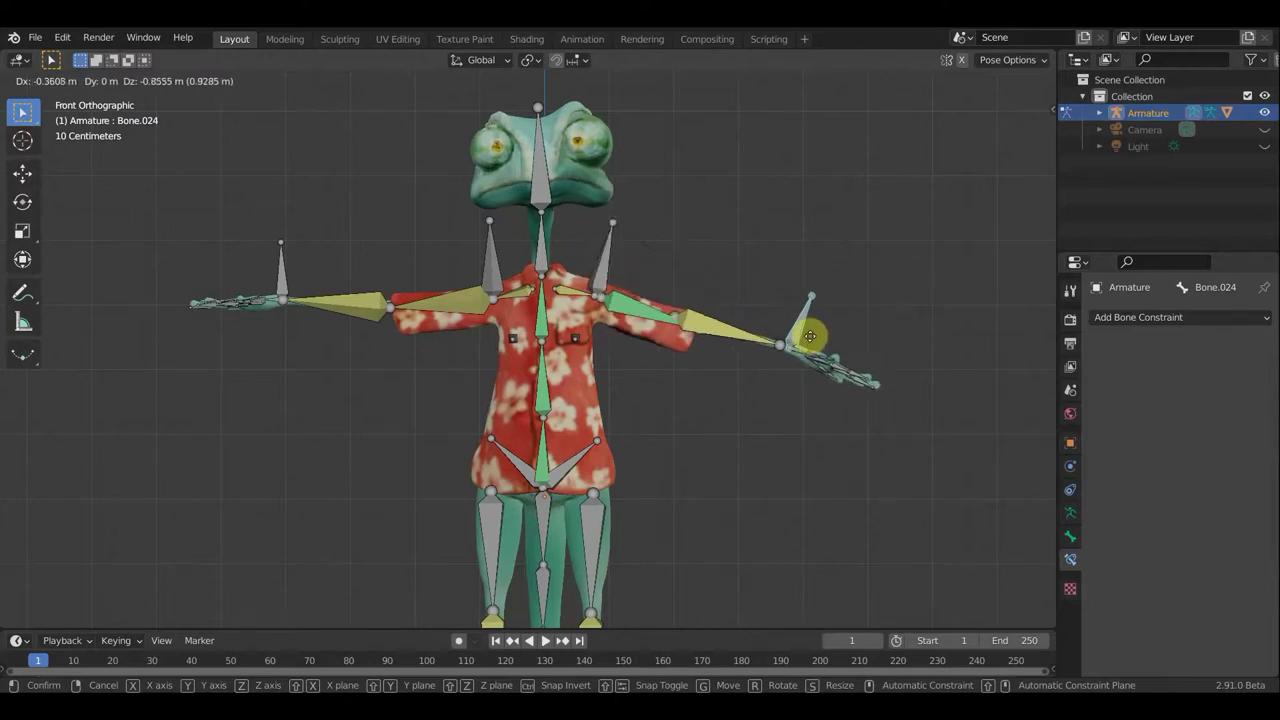
pyautogui.click(820, 333)
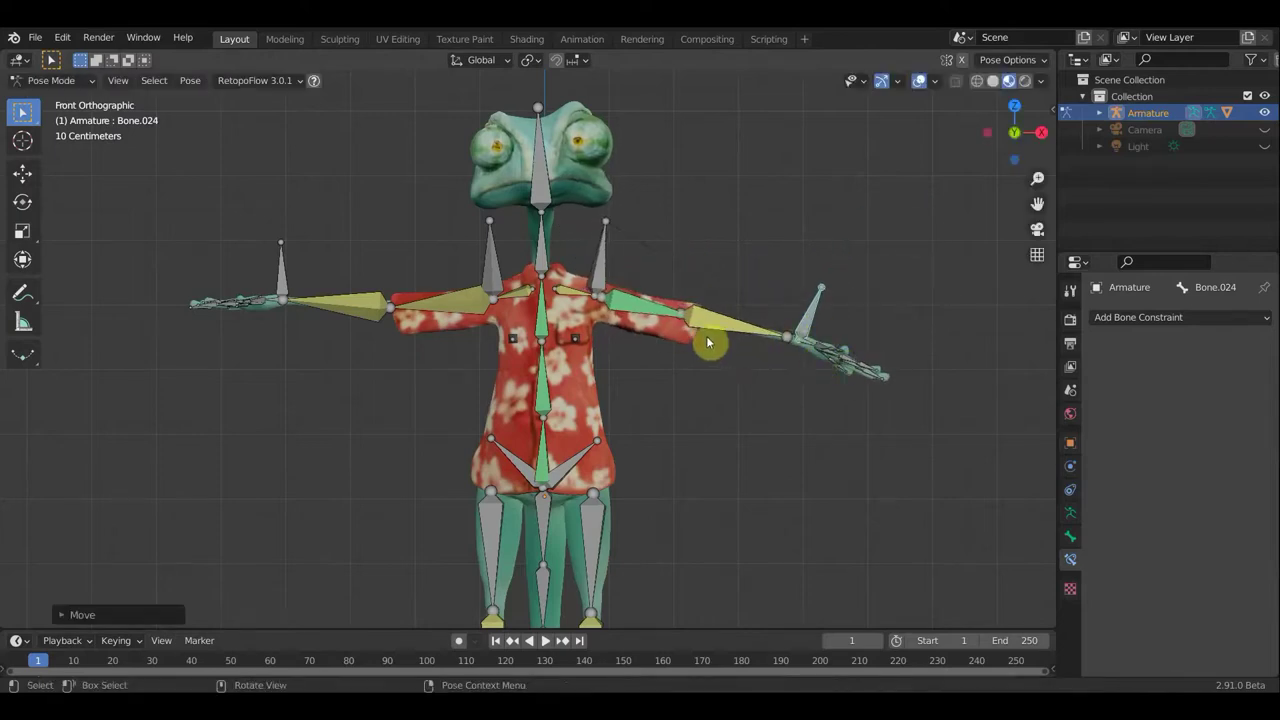
pyautogui.moveTo(709, 343)
pyautogui.mouseDown(button='middle')
pyautogui.moveTo(588, 440)
pyautogui.moveTo(680, 394)
pyautogui.mouseUp(button='middle')
pyautogui.click(919, 80)
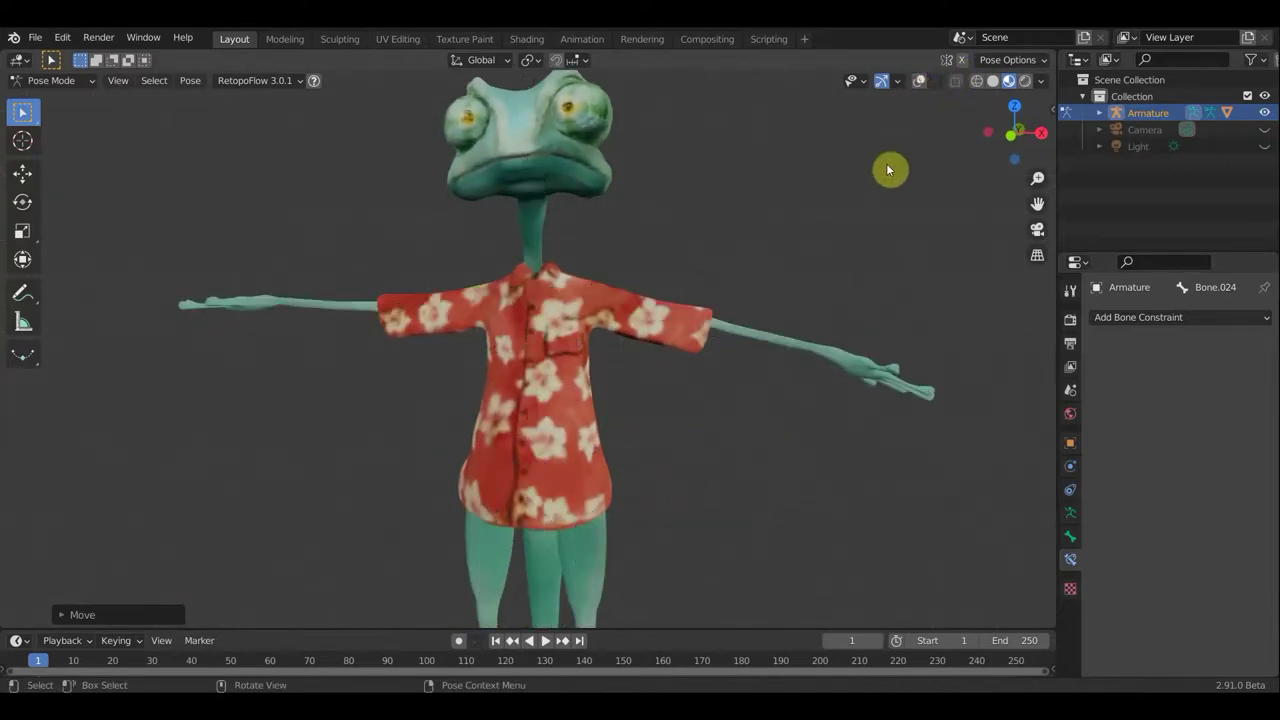
pyautogui.moveTo(814, 260)
pyautogui.mouseDown(button='middle')
pyautogui.moveTo(760, 264)
pyautogui.moveTo(804, 252)
pyautogui.mouseUp(button='middle')
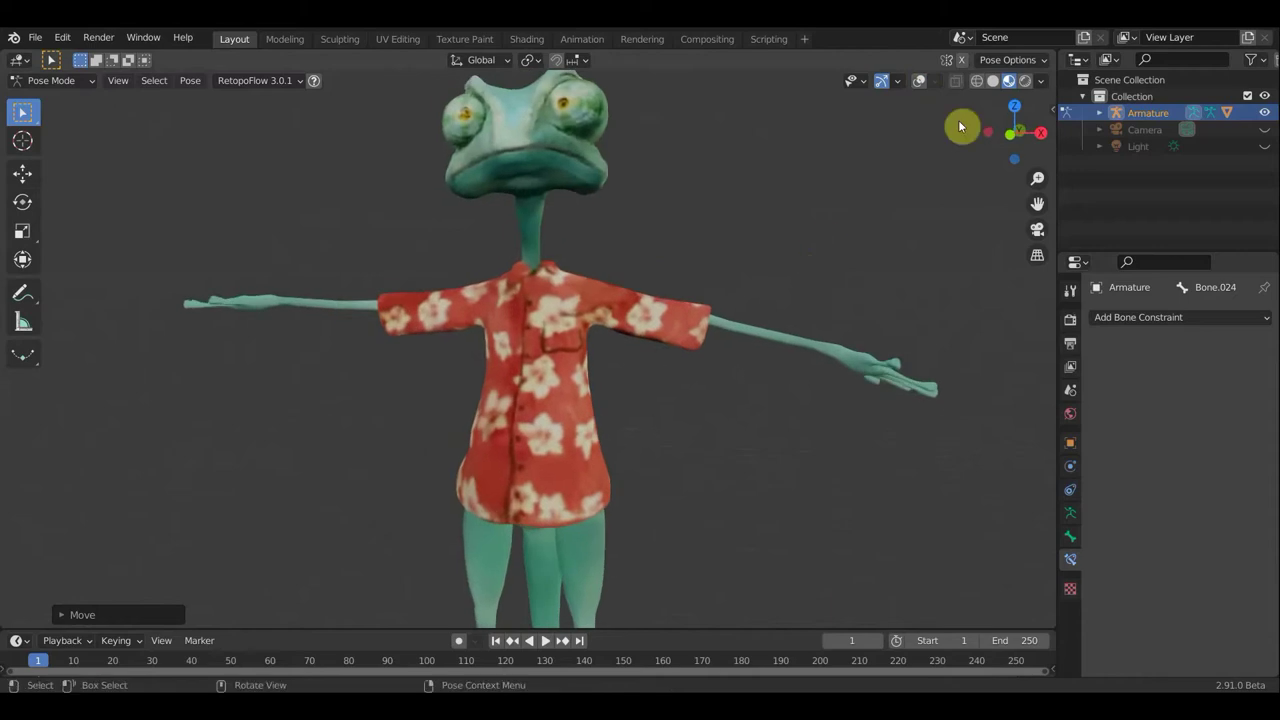
pyautogui.click(919, 81)
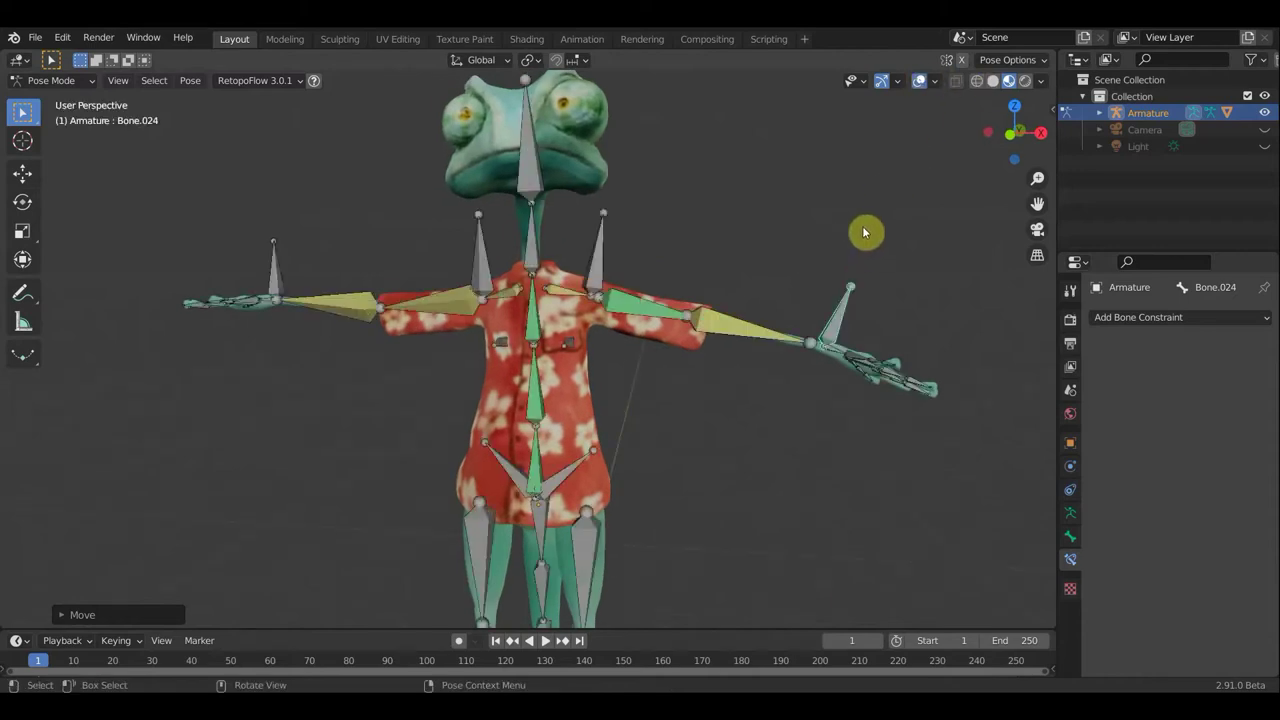
pyautogui.moveTo(849, 329); pyautogui.dragTo(871, 286, button='middle')
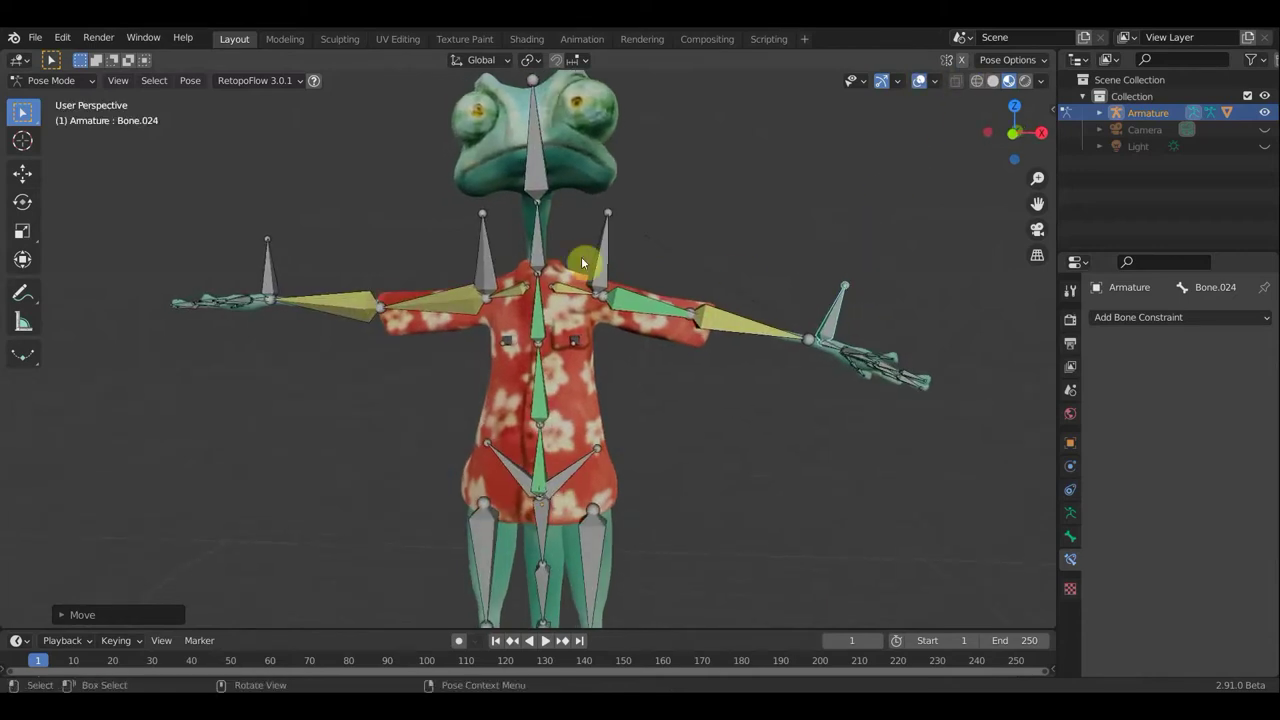
pyautogui.click(825, 337)
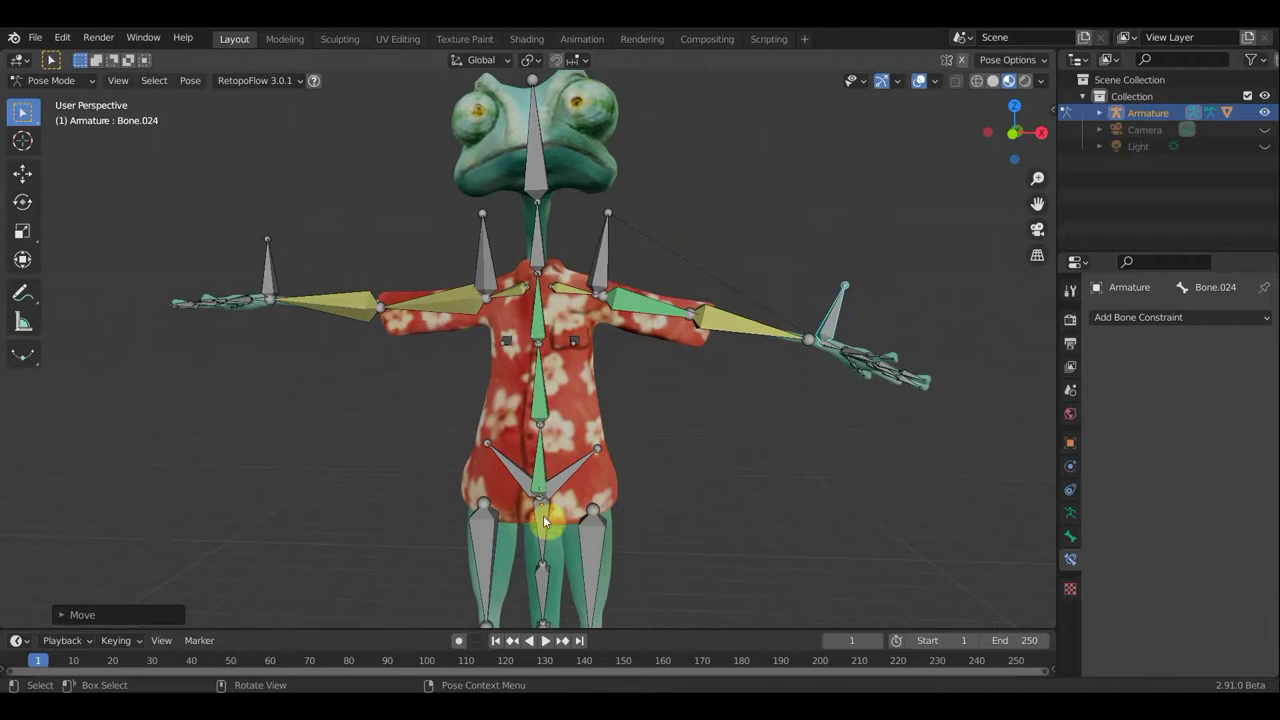
# Test-move the leg and hip root bones, then undo all test moves back to the T-pose
pyautogui.click(577, 520)
pyautogui.press('g')
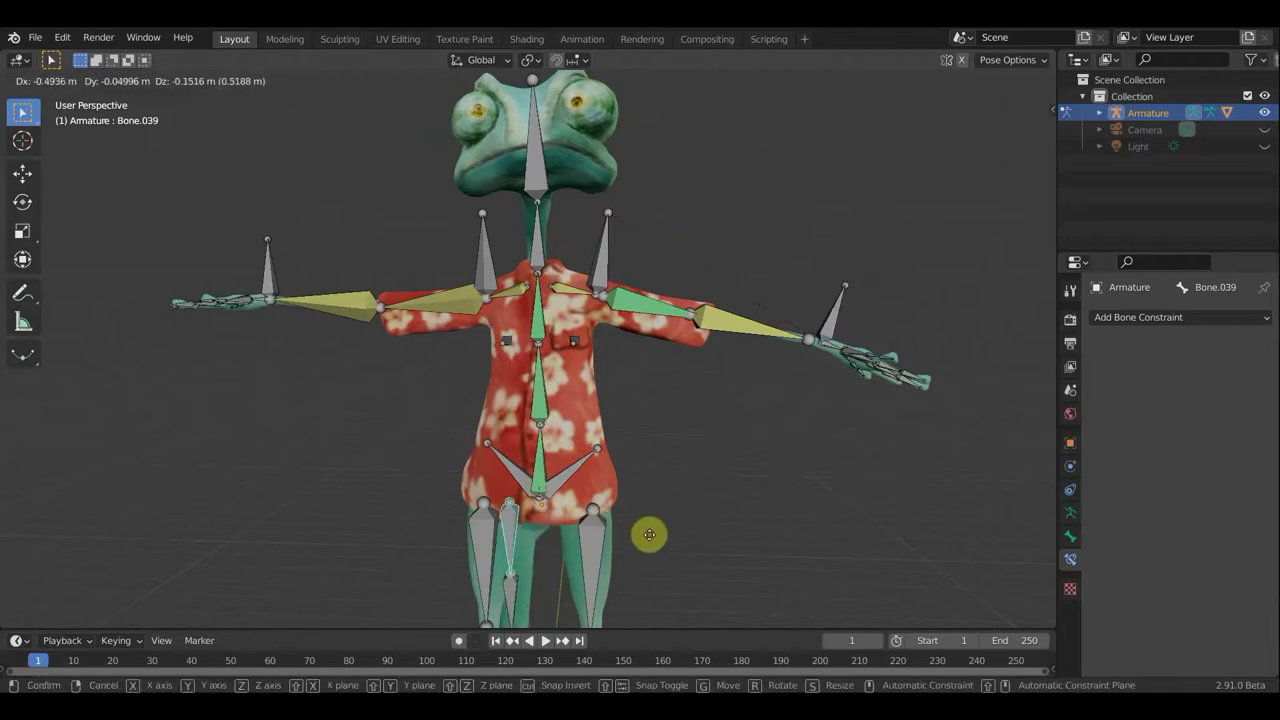
pyautogui.click(672, 538)
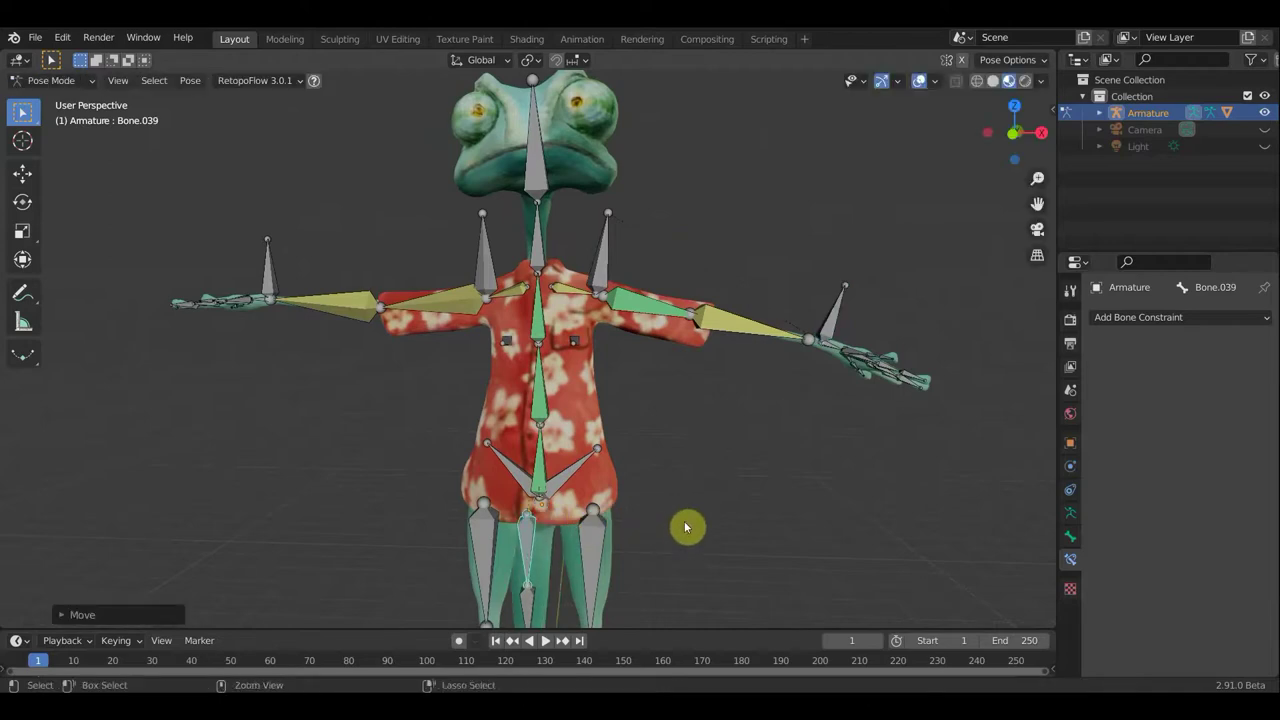
pyautogui.hotkey('ctrl', 'z')
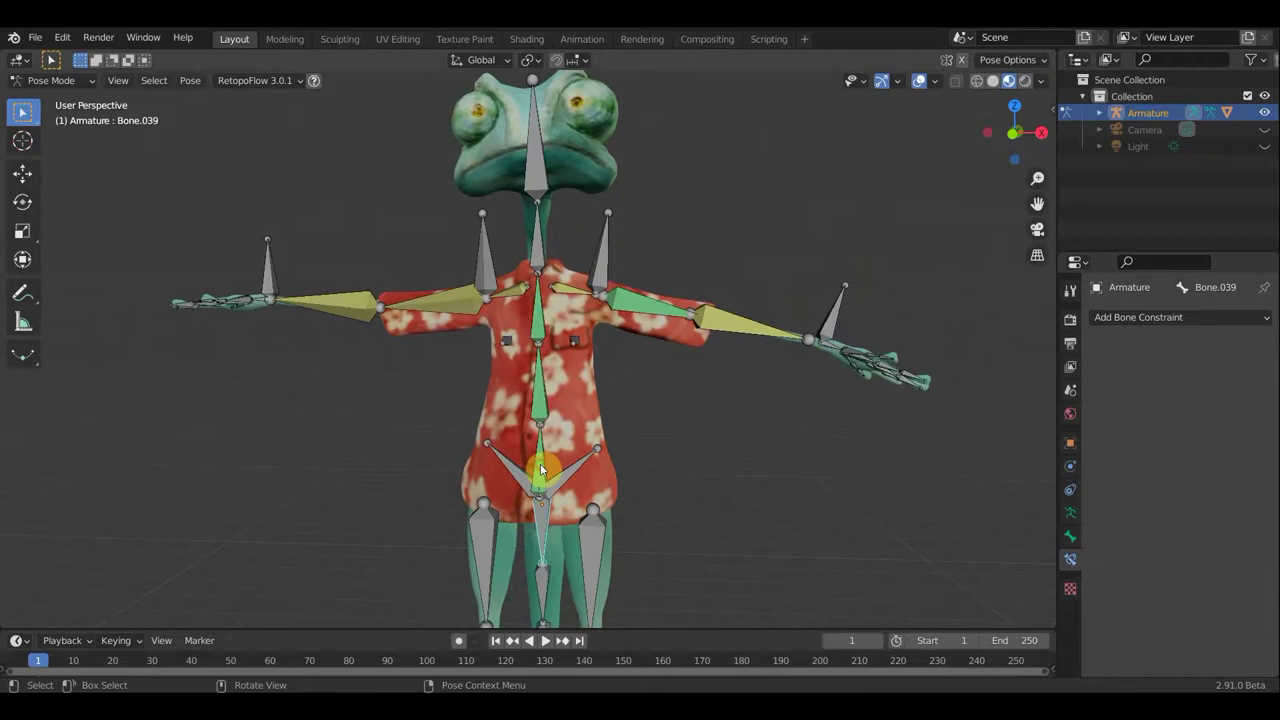
pyautogui.click(540, 470)
pyautogui.press('g')
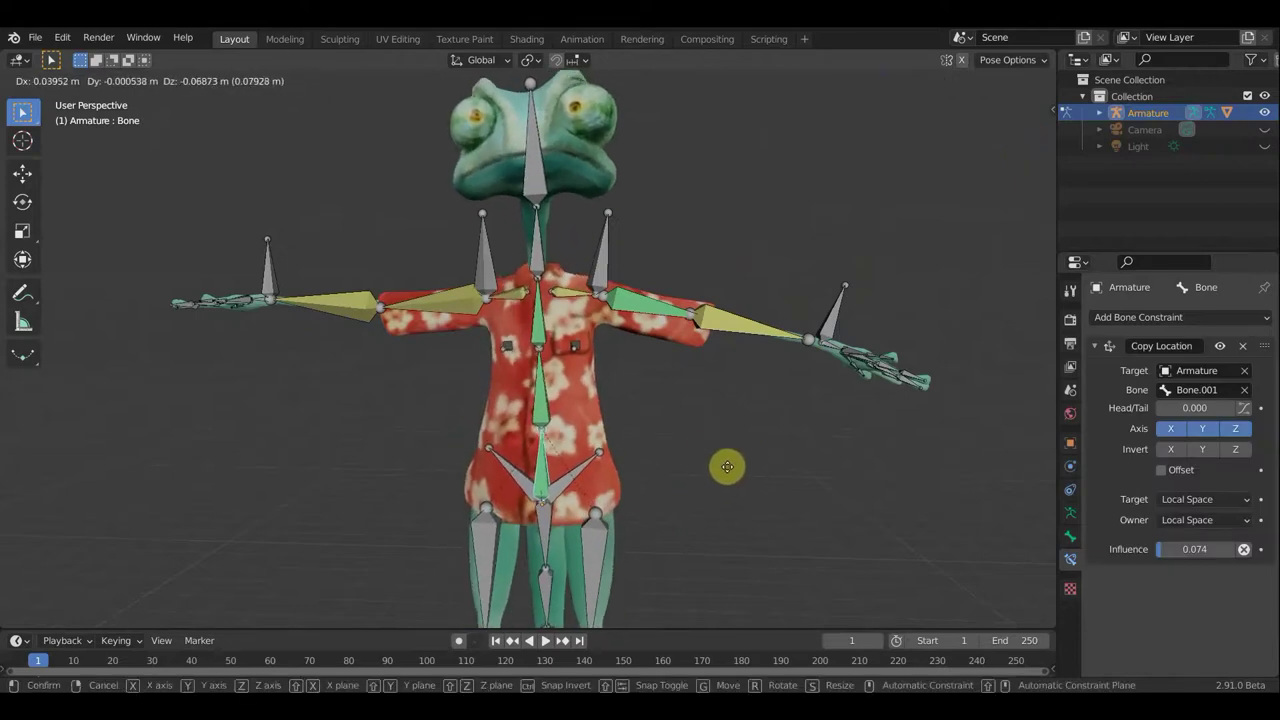
pyautogui.click(726, 462)
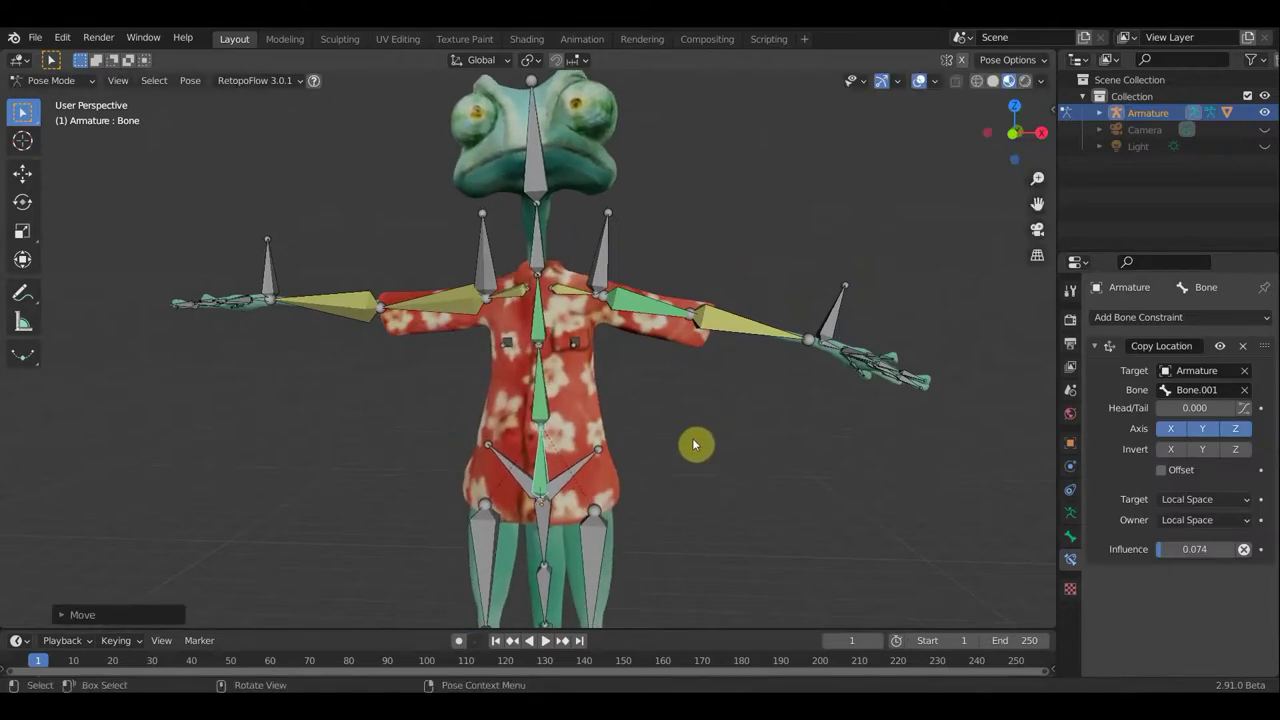
pyautogui.click(836, 322)
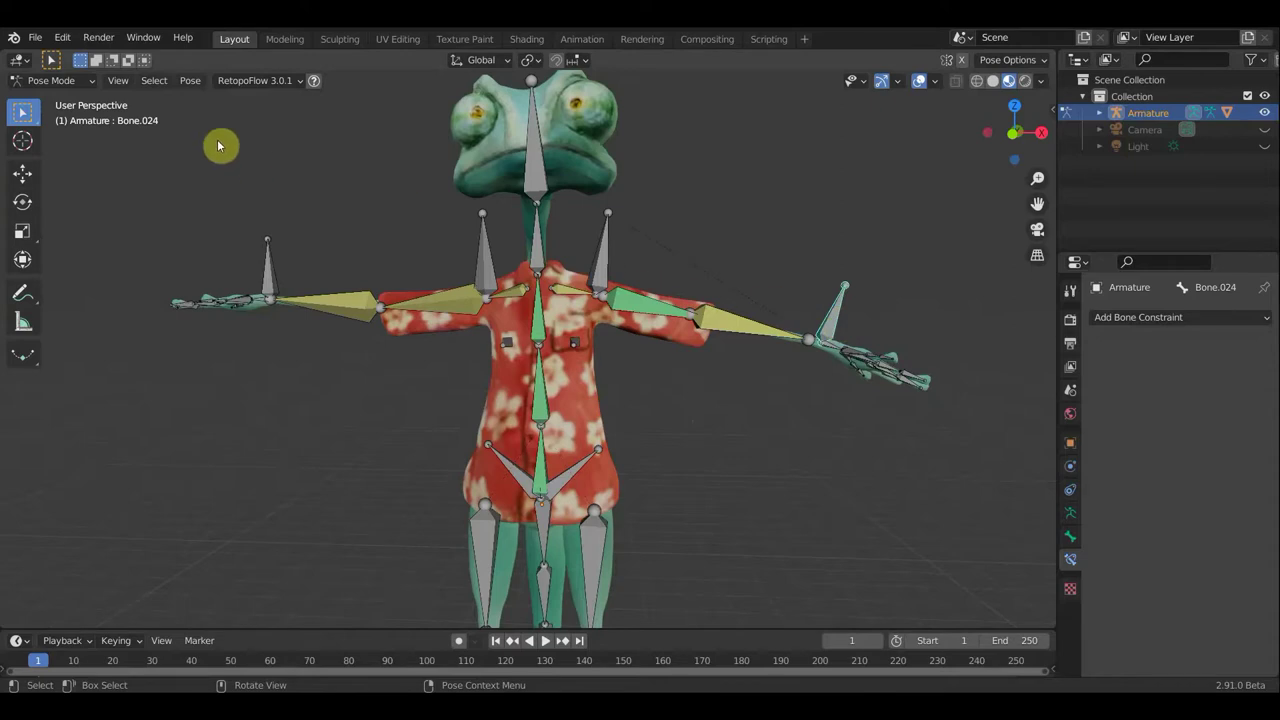
pyautogui.hotkey('ctrl', 'z')
pyautogui.hotkey('ctrl', 'z')
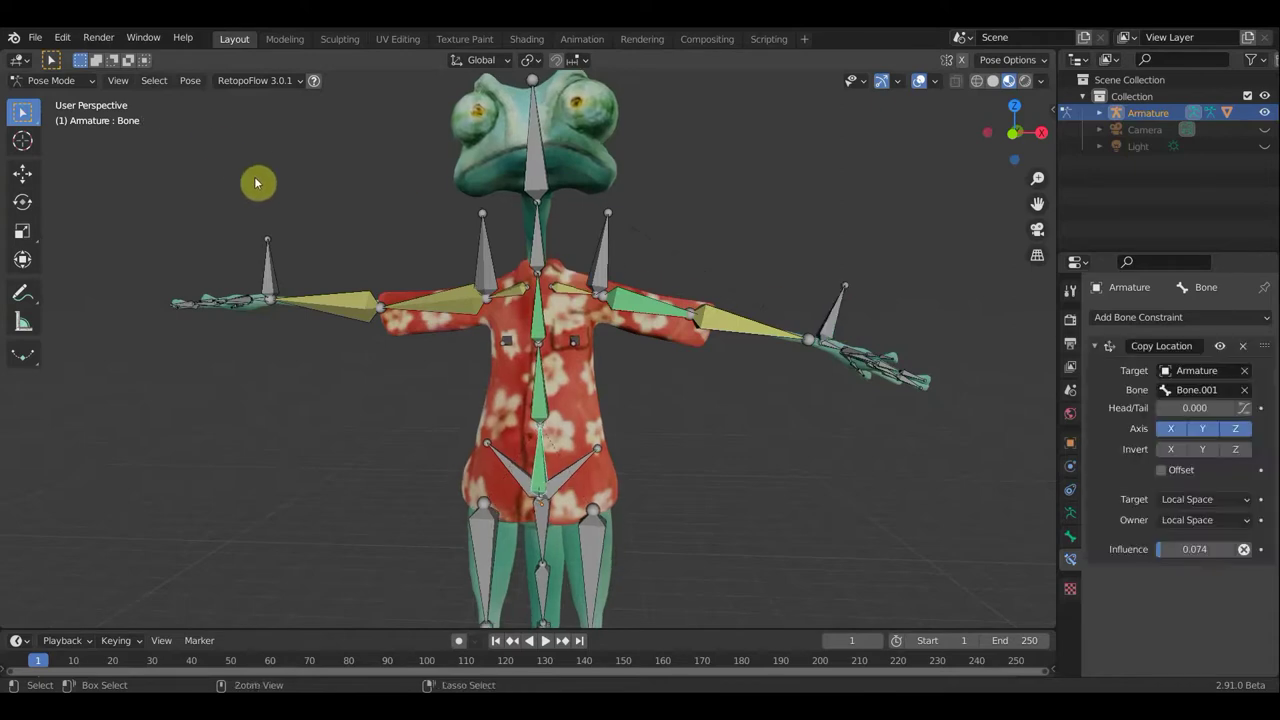
pyautogui.hotkey('ctrl', 'z')
pyautogui.hotkey('ctrl', 'z')
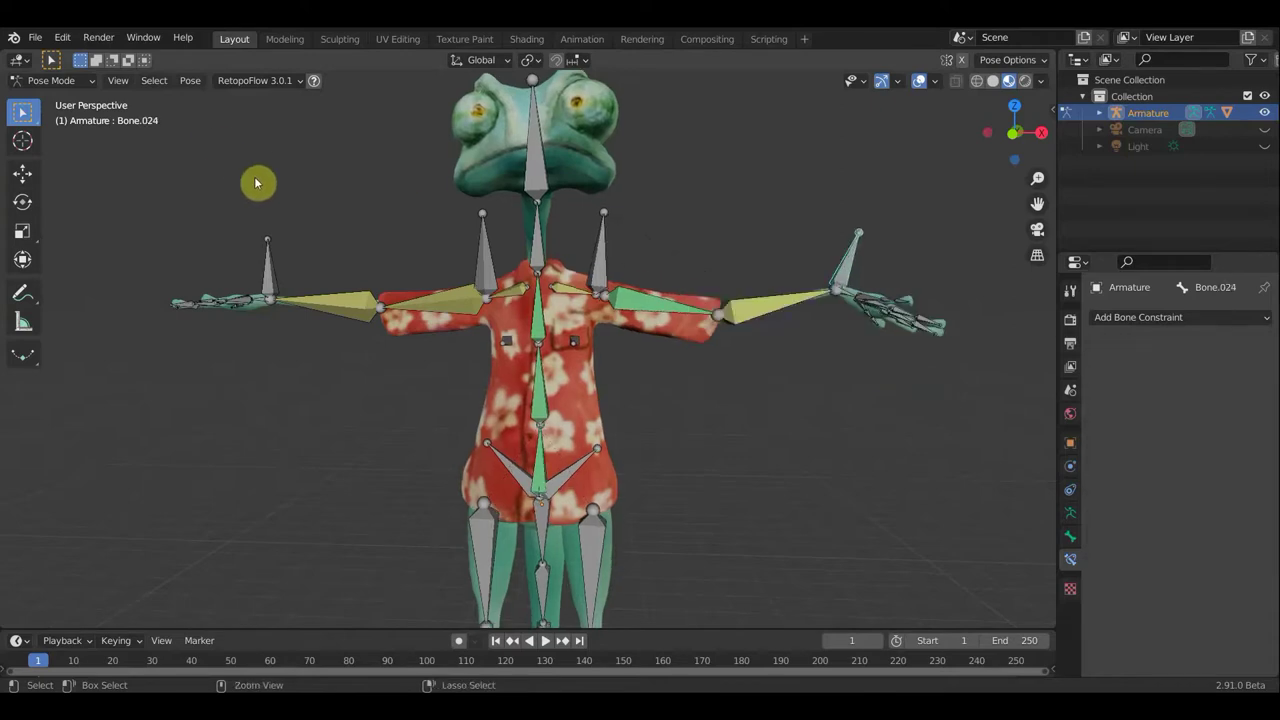
pyautogui.hotkey('ctrl', 'z')
# Parent the right shoulder, upper-arm and forearm bones to the hand controller with Keep Offset
pyautogui.press('Tab')
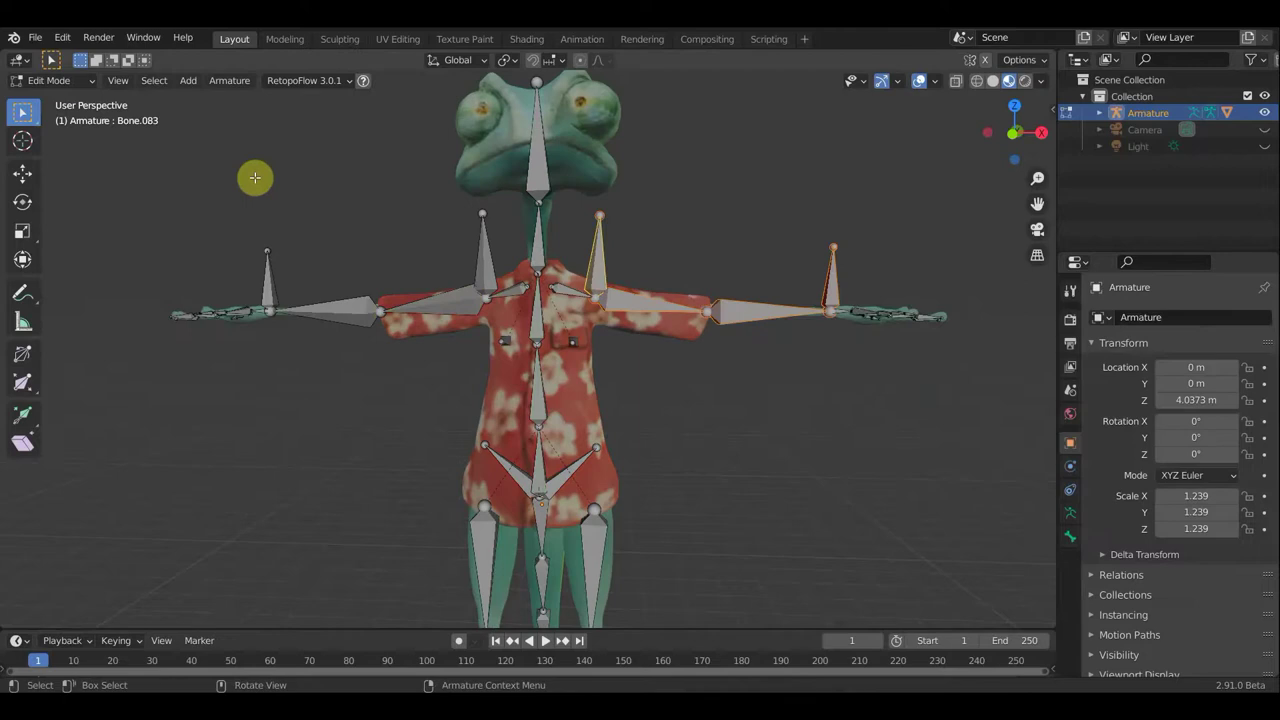
pyautogui.hotkey('alt', 'a')
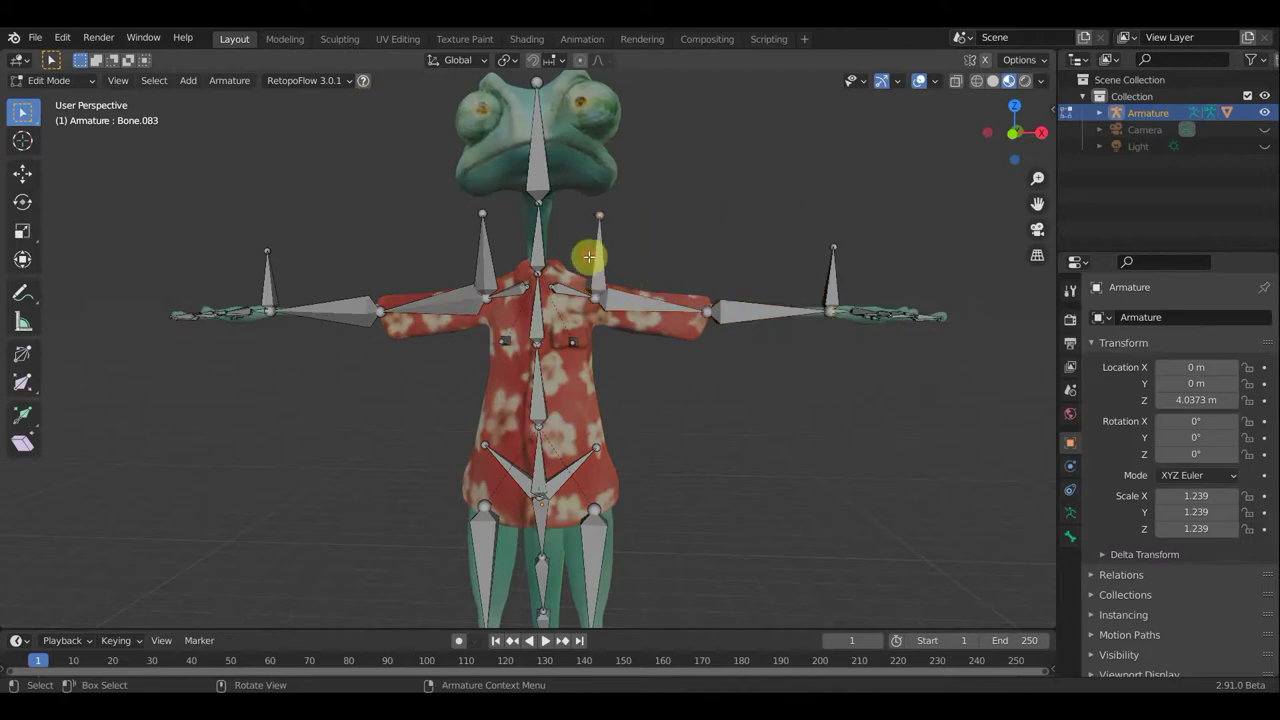
pyautogui.click(597, 262)
pyautogui.keyDown('shift'); pyautogui.click(702, 305); pyautogui.keyUp('shift')
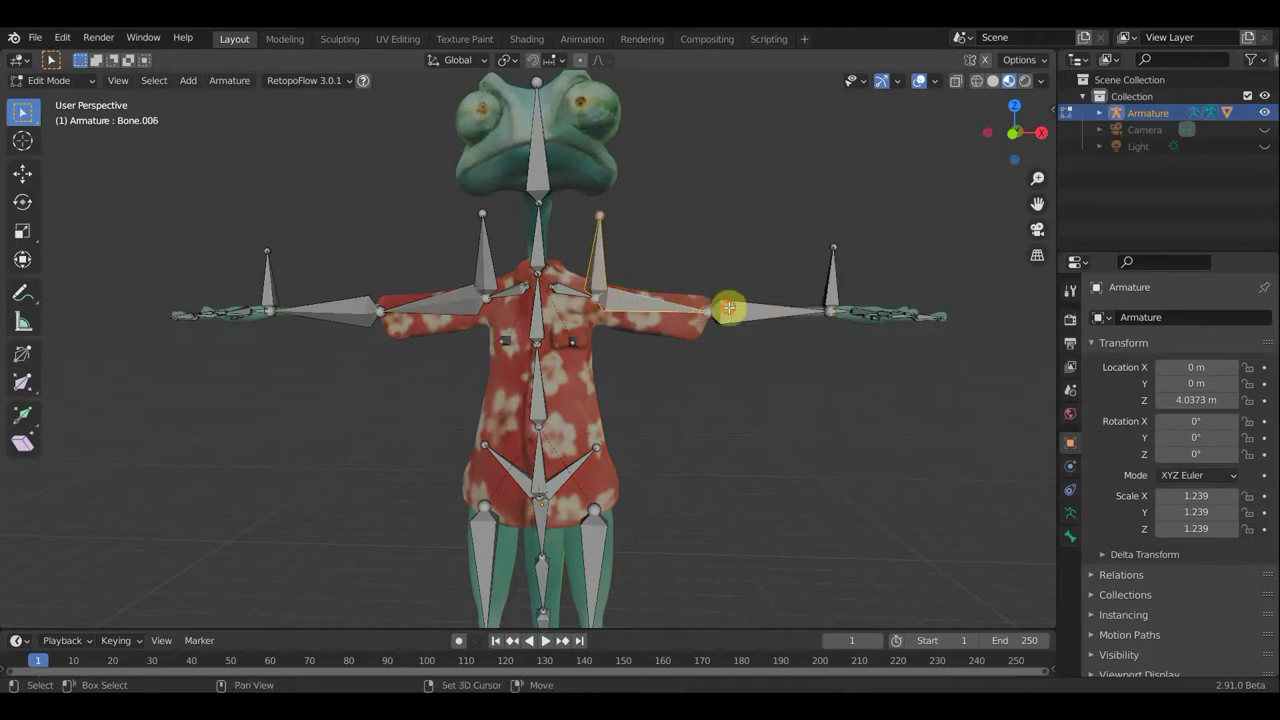
pyautogui.keyDown('shift'); pyautogui.click(822, 297); pyautogui.keyUp('shift')
pyautogui.keyDown('shift'); pyautogui.click(833, 289); pyautogui.keyUp('shift')
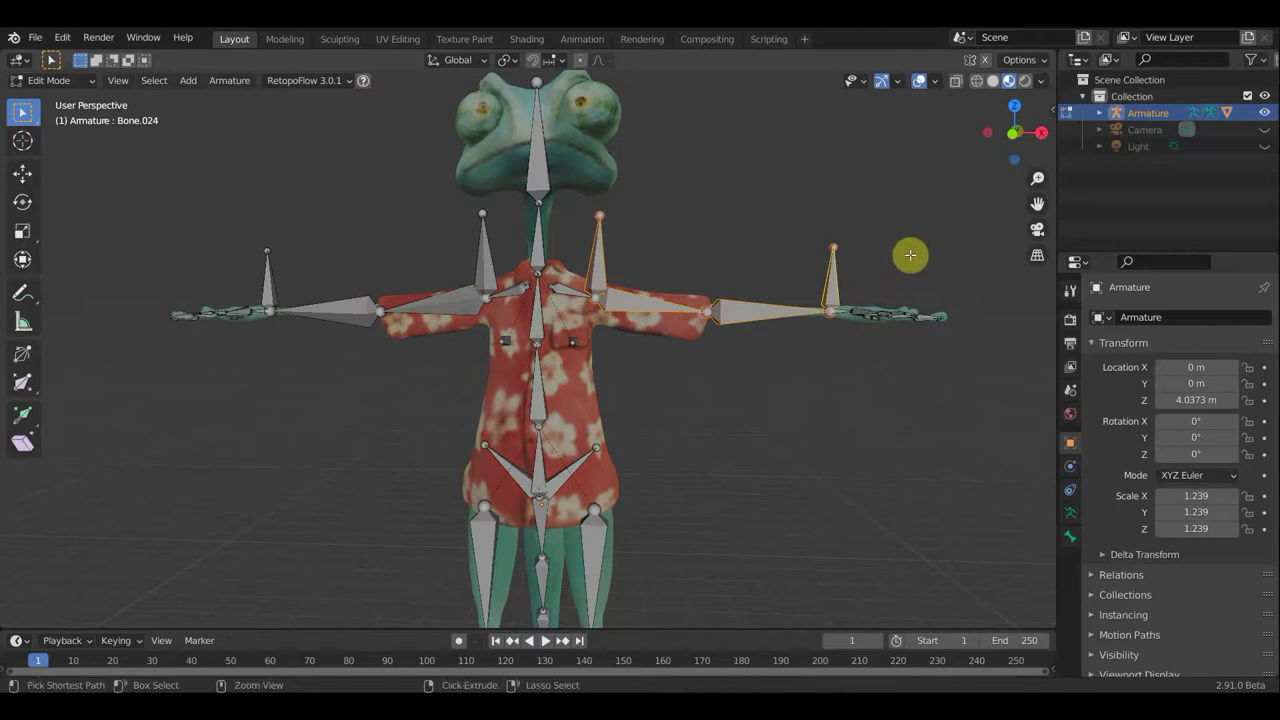
pyautogui.hotkey('ctrl', 'p')
pyautogui.click(910, 257)
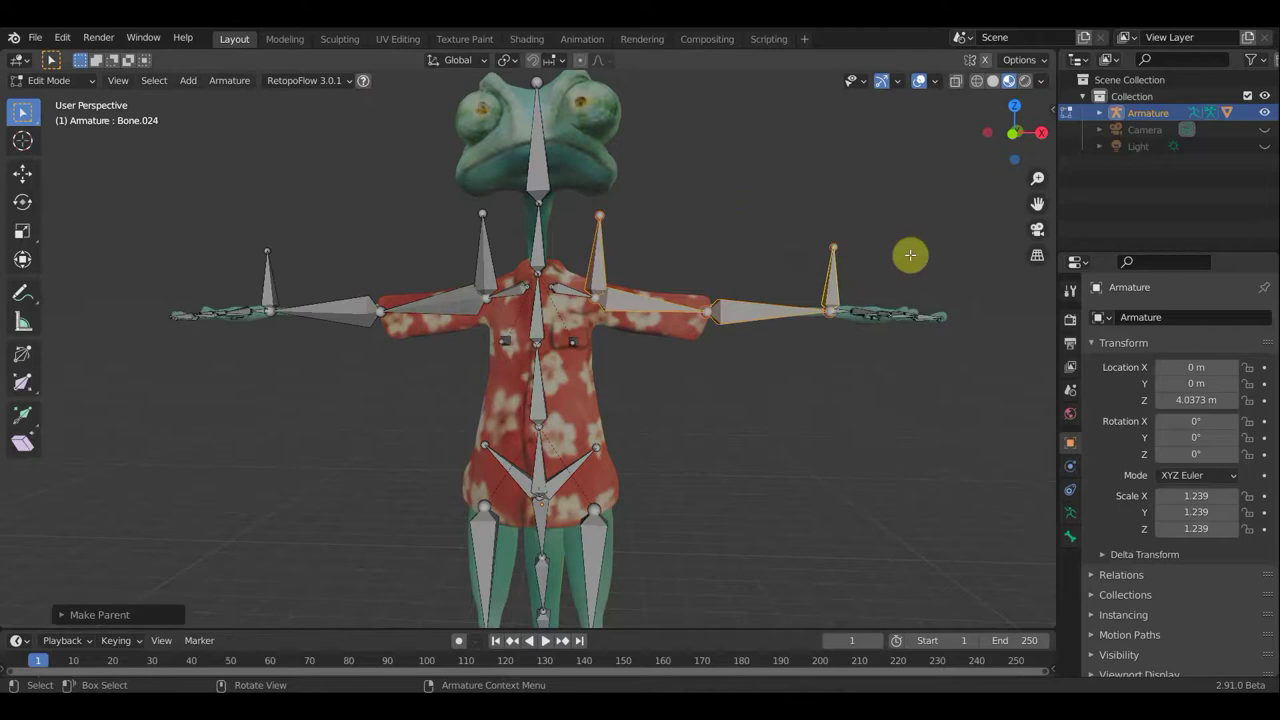
pyautogui.click(28, 80)
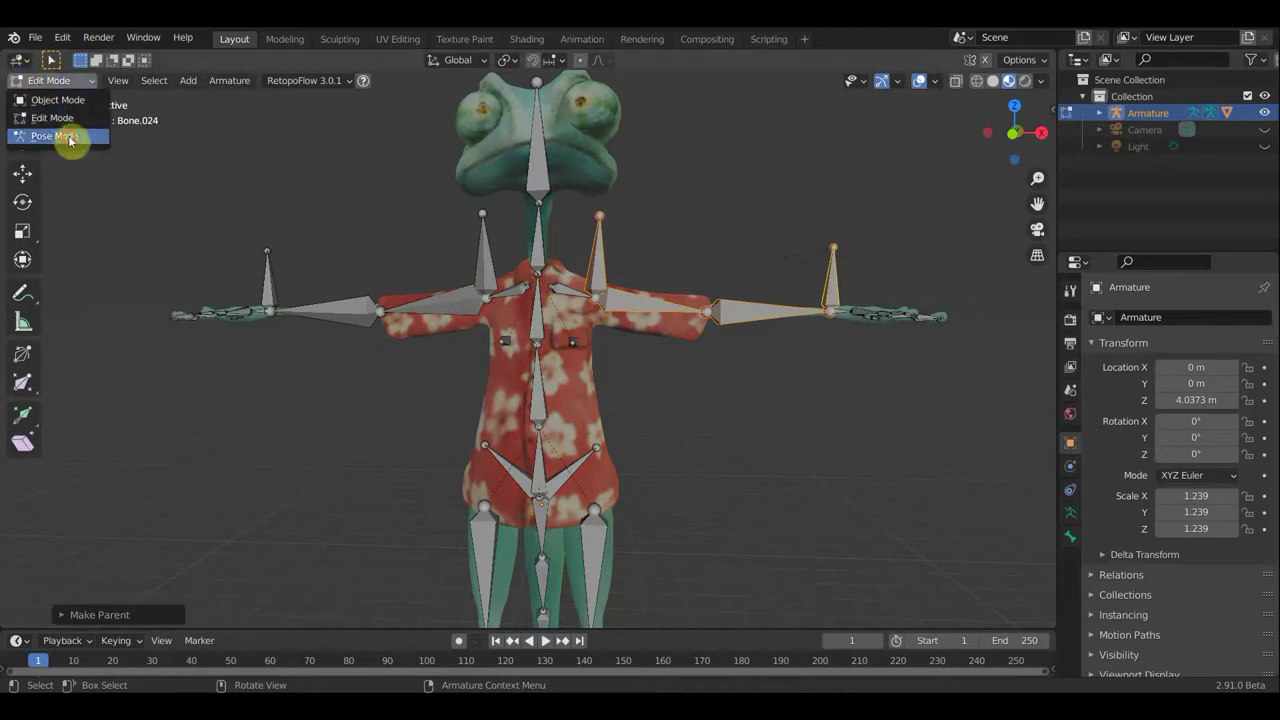
pyautogui.click(63, 143)
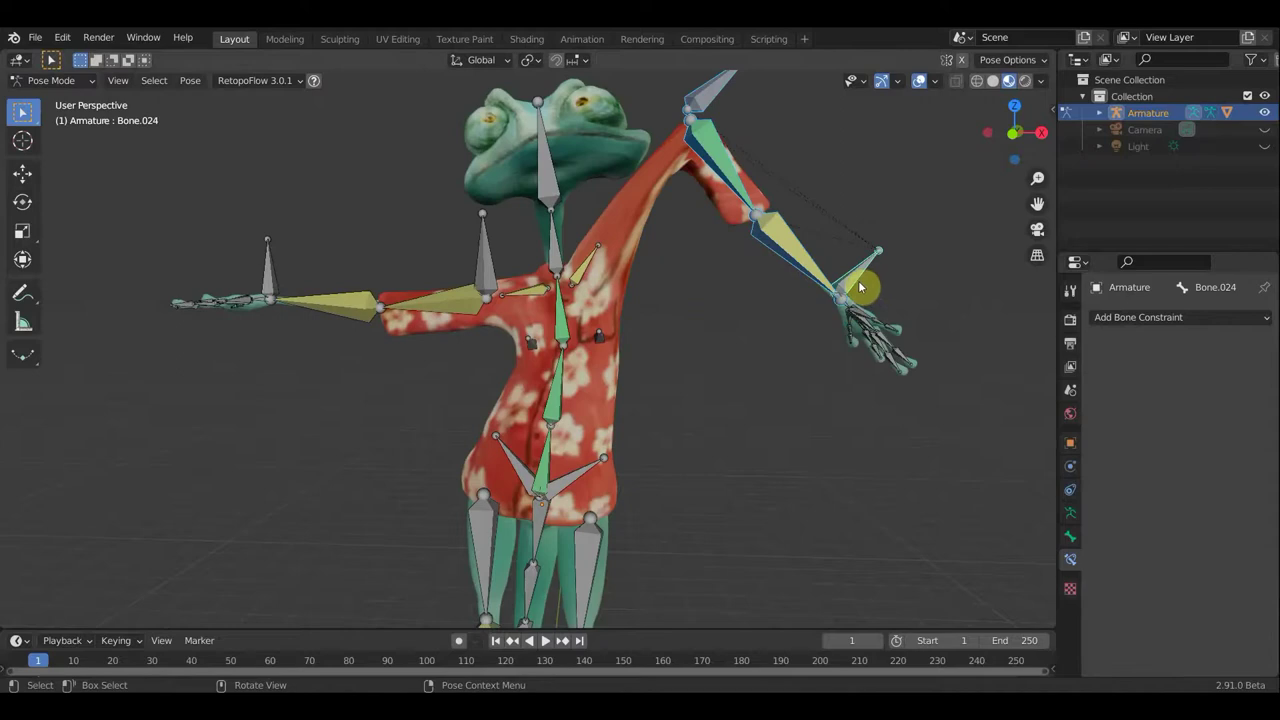
# Test-move the upright shoulder controller, then re-parent it with Keep Offset and recheck in Pose Mode
pyautogui.click(704, 98)
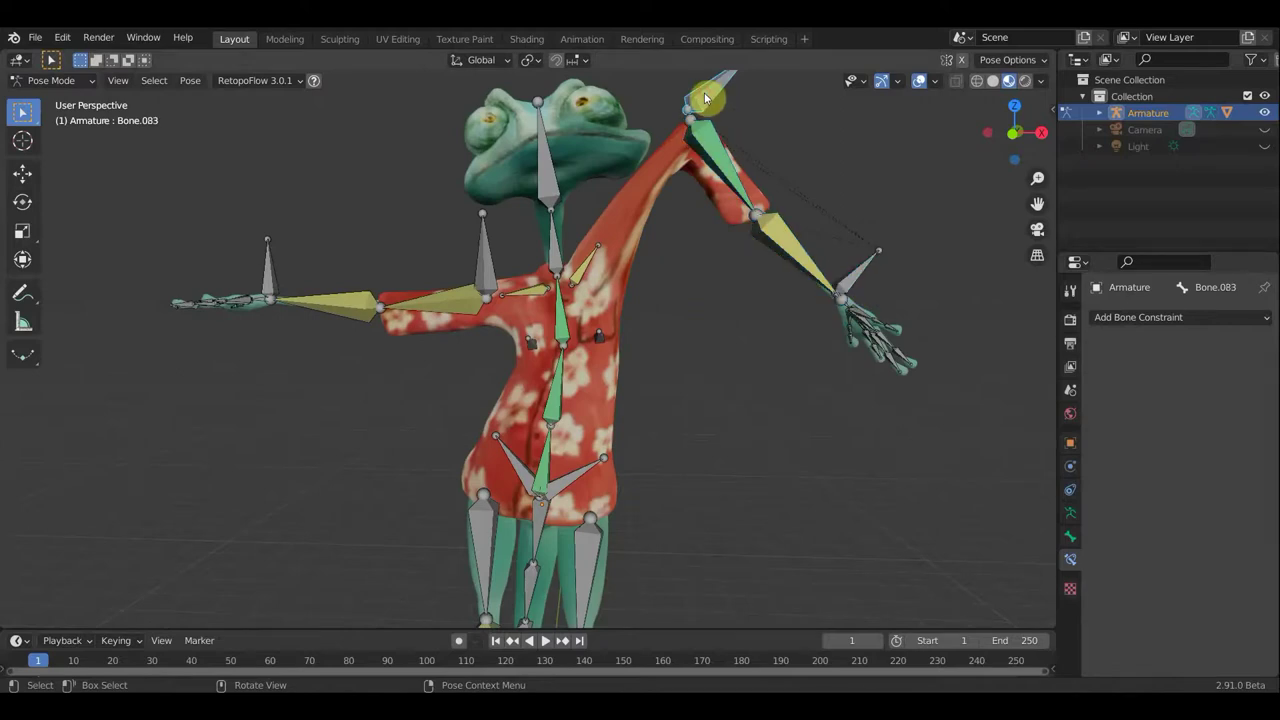
pyautogui.press('g')
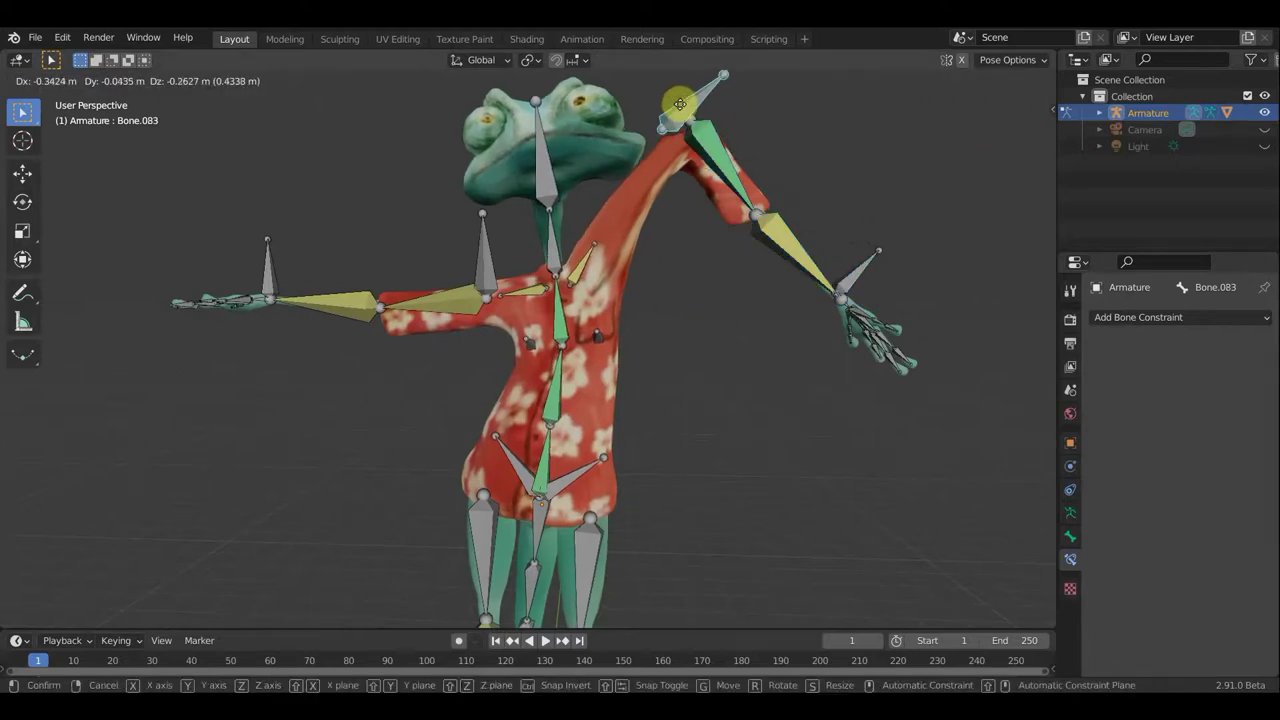
pyautogui.click(662, 129)
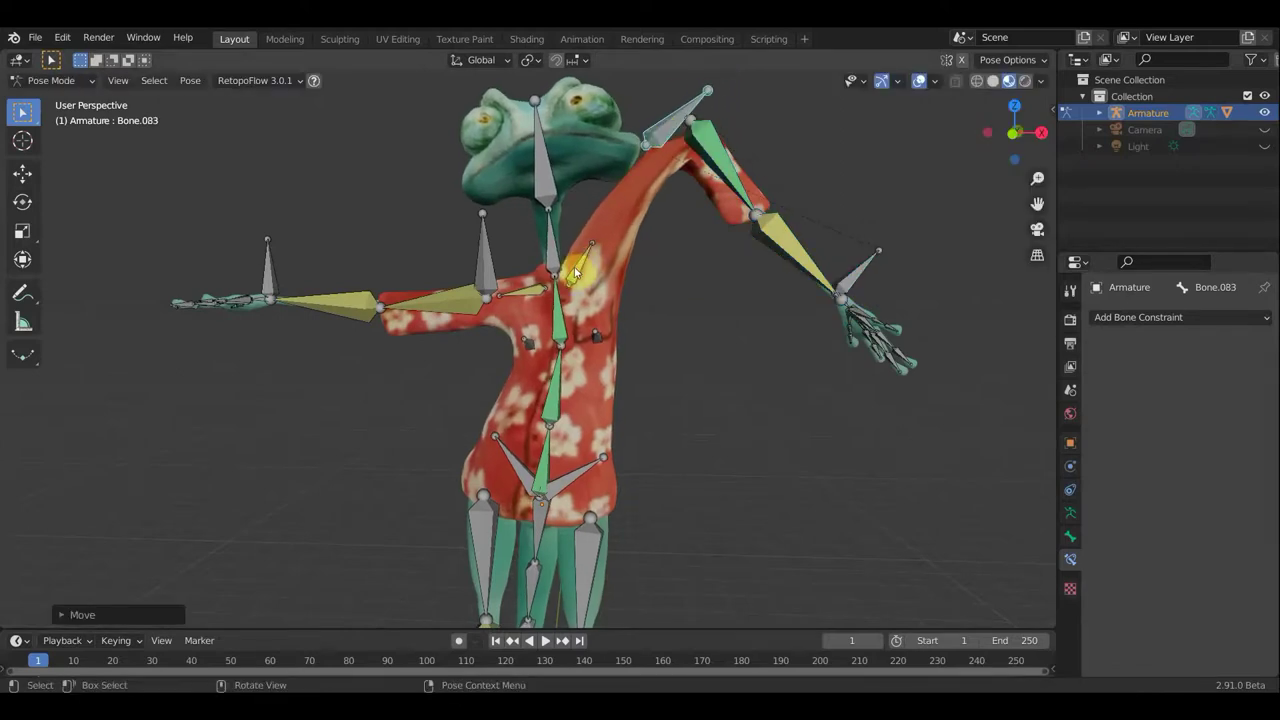
pyautogui.click(55, 80)
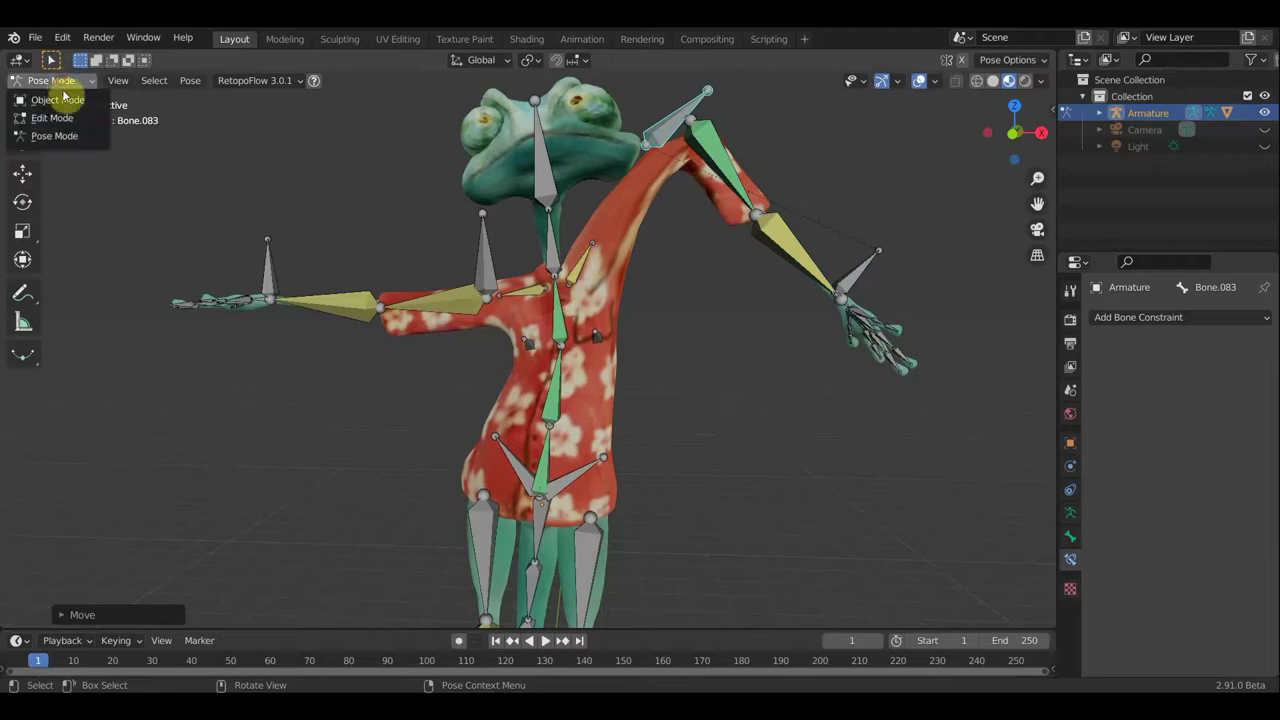
pyautogui.click(64, 118)
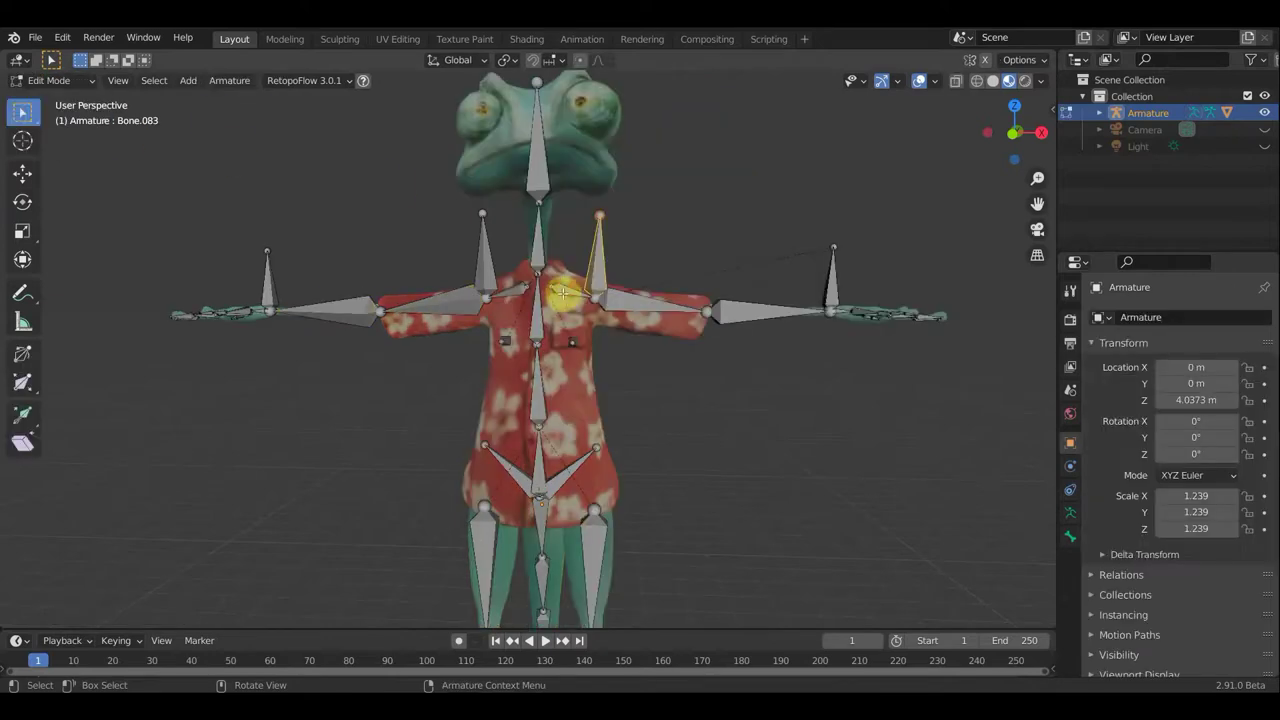
pyautogui.click(576, 288)
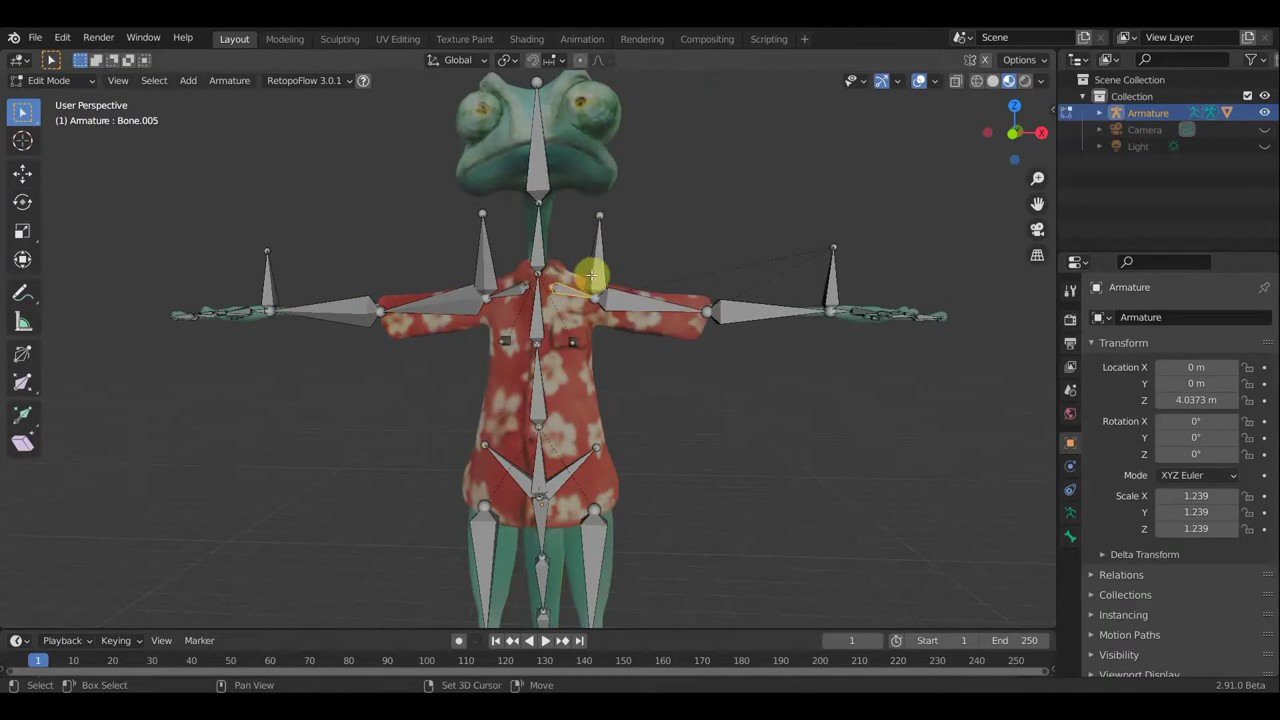
pyautogui.hotkey('ctrl', 'p')
pyautogui.click(676, 231)
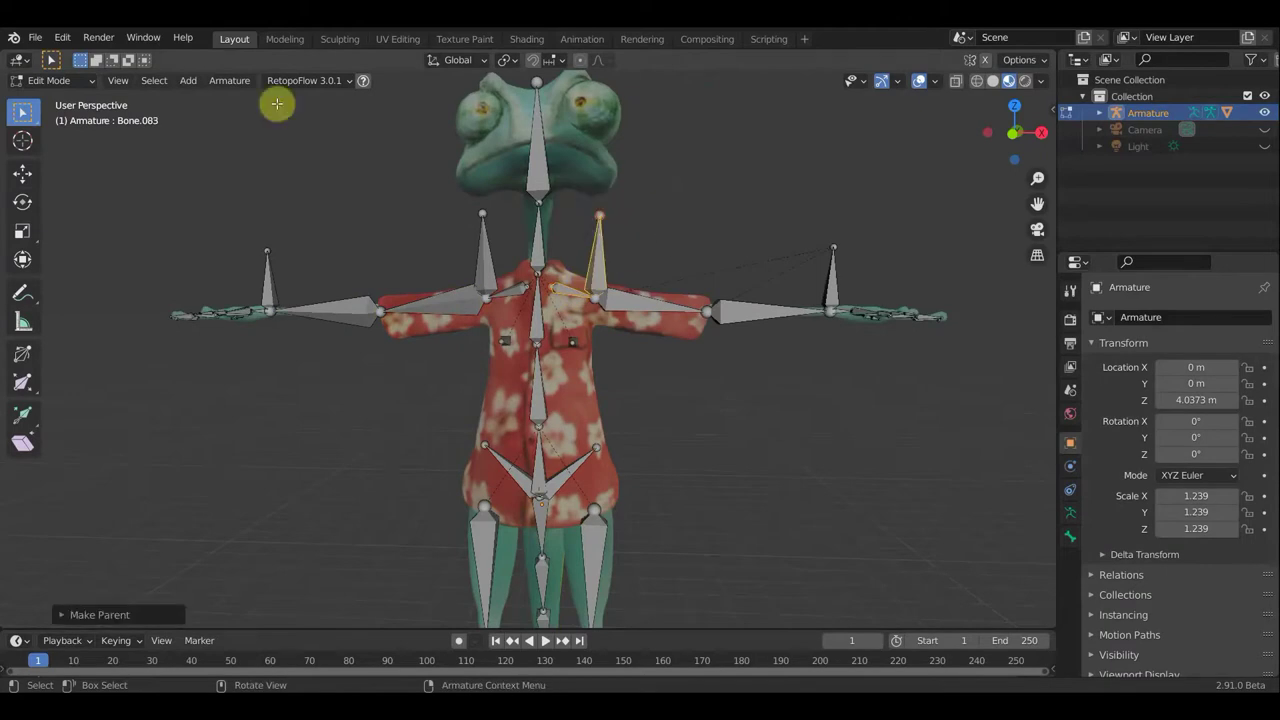
pyautogui.click(62, 80)
pyautogui.click(58, 137)
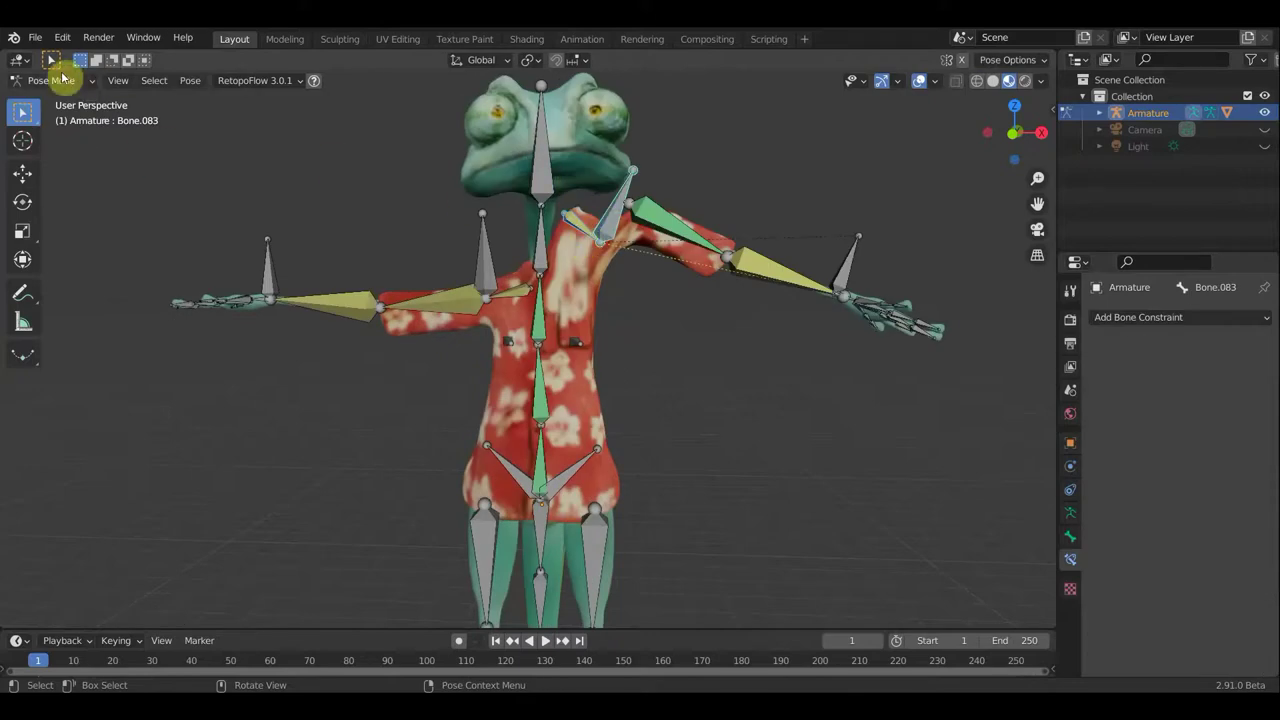
# Parent the shoulder controller to chest bone Bone.002 with Keep Offset and check it in Pose Mode
pyautogui.click(62, 80)
pyautogui.click(57, 112)
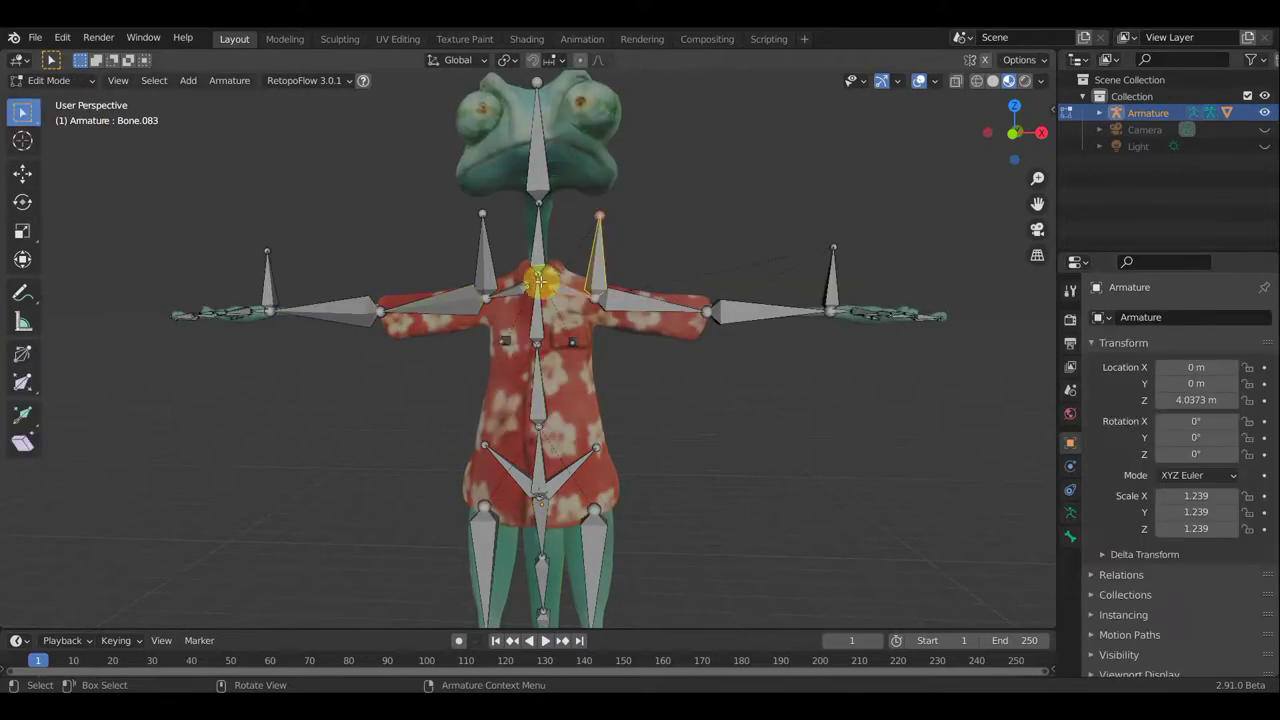
pyautogui.keyDown('shift'); pyautogui.click(553, 308); pyautogui.keyUp('shift')
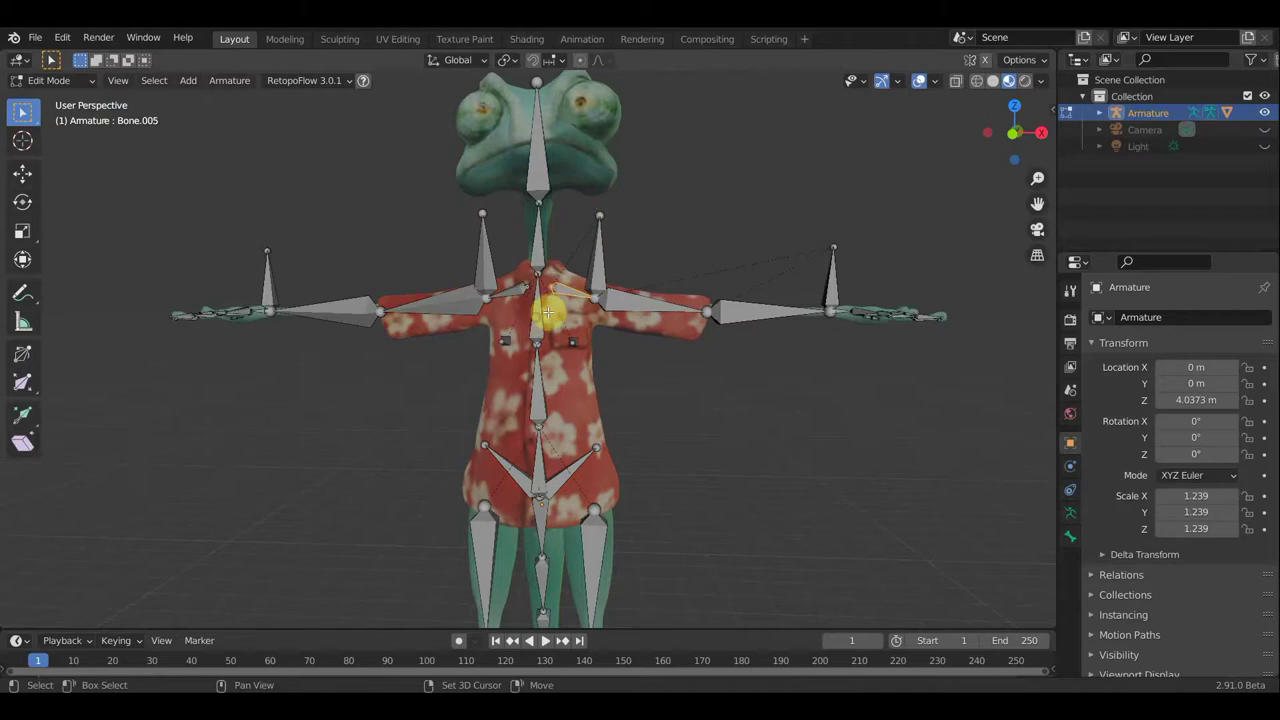
pyautogui.keyDown('shift'); pyautogui.click(548, 313); pyautogui.keyUp('shift')
pyautogui.hotkey('ctrl', 'p')
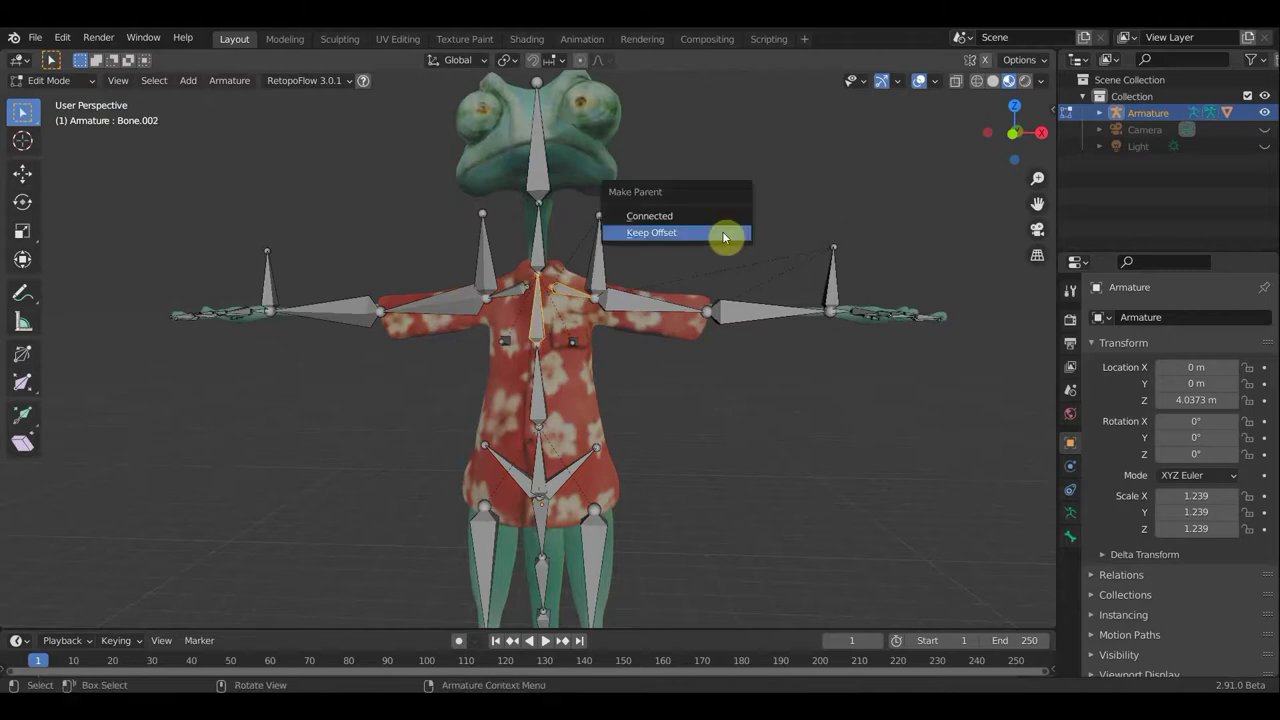
pyautogui.click(724, 237)
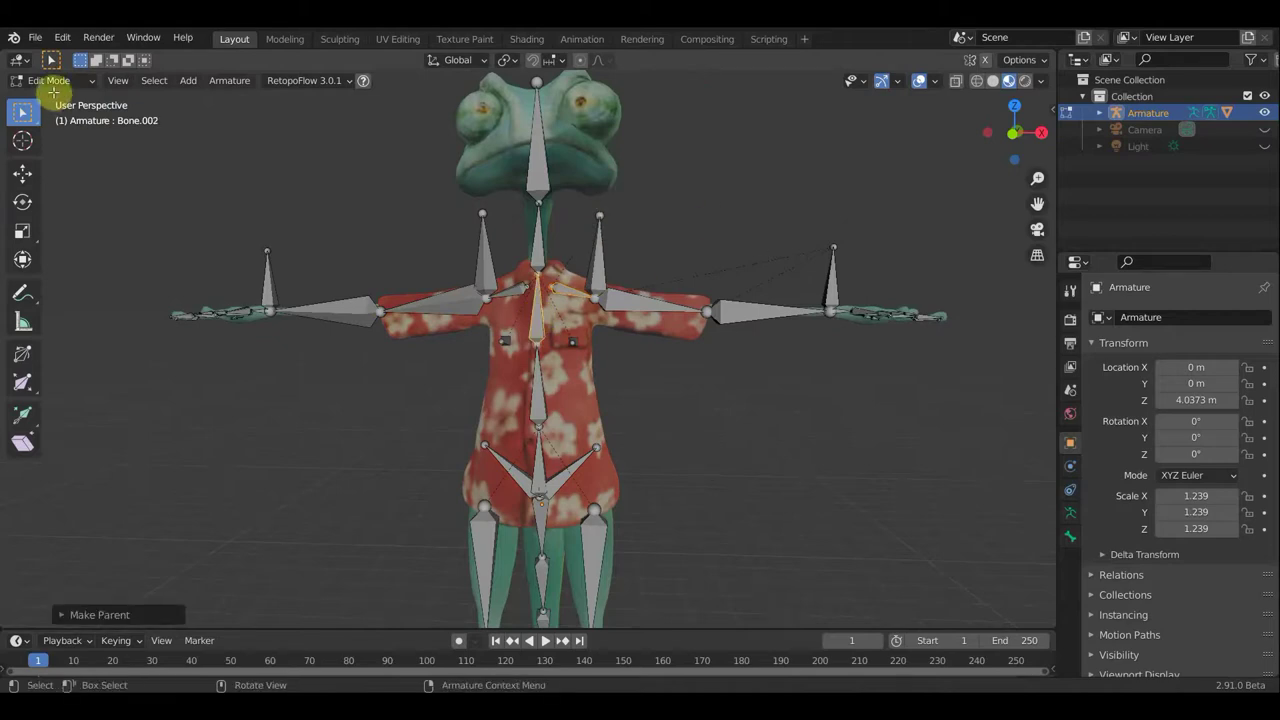
pyautogui.click(53, 88)
pyautogui.click(72, 140)
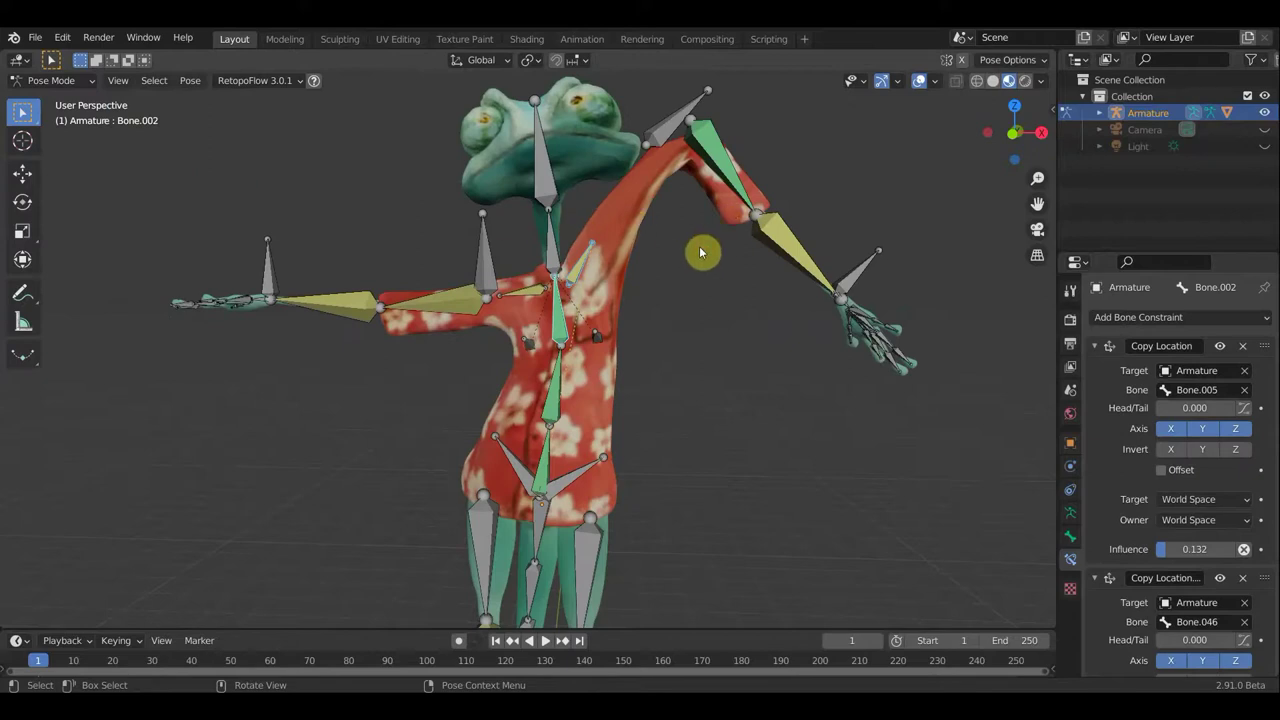
# Select the clavicle and shoulder controller bones in Edit Mode and check the arm in Pose Mode
pyautogui.press('Tab')
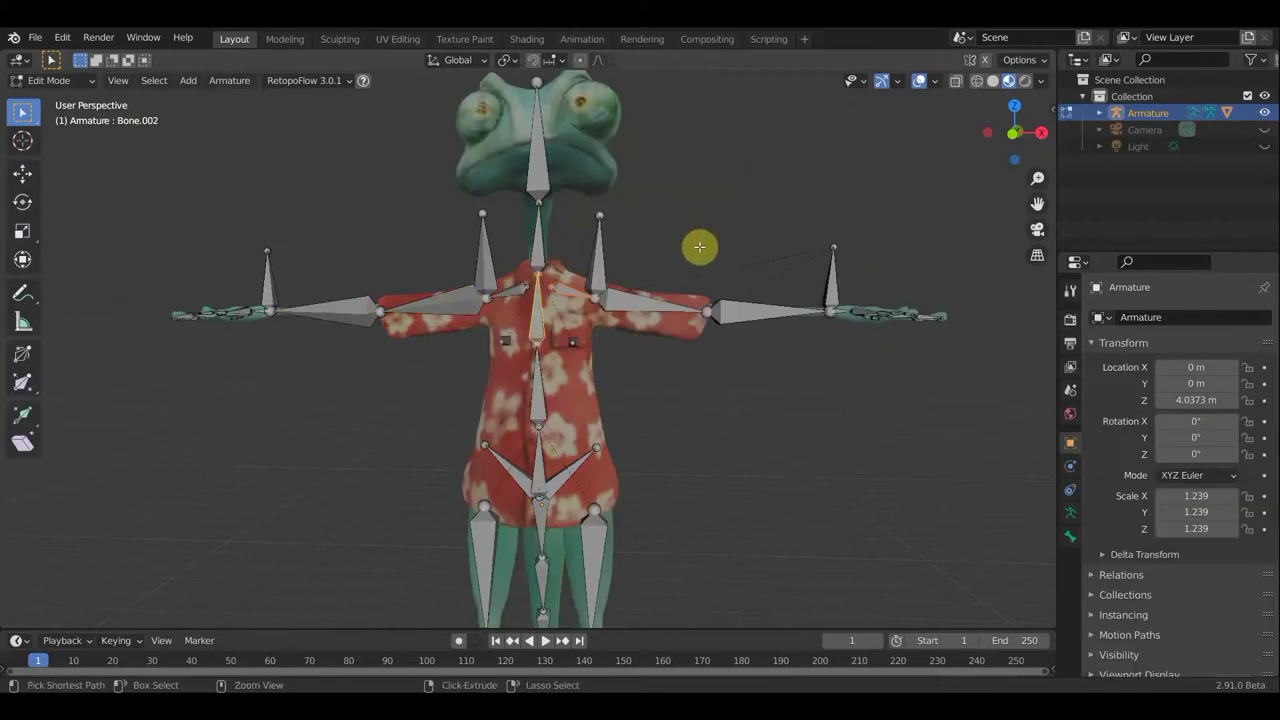
pyautogui.press(']')
pyautogui.keyDown('ctrl'); pyautogui.rightClick(699, 246); pyautogui.keyUp('ctrl')
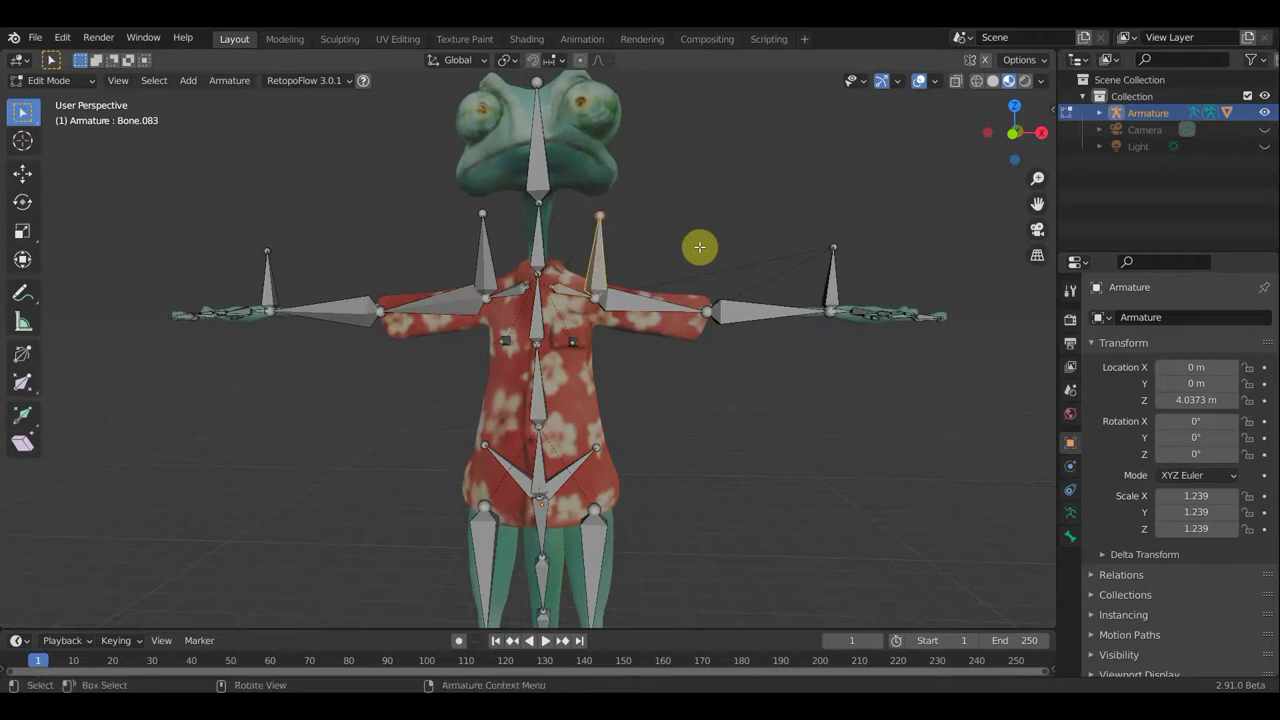
pyautogui.press('Tab')
pyautogui.press('Tab')
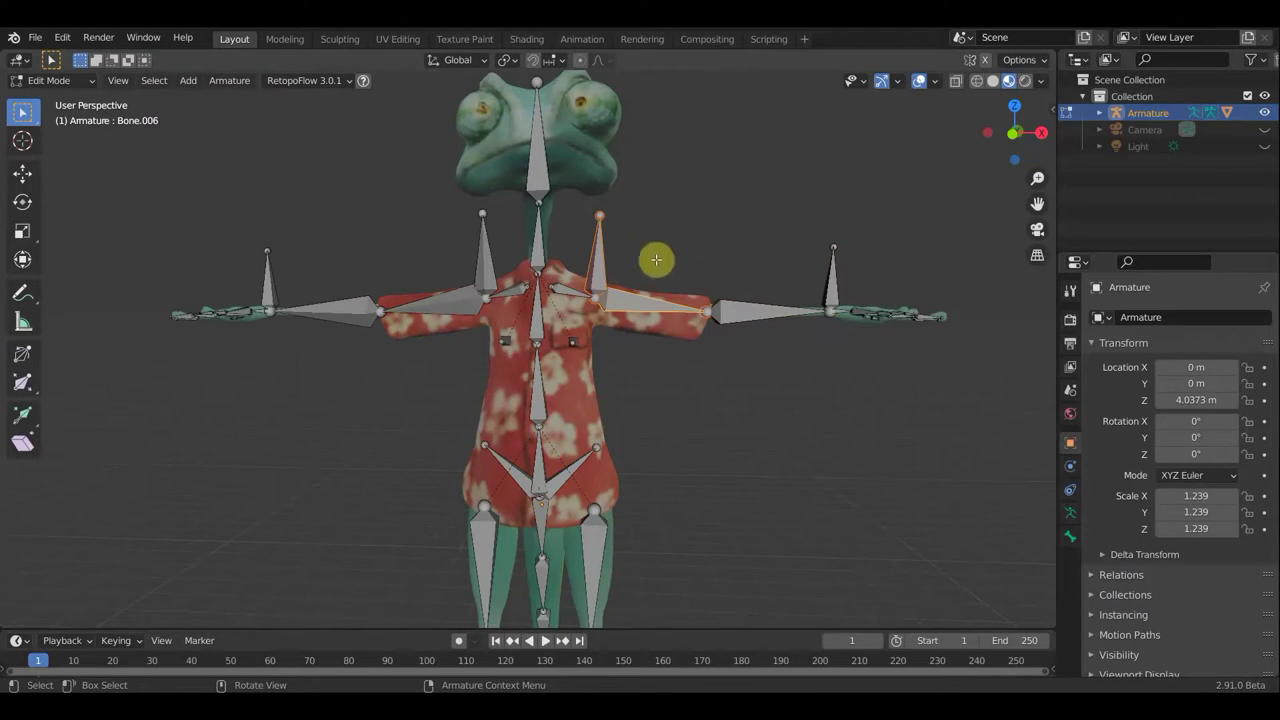
# Parent hand controller Bone.024 to shoulder controller Bone.083 with Keep Offset, then enter Pose Mode
pyautogui.click(830, 285)
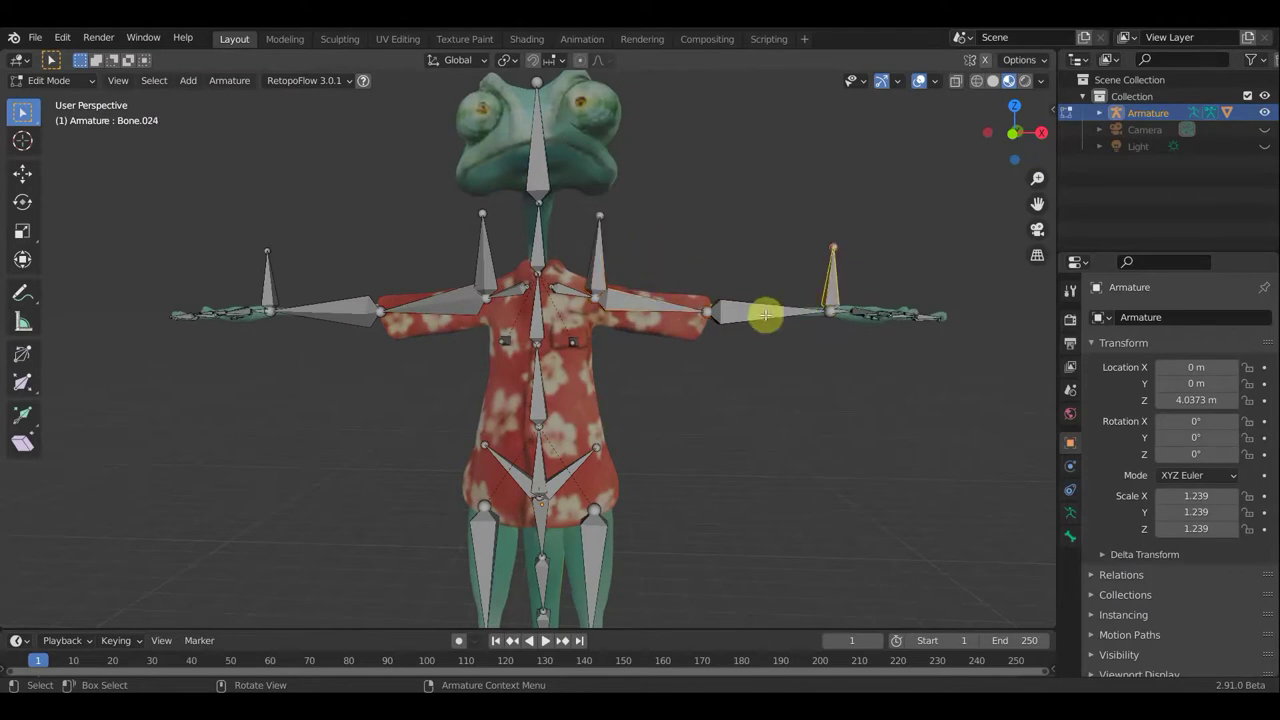
pyautogui.keyDown('shift'); pyautogui.click(755, 315); pyautogui.keyUp('shift')
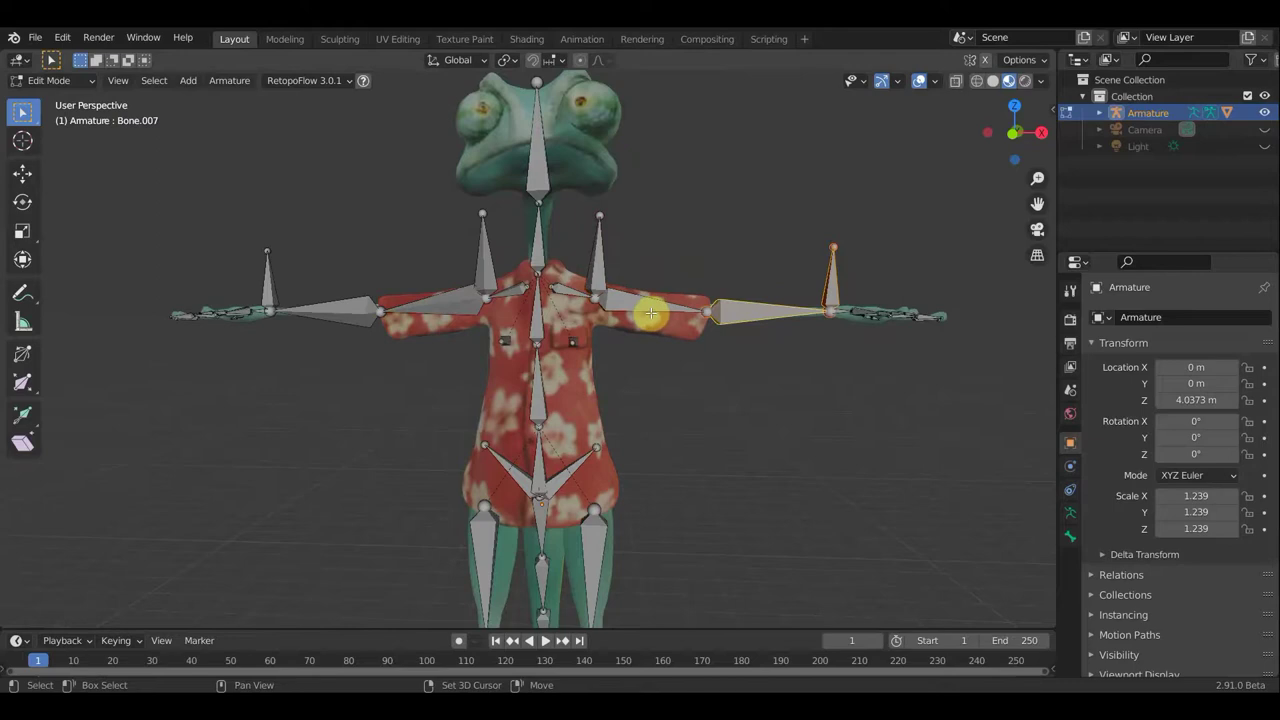
pyautogui.click(833, 278)
pyautogui.keyDown('shift'); pyautogui.click(603, 256); pyautogui.keyUp('shift')
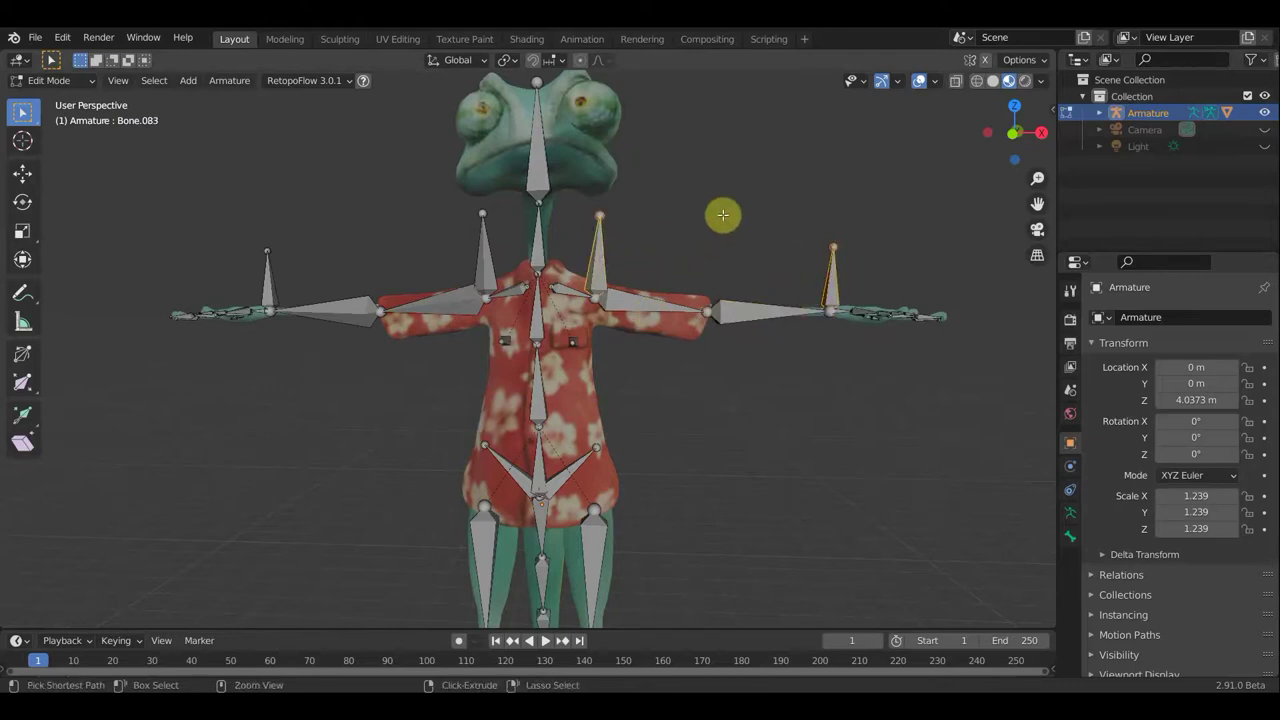
pyautogui.hotkey('ctrl', 'p')
pyautogui.click(725, 217)
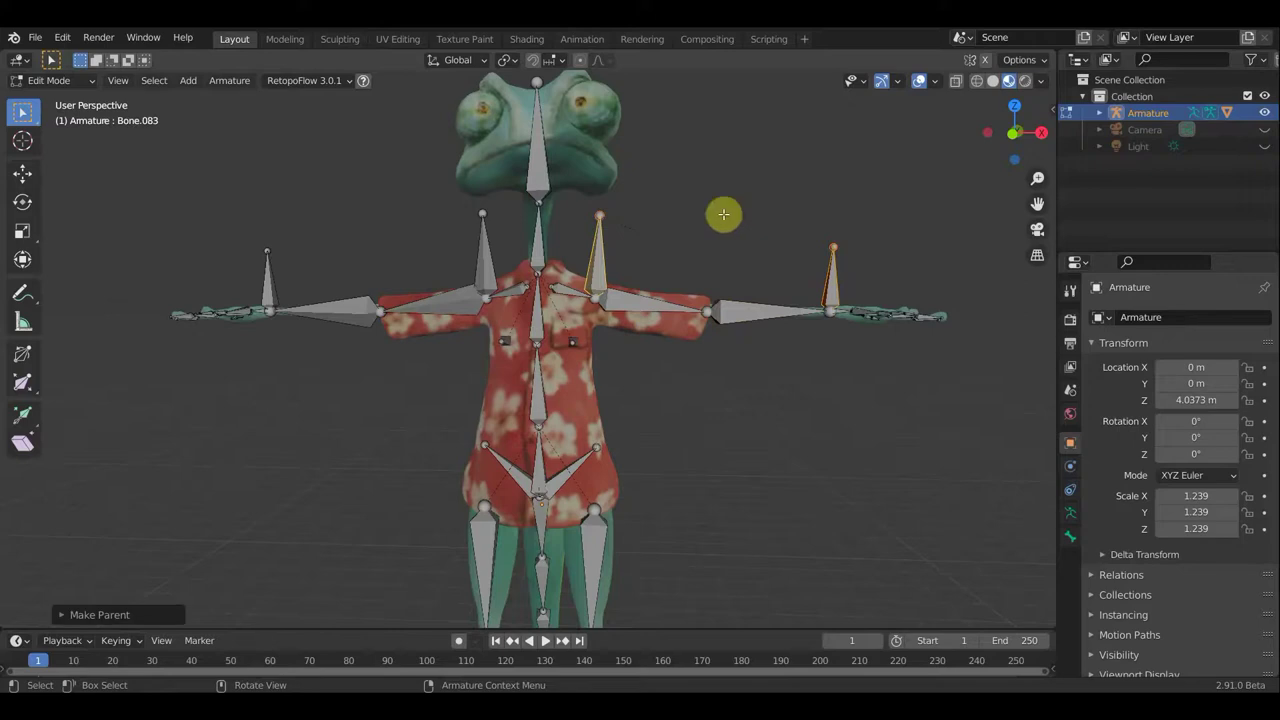
pyautogui.click(66, 85)
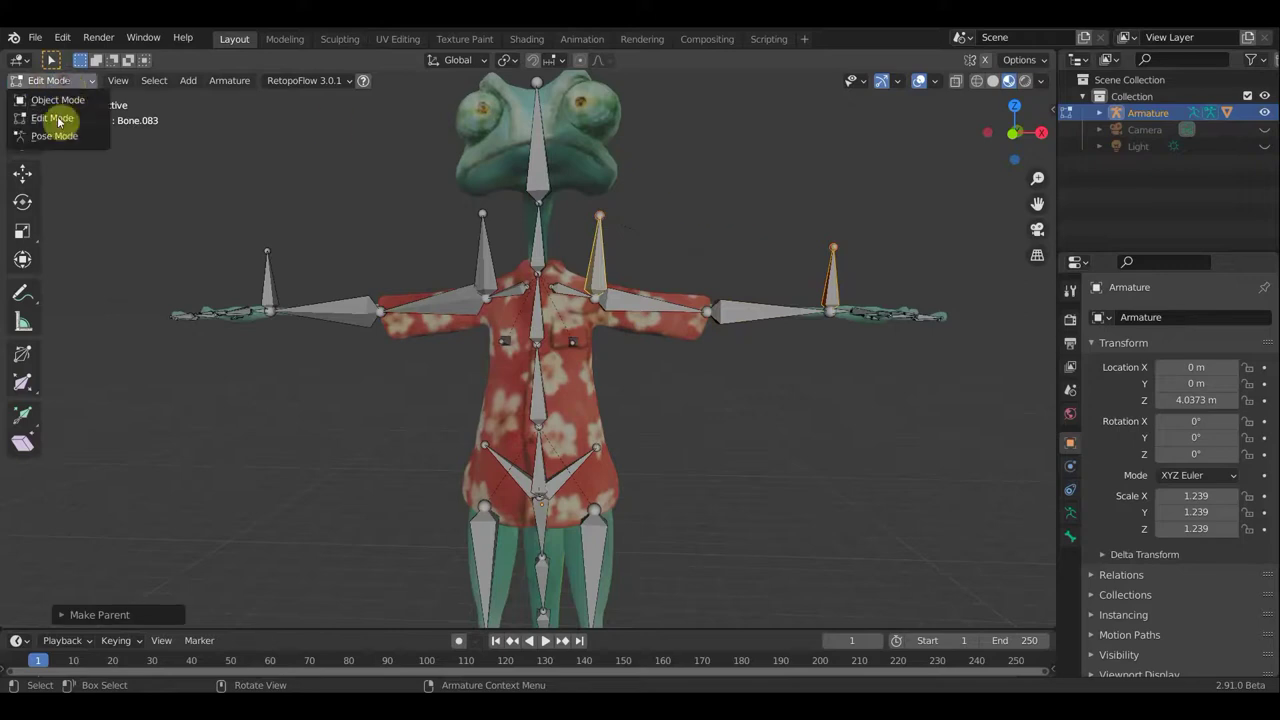
pyautogui.click(58, 134)
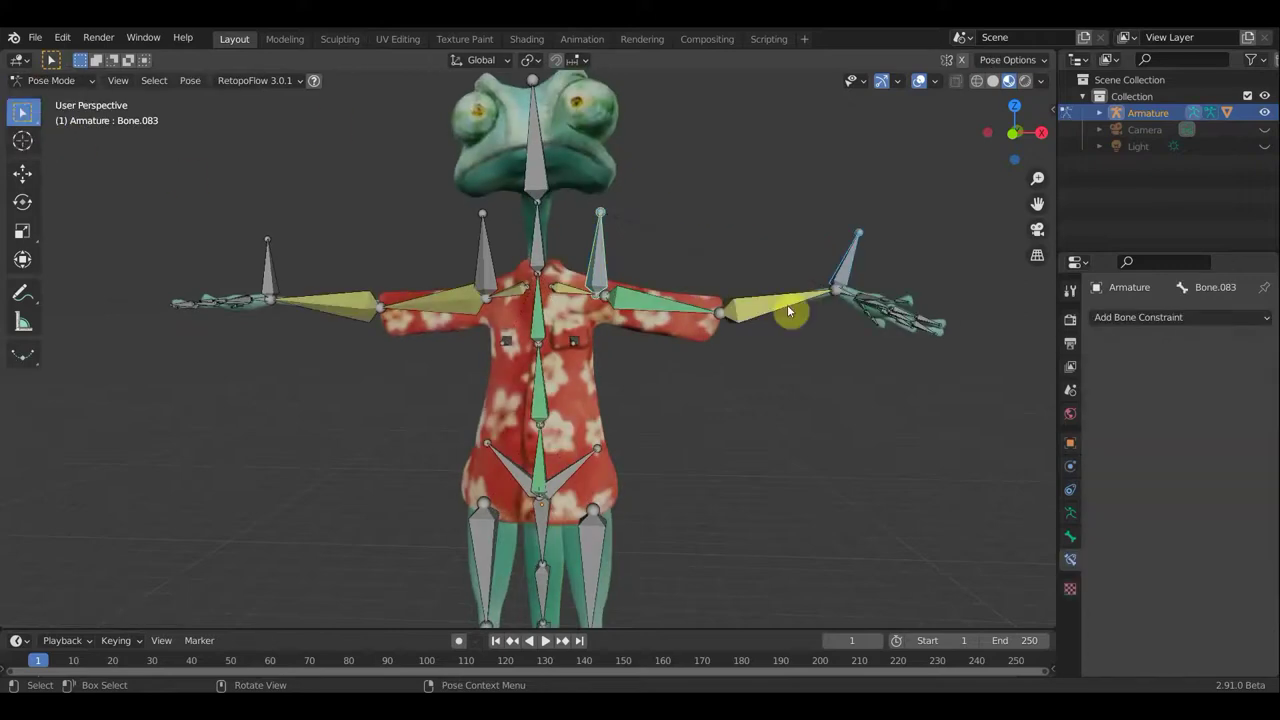
# Swing the right arm with Bone.024 as a test, undo it, and return to Edit Mode
pyautogui.click(855, 281)
pyautogui.press('g')
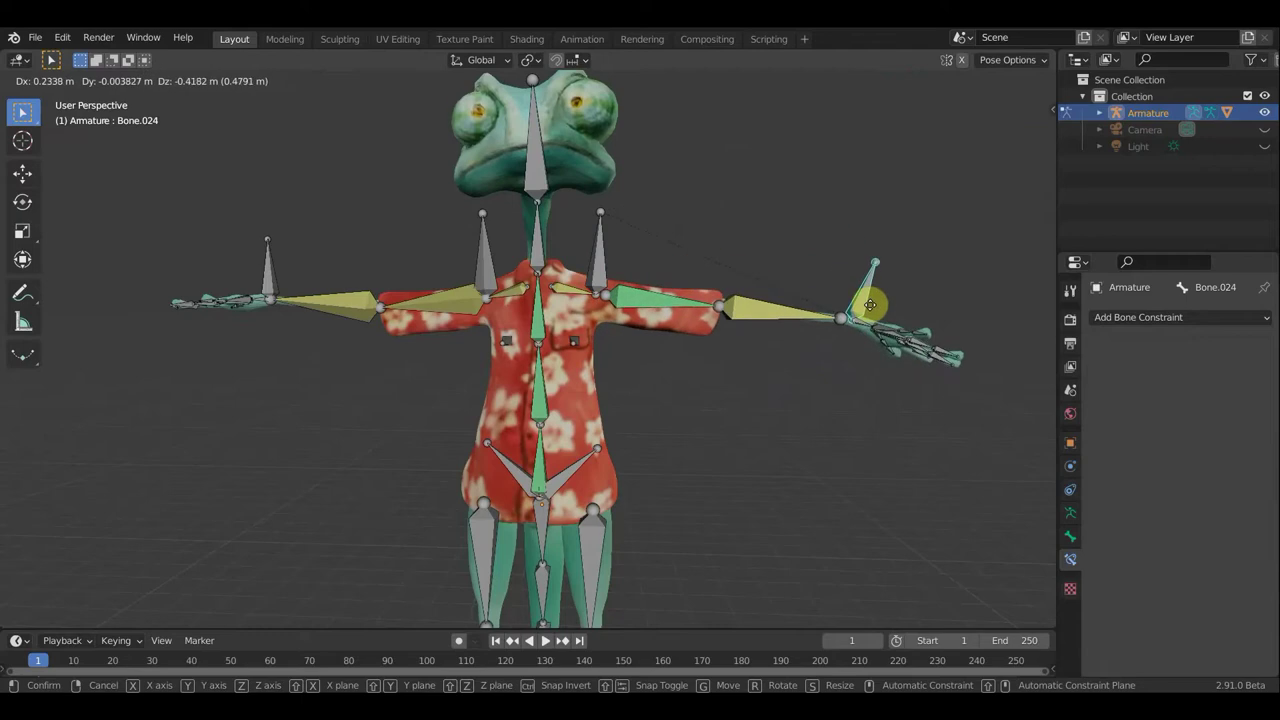
pyautogui.click(870, 305)
pyautogui.hotkey('ctrl', 'z')
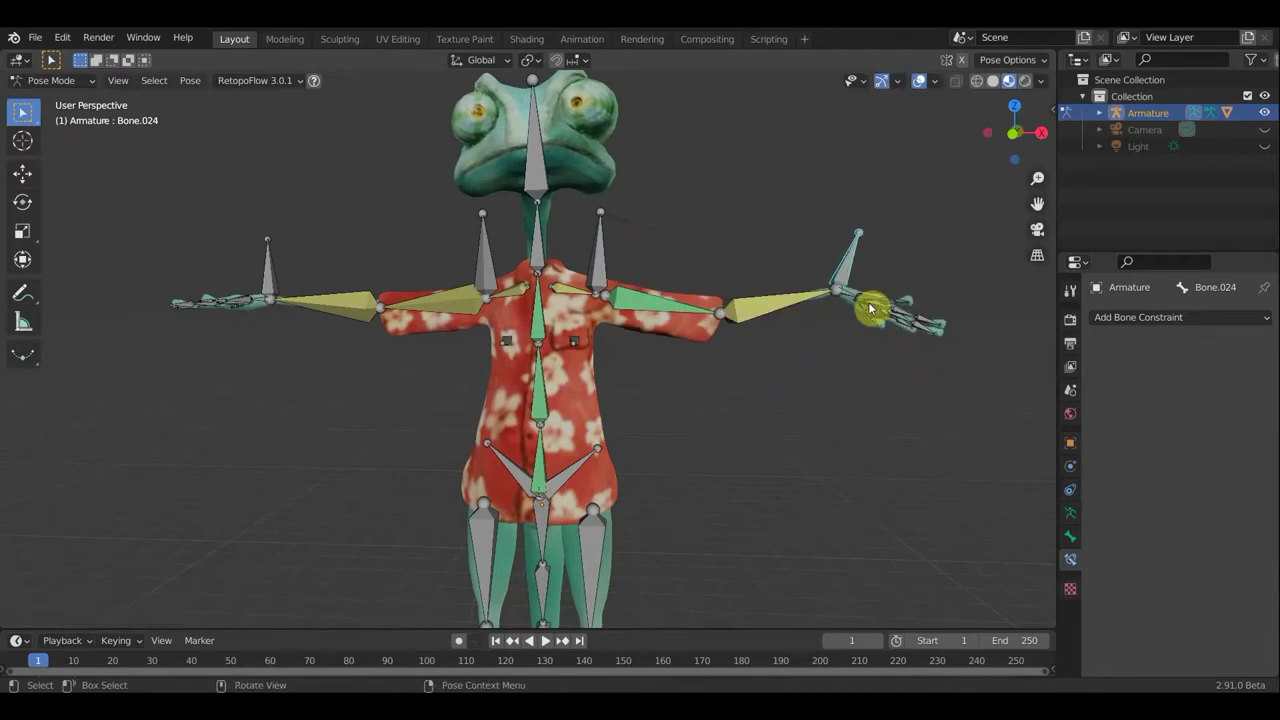
pyautogui.press('Tab')
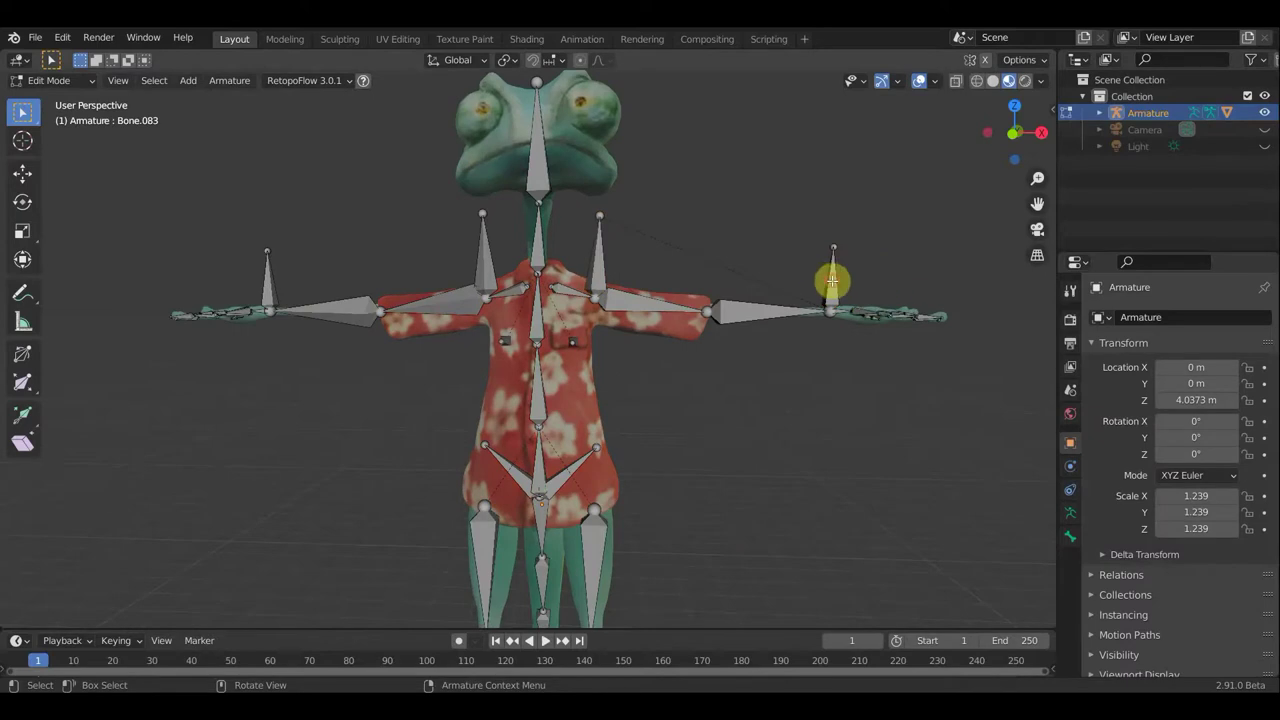
pyautogui.click(817, 306)
pyautogui.click(768, 314)
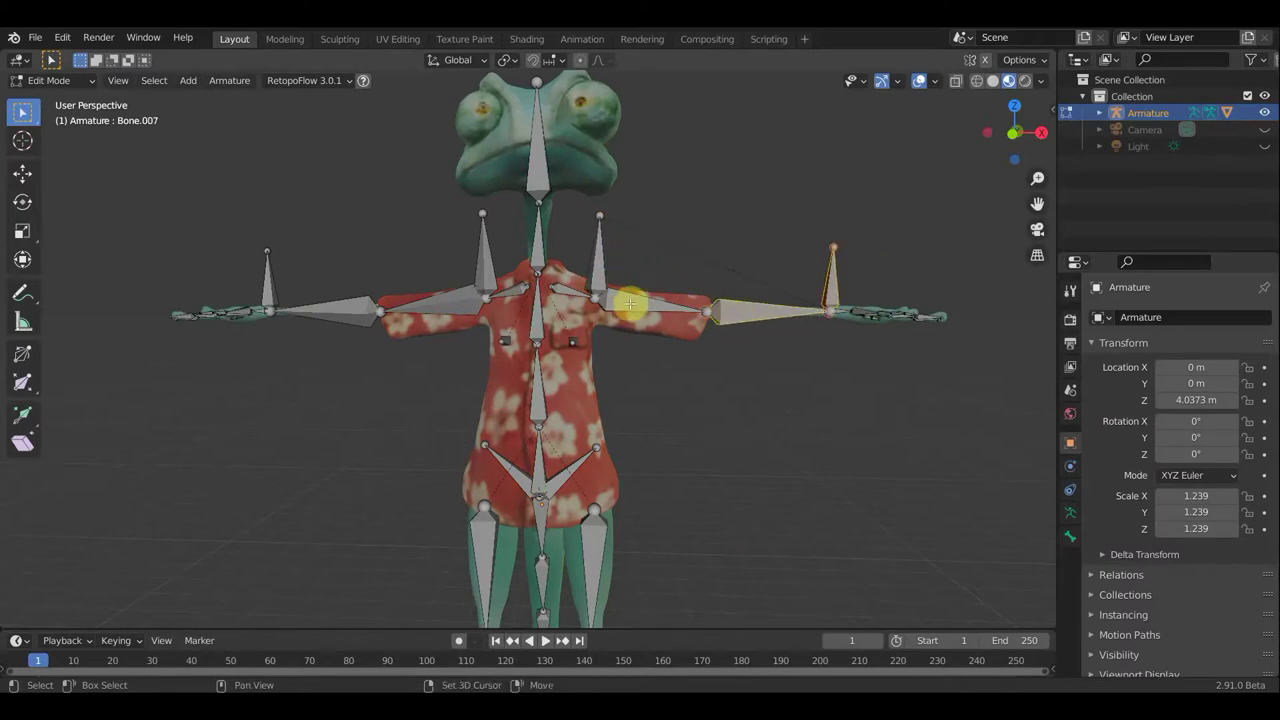
pyautogui.keyDown('shift'); pyautogui.click(599, 256); pyautogui.keyUp('shift')
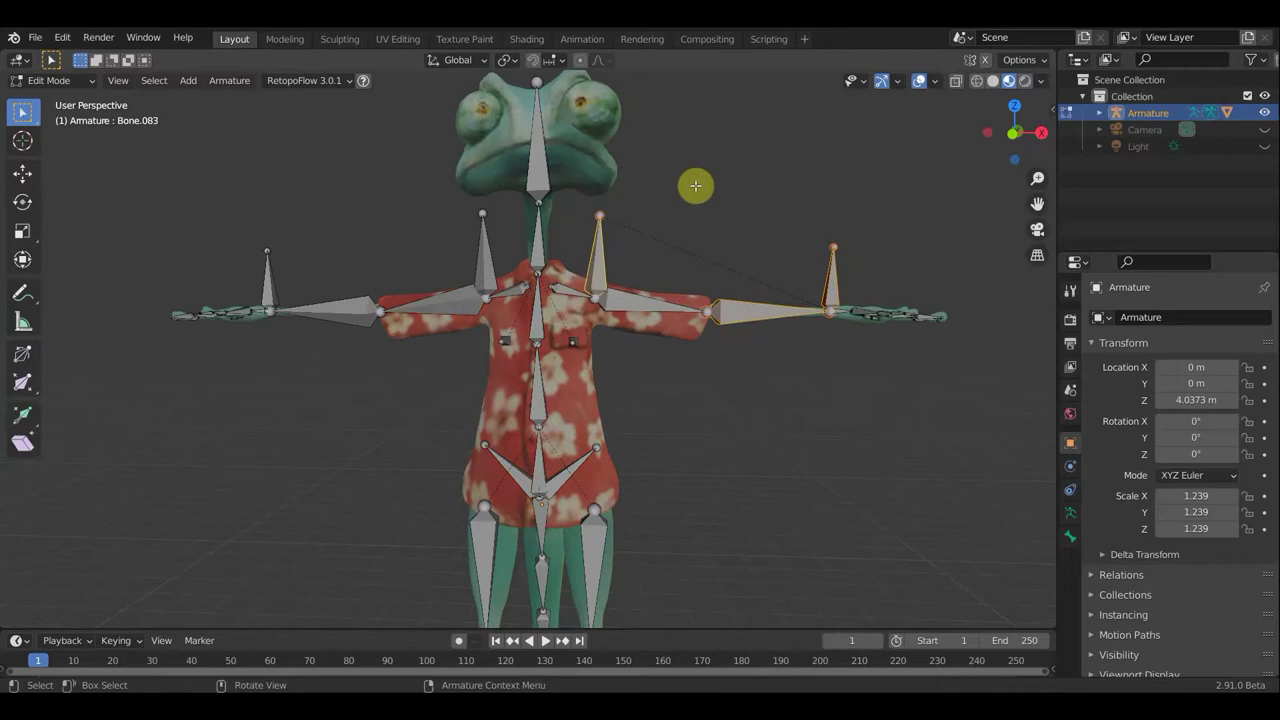
pyautogui.hotkey('ctrl', 'p')
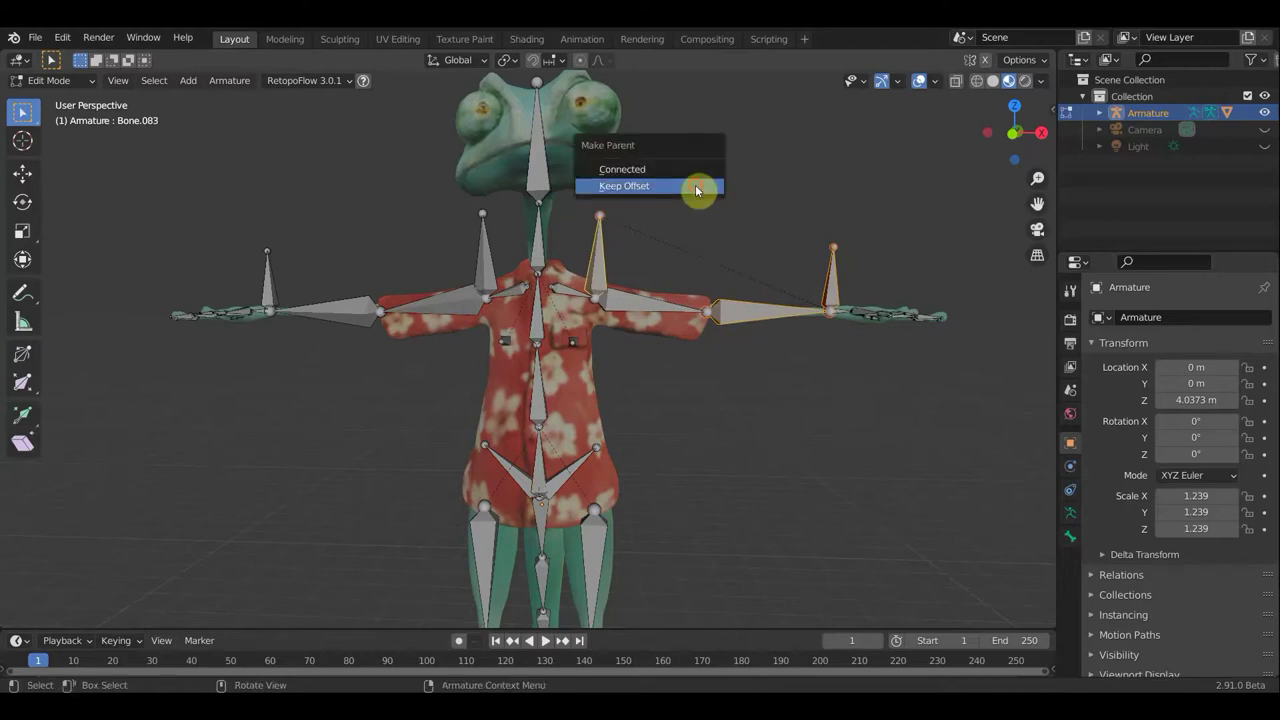
pyautogui.click(697, 186)
pyautogui.click(51, 82)
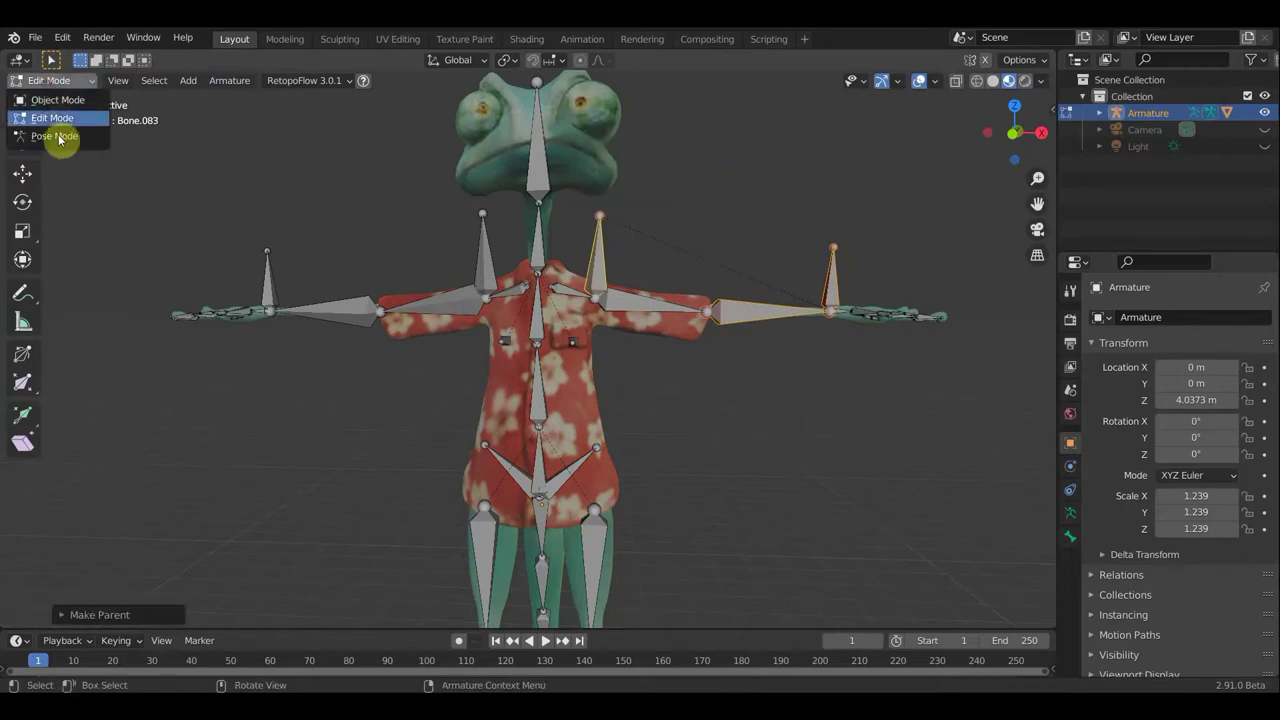
pyautogui.click(59, 139)
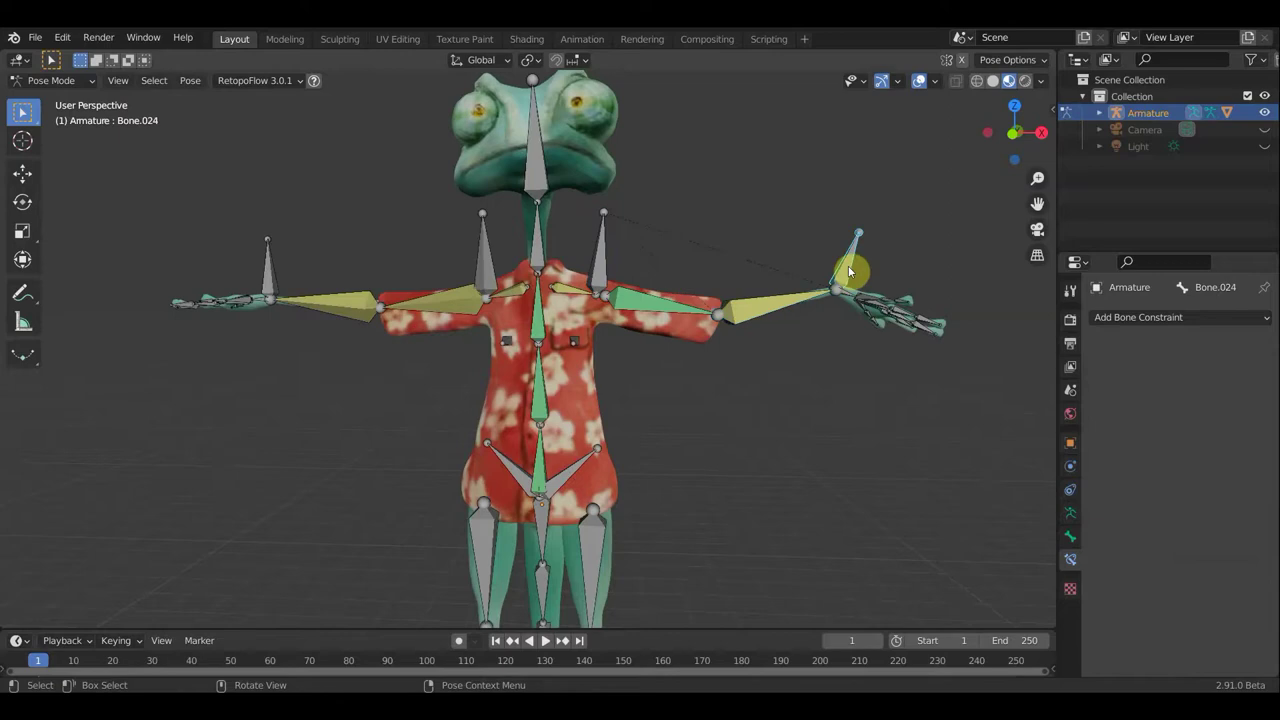
pyautogui.press('g')
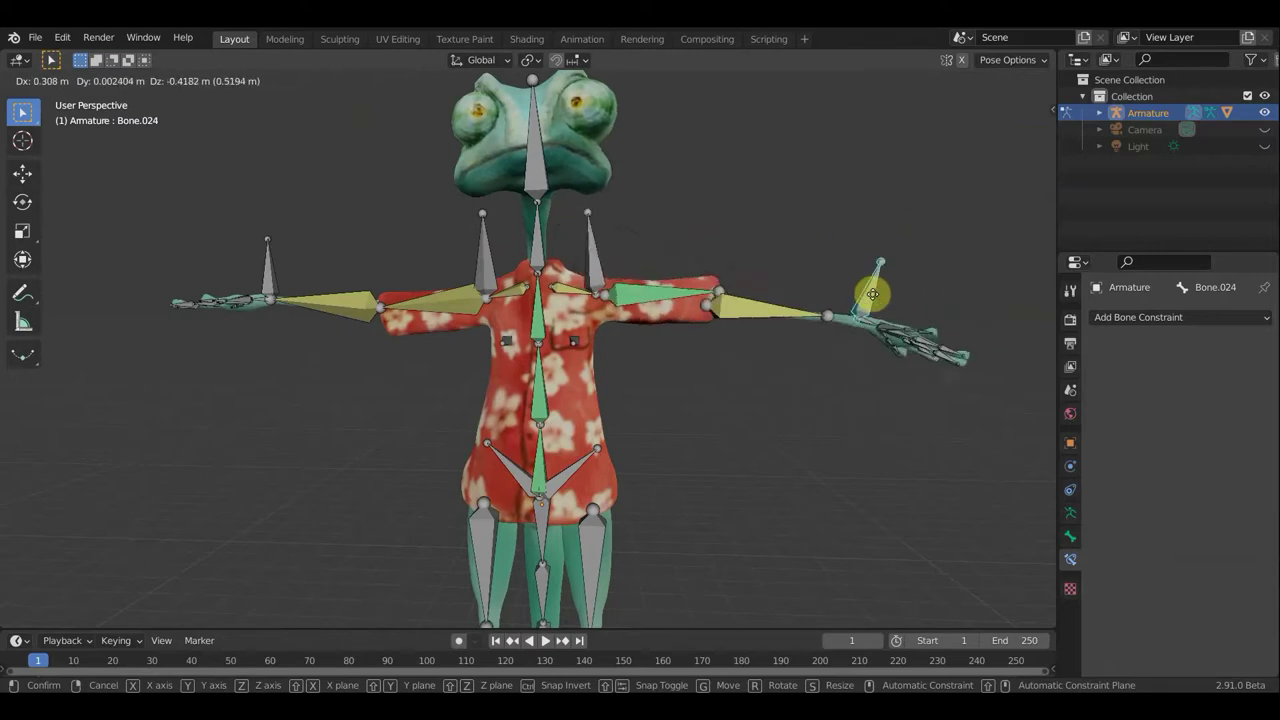
pyautogui.click(845, 310)
pyautogui.moveTo(768, 322)
pyautogui.mouseDown(button='middle')
pyautogui.moveTo(657, 335)
pyautogui.moveTo(662, 354)
pyautogui.moveTo(746, 342)
pyautogui.mouseUp(button='middle')
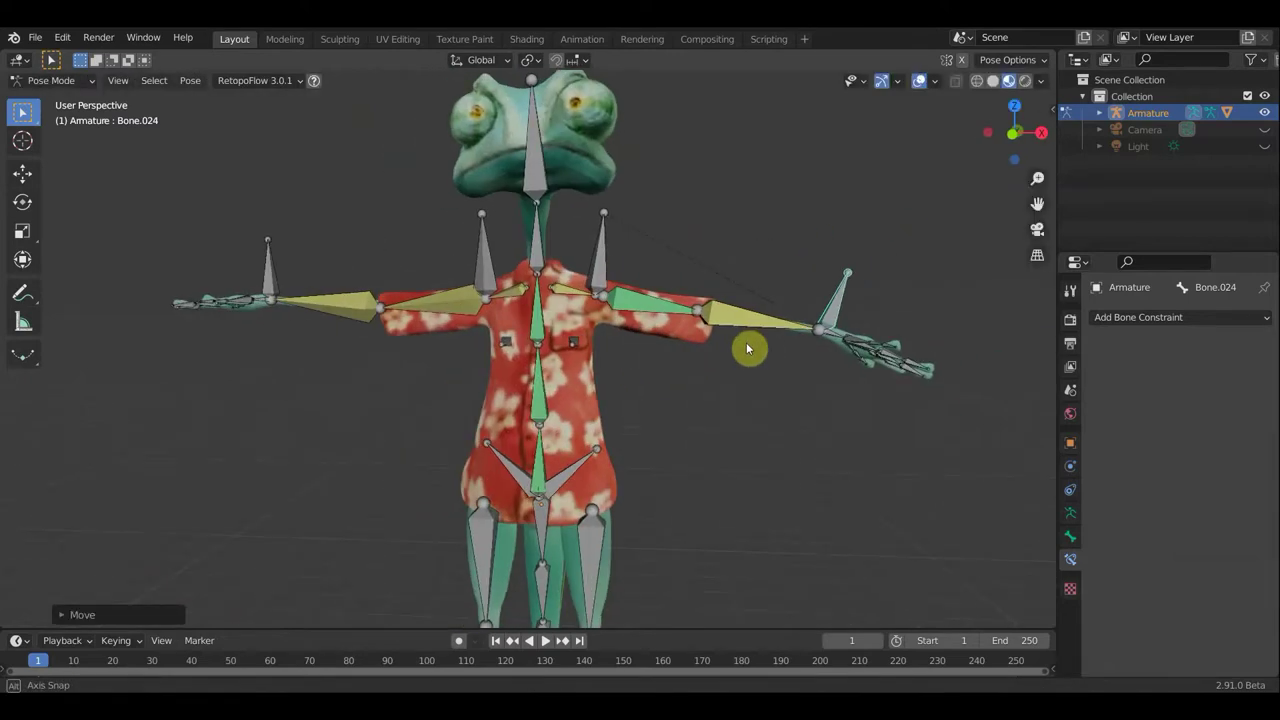
pyautogui.click(656, 310)
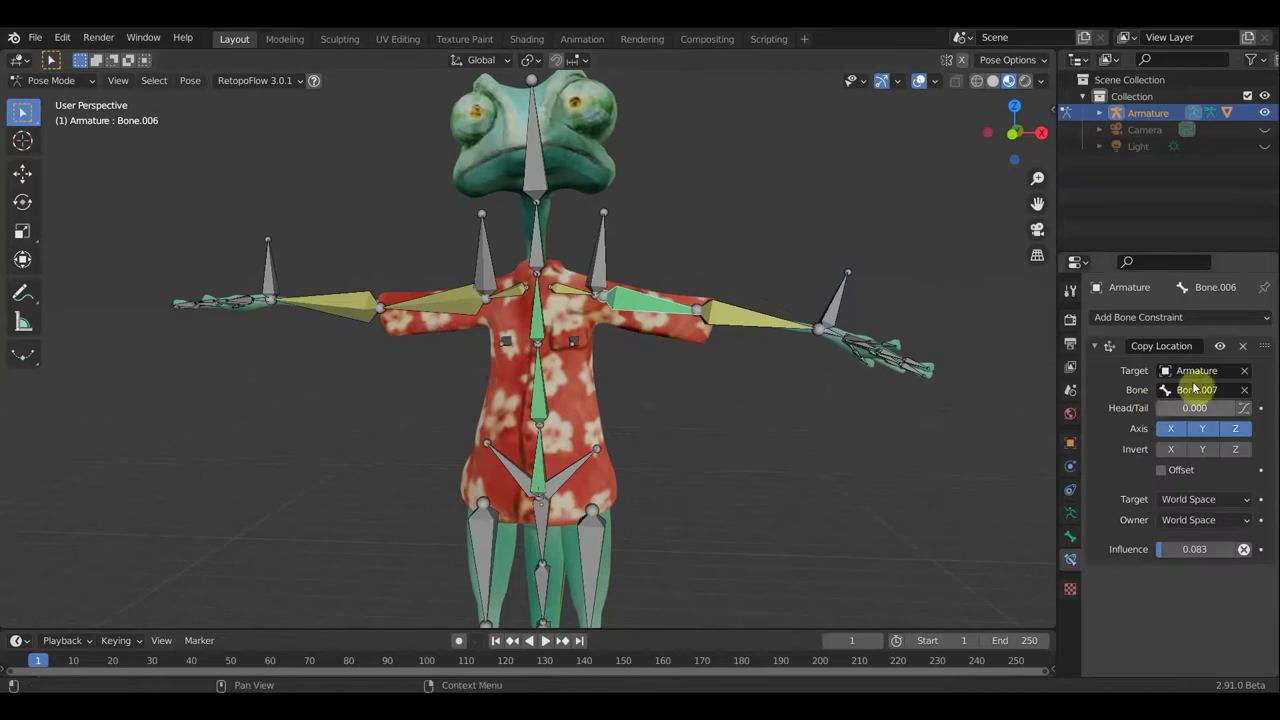
pyautogui.click(1244, 350)
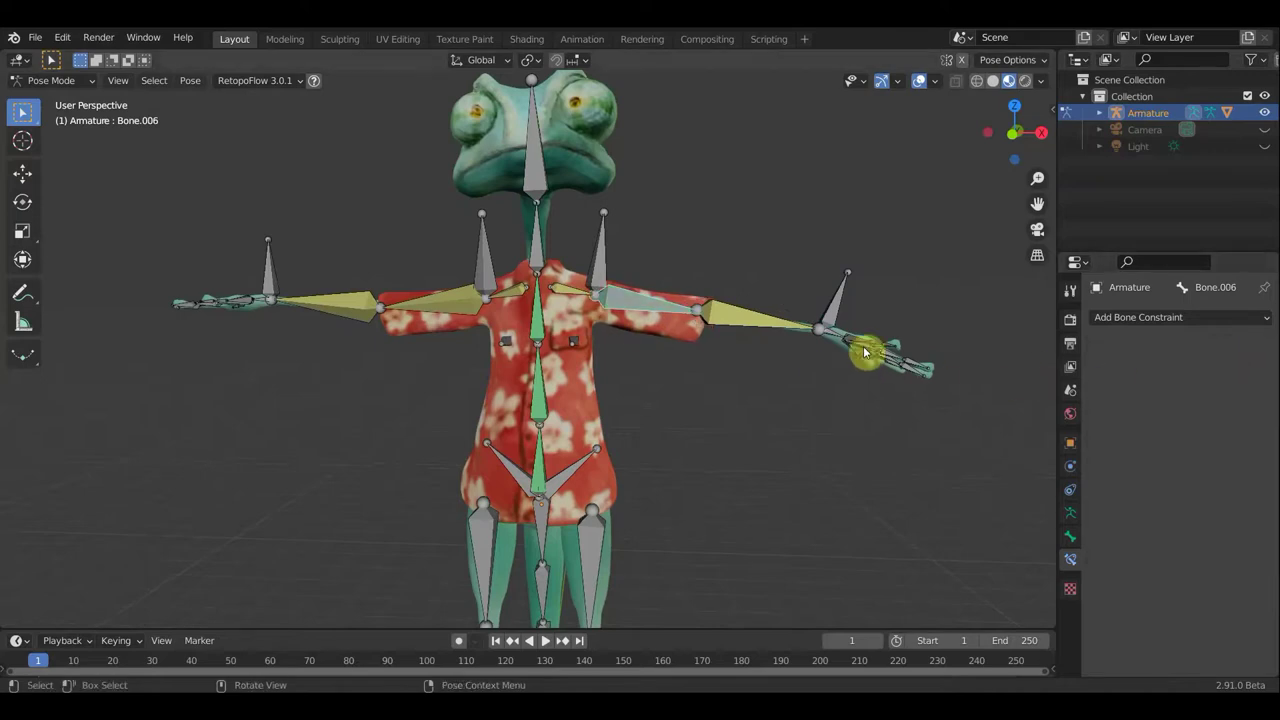
pyautogui.click(838, 312)
pyautogui.press('g')
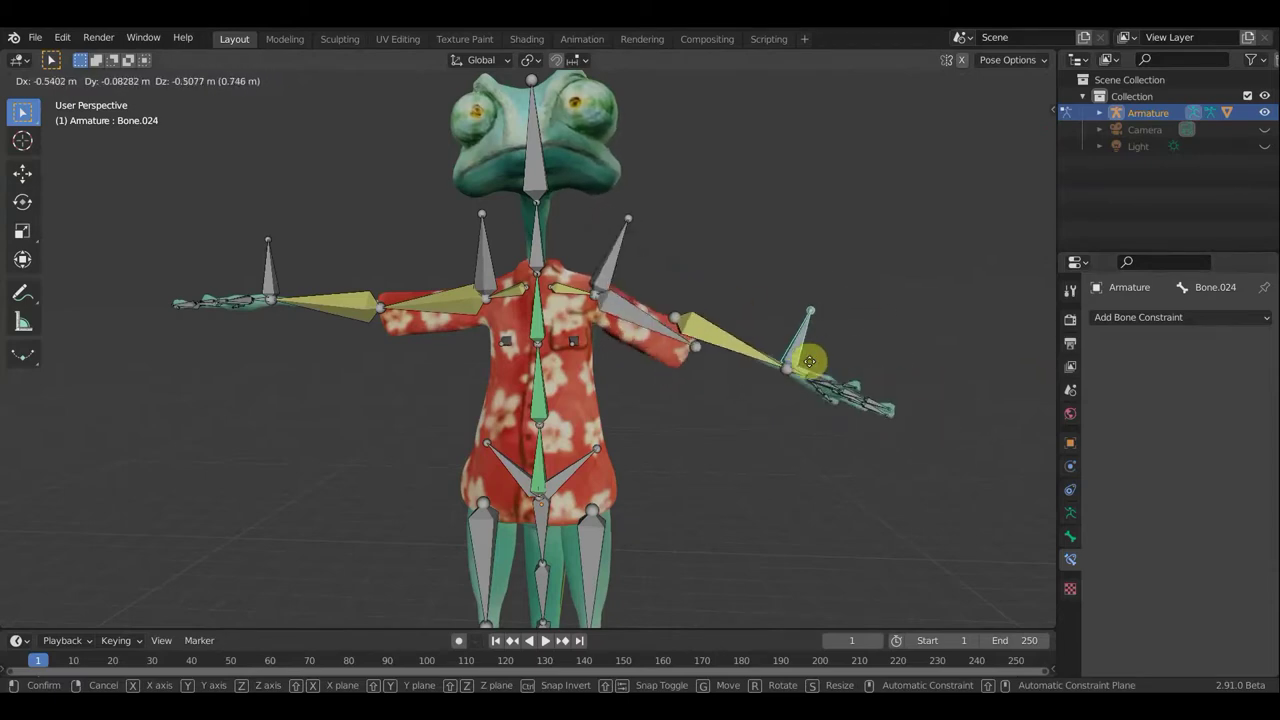
pyautogui.click(836, 364)
pyautogui.click(746, 349)
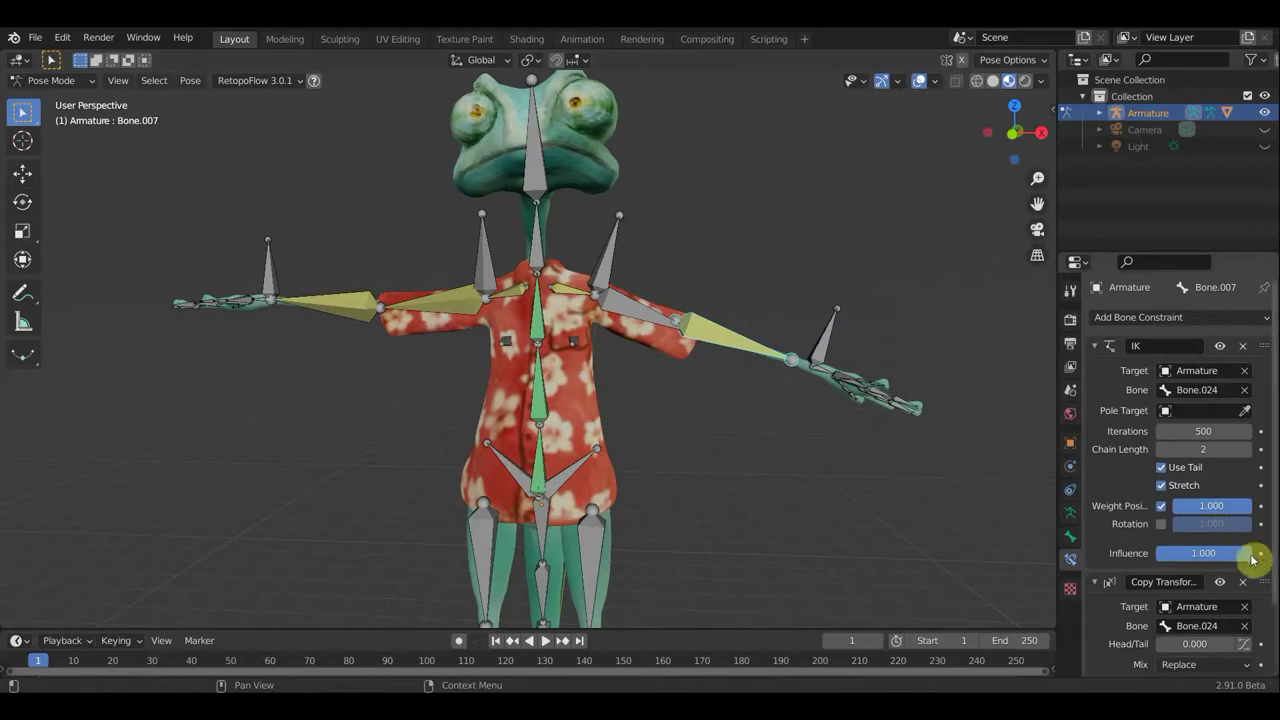
pyautogui.moveTo(1254, 556); pyautogui.dragTo(1171, 553)
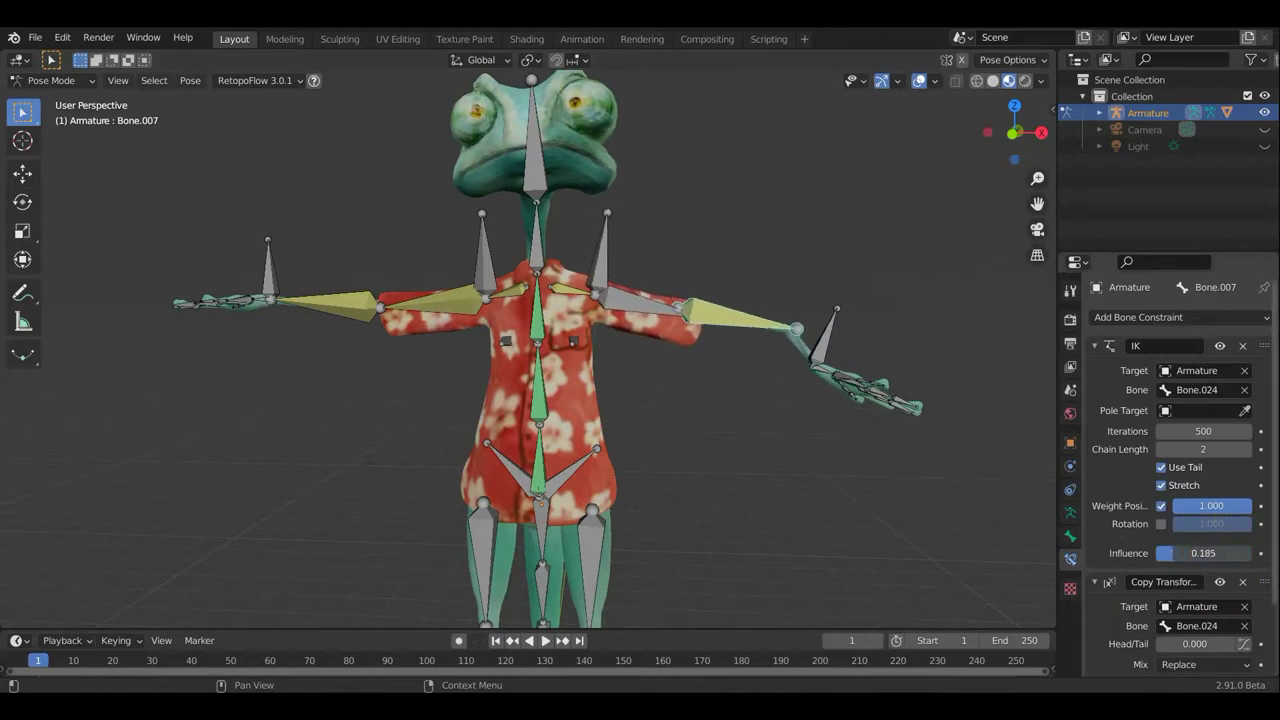
pyautogui.click(818, 352)
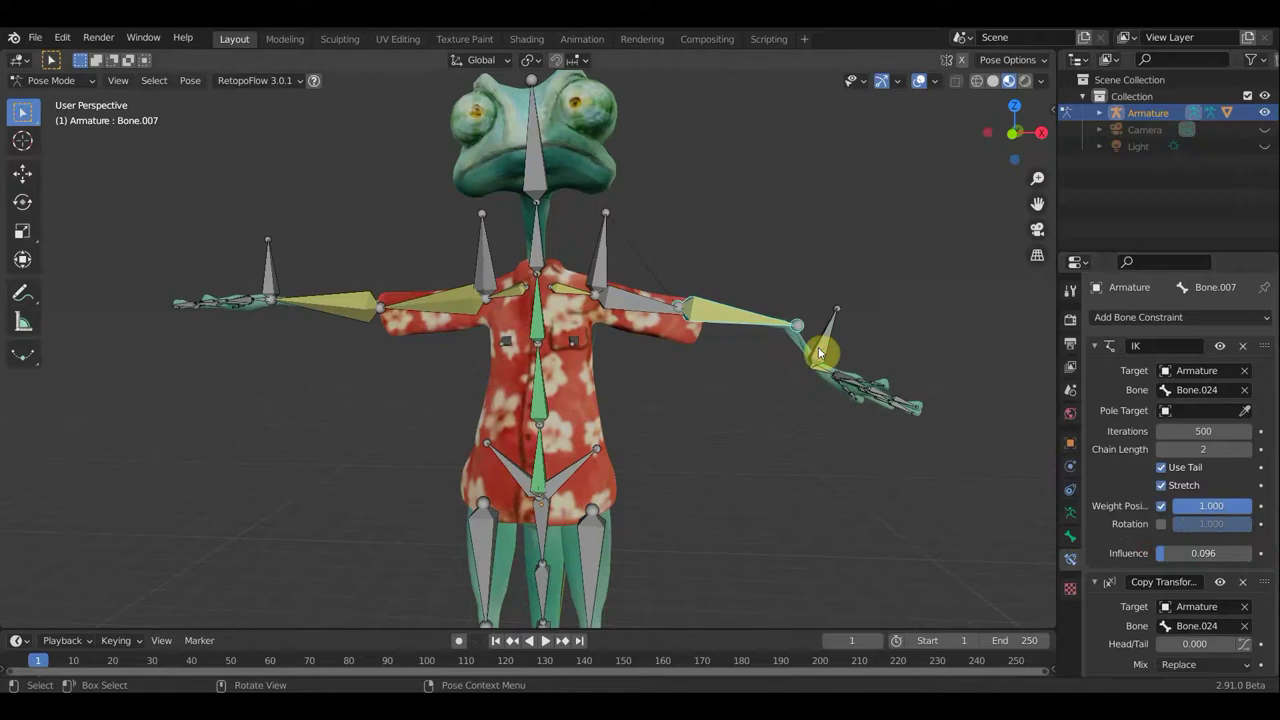
pyautogui.click(862, 346)
pyautogui.press('g')
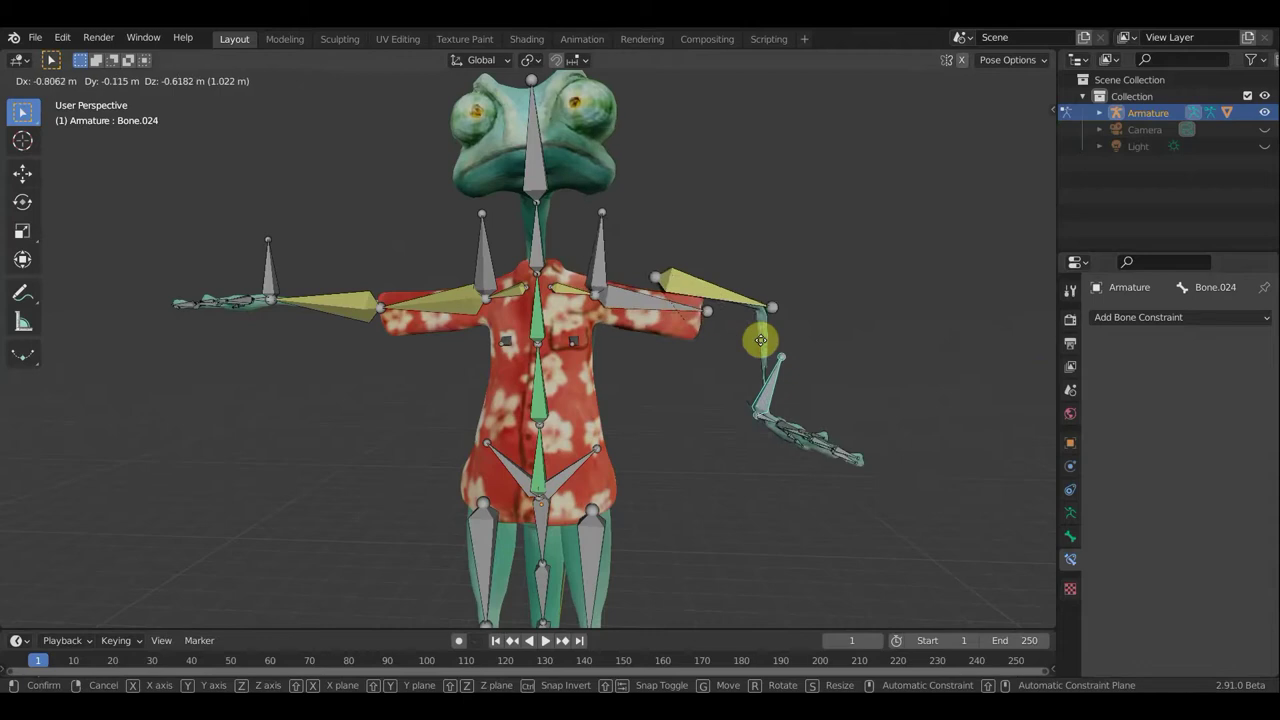
pyautogui.click(851, 331)
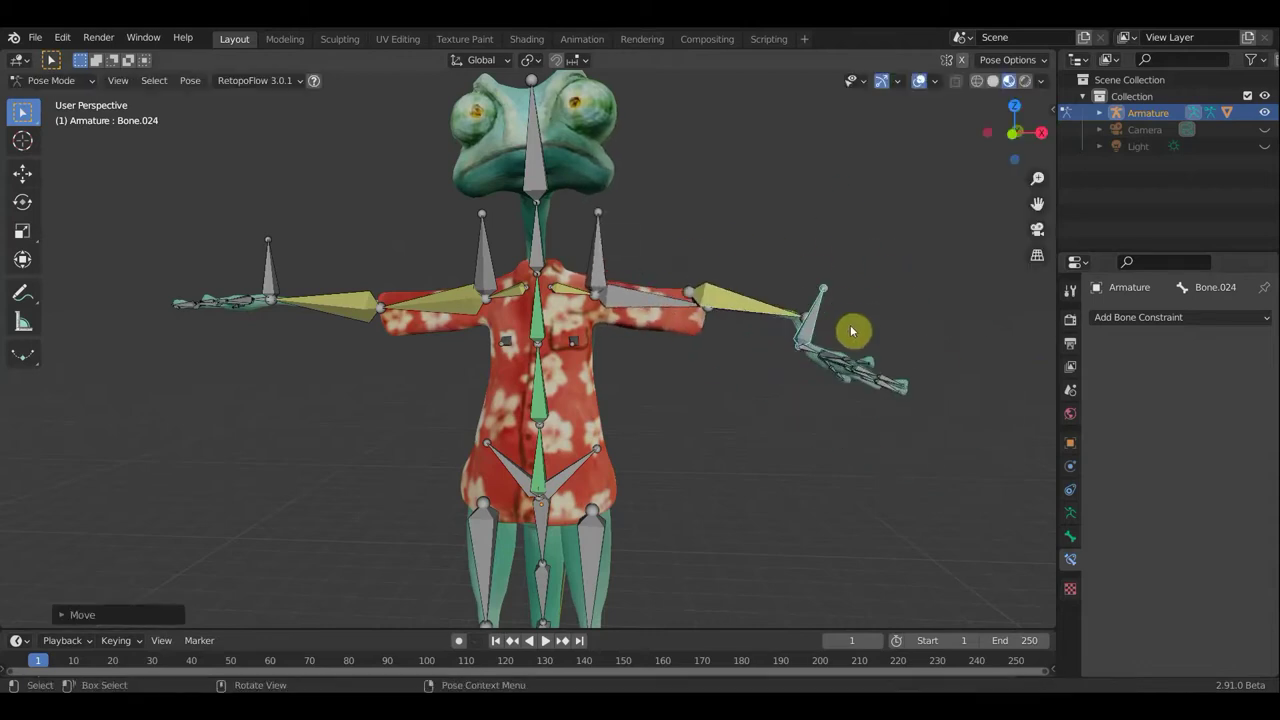
pyautogui.hotkey('ctrl', 'z')
pyautogui.hotkey('ctrl', 'z')
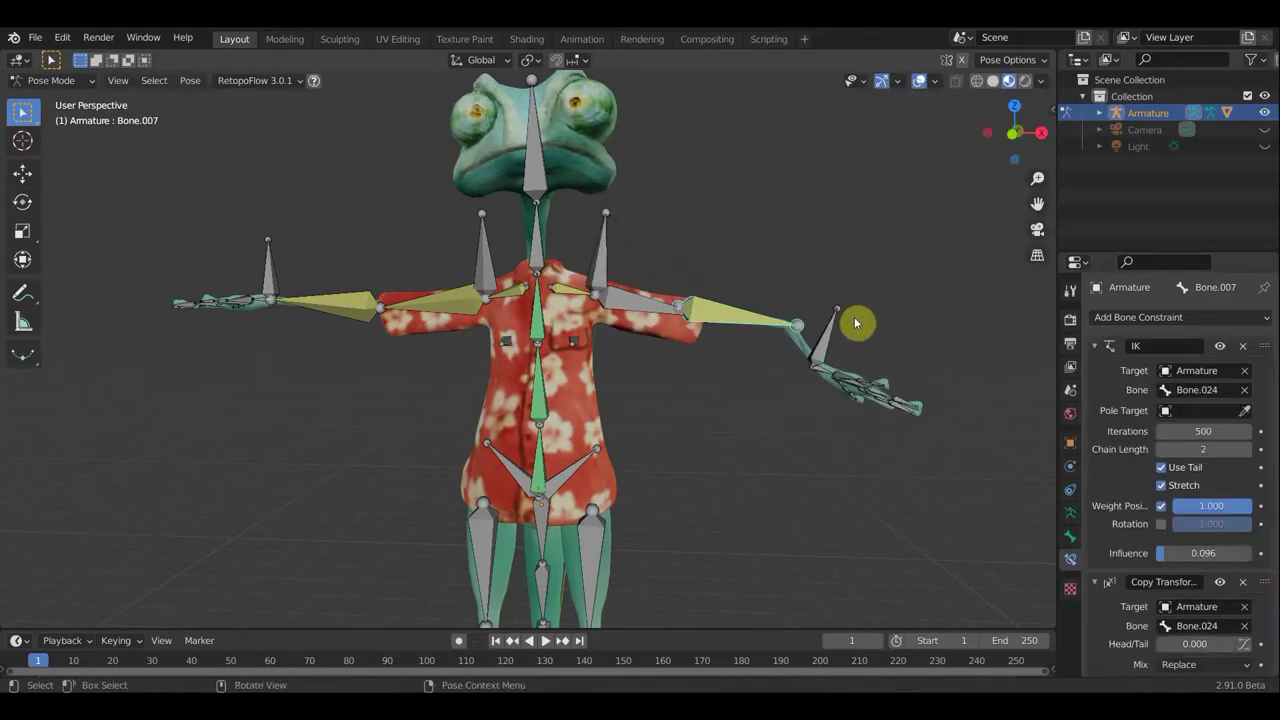
pyautogui.hotkey('ctrl', 'z')
pyautogui.hotkey('ctrl', 'z')
pyautogui.hotkey('ctrl', 'shift', 'z')
pyautogui.hotkey('ctrl', 'shift', 'z')
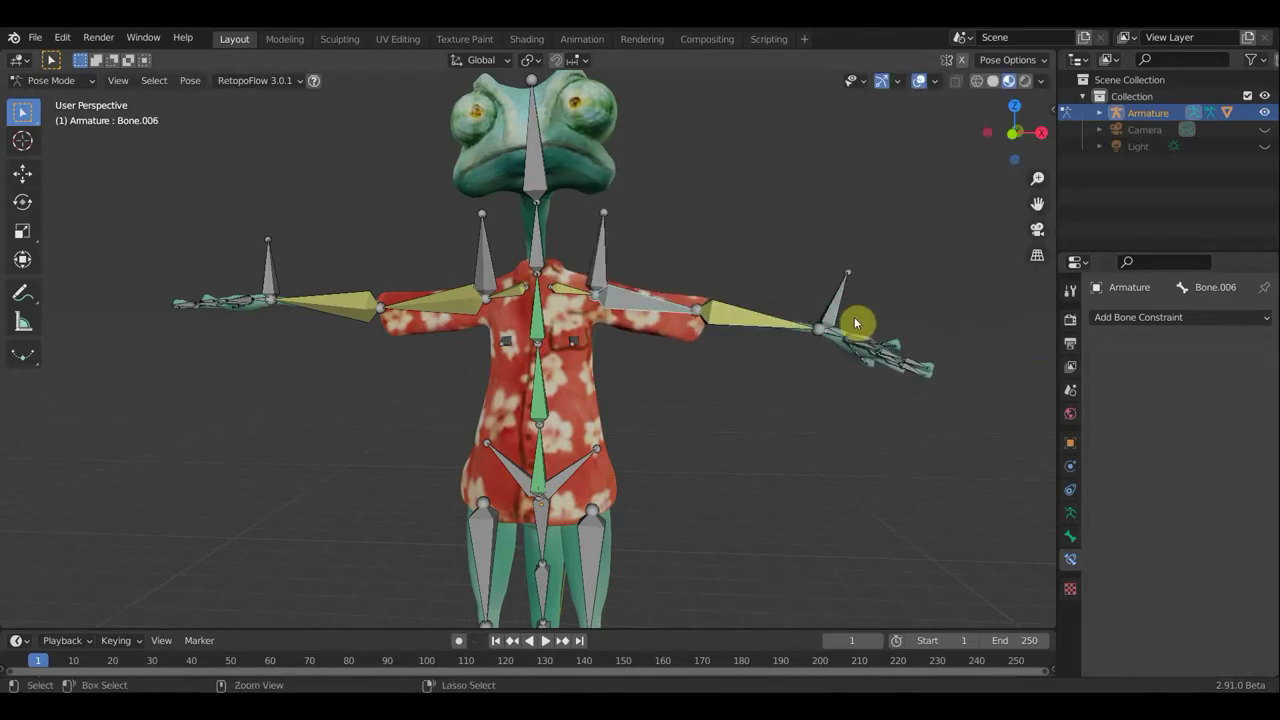
pyautogui.hotkey('ctrl', 'shift', 'z')
pyautogui.hotkey('ctrl', 'shift', 'z')
pyautogui.hotkey('ctrl', 'z')
pyautogui.hotkey('ctrl', 'z')
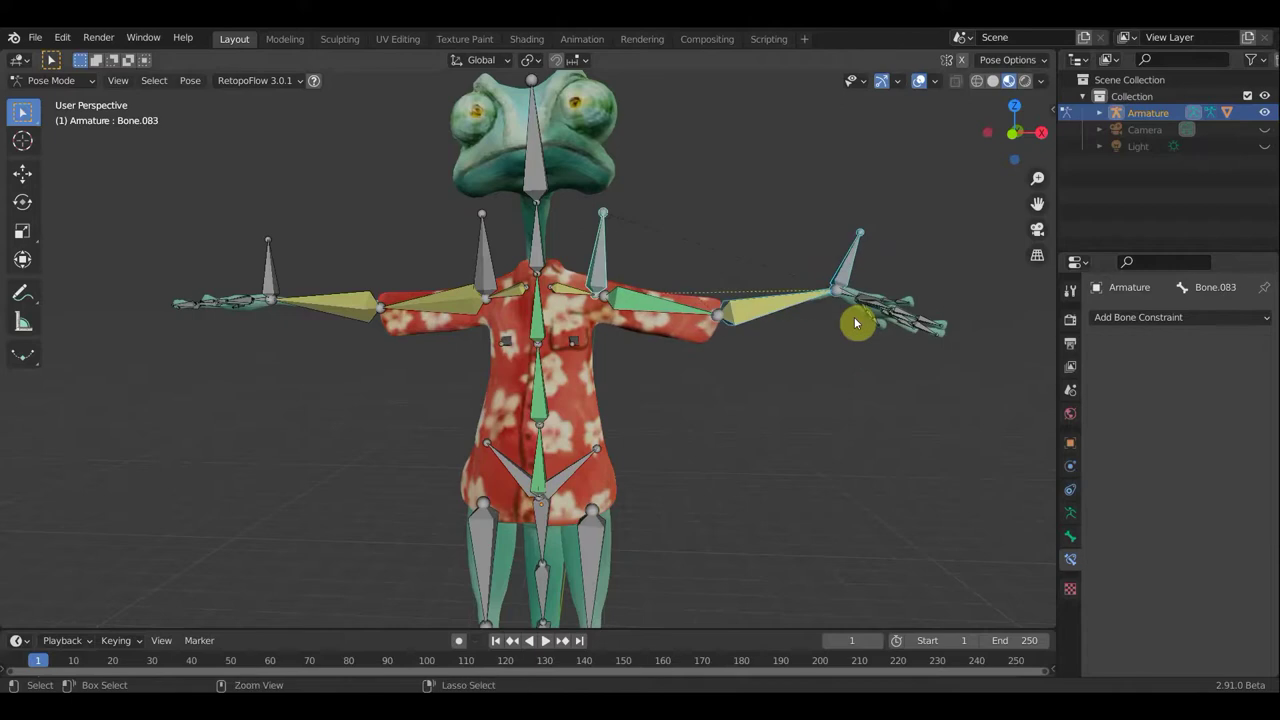
pyautogui.press('Tab')
# Parent upright shoulder bones Bone.083 and Bone.082 to the central spine bone 'Bone'
pyautogui.hotkey('ctrl', 'z')
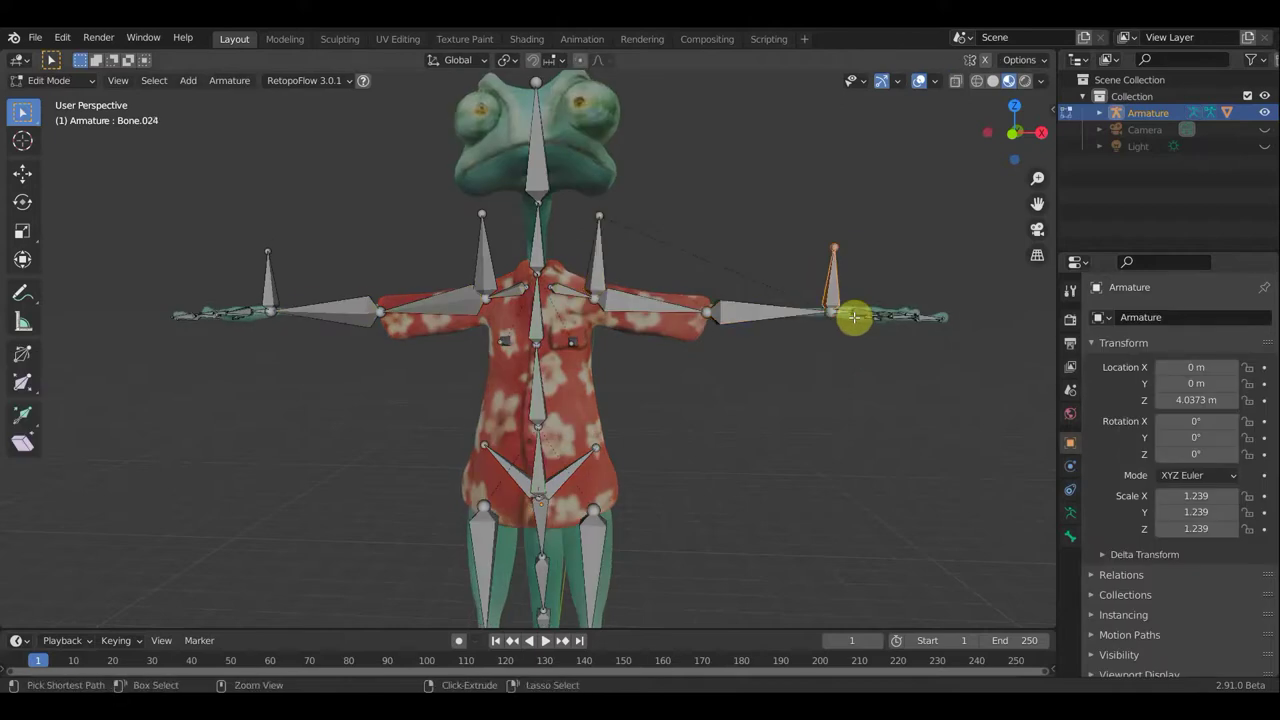
pyautogui.hotkey('ctrl', 'z')
pyautogui.hotkey('ctrl', 'z')
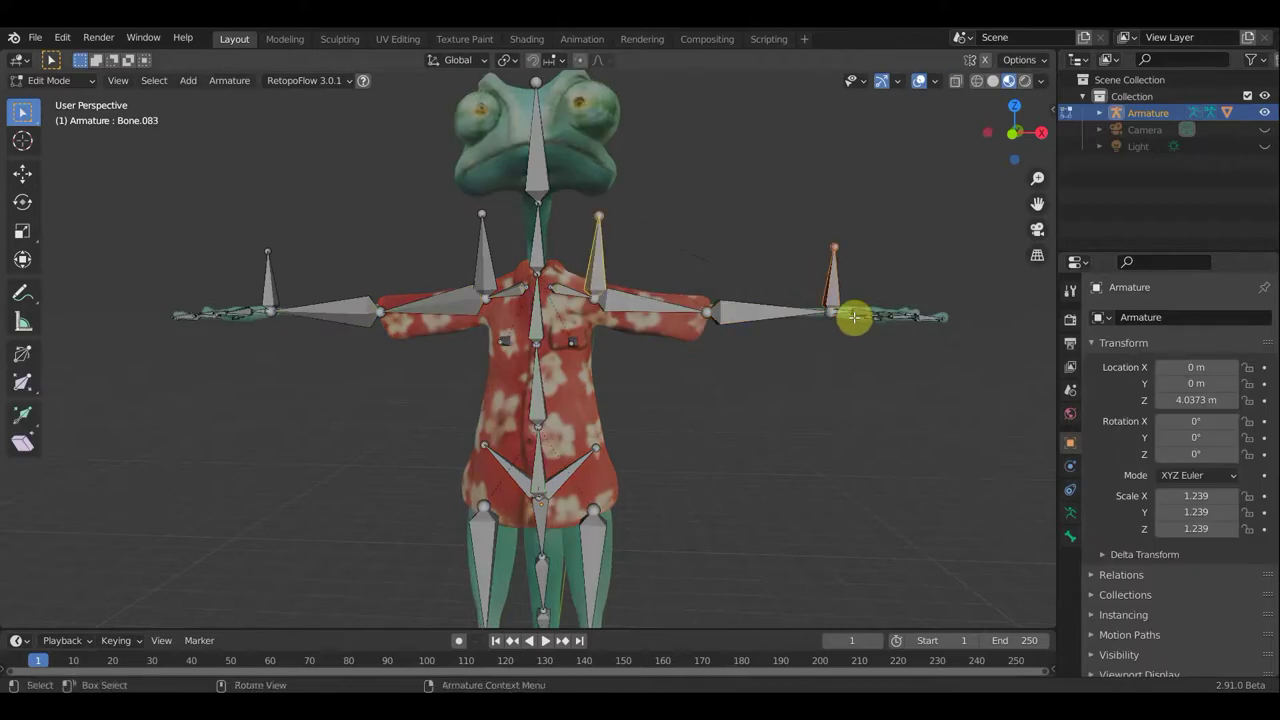
pyautogui.hotkey('ctrl', 'z')
pyautogui.hotkey('ctrl', 'z')
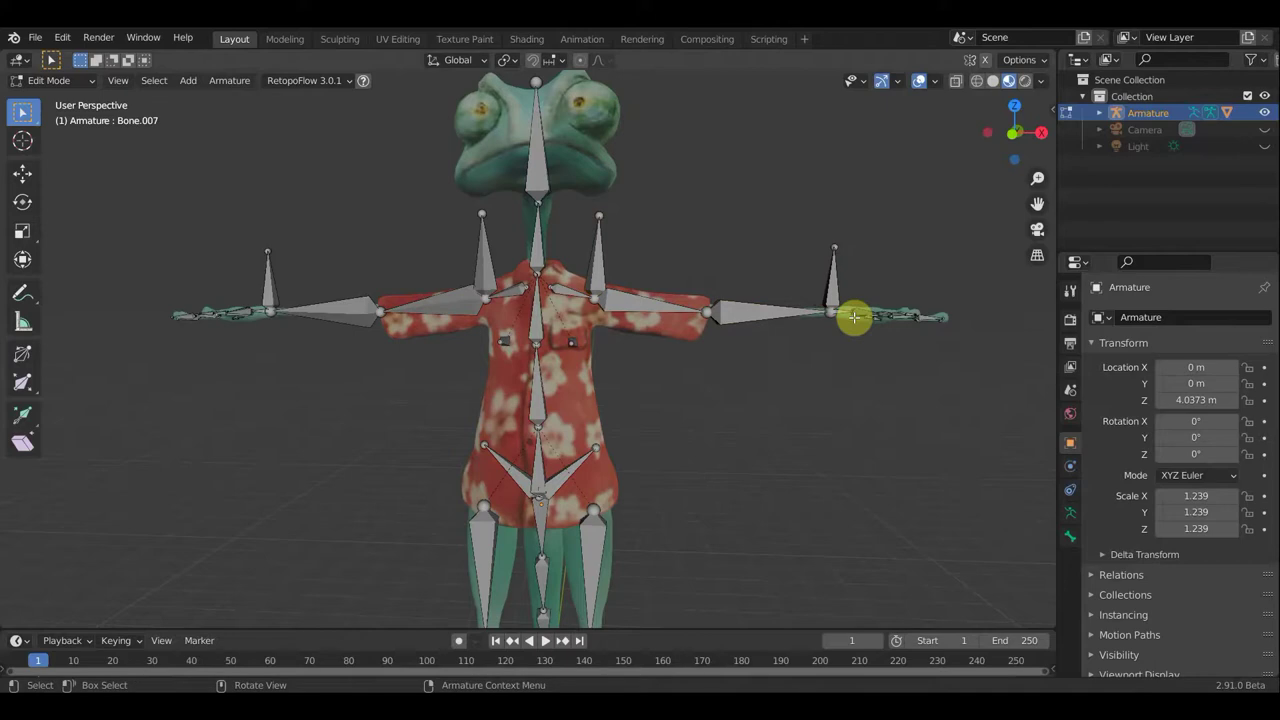
pyautogui.scroll(-2, 660, 455)
pyautogui.scroll(-1, 655, 455)
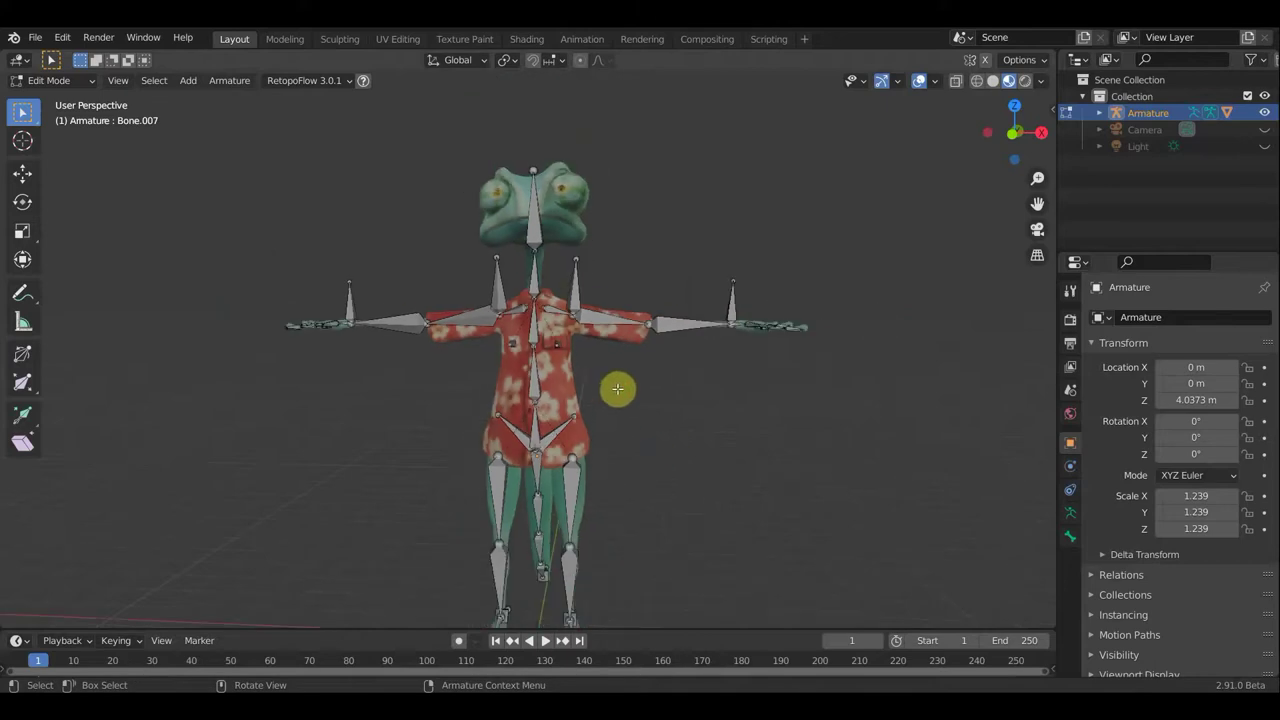
pyautogui.click(576, 300)
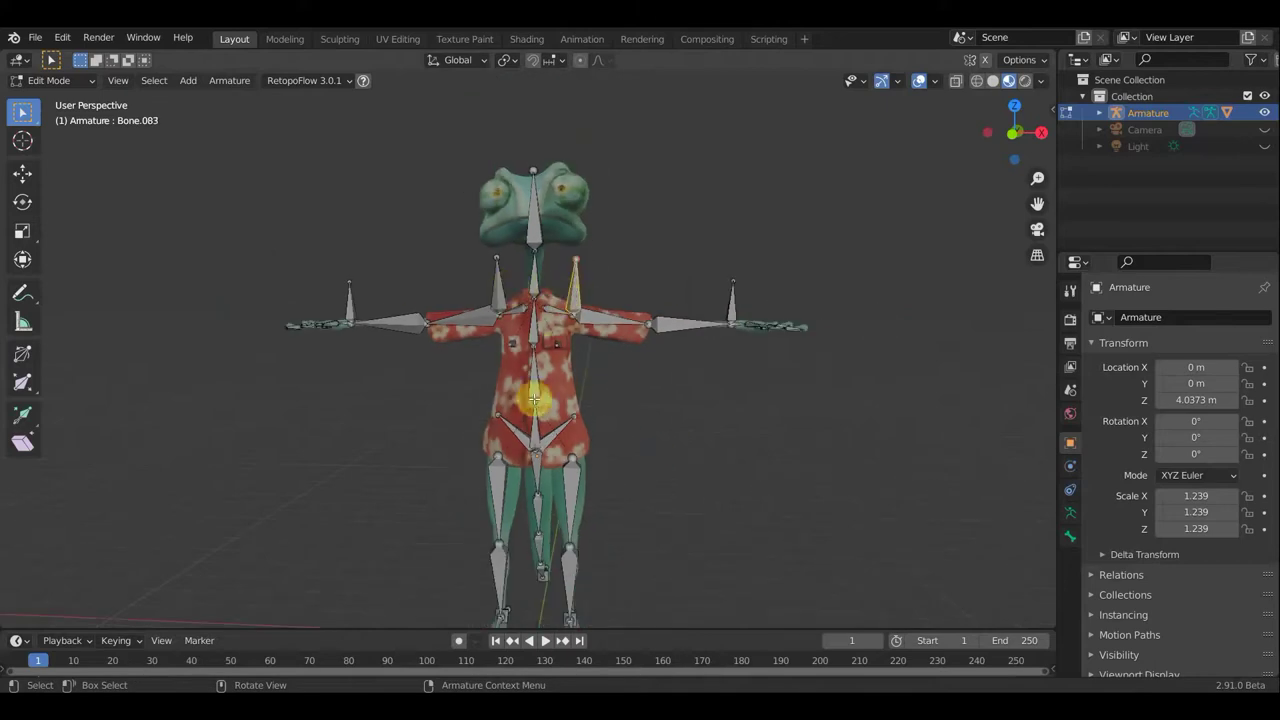
pyautogui.keyDown('shift'); pyautogui.click(497, 287); pyautogui.keyUp('shift')
pyautogui.scroll(2, 548, 420)
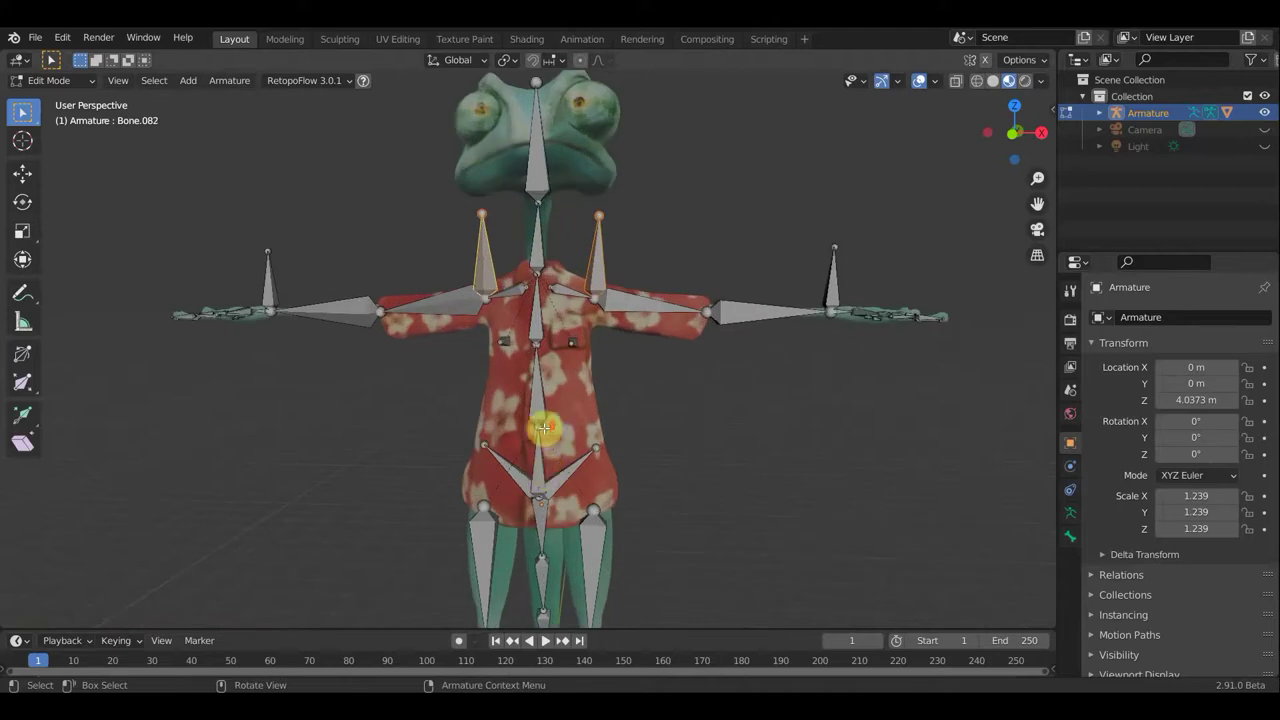
pyautogui.keyDown('shift'); pyautogui.click(645, 468); pyautogui.keyUp('shift')
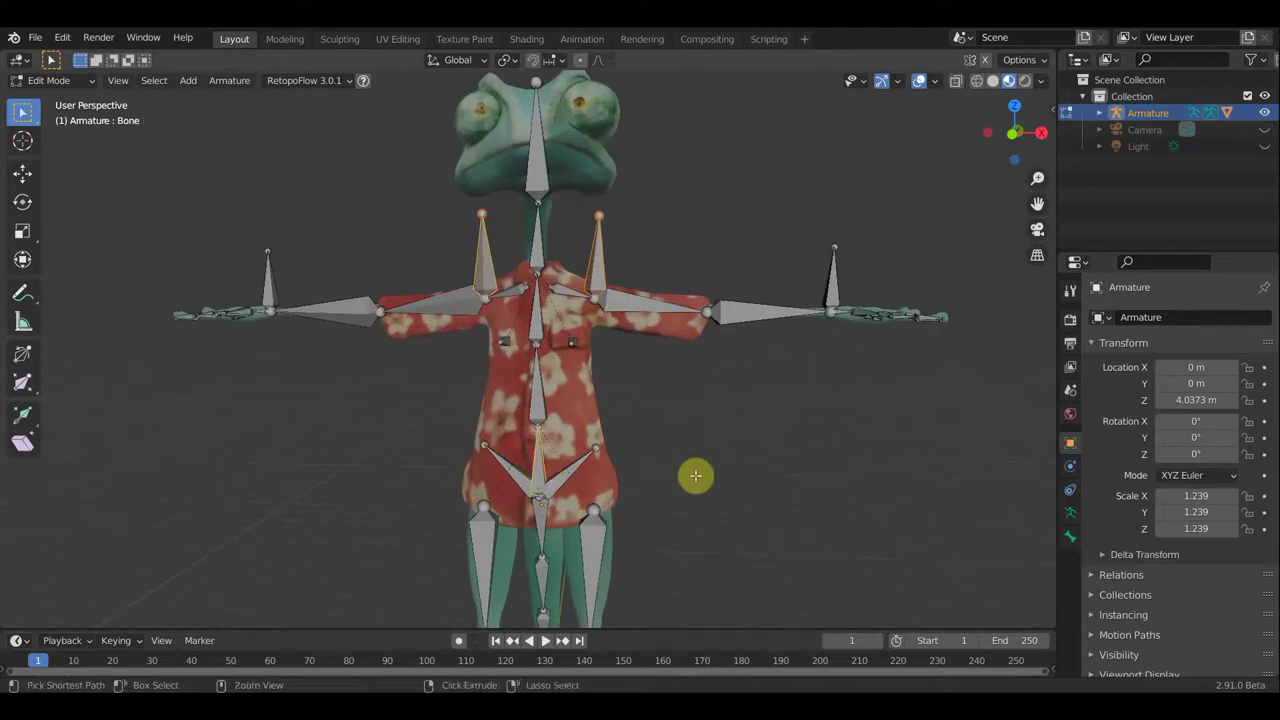
pyautogui.hotkey('ctrl', 'p')
pyautogui.click(697, 477)
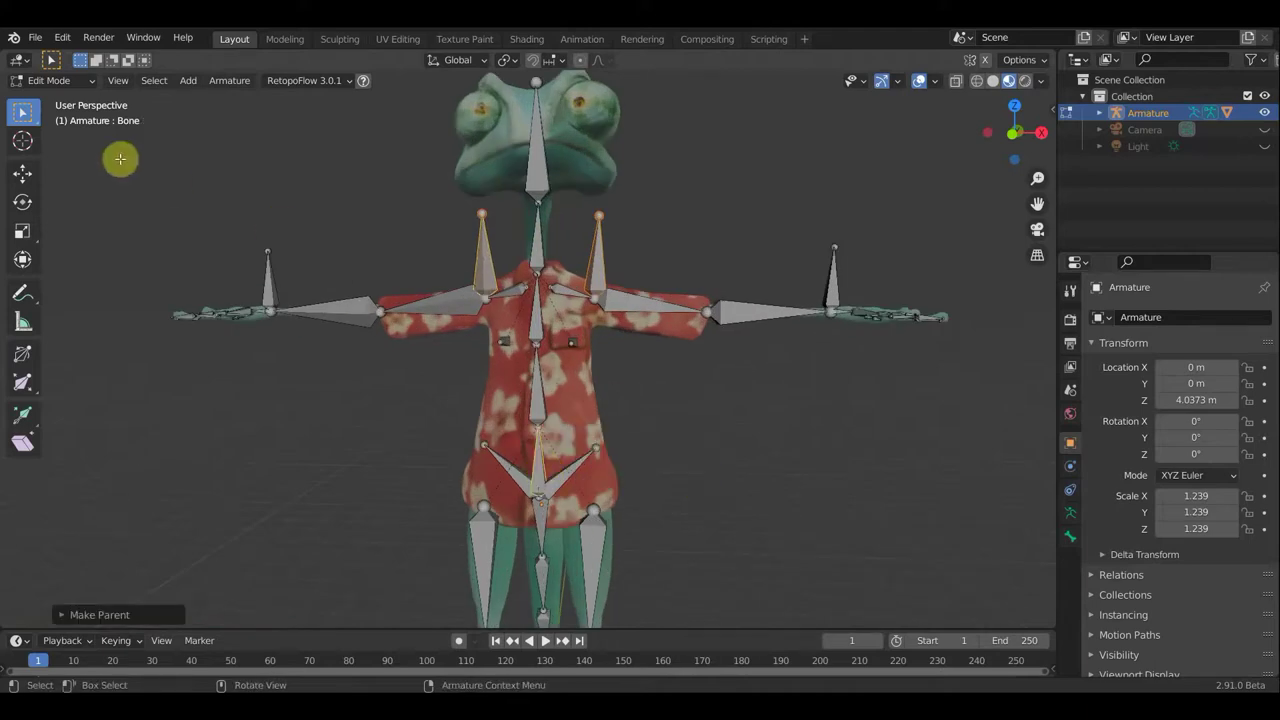
pyautogui.click(68, 80)
# Switch the armature to Pose Mode and raise the root bone's Copy Location influence
pyautogui.click(55, 136)
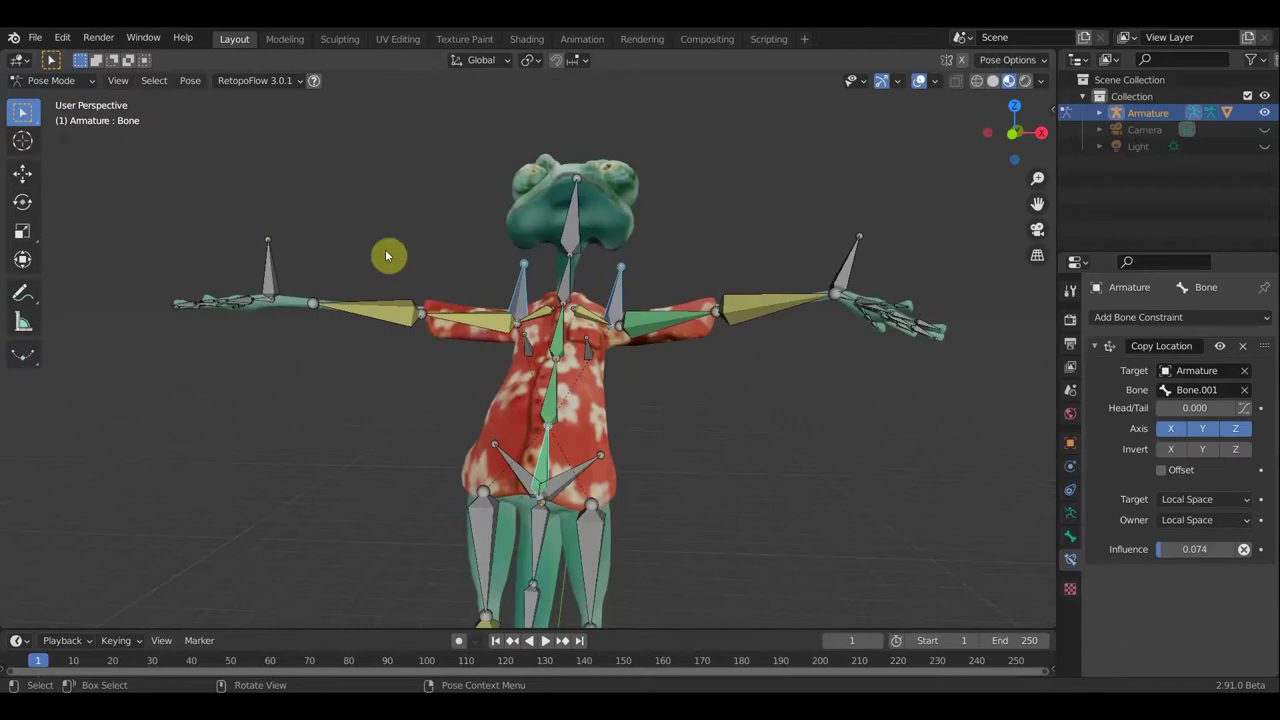
pyautogui.moveTo(753, 416); pyautogui.dragTo(686, 431, button='middle')
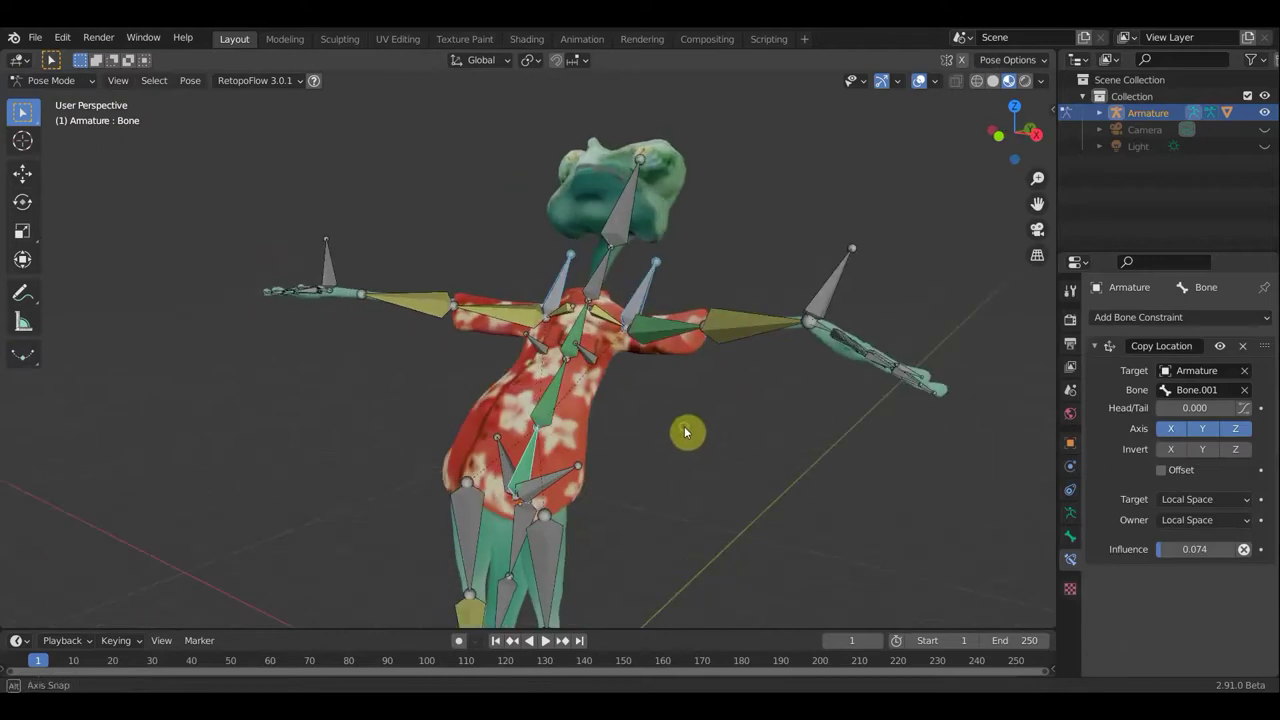
pyautogui.moveTo(1163, 556); pyautogui.dragTo(1168, 556)
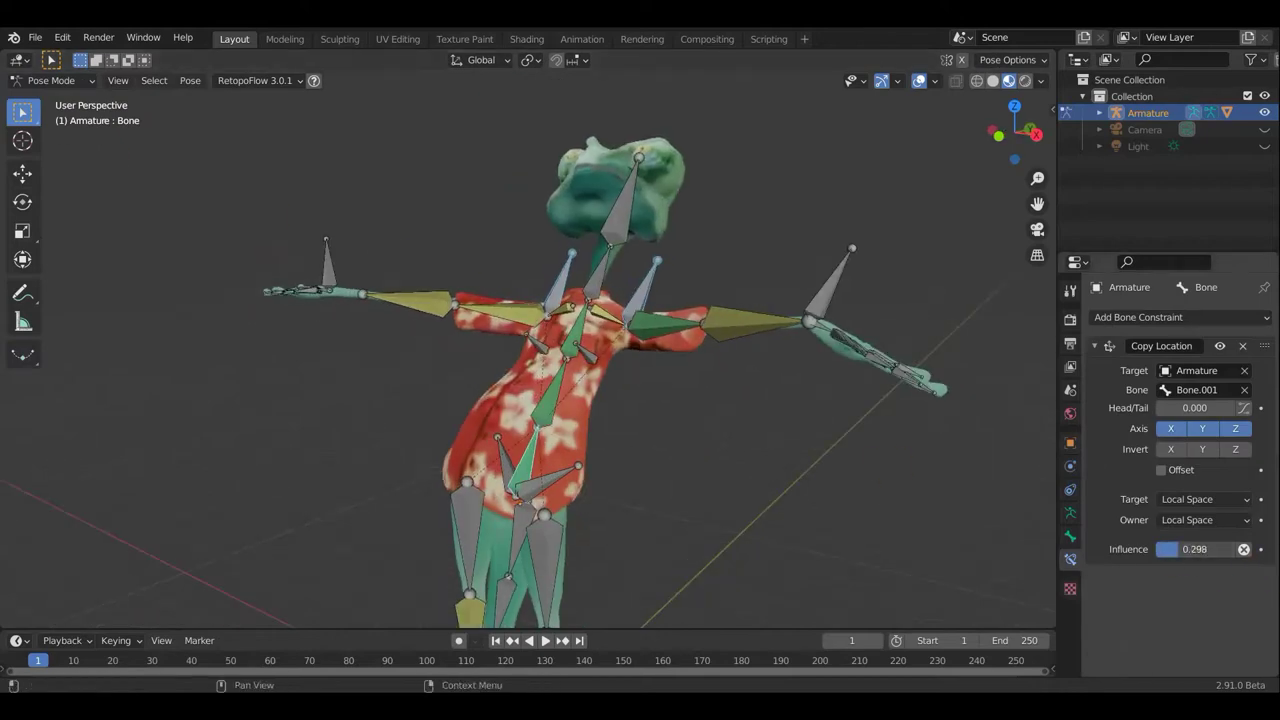
pyautogui.moveTo(774, 470)
pyautogui.mouseDown(button='middle')
pyautogui.moveTo(833, 481)
pyautogui.moveTo(848, 397)
pyautogui.mouseUp(button='middle')
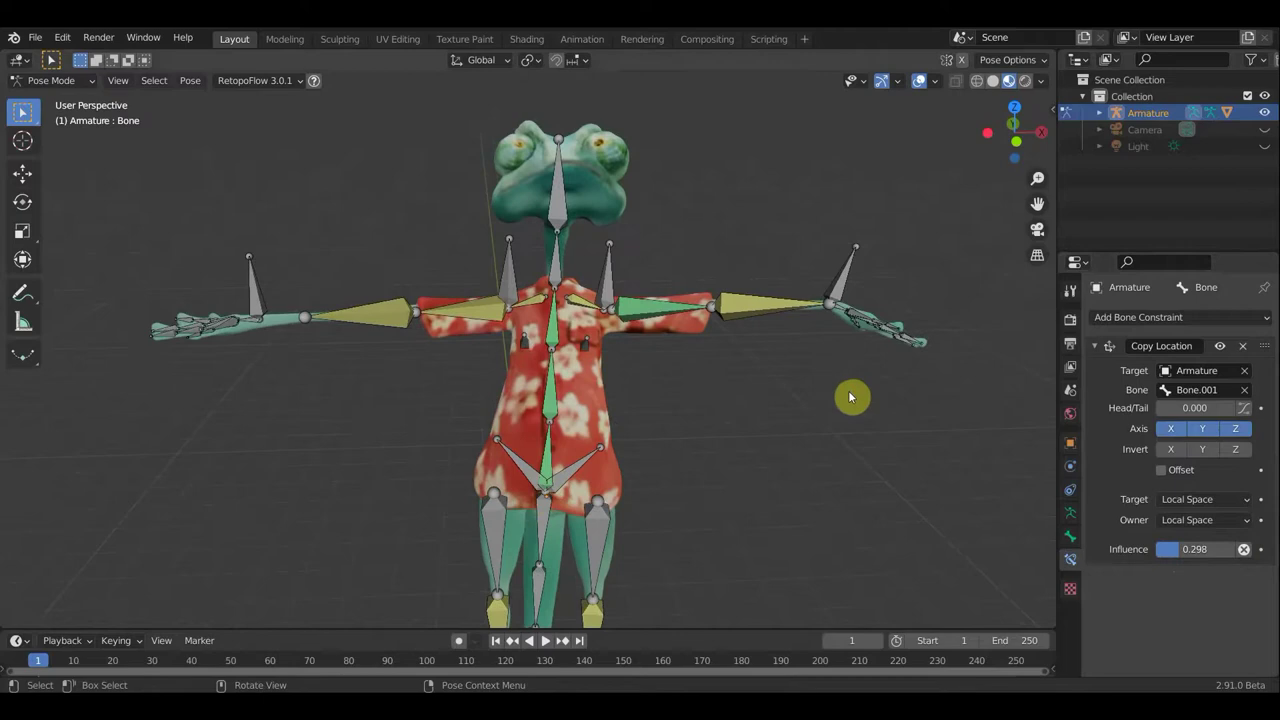
# Lower hand controller Bone.024, then move the whole rig by its root bone
pyautogui.click(840, 288)
pyautogui.press('g')
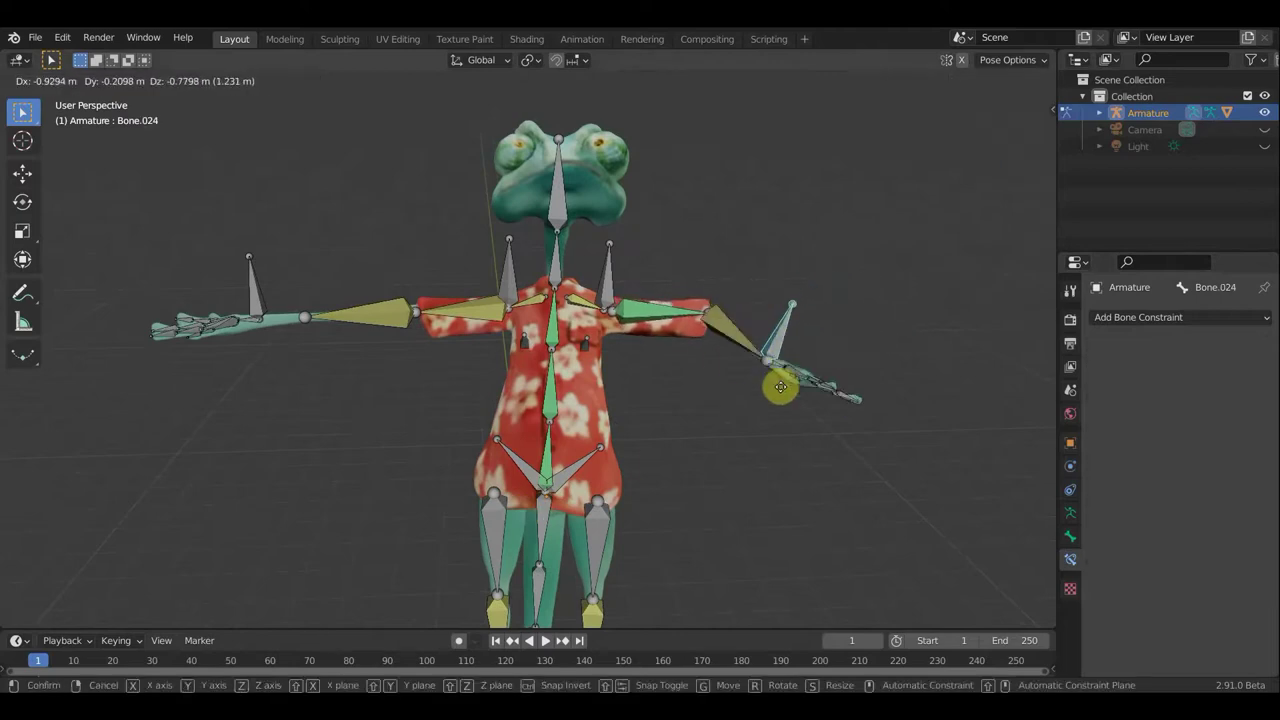
pyautogui.click(778, 450)
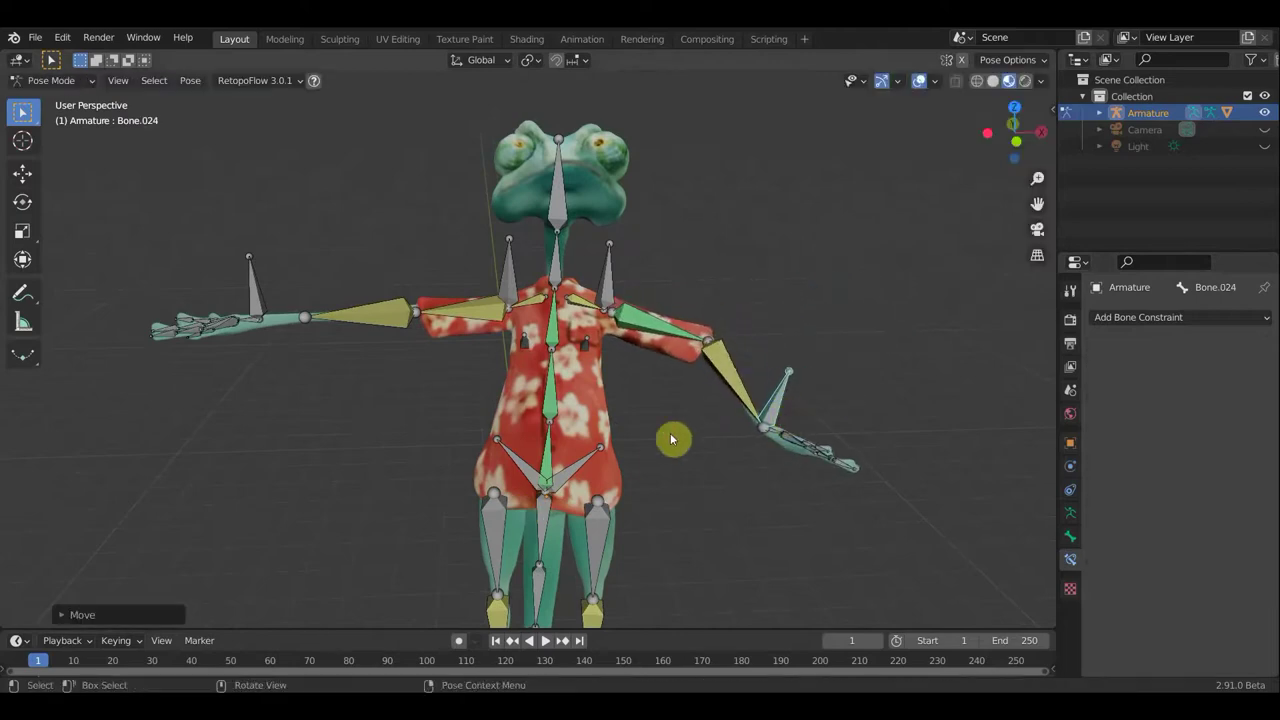
pyautogui.click(551, 467)
pyautogui.press('g')
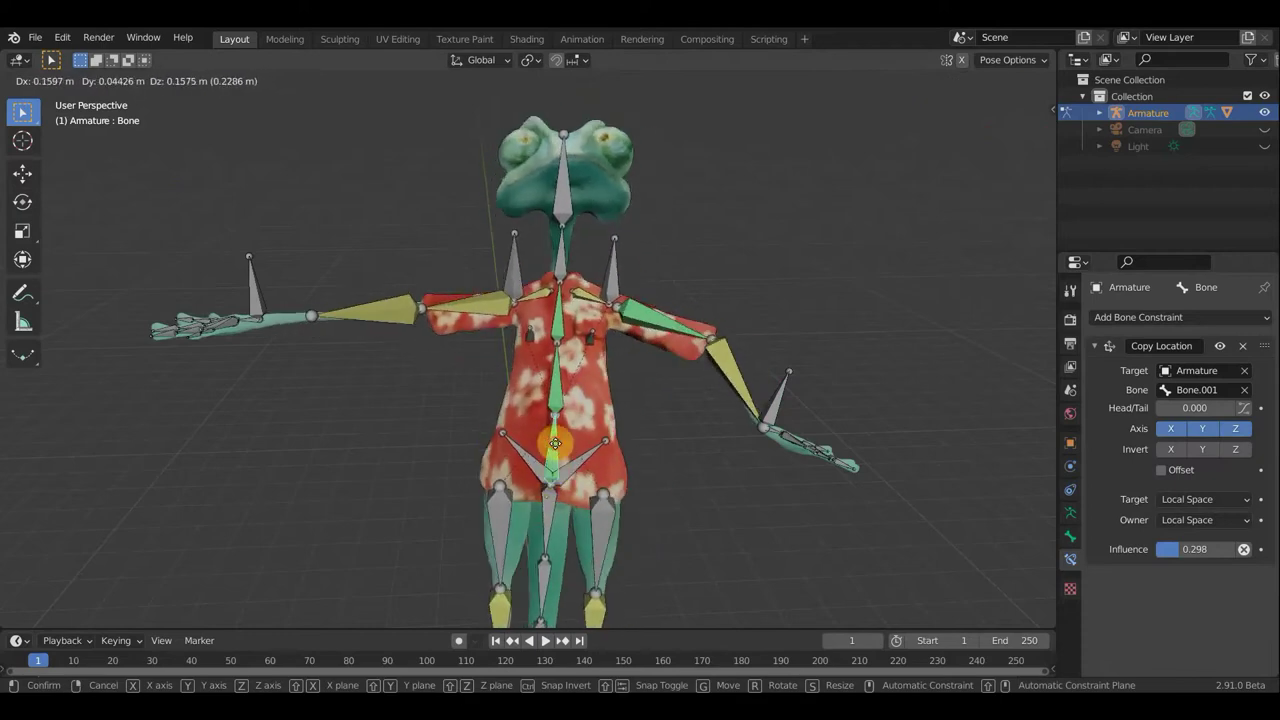
pyautogui.click(555, 443)
# Rotate the whole rig about its root bone and tilt the upper body
pyautogui.moveTo(677, 449); pyautogui.dragTo(523, 415, button='middle')
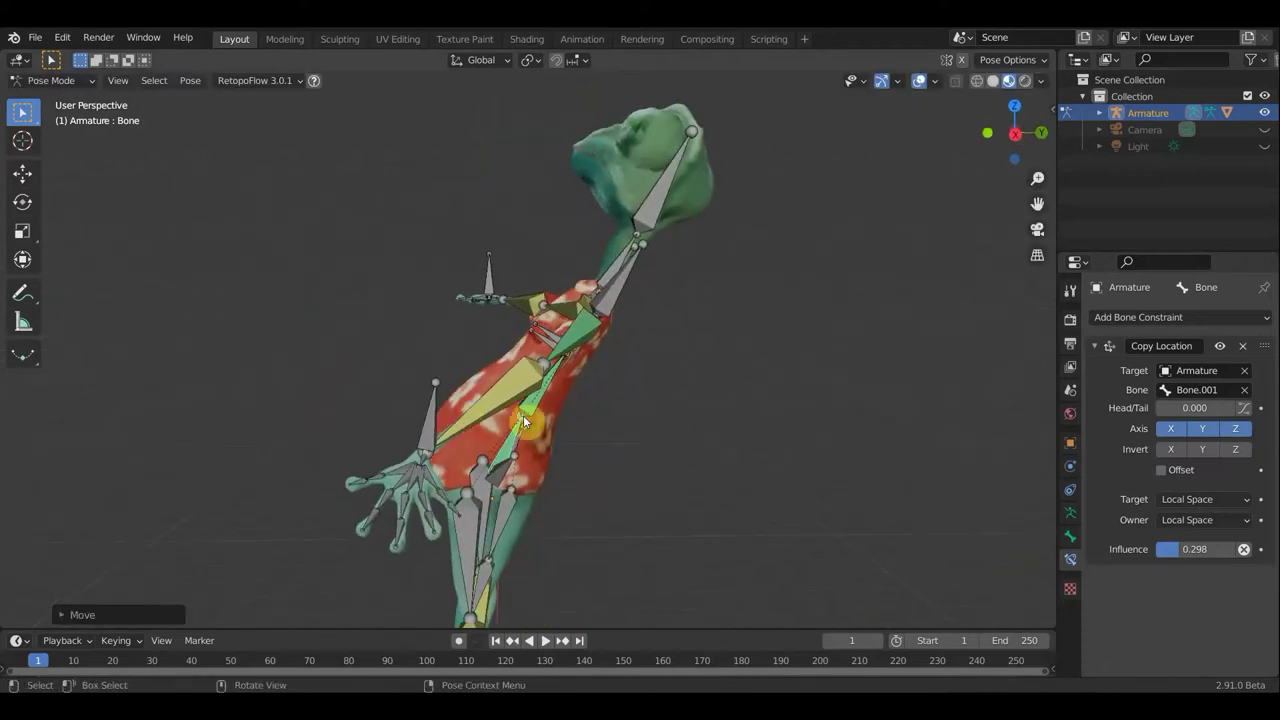
pyautogui.press('r')
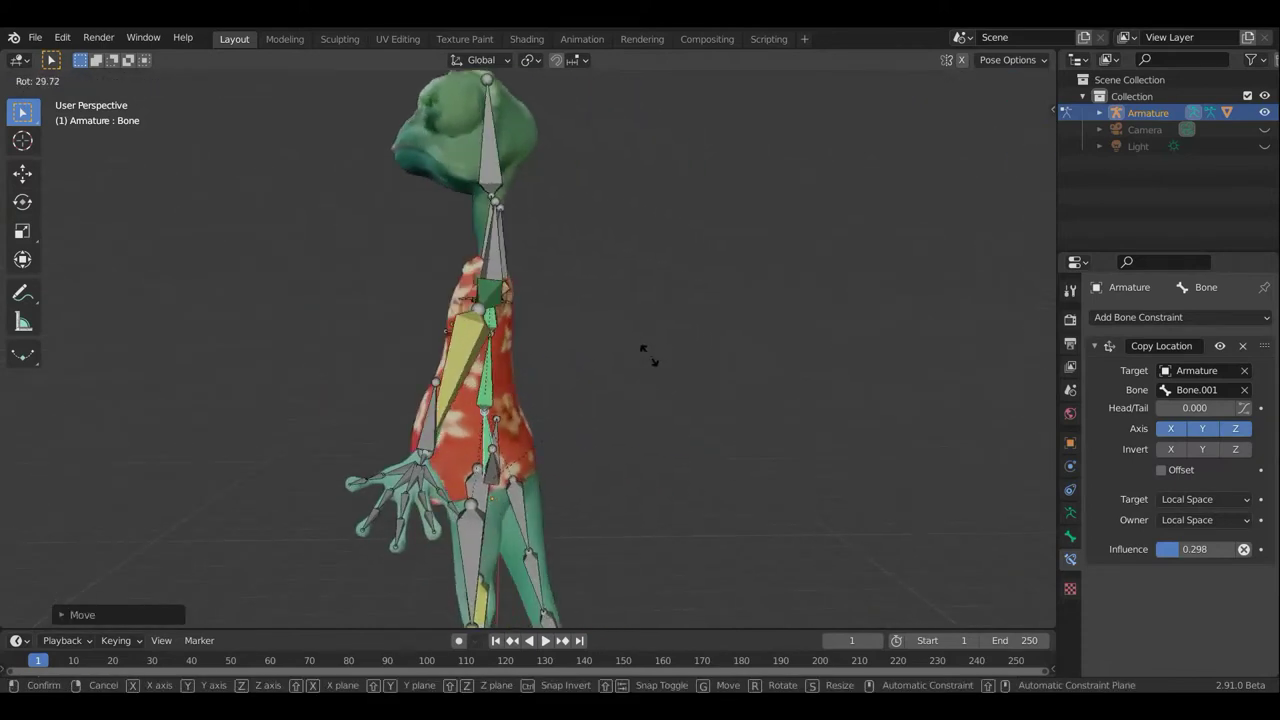
pyautogui.click(631, 433)
pyautogui.moveTo(631, 433)
pyautogui.mouseDown(button='middle')
pyautogui.moveTo(813, 461)
pyautogui.moveTo(765, 435)
pyautogui.mouseUp(button='middle')
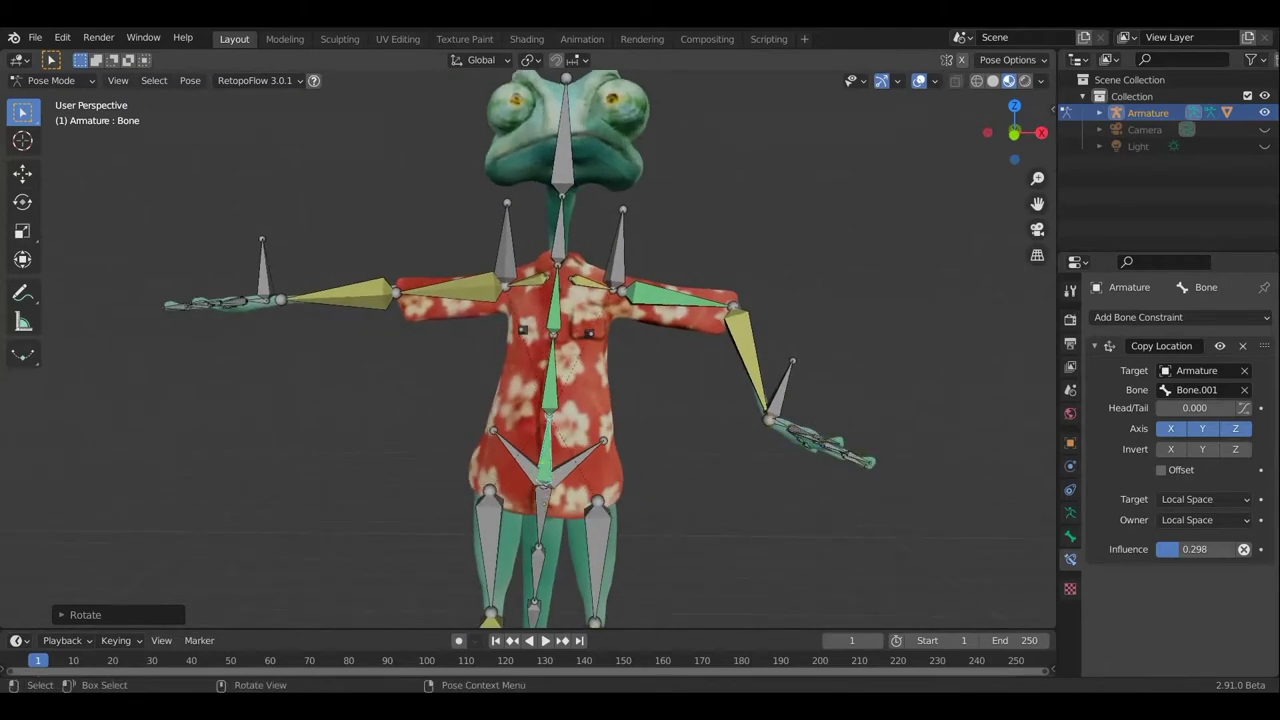
pyautogui.press('r')
pyautogui.click(689, 464)
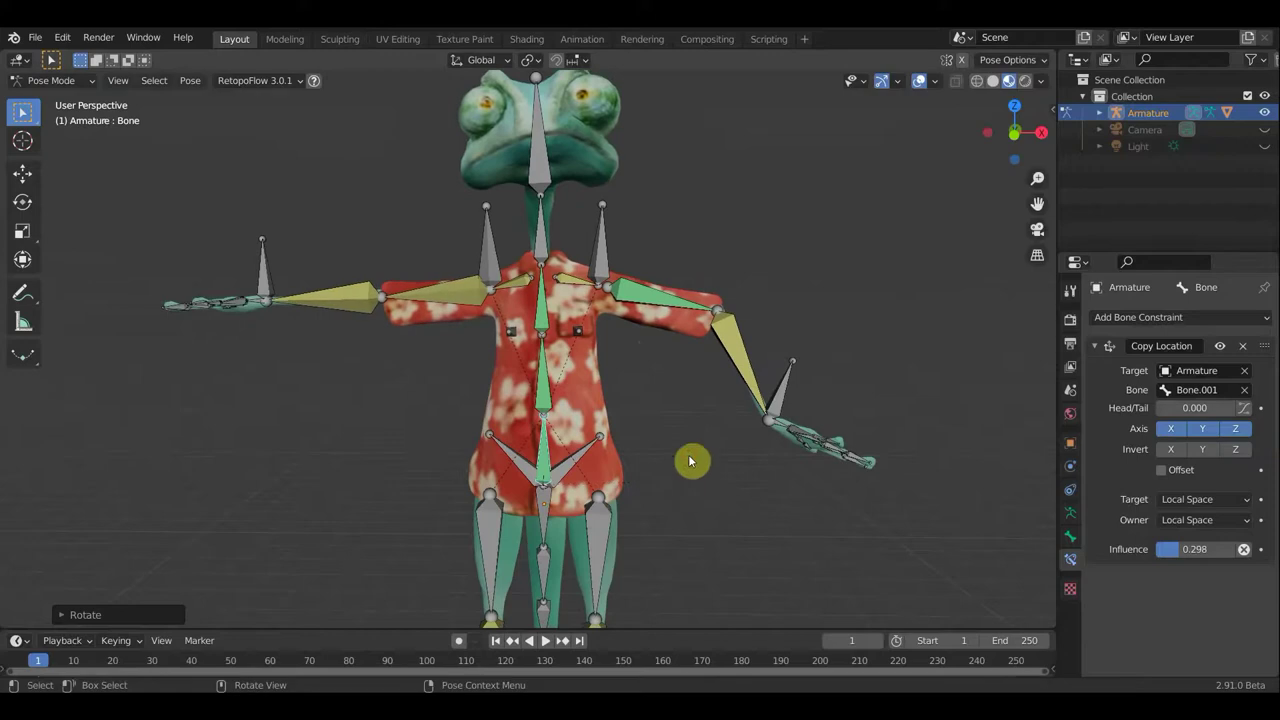
# Move hand controller Bone.083 and raise hand controller Bone.024
pyautogui.click(604, 260)
pyautogui.press('g')
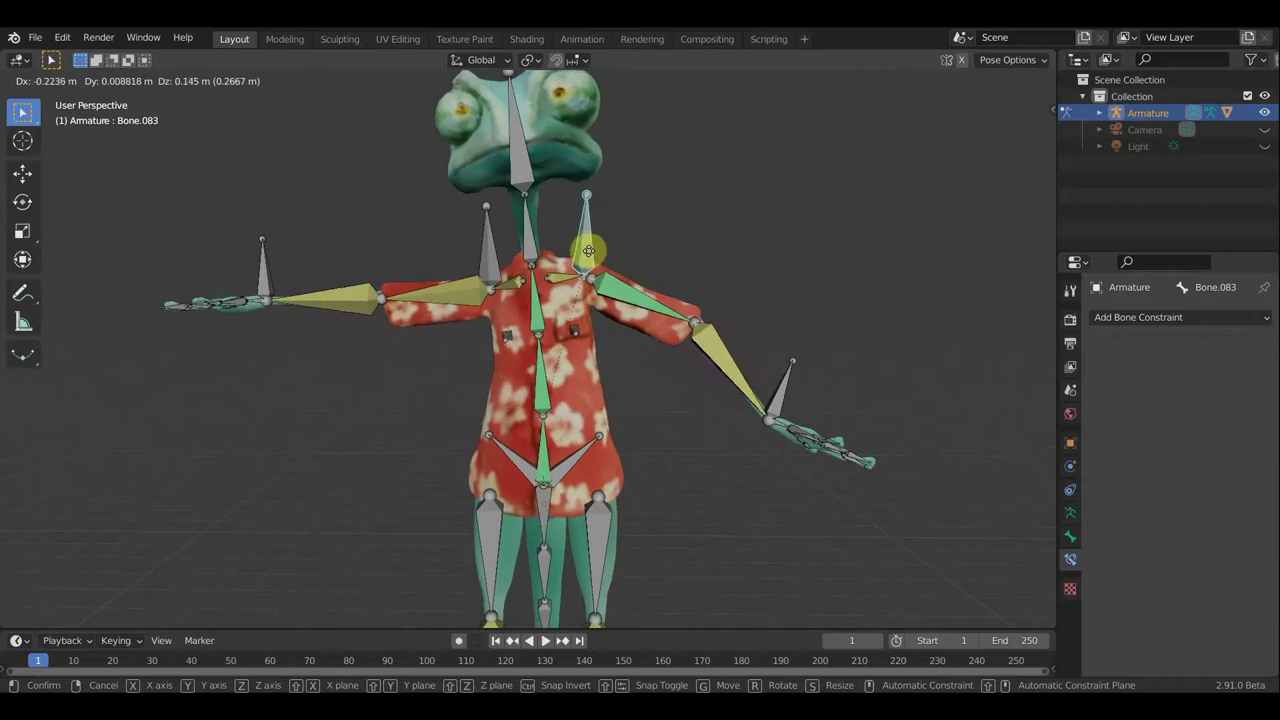
pyautogui.click(597, 250)
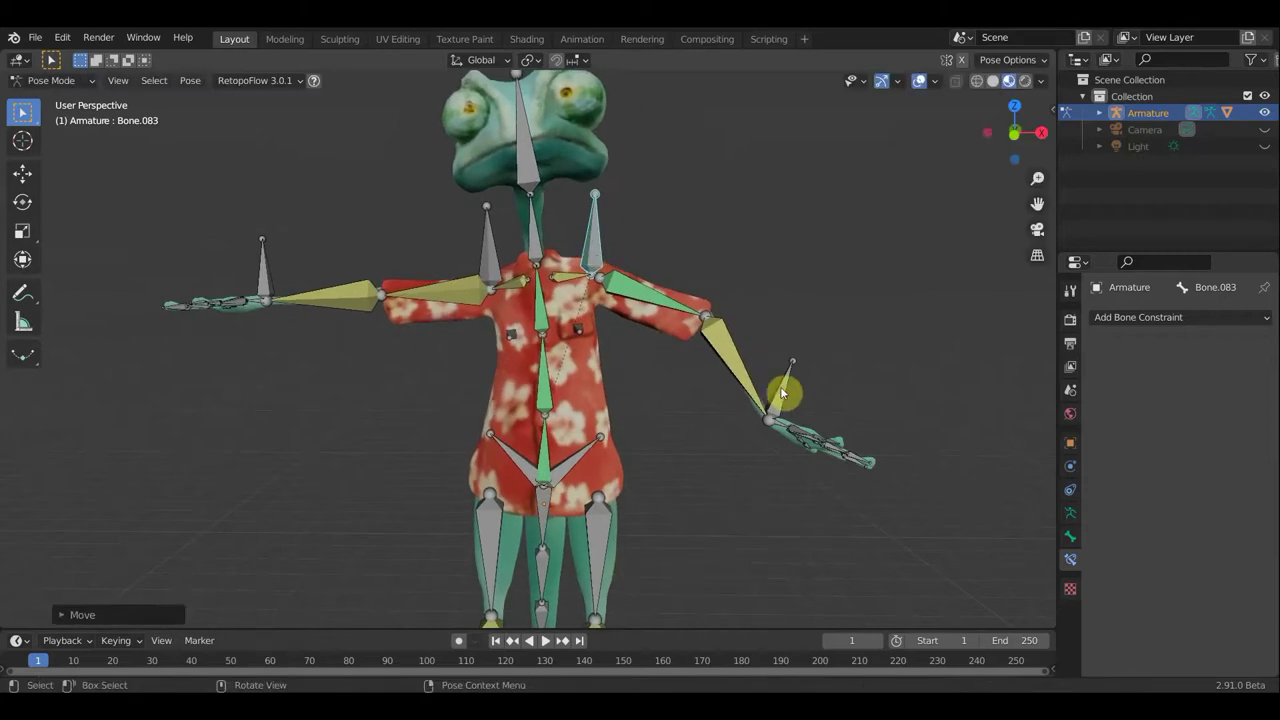
pyautogui.click(792, 430)
pyautogui.press('g')
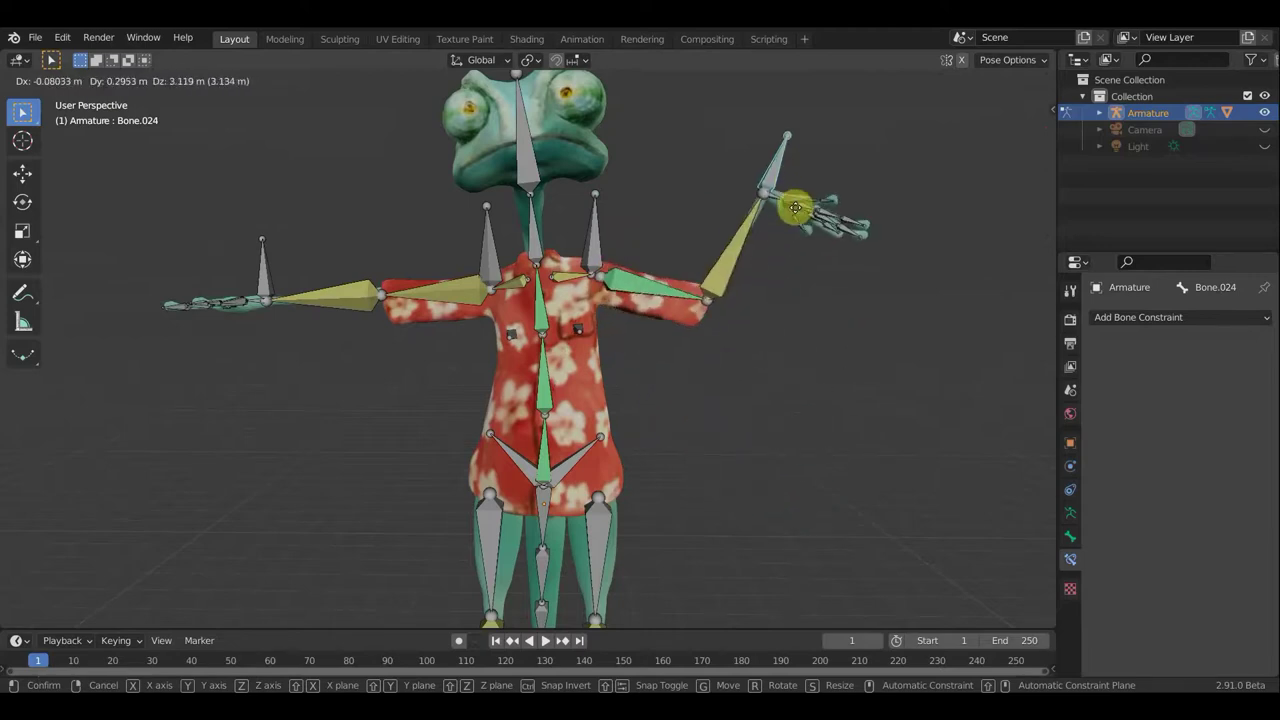
pyautogui.click(753, 232)
# Raise the other hand controller Bone.065 and reposition the root bone
pyautogui.click(260, 288)
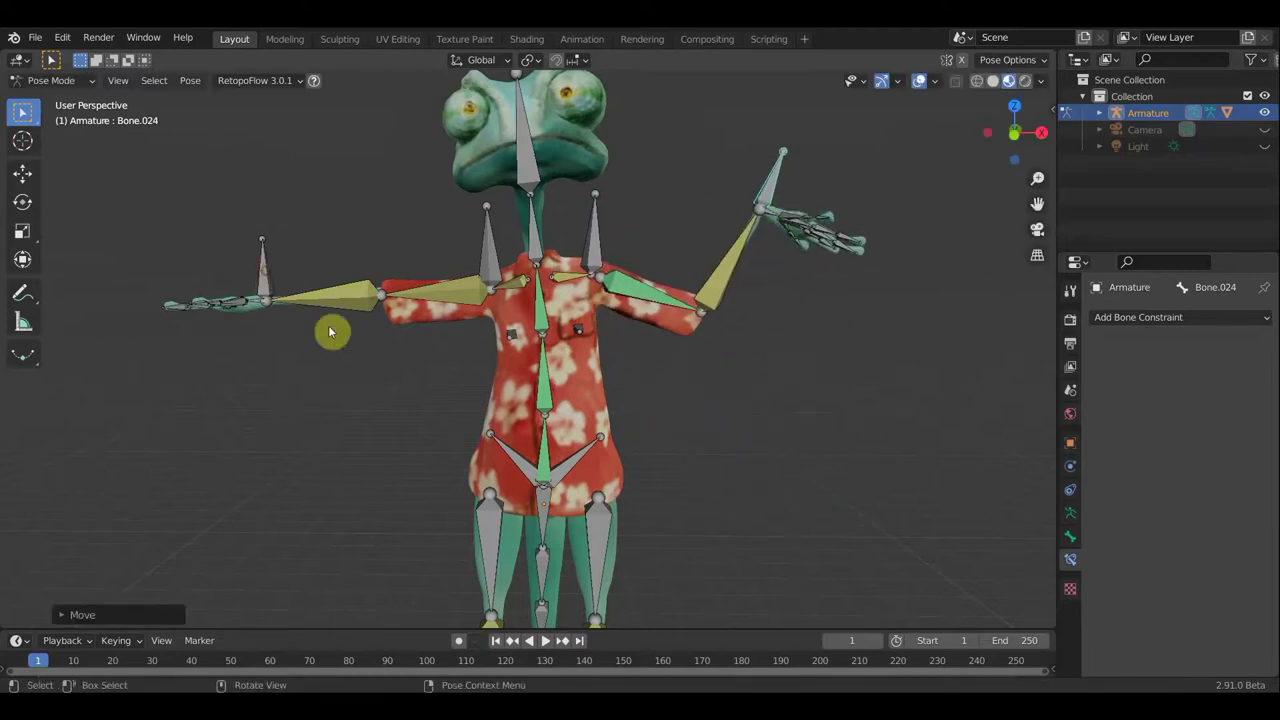
pyautogui.press('g')
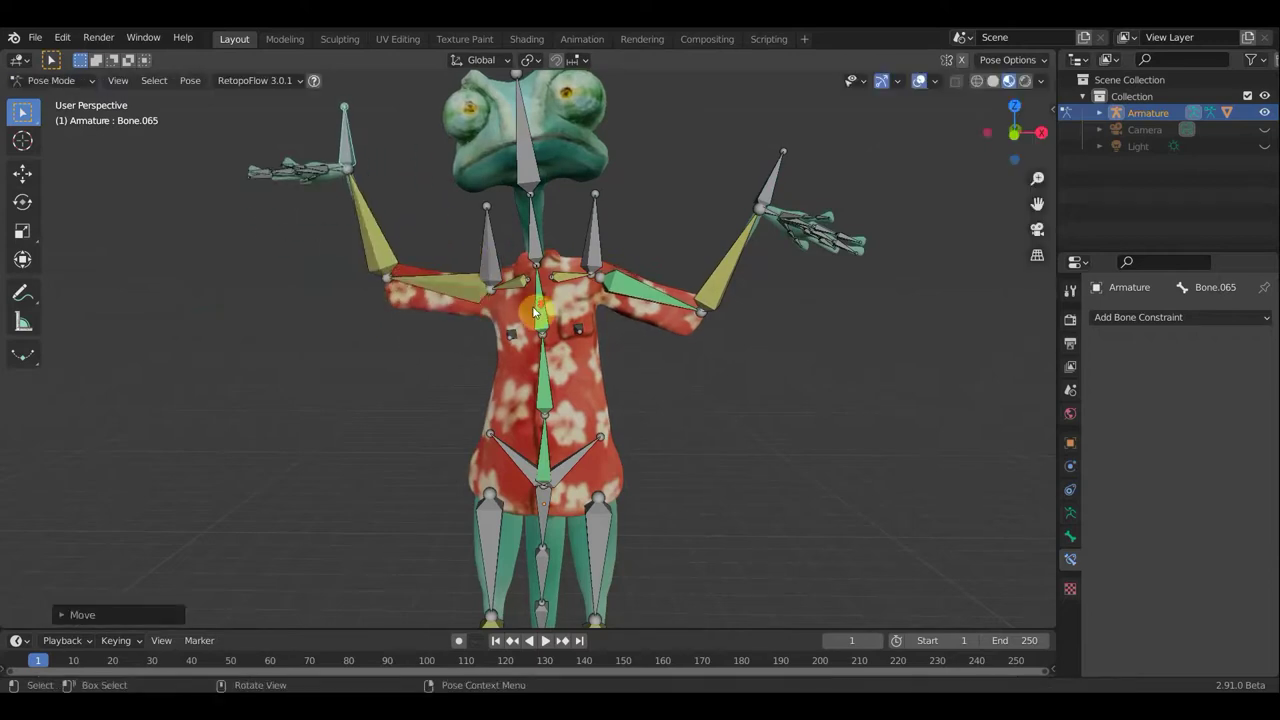
pyautogui.scroll(-4, 660, 435)
pyautogui.moveTo(660, 435)
pyautogui.mouseDown(button='middle')
pyautogui.moveTo(562, 446)
pyautogui.moveTo(405, 432)
pyautogui.moveTo(743, 417)
pyautogui.moveTo(639, 436)
pyautogui.moveTo(380, 443)
pyautogui.moveTo(490, 436)
pyautogui.mouseUp(button='middle')
pyautogui.scroll(3, 460, 430)
pyautogui.click(513, 432)
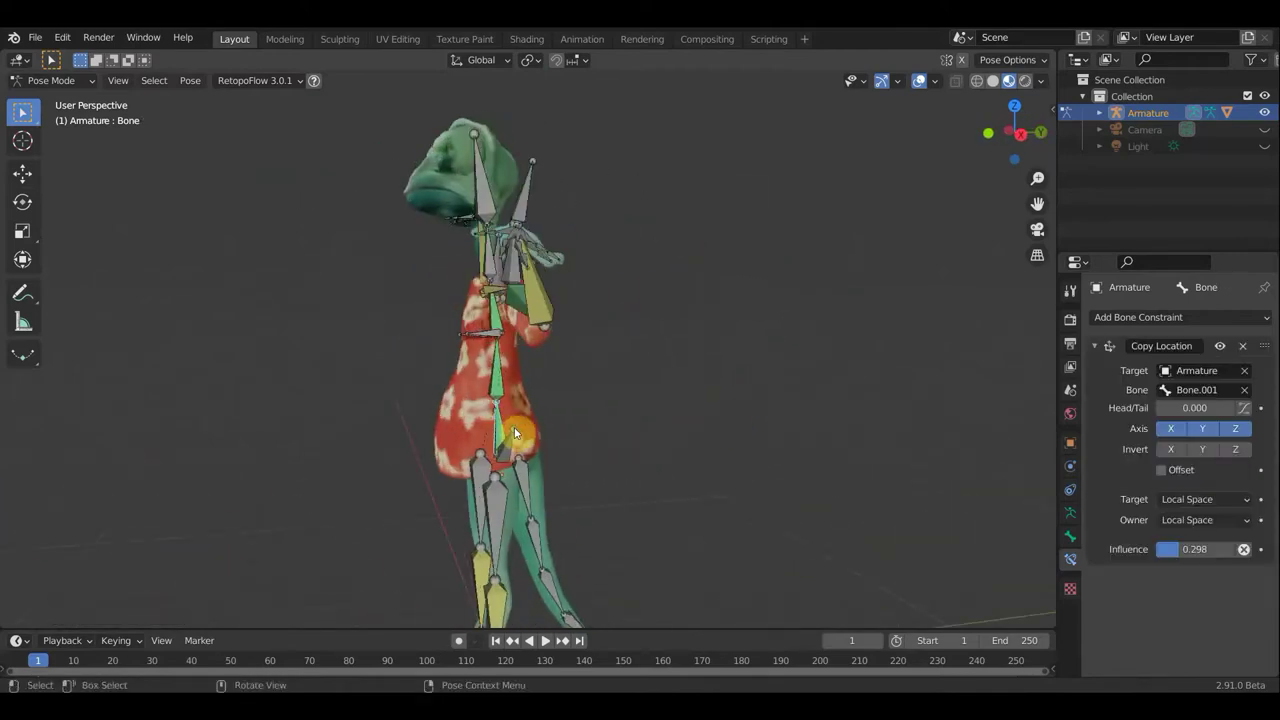
pyautogui.press('g')
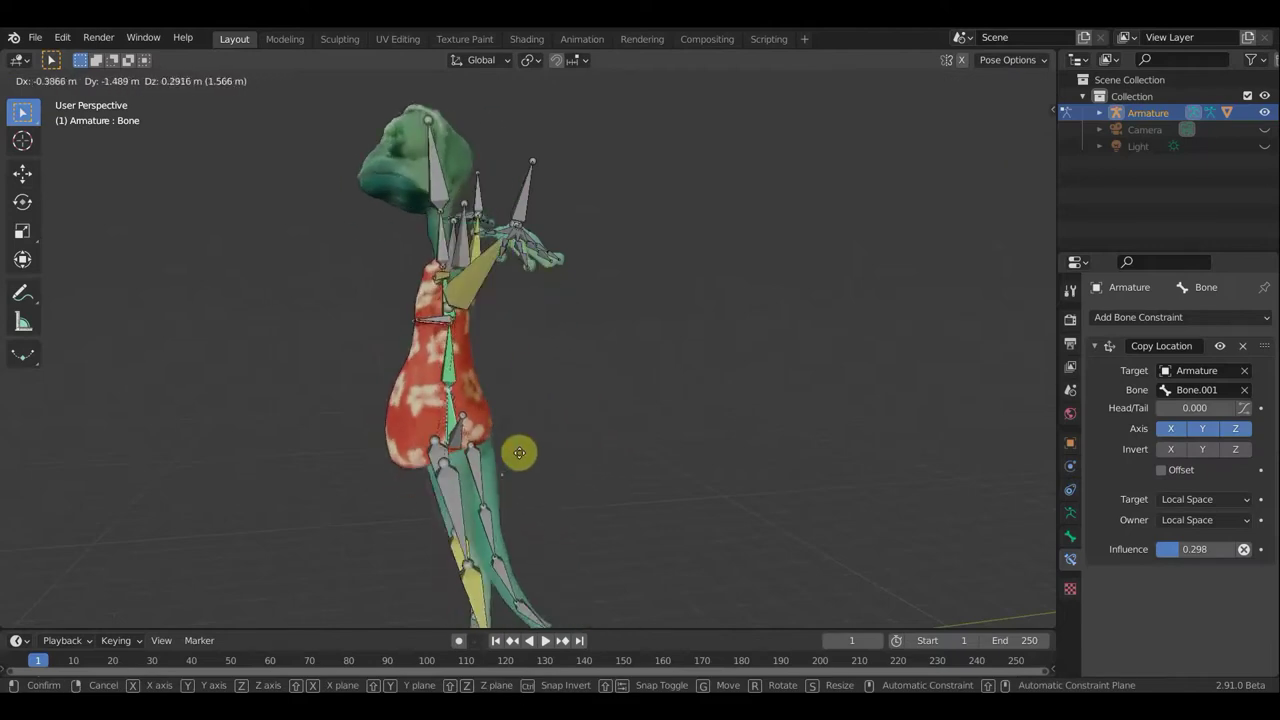
pyautogui.click(533, 442)
pyautogui.moveTo(544, 437); pyautogui.dragTo(704, 419, button='middle')
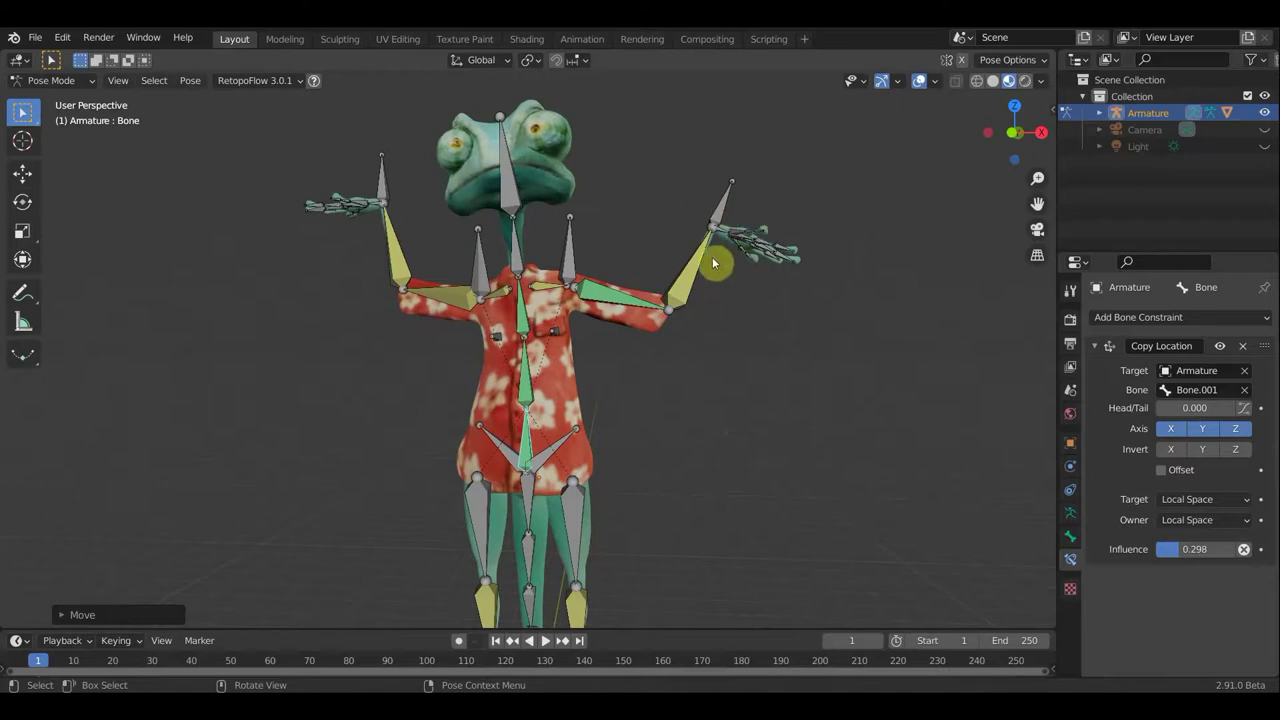
# Step back and forth through the test poses with undo and redo
pyautogui.hotkey('ctrl', 'z')
pyautogui.hotkey('ctrl', 'z')
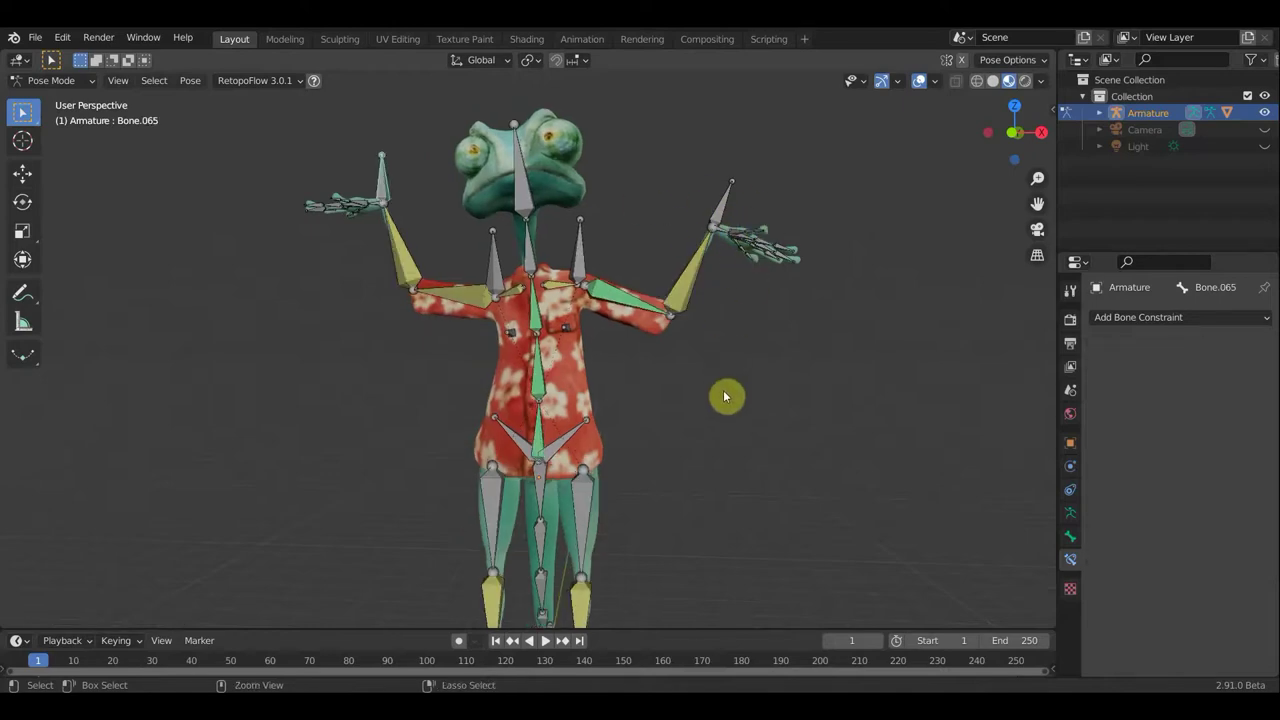
pyautogui.hotkey('ctrl', 'z')
pyautogui.hotkey('ctrl', 'z')
pyautogui.hotkey('ctrl', 'shift', 'z')
pyautogui.hotkey('ctrl', 'shift', 'z')
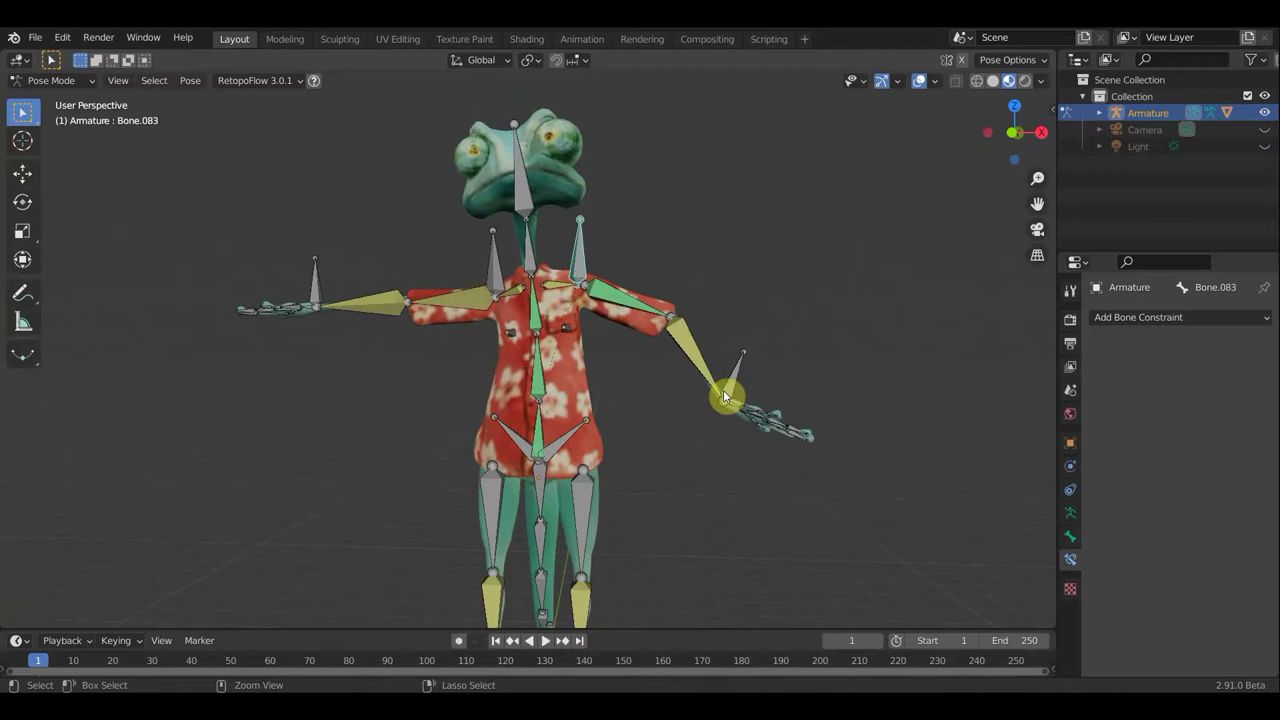
pyautogui.hotkey('ctrl', 'shift', 'z')
pyautogui.hotkey('ctrl', 'shift', 'z')
pyautogui.hotkey('ctrl', 'z')
pyautogui.hotkey('ctrl', 'z')
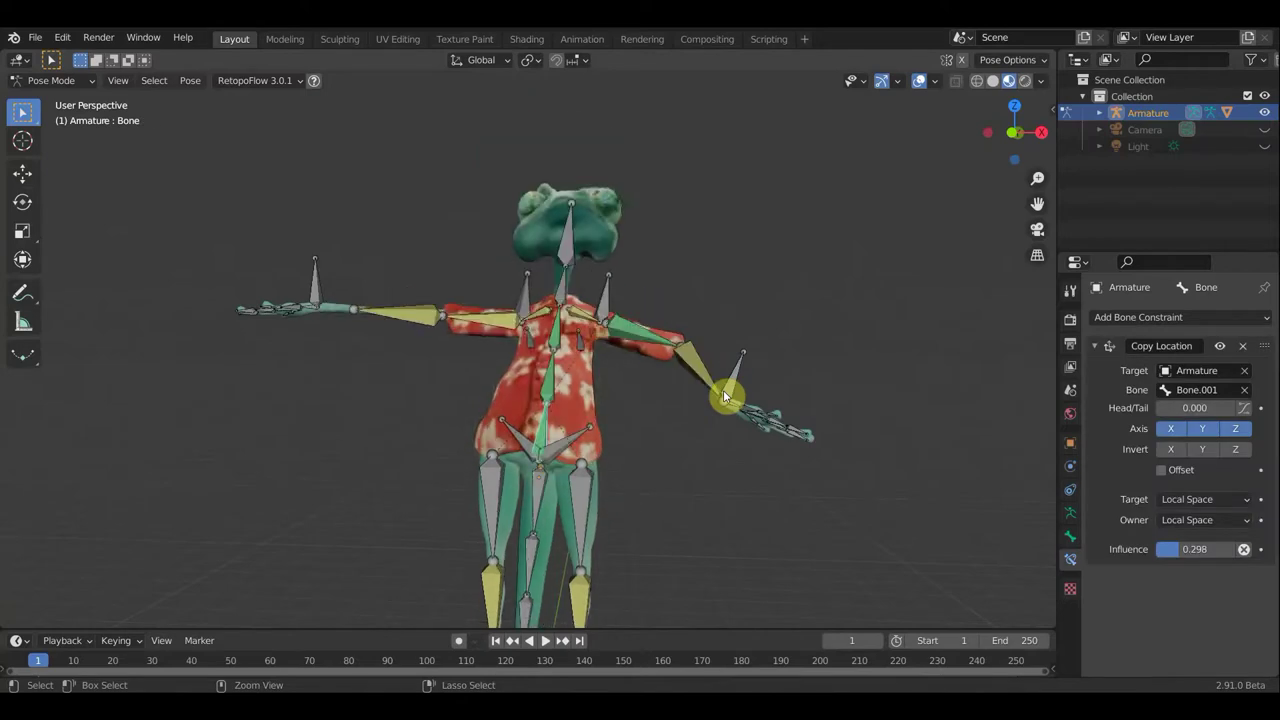
pyautogui.hotkey('ctrl', 'z')
pyautogui.hotkey('ctrl', 'z')
pyautogui.hotkey('ctrl', 'shift', 'z')
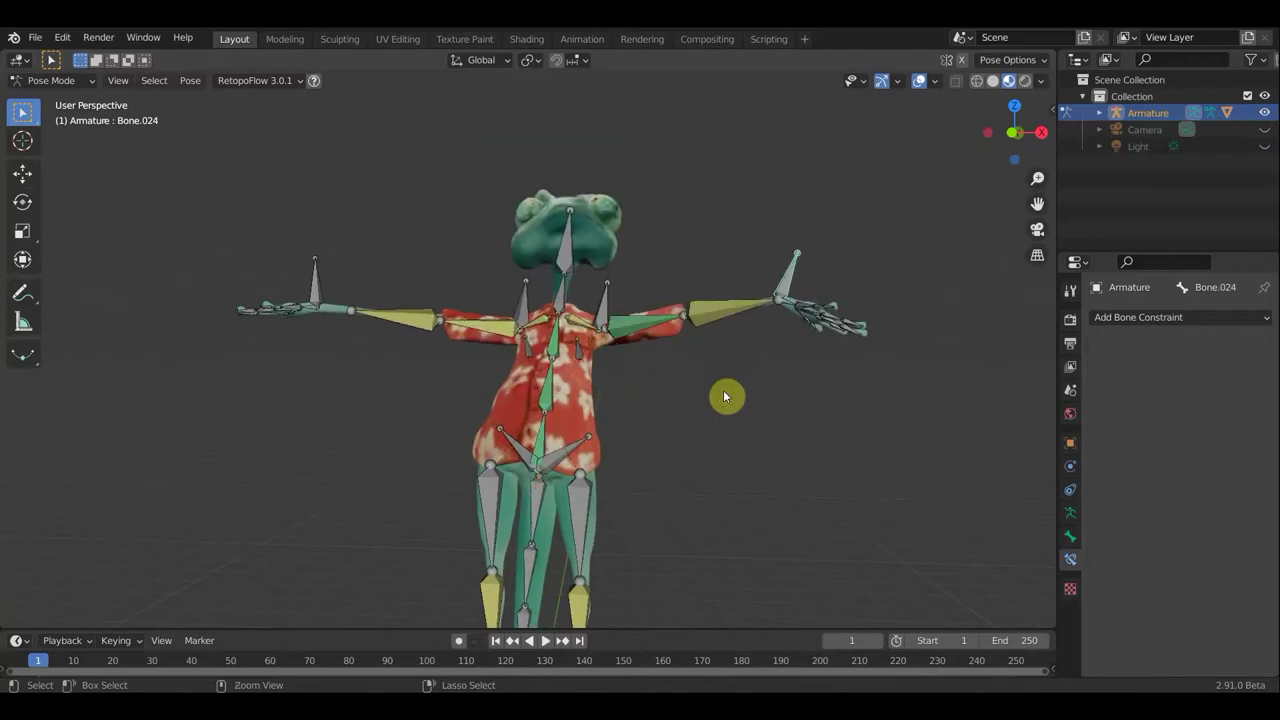
pyautogui.hotkey('ctrl', 'shift', 'z')
pyautogui.hotkey('ctrl', 'shift', 'z')
pyautogui.hotkey('ctrl', 'shift', 'z')
# In Edit Mode, parent the shoulder controller bones to Bone.001 with Keep Offset, then return to Pose Mode
pyautogui.press('Tab')
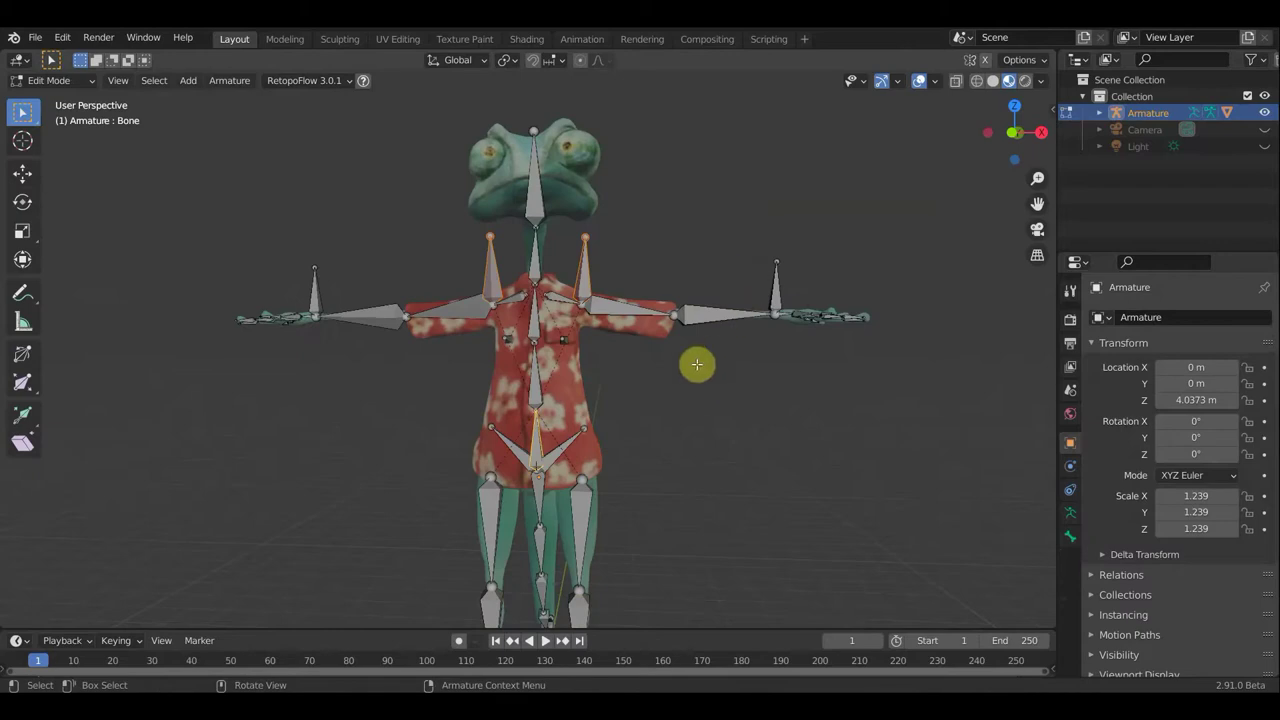
pyautogui.press('ctrl')
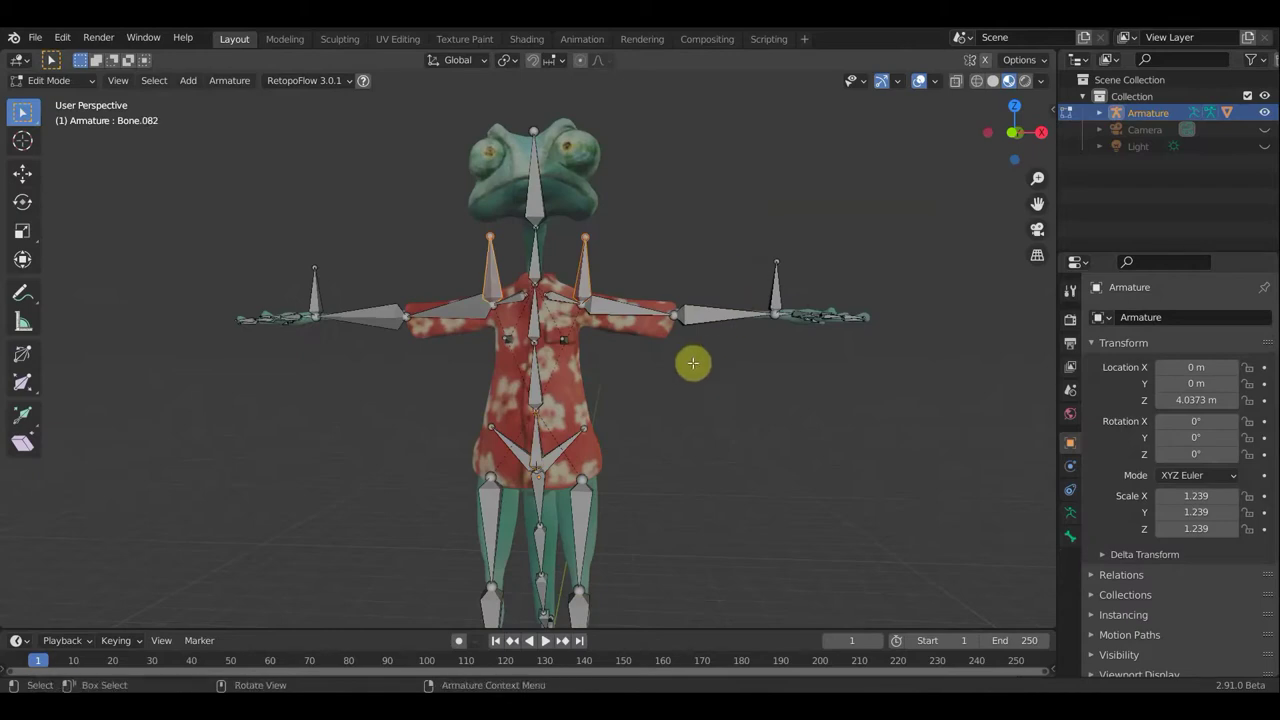
pyautogui.press('shift')
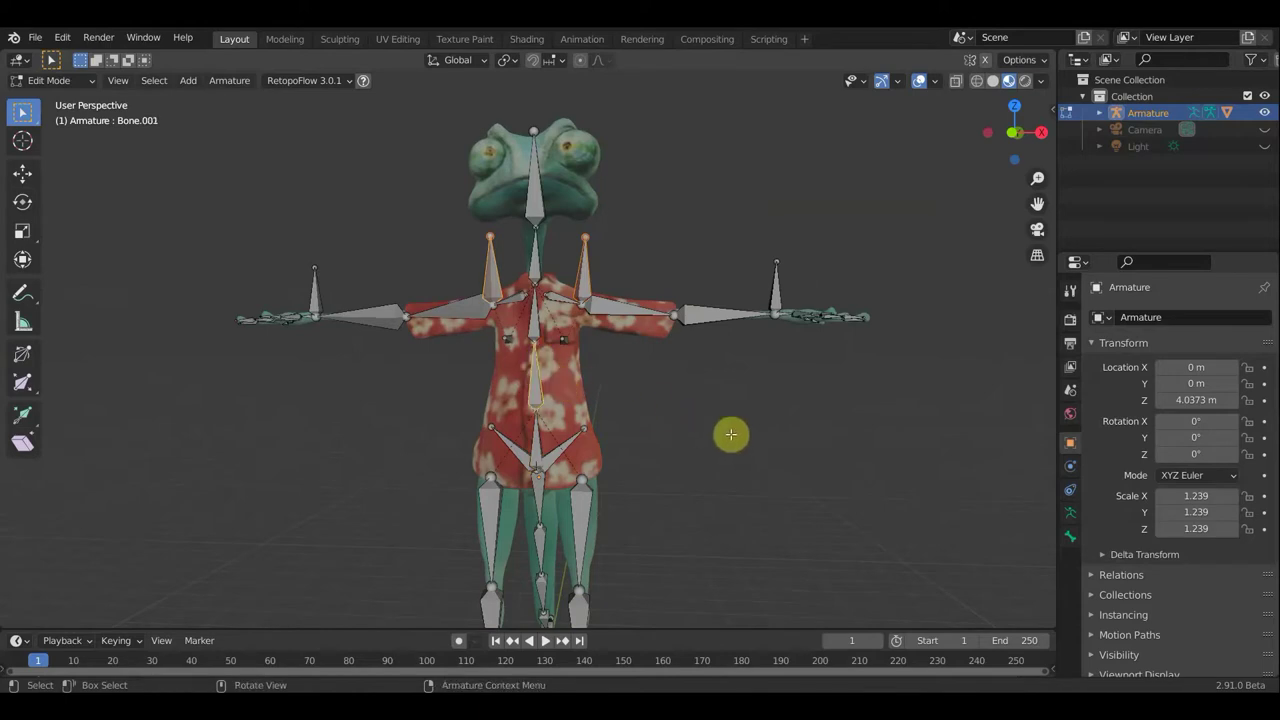
pyautogui.hotkey('ctrl', 'p')
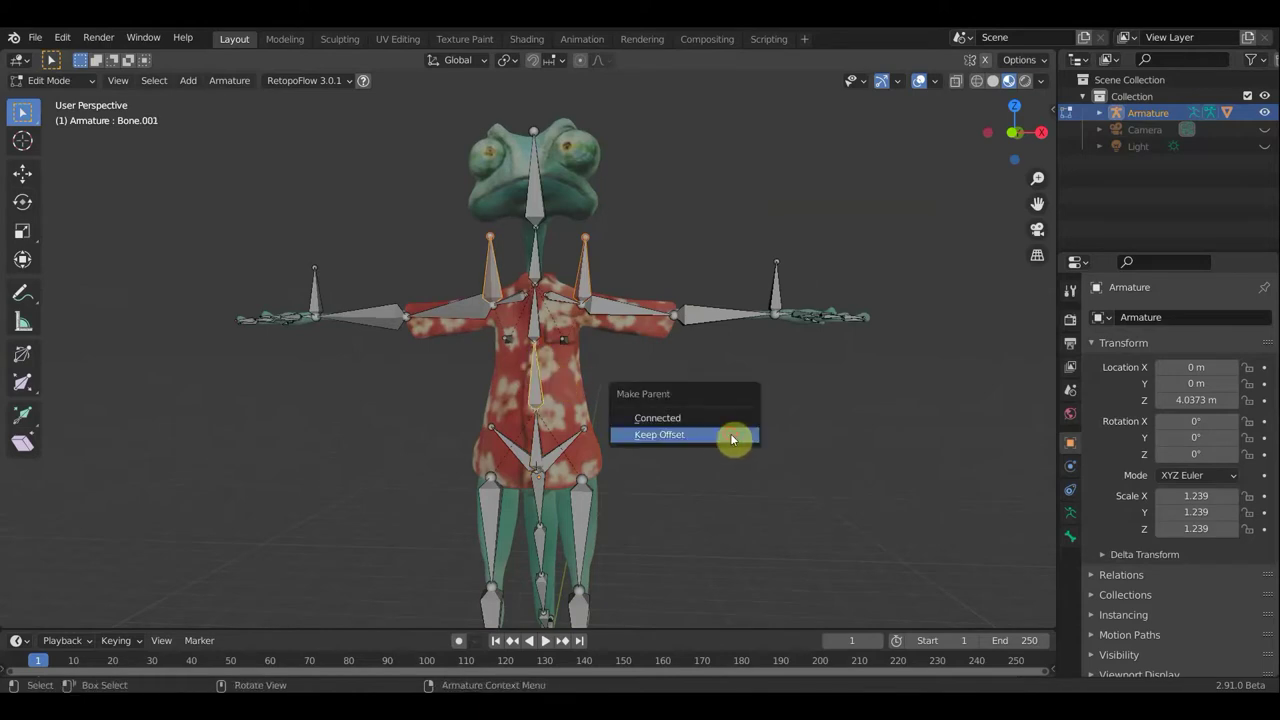
pyautogui.click(731, 439)
pyautogui.click(52, 80)
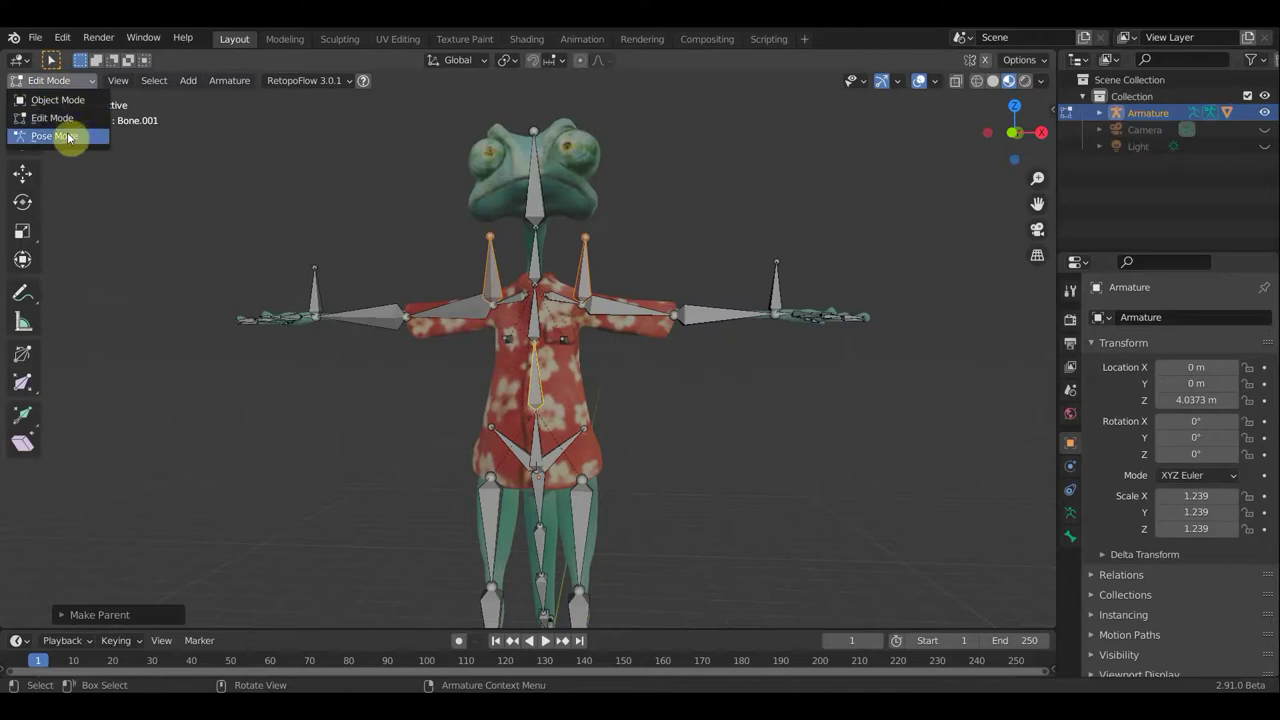
pyautogui.click(69, 138)
# Rotate and move the root bone to shift the chameleon's body
pyautogui.moveTo(611, 368)
pyautogui.mouseDown(button='middle')
pyautogui.moveTo(505, 401)
pyautogui.moveTo(459, 377)
pyautogui.mouseUp(button='middle')
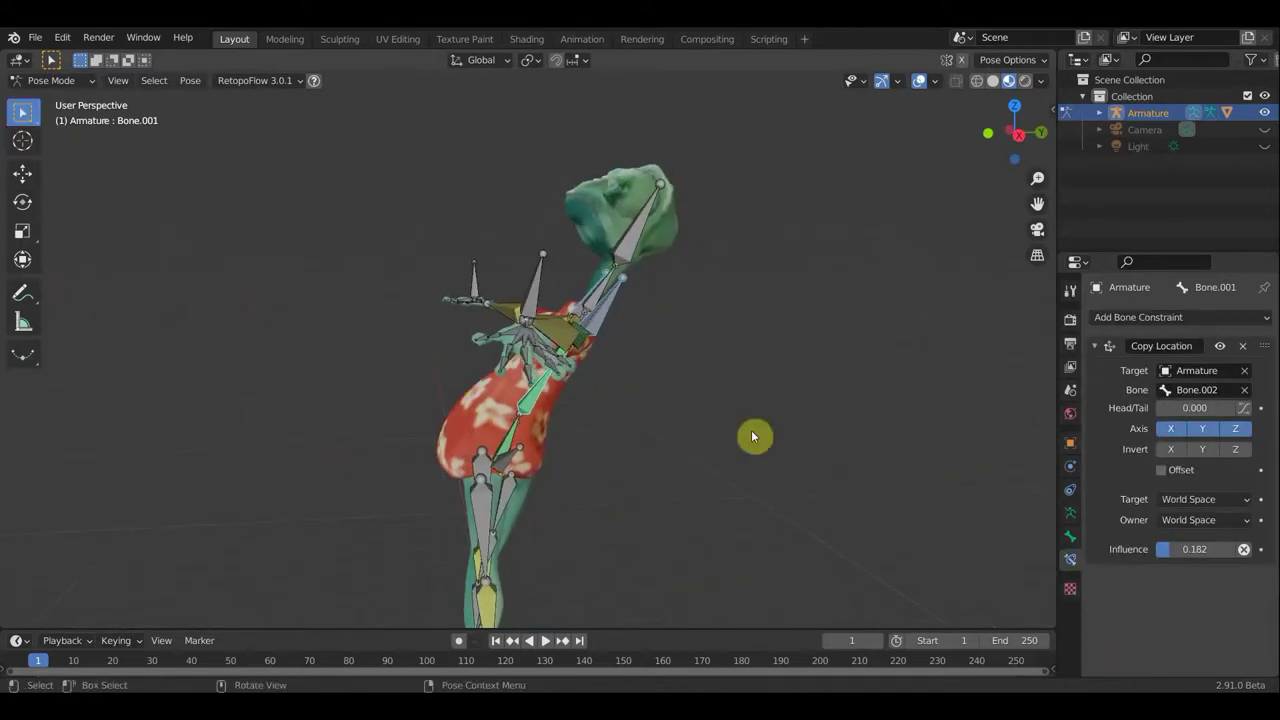
pyautogui.press('[')
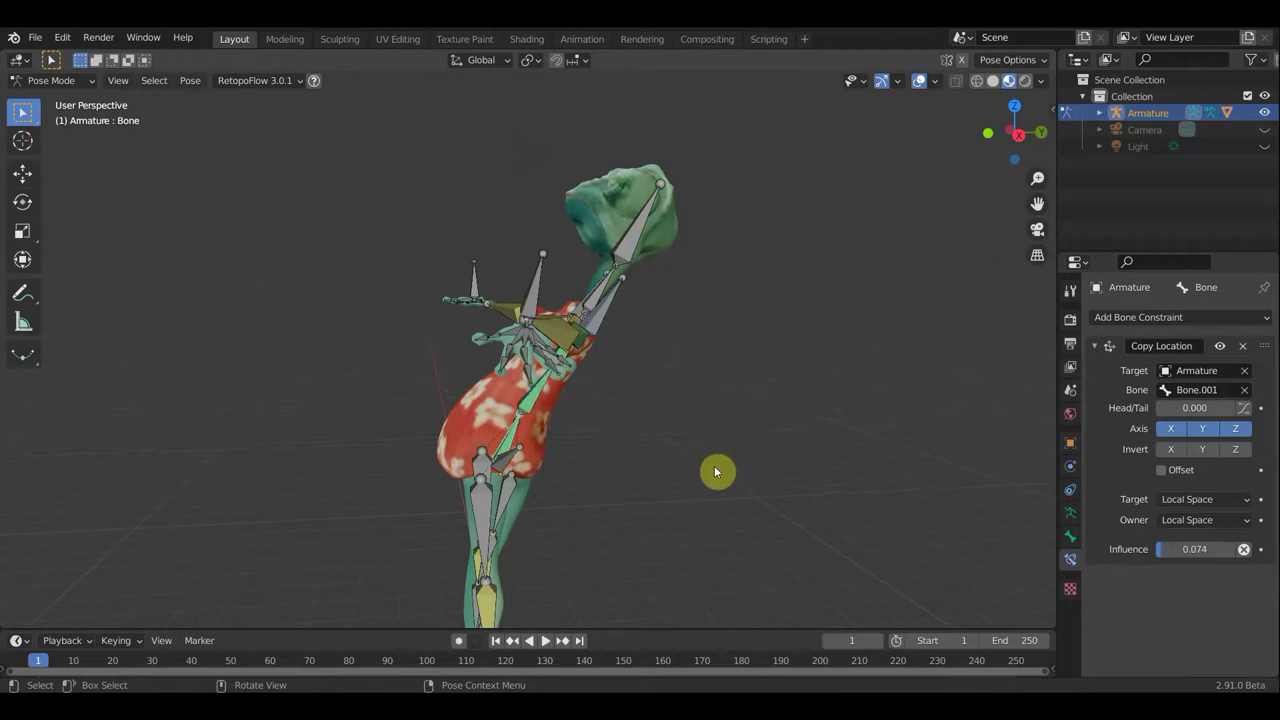
pyautogui.press('r')
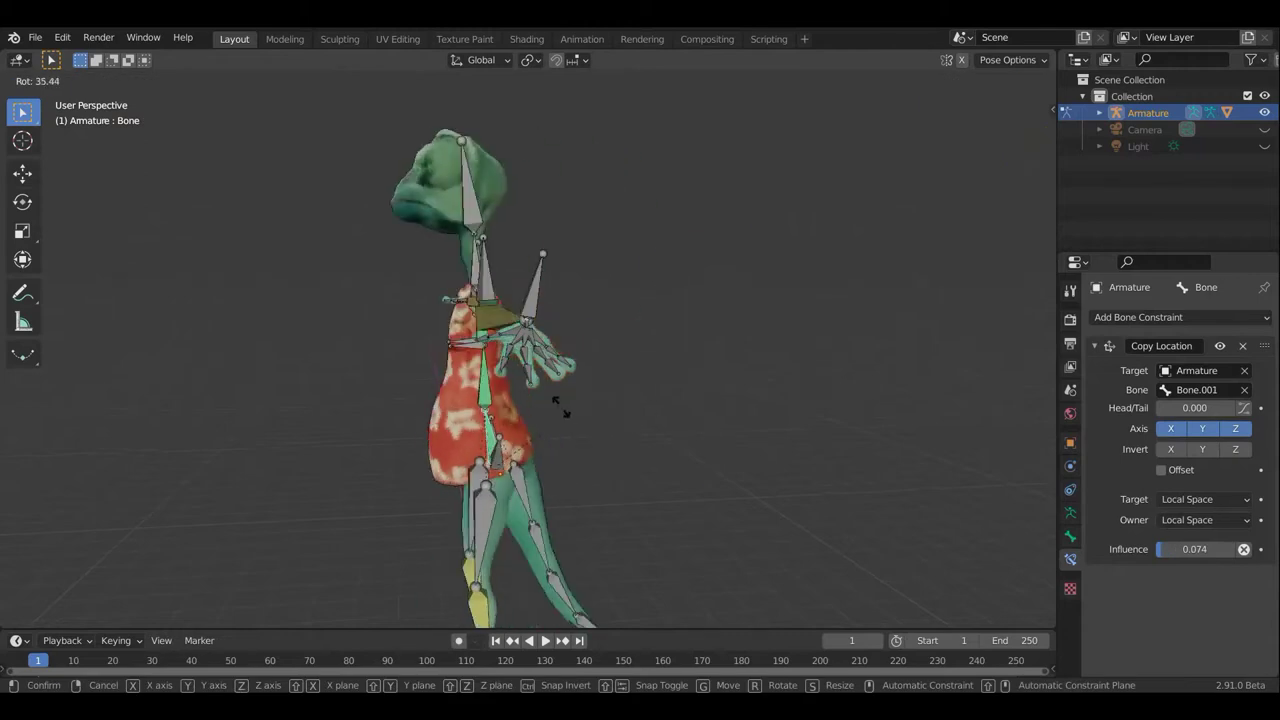
pyautogui.click(575, 421)
pyautogui.press('g')
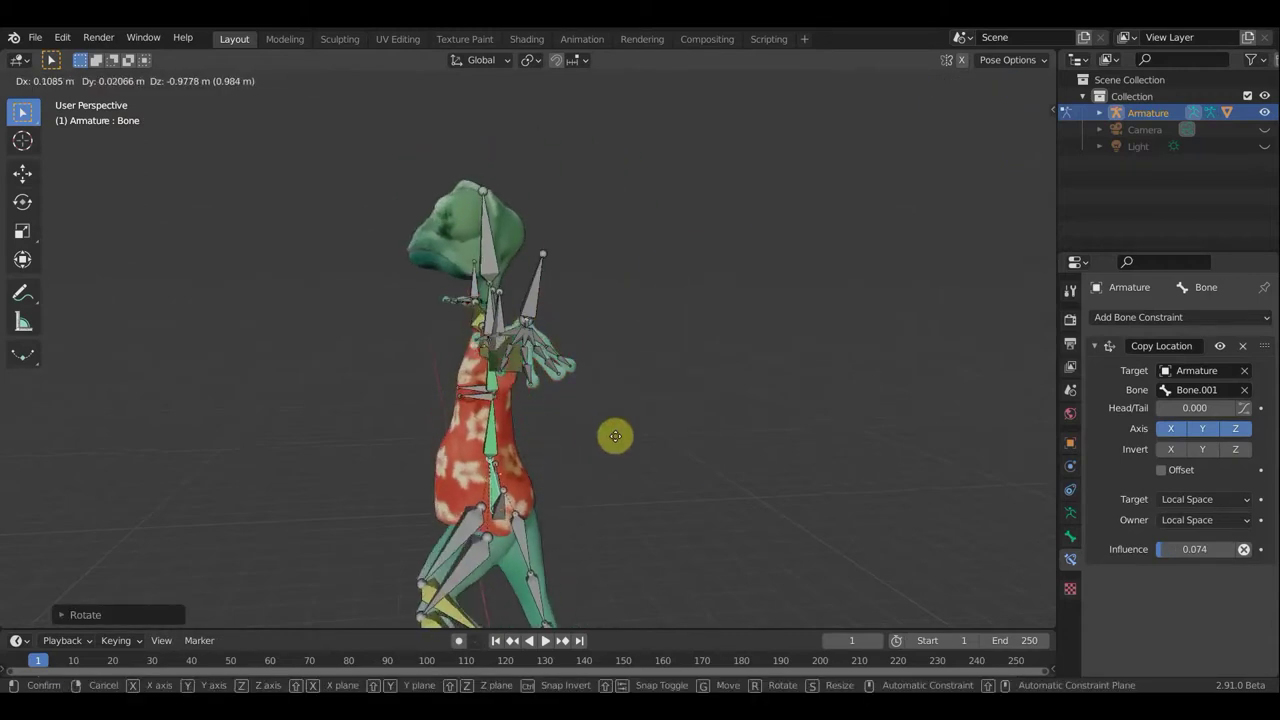
pyautogui.click(575, 442)
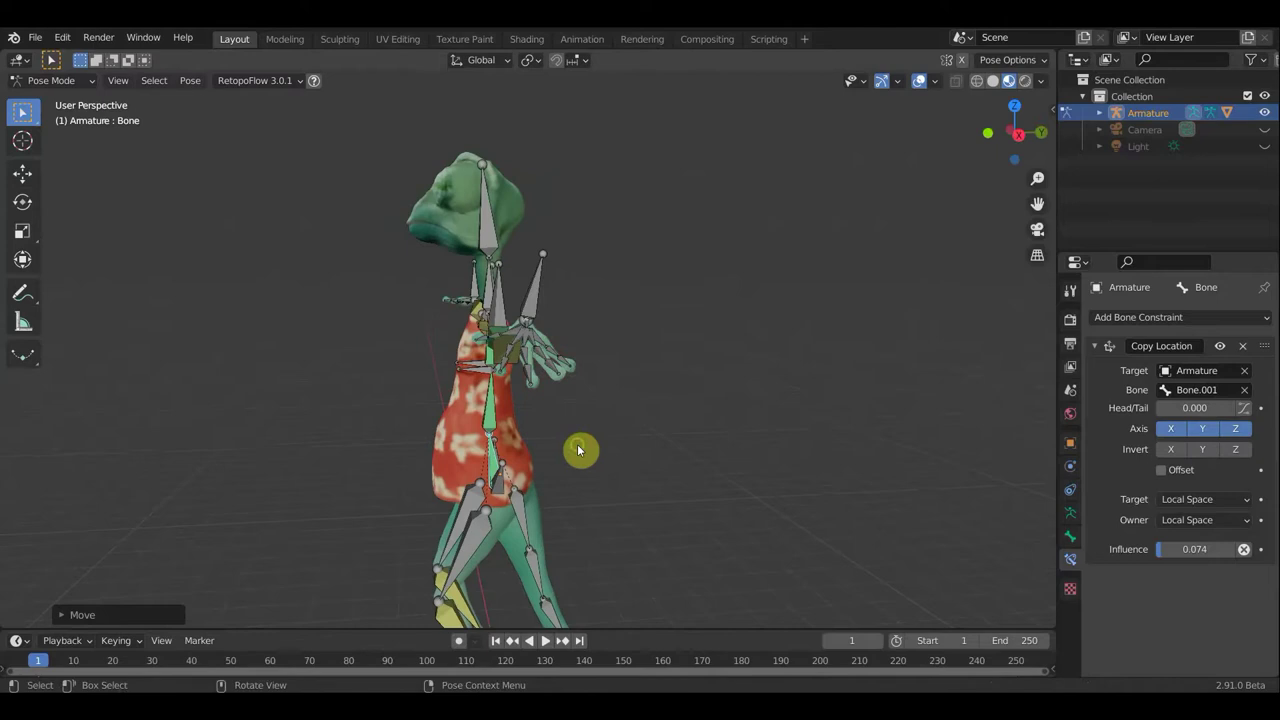
pyautogui.moveTo(577, 444); pyautogui.dragTo(749, 449, button='middle')
pyautogui.press('g')
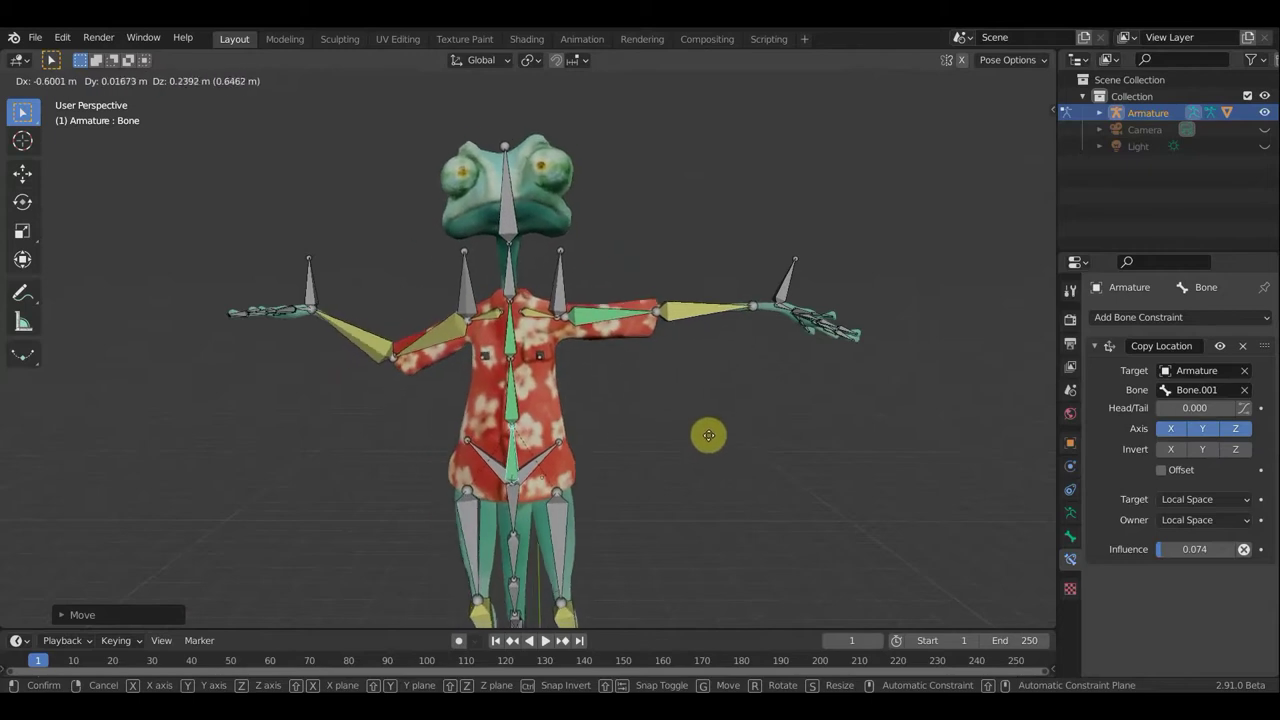
pyautogui.click(709, 435)
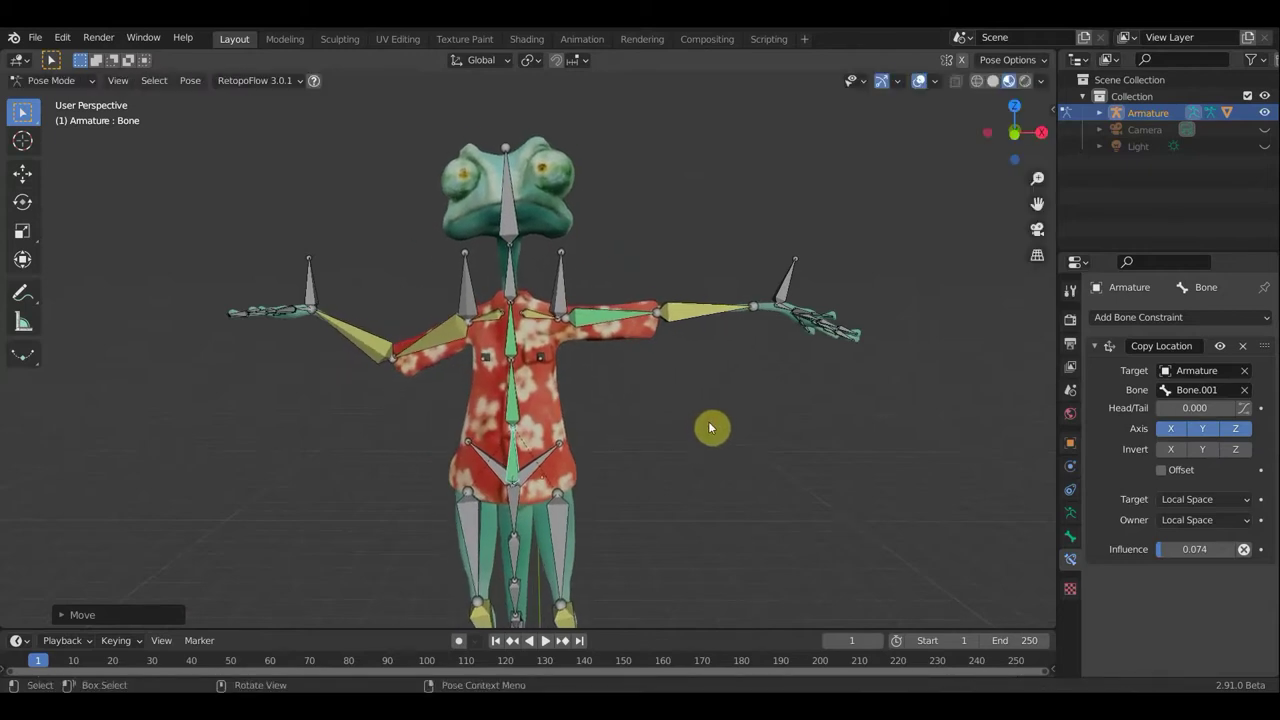
# In front view, move hand controller Bone.065 so that arm bends down
pyautogui.press('KP_1')
pyautogui.scroll(-2, 650, 385)
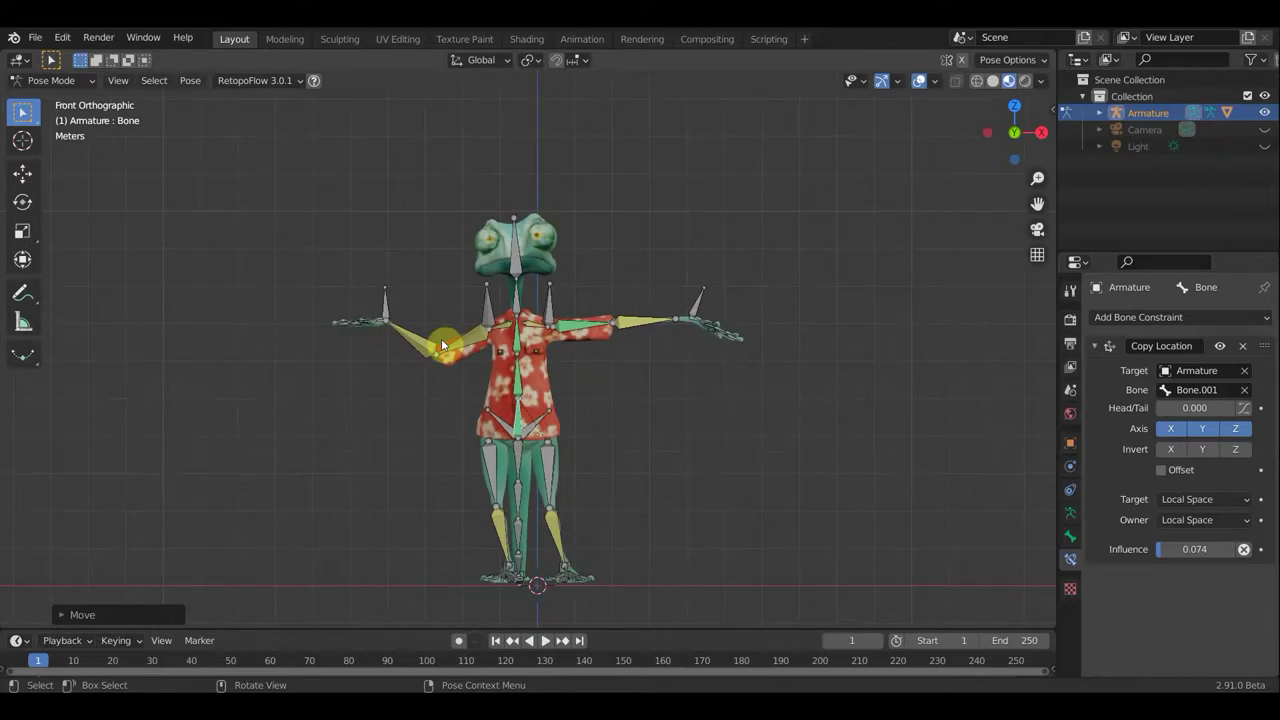
pyautogui.click(388, 302)
pyautogui.press('g')
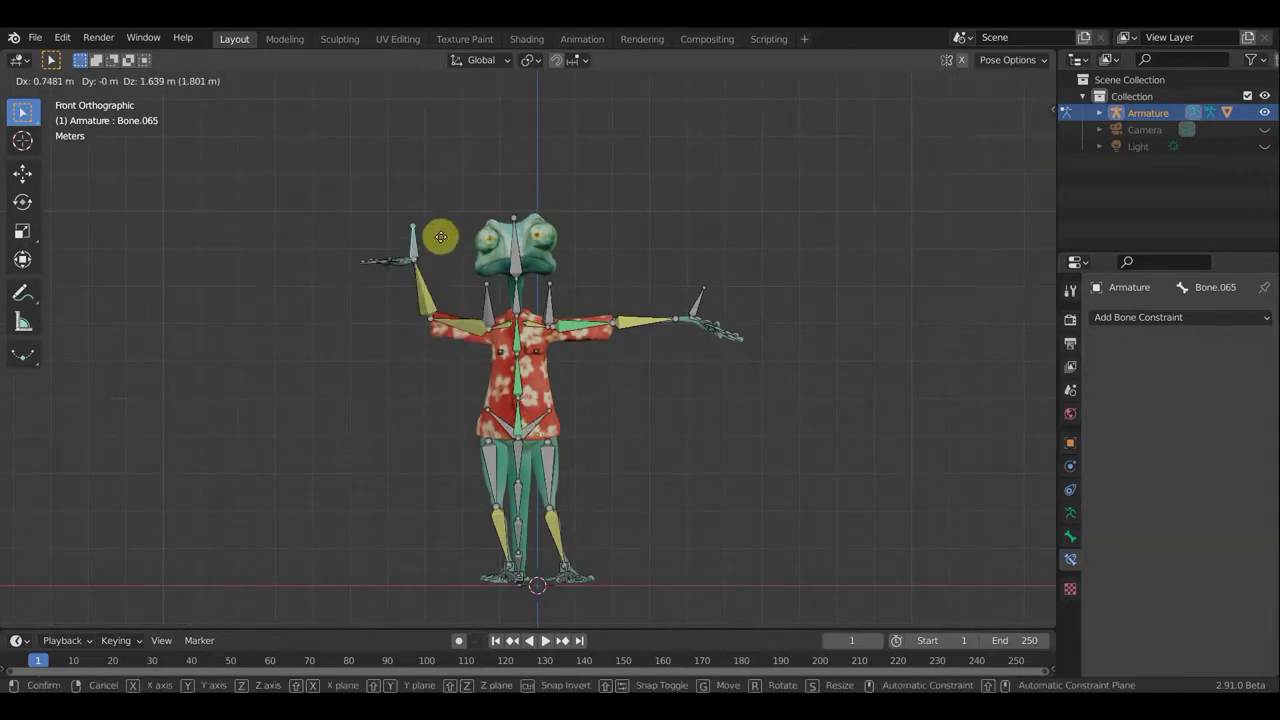
pyautogui.click(414, 371)
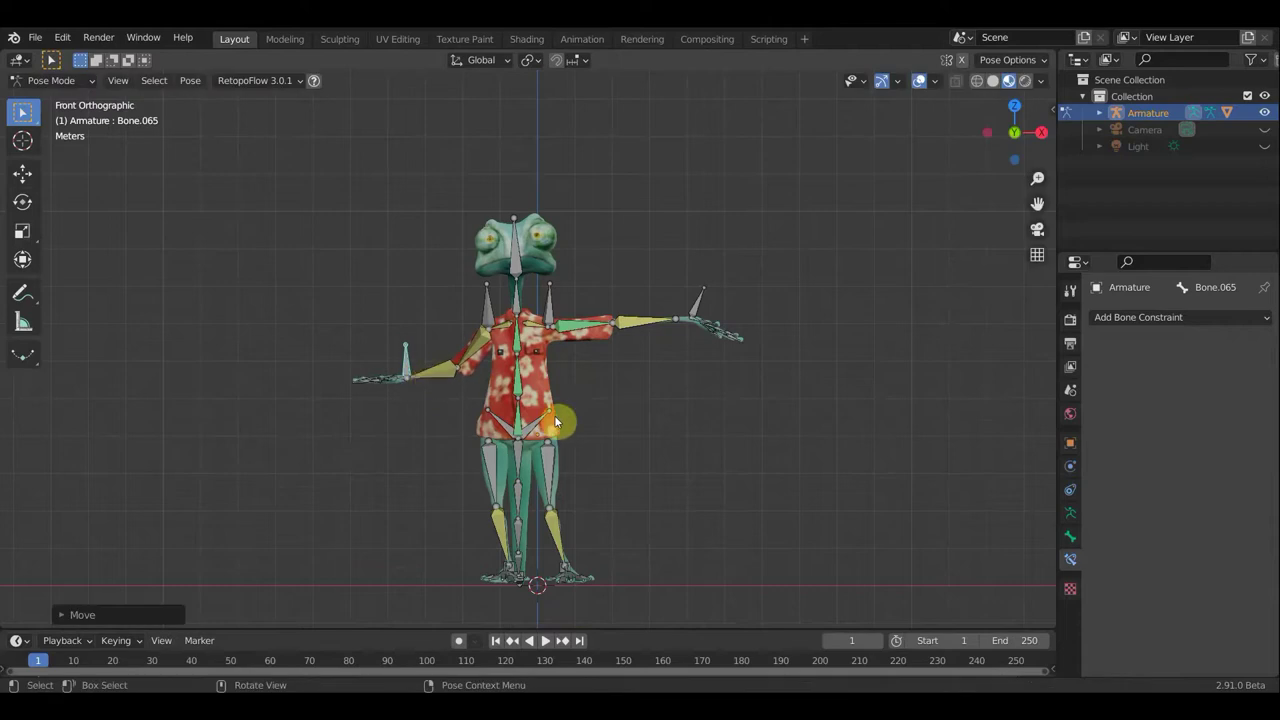
pyautogui.moveTo(554, 415)
pyautogui.mouseDown(button='middle')
pyautogui.moveTo(730, 438)
pyautogui.moveTo(780, 509)
pyautogui.mouseUp(button='middle')
pyautogui.press('g')
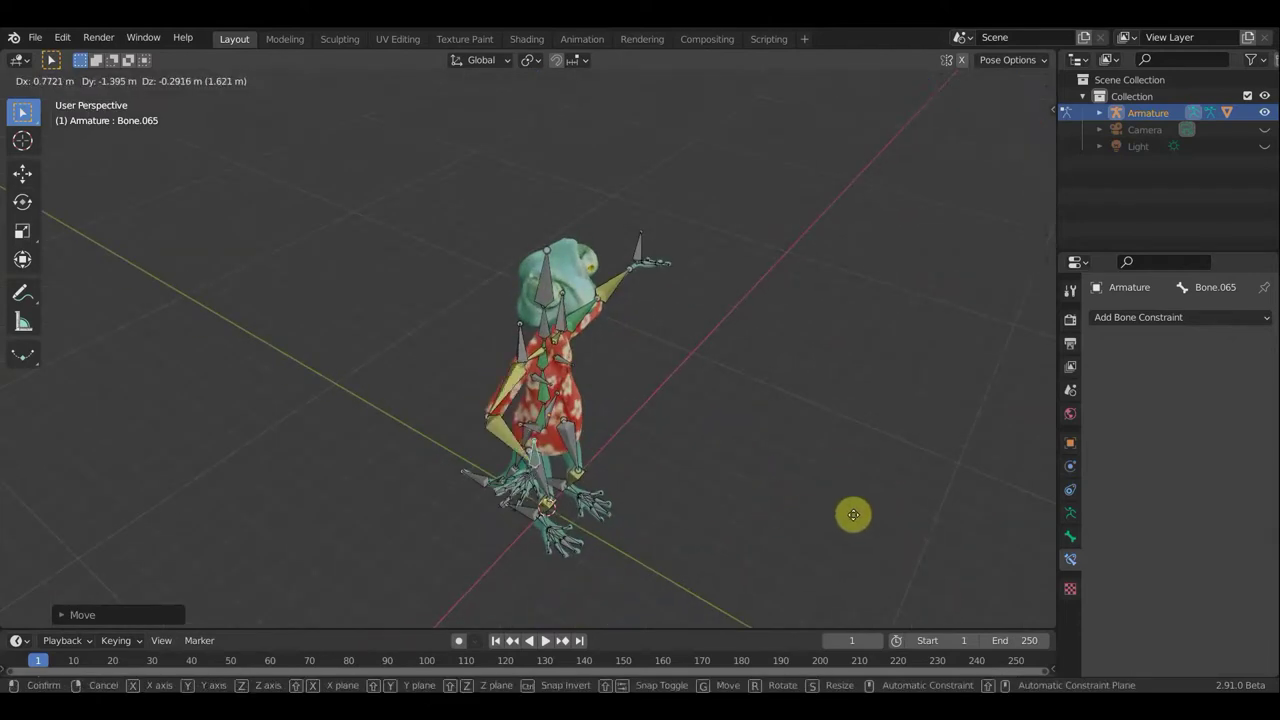
pyautogui.click(863, 517)
pyautogui.moveTo(677, 460)
pyautogui.mouseDown(button='middle')
pyautogui.moveTo(539, 428)
pyautogui.moveTo(426, 423)
pyautogui.moveTo(616, 411)
pyautogui.mouseUp(button='middle')
pyautogui.scroll(2, 615, 410)
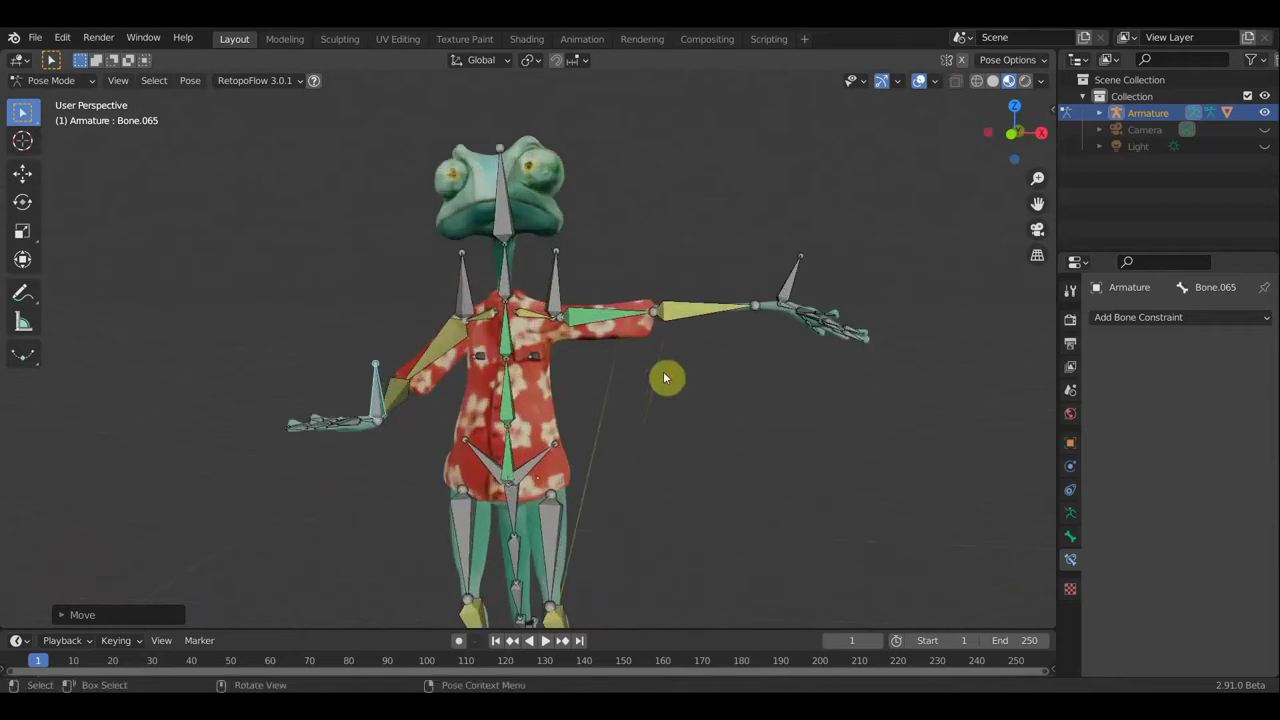
# Lengthen the IK chains on forearm bones Bone.007 and Bone.048 to 4
pyautogui.click(685, 310)
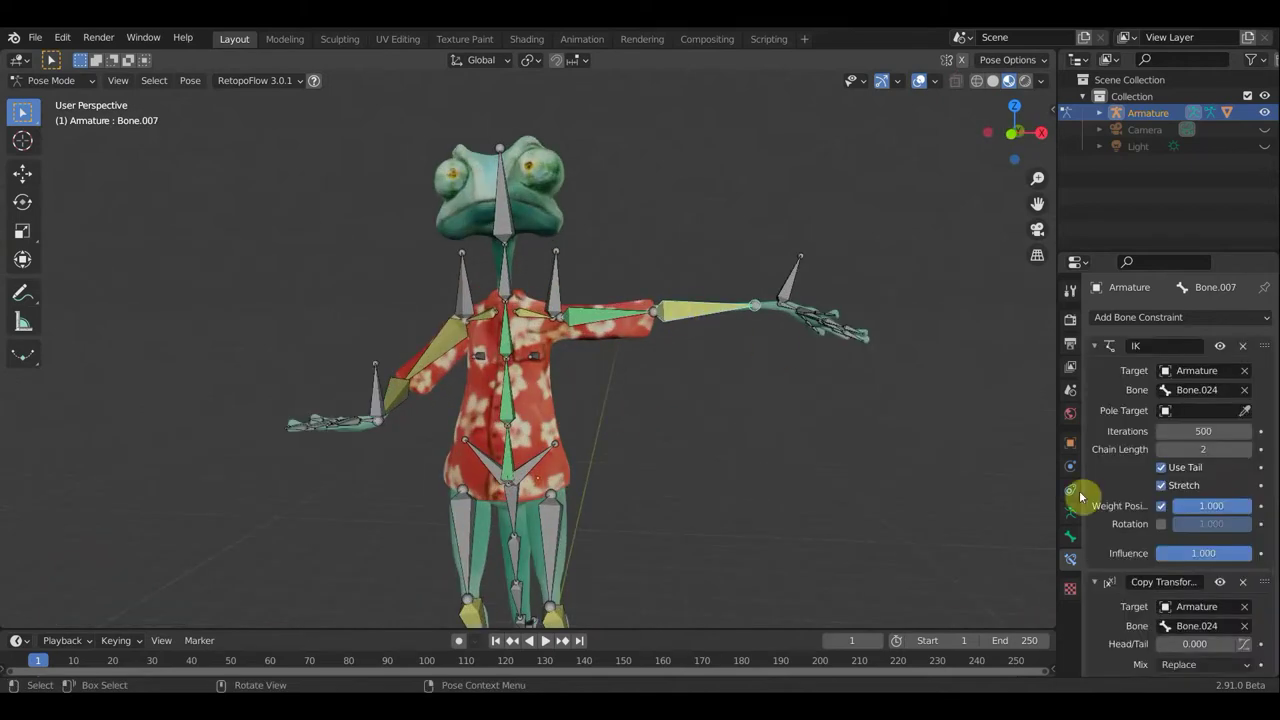
pyautogui.click(1249, 452)
pyautogui.click(1249, 452)
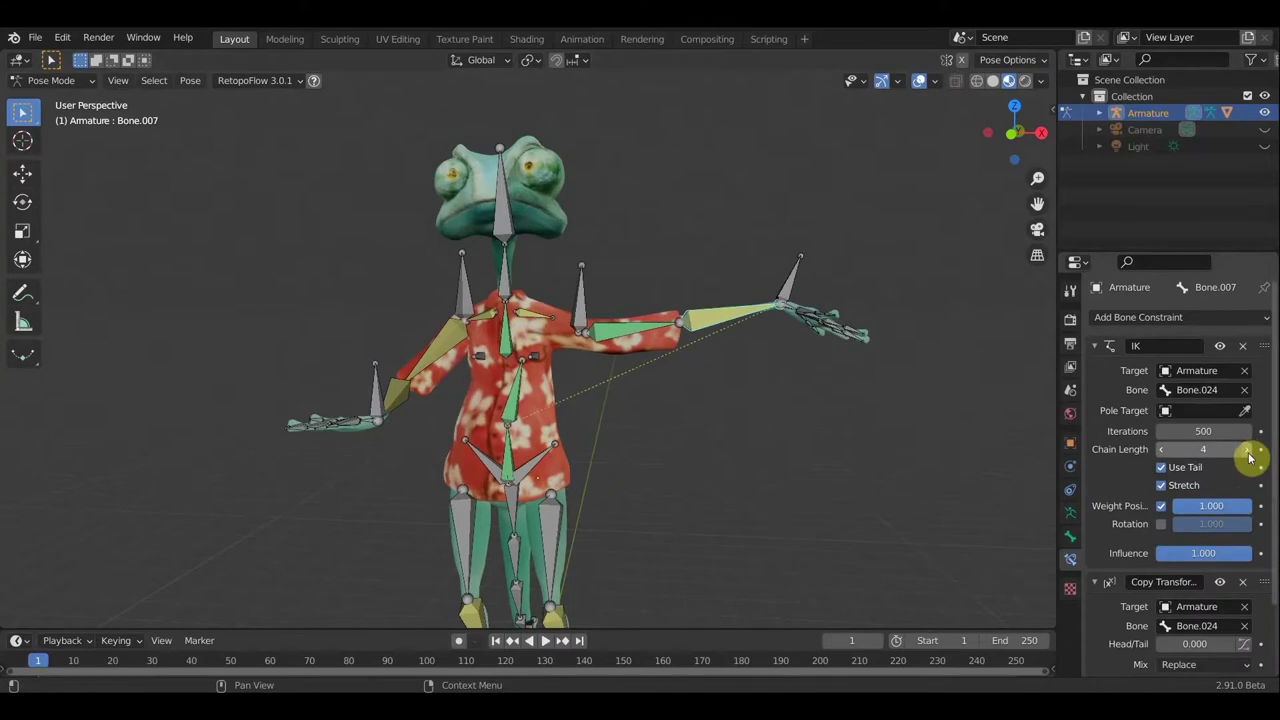
pyautogui.click(404, 383)
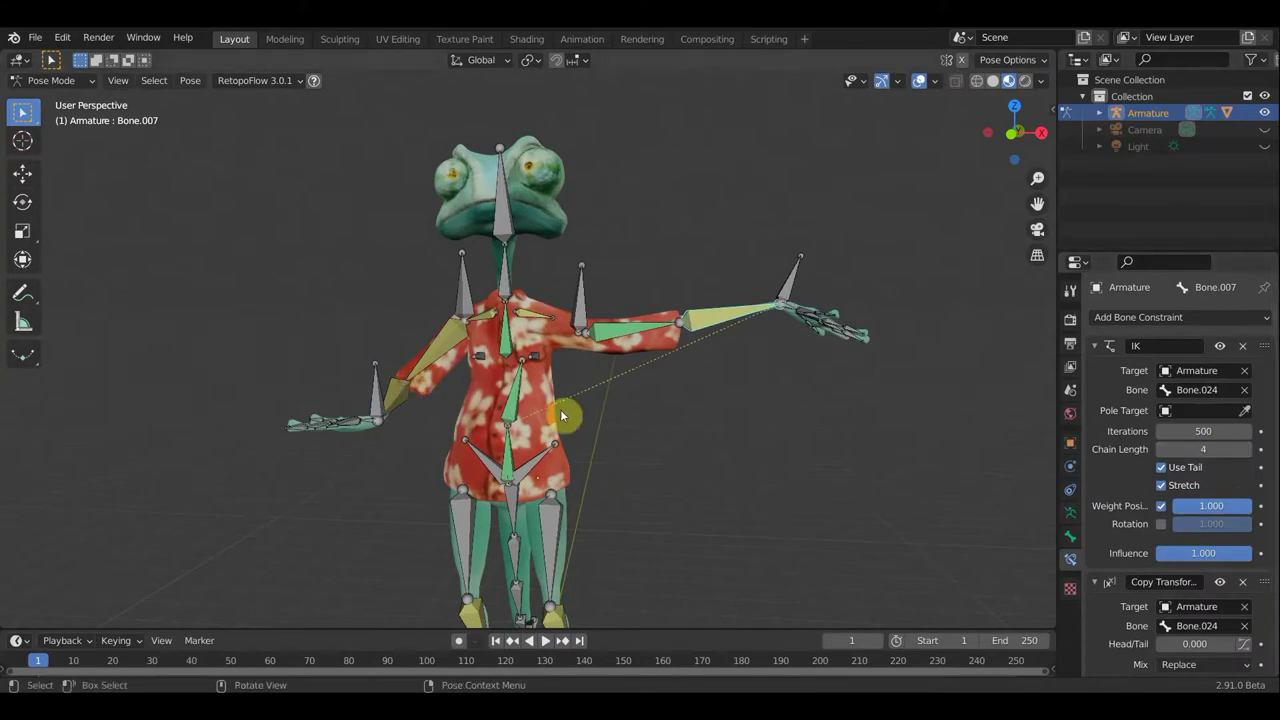
pyautogui.click(1248, 450)
pyautogui.click(1248, 450)
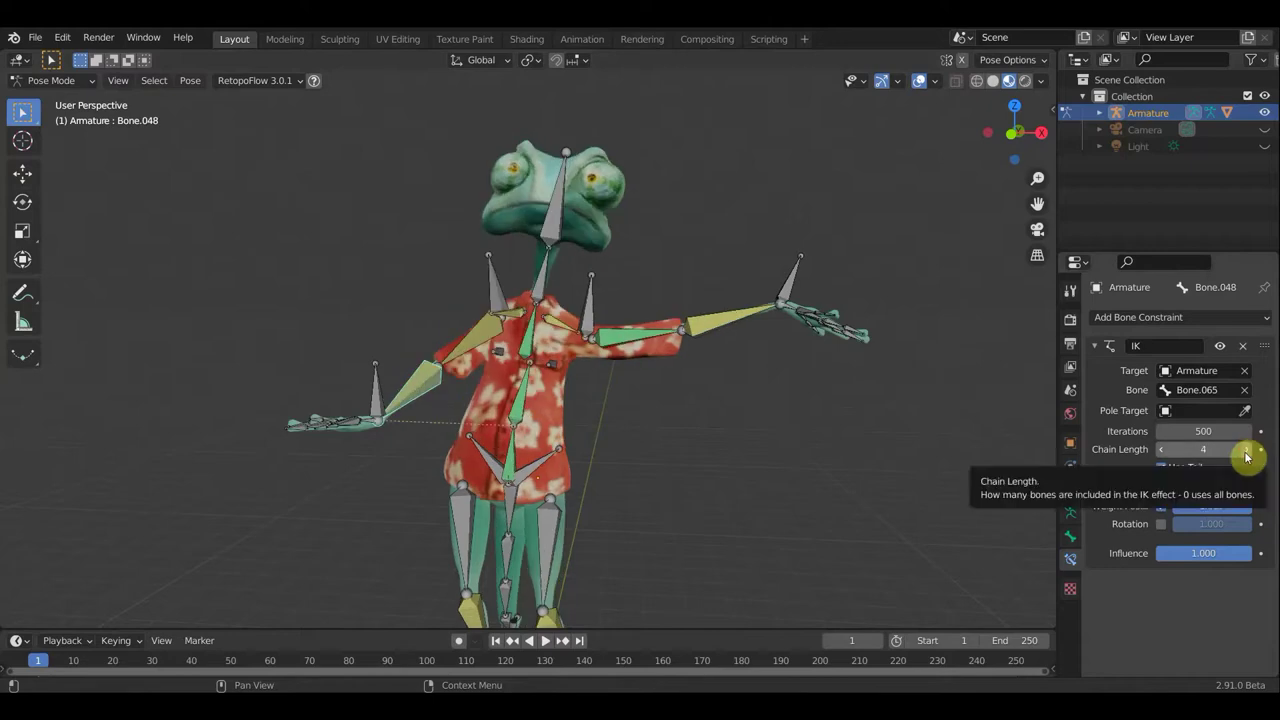
# Test-move hand controller Bone.024, then shorten the forearm IK chain to 3
pyautogui.click(779, 343)
pyautogui.press('g')
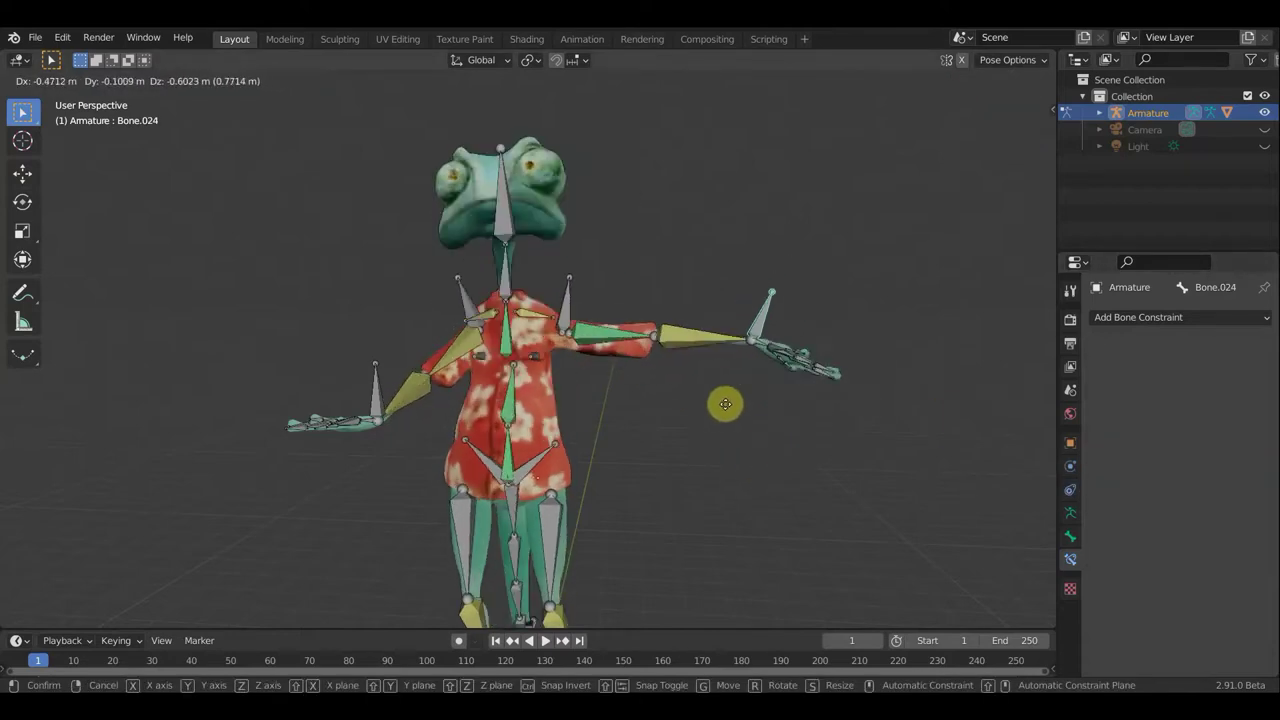
pyautogui.click(705, 483)
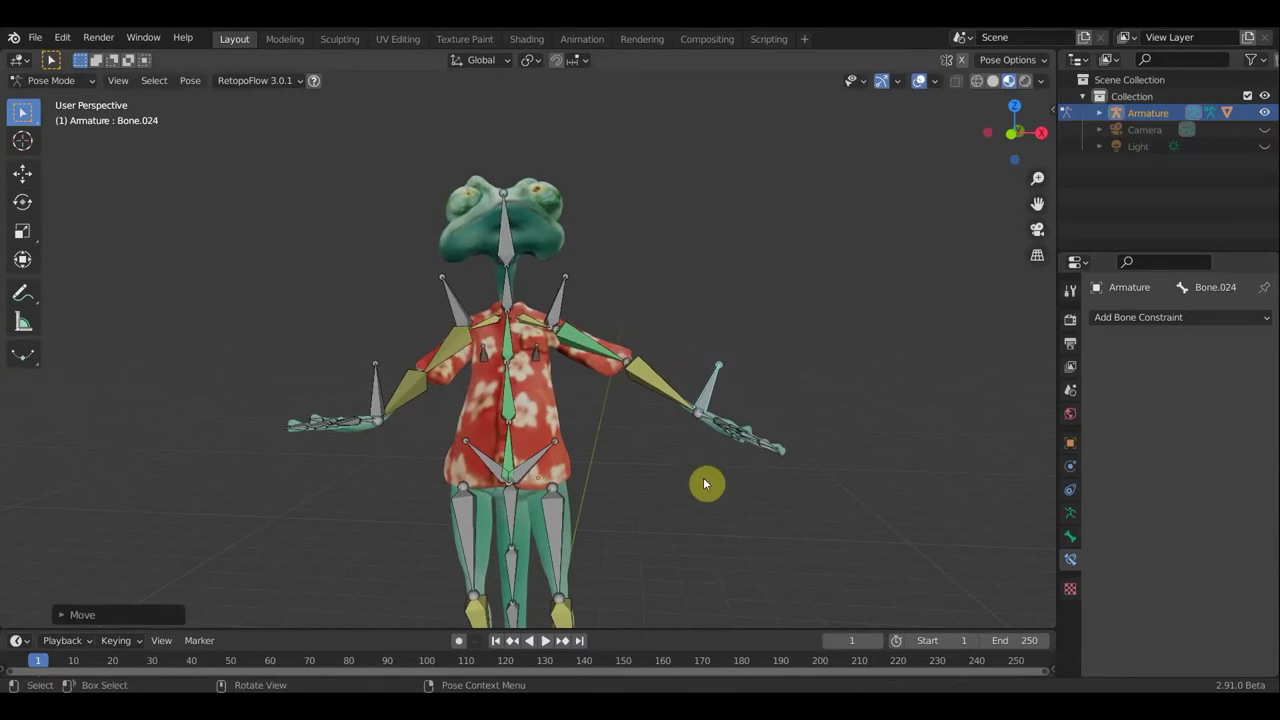
pyautogui.click(665, 398)
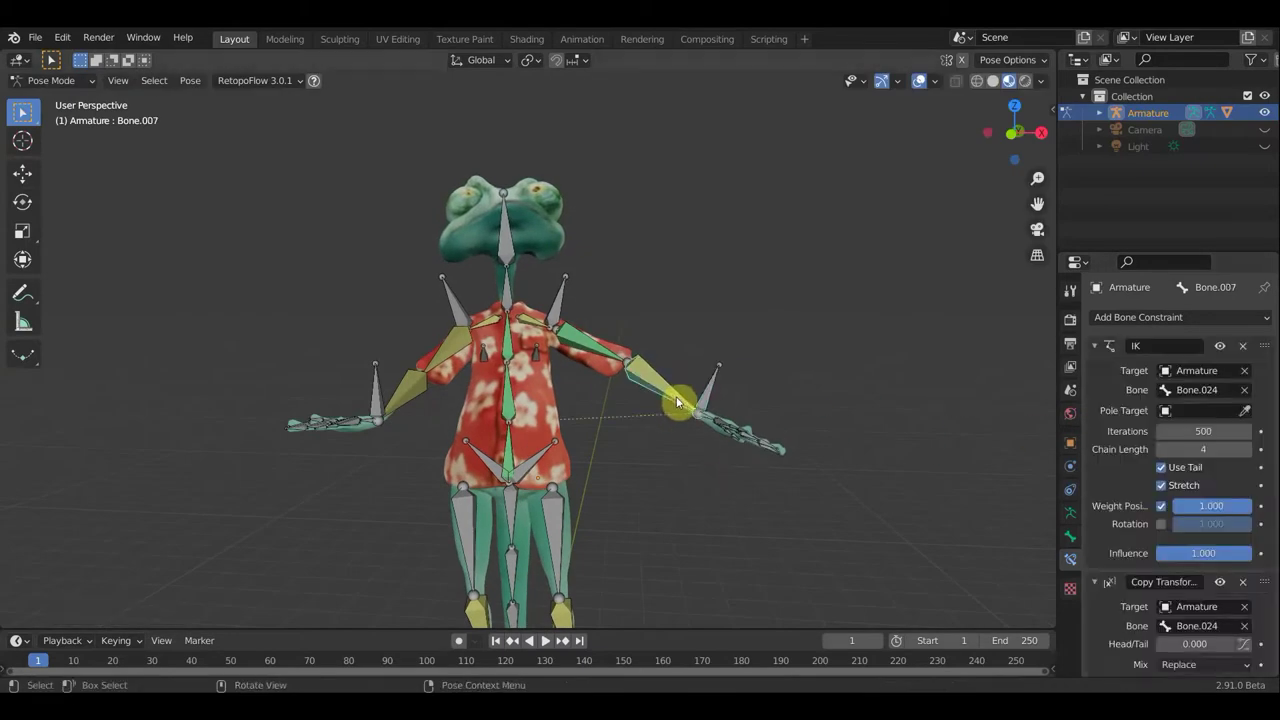
pyautogui.click(1163, 451)
pyautogui.click(424, 393)
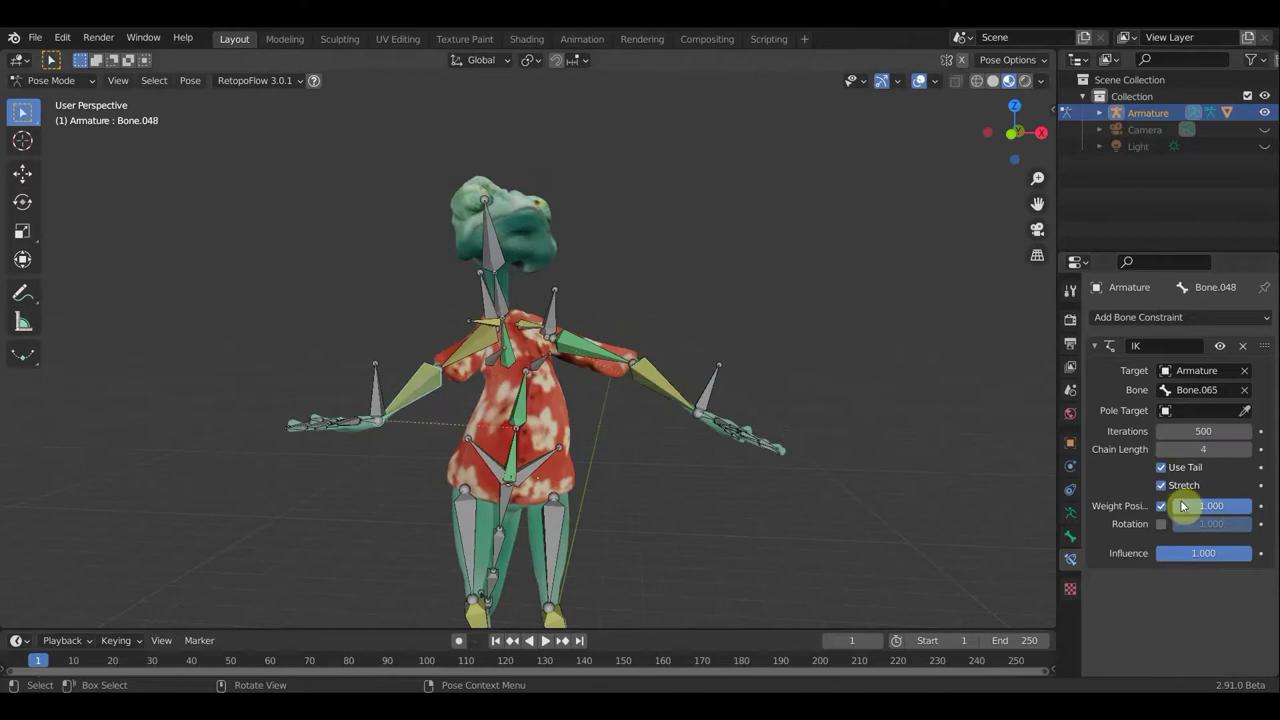
pyautogui.click(1162, 451)
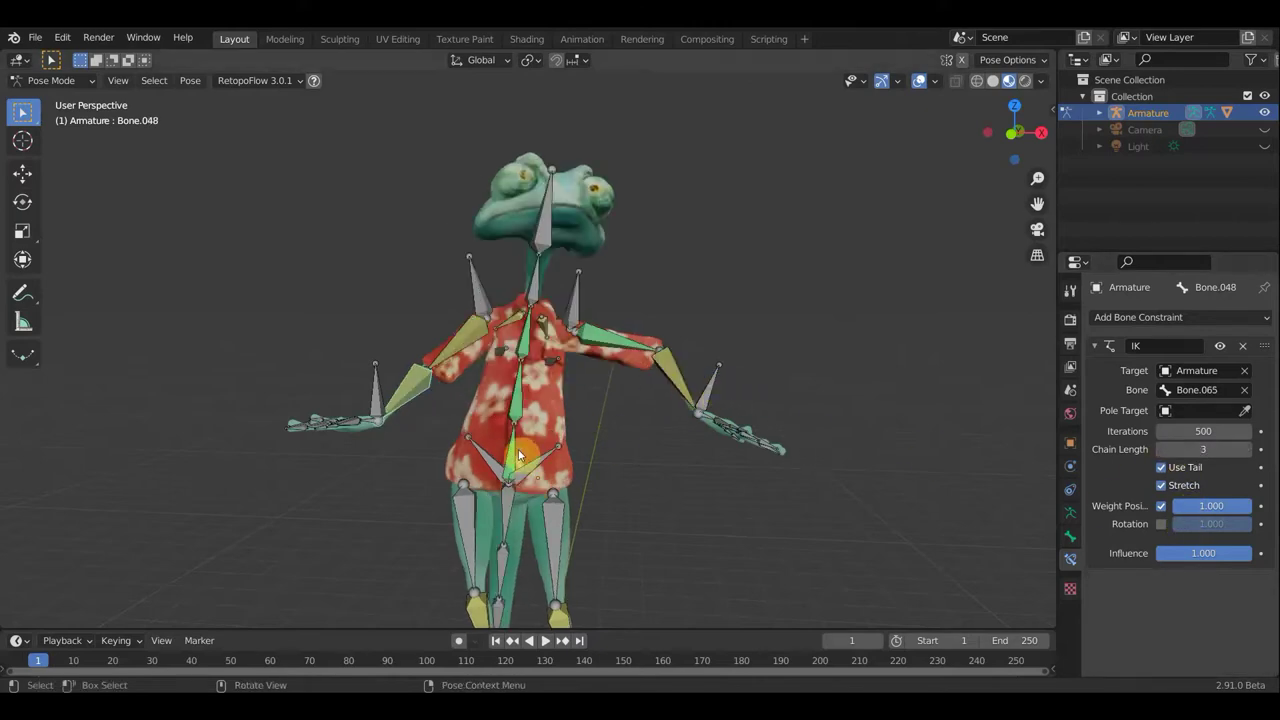
# Move the rig by its root bone and leave the Bone.024 arm hanging beside the body
pyautogui.click(616, 499)
pyautogui.press('g')
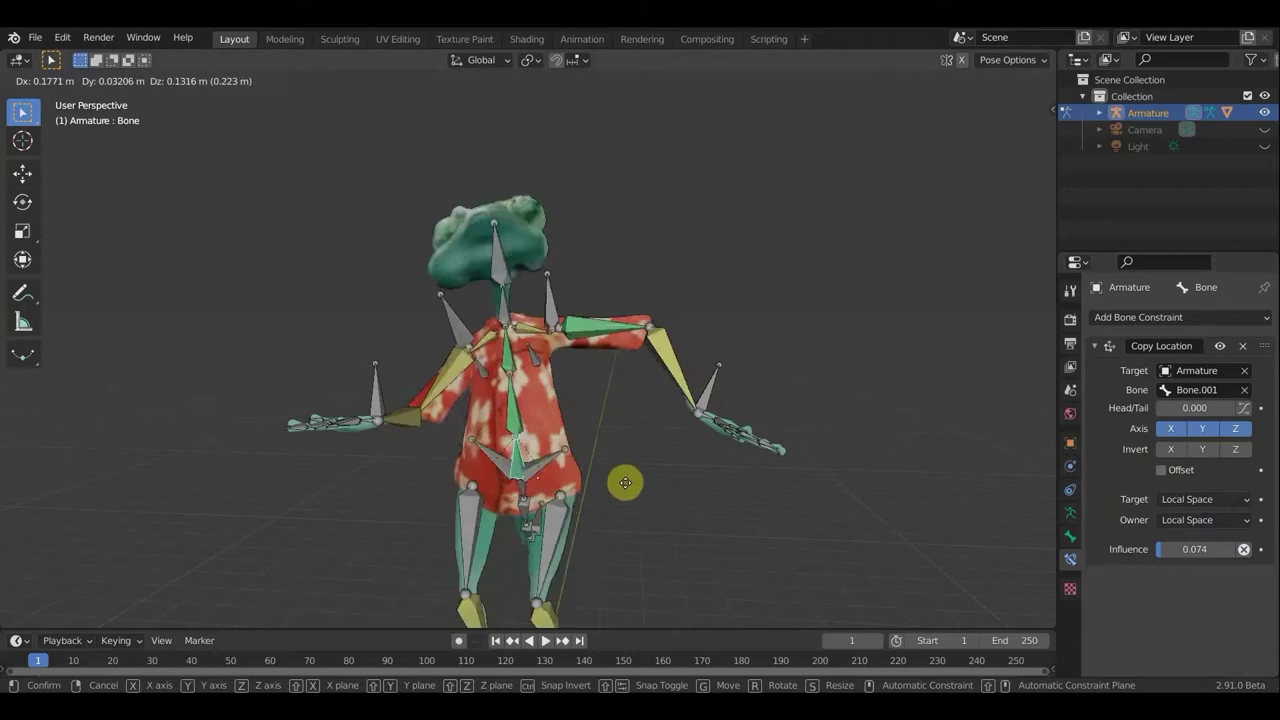
pyautogui.click(624, 496)
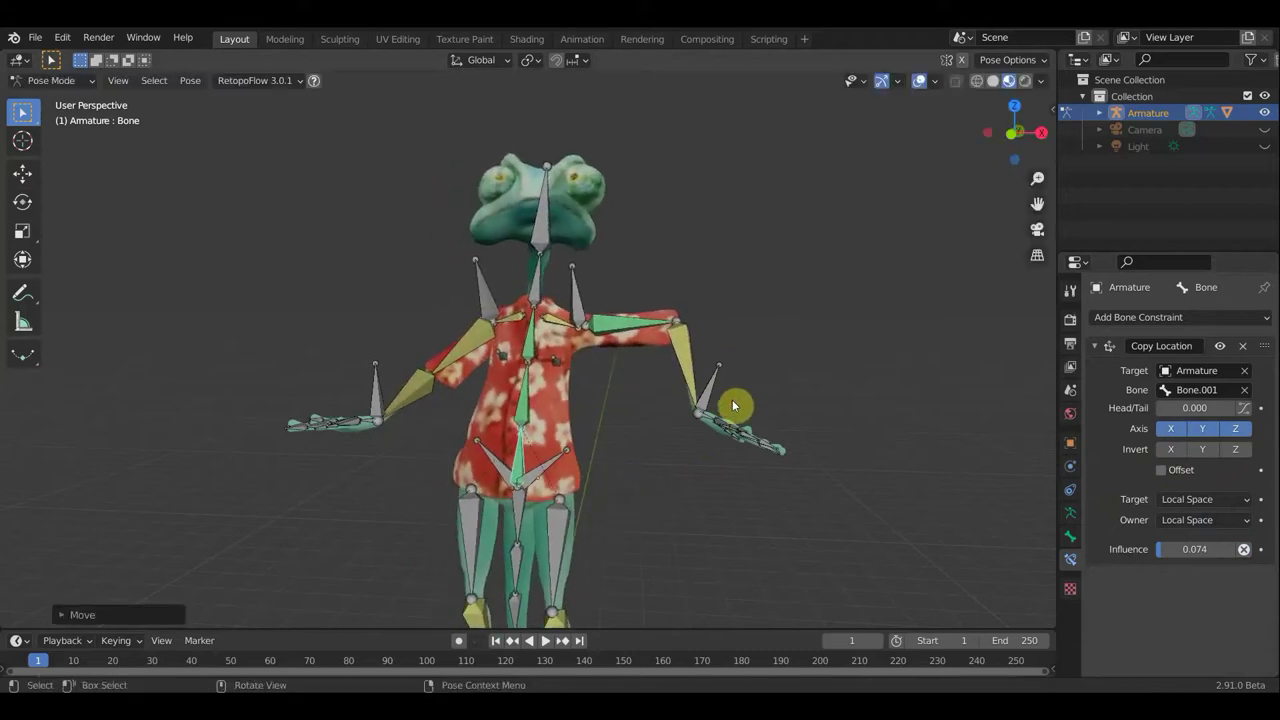
pyautogui.click(716, 396)
pyautogui.press('g')
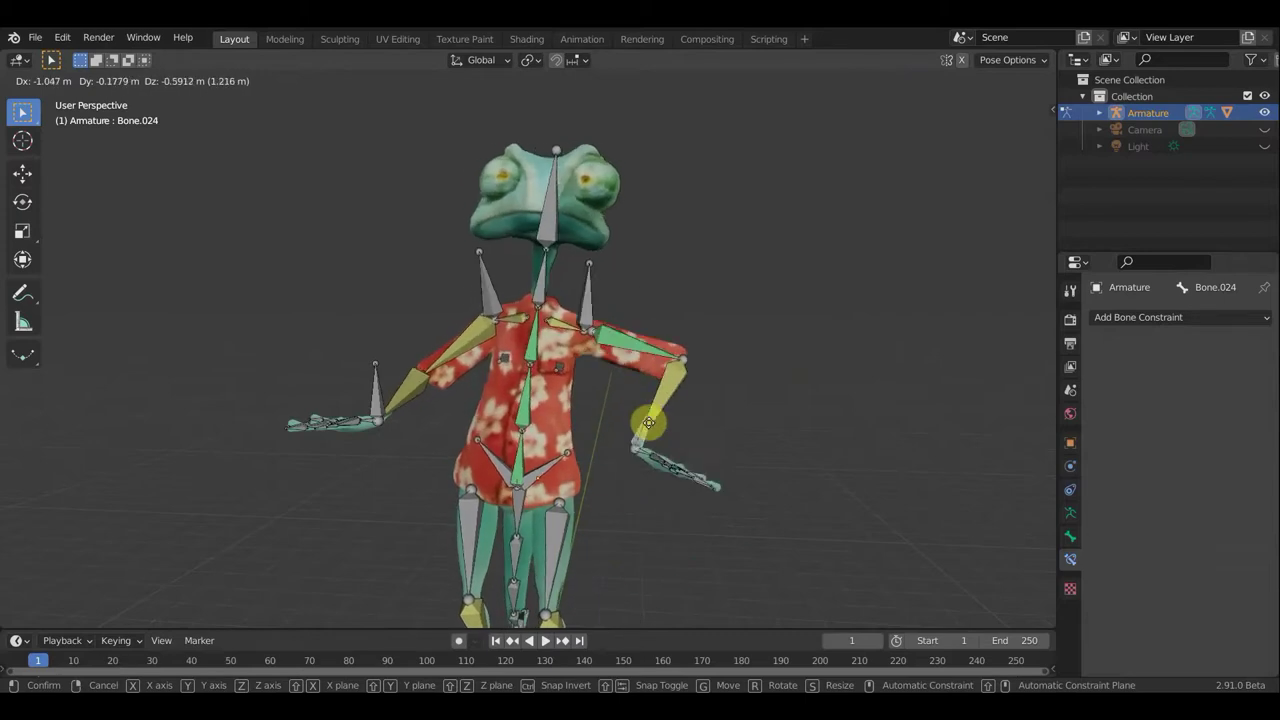
pyautogui.click(650, 430)
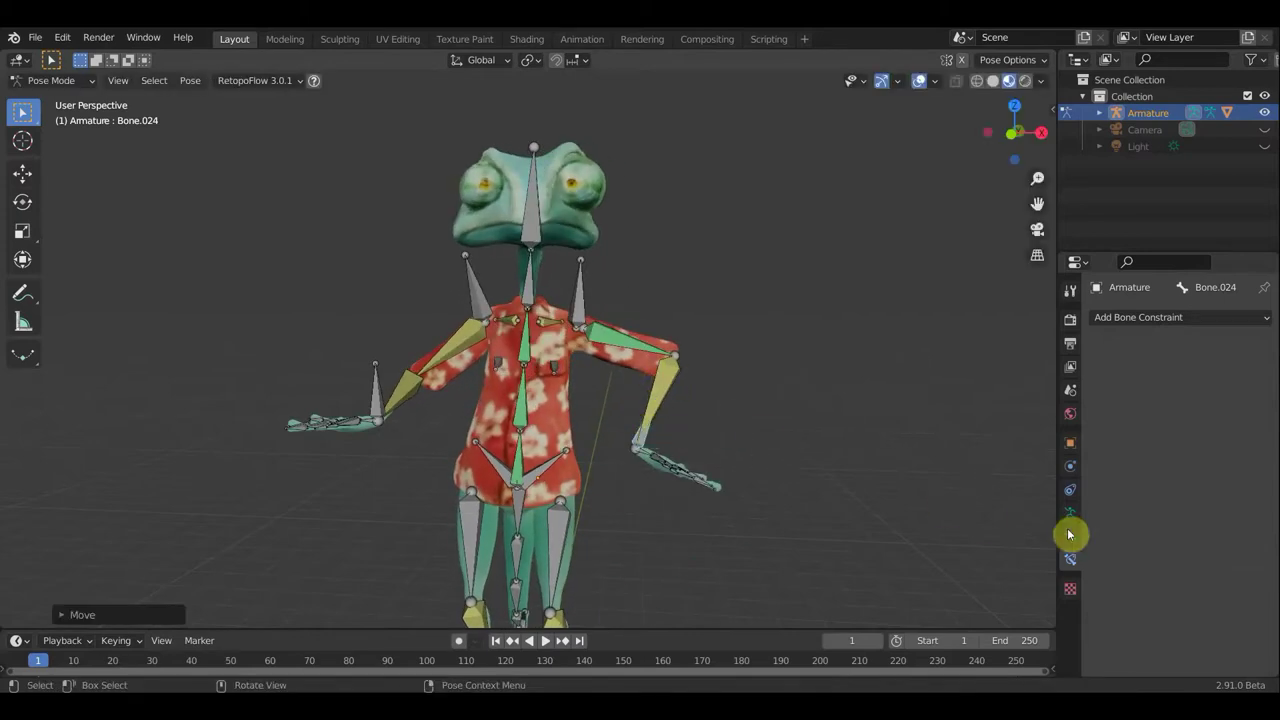
pyautogui.click(772, 452)
# Step back through the pose changes with undo and redo
pyautogui.hotkey('ctrl', 'z')
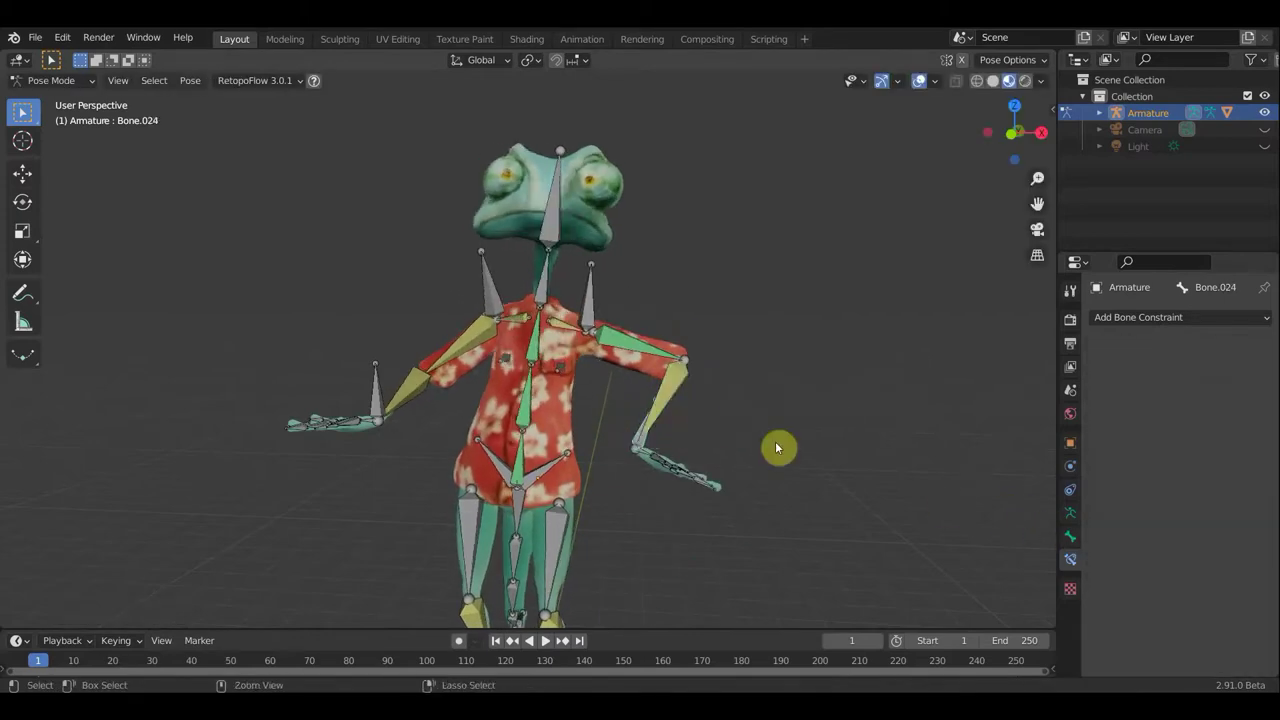
pyautogui.hotkey('ctrl', 'z')
pyautogui.hotkey('ctrl', 'z')
pyautogui.hotkey('ctrl', 'z')
pyautogui.hotkey('ctrl', 'shift', 'z')
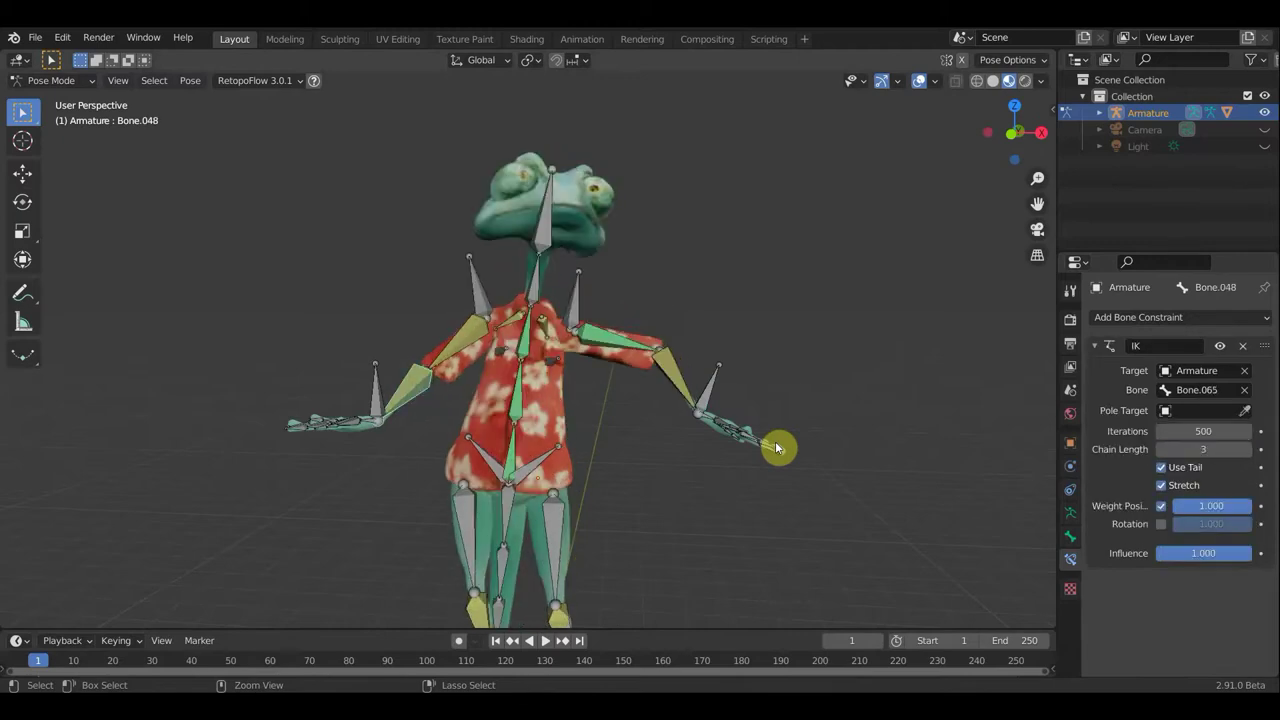
pyautogui.hotkey('ctrl', 'shift', 'z')
pyautogui.hotkey('ctrl', 'shift', 'z')
pyautogui.hotkey('ctrl', 'shift', 'z')
pyautogui.hotkey('ctrl', 'z')
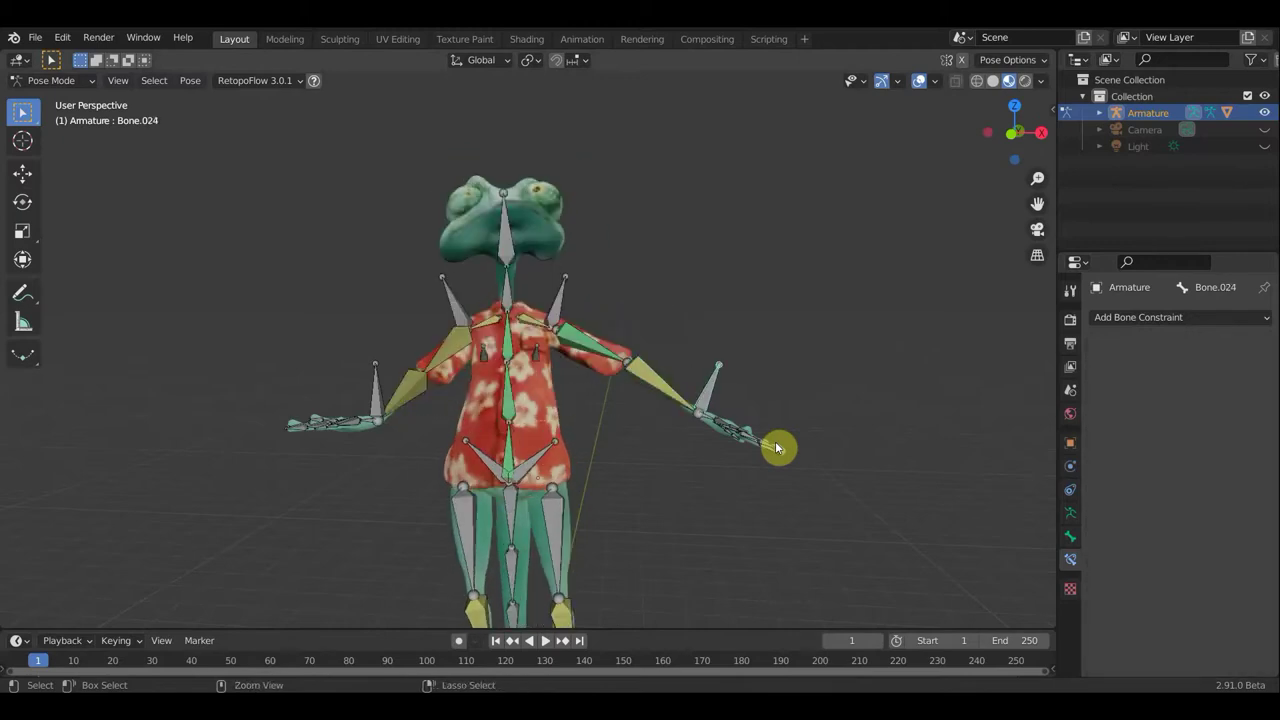
pyautogui.hotkey('ctrl', 'z')
pyautogui.hotkey('ctrl', 'z')
pyautogui.hotkey('ctrl', 'z')
pyautogui.hotkey('ctrl', 'shift', 'z')
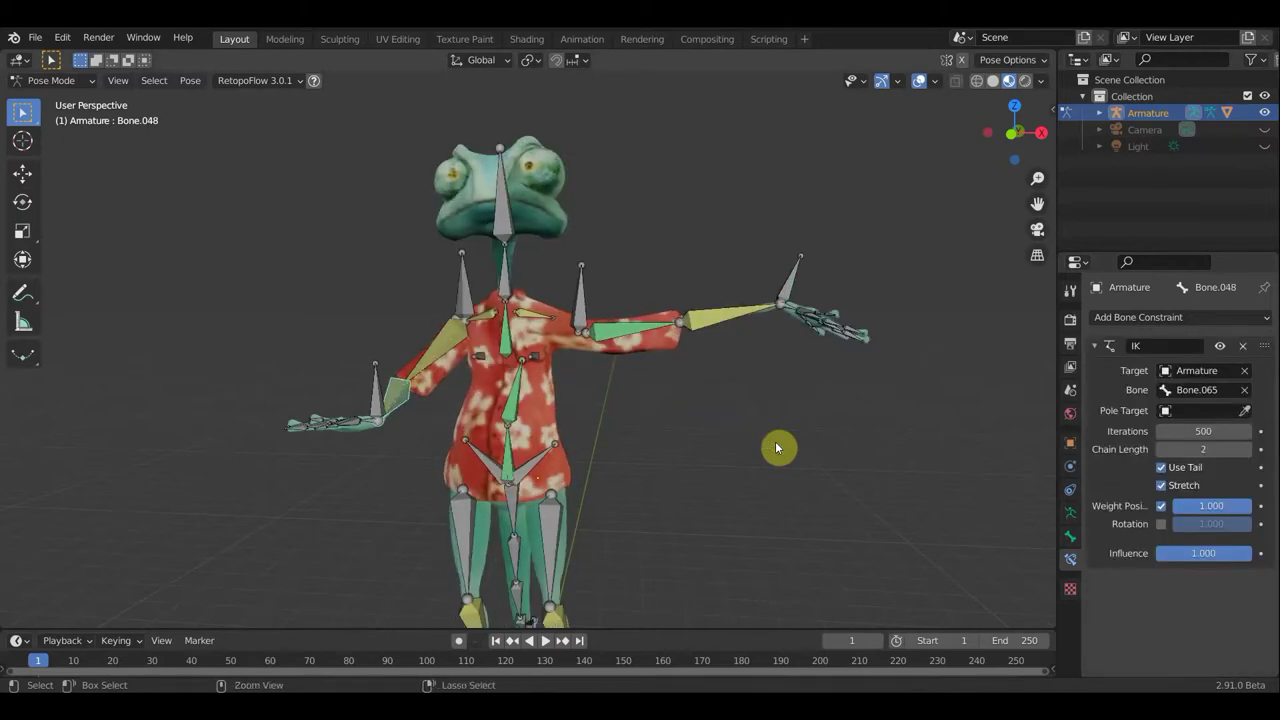
pyautogui.hotkey('ctrl', 'shift', 'z')
pyautogui.hotkey('ctrl', 'shift', 'z')
pyautogui.hotkey('ctrl', 'shift', 'z')
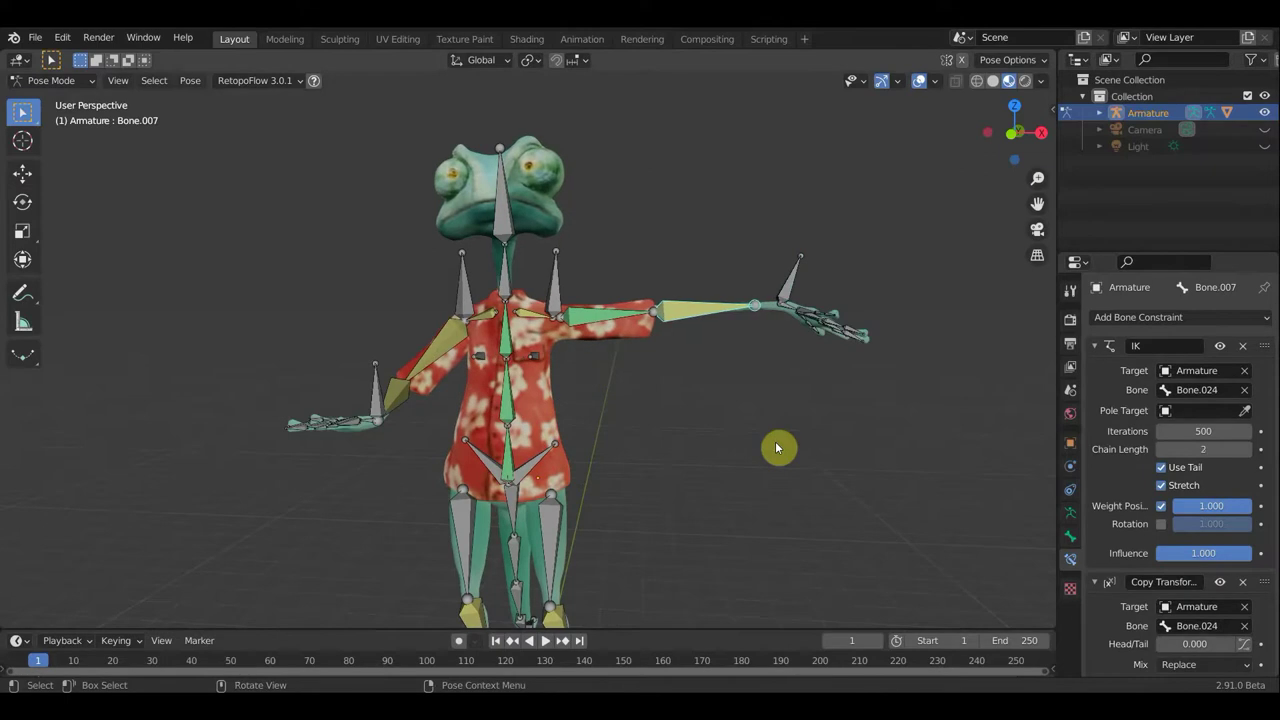
pyautogui.hotkey('ctrl', 'z')
pyautogui.hotkey('ctrl', 'z')
pyautogui.hotkey('ctrl', 'z')
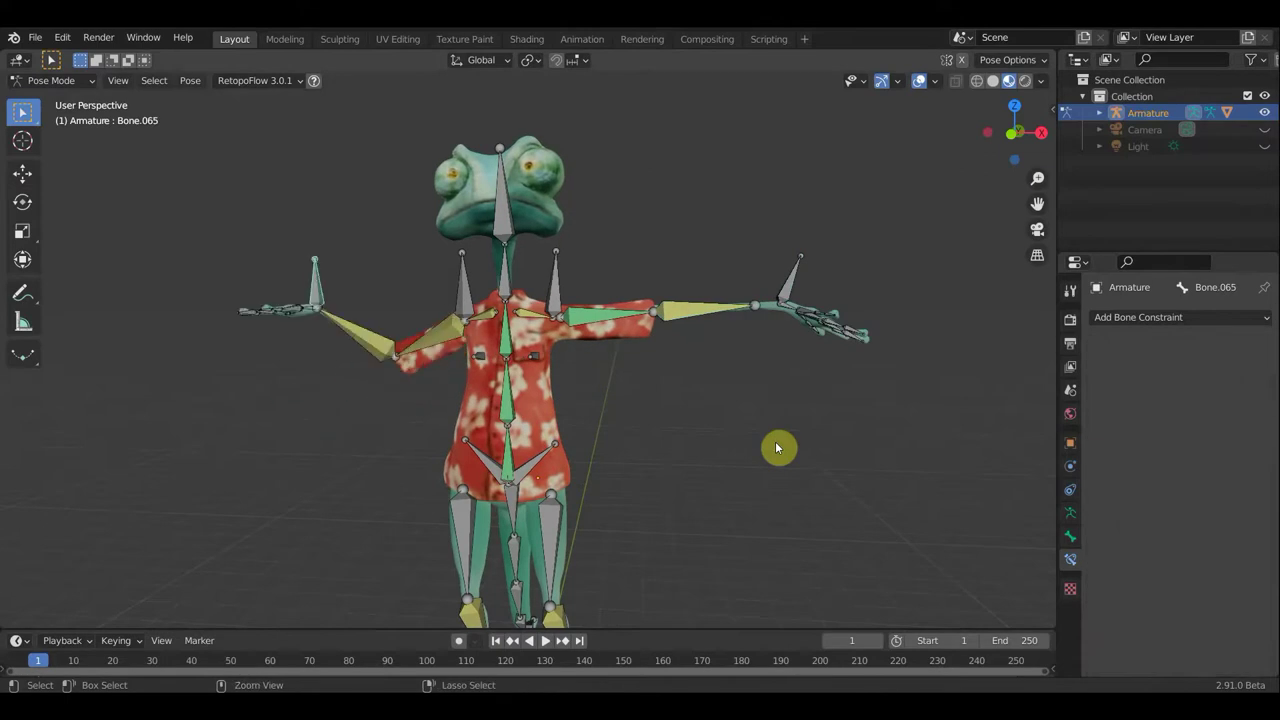
pyautogui.hotkey('ctrl', 'z')
pyautogui.hotkey('ctrl', 'z')
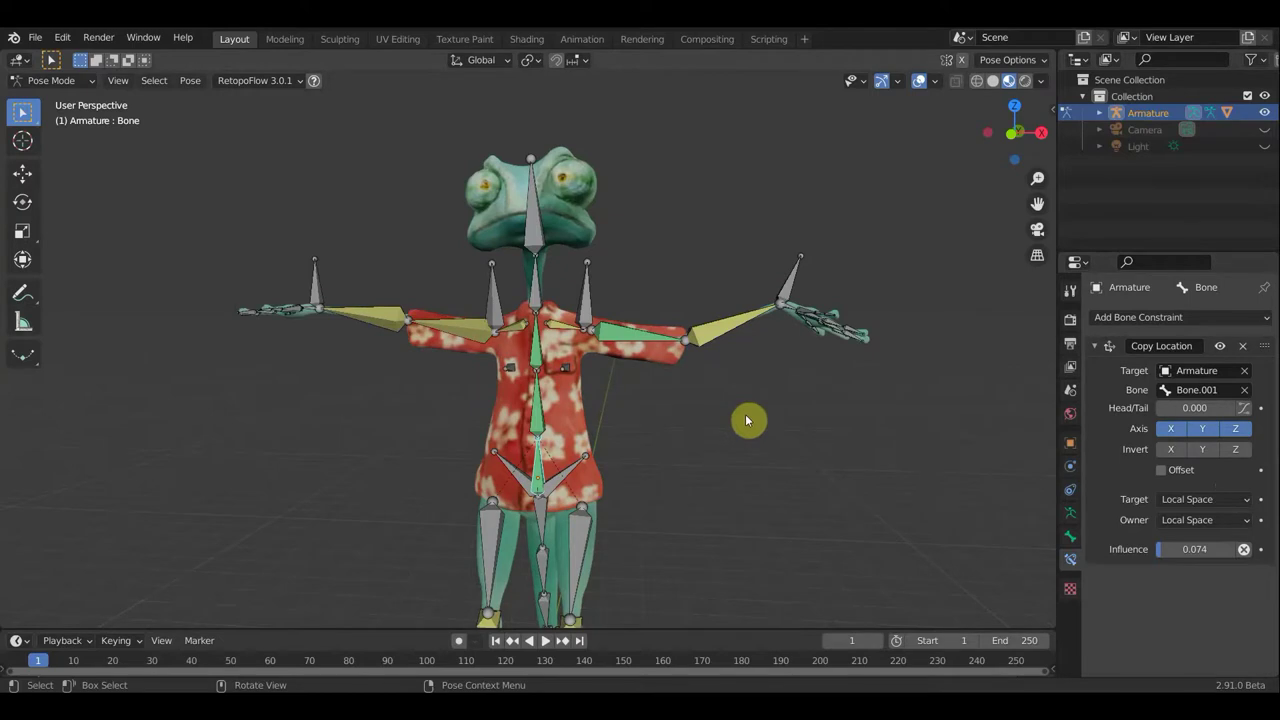
# In front view, remove Bone.047's IK constraint and select Bone.006 to check its Copy Location
pyautogui.press('KP_5')
pyautogui.press('KP_1')
pyautogui.scroll(1, 787, 422)
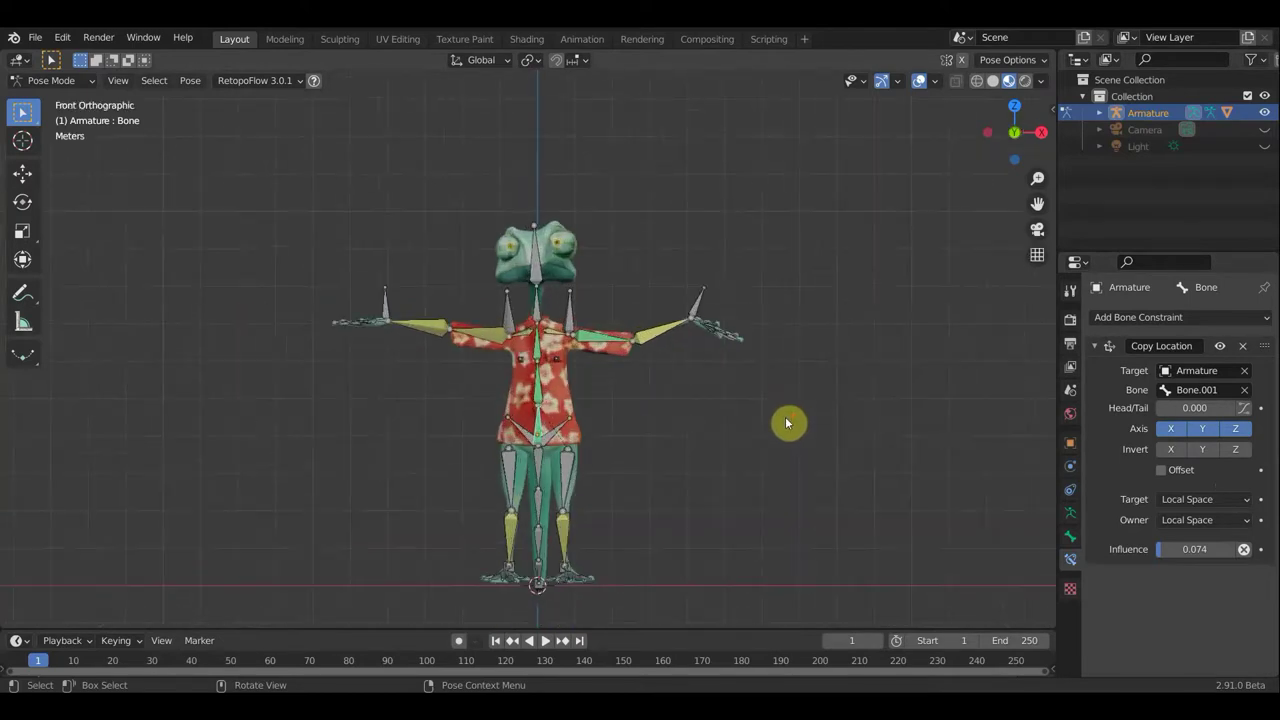
pyautogui.scroll(1, 785, 410)
pyautogui.scroll(1, 787, 378)
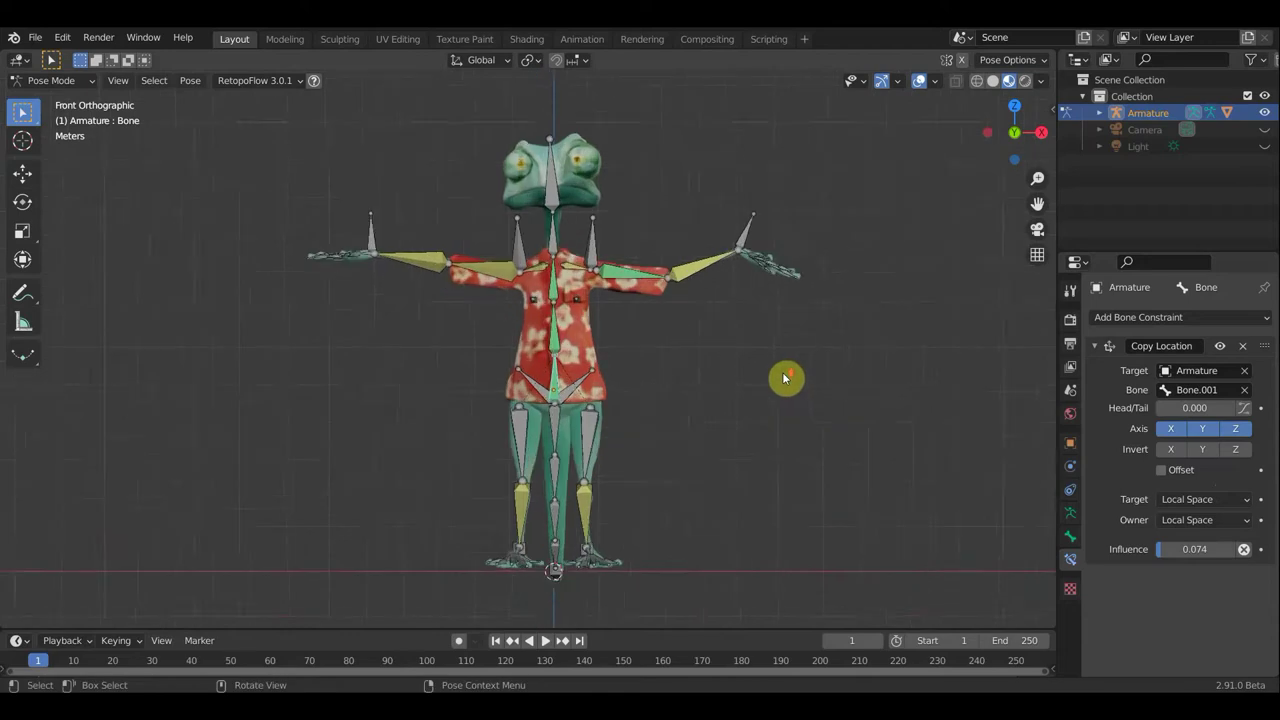
pyautogui.scroll(1, 787, 378)
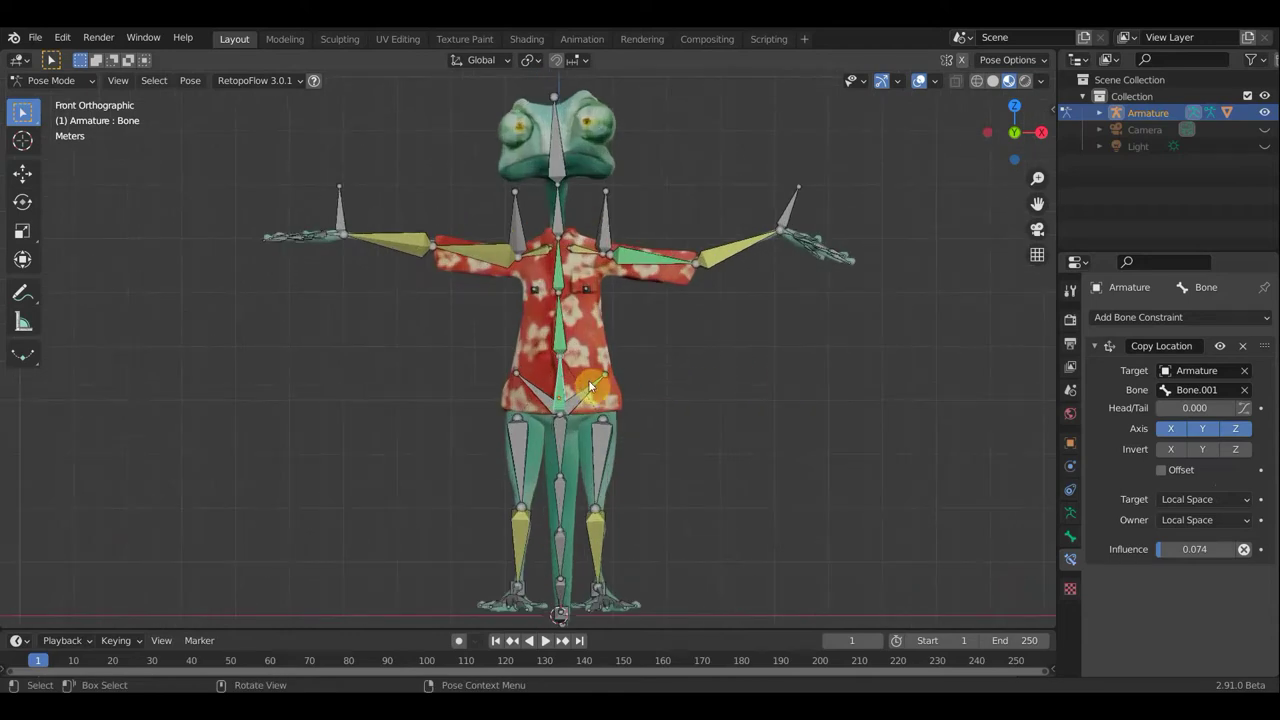
pyautogui.scroll(1, 584, 307)
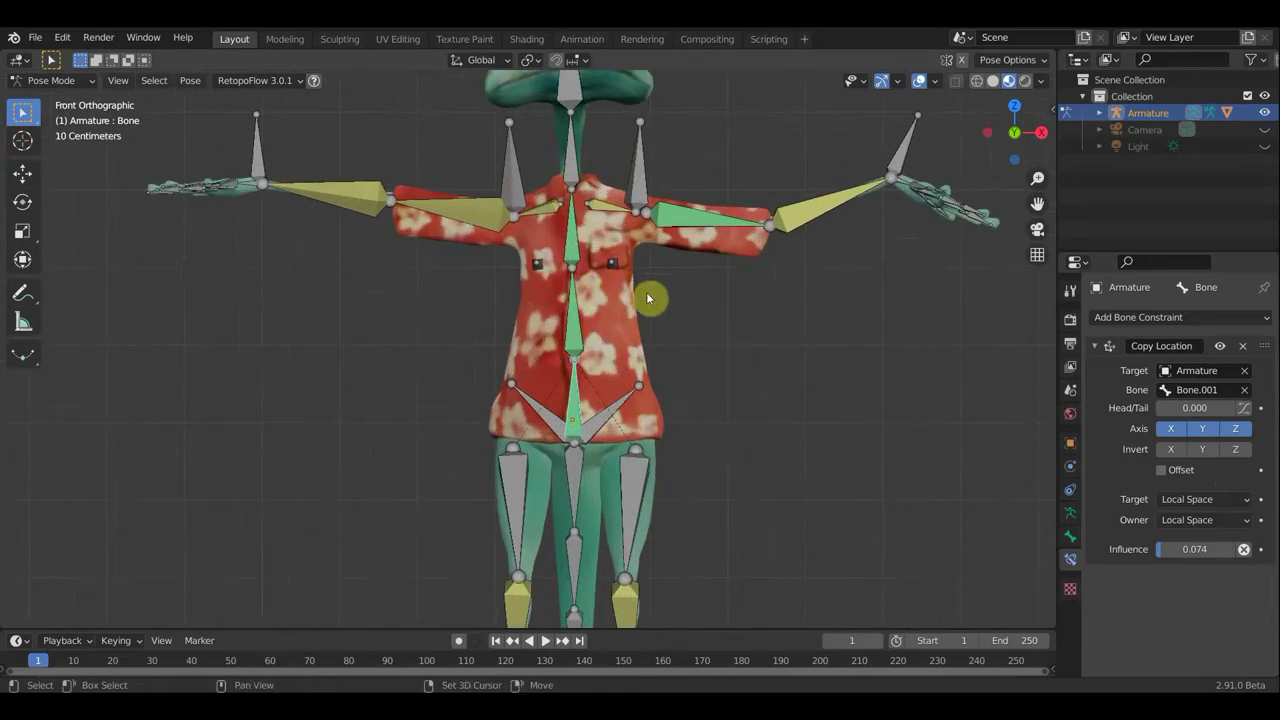
pyautogui.scroll(1, 592, 366)
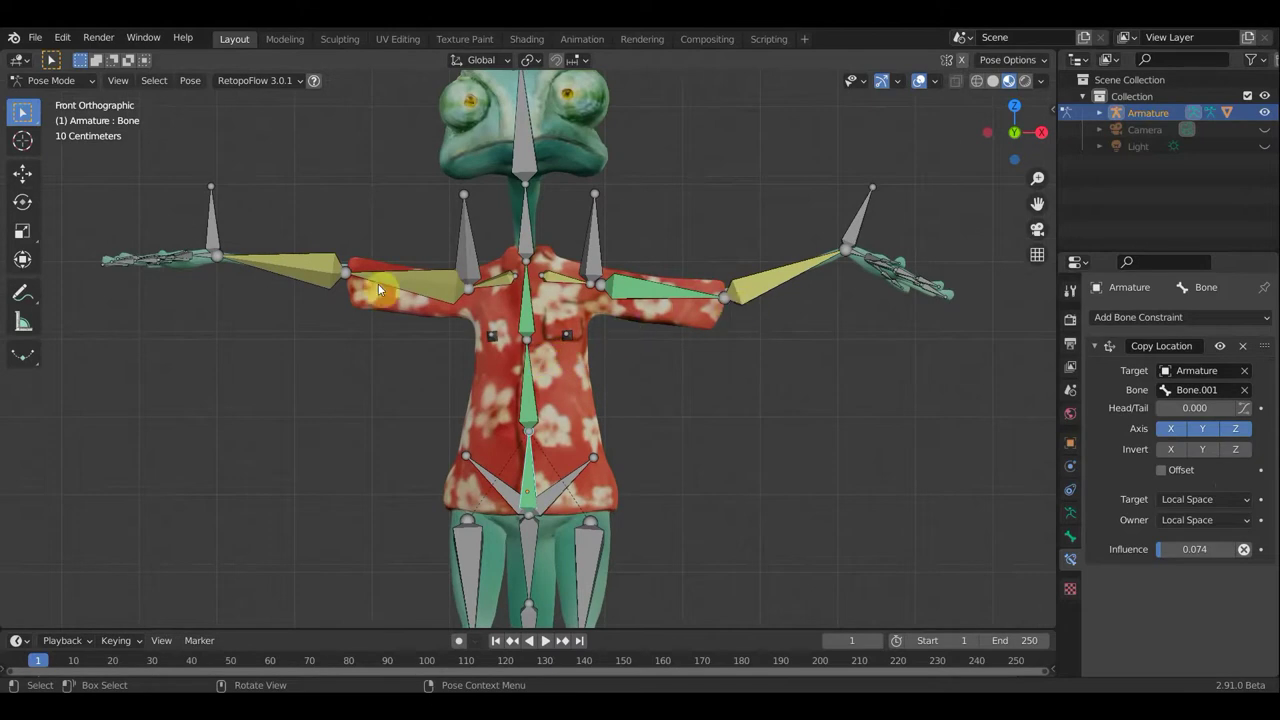
pyautogui.click(413, 283)
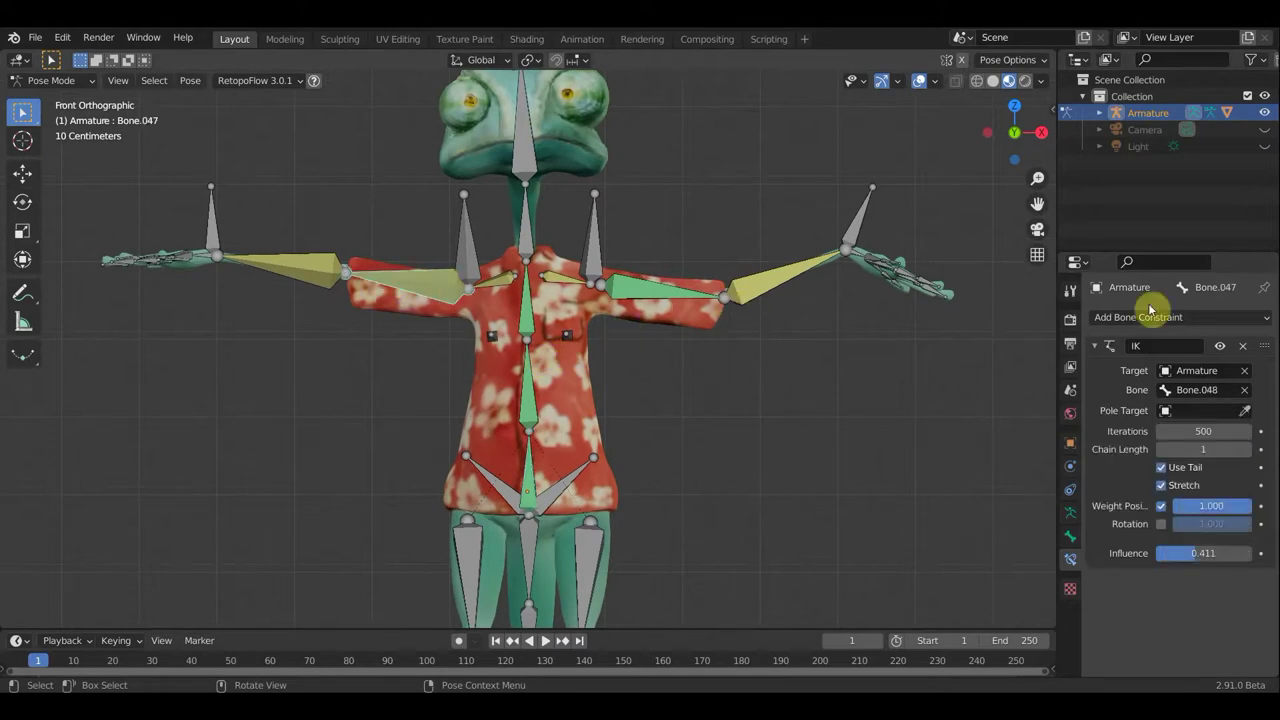
pyautogui.click(1244, 346)
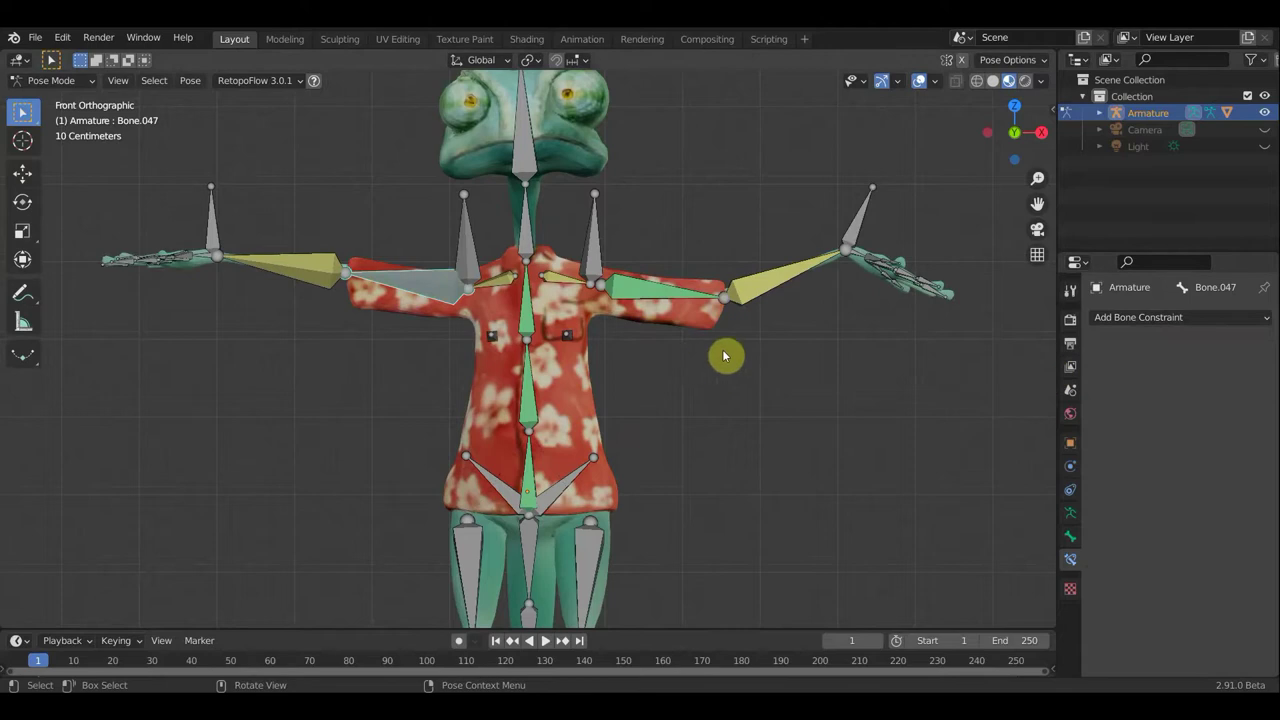
pyautogui.click(660, 303)
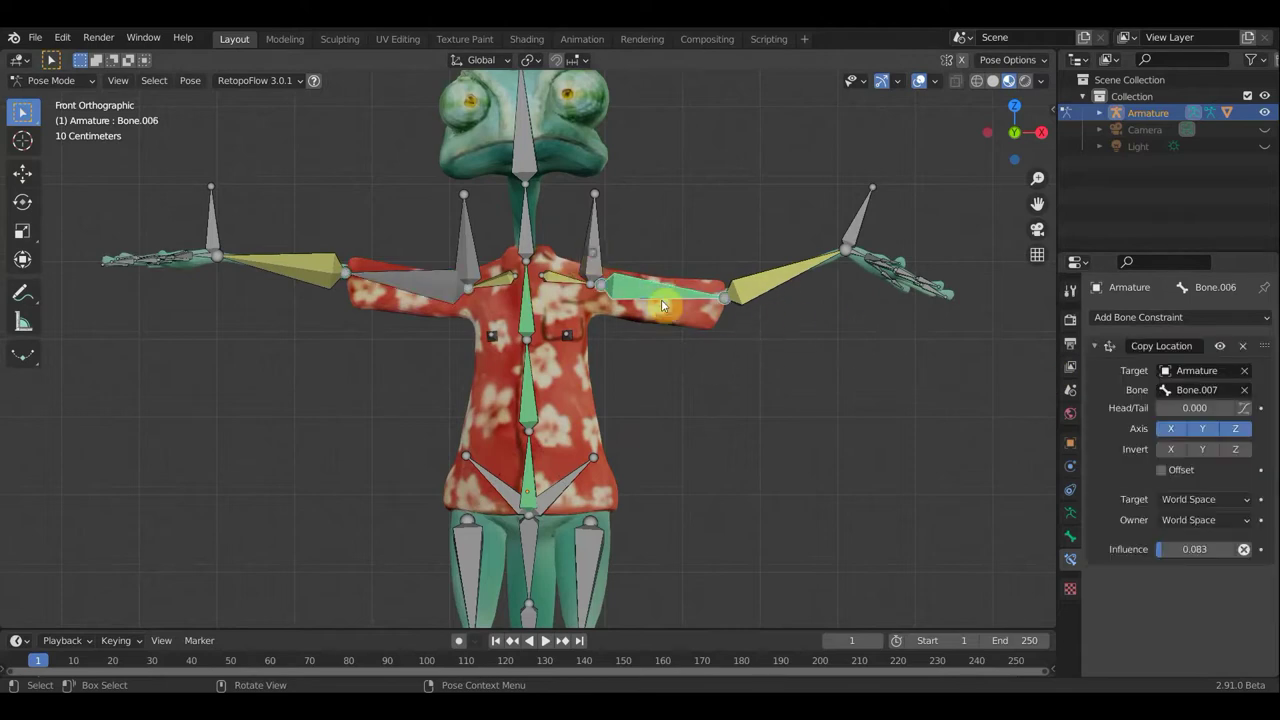
pyautogui.click(655, 292)
# Rotate the chameleon's hand bones into new orientations
pyautogui.moveTo(804, 326)
pyautogui.mouseDown(button='middle')
pyautogui.moveTo(651, 337)
pyautogui.moveTo(611, 234)
pyautogui.moveTo(664, 249)
pyautogui.moveTo(652, 251)
pyautogui.mouseUp(button='middle')
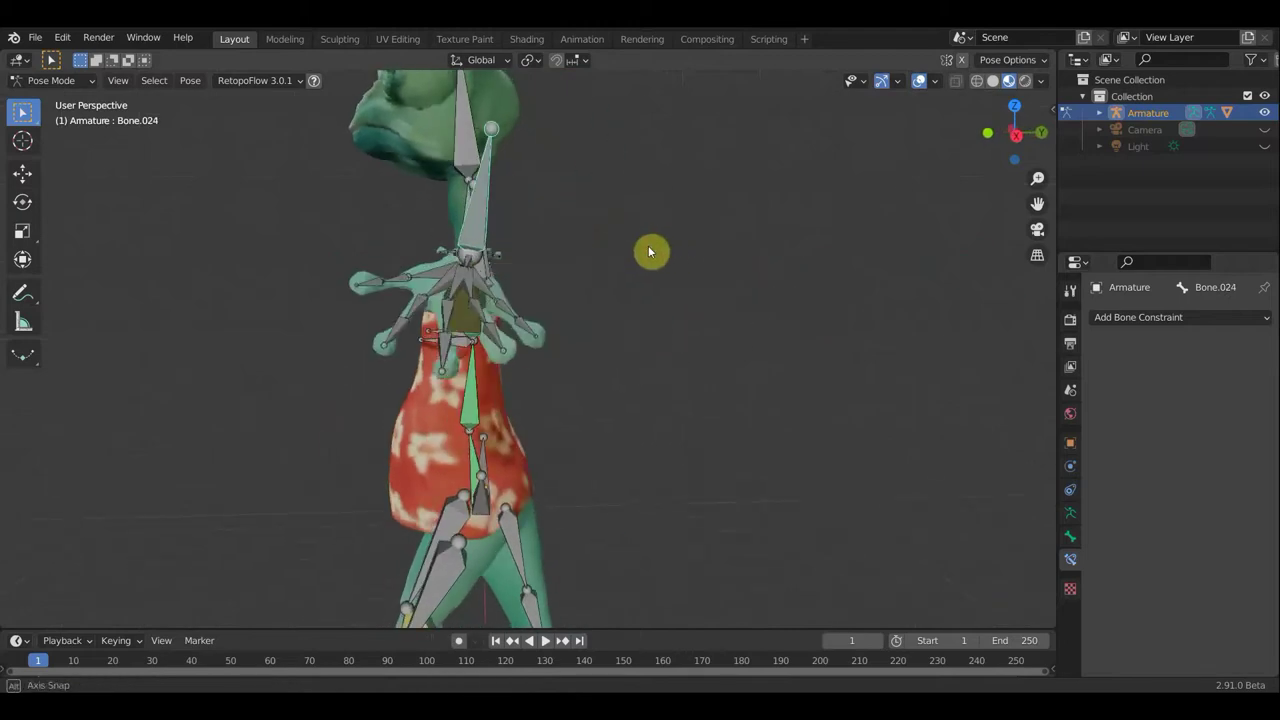
pyautogui.press('r')
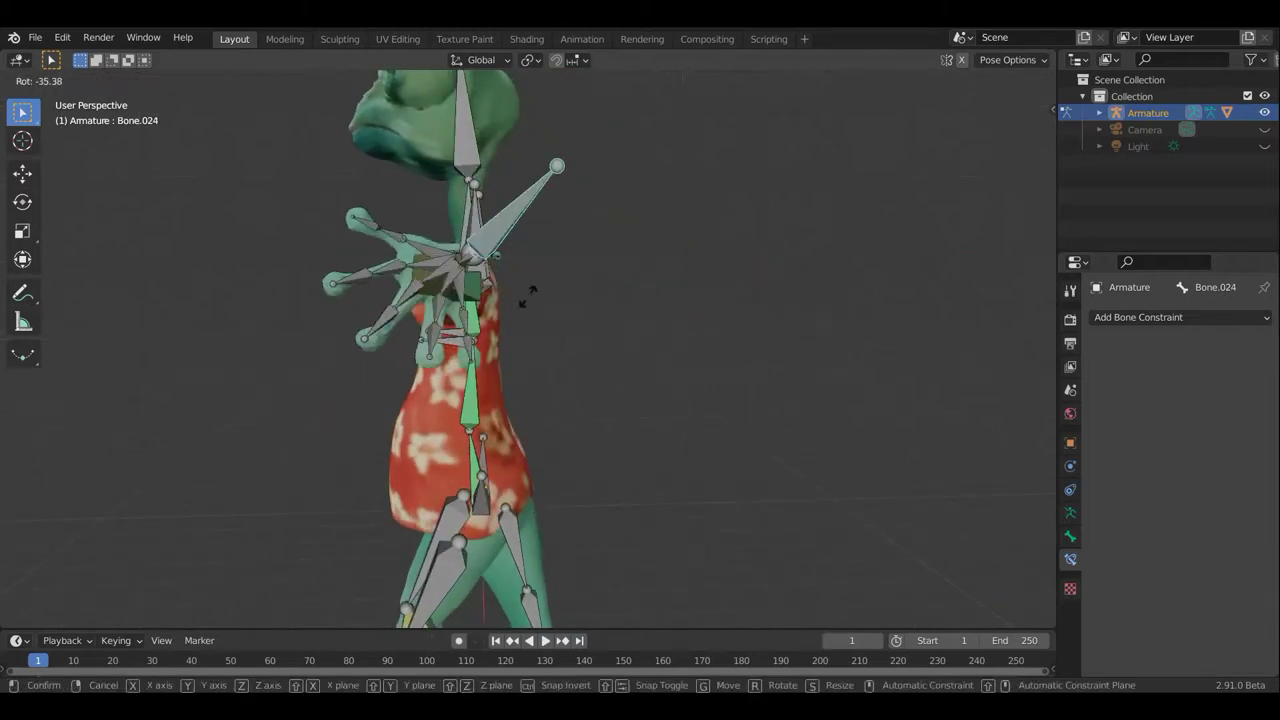
pyautogui.click(514, 303)
pyautogui.moveTo(514, 305)
pyautogui.mouseDown(button='middle')
pyautogui.moveTo(646, 318)
pyautogui.moveTo(619, 321)
pyautogui.mouseUp(button='middle')
pyautogui.press('r')
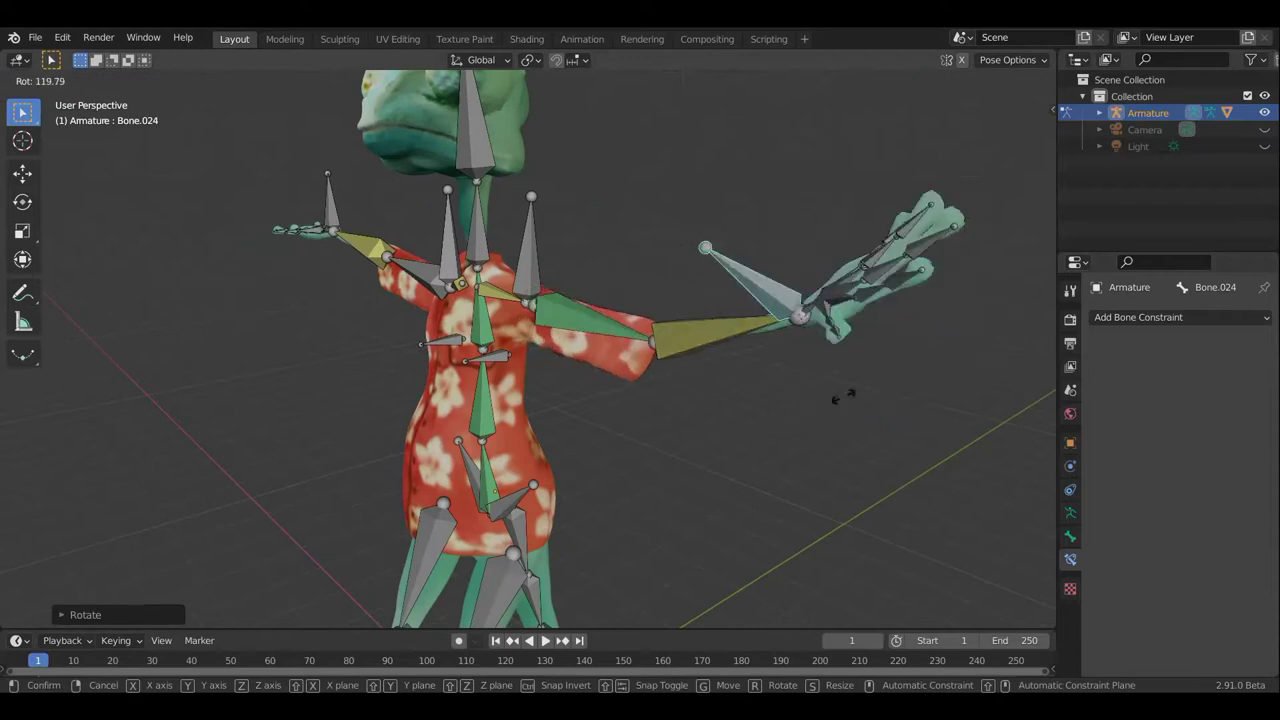
pyautogui.click(792, 418)
# Move the arm controller bone to raise the right hand
pyautogui.moveTo(787, 447); pyautogui.dragTo(849, 431, button='middle')
pyautogui.scroll(-3, 849, 431)
pyautogui.press('g')
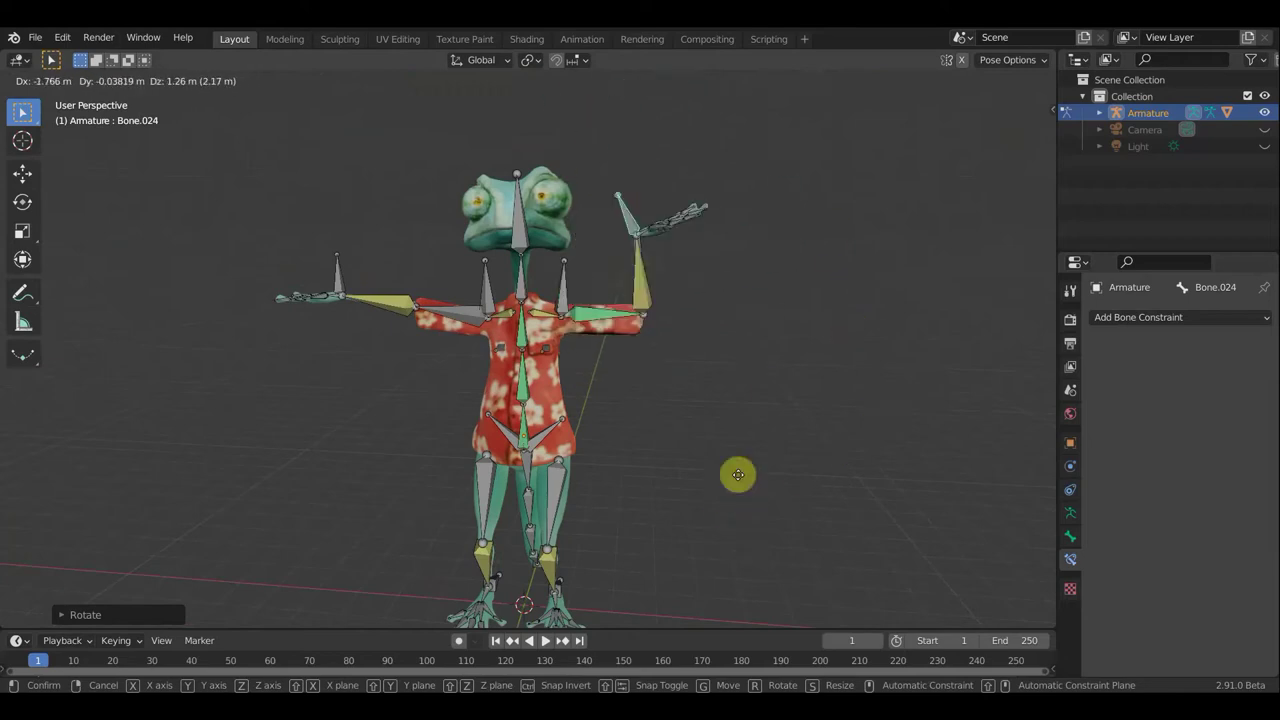
pyautogui.click(810, 484)
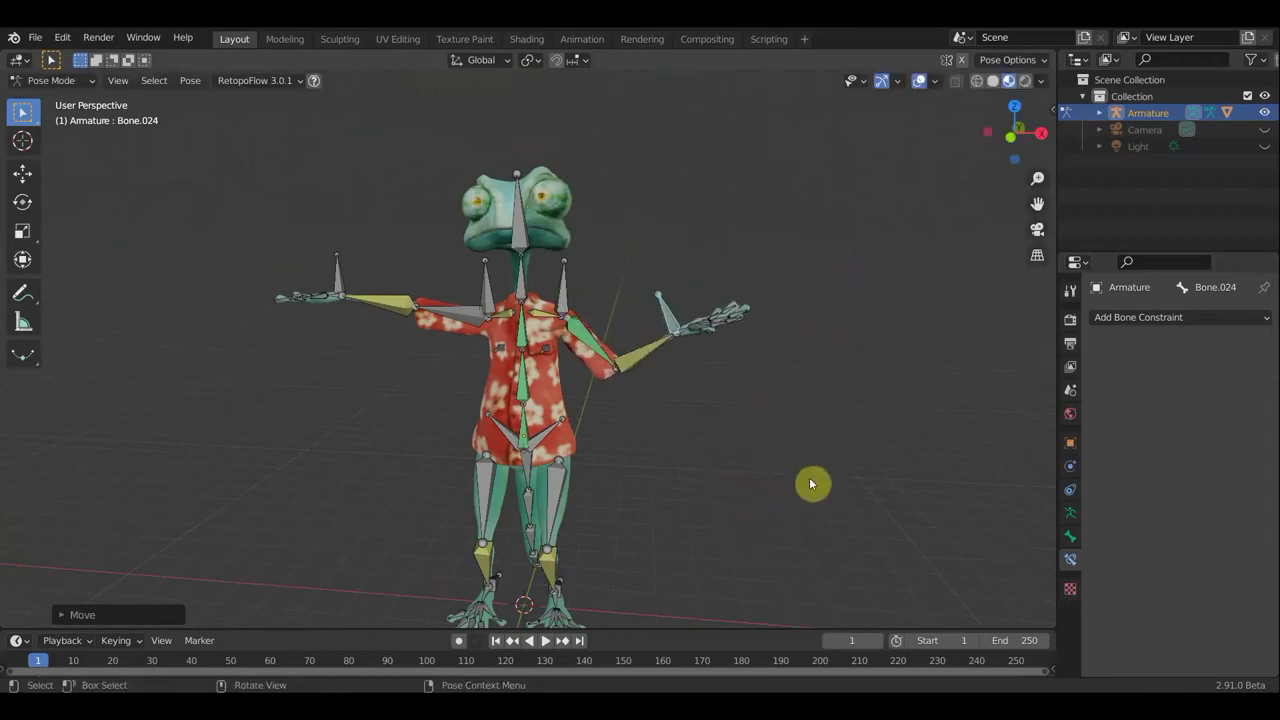
pyautogui.press('KP_1')
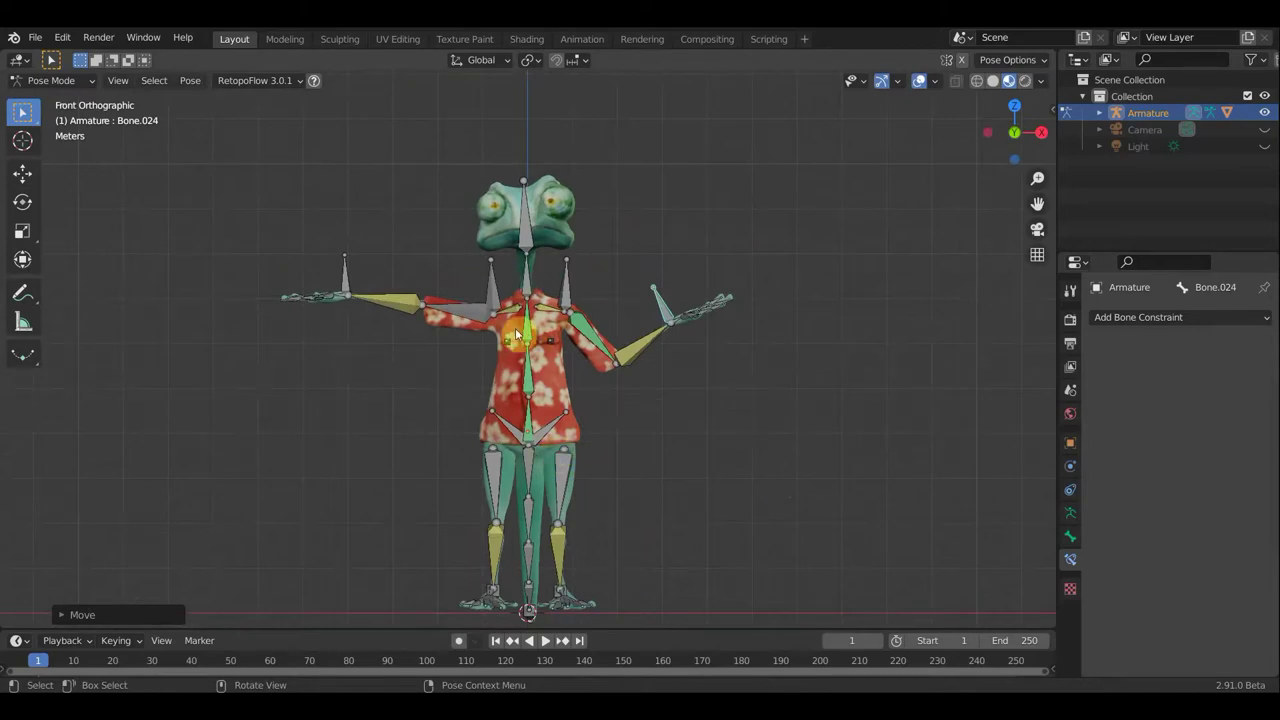
# Move shoulder bones Bone.082 and Bone.083 to bend the upper body sideways
pyautogui.moveTo(410, 354); pyautogui.dragTo(496, 291, button='middle')
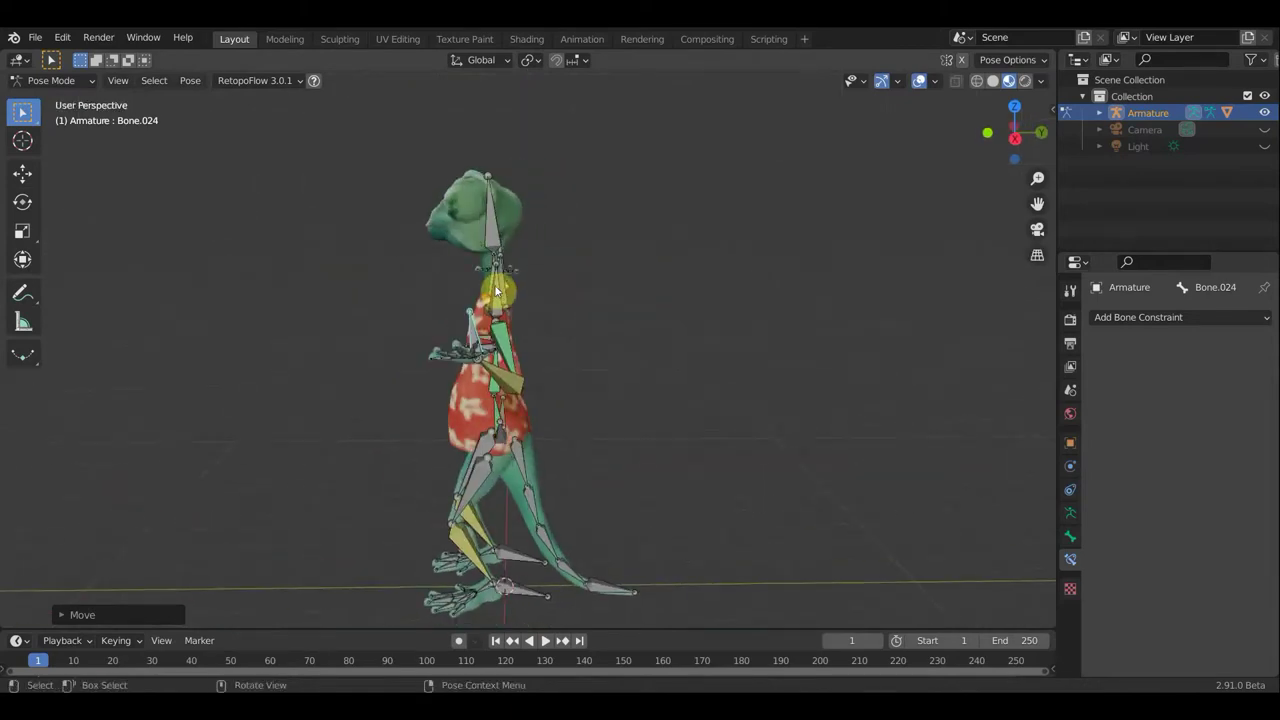
pyautogui.click(496, 291)
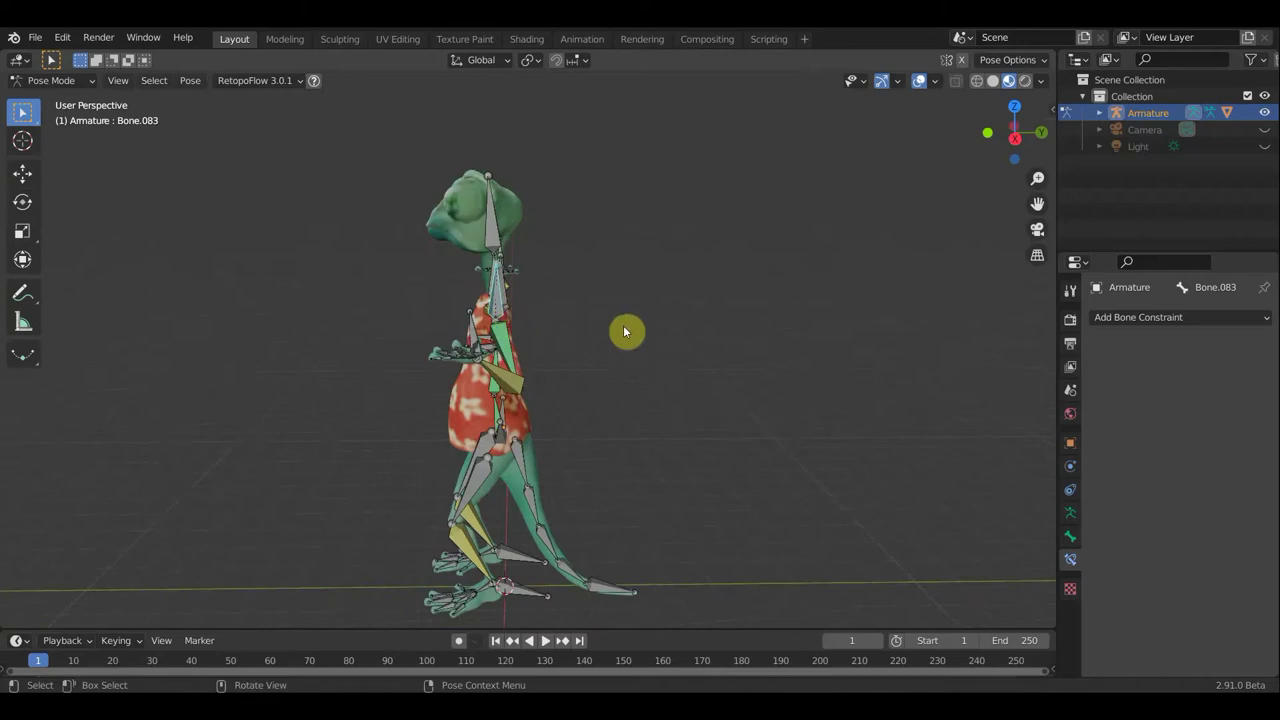
pyautogui.moveTo(563, 314); pyautogui.dragTo(457, 289, button='middle')
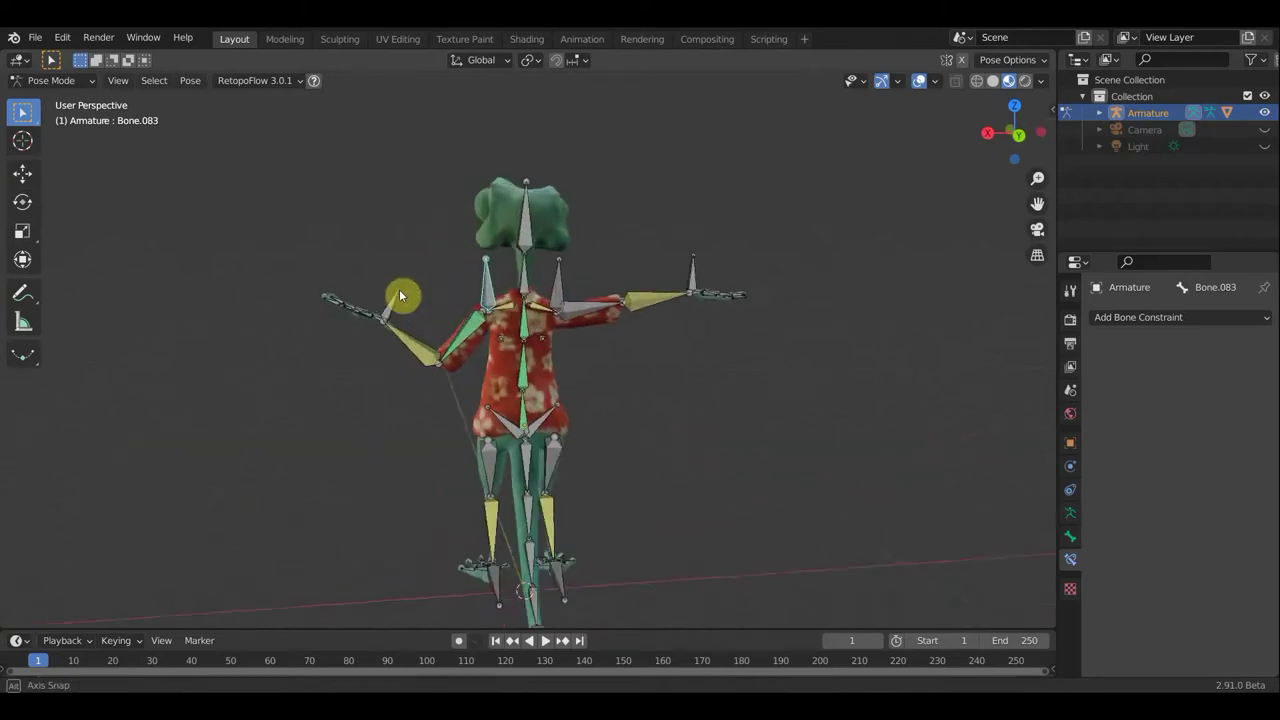
pyautogui.click(565, 293)
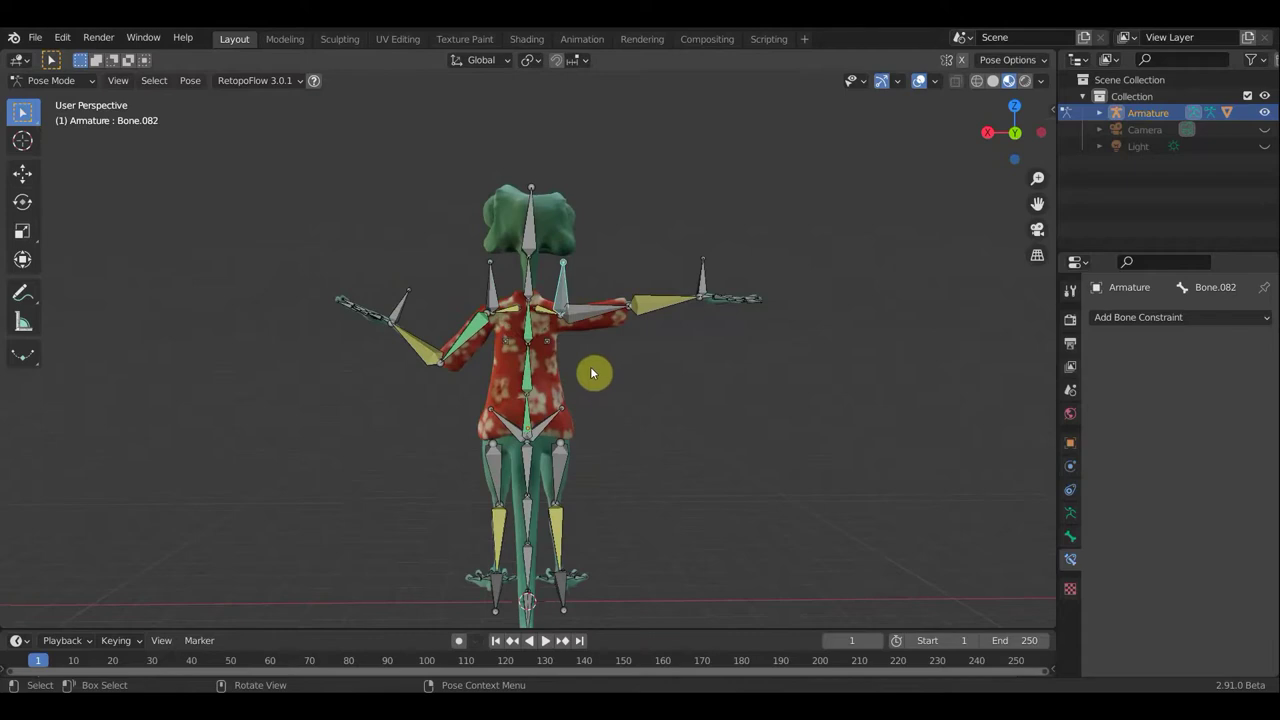
pyautogui.press('g')
pyautogui.click(524, 293)
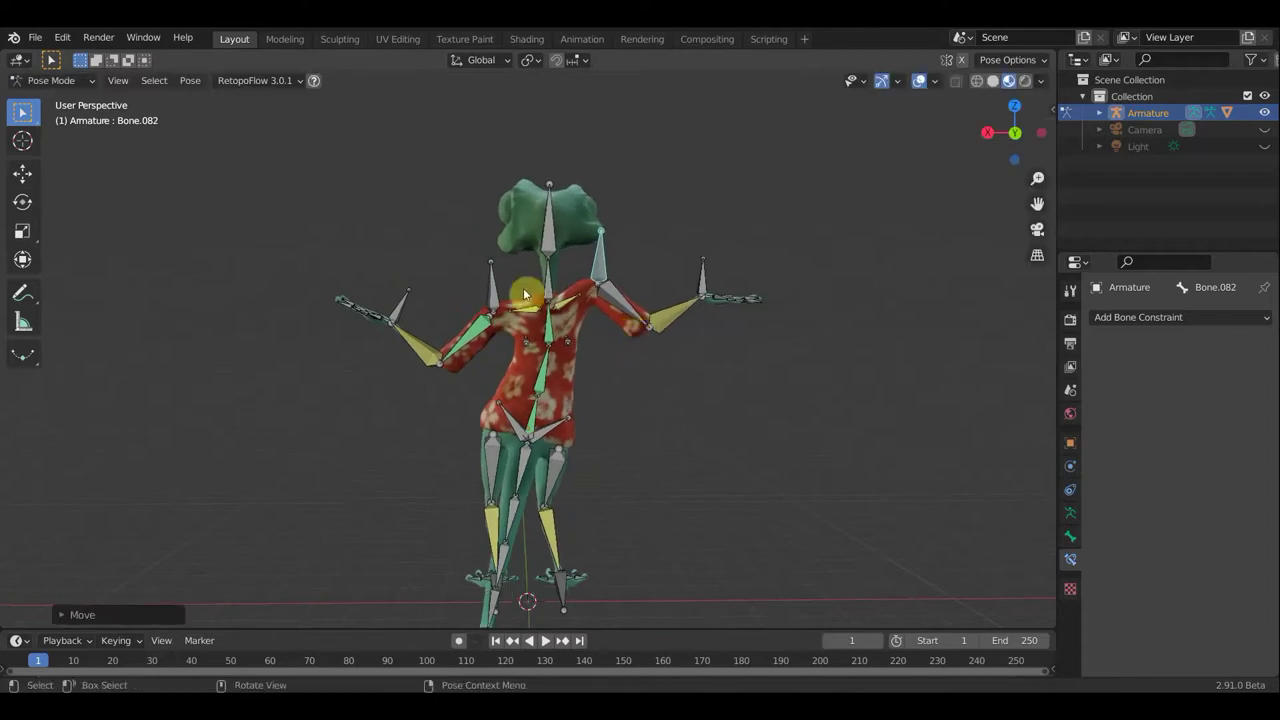
pyautogui.click(491, 280)
pyautogui.press('g')
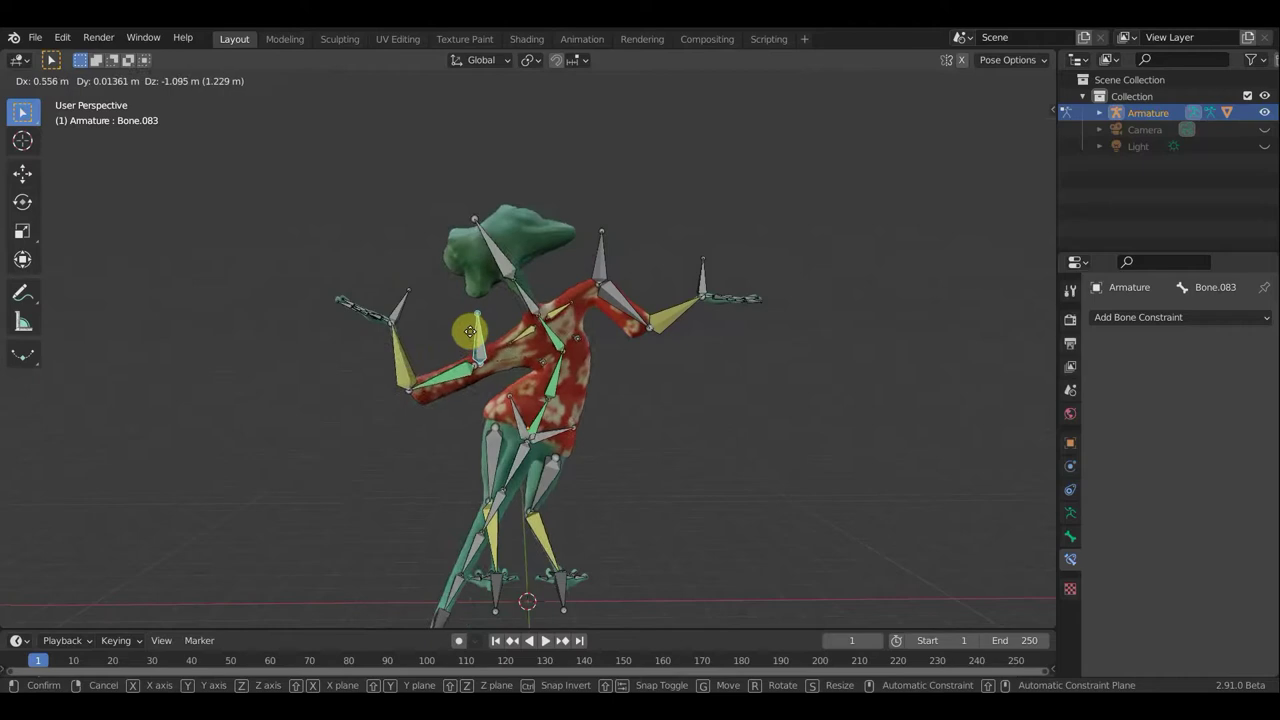
pyautogui.click(492, 296)
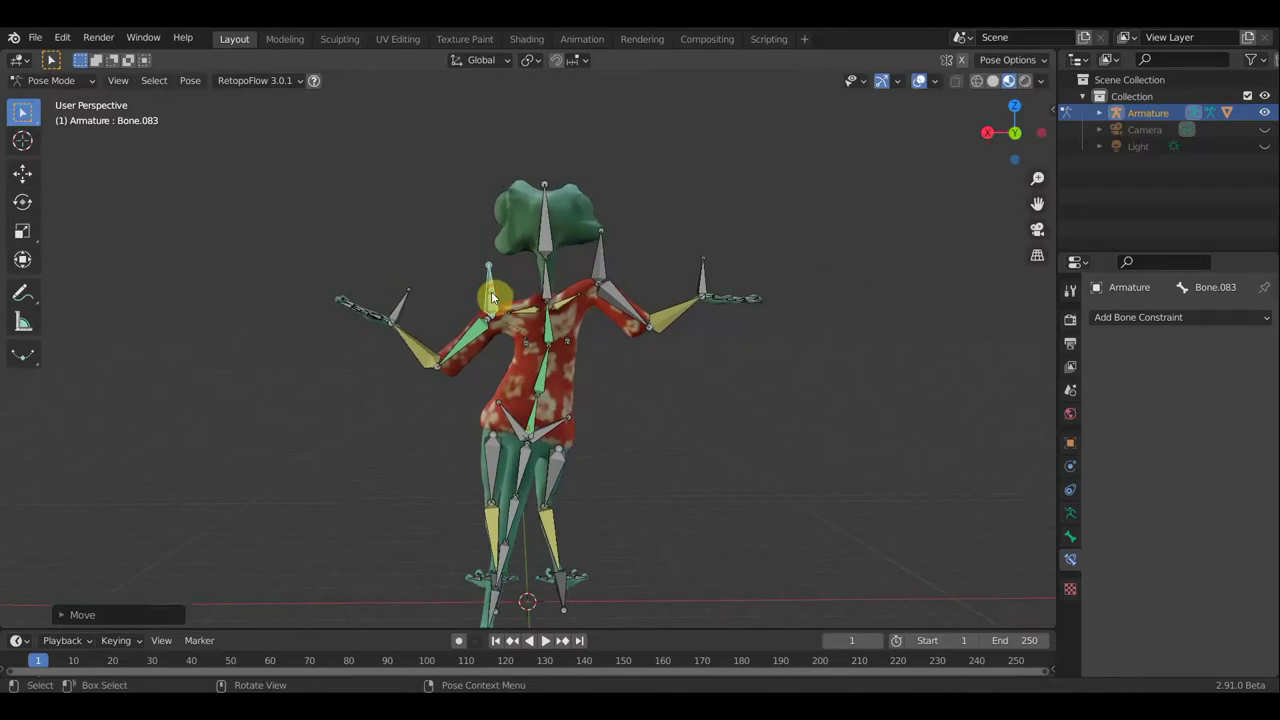
# Check the pose from front and right side views, then select Bone.044
pyautogui.press('KP_1')
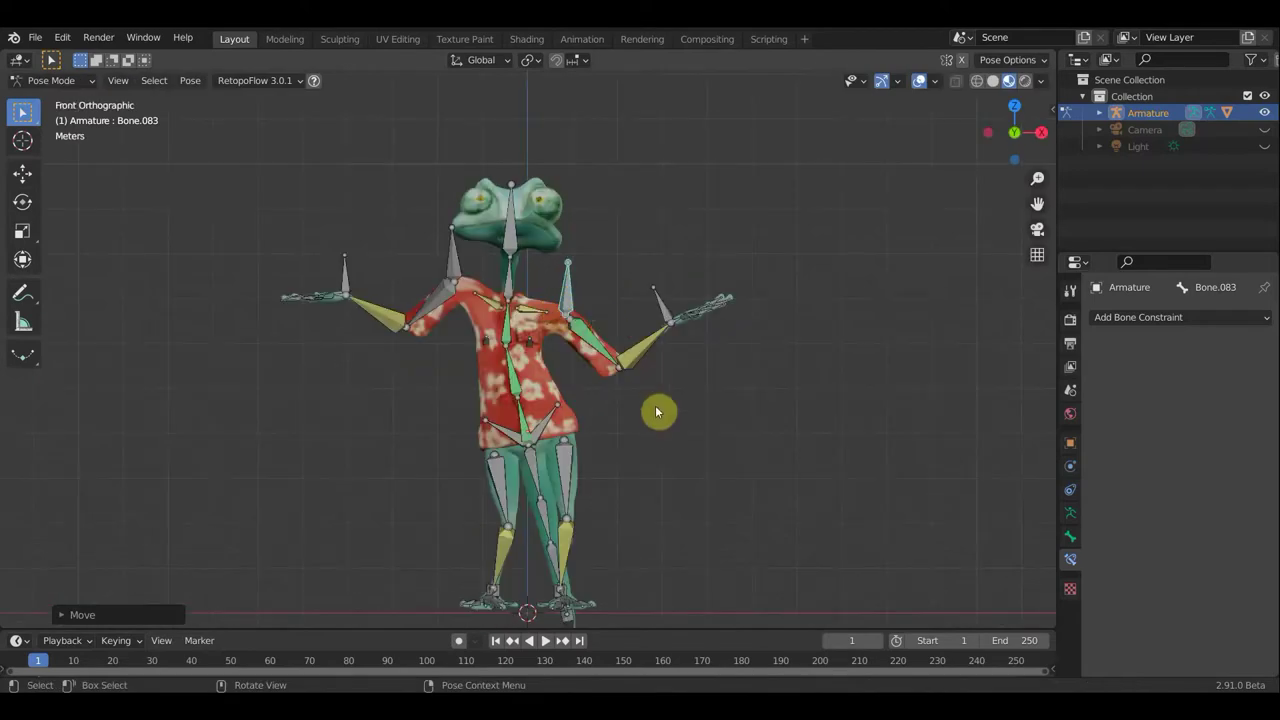
pyautogui.click(526, 382)
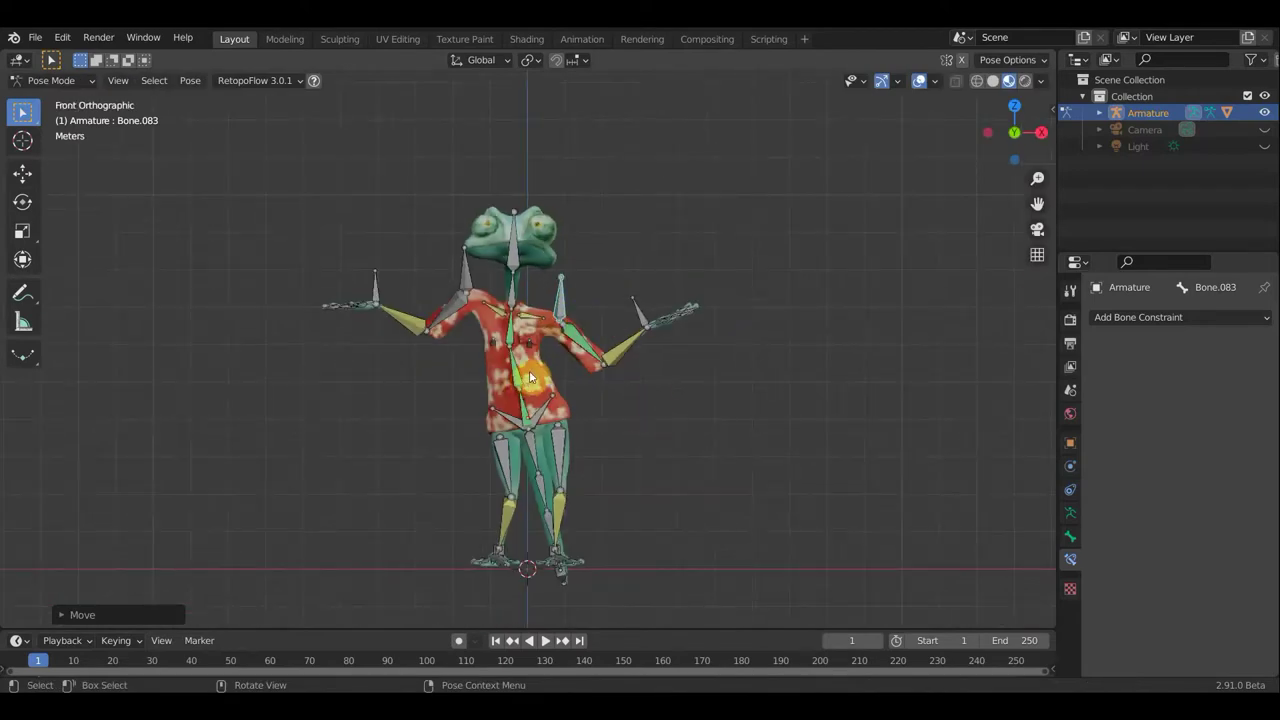
pyautogui.scroll(1, 529, 370)
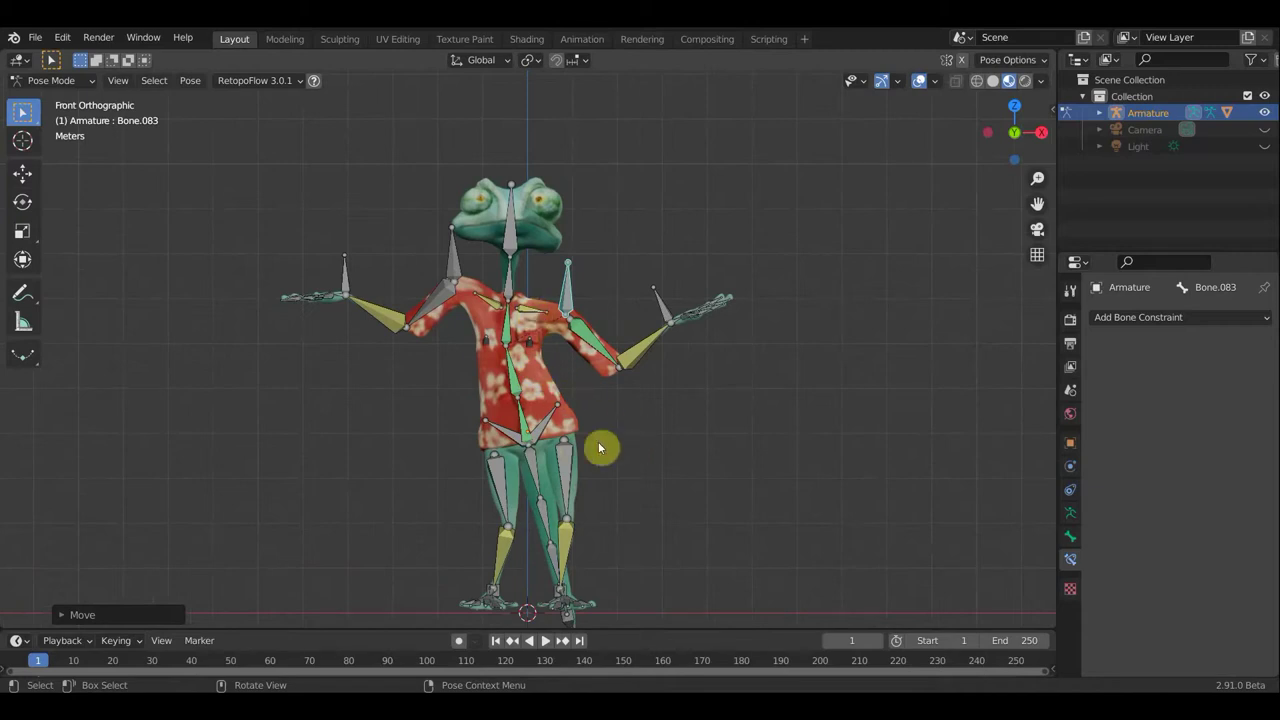
pyautogui.moveTo(538, 505)
pyautogui.mouseDown(button='middle')
pyautogui.moveTo(392, 507)
pyautogui.moveTo(740, 483)
pyautogui.moveTo(374, 503)
pyautogui.mouseUp(button='middle')
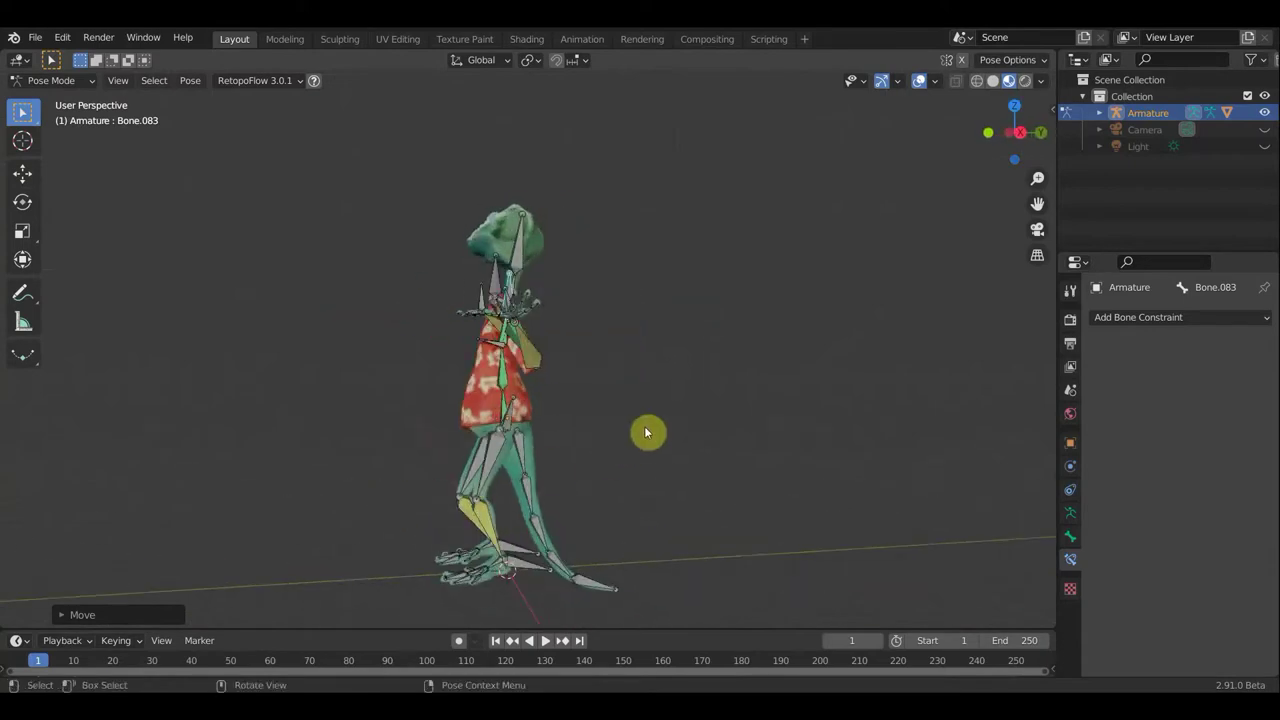
pyautogui.press('KP_3')
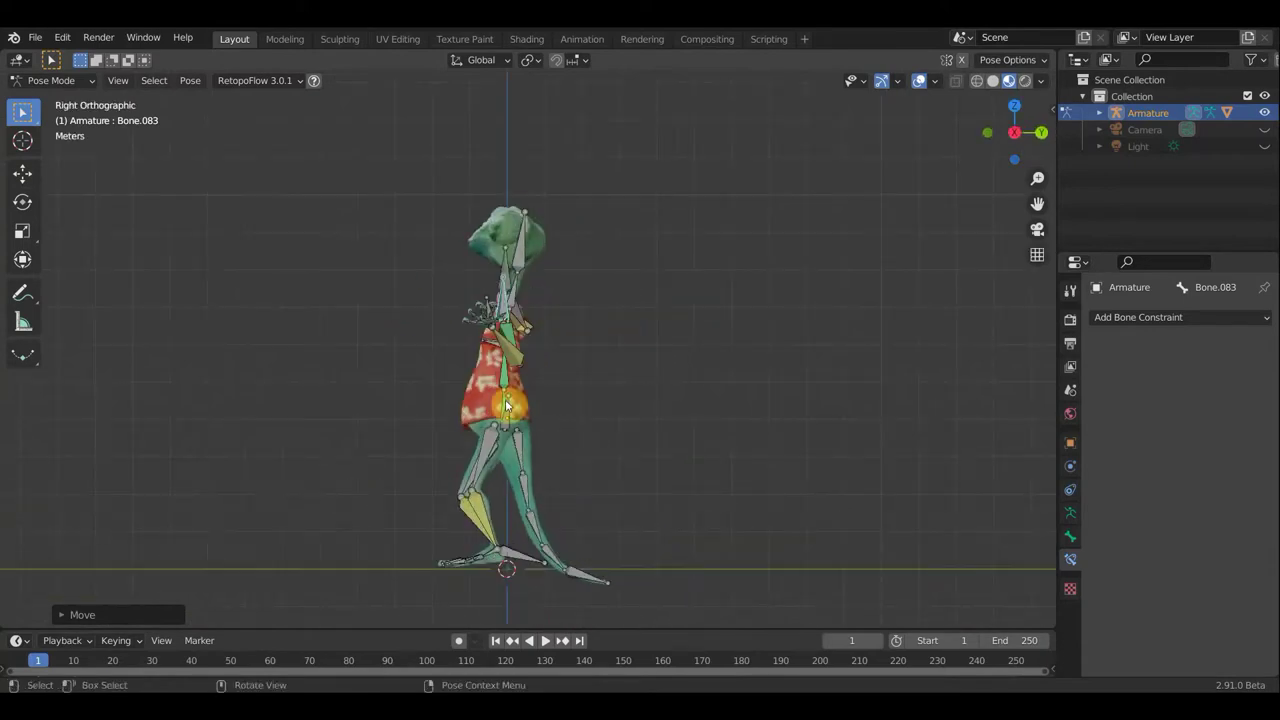
pyautogui.click(512, 408)
pyautogui.moveTo(512, 408)
pyautogui.mouseDown(button='middle')
pyautogui.moveTo(543, 417)
pyautogui.moveTo(493, 405)
pyautogui.mouseUp(button='middle')
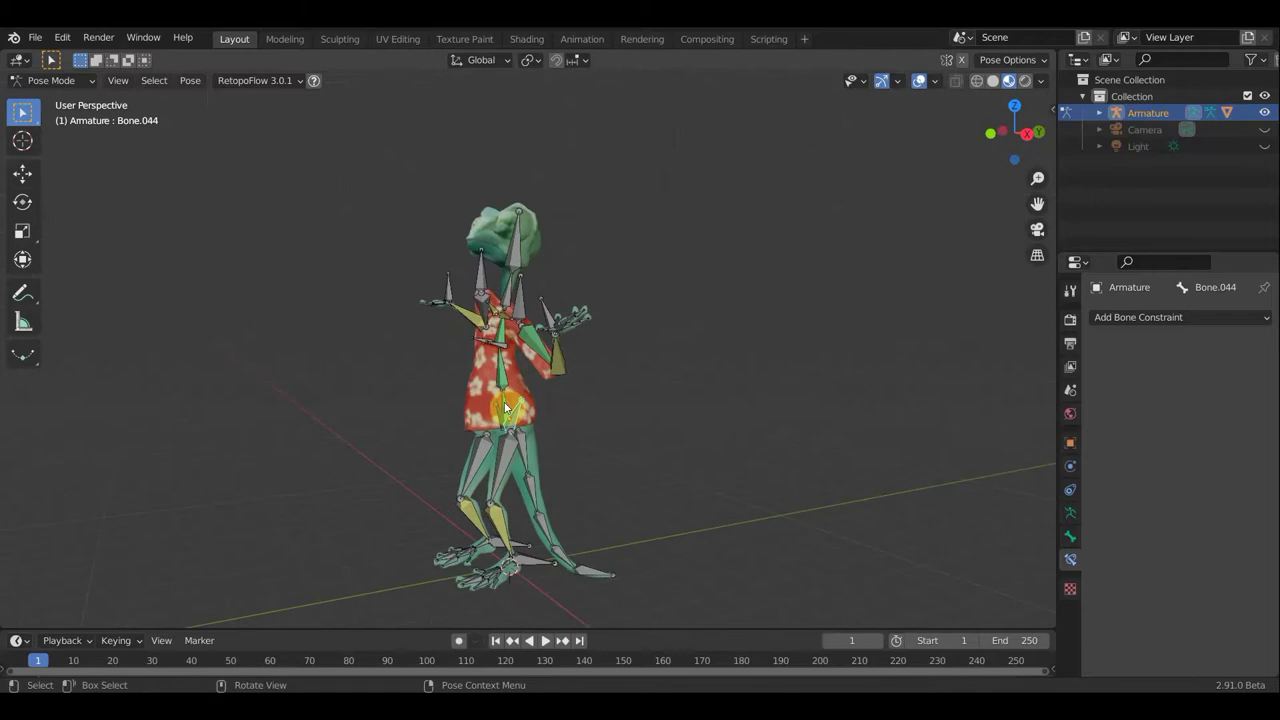
# Move and rotate the hip bone Bone.065 to shift and tilt the chameleon's body
pyautogui.click(507, 407)
pyautogui.moveTo(603, 437)
pyautogui.mouseDown(button='middle')
pyautogui.moveTo(740, 437)
pyautogui.moveTo(714, 381)
pyautogui.mouseUp(button='middle')
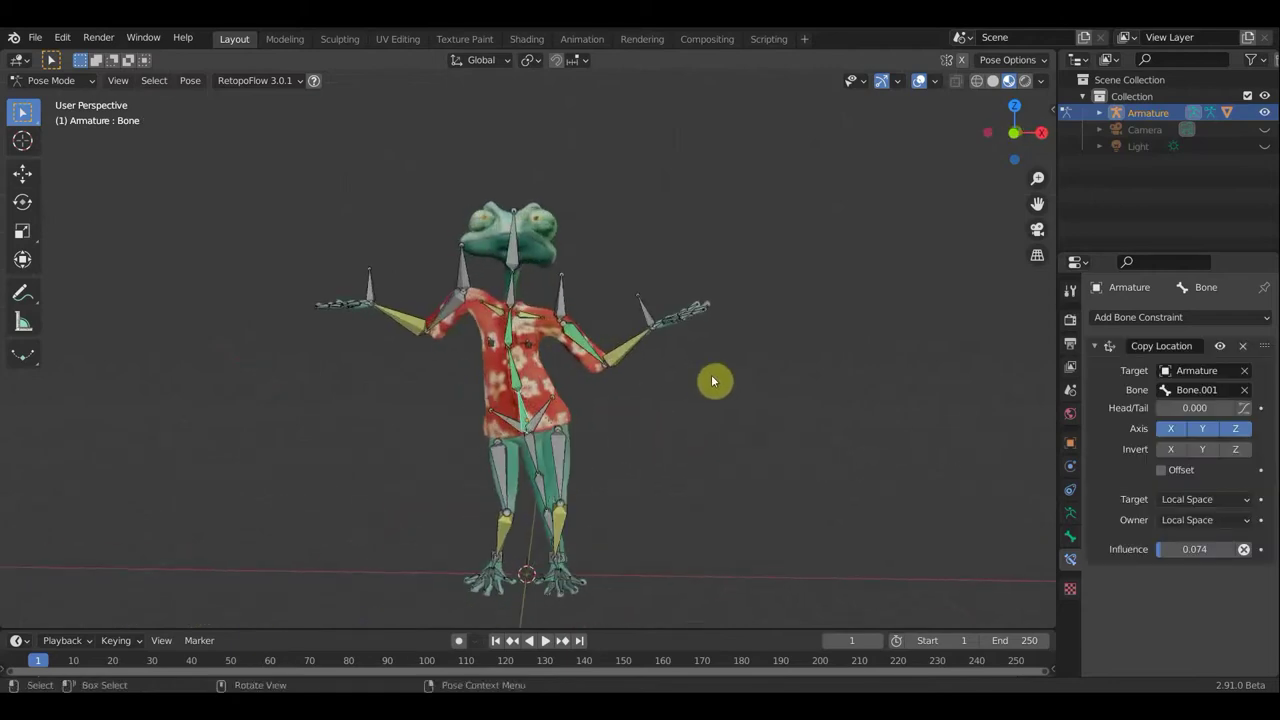
pyautogui.click(378, 291)
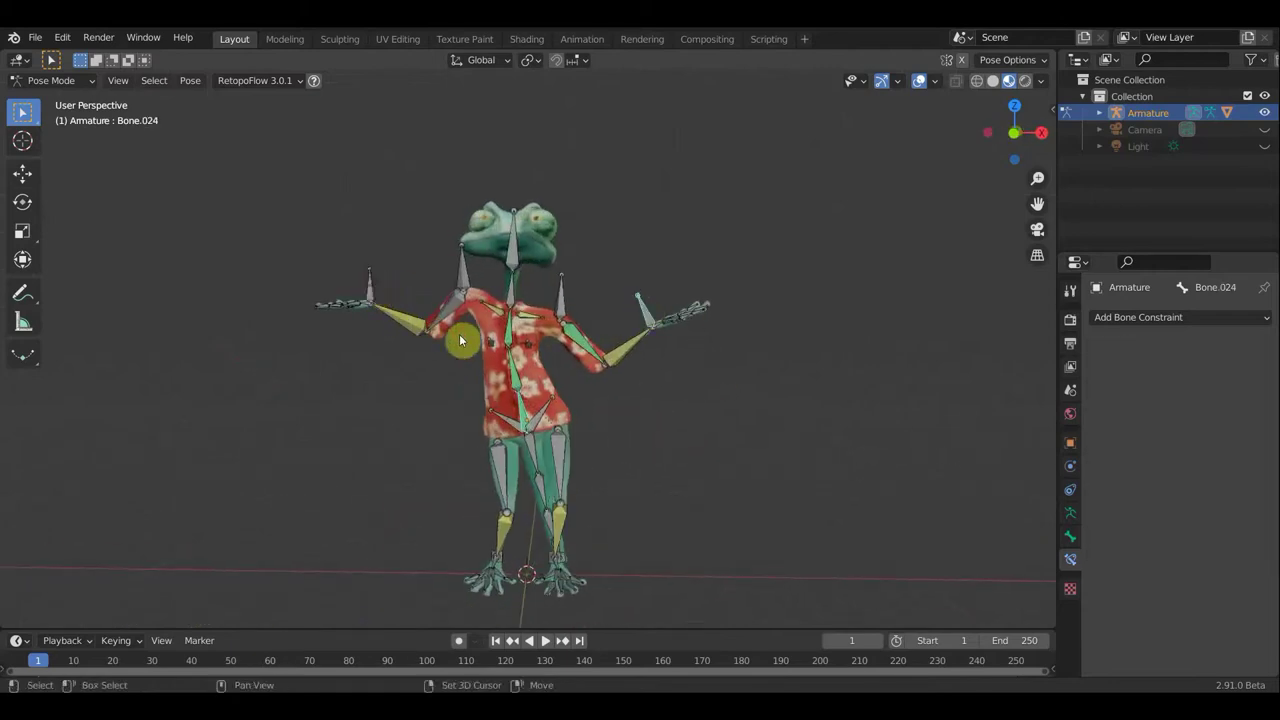
pyautogui.click(529, 413)
pyautogui.press('g')
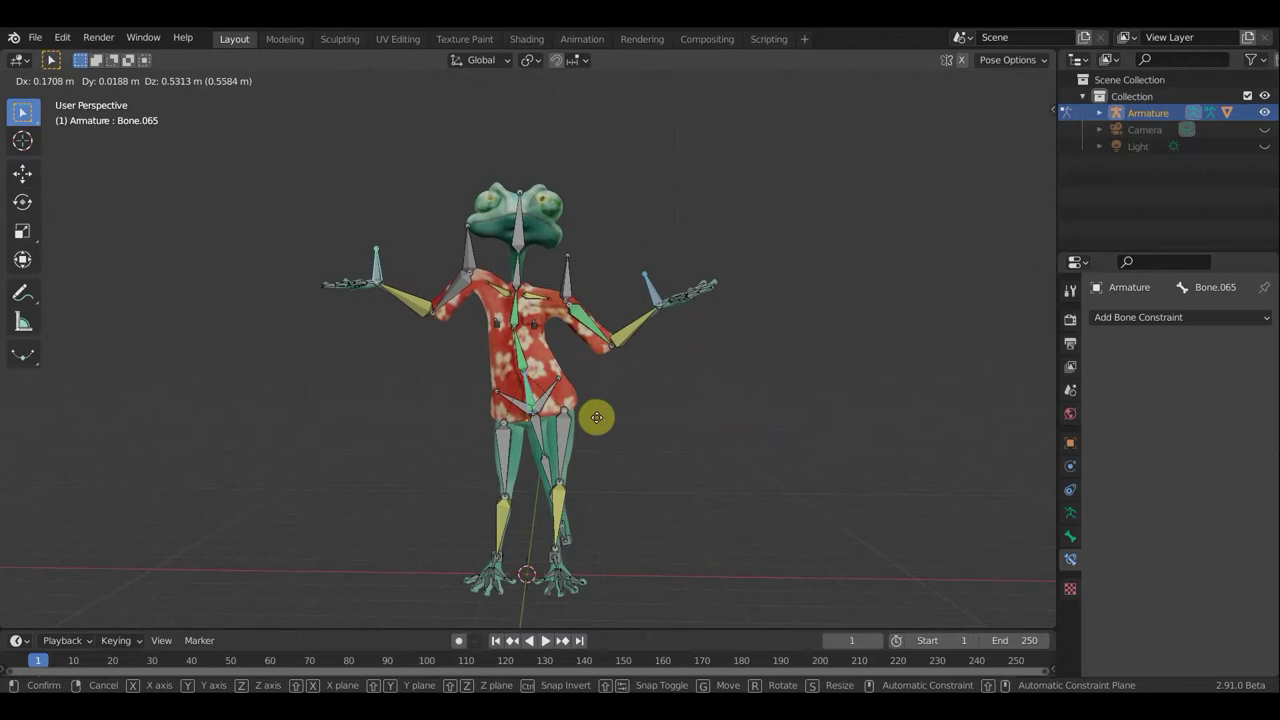
pyautogui.click(596, 417)
pyautogui.press('g')
pyautogui.click(647, 453)
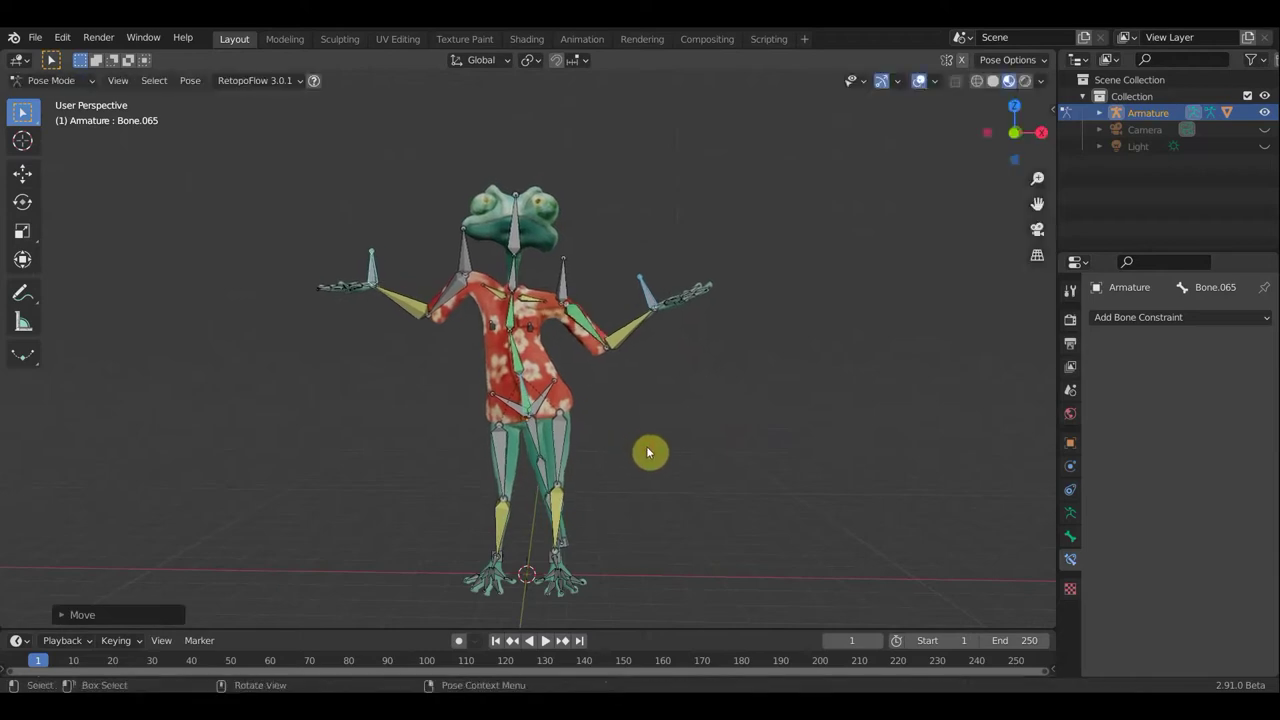
pyautogui.press('r')
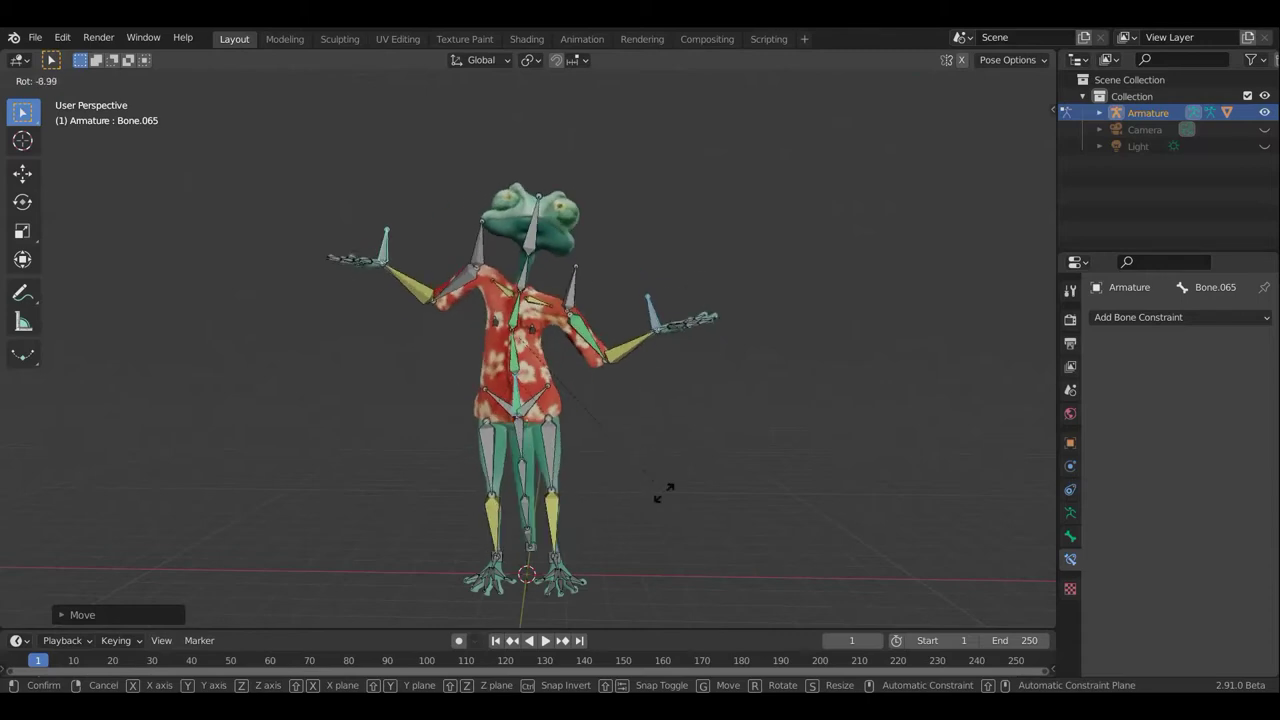
pyautogui.click(734, 402)
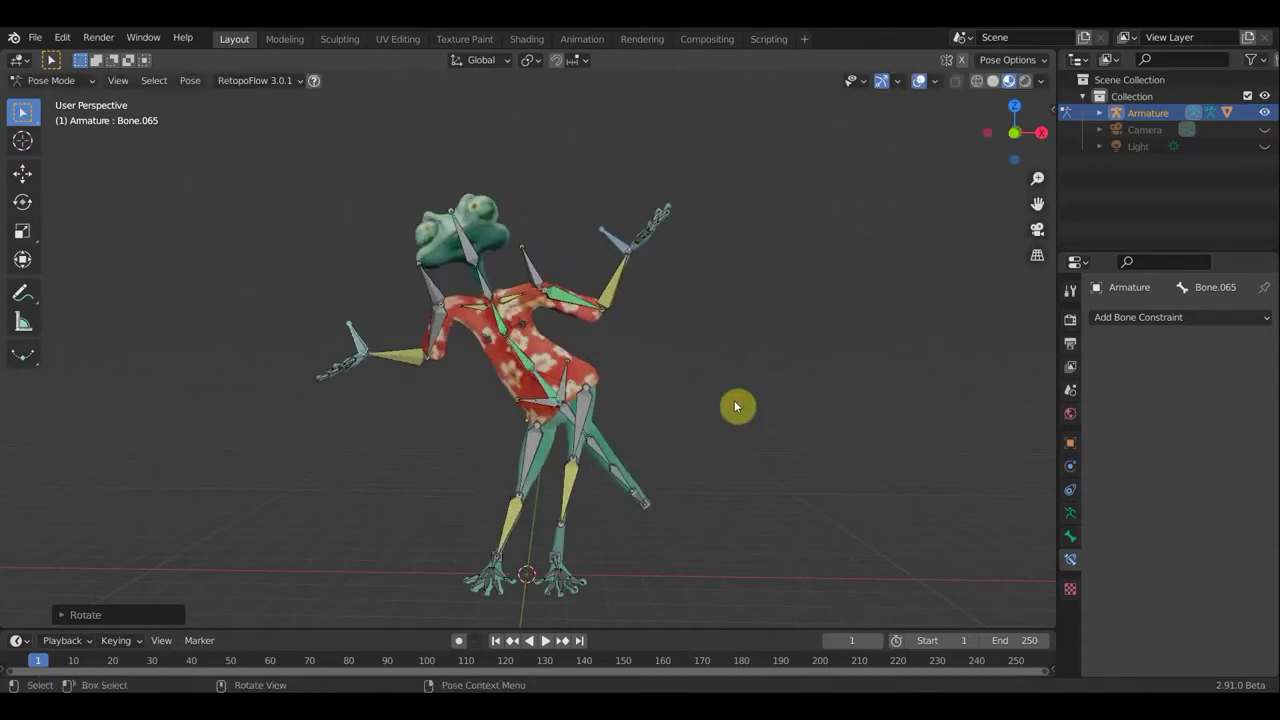
pyautogui.moveTo(637, 417)
pyautogui.mouseDown(button='middle')
pyautogui.moveTo(625, 397)
pyautogui.moveTo(618, 456)
pyautogui.moveTo(655, 432)
pyautogui.mouseUp(button='middle')
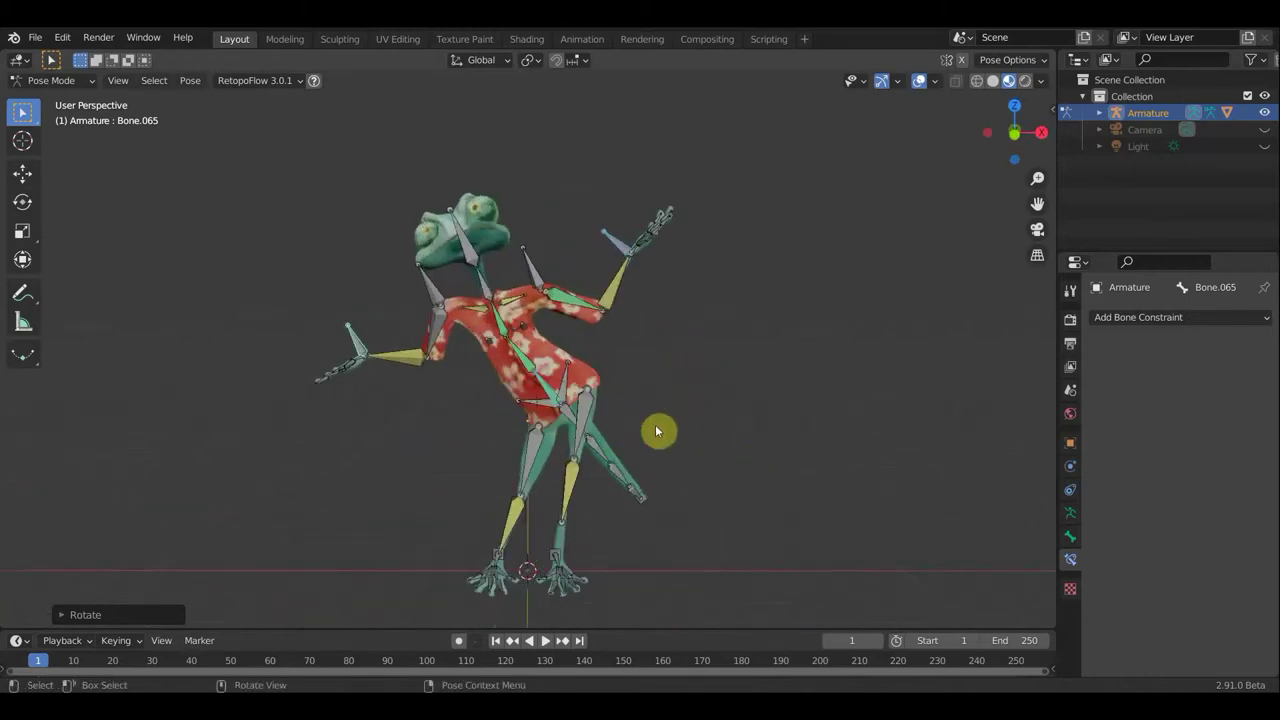
# Clear the pose transforms and undo back until both arms are outstretched in the T-pose
pyautogui.hotkey('alt', 'r')
pyautogui.hotkey('alt', 'g')
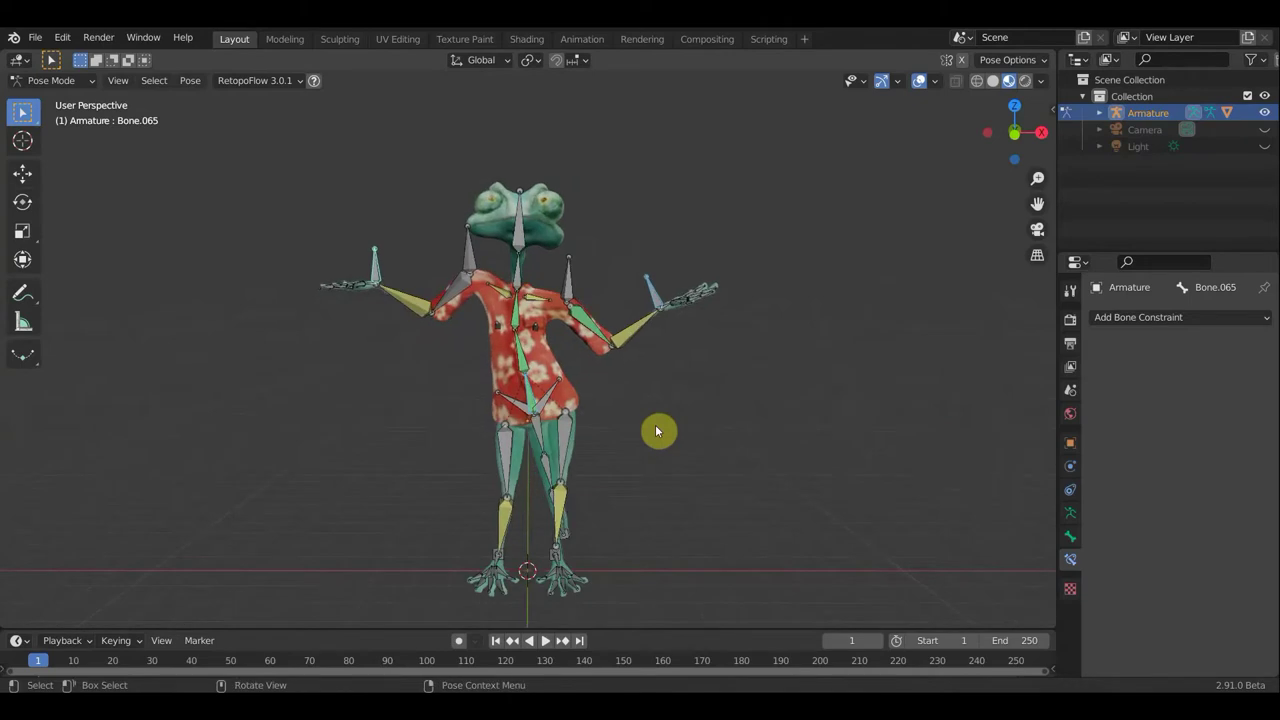
pyautogui.hotkey('alt', 's')
pyautogui.hotkey('ctrl', 'z')
pyautogui.hotkey('ctrl', 'z')
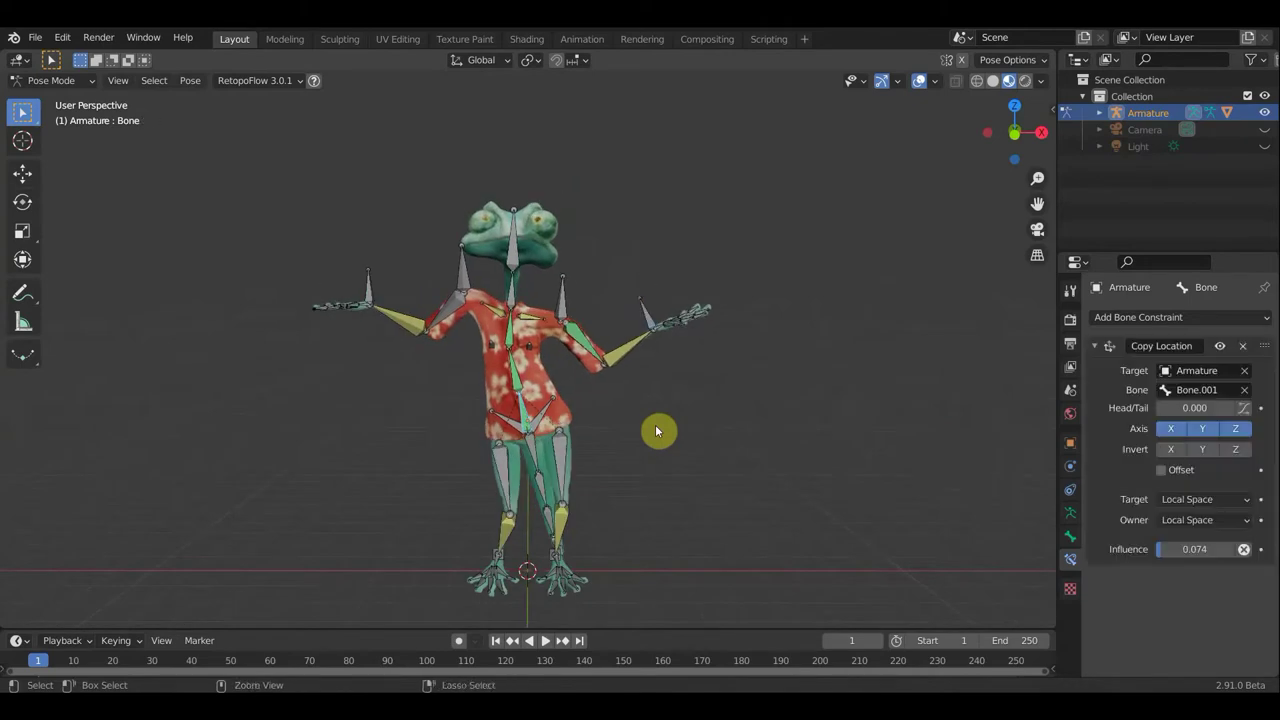
pyautogui.hotkey('ctrl', 'z')
pyautogui.hotkey('ctrl', 'z')
pyautogui.hotkey('ctrl', 'z')
pyautogui.hotkey('ctrl', 'z')
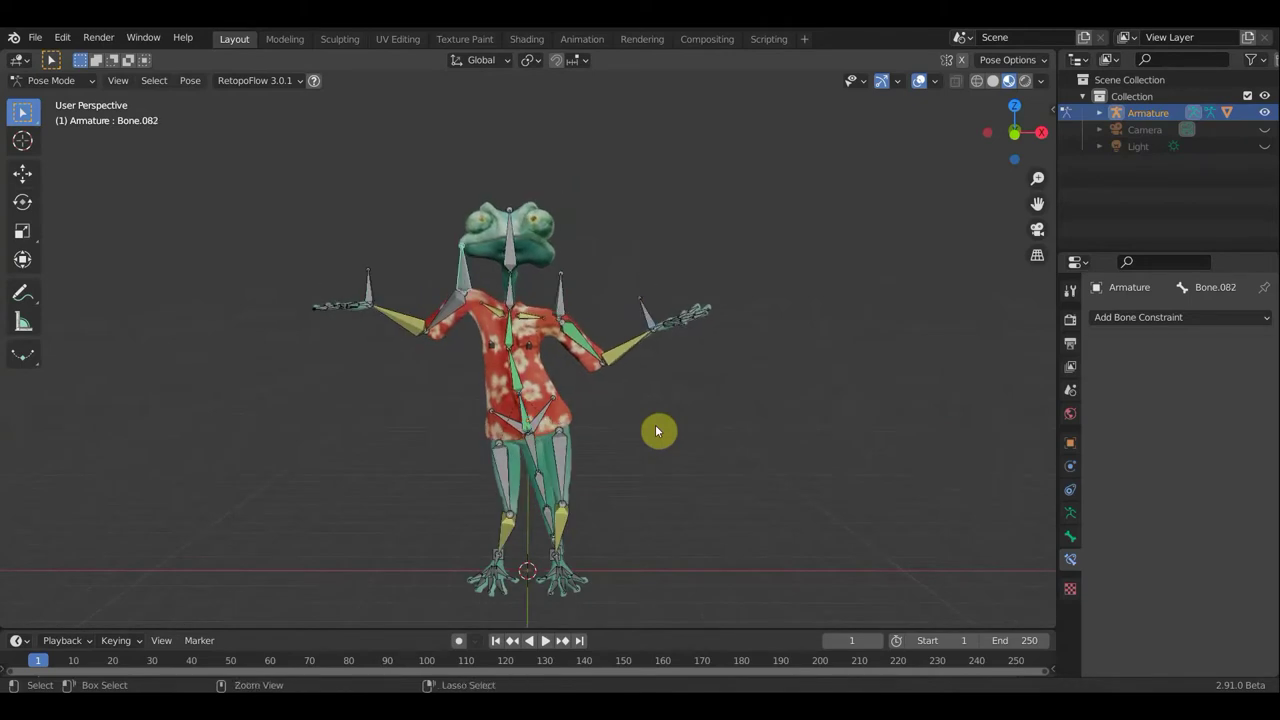
pyautogui.hotkey('ctrl', 'z')
pyautogui.hotkey('ctrl', 'z')
pyautogui.hotkey('ctrl', 'z')
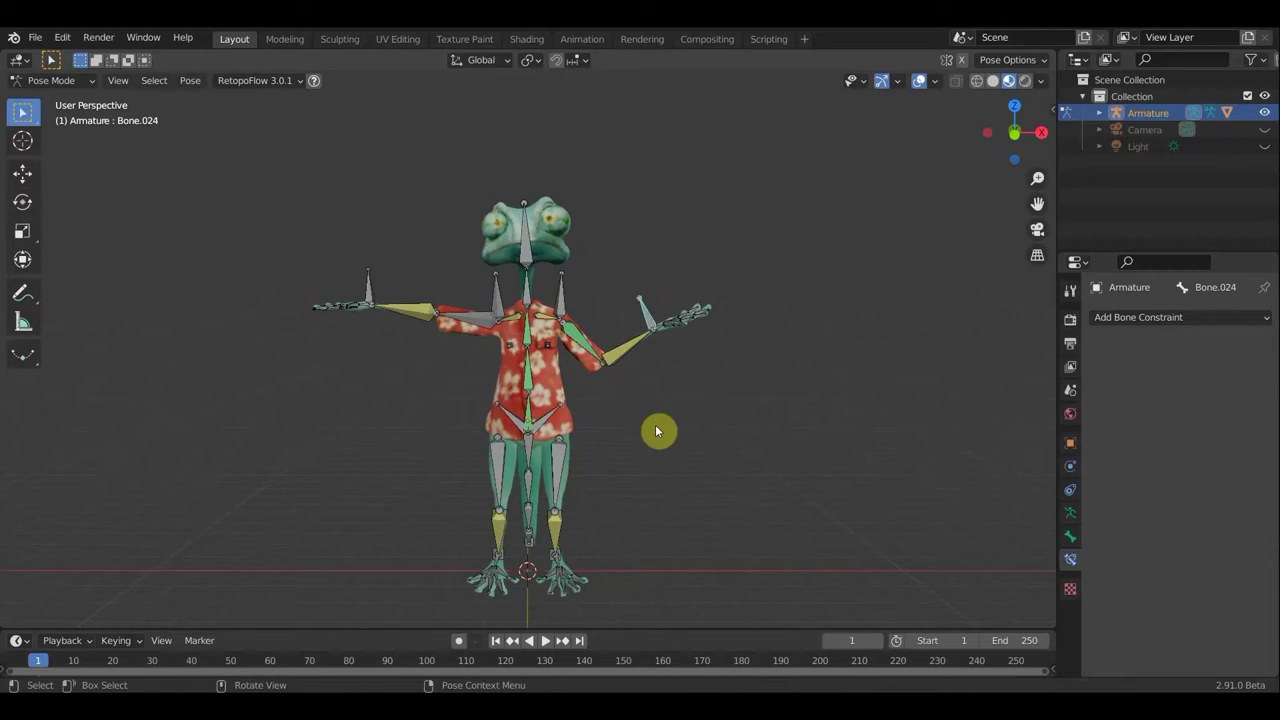
pyautogui.hotkey('ctrl', 'z')
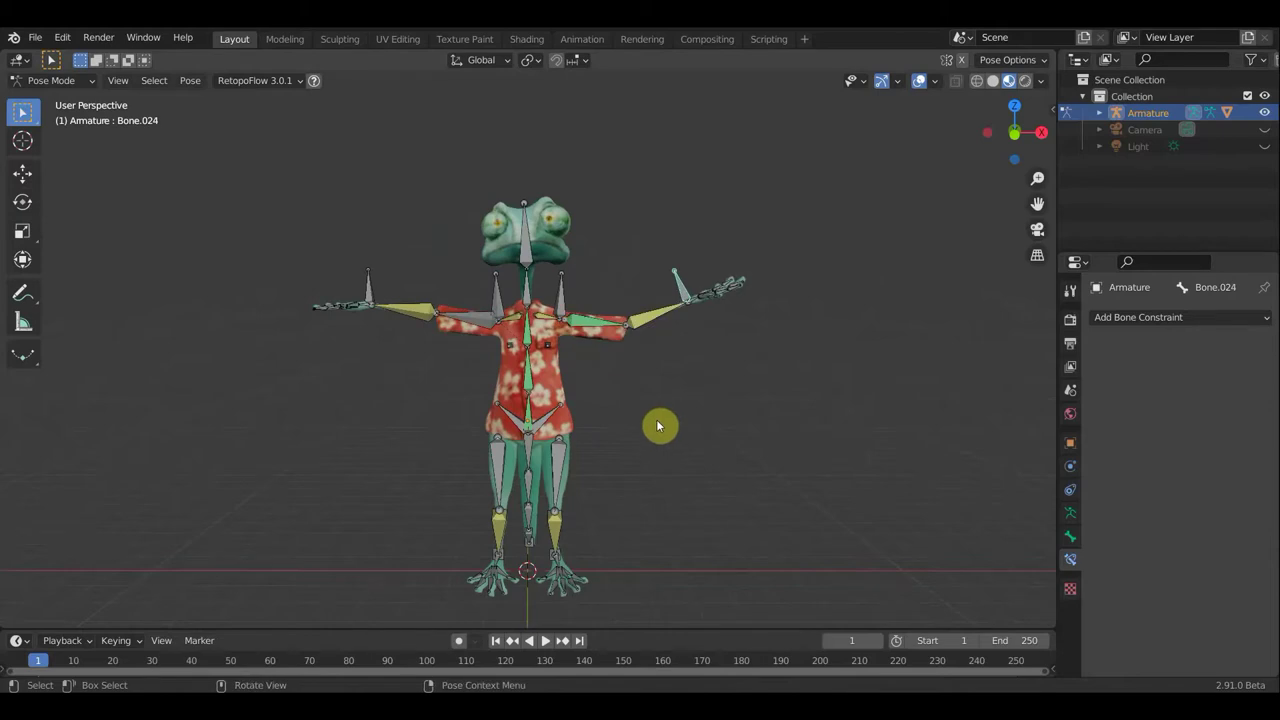
pyautogui.hotkey('ctrl', 'z')
pyautogui.hotkey('ctrl', 'shift', 'z')
# Move the foot bone from a side view to test the leg bend, then bring up the interaction-mode list for Edit Mode
pyautogui.scroll(2, 707, 464)
pyautogui.moveTo(694, 400); pyautogui.dragTo(463, 429, button='middle')
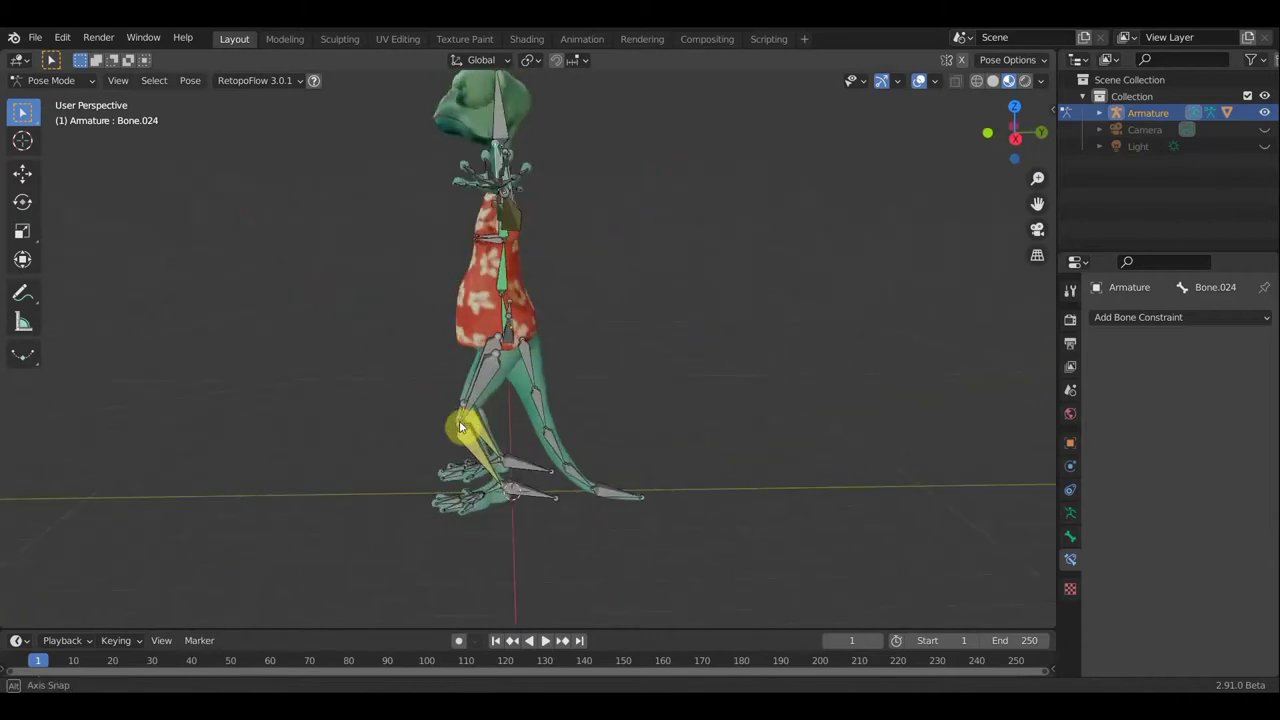
pyautogui.moveTo(538, 500); pyautogui.dragTo(540, 497, button='middle')
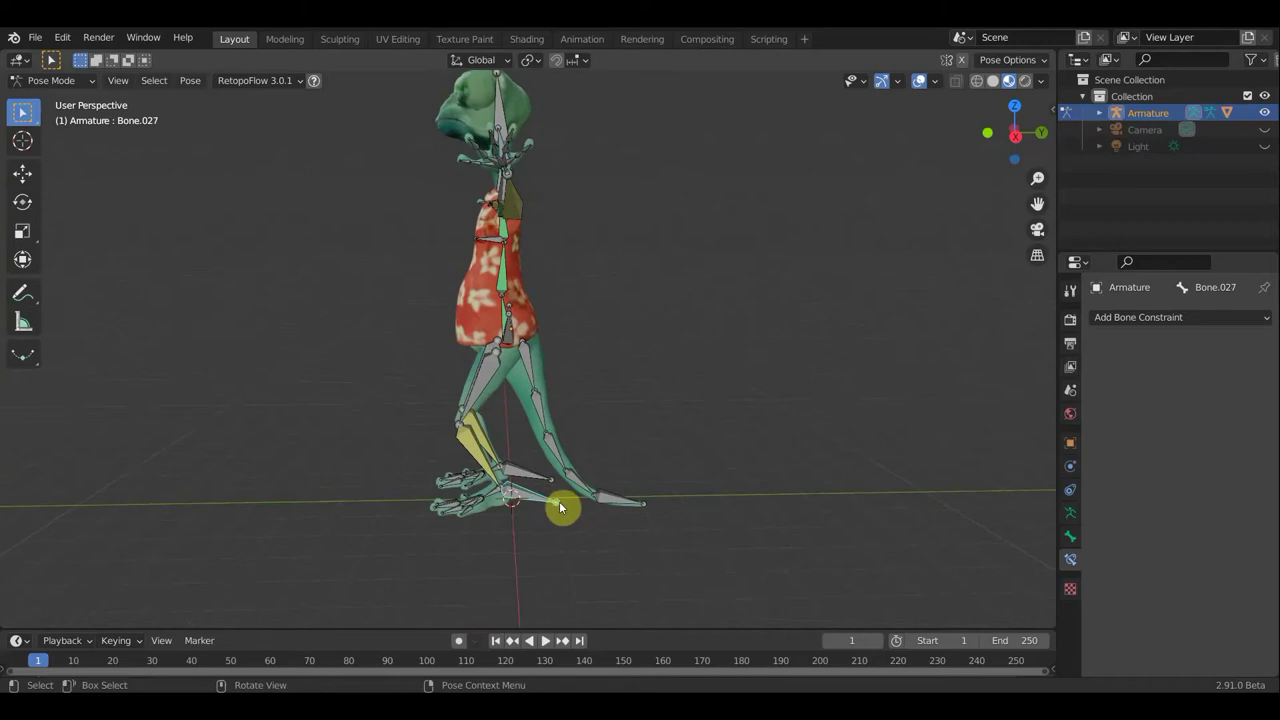
pyautogui.press('g')
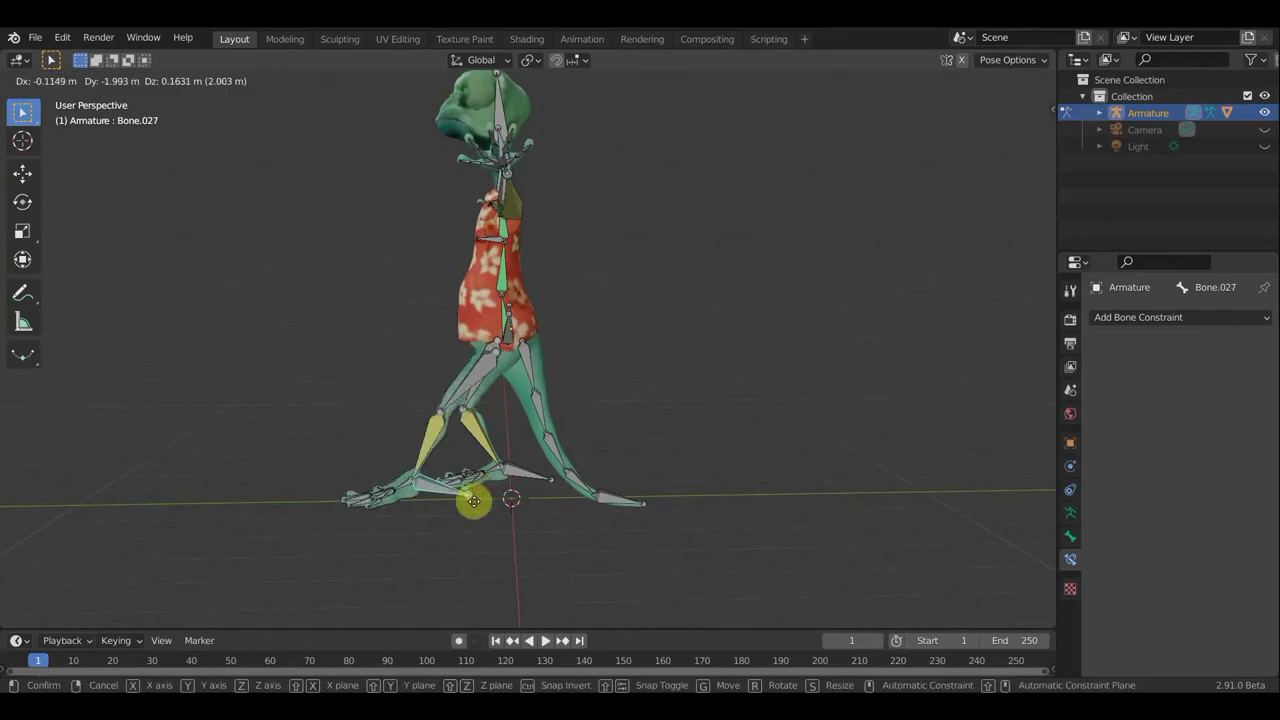
pyautogui.click(556, 503)
pyautogui.moveTo(606, 497)
pyautogui.mouseDown(button='middle')
pyautogui.moveTo(703, 500)
pyautogui.moveTo(545, 450)
pyautogui.mouseUp(button='middle')
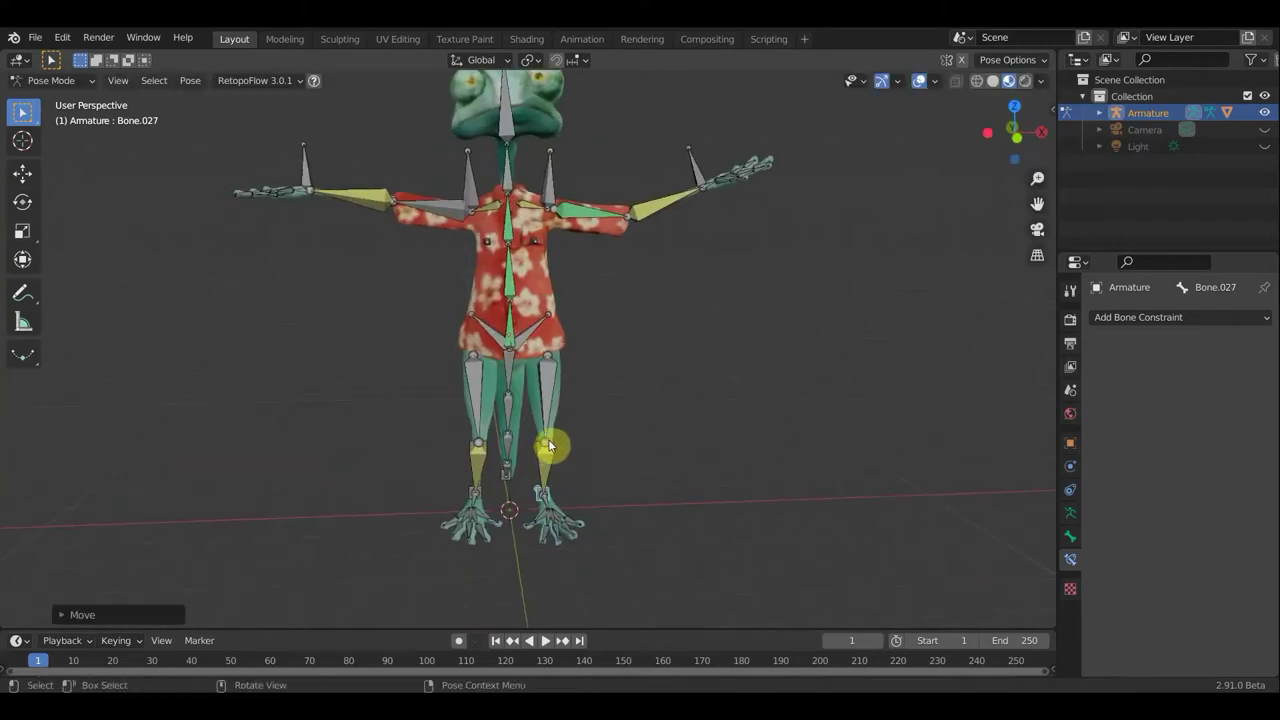
pyautogui.moveTo(311, 281)
pyautogui.mouseDown(button='middle')
pyautogui.moveTo(571, 383)
pyautogui.moveTo(420, 369)
pyautogui.moveTo(434, 369)
pyautogui.moveTo(423, 316)
pyautogui.mouseUp(button='middle')
pyautogui.click(67, 63)
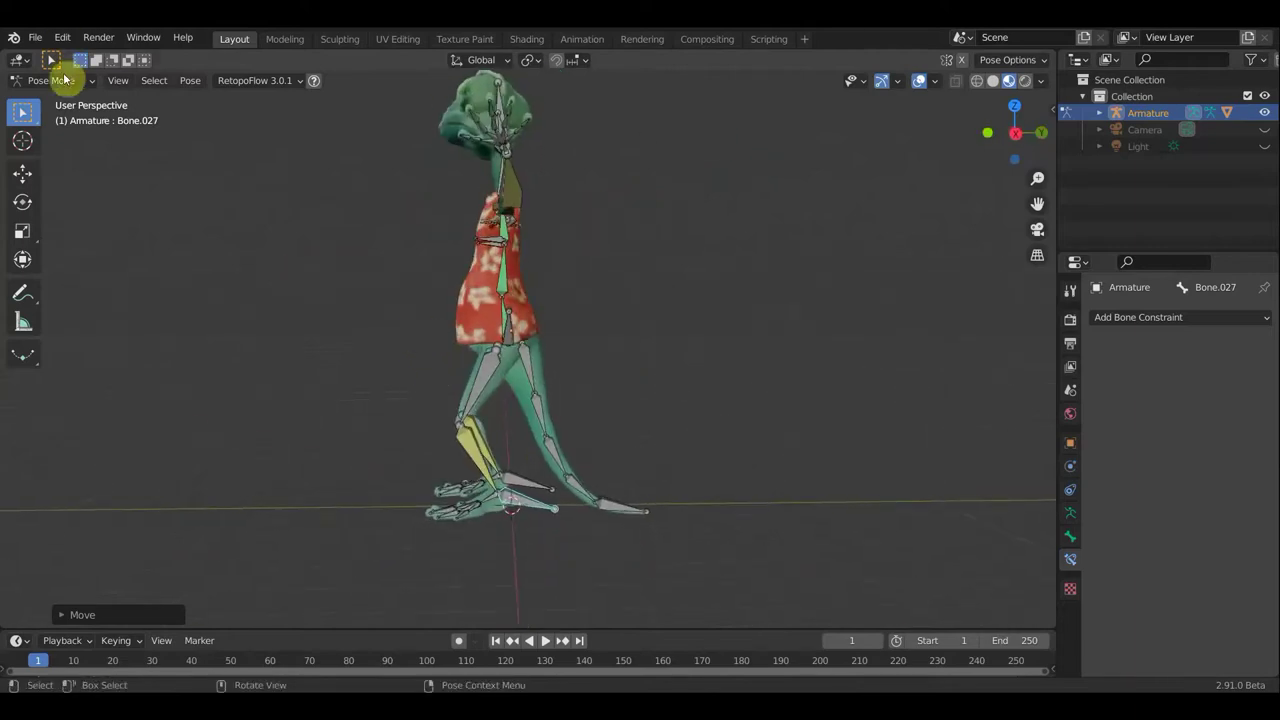
pyautogui.click(64, 80)
# In Edit Mode, extrude a new bone from the knee and clear its parent
pyautogui.click(57, 115)
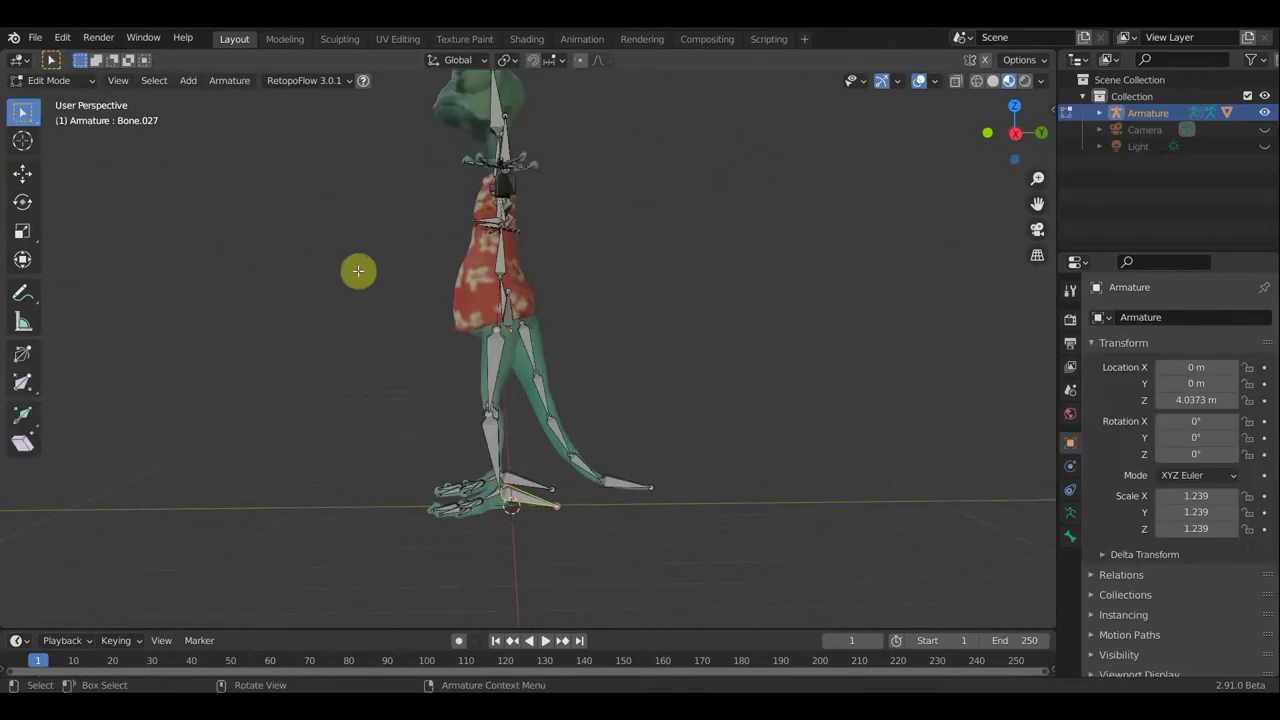
pyautogui.click(492, 415)
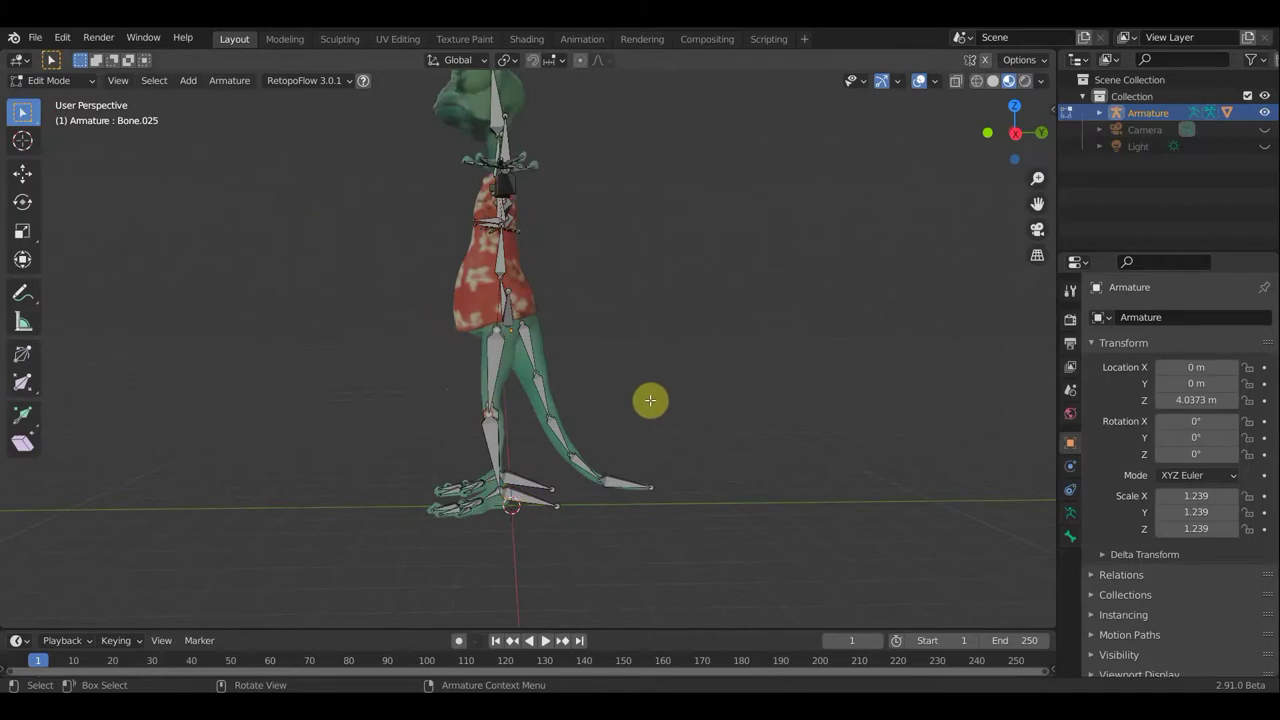
pyautogui.press('e')
pyautogui.click(548, 402)
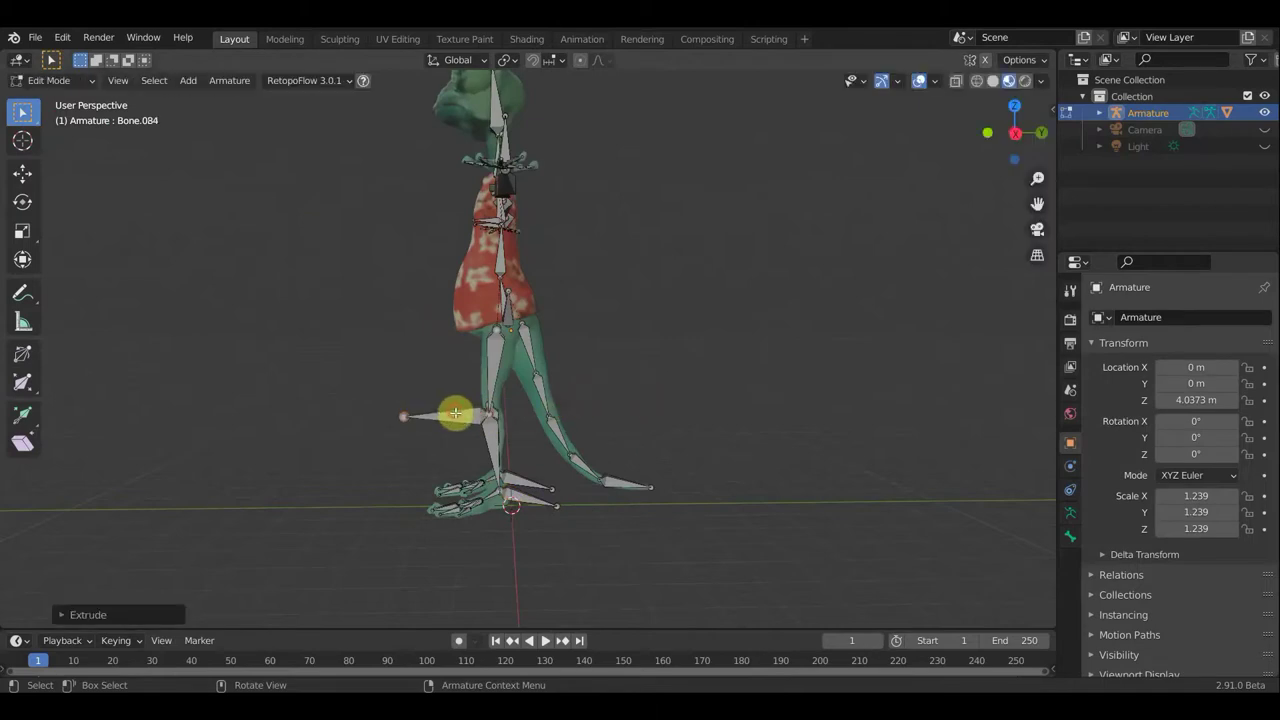
pyautogui.click(643, 396)
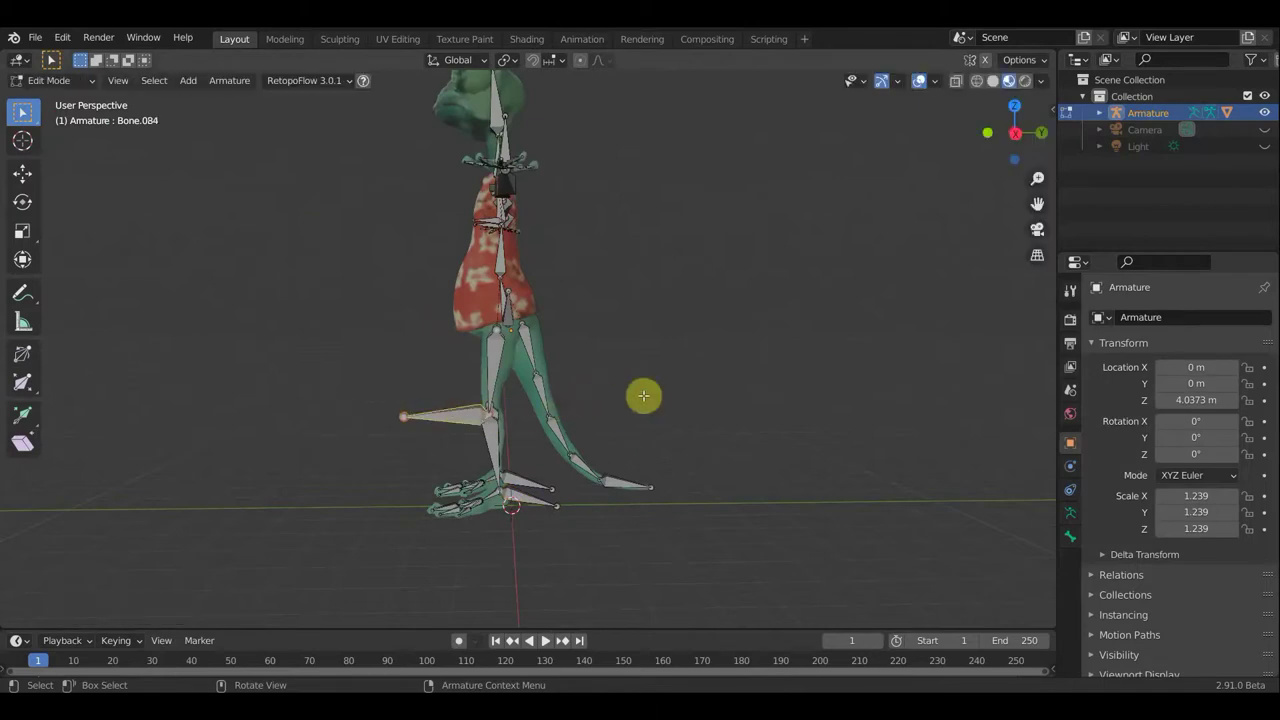
pyautogui.hotkey('alt', 'p')
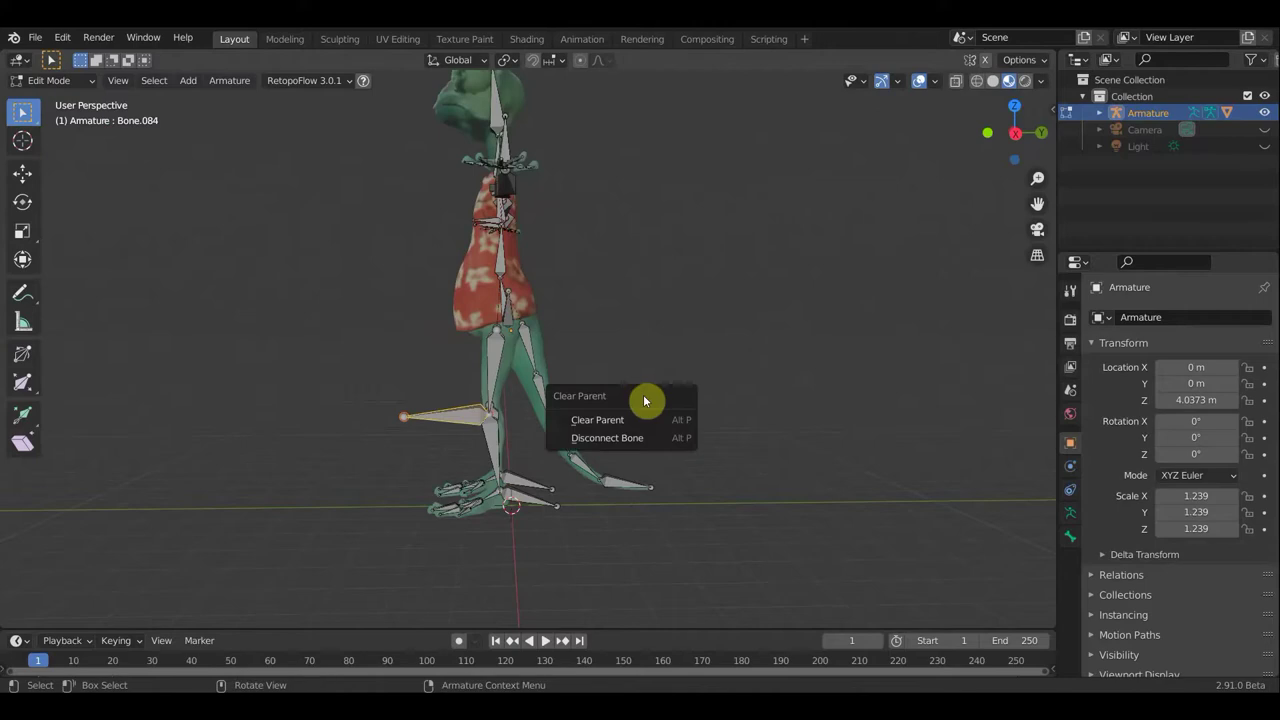
pyautogui.click(617, 421)
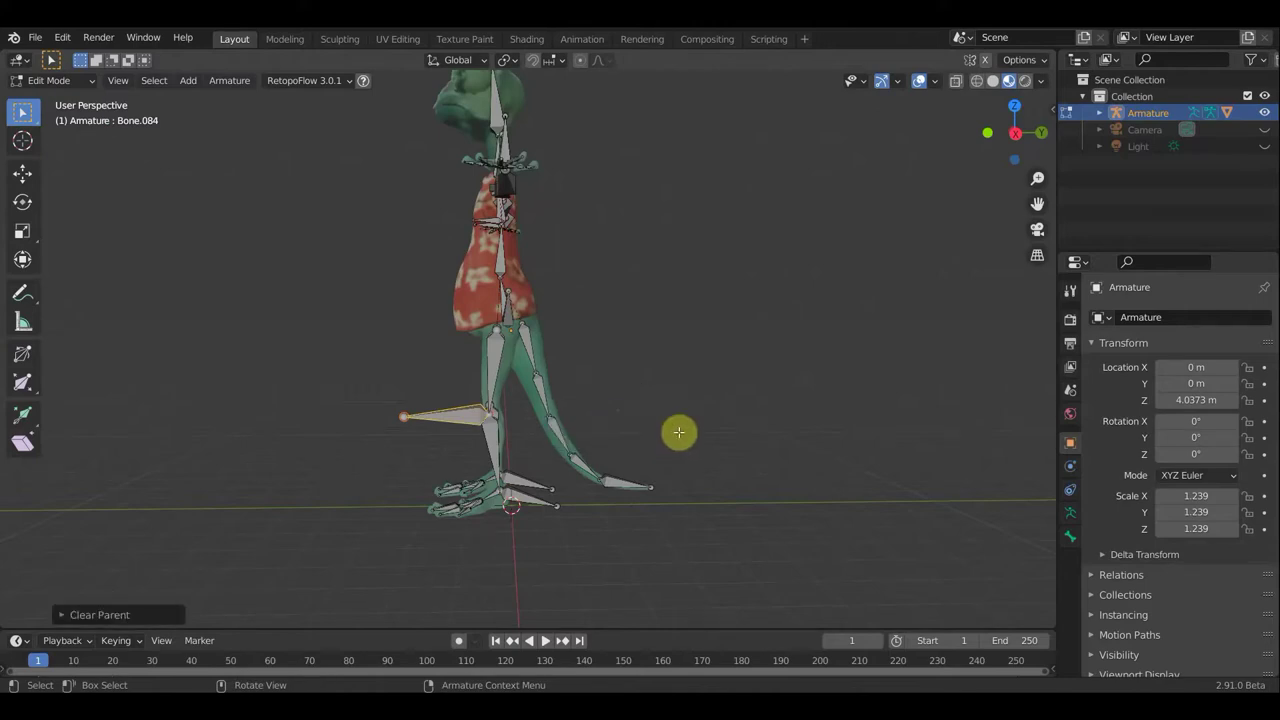
# Move the new bone Bone.084 out in front of the knee and parent it to Bone.028 with Keep Offset
pyautogui.press('g')
pyautogui.click(585, 437)
pyautogui.scroll(3, 502, 488)
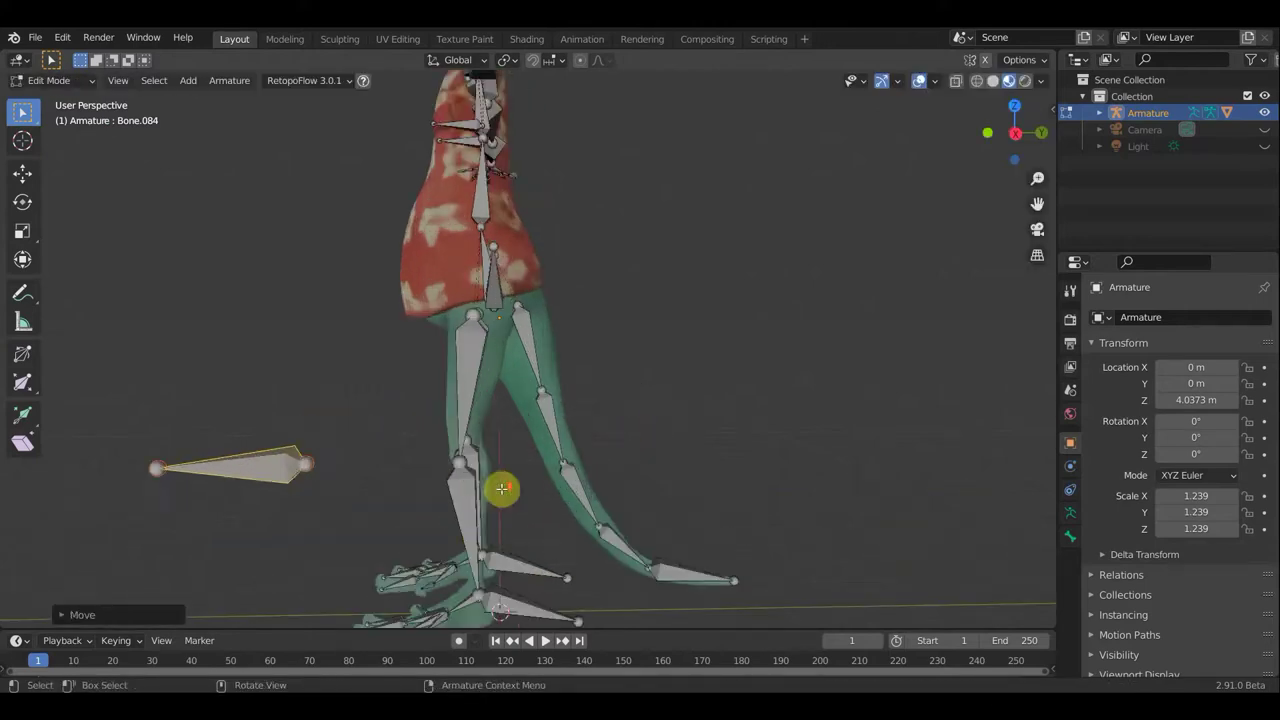
pyautogui.scroll(-2, 484, 508)
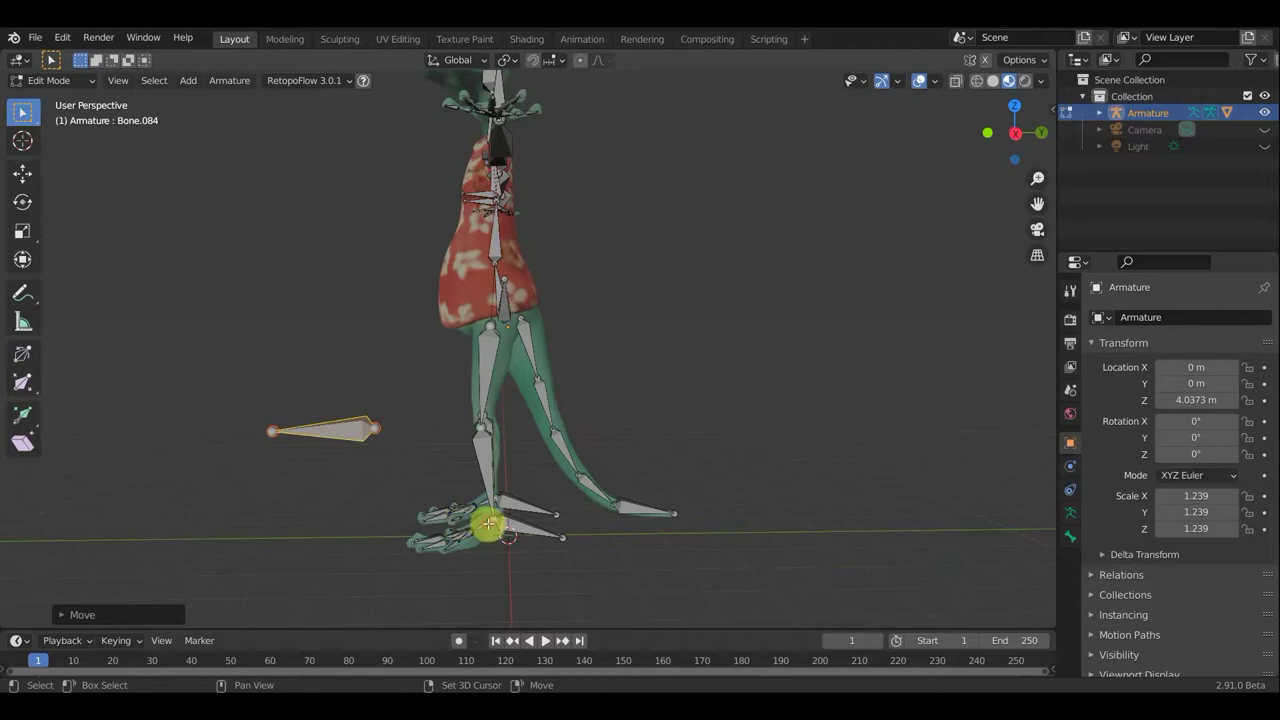
pyautogui.keyDown('shift'); pyautogui.click(488, 530); pyautogui.keyUp('shift')
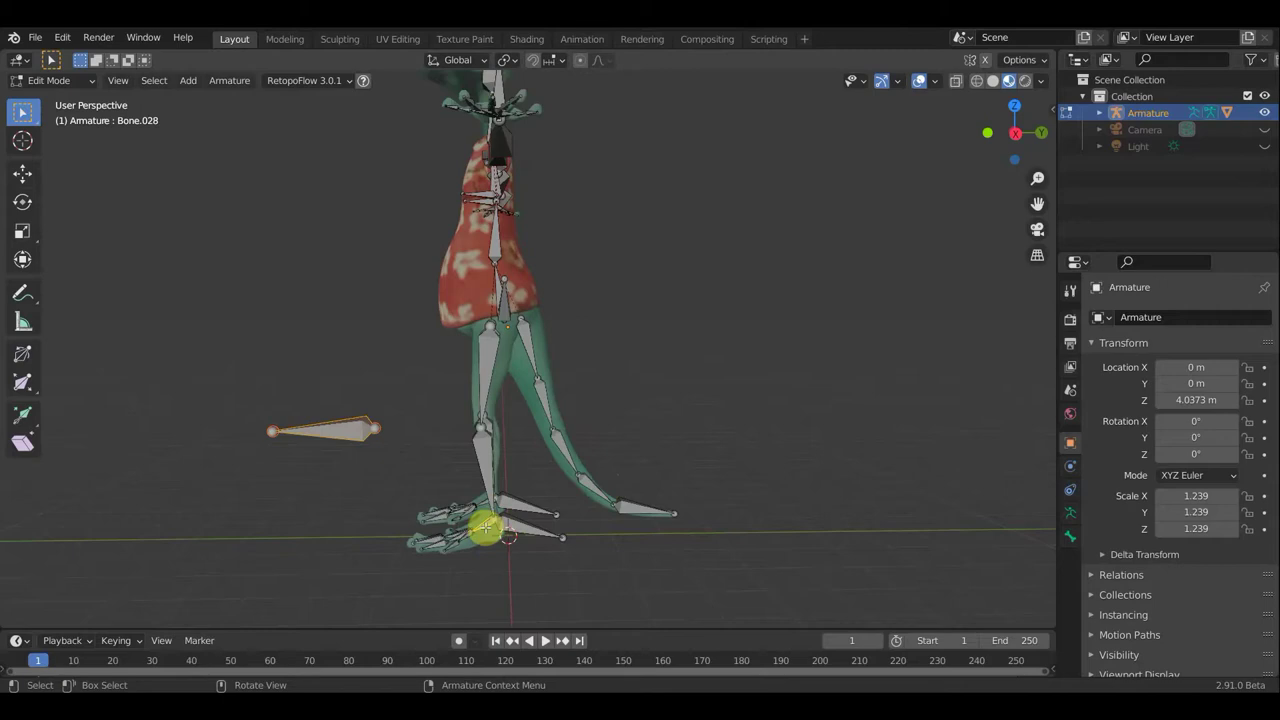
pyautogui.hotkey('ctrl', 'p')
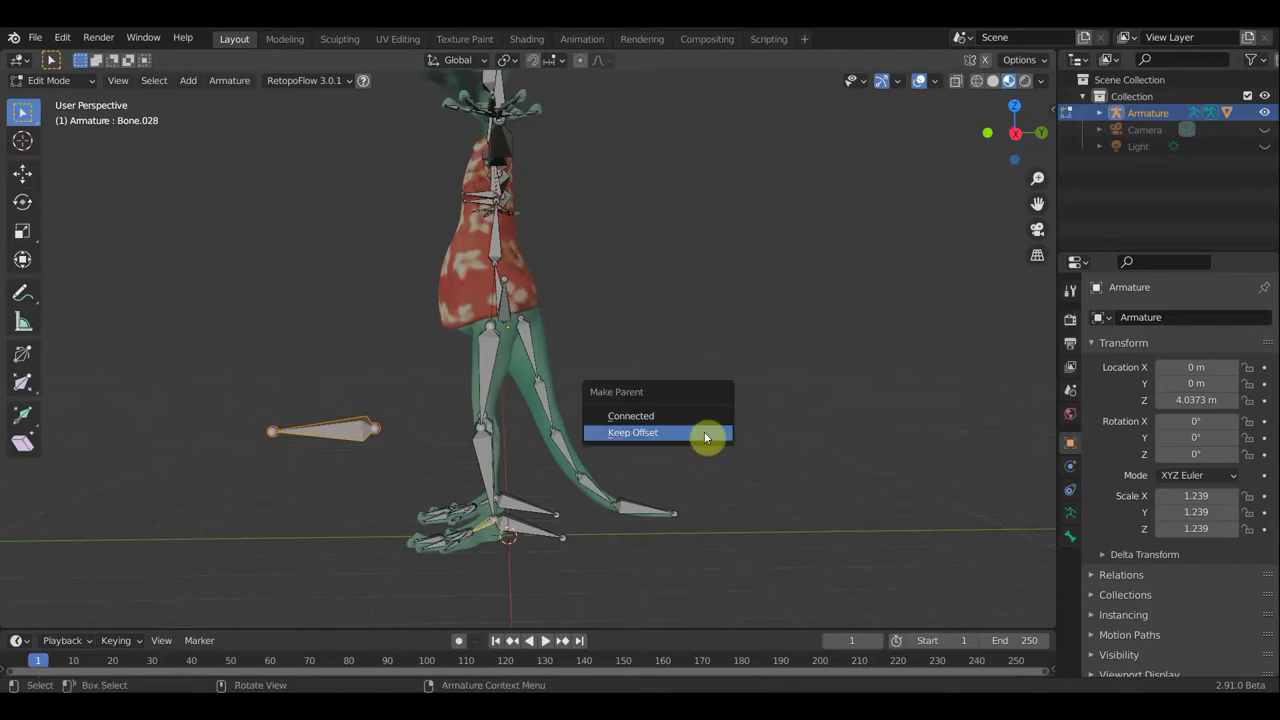
pyautogui.click(704, 432)
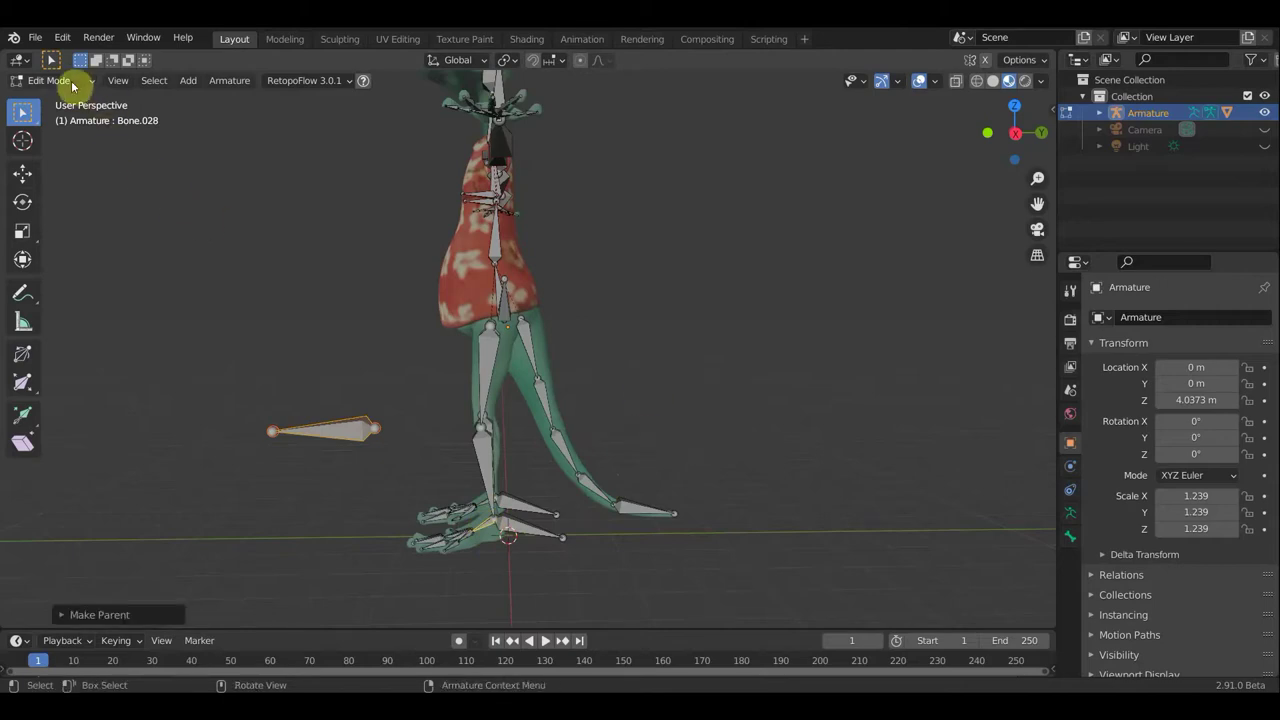
pyautogui.click(60, 80)
# In Pose Mode, select Bone.084 and enable Names under the armature's Viewport Display
pyautogui.click(54, 135)
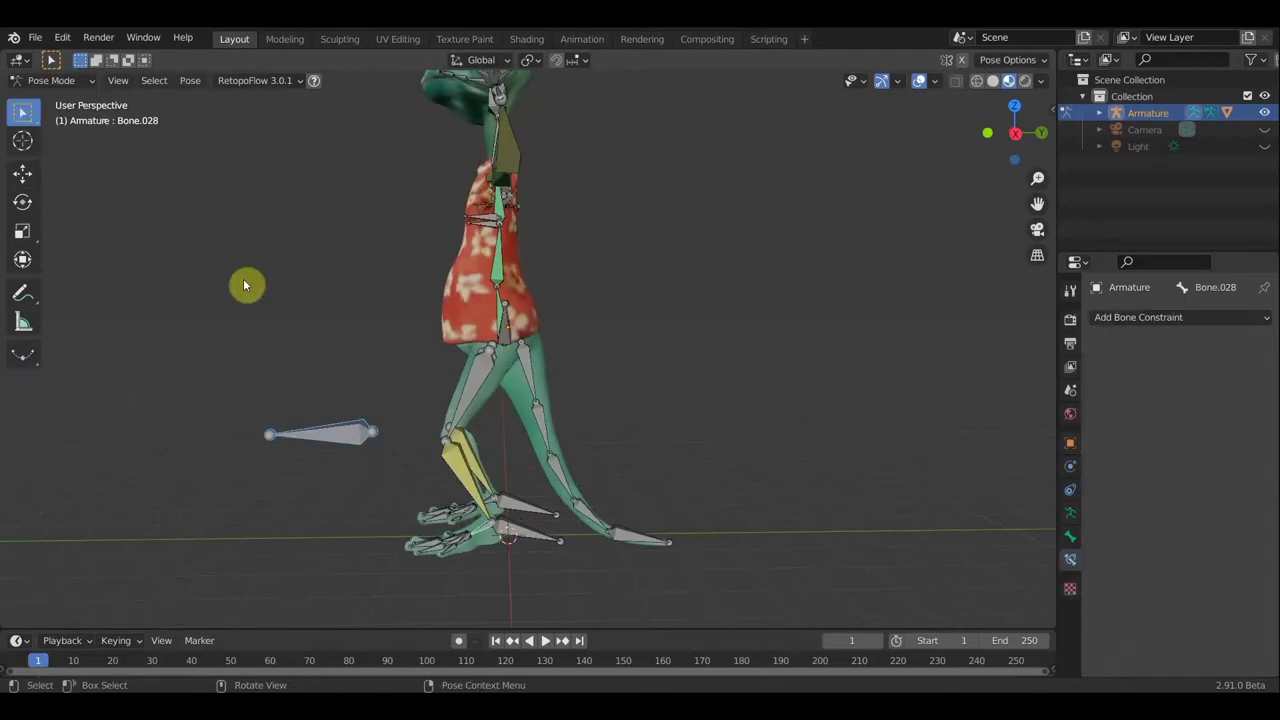
pyautogui.hotkey('shift', 'i')
pyautogui.click(370, 452)
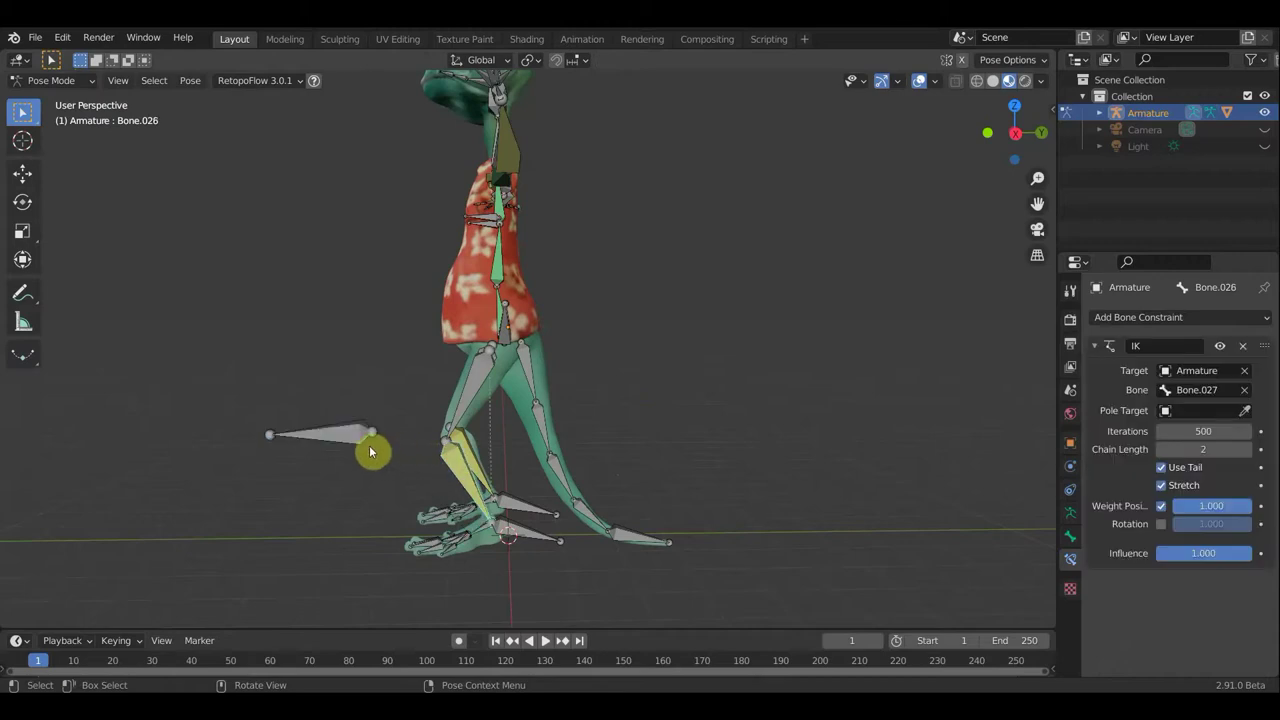
pyautogui.click(365, 447)
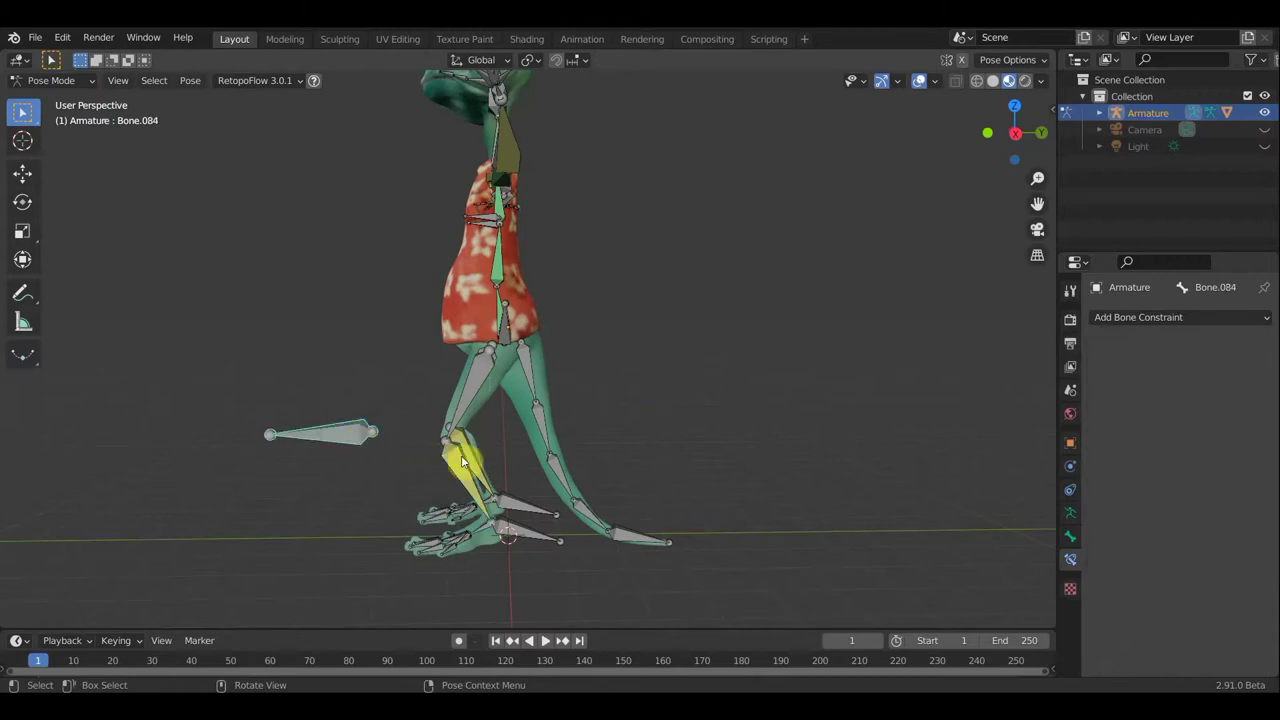
pyautogui.click(1070, 512)
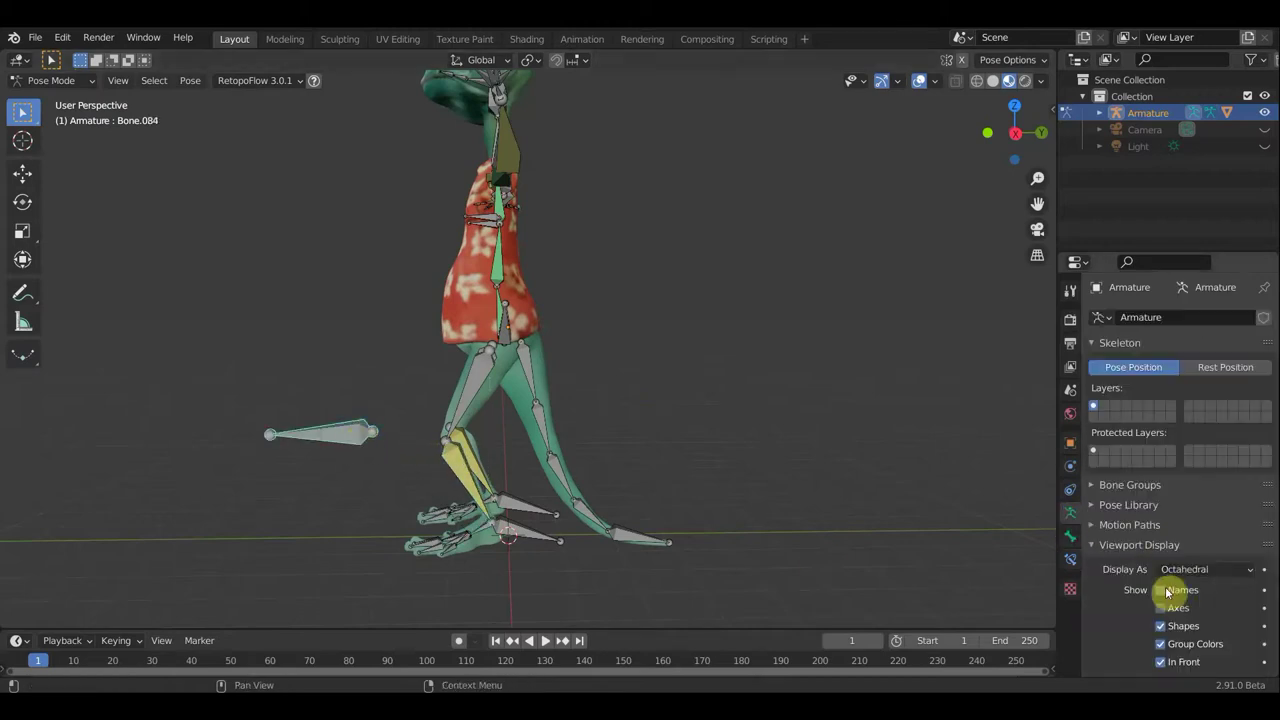
pyautogui.click(1161, 590)
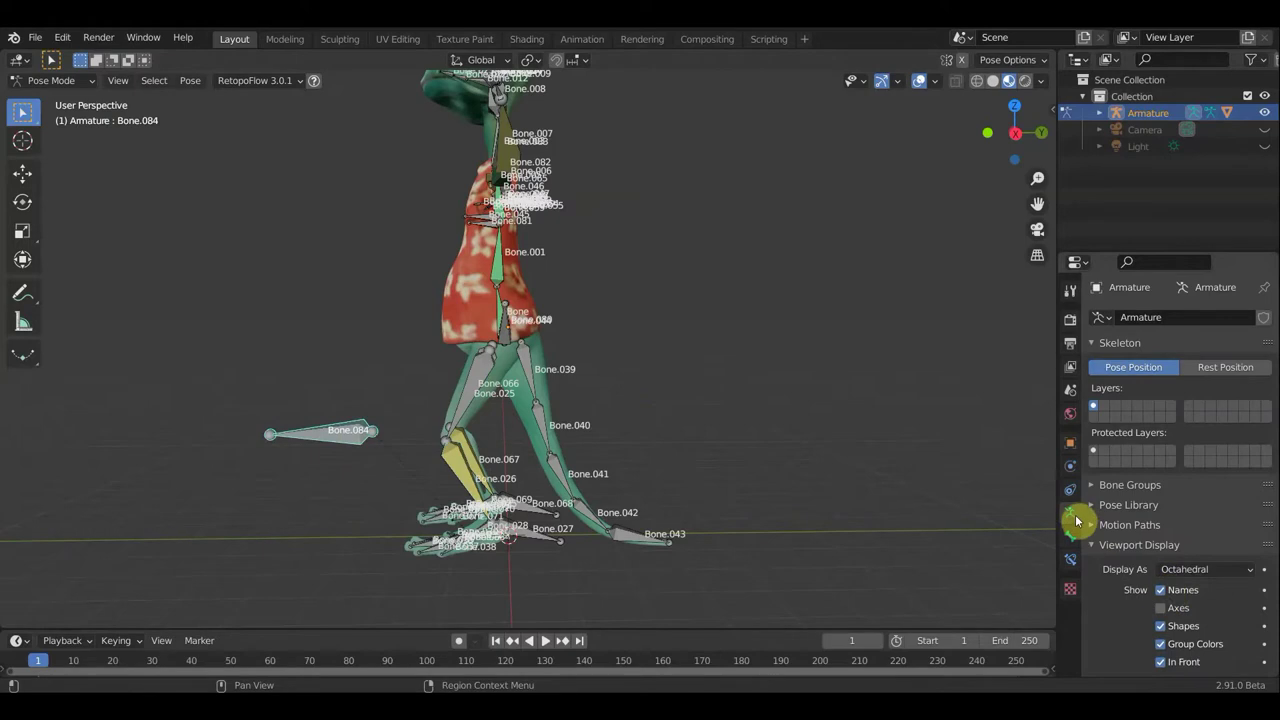
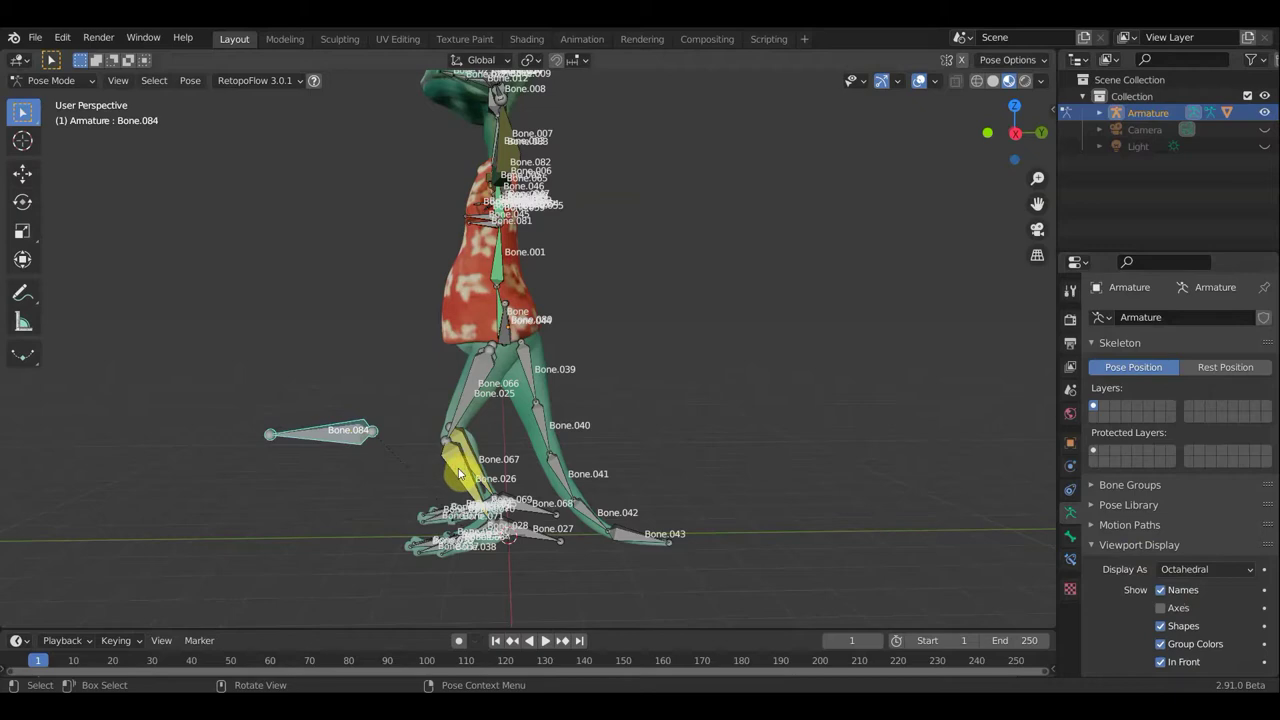
# Set the leg IK constraint's pole target to the Armature's Bone.084
pyautogui.click(1071, 559)
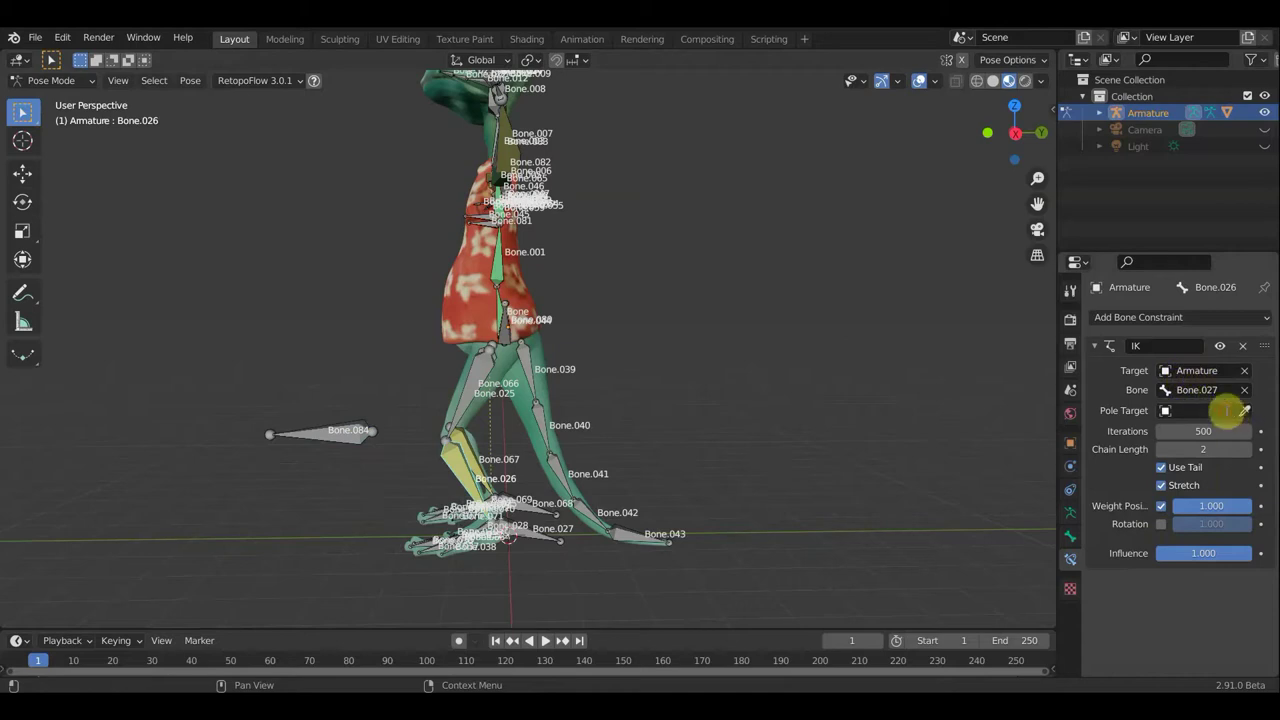
pyautogui.click(1228, 411)
pyautogui.click(1112, 436)
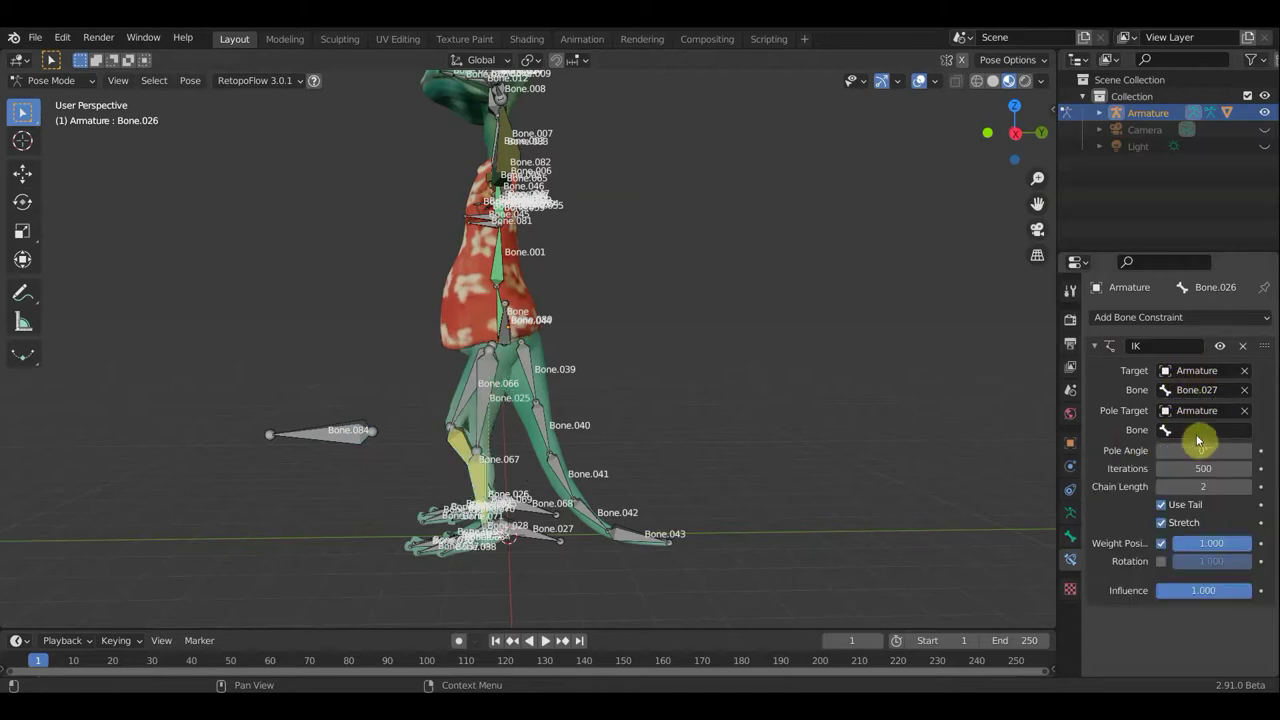
pyautogui.click(1198, 440)
pyautogui.scroll(-6, 1184, 567)
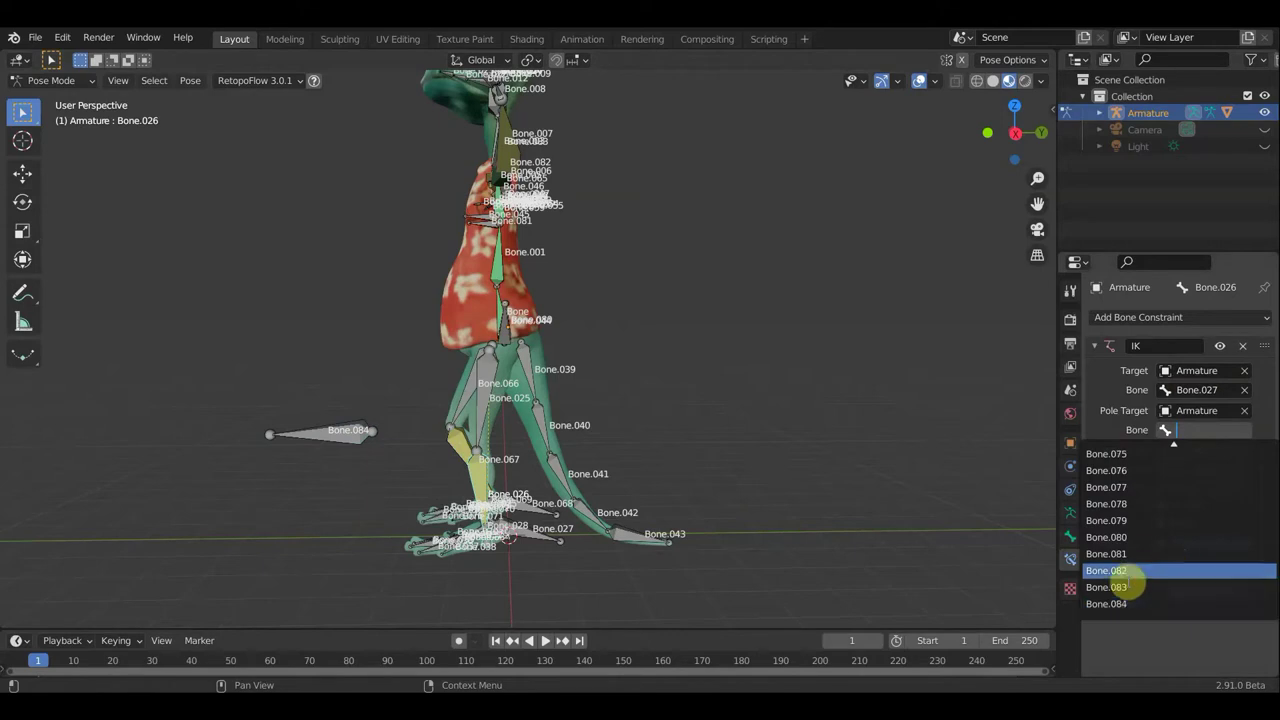
pyautogui.click(1134, 603)
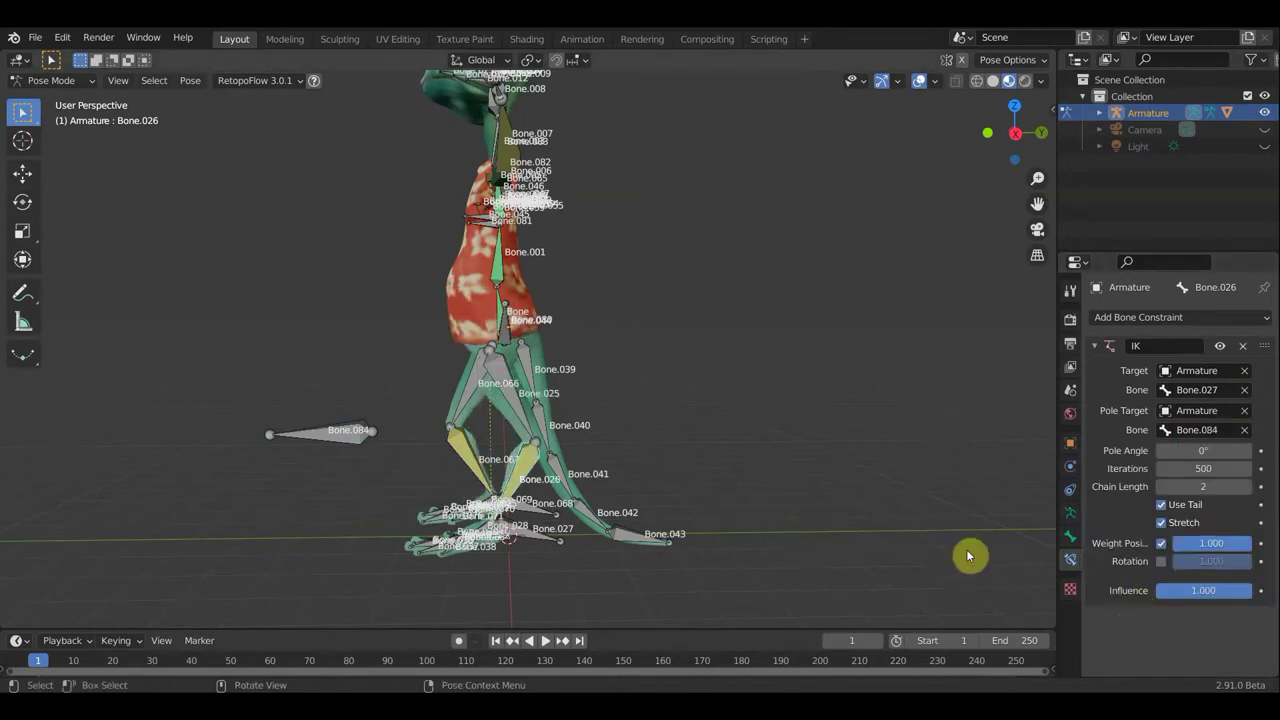
pyautogui.moveTo(629, 494)
pyautogui.mouseDown(button='middle')
pyautogui.moveTo(681, 525)
pyautogui.moveTo(730, 524)
pyautogui.mouseUp(button='middle')
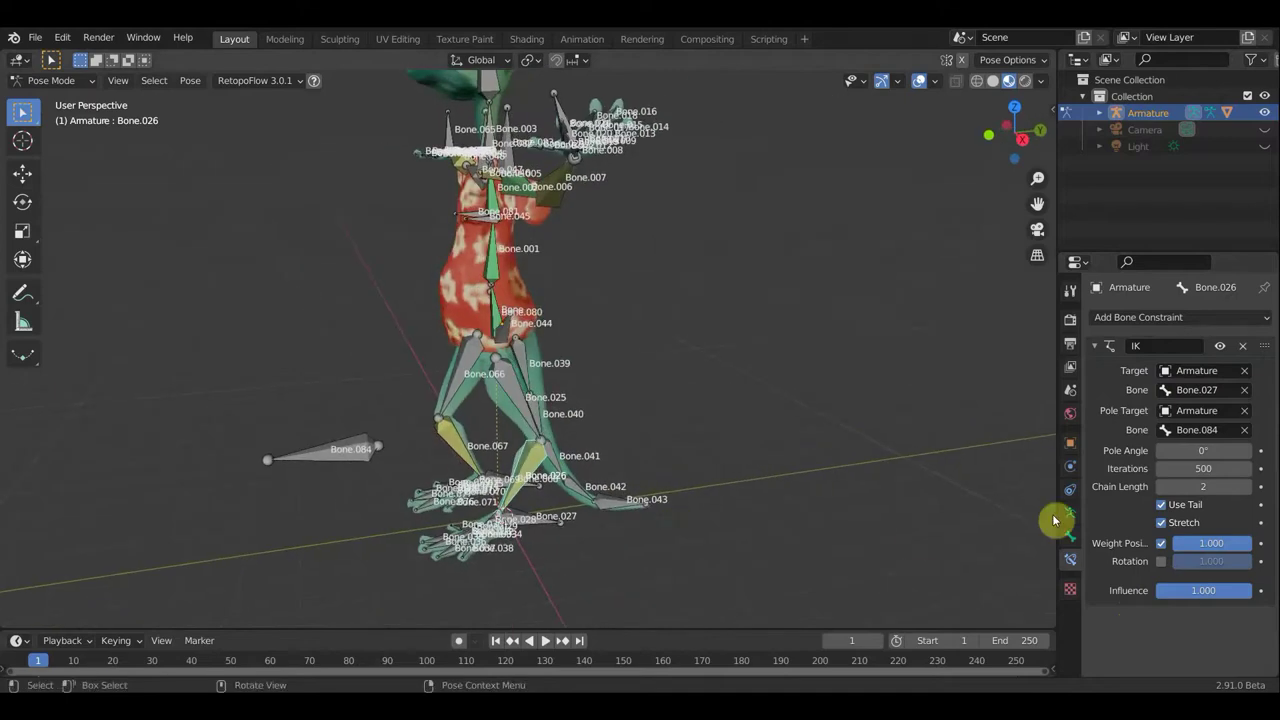
# Set the IK pole angle to 166.3° so the knee faces forward
pyautogui.click(1203, 451)
pyautogui.write('90')
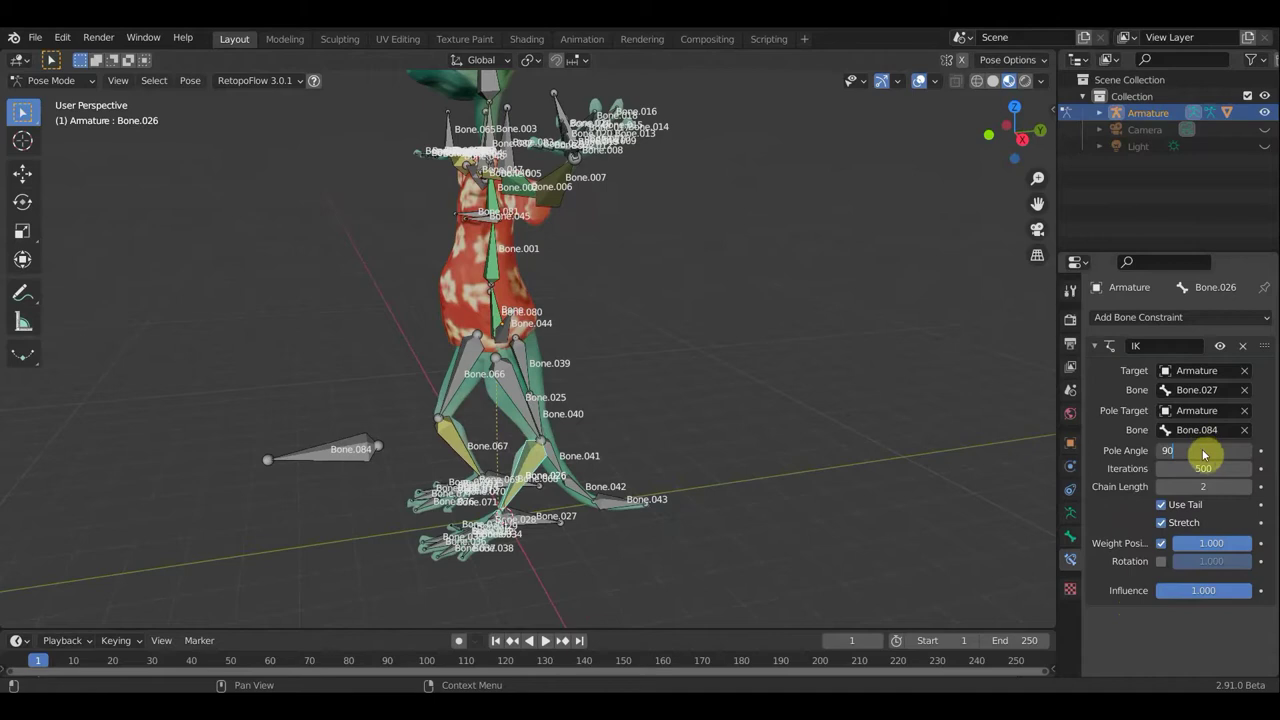
pyautogui.press('Return')
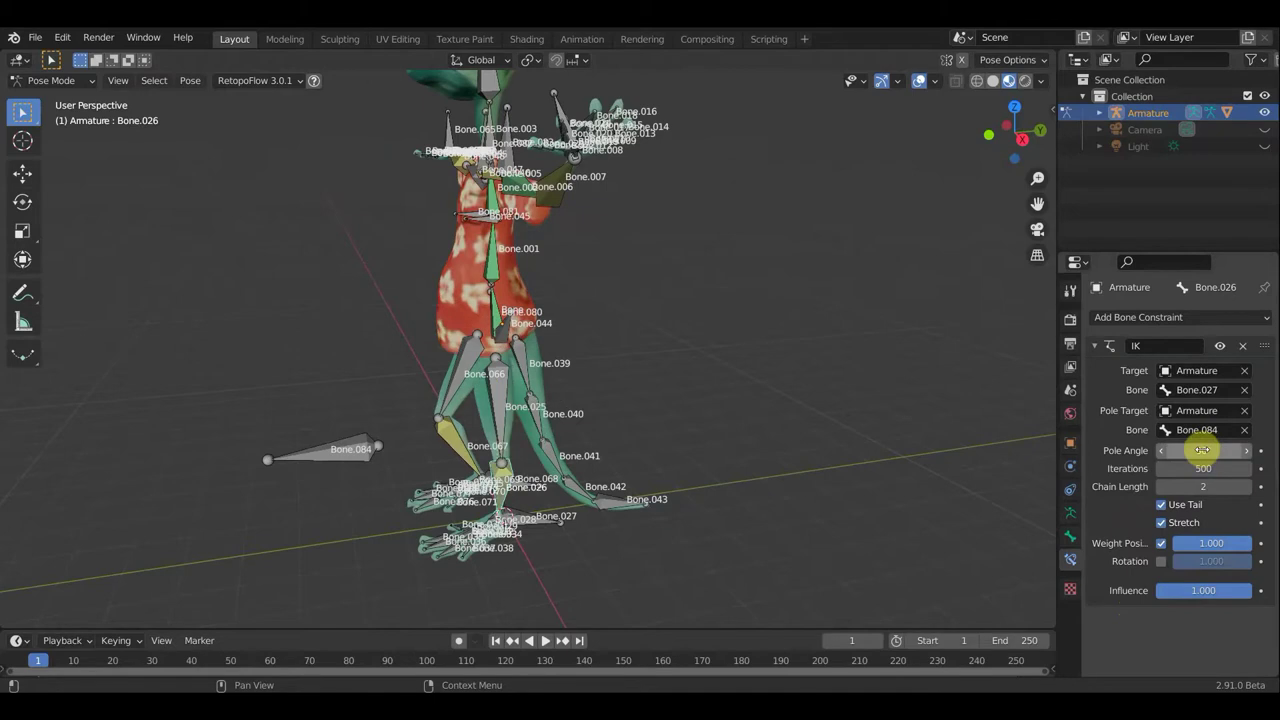
pyautogui.moveTo(756, 477); pyautogui.dragTo(862, 473, button='middle')
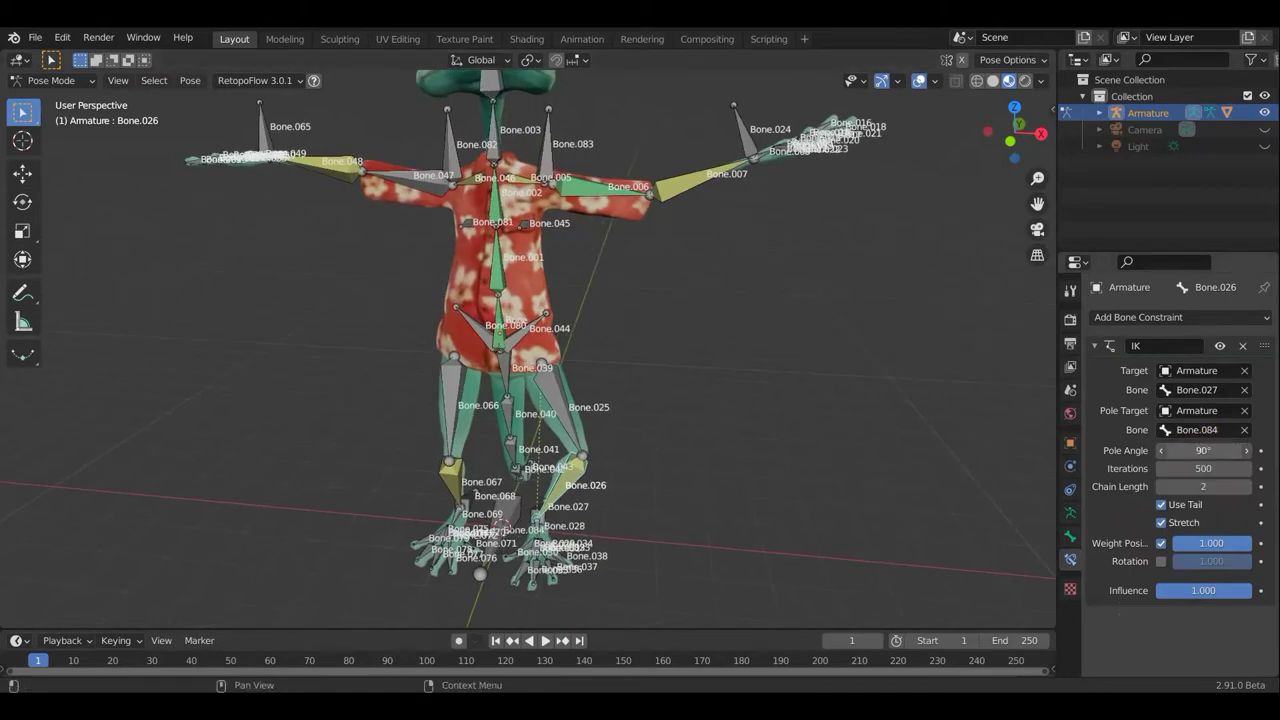
pyautogui.moveTo(1203, 450); pyautogui.dragTo(1250, 450)
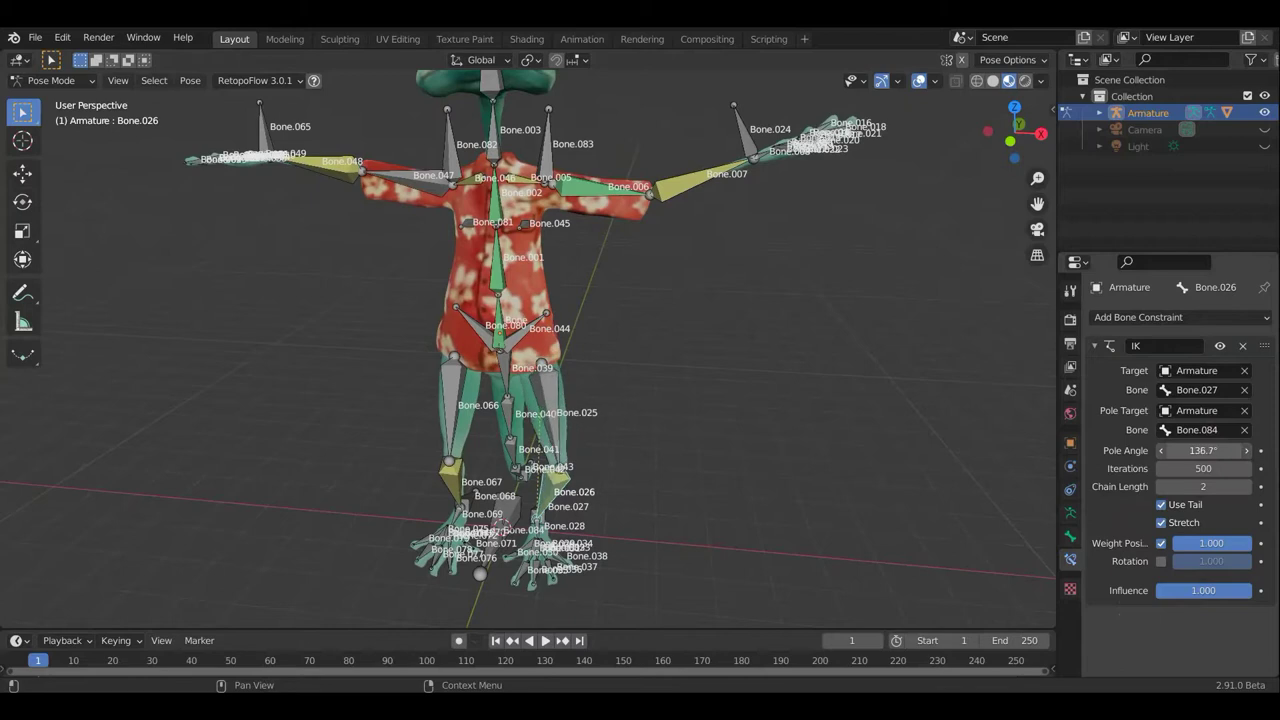
pyautogui.moveTo(1203, 450); pyautogui.dragTo(1250, 450)
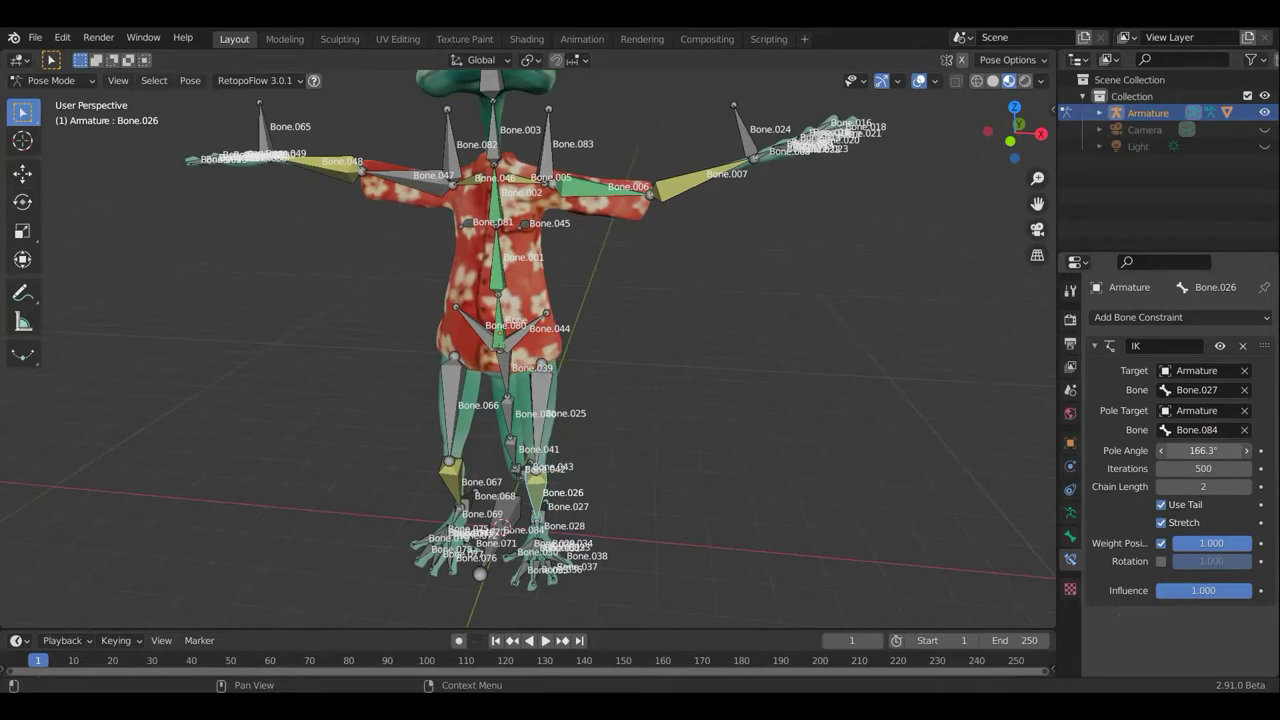
pyautogui.moveTo(838, 438)
pyautogui.mouseDown(button='middle')
pyautogui.moveTo(628, 414)
pyautogui.moveTo(654, 411)
pyautogui.mouseUp(button='middle')
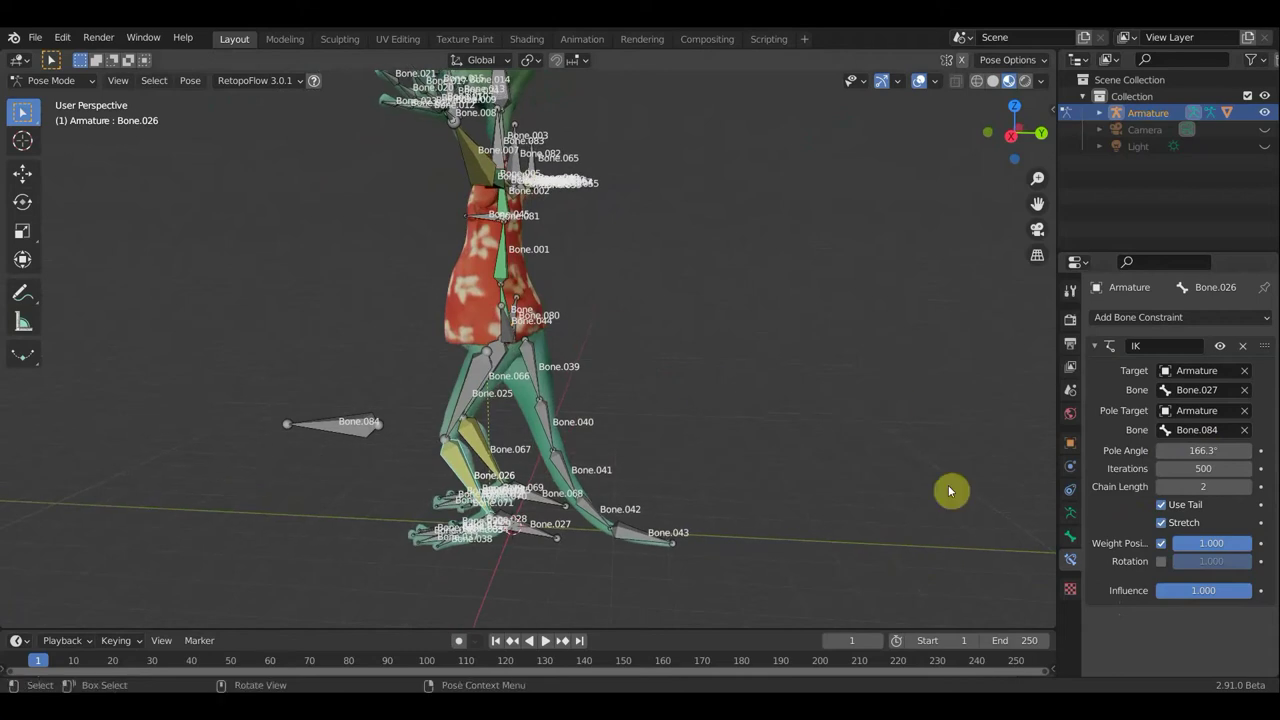
# Hide the bone name labels in the armature's viewport display
pyautogui.click(1071, 513)
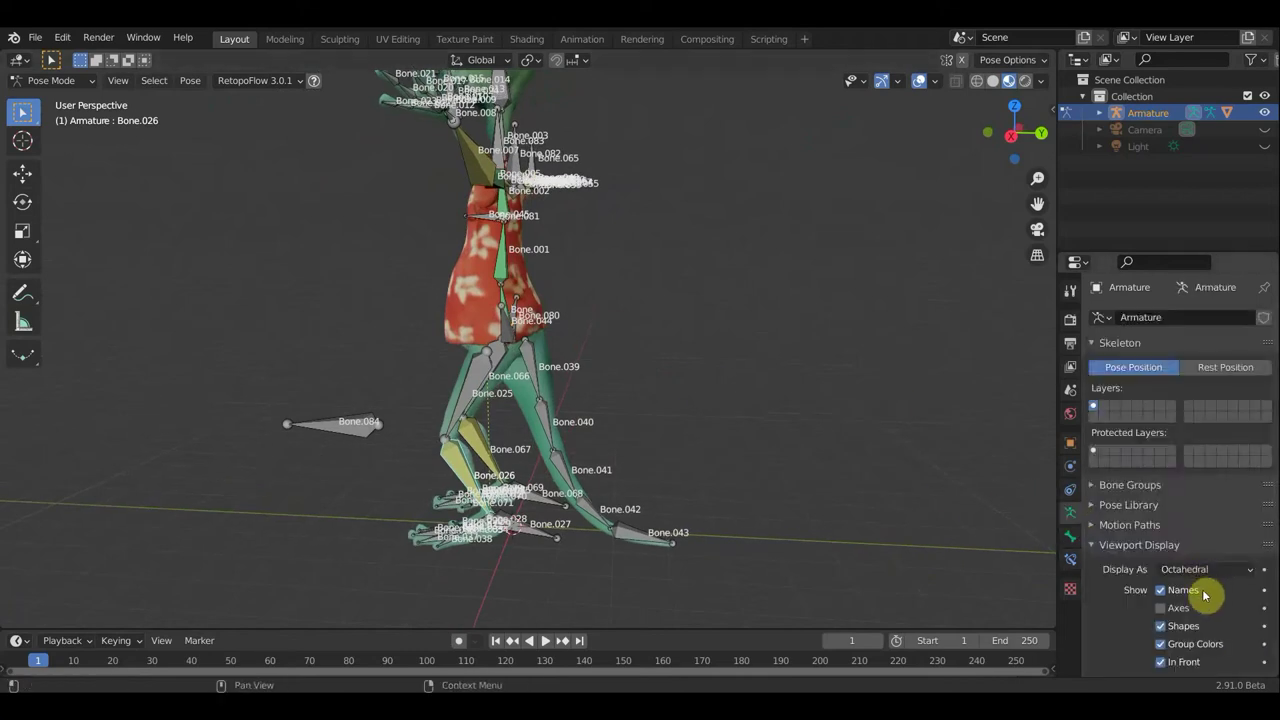
pyautogui.click(1170, 590)
pyautogui.scroll(3, 578, 401)
pyautogui.moveTo(534, 385)
pyautogui.mouseDown(button='middle')
pyautogui.moveTo(452, 373)
pyautogui.moveTo(463, 356)
pyautogui.moveTo(631, 343)
pyautogui.moveTo(609, 337)
pyautogui.moveTo(640, 363)
pyautogui.moveTo(614, 351)
pyautogui.moveTo(737, 349)
pyautogui.moveTo(626, 349)
pyautogui.moveTo(554, 480)
pyautogui.moveTo(522, 485)
pyautogui.mouseUp(button='middle')
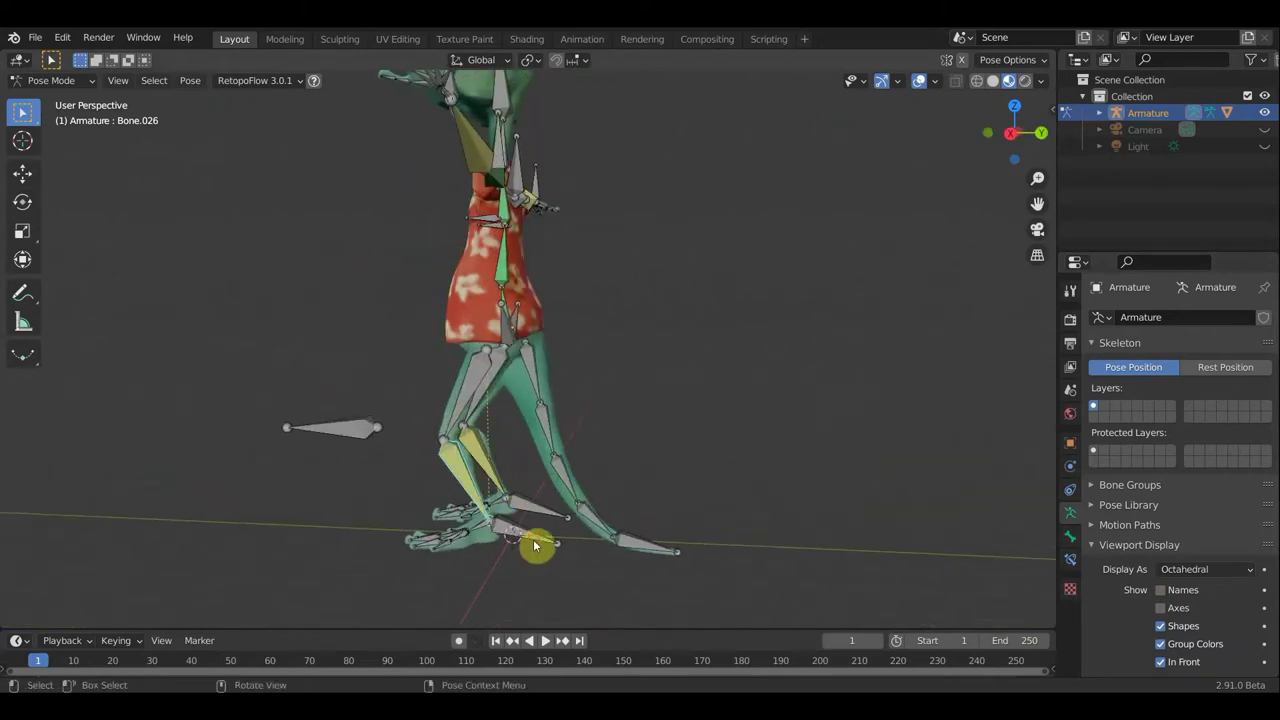
# Move foot target Bone.027 and knee pole Bone.084 to bend the frog's leg
pyautogui.moveTo(535, 545); pyautogui.dragTo(468, 487)
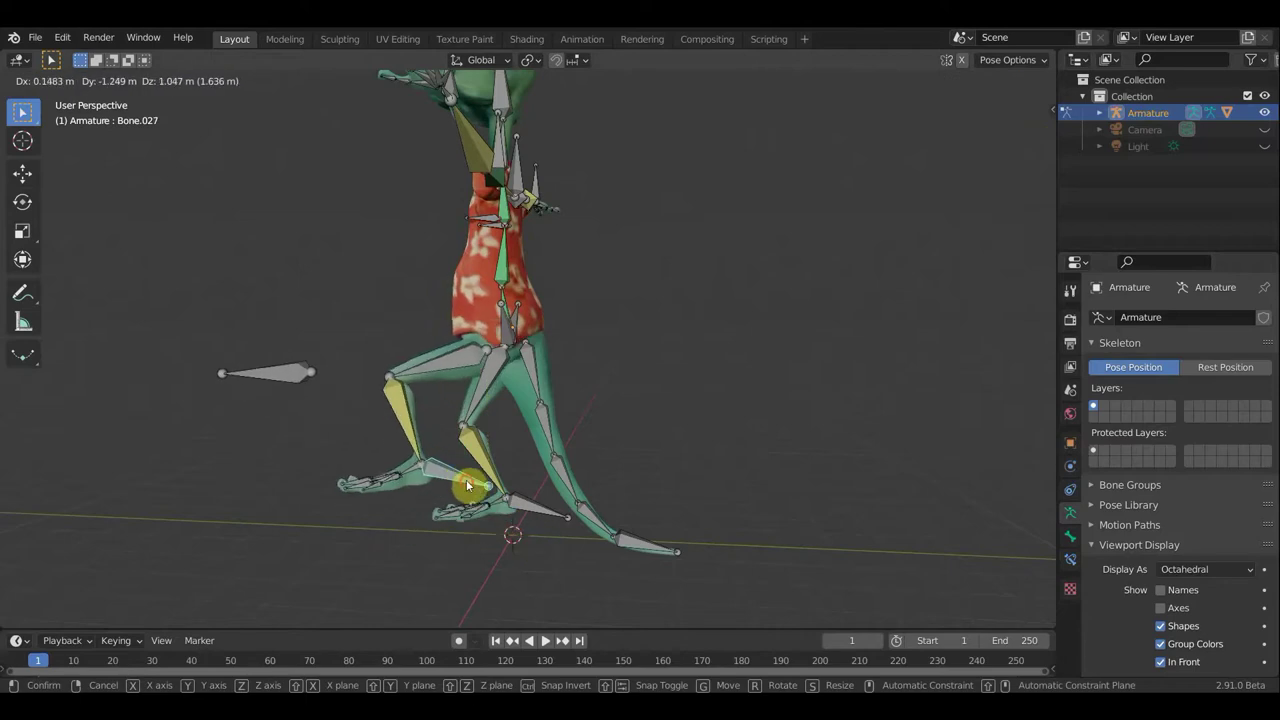
pyautogui.moveTo(276, 374)
pyautogui.mouseDown(button='middle')
pyautogui.moveTo(508, 421)
pyautogui.moveTo(557, 523)
pyautogui.mouseUp(button='middle')
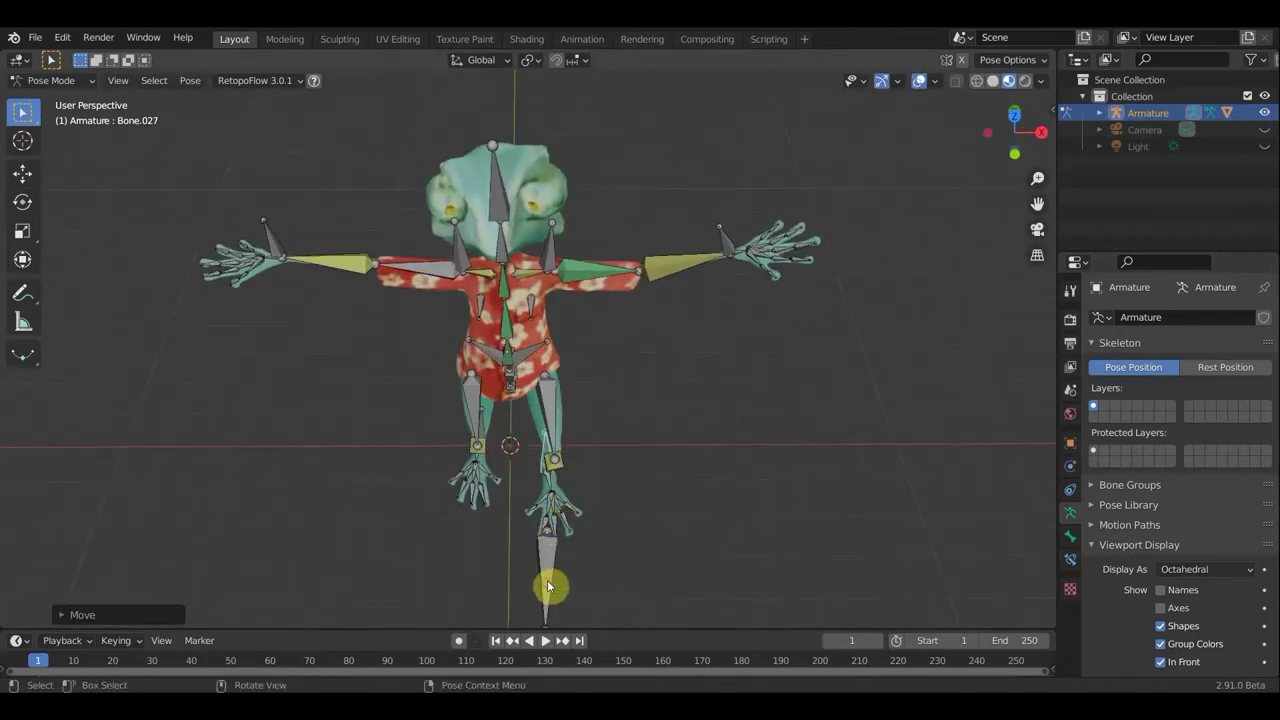
pyautogui.moveTo(548, 587)
pyautogui.mouseDown()
pyautogui.moveTo(596, 572)
pyautogui.moveTo(509, 563)
pyautogui.moveTo(669, 557)
pyautogui.moveTo(560, 543)
pyautogui.moveTo(491, 558)
pyautogui.moveTo(620, 549)
pyautogui.moveTo(543, 537)
pyautogui.moveTo(566, 548)
pyautogui.mouseUp()
pyautogui.moveTo(666, 534)
pyautogui.mouseDown(button='middle')
pyautogui.moveTo(466, 540)
pyautogui.moveTo(494, 426)
pyautogui.moveTo(666, 449)
pyautogui.moveTo(602, 424)
pyautogui.mouseUp(button='middle')
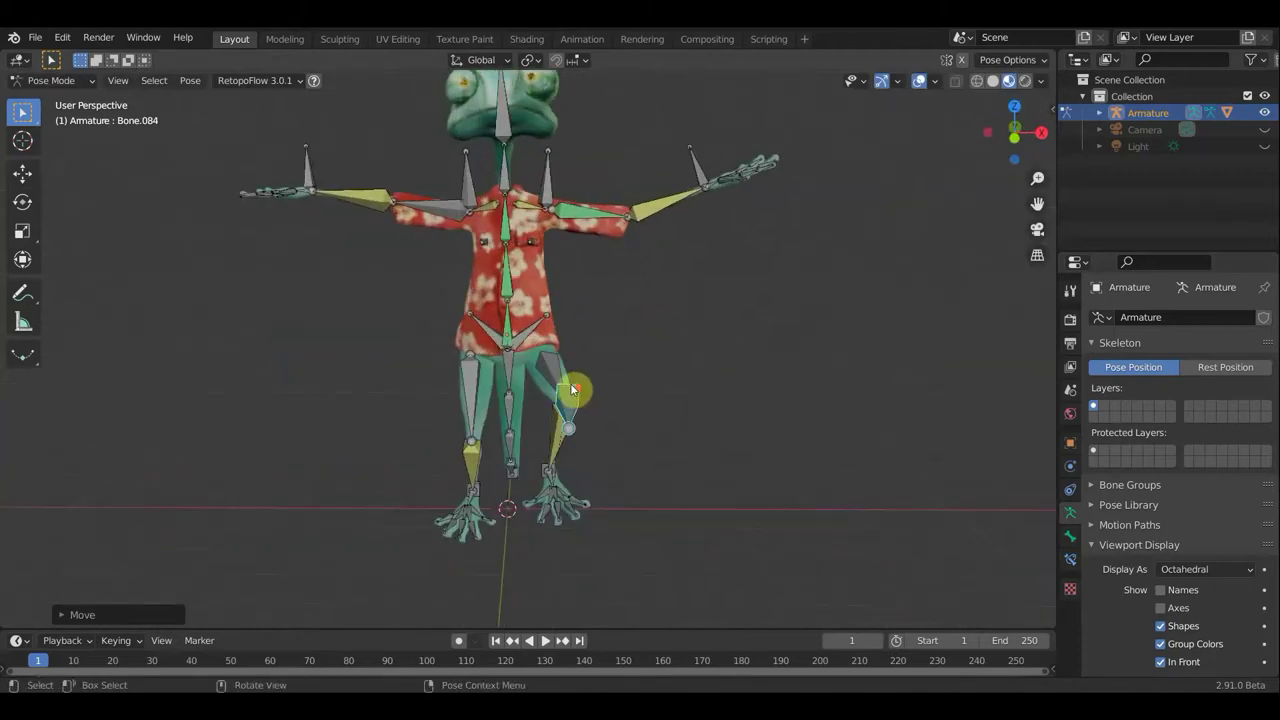
pyautogui.moveTo(571, 383)
pyautogui.mouseDown(button='middle')
pyautogui.moveTo(651, 403)
pyautogui.moveTo(824, 404)
pyautogui.mouseUp(button='middle')
pyautogui.moveTo(774, 403); pyautogui.dragTo(500, 402, button='middle')
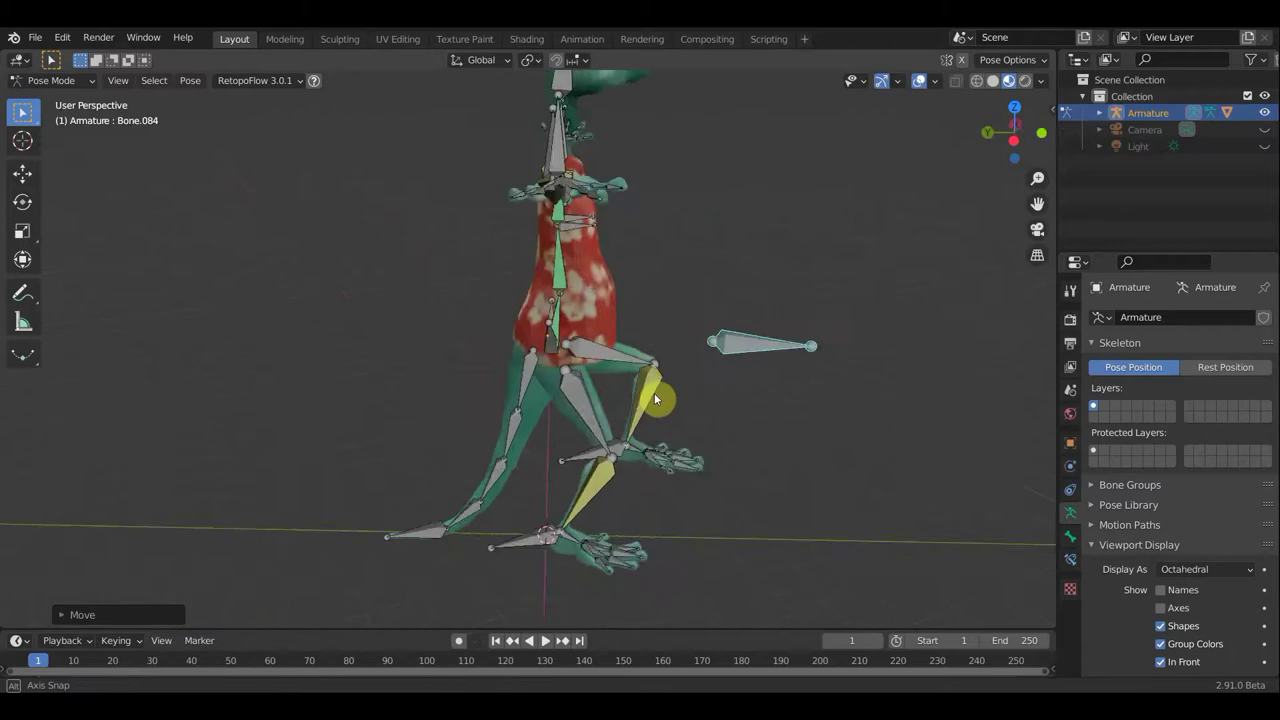
pyautogui.scroll(-3, 500, 402)
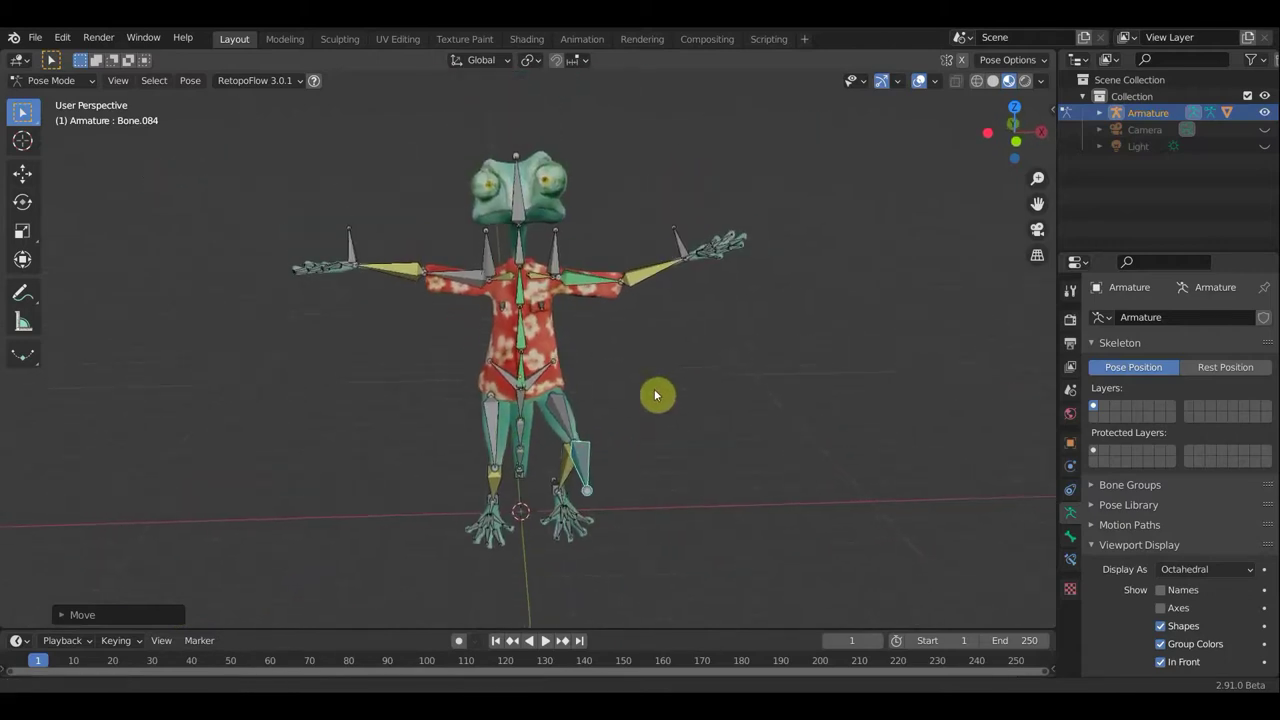
pyautogui.scroll(4, 630, 394)
pyautogui.moveTo(614, 394); pyautogui.dragTo(614, 394, button='middle')
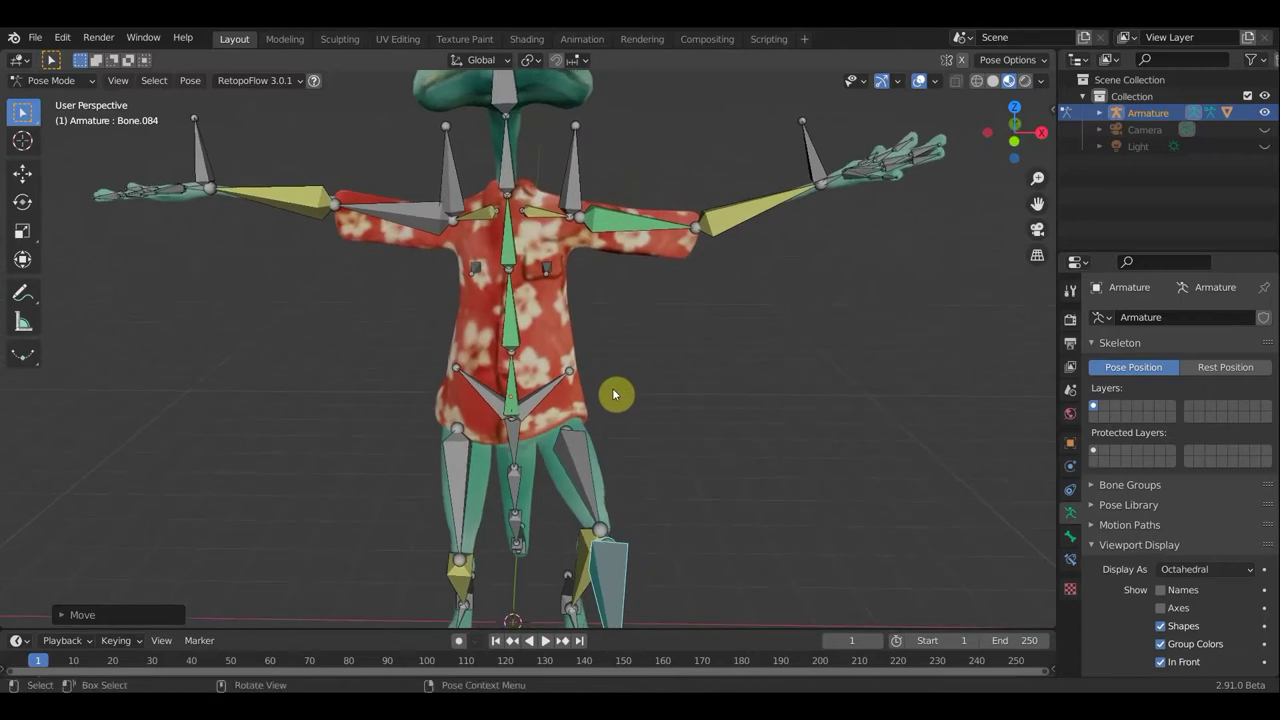
pyautogui.click(55, 80)
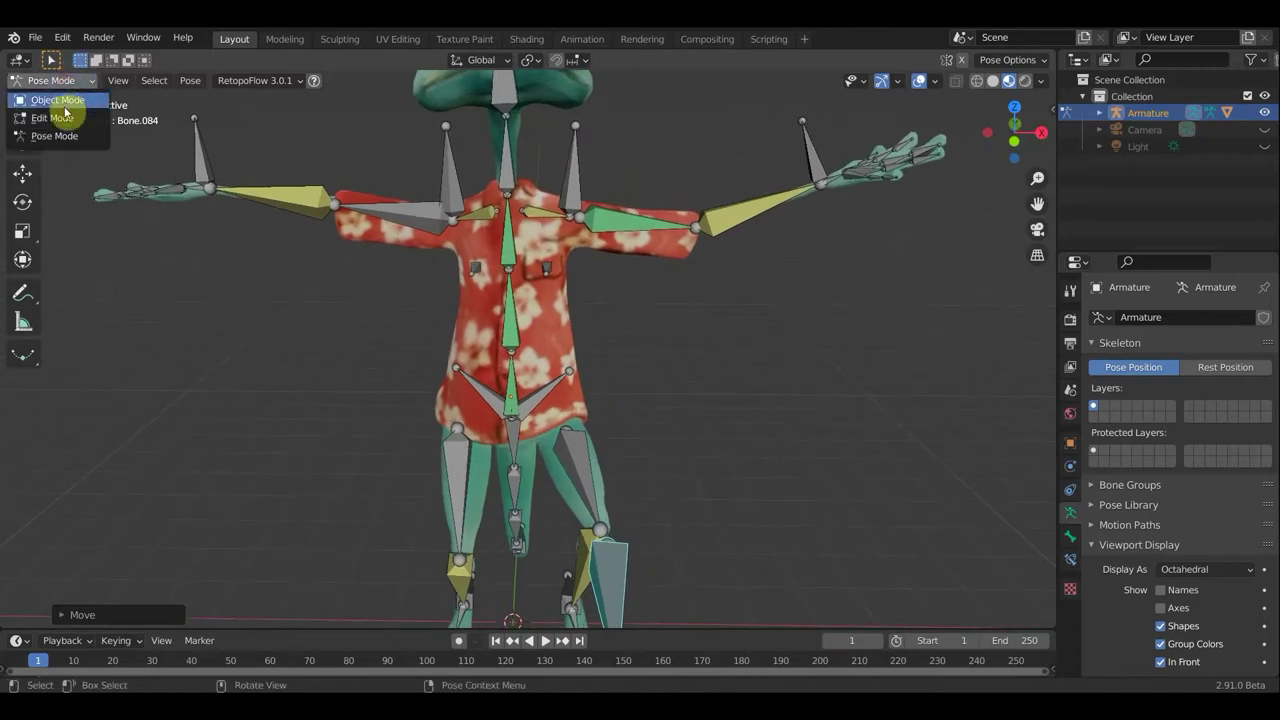
# In Edit Mode, extrude a new bone from the hip bone Bone.044
pyautogui.click(55, 118)
pyautogui.moveTo(689, 337); pyautogui.dragTo(479, 315, button='middle')
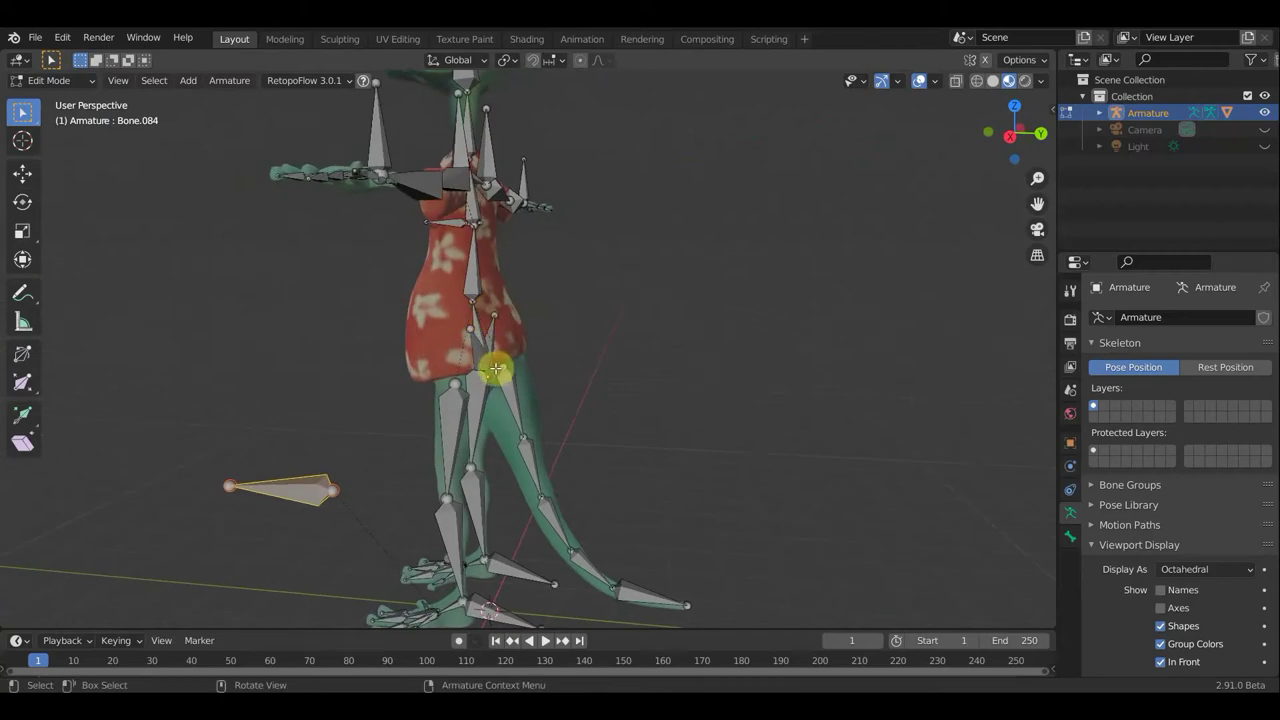
pyautogui.click(493, 365)
pyautogui.moveTo(493, 365)
pyautogui.mouseDown(button='middle')
pyautogui.moveTo(487, 374)
pyautogui.moveTo(605, 374)
pyautogui.mouseUp(button='middle')
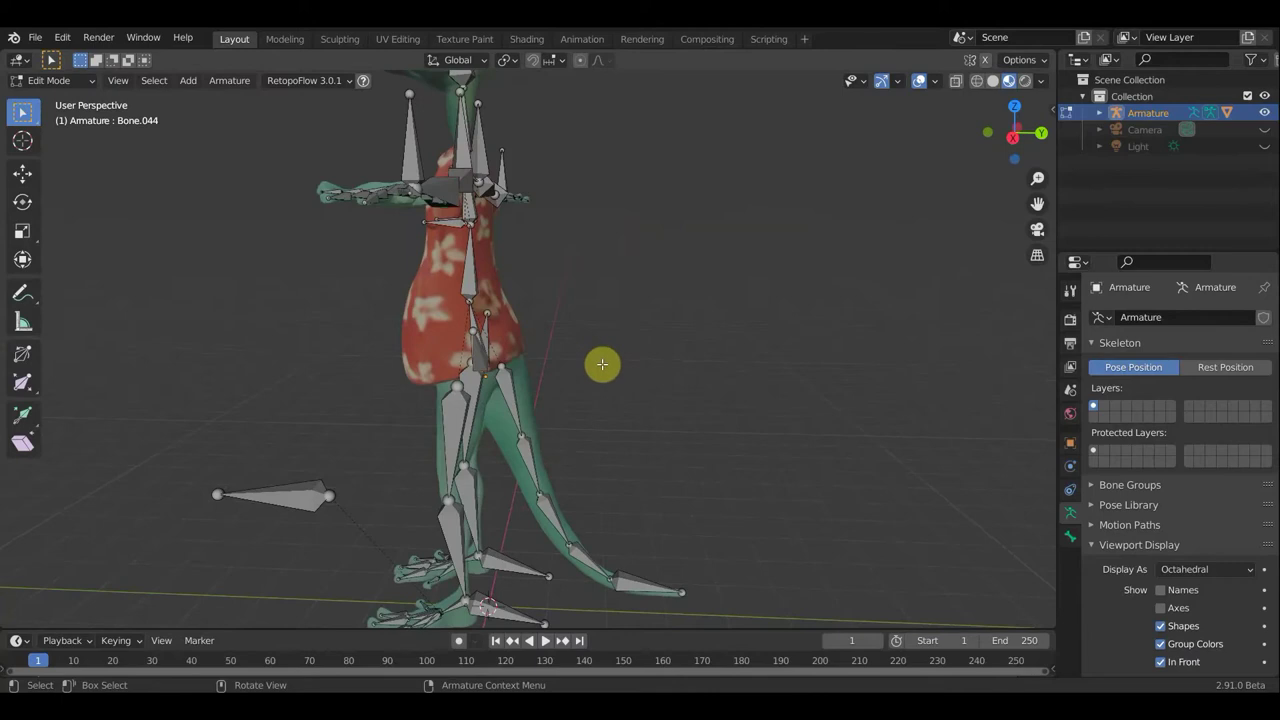
pyautogui.press('e')
pyautogui.click(698, 366)
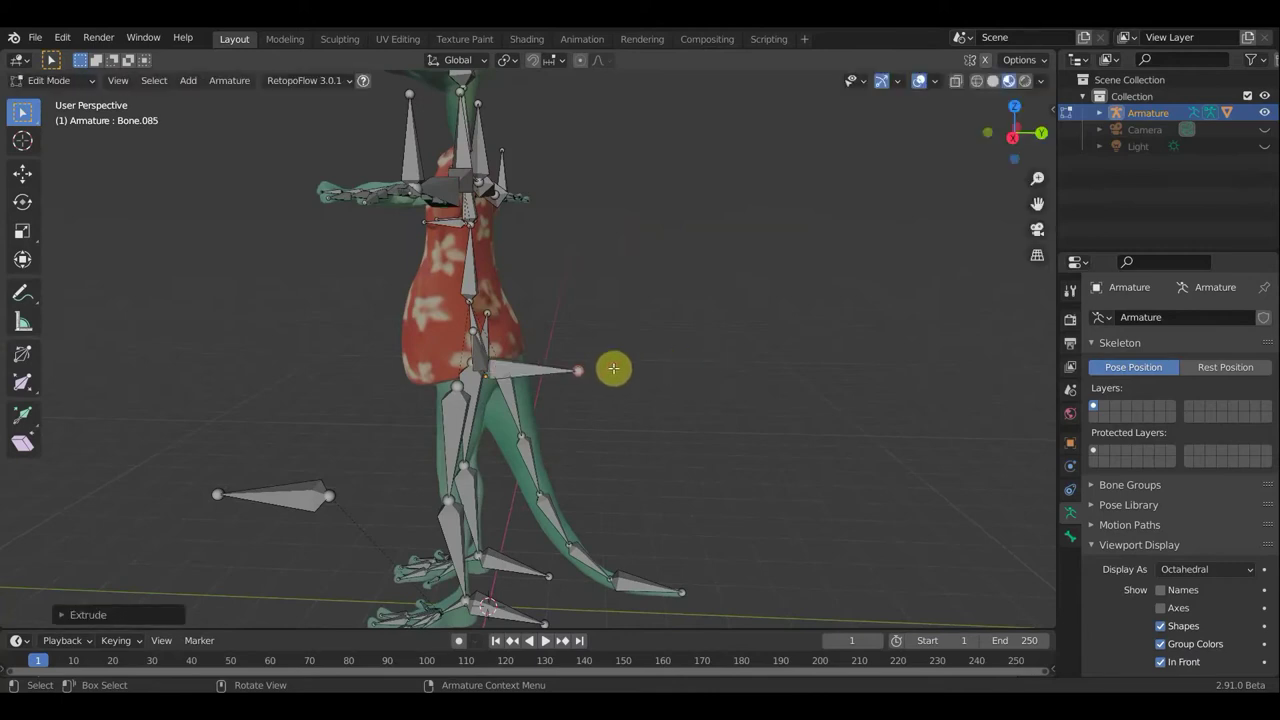
pyautogui.click(519, 367)
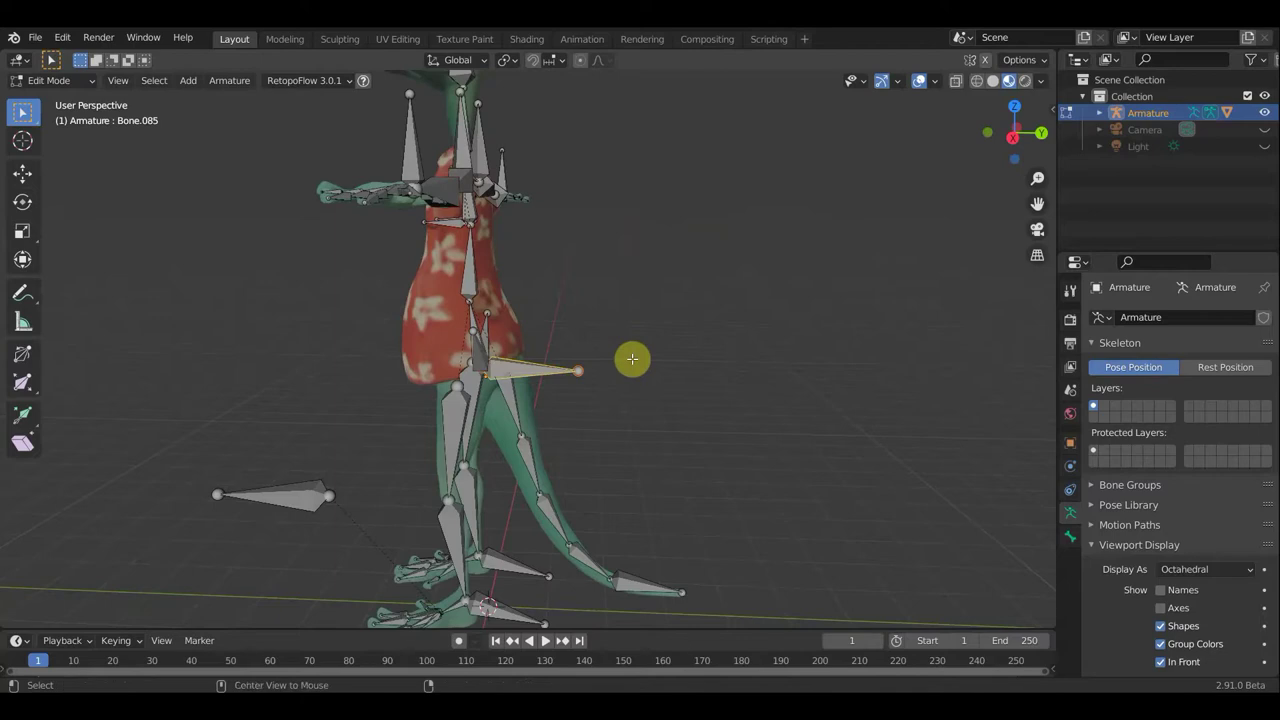
# Move the new bone in front of the hip and clear its parent
pyautogui.press('p')
pyautogui.press('Escape')
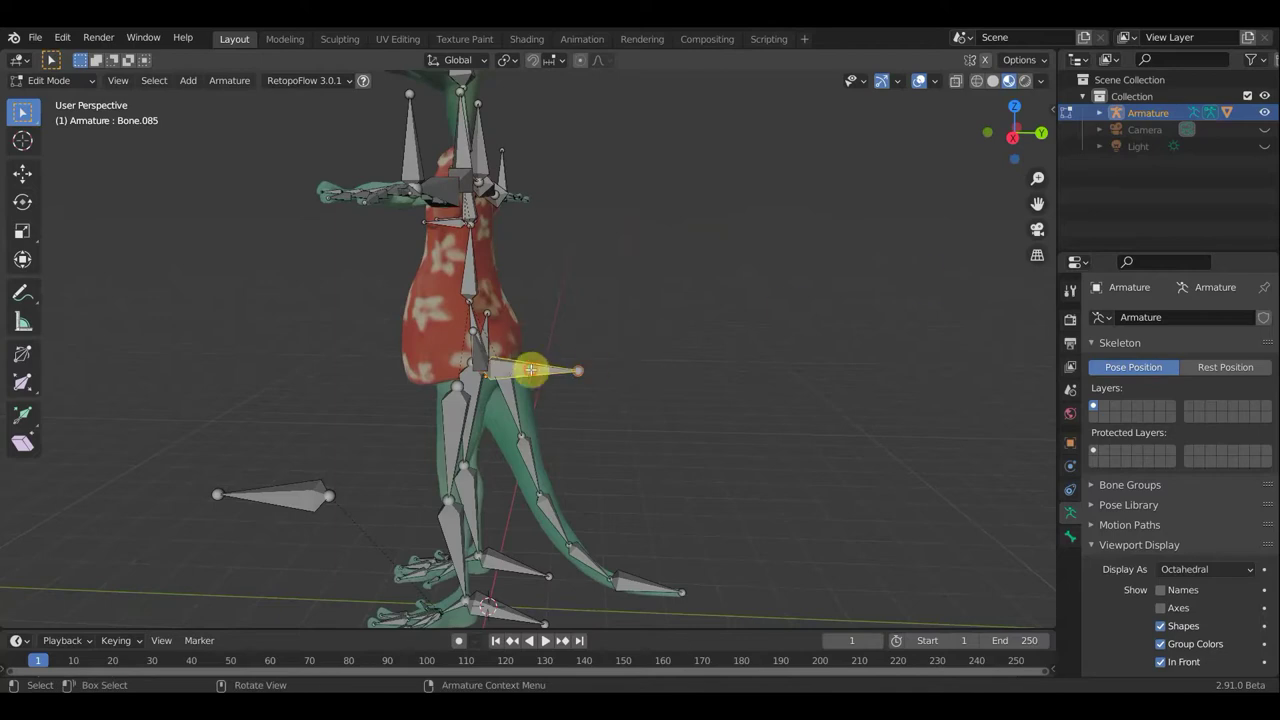
pyautogui.press('p')
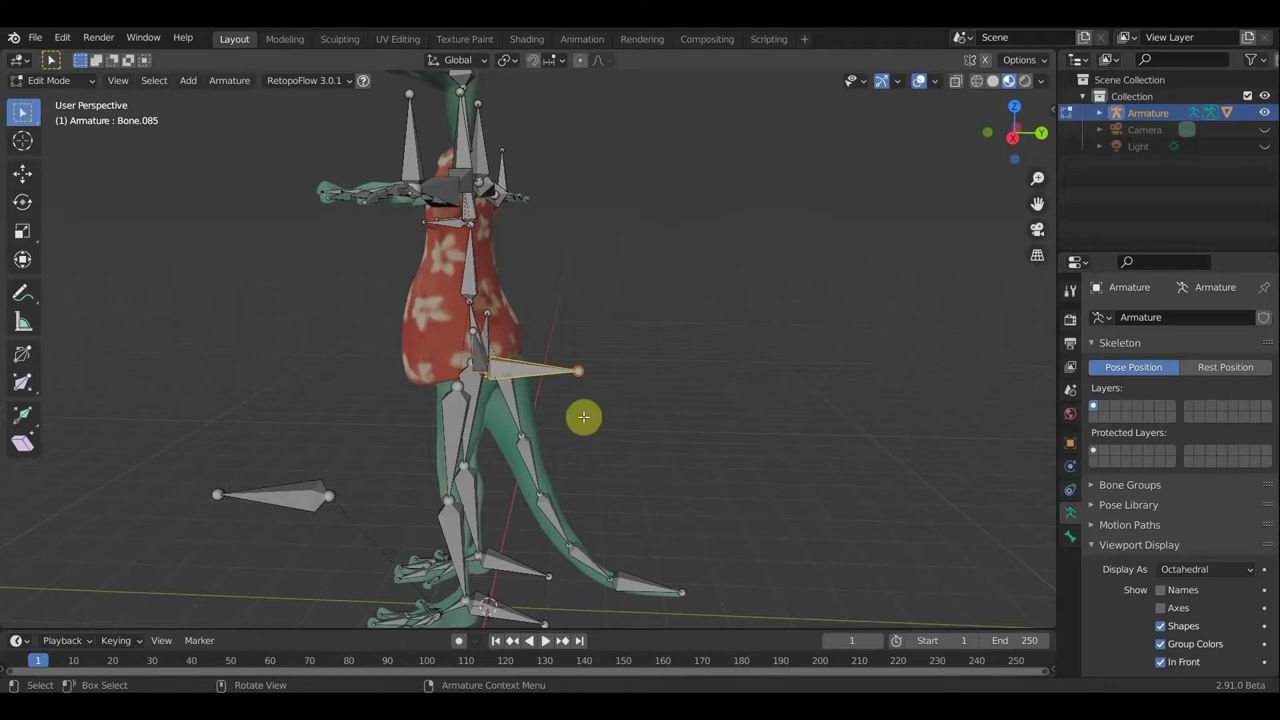
pyautogui.press('g')
pyautogui.click(685, 409)
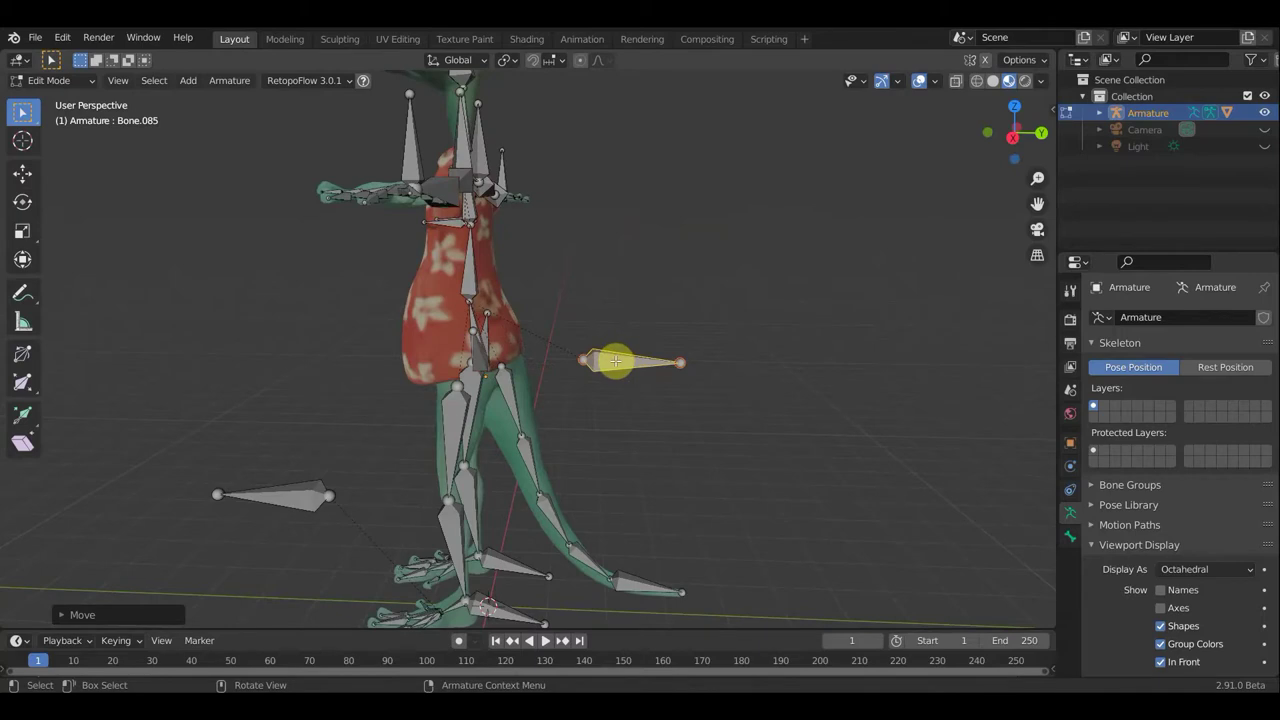
pyautogui.hotkey('alt', 'p')
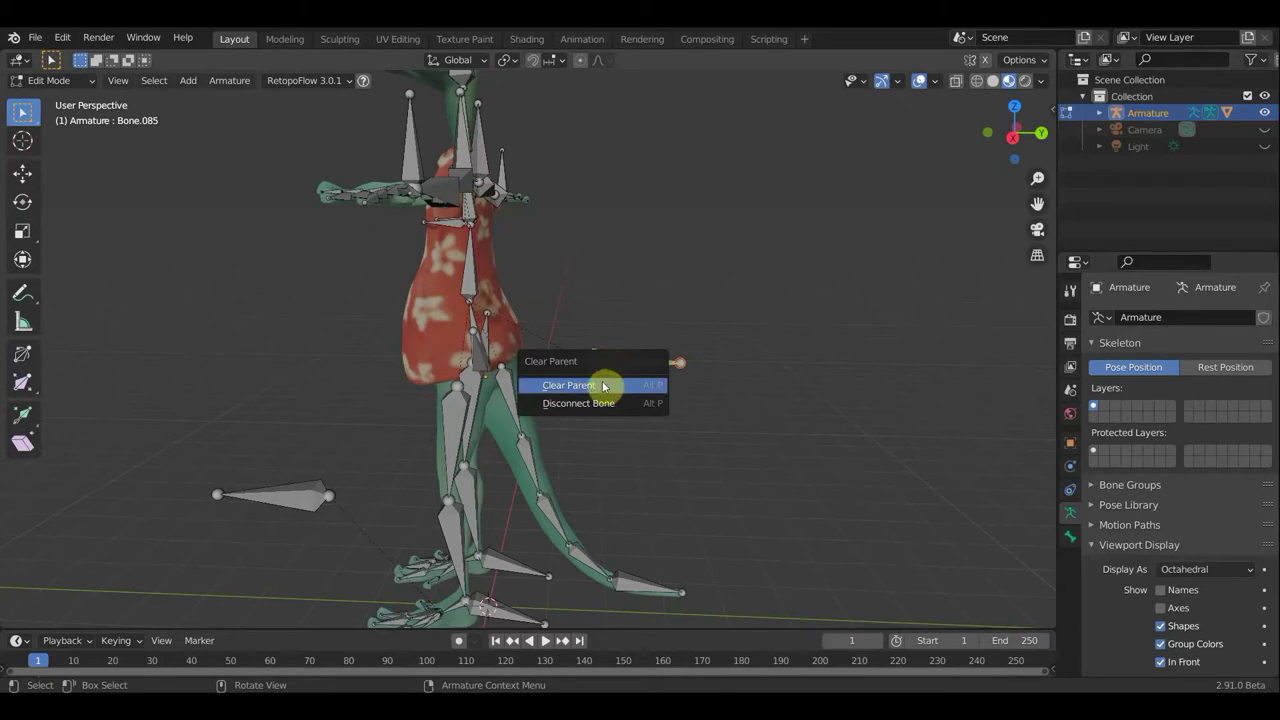
pyautogui.click(606, 383)
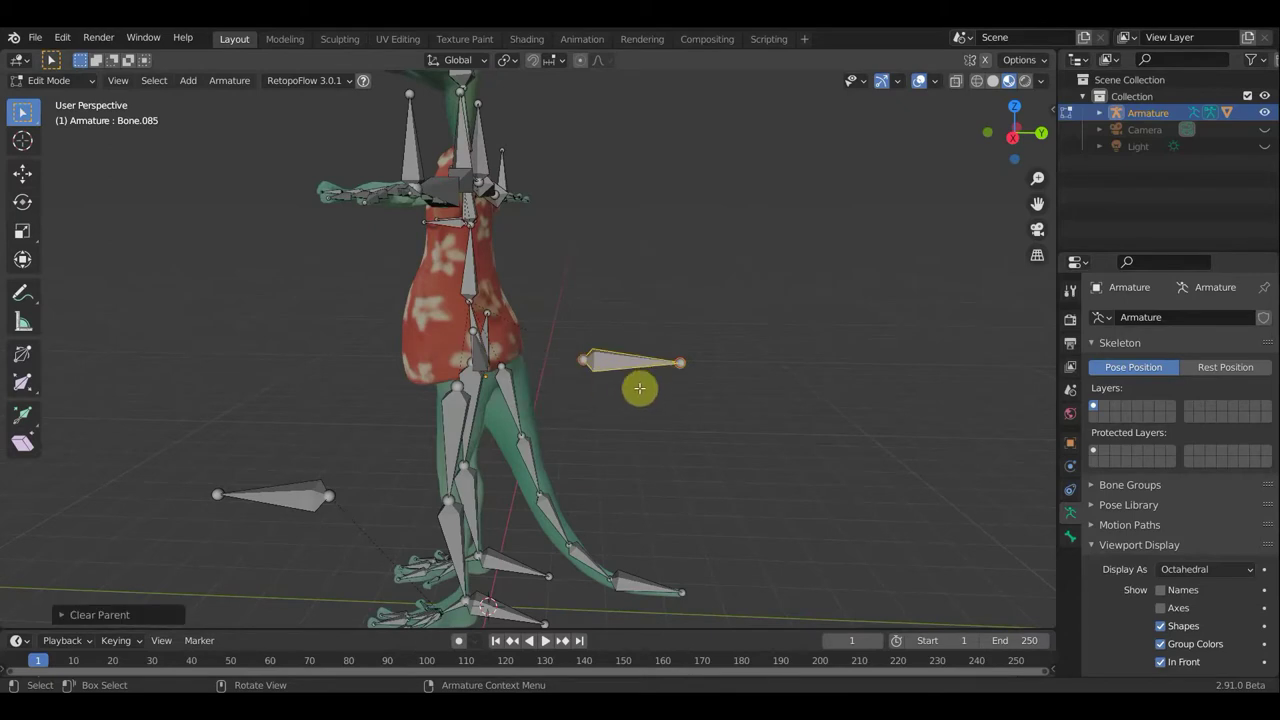
# Parent both shoulder bones and the hip bone to the floating control bone with Keep Offset
pyautogui.moveTo(640, 388); pyautogui.dragTo(477, 386, button='middle')
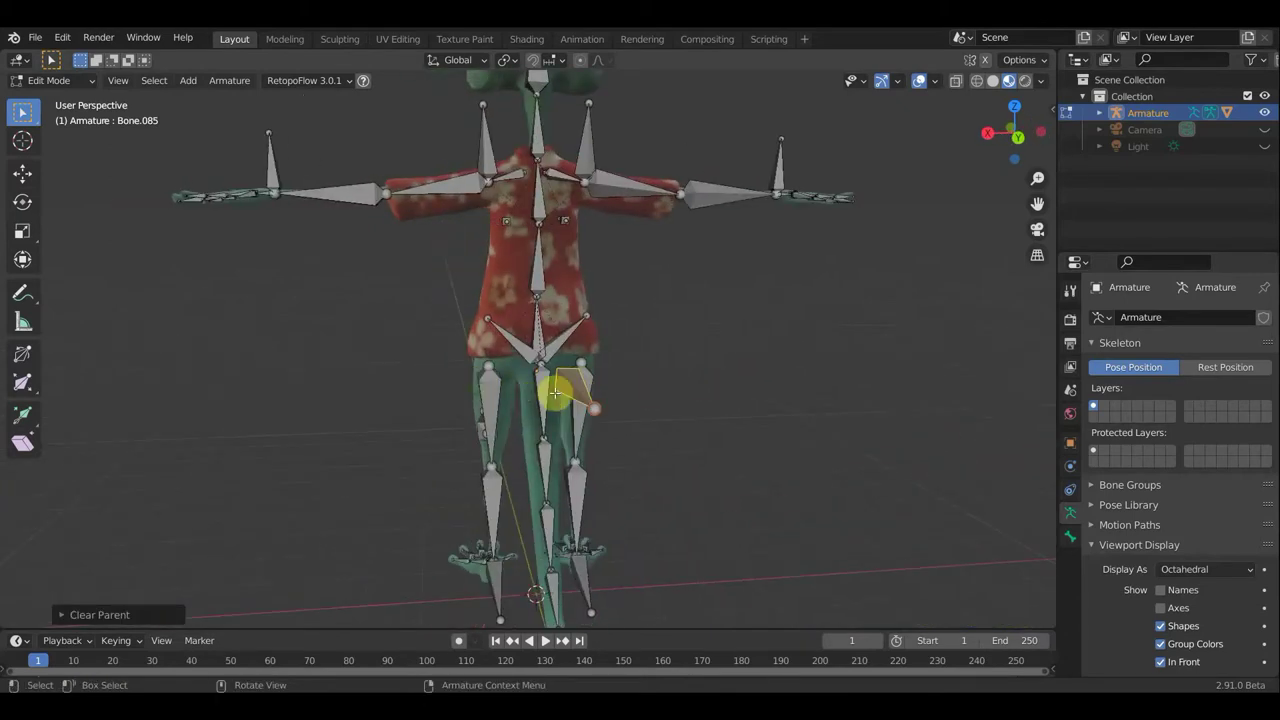
pyautogui.moveTo(555, 393); pyautogui.dragTo(537, 400, button='middle')
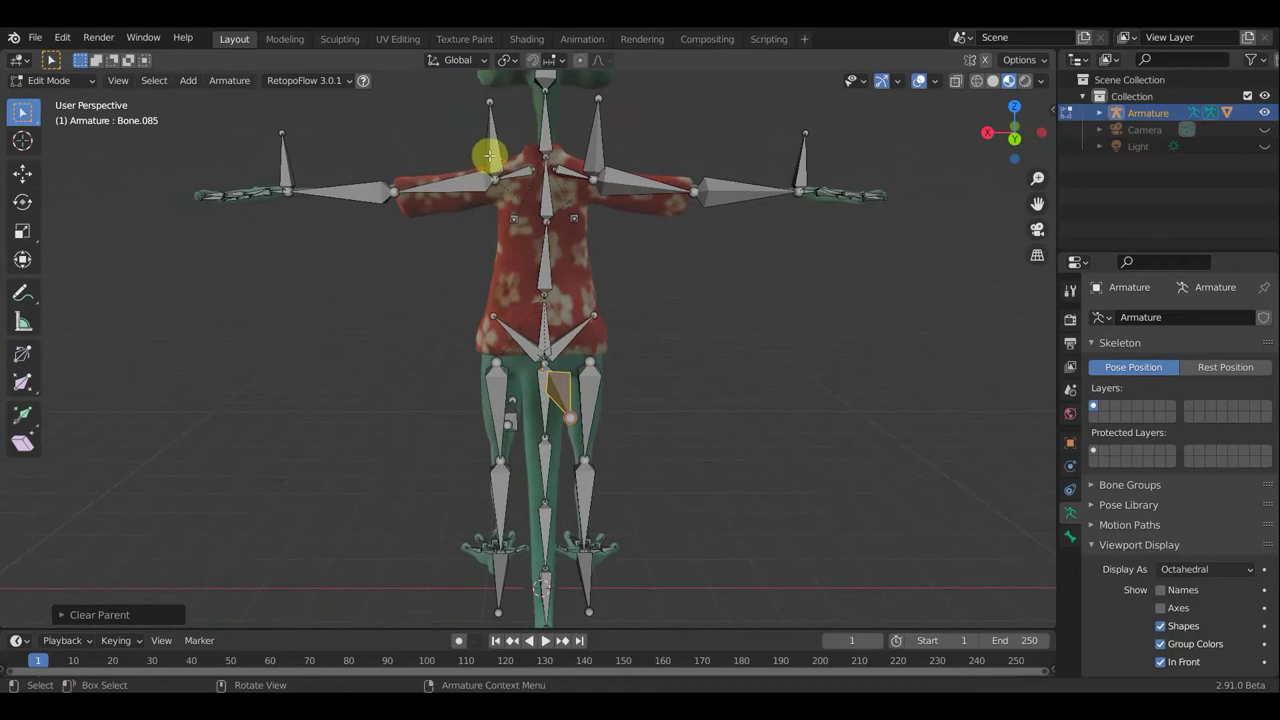
pyautogui.click(548, 158)
pyautogui.keyDown('shift'); pyautogui.click(597, 145); pyautogui.keyUp('shift')
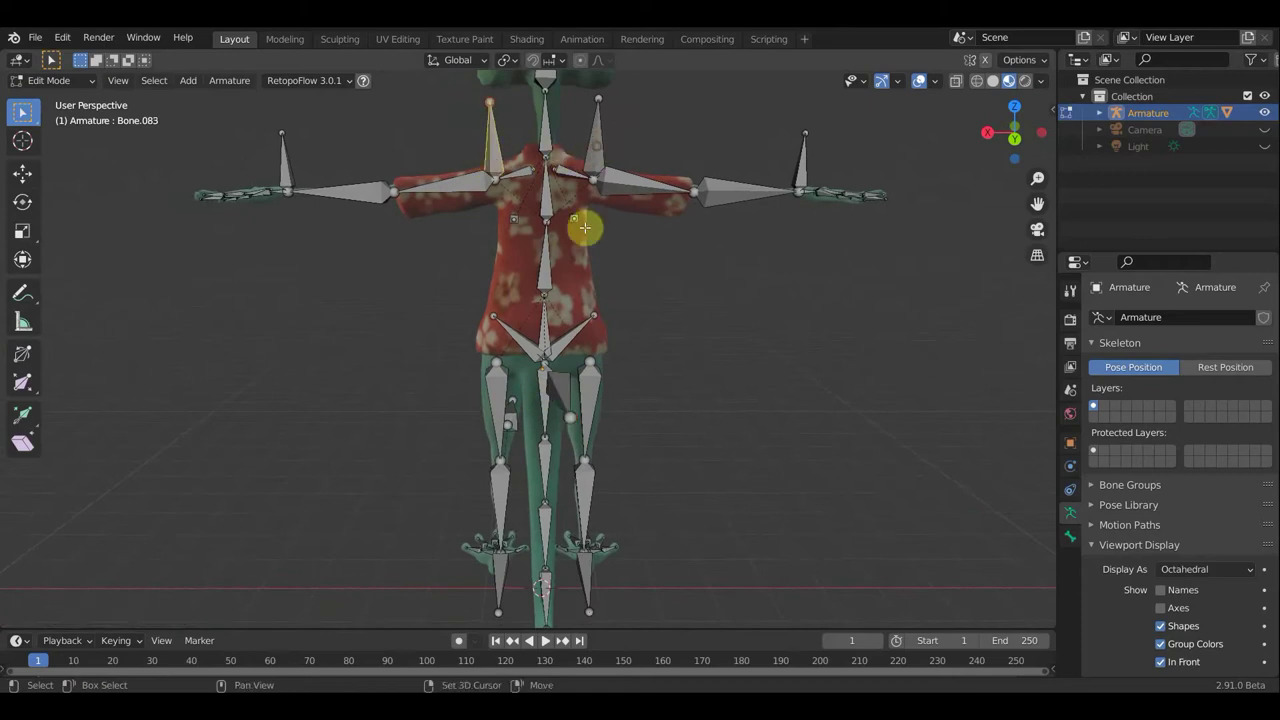
pyautogui.keyDown('shift'); pyautogui.click(560, 333); pyautogui.keyUp('shift')
pyautogui.moveTo(560, 333)
pyautogui.mouseDown(button='middle')
pyautogui.moveTo(663, 346)
pyautogui.moveTo(766, 334)
pyautogui.mouseUp(button='middle')
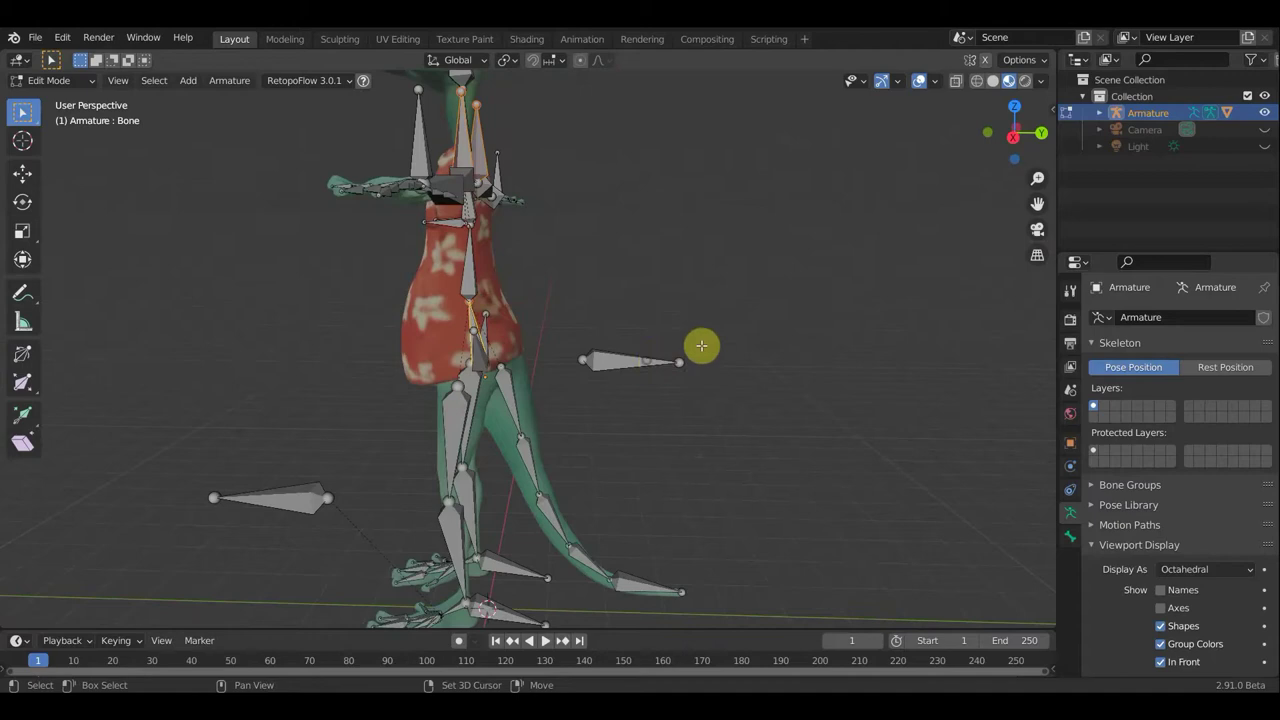
pyautogui.keyDown('shift'); pyautogui.click(702, 345); pyautogui.keyUp('shift')
pyautogui.hotkey('ctrl', 'p')
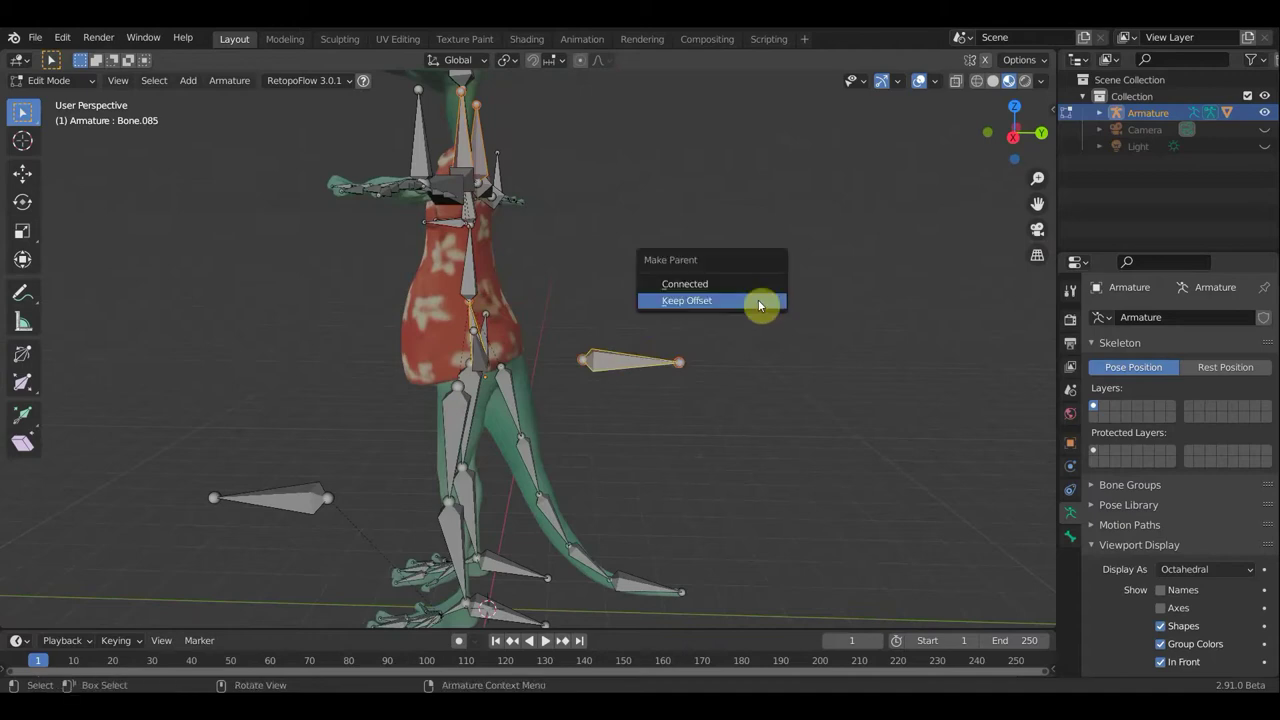
pyautogui.click(760, 301)
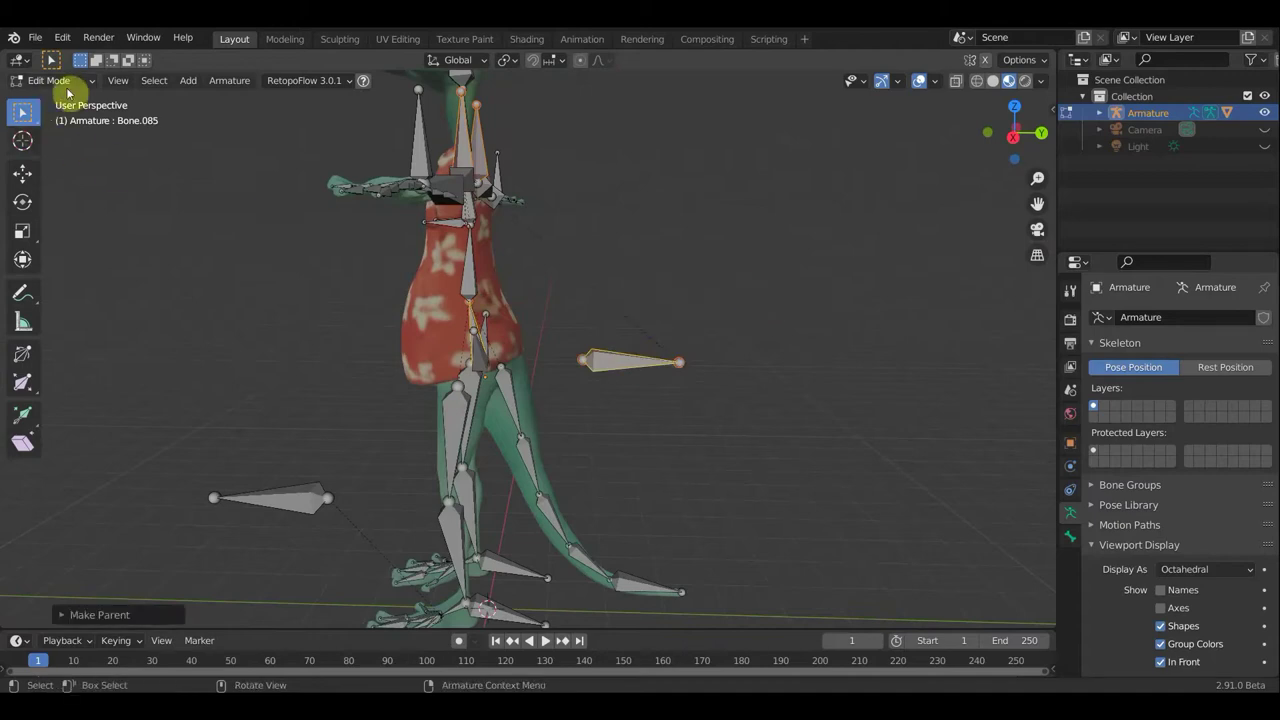
pyautogui.click(48, 80)
# In Pose Mode, move control bone Bone.085 so the frog's upper body leans
pyautogui.click(51, 133)
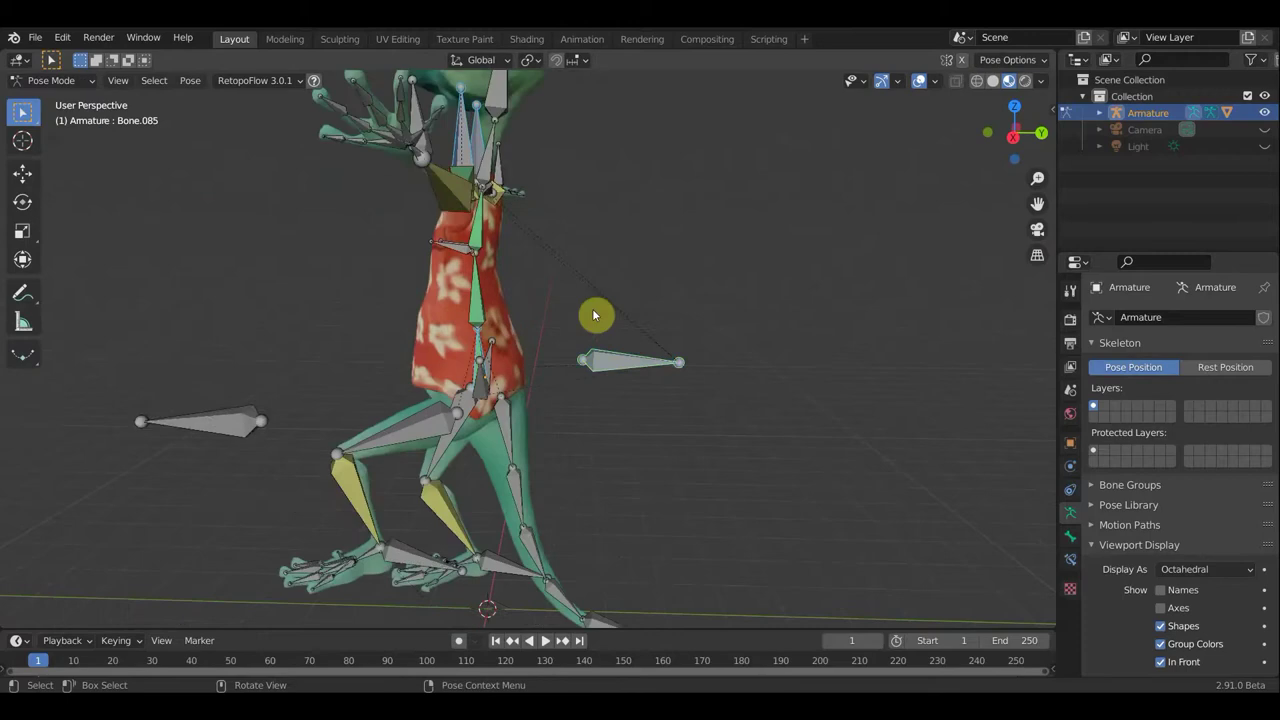
pyautogui.scroll(-2, 656, 344)
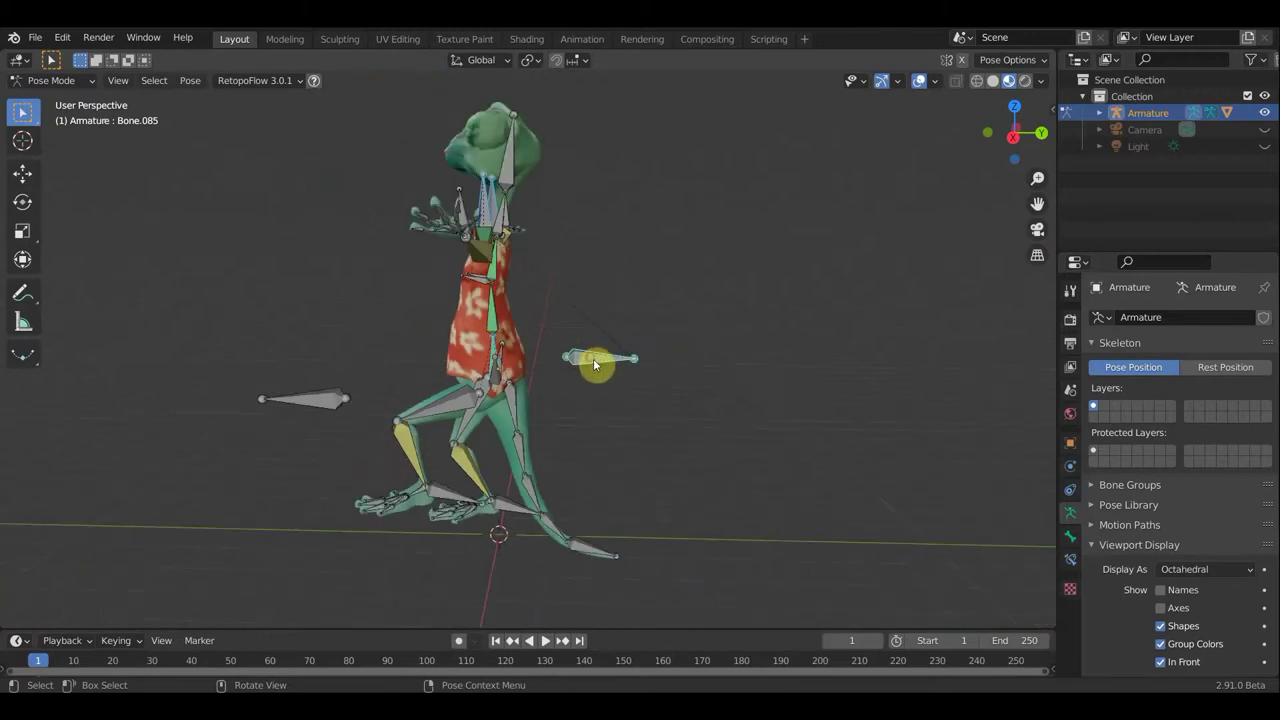
pyautogui.moveTo(594, 364)
pyautogui.mouseDown()
pyautogui.moveTo(602, 373)
pyautogui.moveTo(534, 349)
pyautogui.moveTo(611, 351)
pyautogui.moveTo(514, 360)
pyautogui.moveTo(572, 372)
pyautogui.mouseUp()
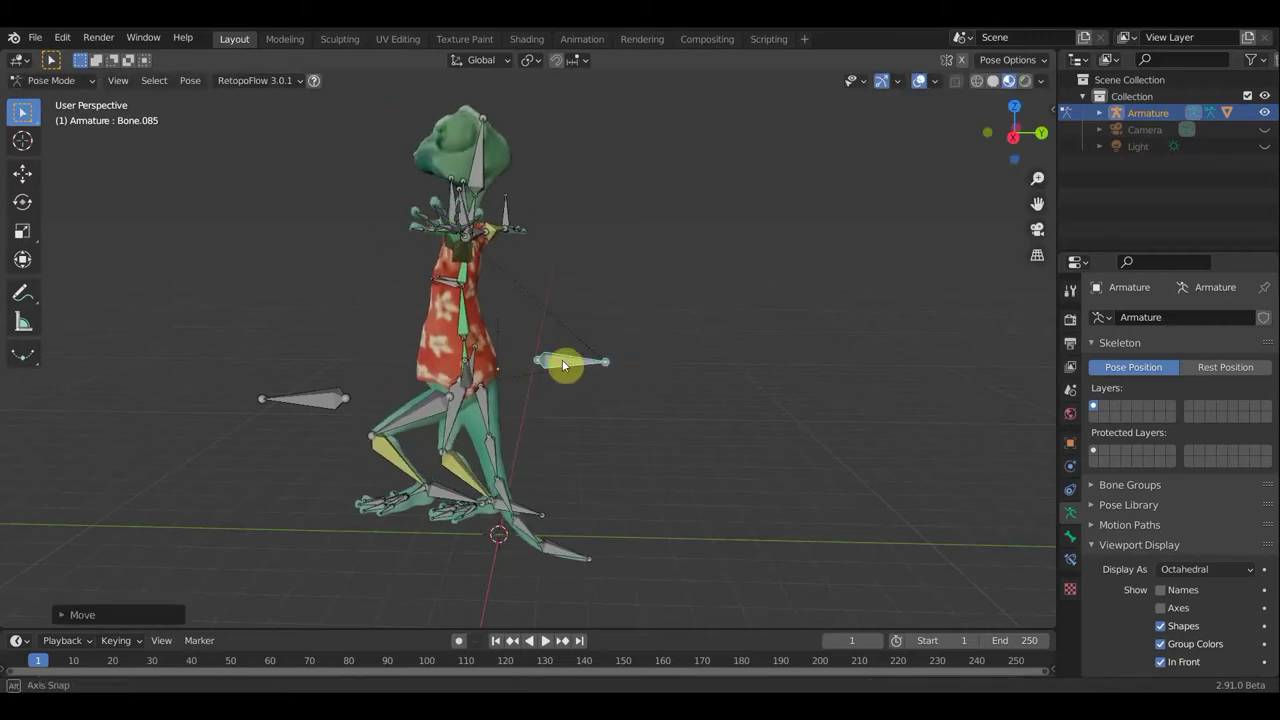
pyautogui.moveTo(562, 363)
pyautogui.mouseDown(button='middle')
pyautogui.moveTo(480, 363)
pyautogui.moveTo(457, 449)
pyautogui.moveTo(451, 366)
pyautogui.moveTo(437, 363)
pyautogui.mouseUp(button='middle')
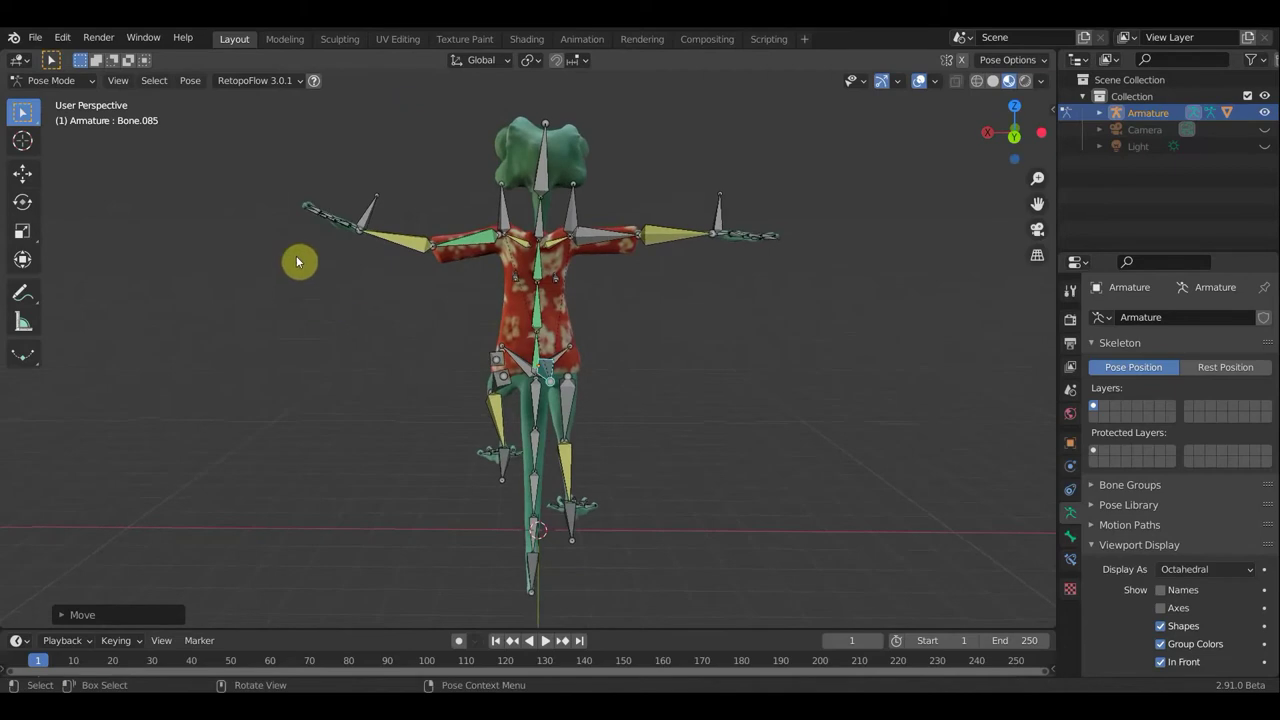
pyautogui.click(44, 78)
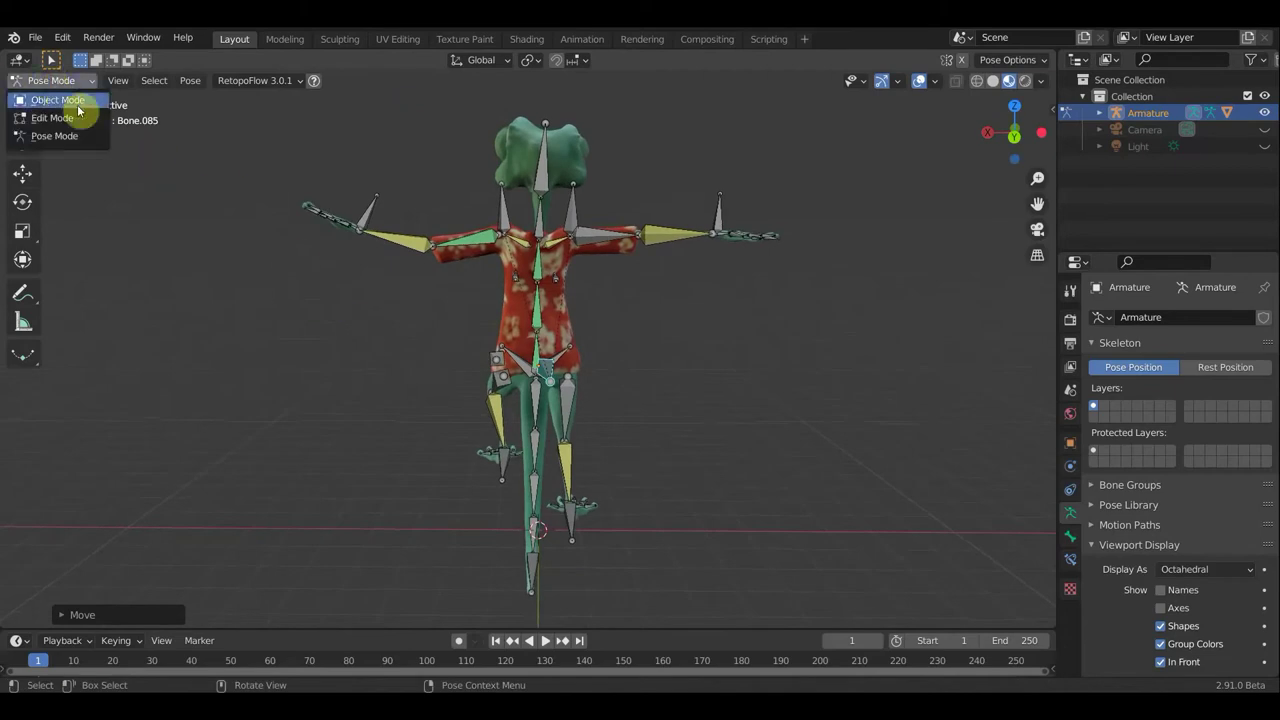
# In Edit Mode, parent both hand-tip bones to control bone Bone.085 with Keep Offset
pyautogui.click(66, 119)
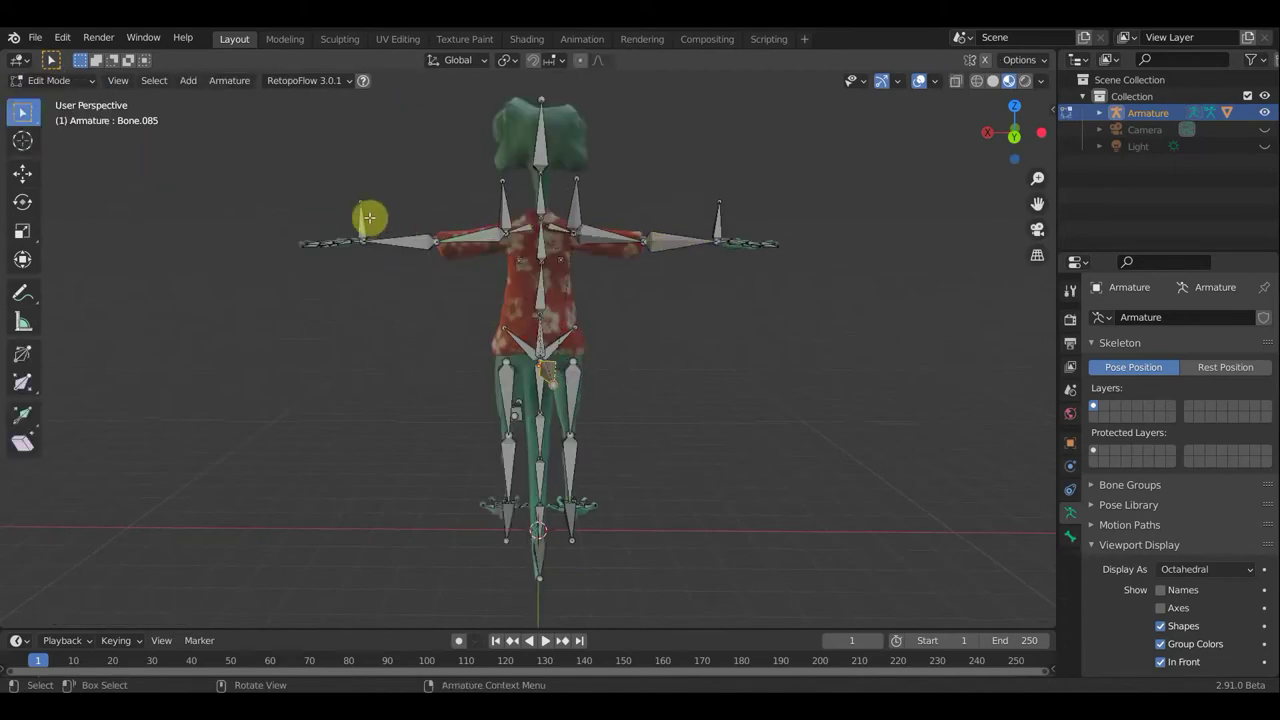
pyautogui.keyDown('shift'); pyautogui.click(719, 212); pyautogui.keyUp('shift')
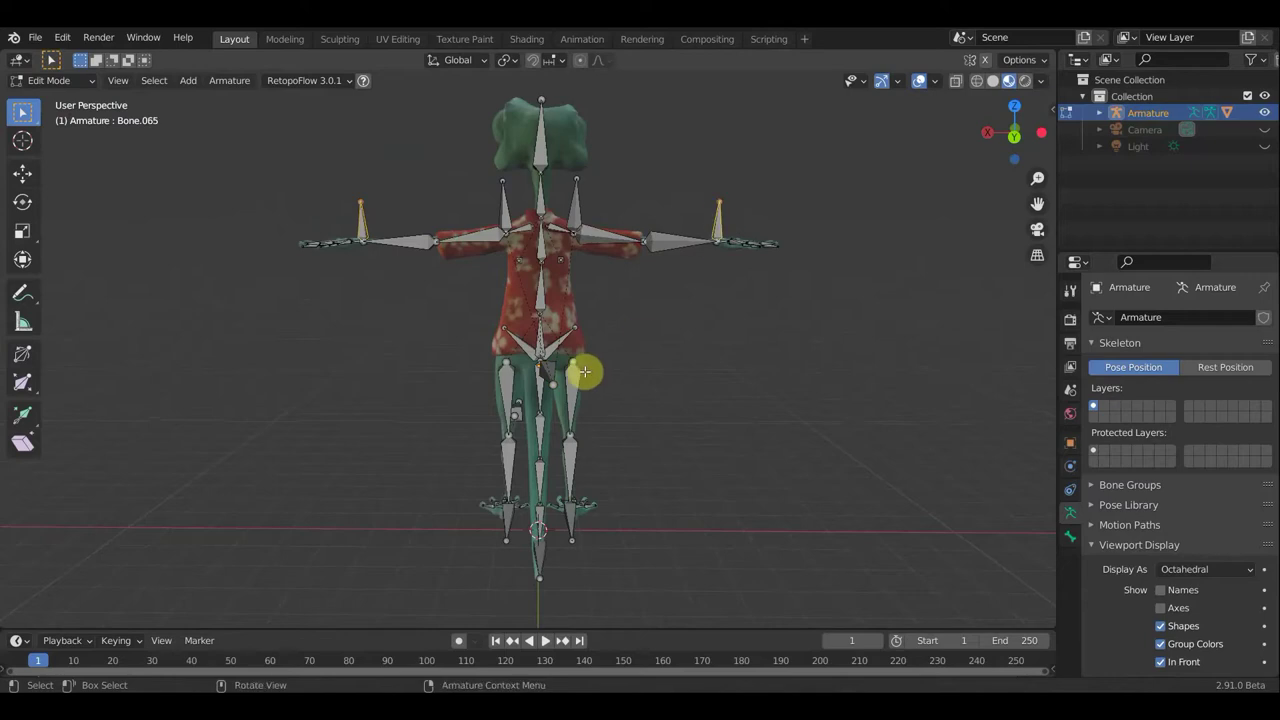
pyautogui.keyDown('shift'); pyautogui.click(550, 369); pyautogui.keyUp('shift')
pyautogui.hotkey('ctrl', 'p')
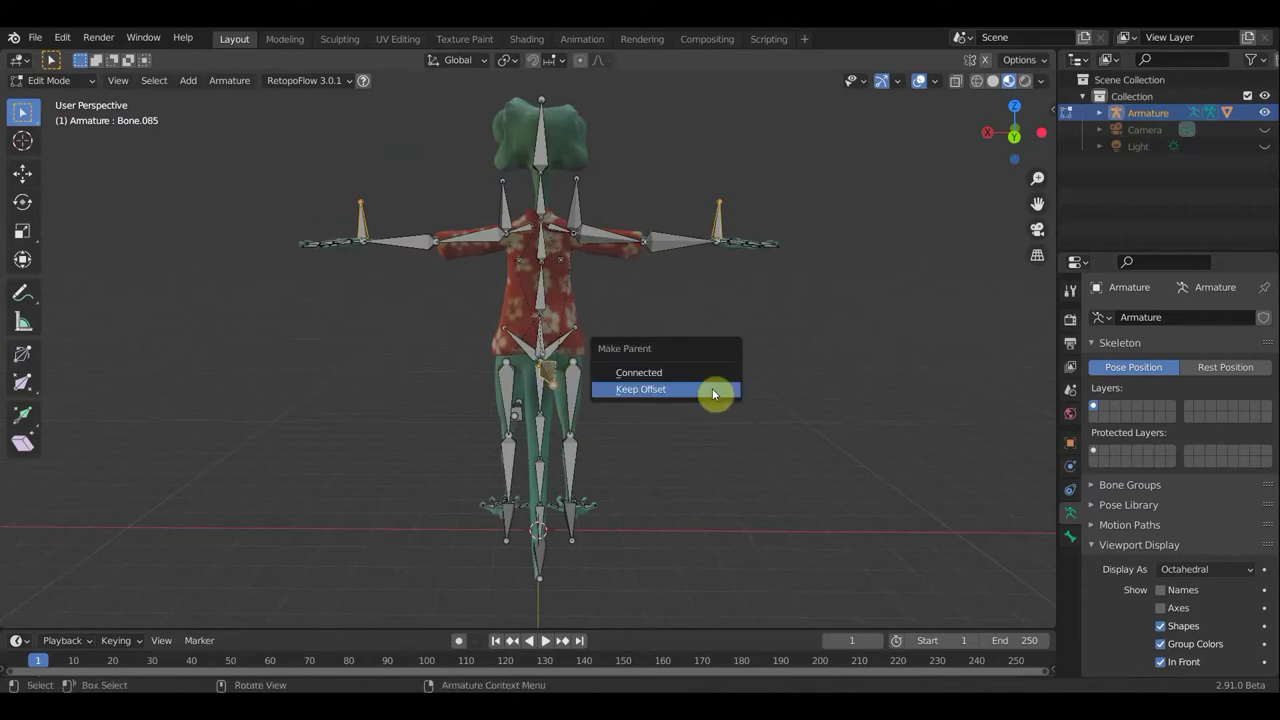
pyautogui.click(714, 390)
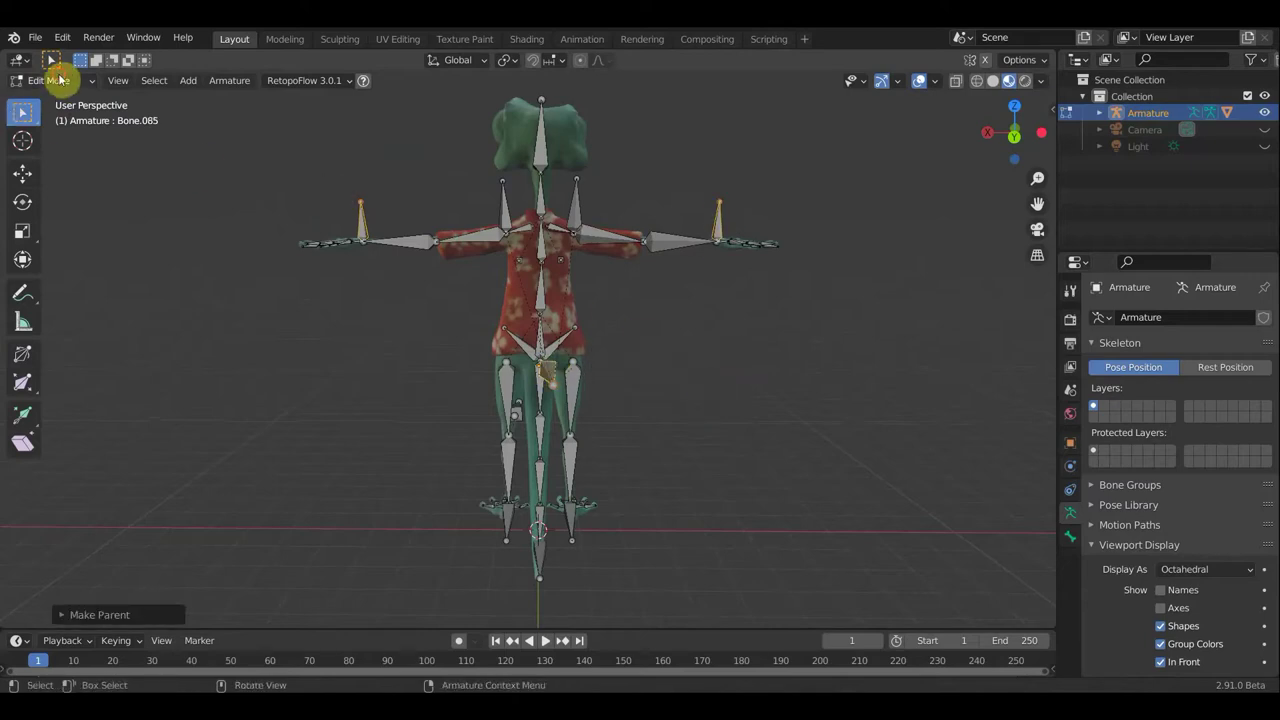
# Return to Pose Mode and test-move a bone to check the parenting
pyautogui.click(52, 80)
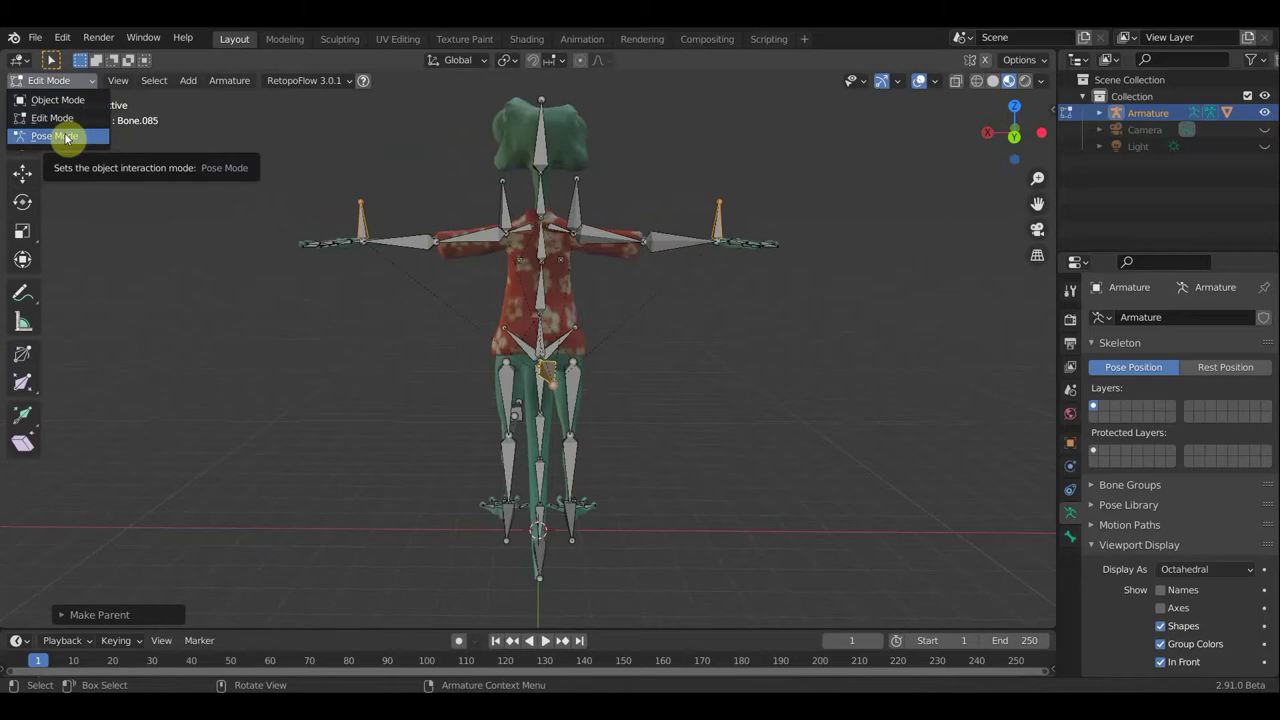
pyautogui.click(65, 137)
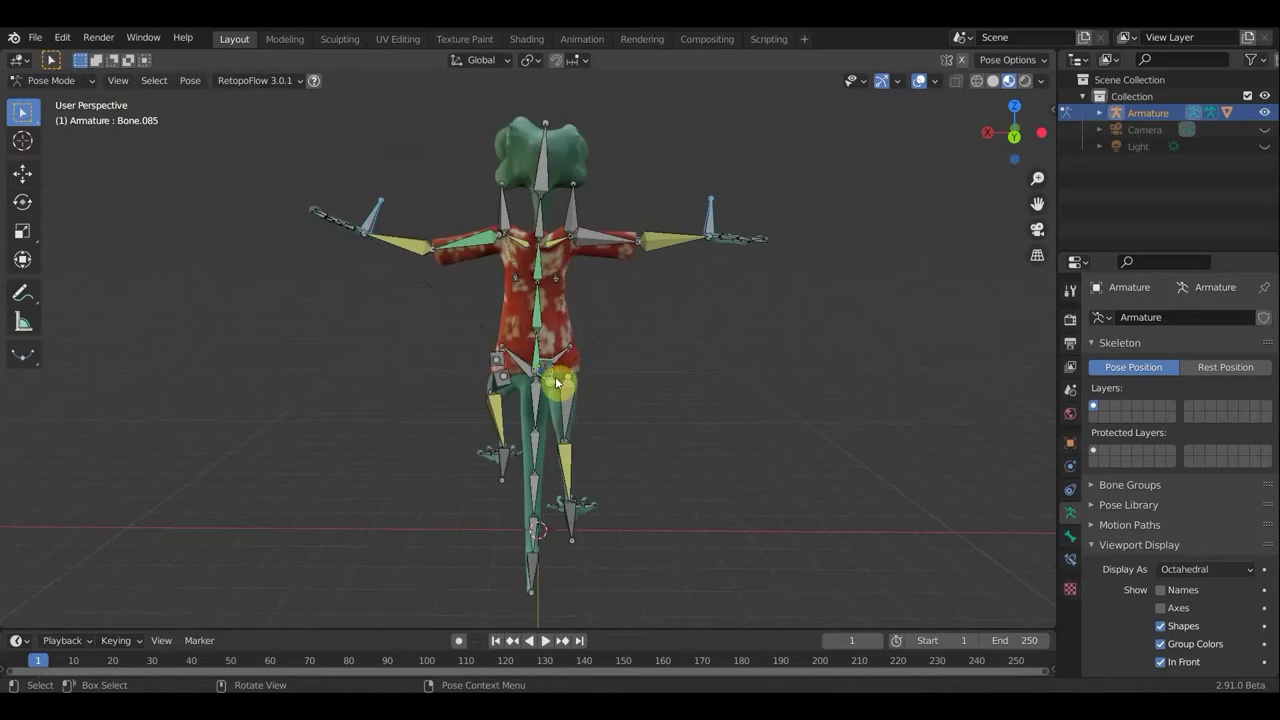
pyautogui.press('g')
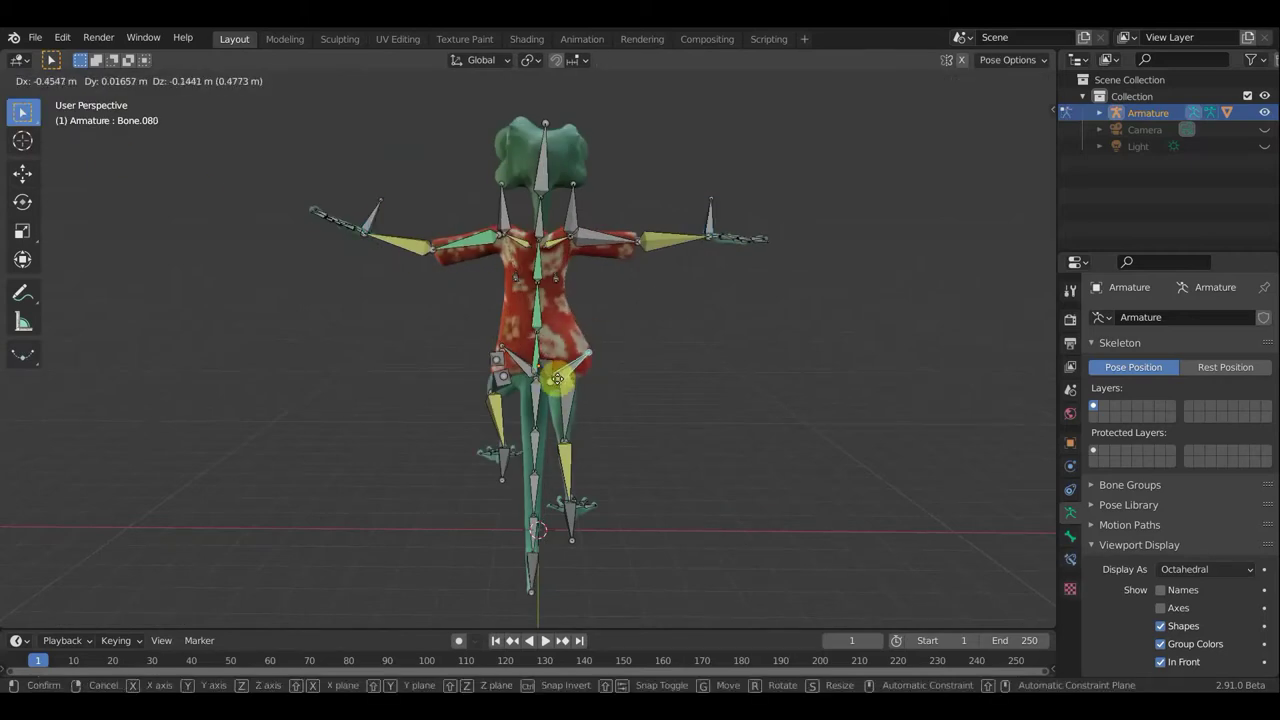
pyautogui.click(548, 375)
# Move the floating control bone to shift the frog's body
pyautogui.click(562, 383)
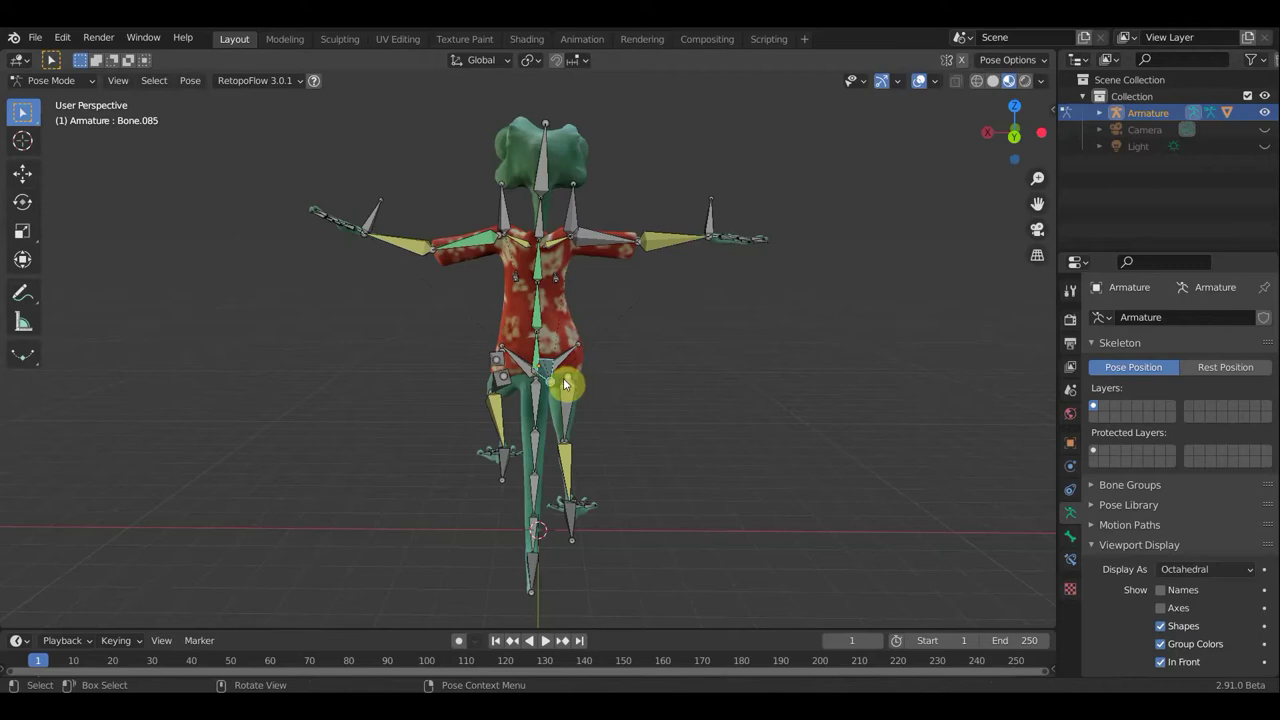
pyautogui.press('g')
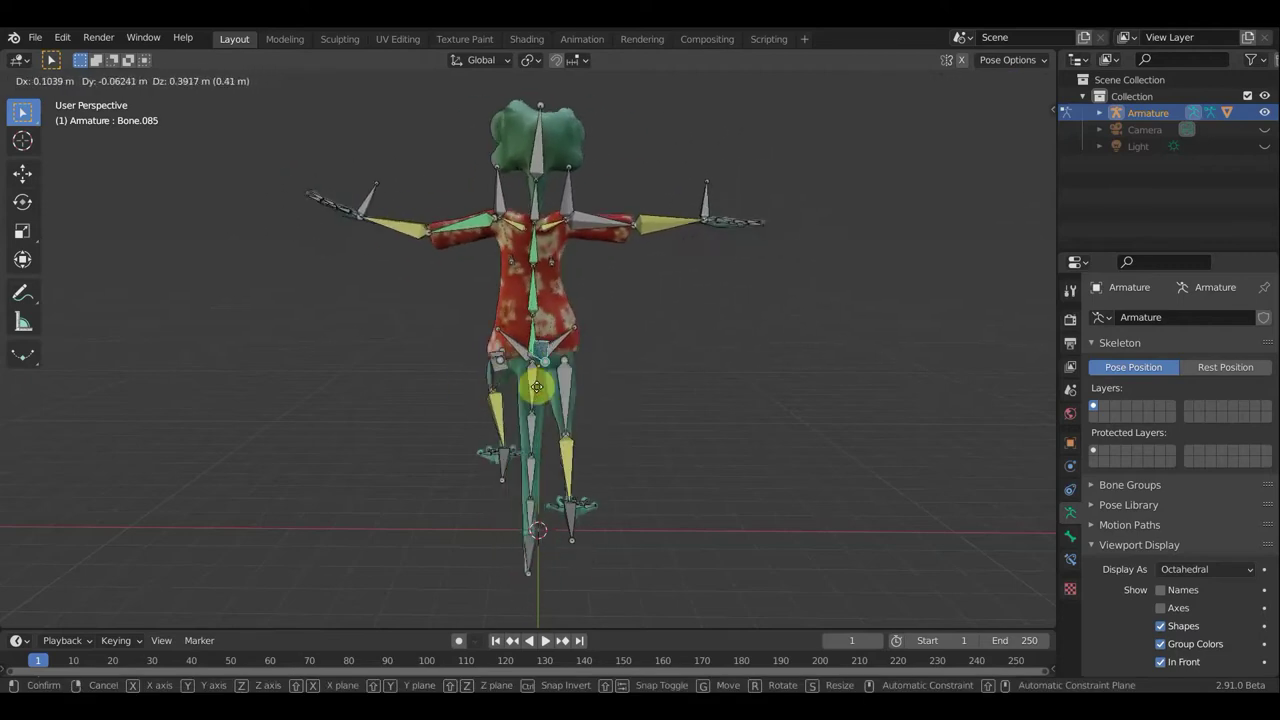
pyautogui.click(548, 385)
pyautogui.moveTo(548, 385); pyautogui.dragTo(729, 391, button='middle')
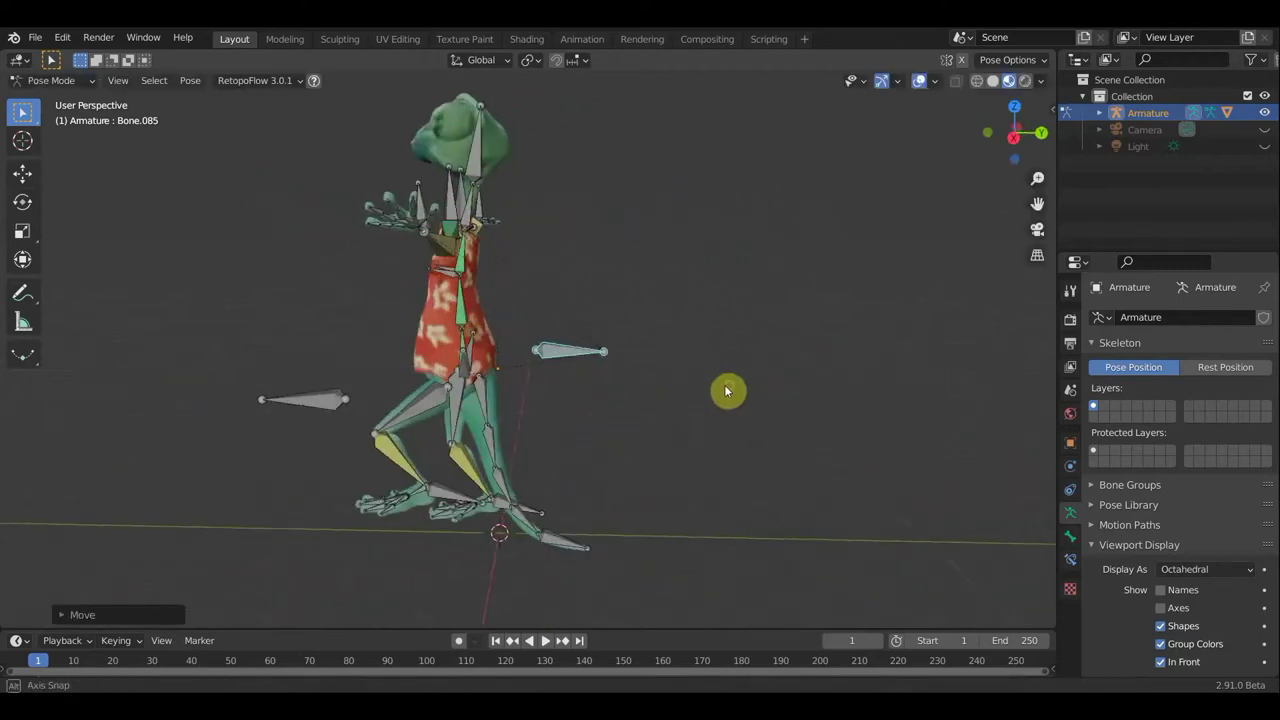
pyautogui.moveTo(583, 371)
pyautogui.mouseDown(button='middle')
pyautogui.moveTo(613, 374)
pyautogui.moveTo(580, 366)
pyautogui.mouseUp(button='middle')
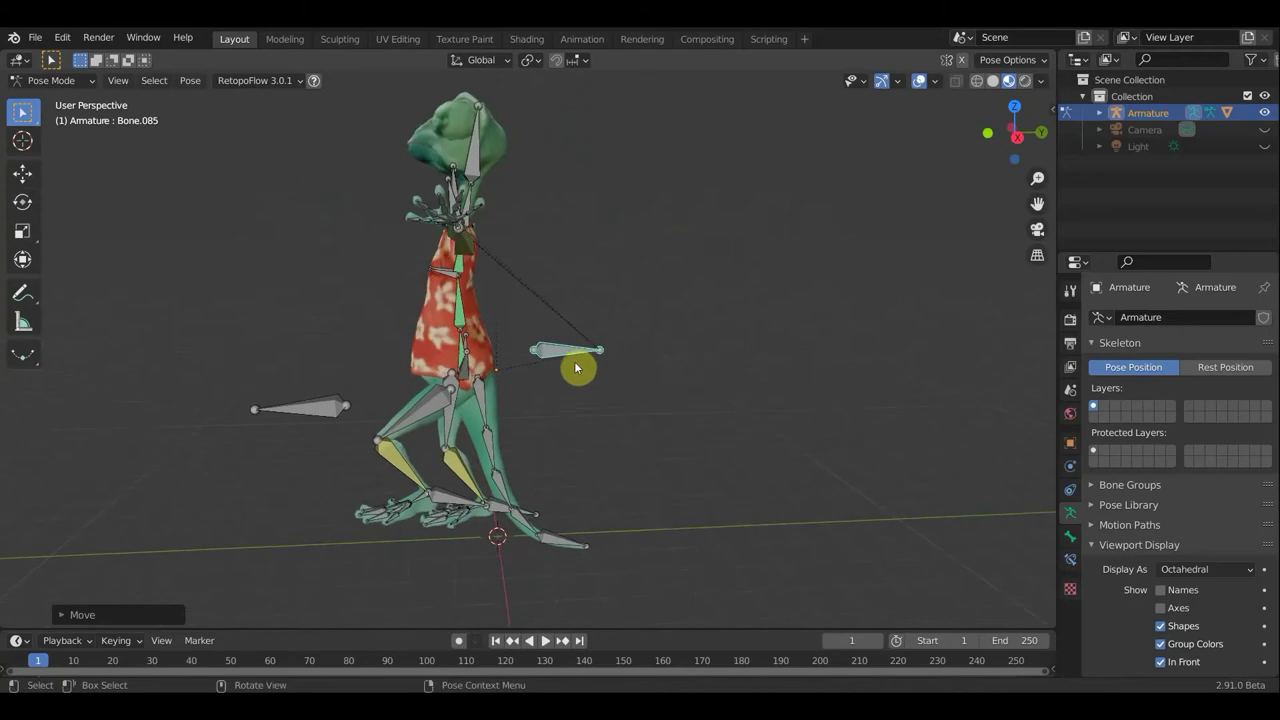
# Rotate the lower spine bones one after another to straighten the torso
pyautogui.click(458, 316)
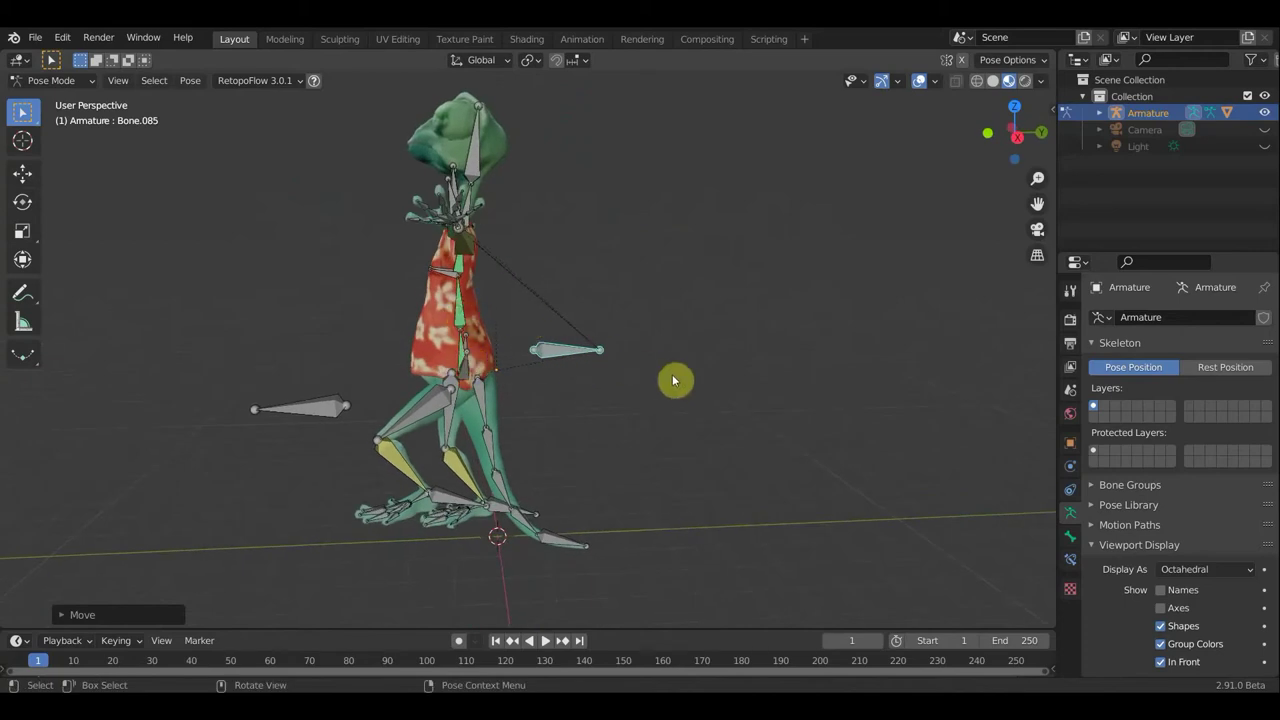
pyautogui.press('r')
pyautogui.click(728, 377)
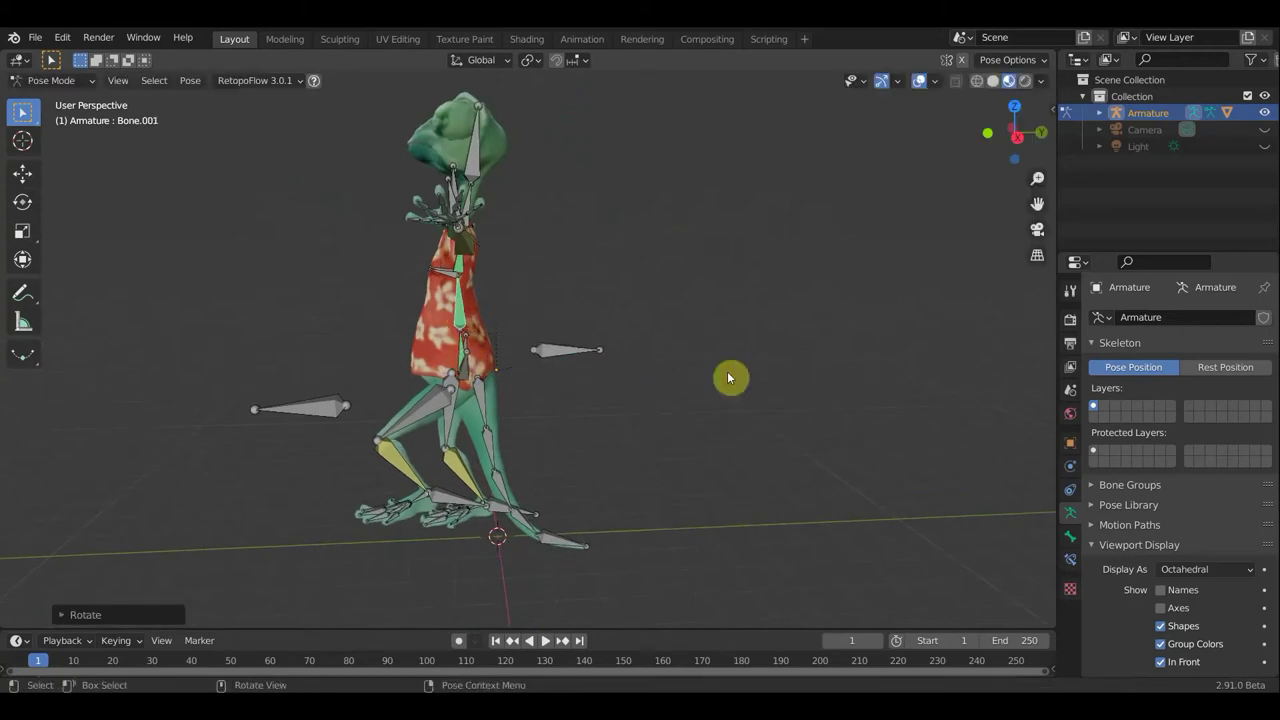
pyautogui.moveTo(517, 318)
pyautogui.mouseDown(button='middle')
pyautogui.moveTo(649, 323)
pyautogui.moveTo(624, 311)
pyautogui.mouseUp(button='middle')
pyautogui.scroll(-2, 566, 286)
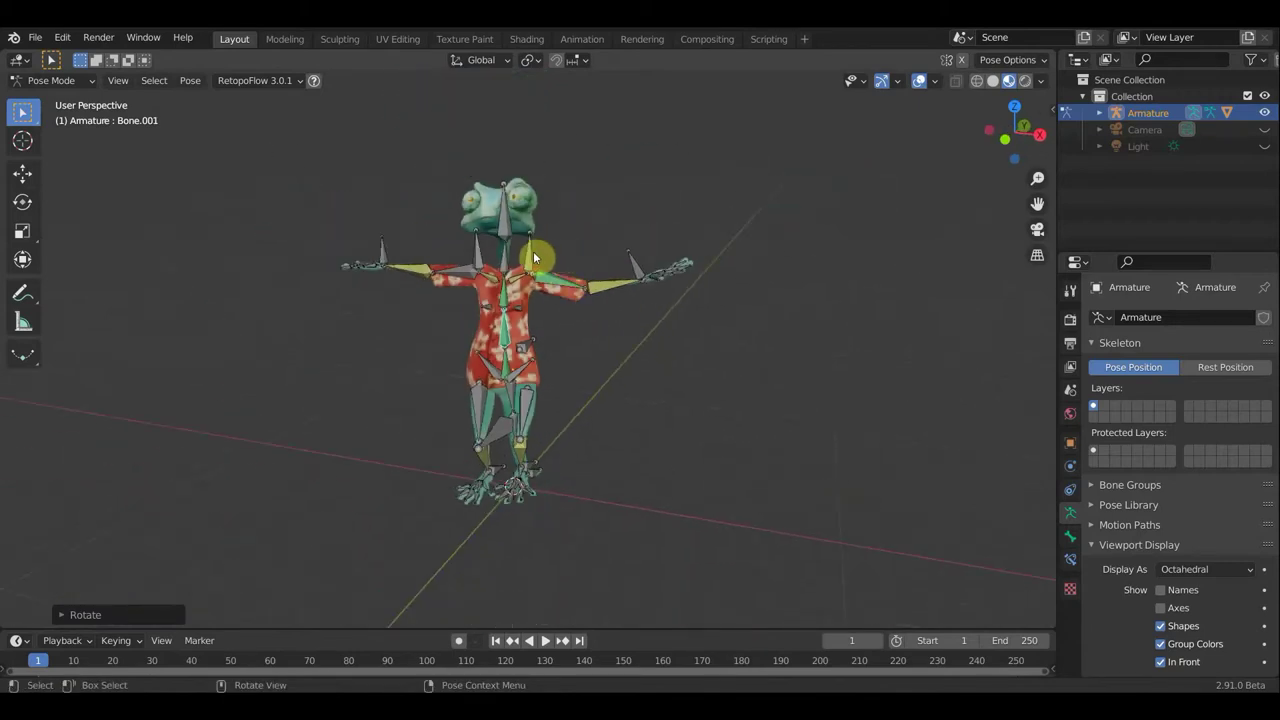
pyautogui.click(577, 318)
pyautogui.moveTo(577, 318)
pyautogui.mouseDown(button='middle')
pyautogui.moveTo(560, 346)
pyautogui.moveTo(526, 343)
pyautogui.moveTo(617, 337)
pyautogui.moveTo(500, 303)
pyautogui.moveTo(362, 313)
pyautogui.mouseUp(button='middle')
pyautogui.scroll(3, 602, 340)
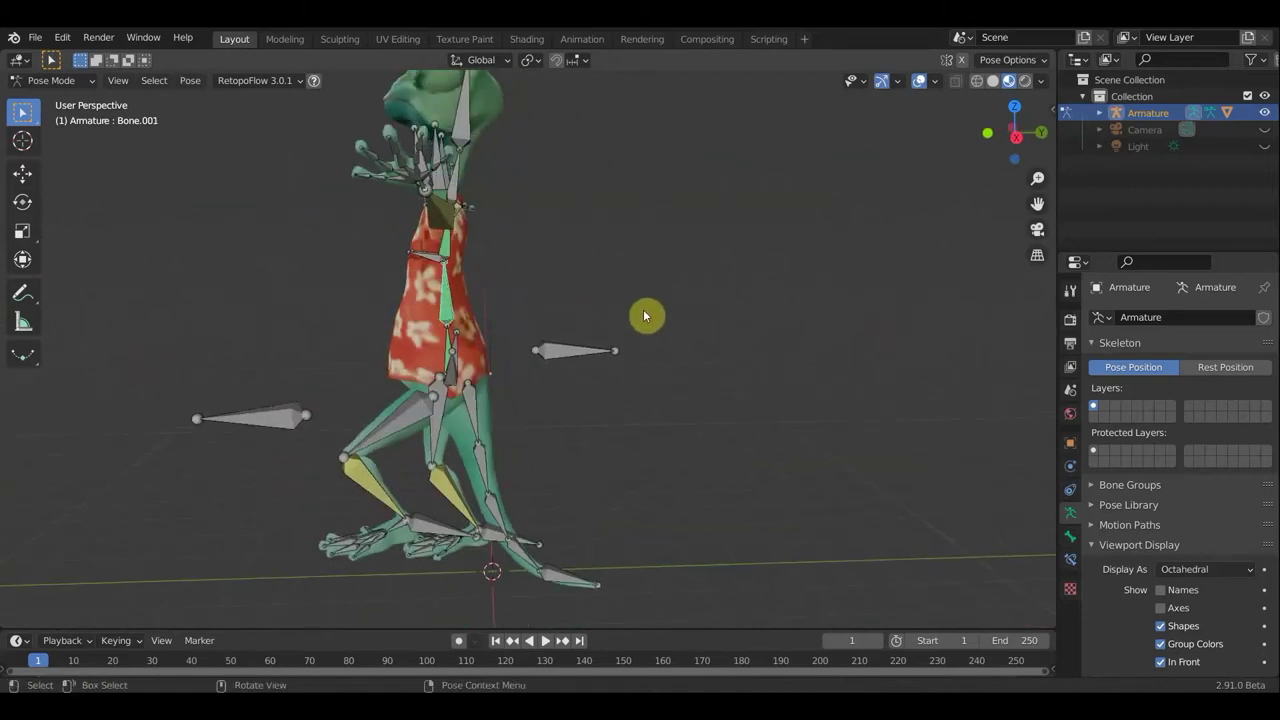
pyautogui.press('r')
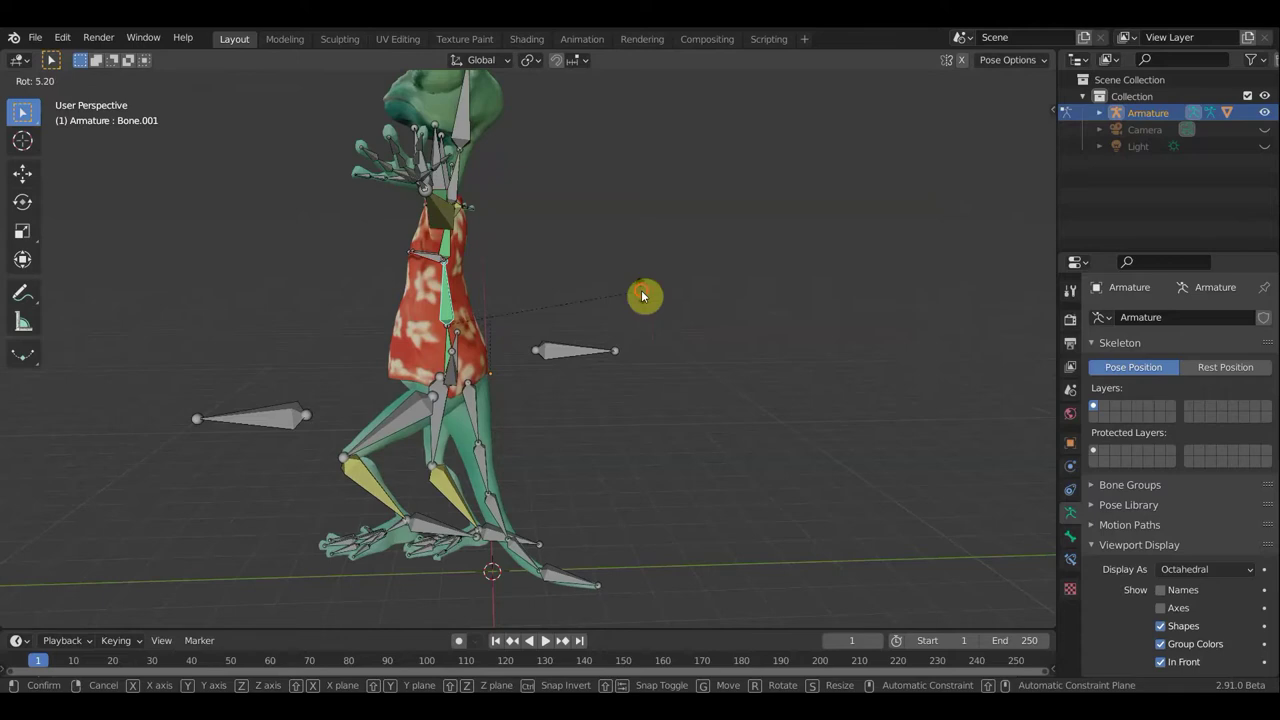
pyautogui.click(643, 296)
pyautogui.press(']')
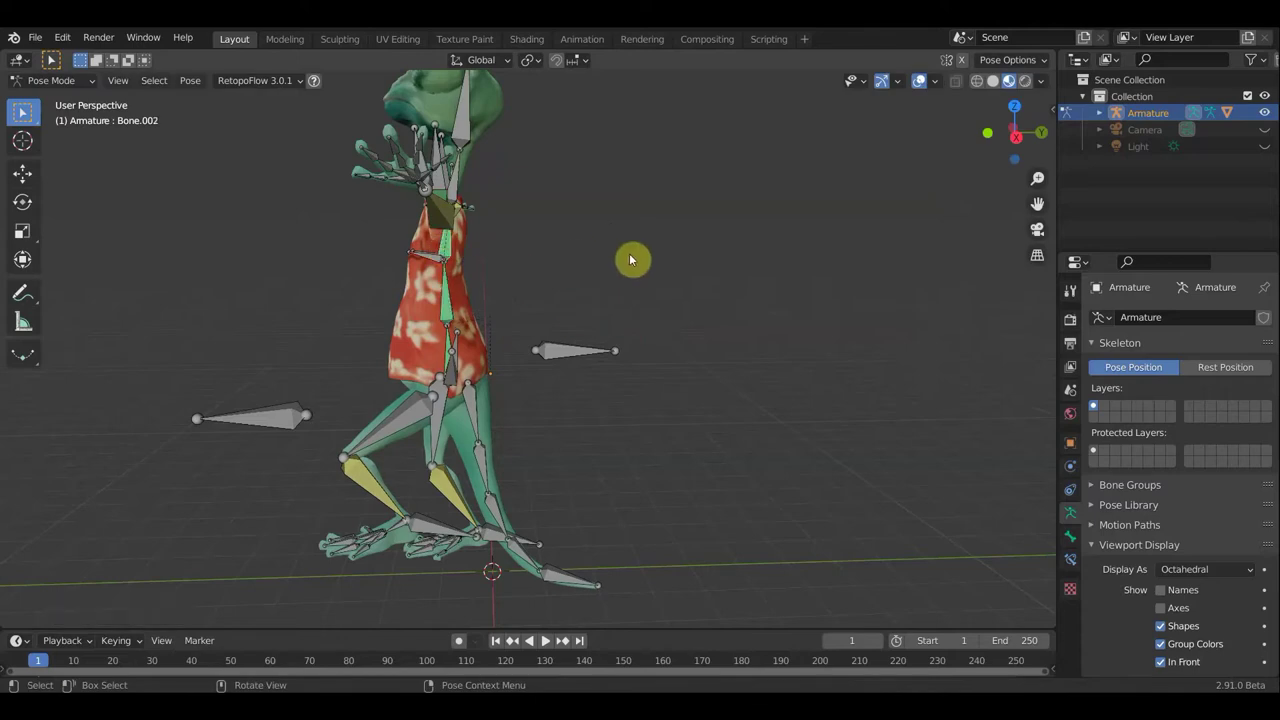
pyautogui.press('r')
pyautogui.click(618, 286)
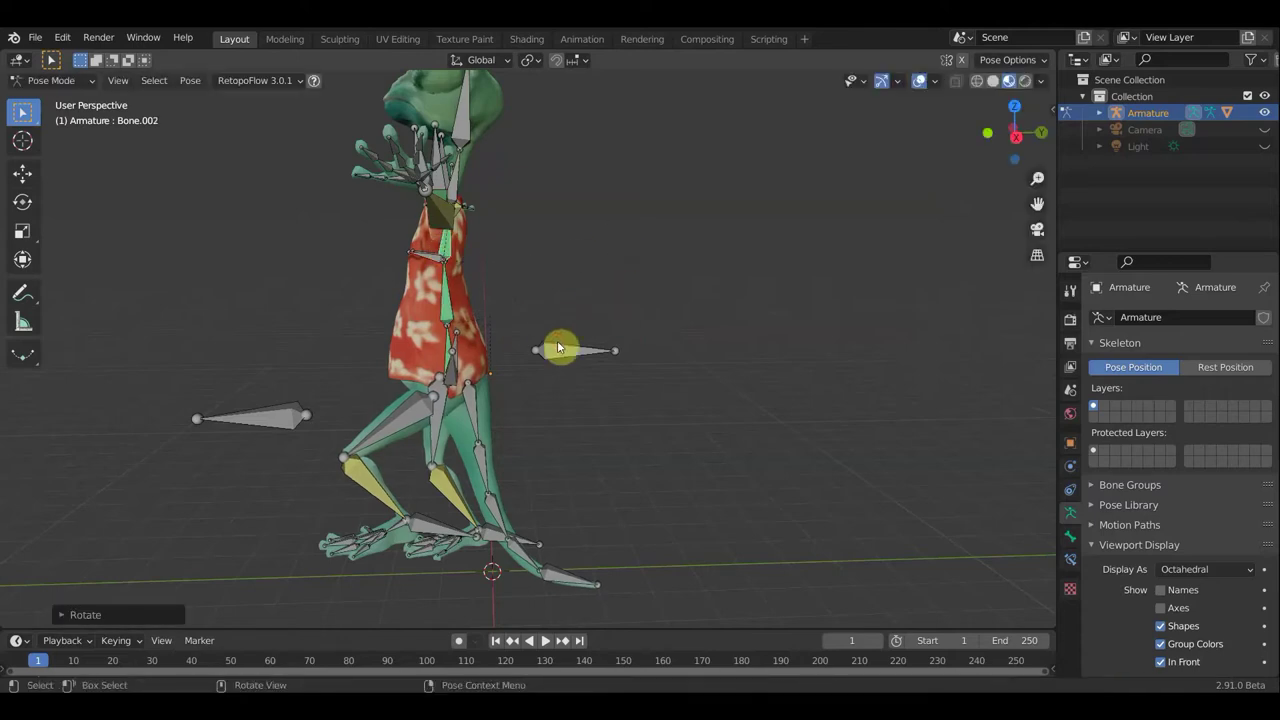
# Rotate the control bone, then move and tilt the torso bones to stand upright
pyautogui.click(572, 351)
pyautogui.moveTo(706, 343)
pyautogui.mouseDown(button='middle')
pyautogui.moveTo(655, 343)
pyautogui.moveTo(617, 369)
pyautogui.moveTo(551, 380)
pyautogui.moveTo(705, 400)
pyautogui.moveTo(766, 389)
pyautogui.moveTo(757, 404)
pyautogui.mouseUp(button='middle')
pyautogui.press('r')
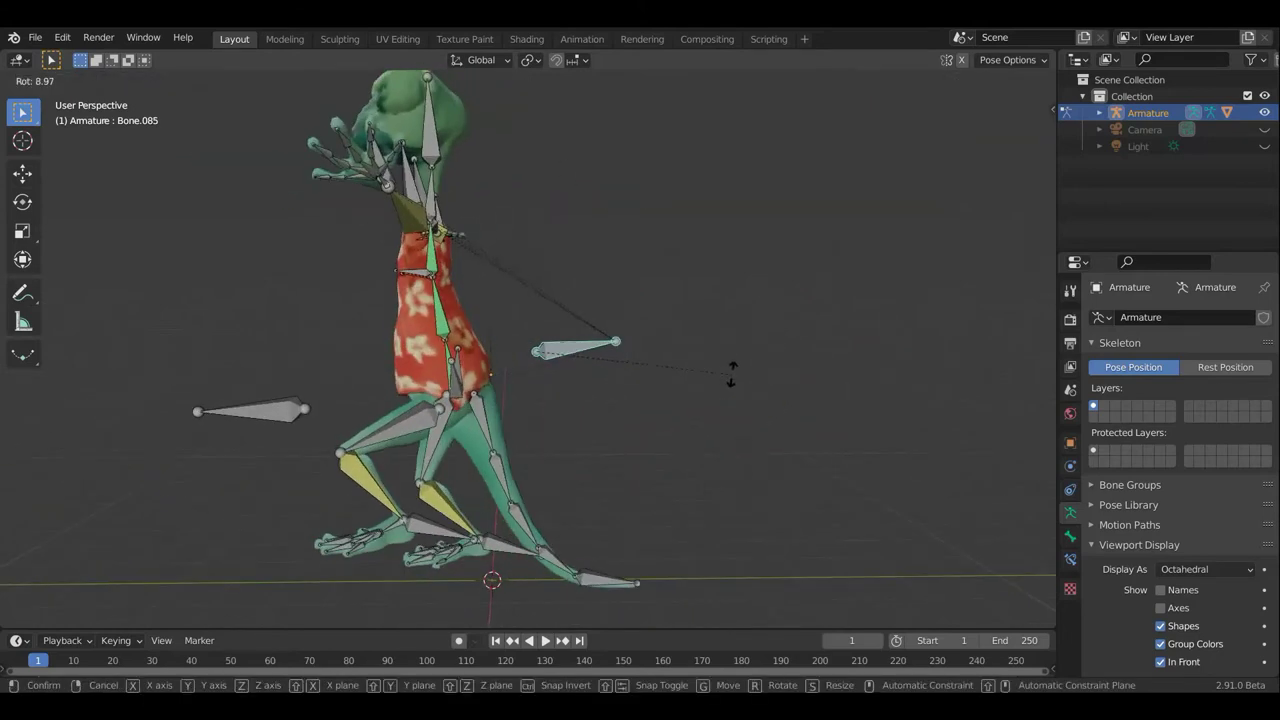
pyautogui.click(643, 320)
pyautogui.press('g')
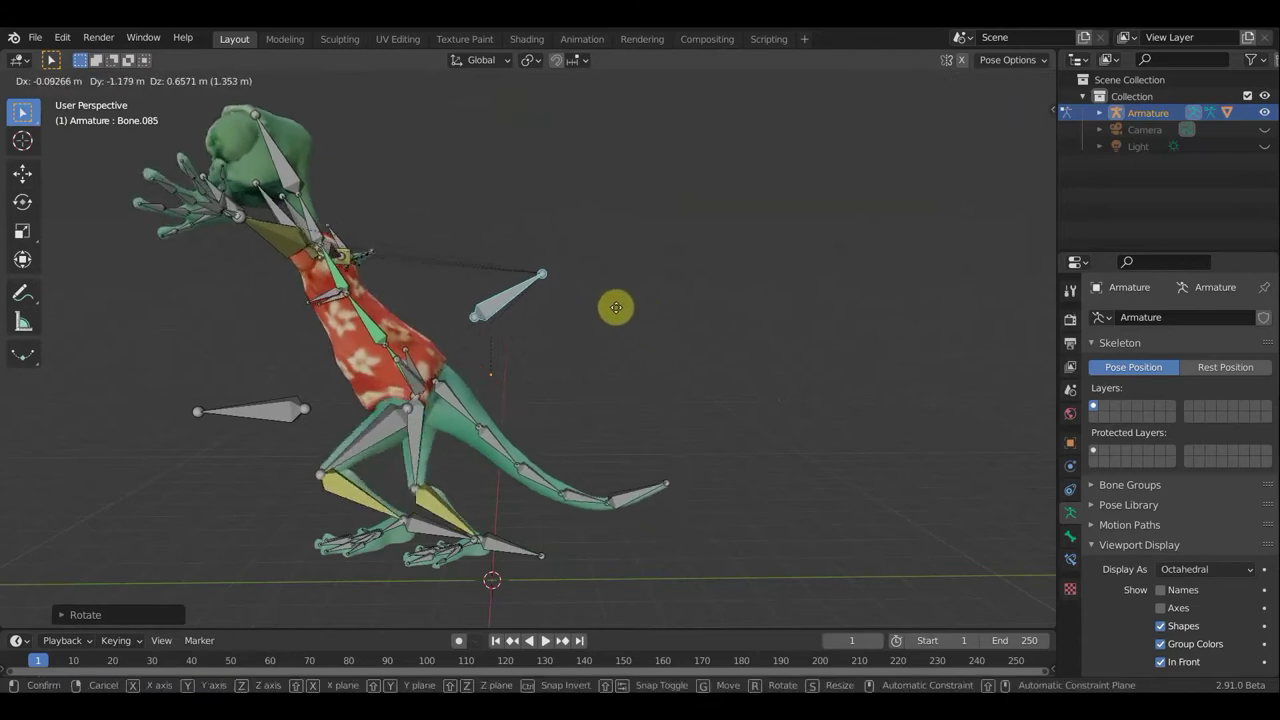
pyautogui.click(690, 328)
pyautogui.press('r')
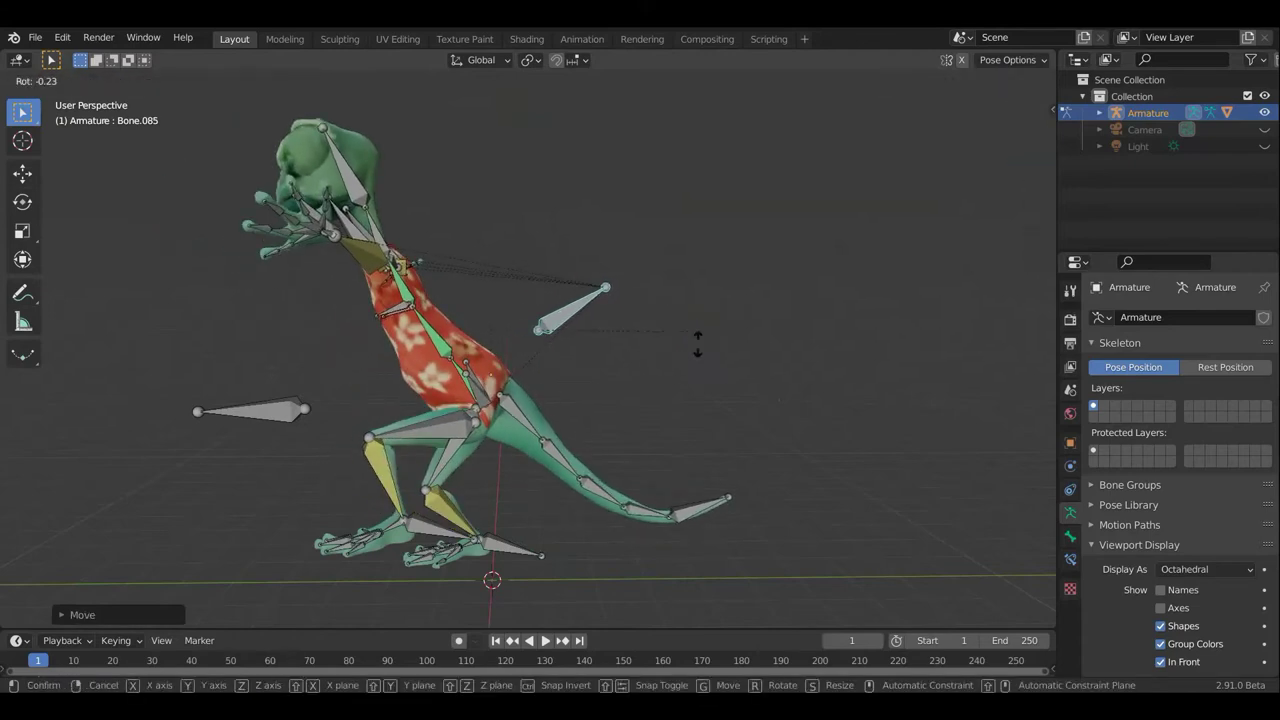
pyautogui.click(666, 404)
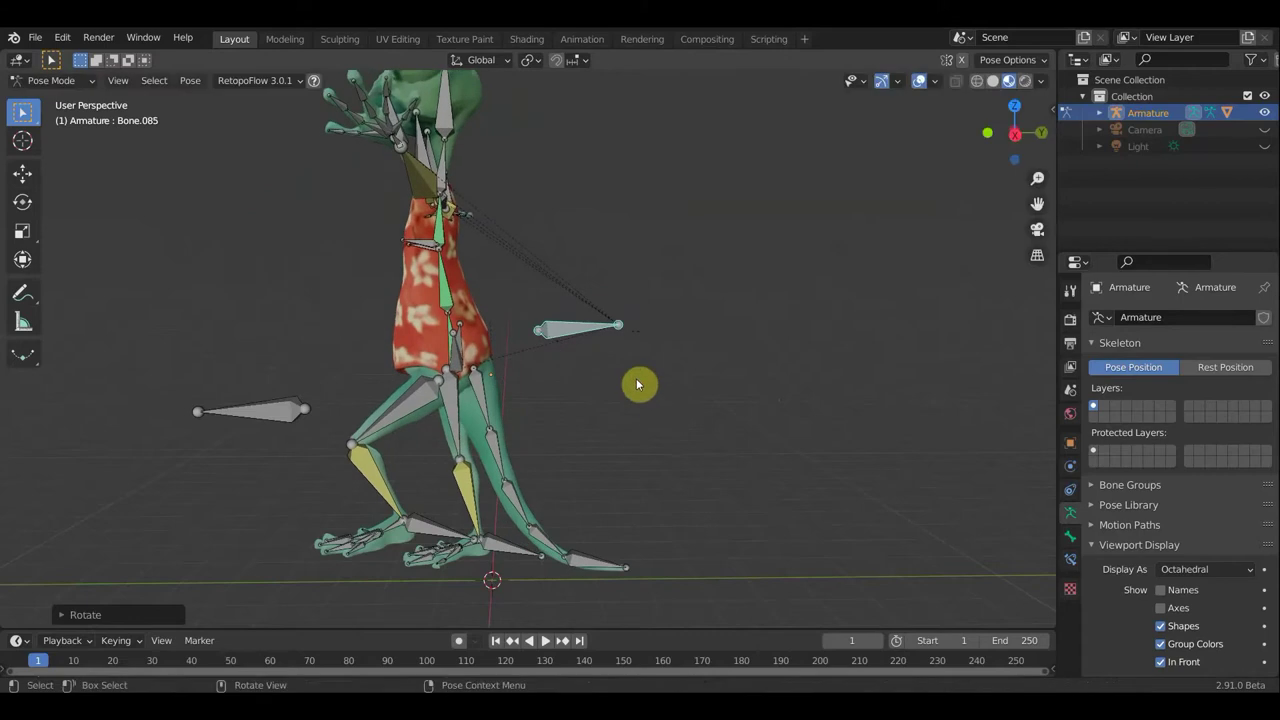
pyautogui.press('g')
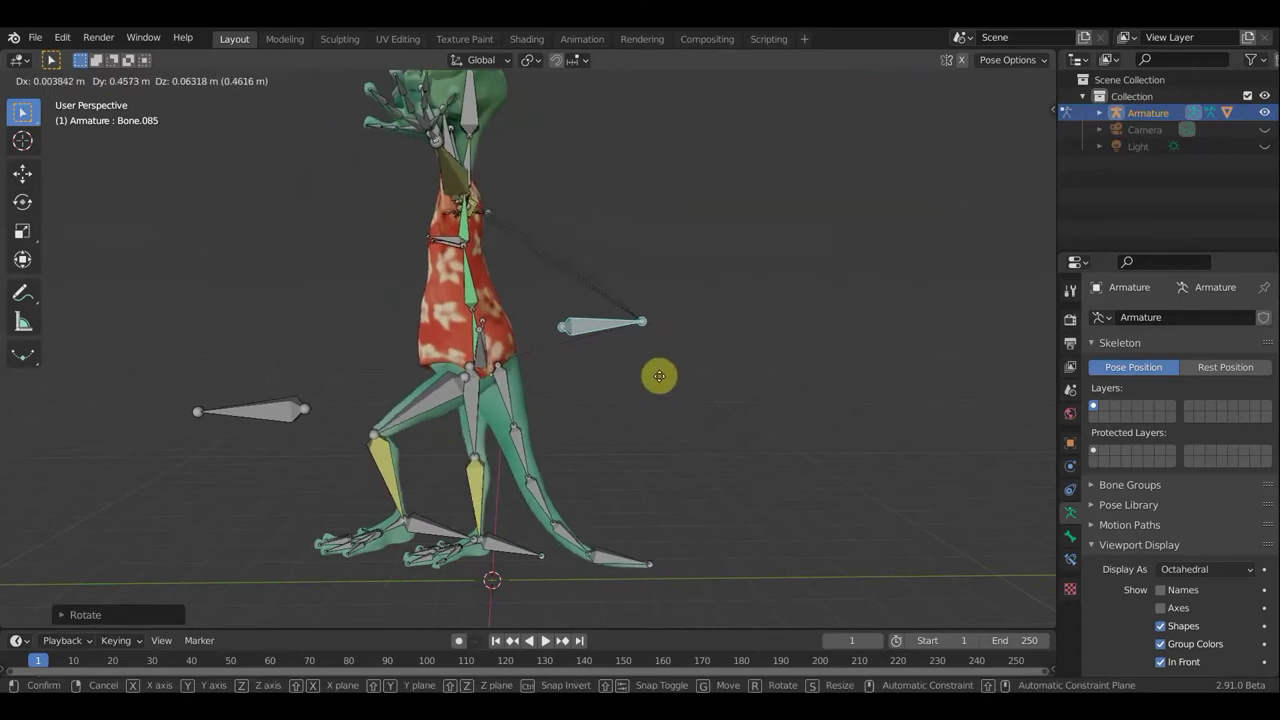
pyautogui.click(657, 378)
pyautogui.moveTo(657, 380)
pyautogui.mouseDown(button='middle')
pyautogui.moveTo(613, 375)
pyautogui.moveTo(783, 386)
pyautogui.mouseUp(button='middle')
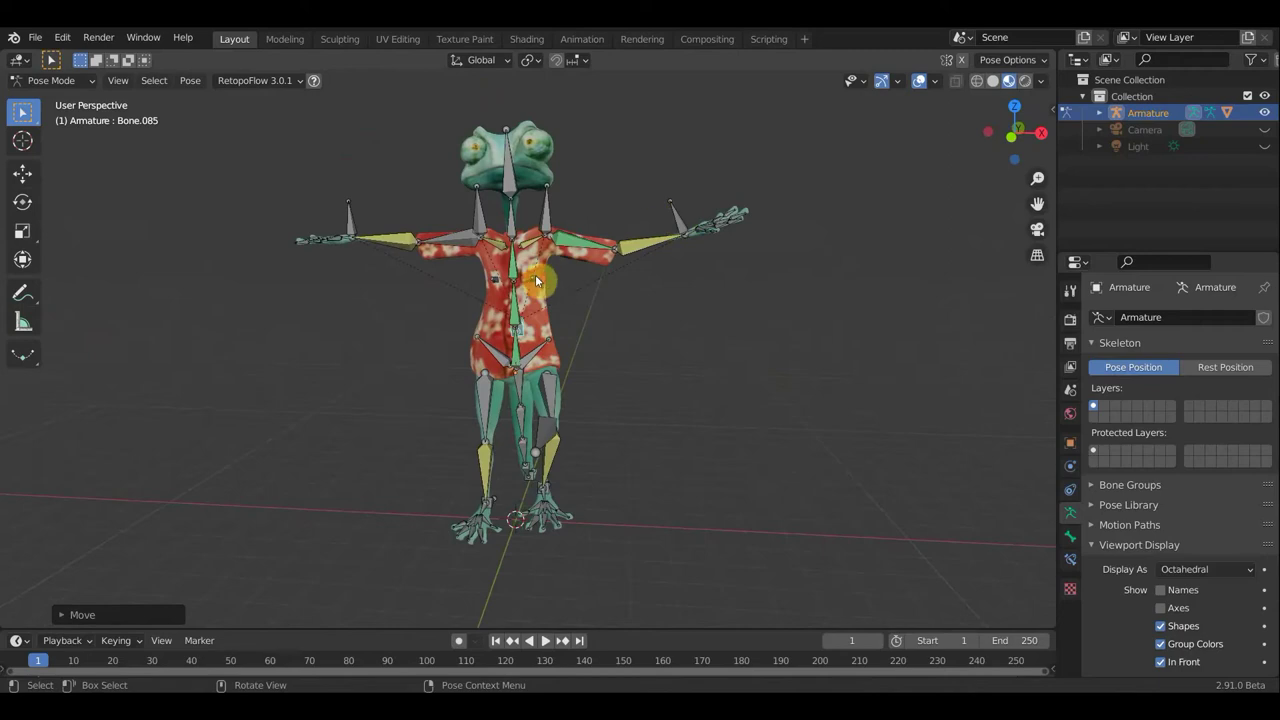
# Rotate the frog's chest bone slightly to adjust the torso's twist
pyautogui.scroll(2, 535, 274)
pyautogui.click(504, 234)
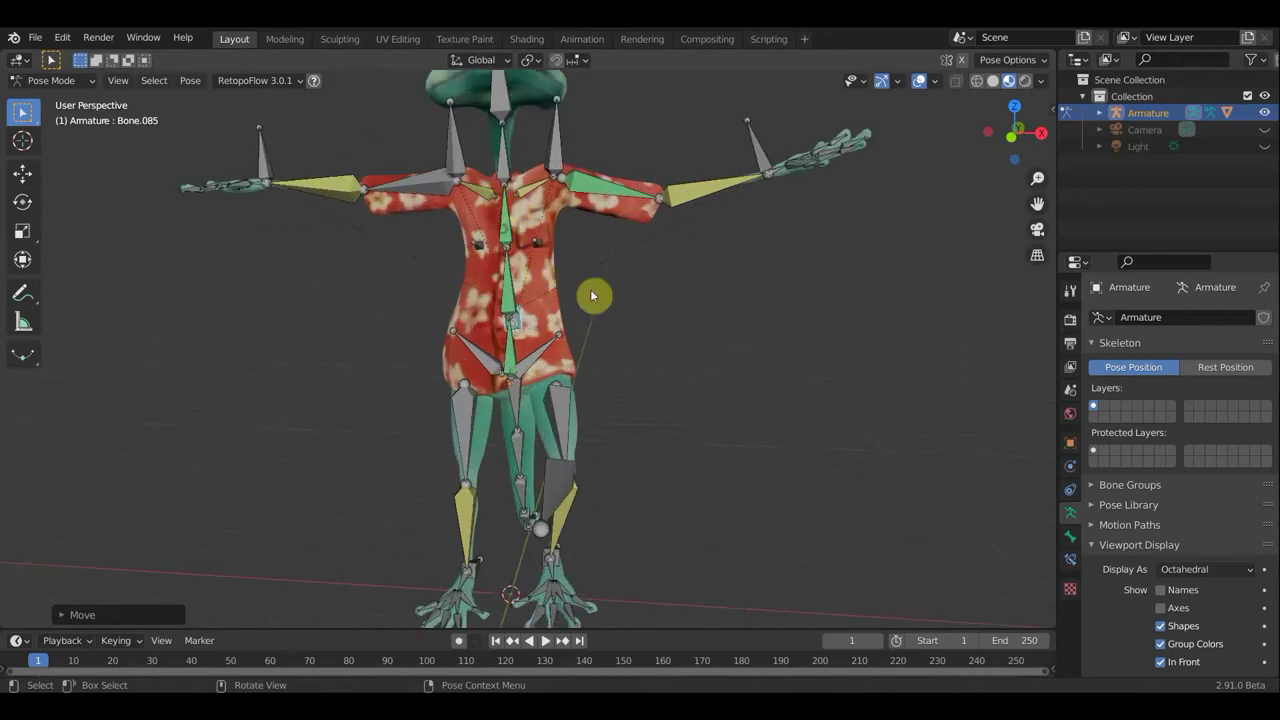
pyautogui.moveTo(591, 296)
pyautogui.mouseDown(button='middle')
pyautogui.moveTo(591, 346)
pyautogui.moveTo(510, 283)
pyautogui.mouseUp(button='middle')
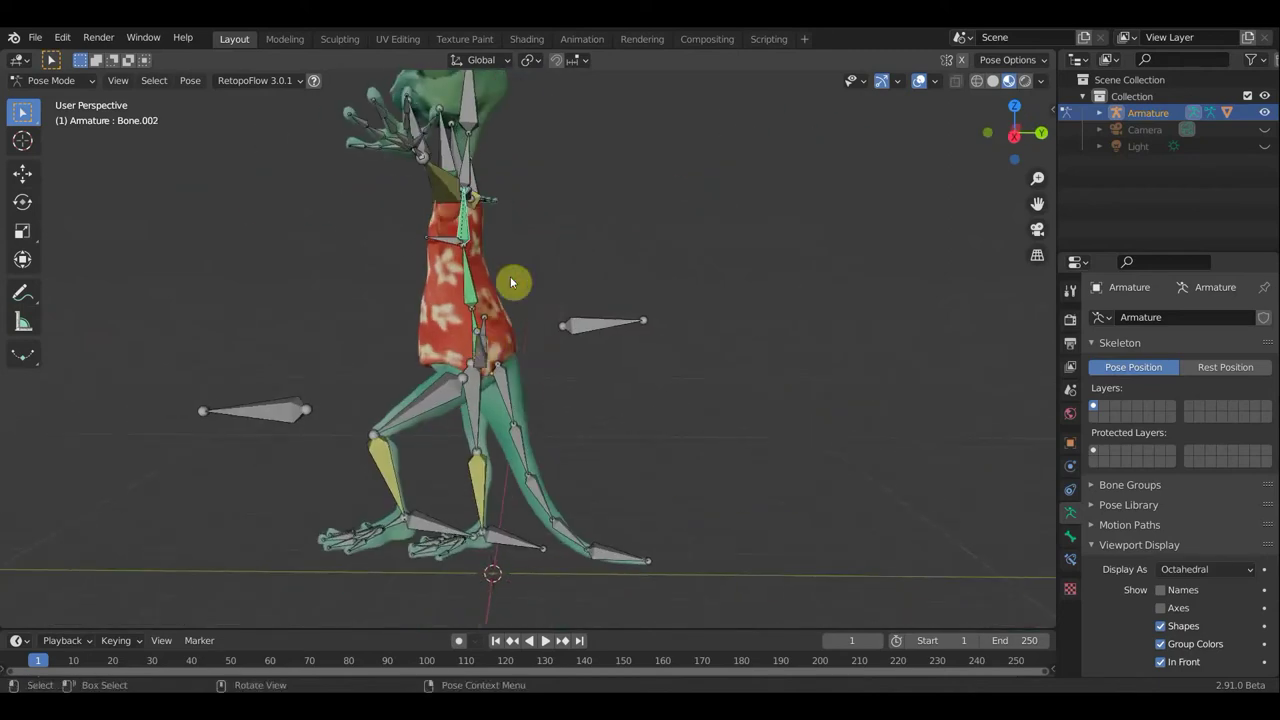
pyautogui.press('r')
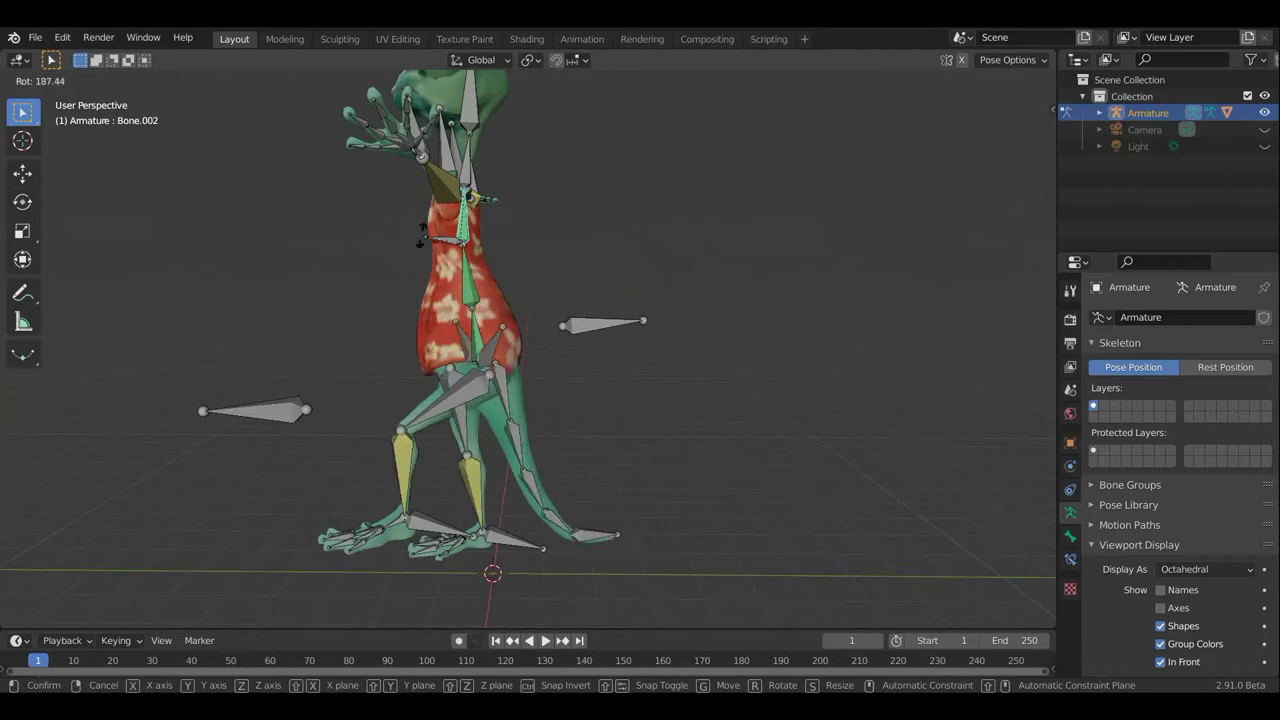
pyautogui.click(514, 357)
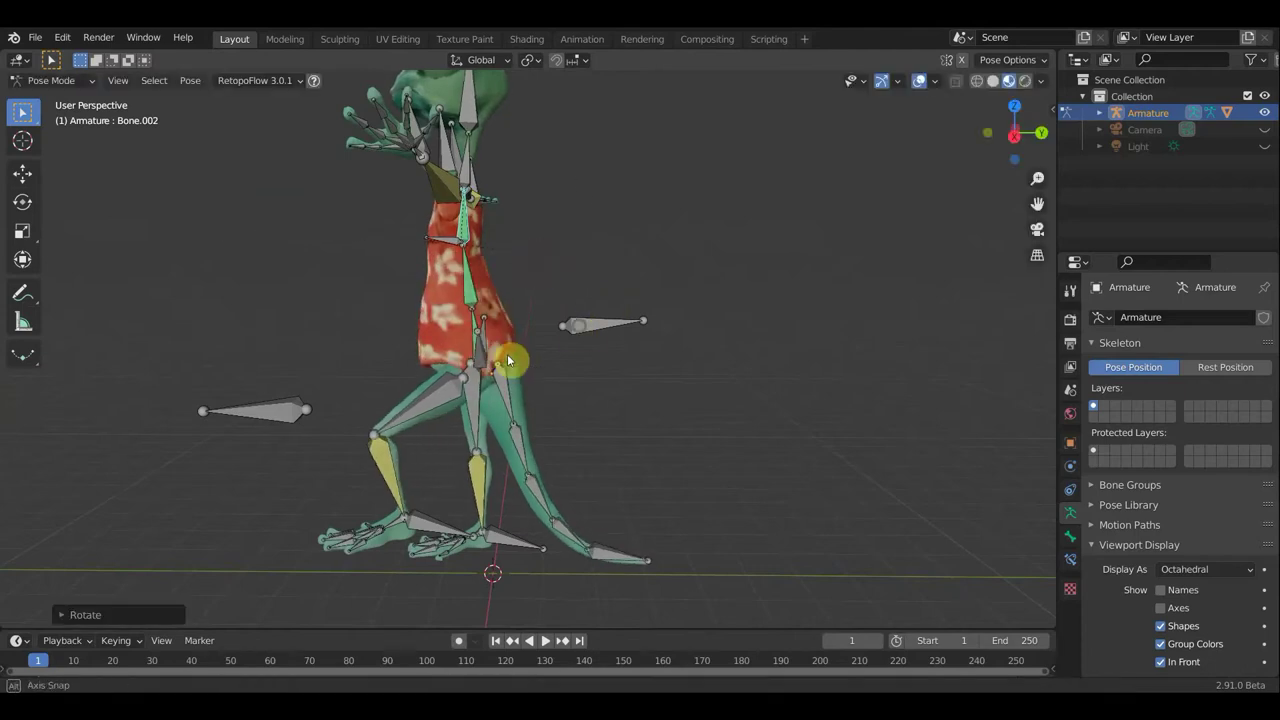
pyautogui.moveTo(514, 357)
pyautogui.mouseDown(button='middle')
pyautogui.moveTo(403, 374)
pyautogui.moveTo(455, 332)
pyautogui.moveTo(557, 330)
pyautogui.mouseUp(button='middle')
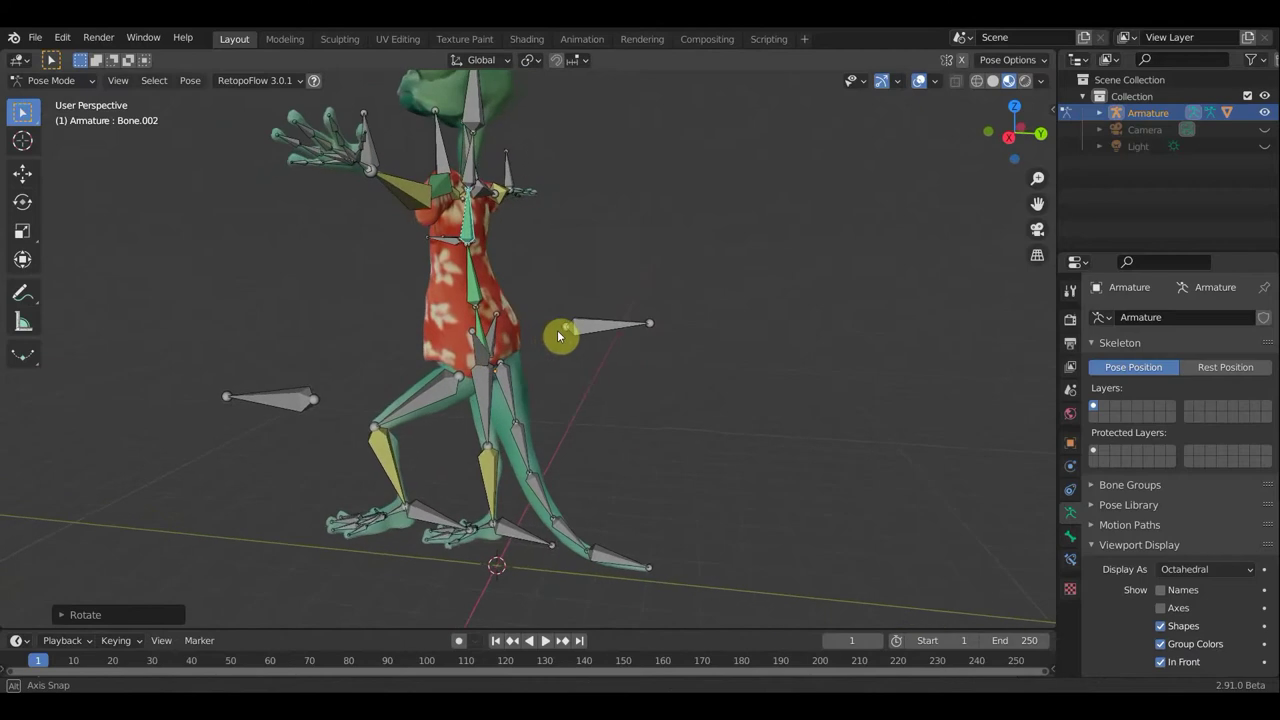
pyautogui.click(465, 257)
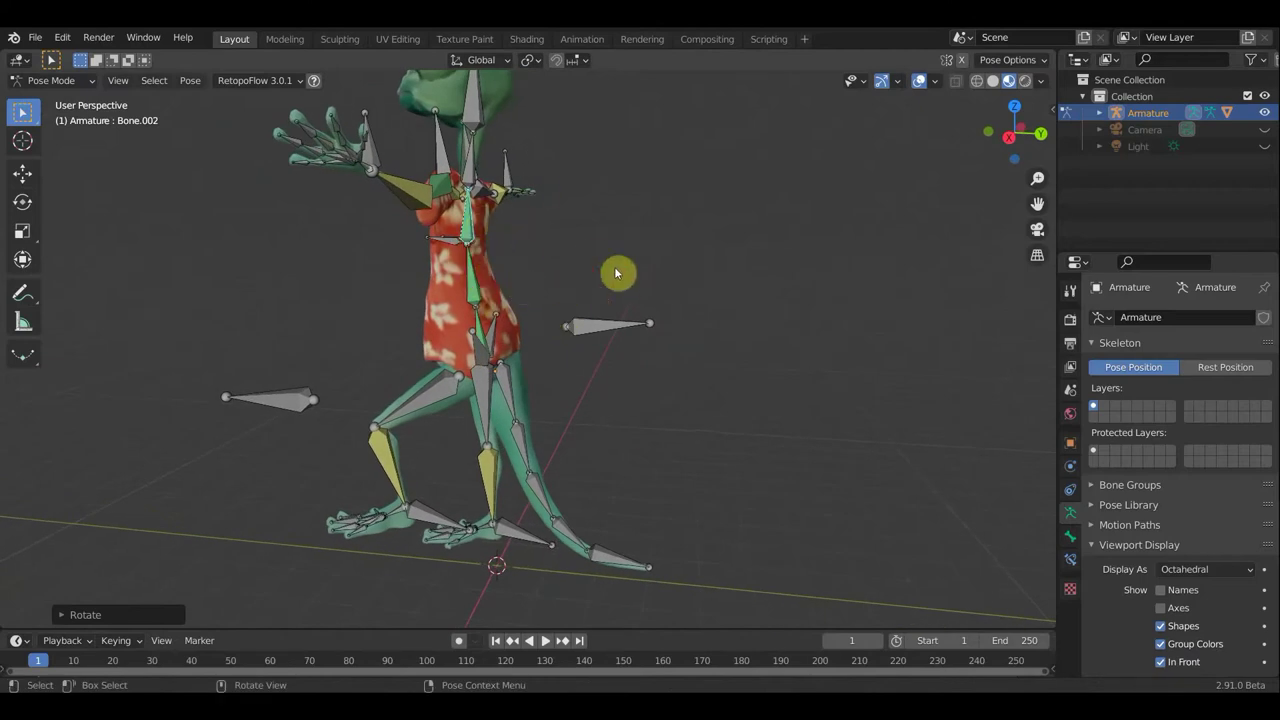
pyautogui.moveTo(526, 266)
pyautogui.mouseDown(button='middle')
pyautogui.moveTo(134, 257)
pyautogui.moveTo(157, 263)
pyautogui.mouseUp(button='middle')
pyautogui.click(55, 80)
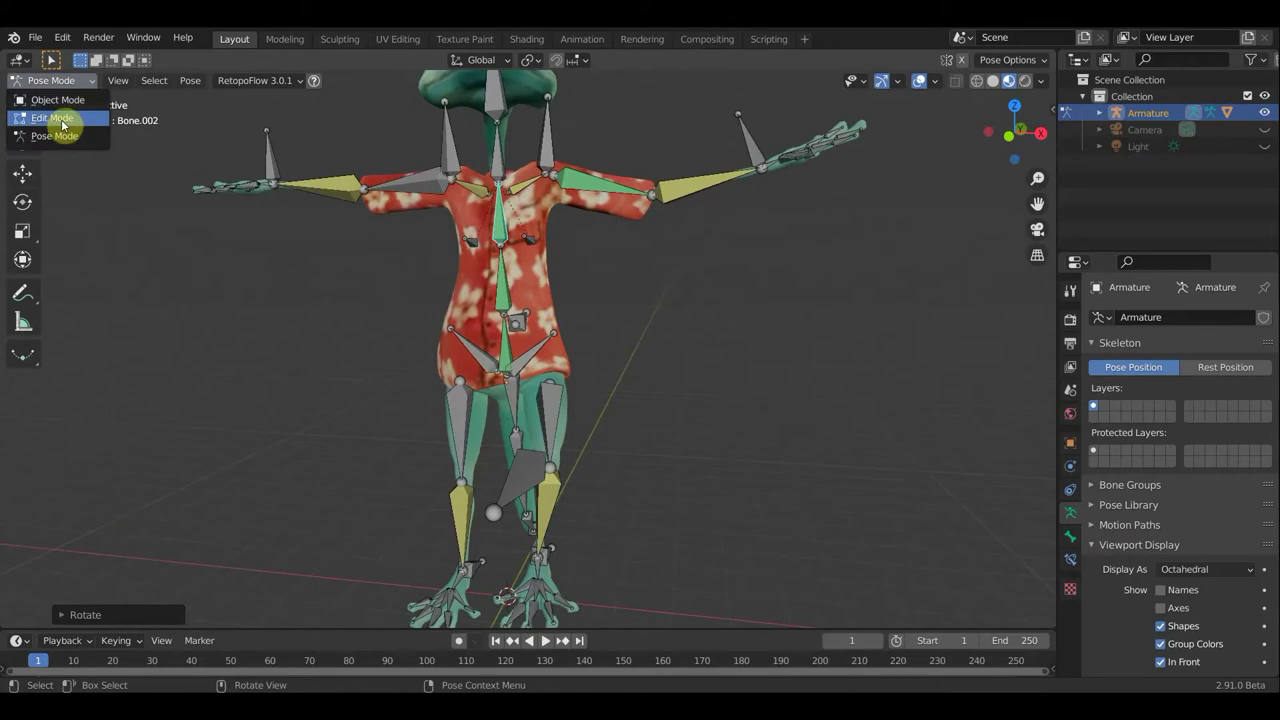
# In Edit Mode, delete the stray bone to the frog's right using X > Bones
pyautogui.click(60, 120)
pyautogui.moveTo(671, 320)
pyautogui.mouseDown(button='middle')
pyautogui.moveTo(686, 357)
pyautogui.moveTo(432, 371)
pyautogui.mouseUp(button='middle')
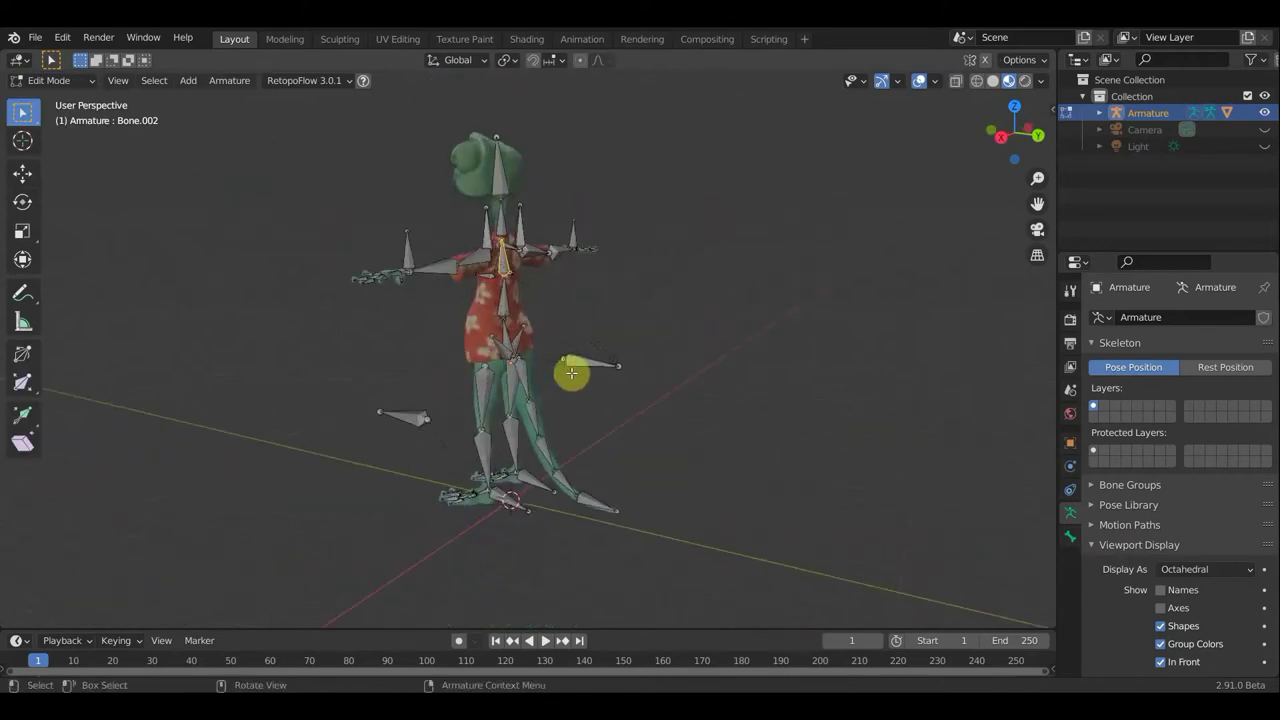
pyautogui.press('x')
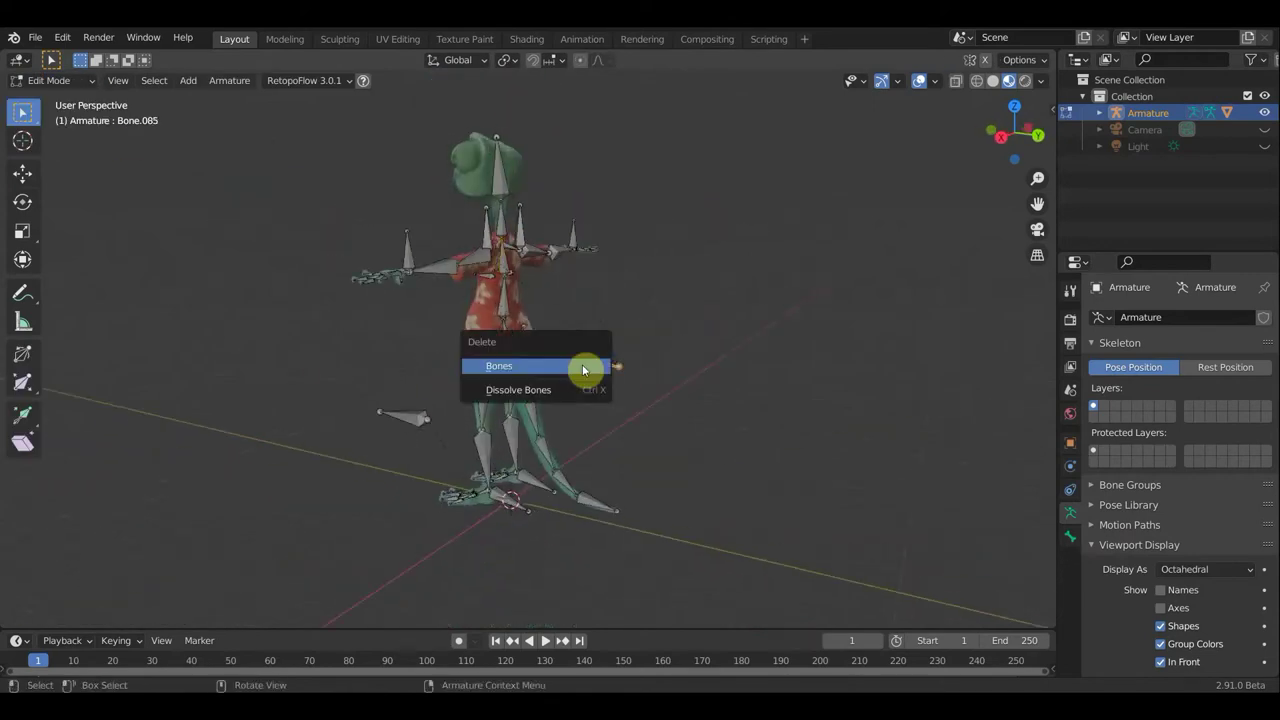
pyautogui.click(584, 368)
pyautogui.scroll(3, 584, 366)
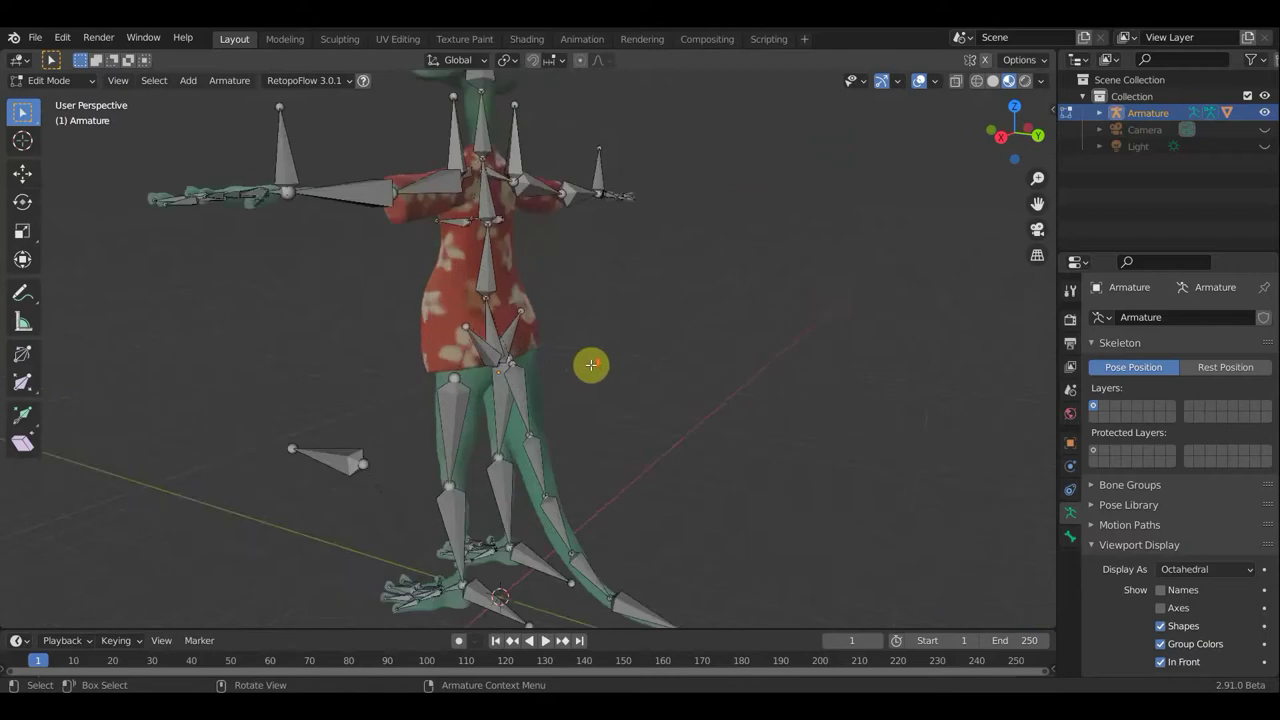
pyautogui.moveTo(589, 366)
pyautogui.mouseDown(button='middle')
pyautogui.moveTo(466, 374)
pyautogui.moveTo(529, 380)
pyautogui.moveTo(602, 303)
pyautogui.moveTo(877, 291)
pyautogui.moveTo(766, 323)
pyautogui.moveTo(790, 324)
pyautogui.mouseUp(button='middle')
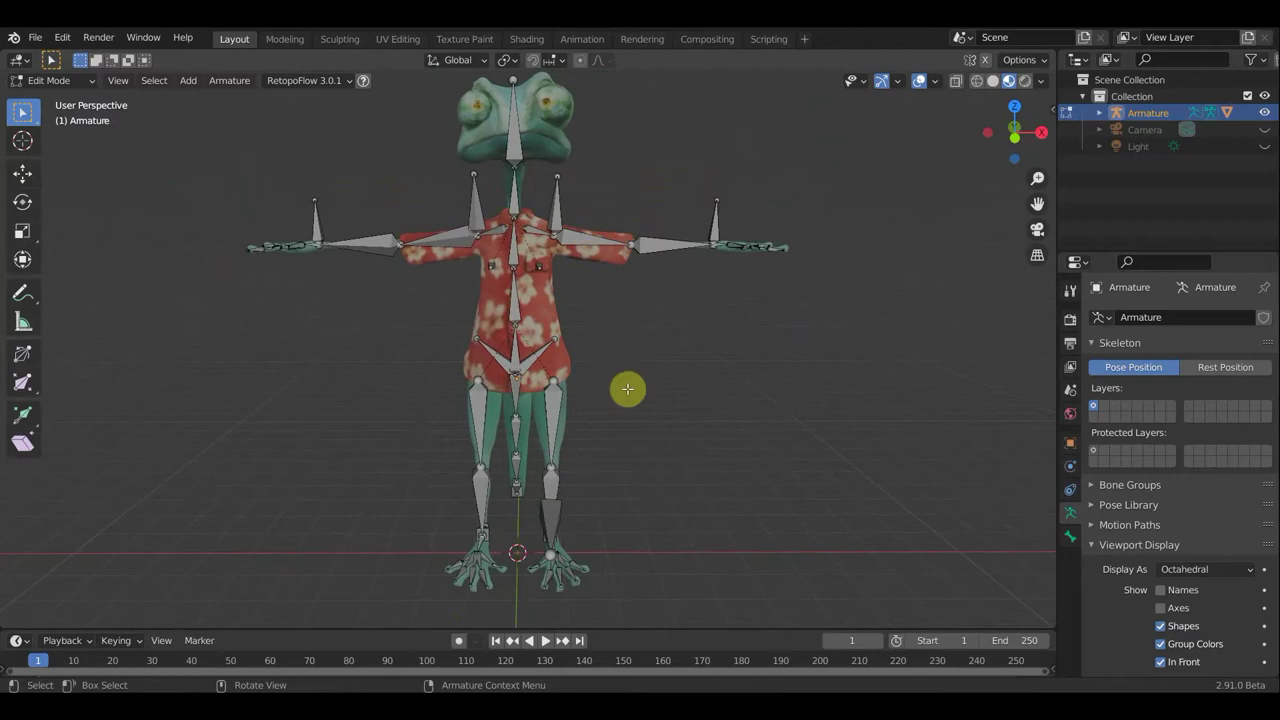
pyautogui.moveTo(627, 389)
pyautogui.mouseDown(button='middle')
pyautogui.moveTo(443, 386)
pyautogui.moveTo(449, 409)
pyautogui.moveTo(600, 449)
pyautogui.moveTo(443, 331)
pyautogui.moveTo(491, 326)
pyautogui.moveTo(498, 264)
pyautogui.mouseUp(button='middle')
pyautogui.moveTo(429, 234); pyautogui.dragTo(566, 316, button='middle')
pyautogui.moveTo(606, 332)
pyautogui.mouseDown(button='middle')
pyautogui.moveTo(529, 297)
pyautogui.moveTo(440, 305)
pyautogui.moveTo(371, 274)
pyautogui.mouseUp(button='middle')
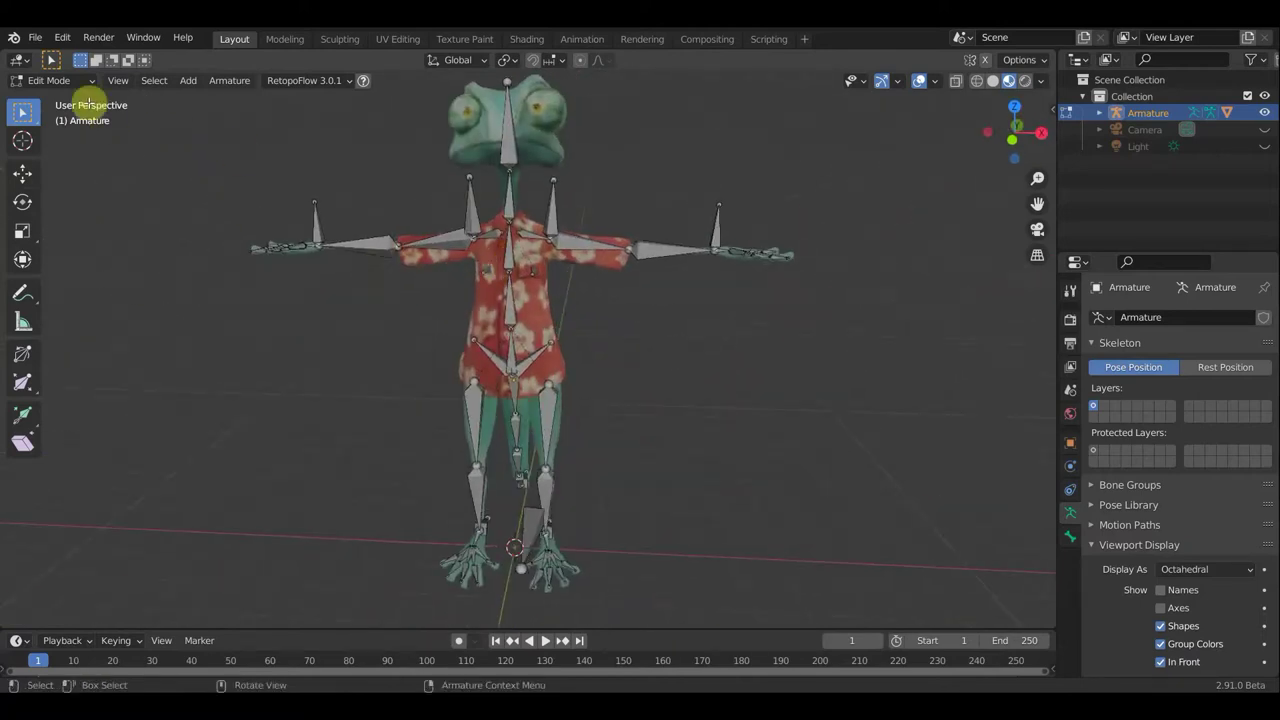
pyautogui.click(61, 81)
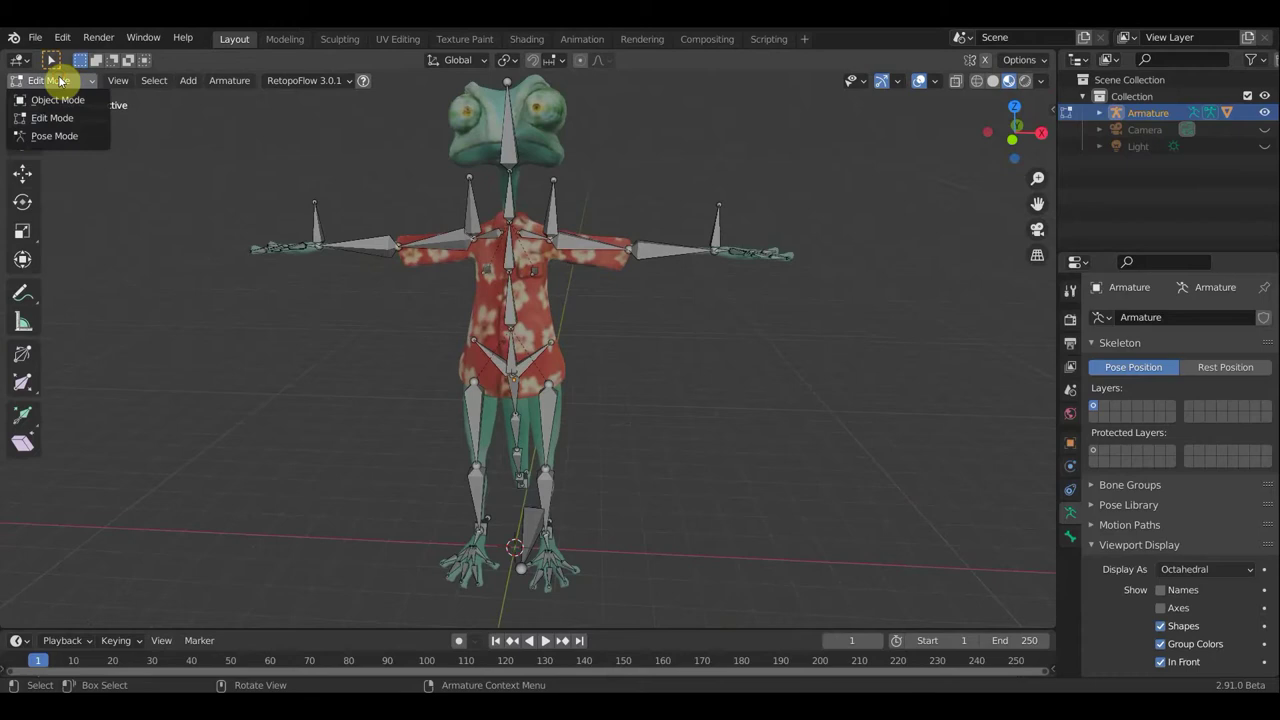
# In Pose Mode, rotate leg bone Bone.024 to lengthen the frog's stride
pyautogui.click(83, 140)
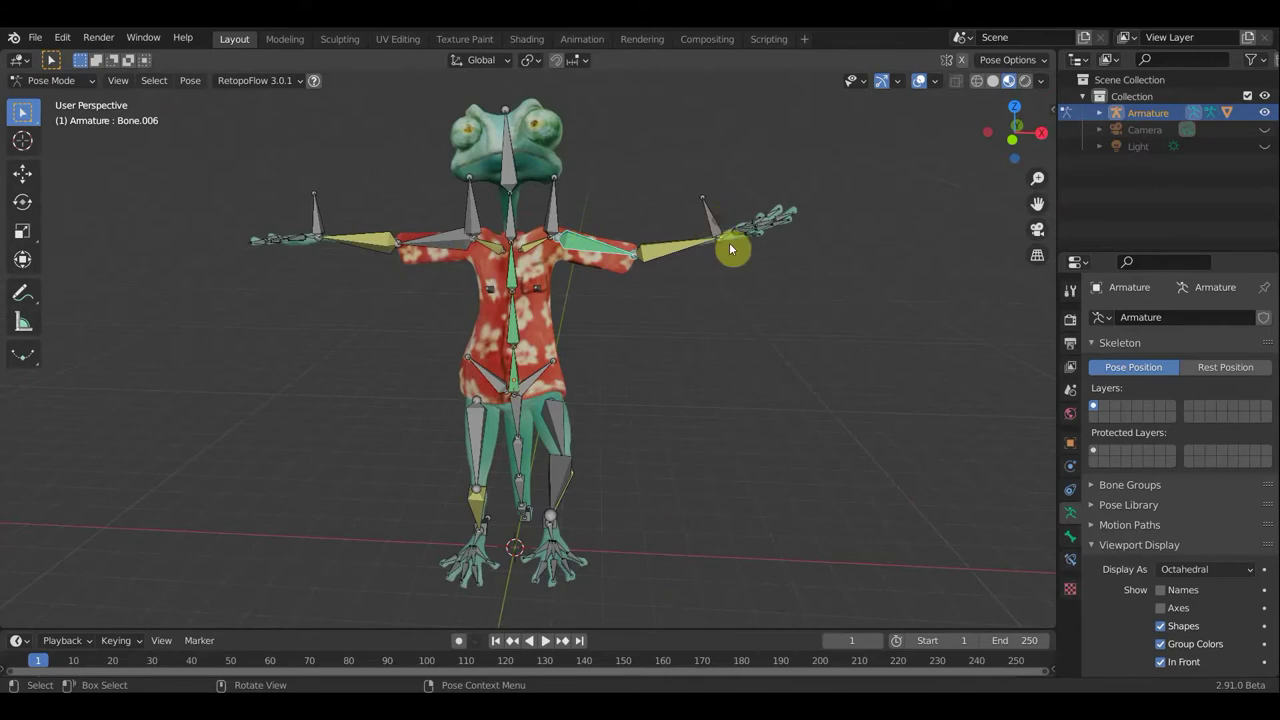
pyautogui.moveTo(757, 349); pyautogui.dragTo(620, 357, button='middle')
pyautogui.press('r')
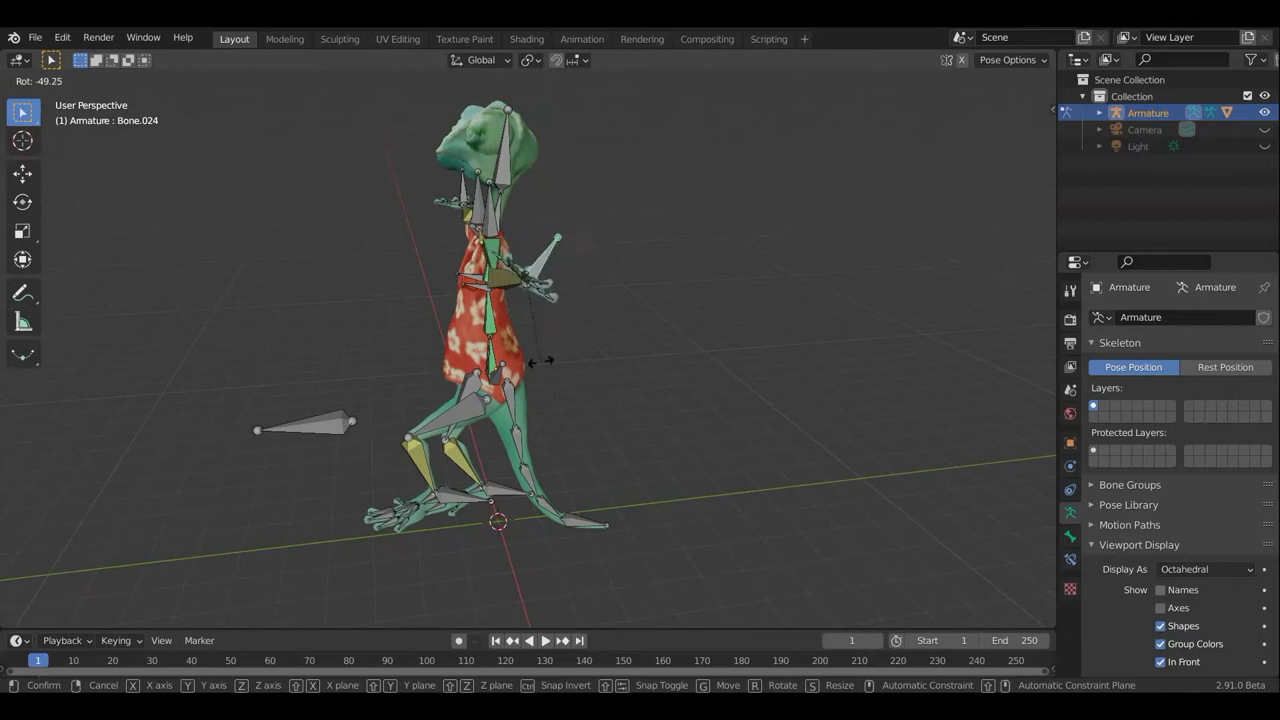
pyautogui.click(583, 320)
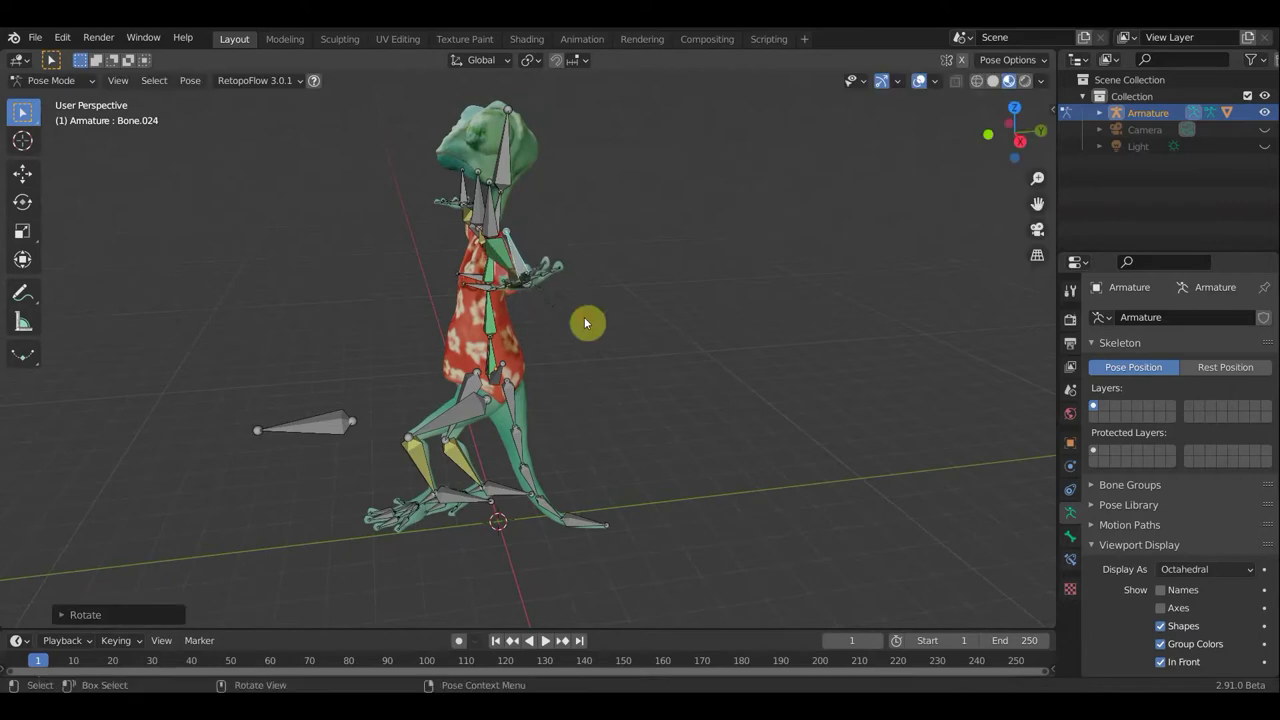
pyautogui.moveTo(586, 323); pyautogui.dragTo(752, 304, button='middle')
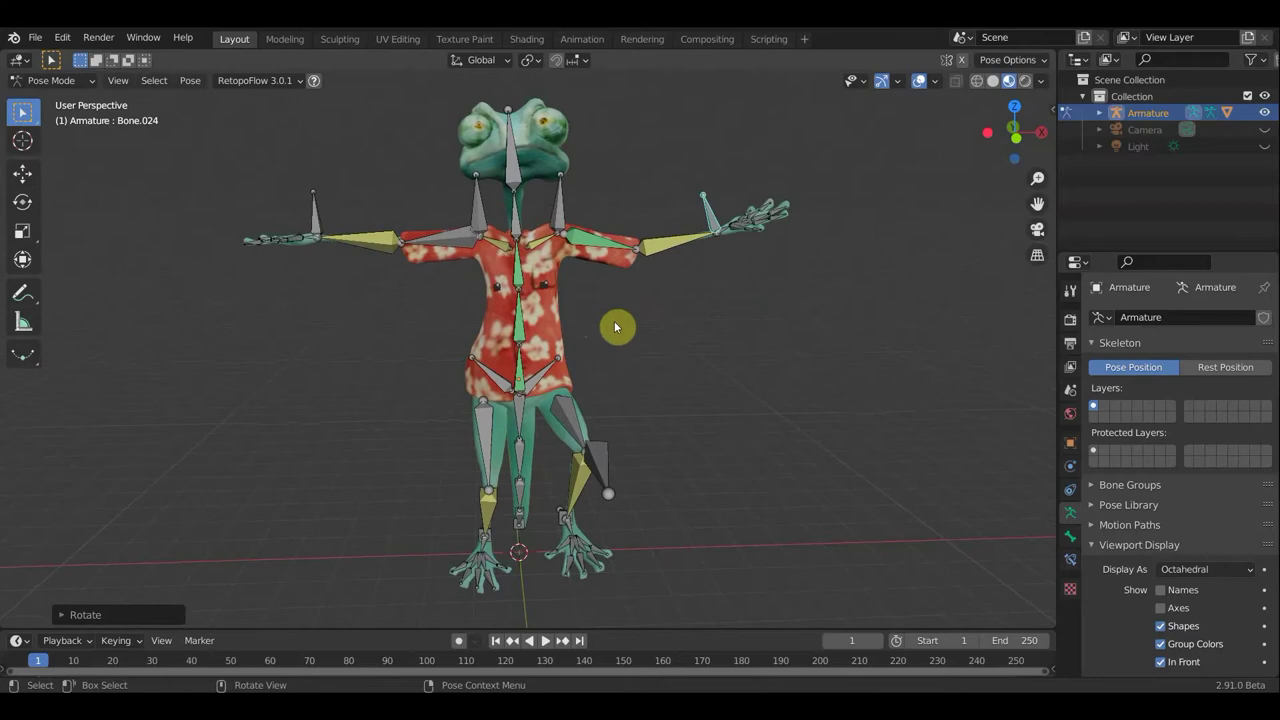
pyautogui.moveTo(608, 326); pyautogui.dragTo(420, 303, button='middle')
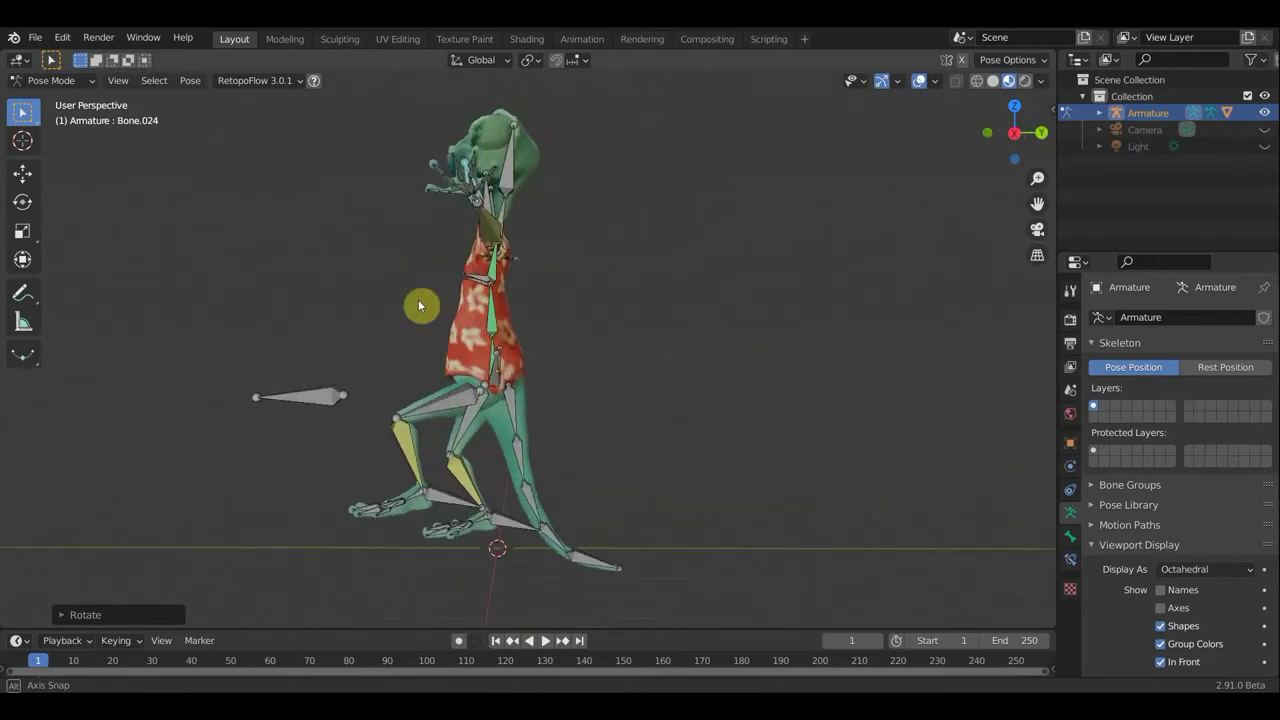
# Shift the whole rig slightly and move the toe control bone forward
pyautogui.click(500, 358)
pyautogui.press('g')
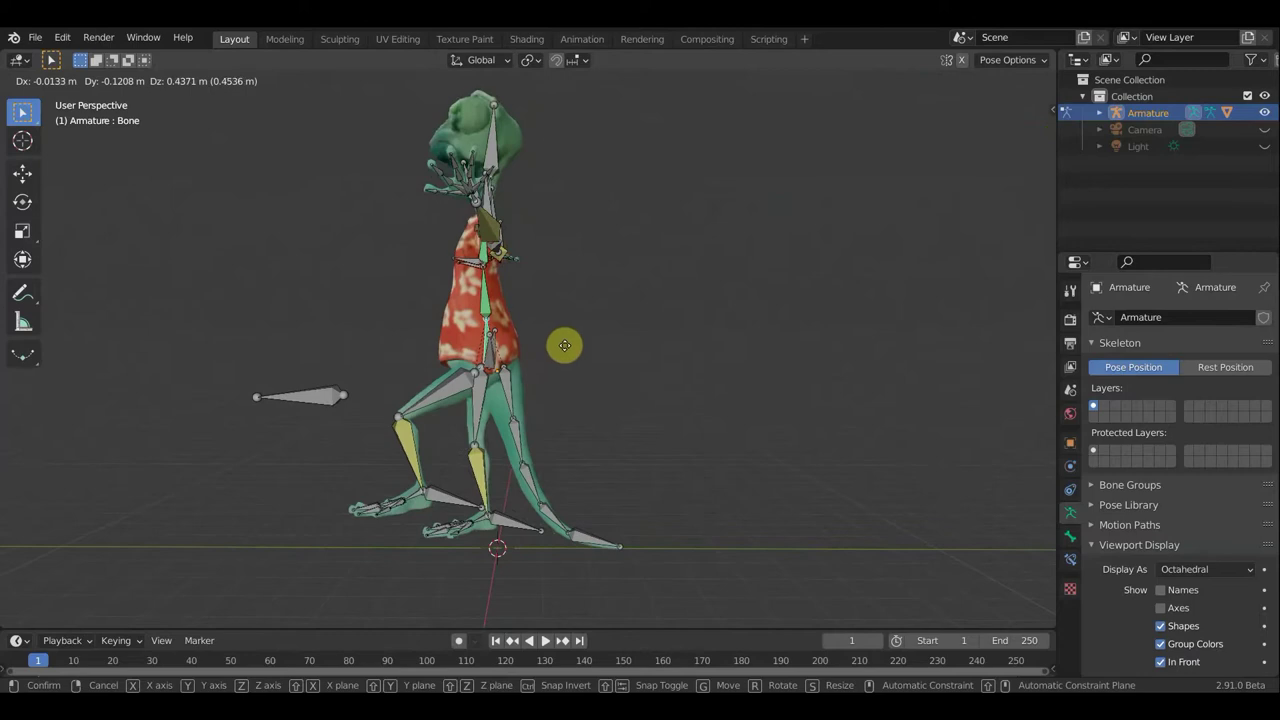
pyautogui.click(564, 346)
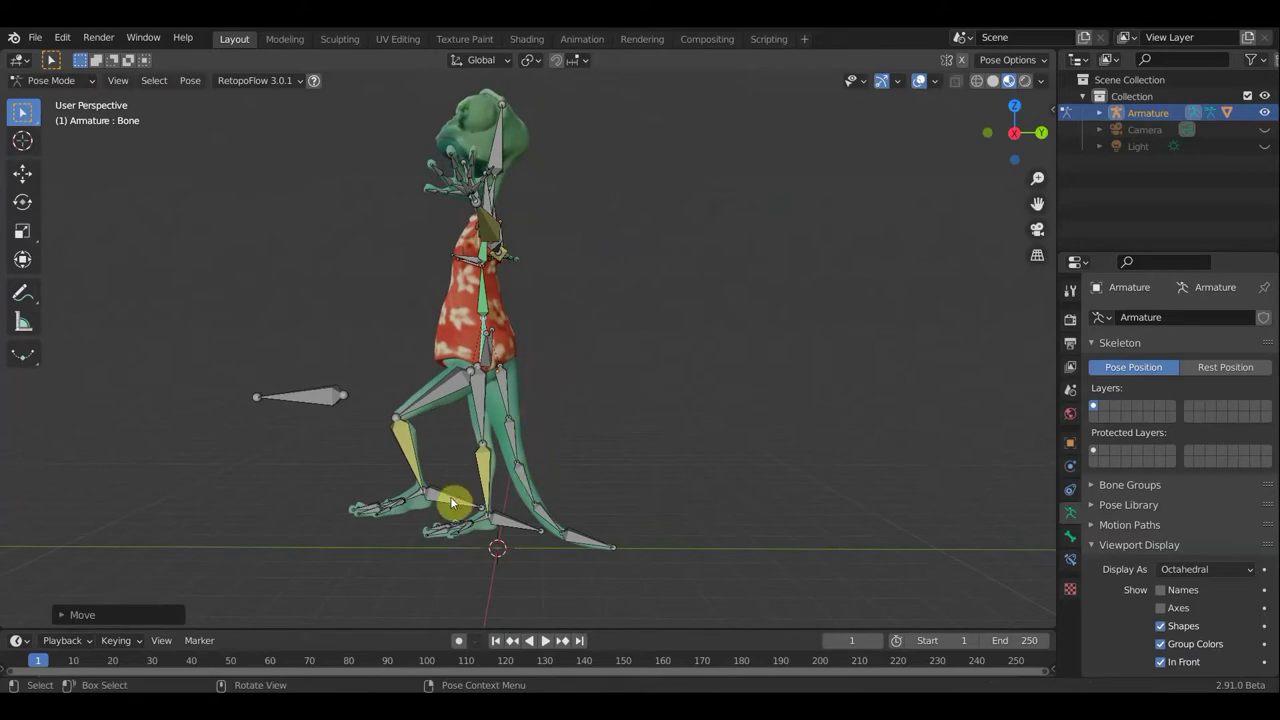
pyautogui.click(510, 518)
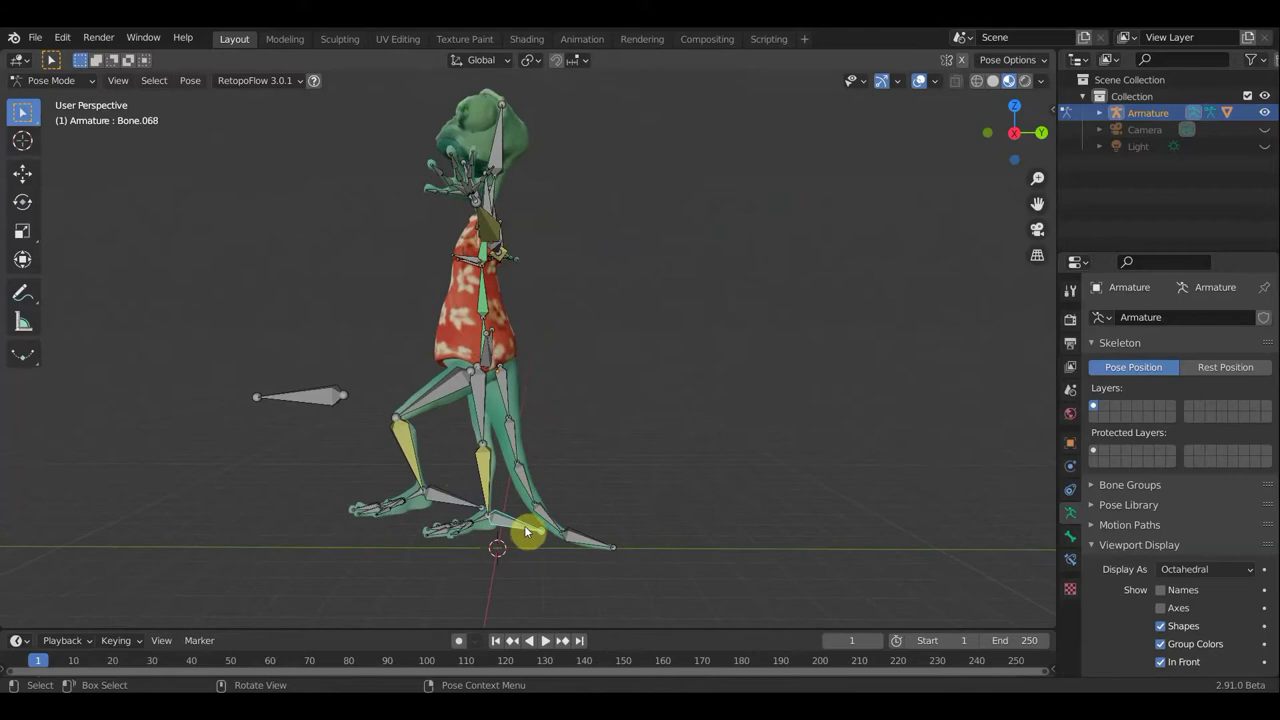
pyautogui.press('g')
pyautogui.click(598, 529)
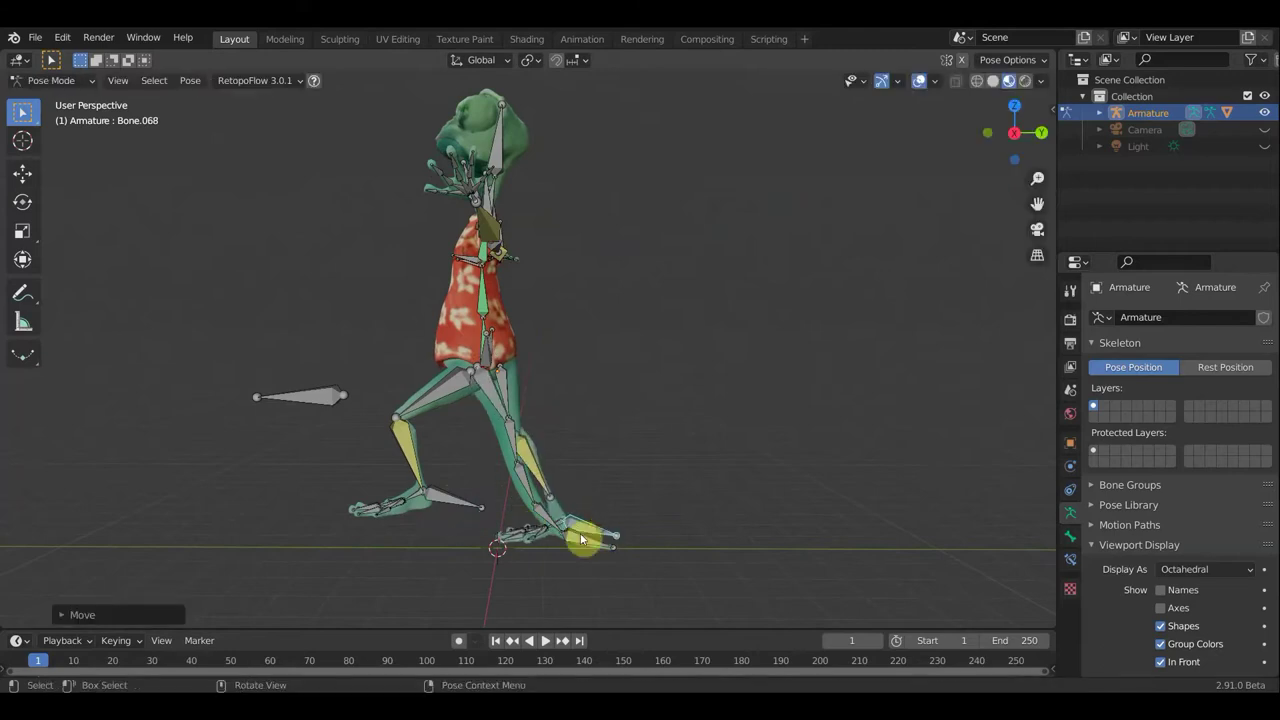
# Swing the tail out behind the frog and lower the right foot IK control to bend the legs
pyautogui.click(523, 404)
pyautogui.press('r')
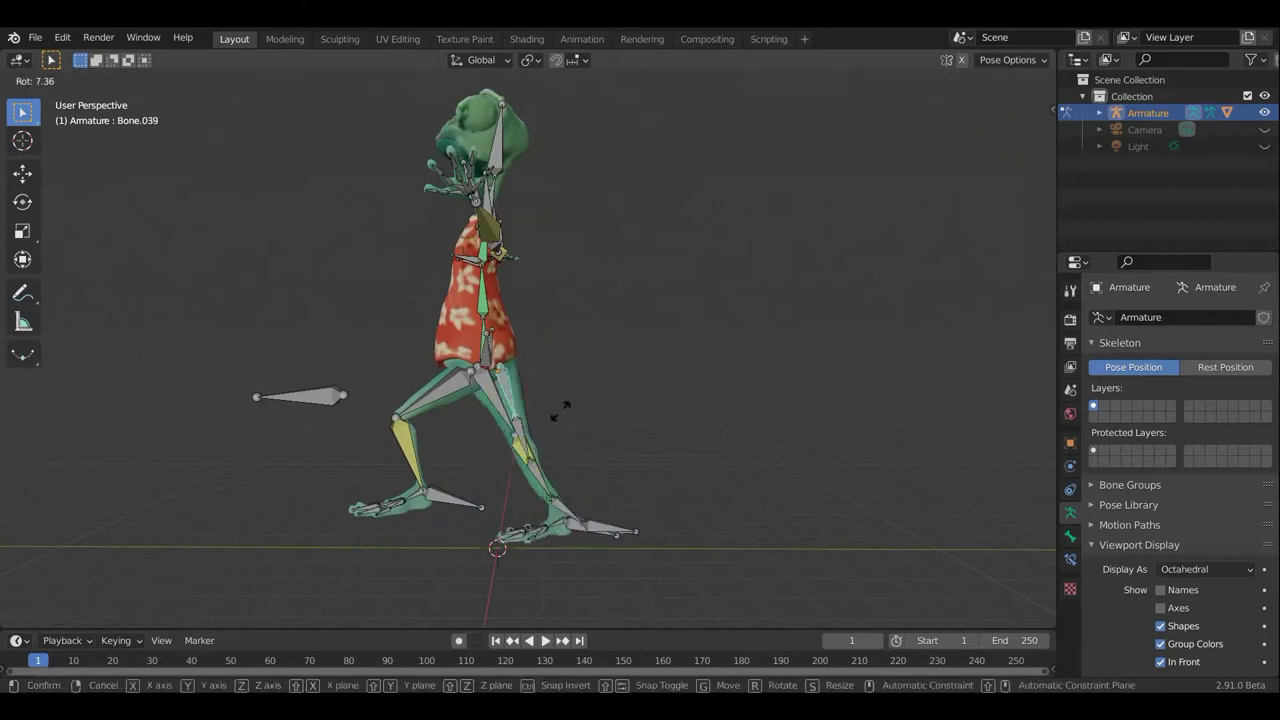
pyautogui.click(590, 376)
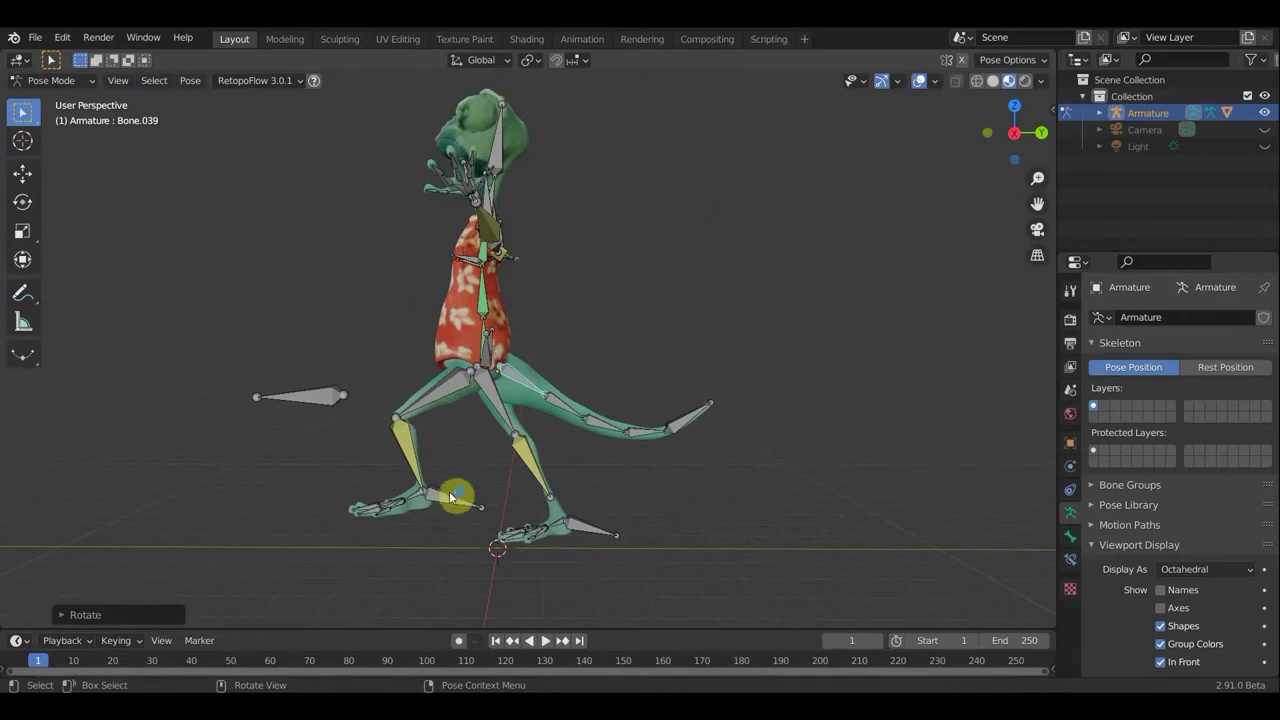
pyautogui.click(491, 538)
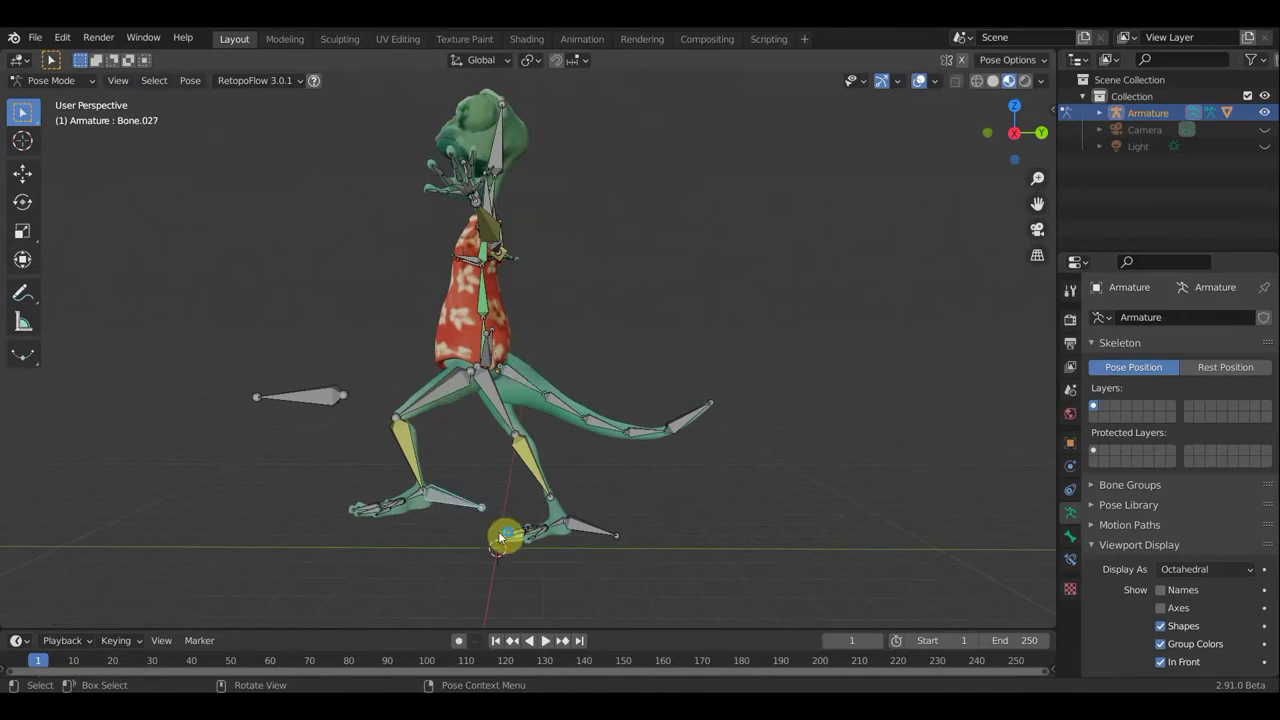
pyautogui.press('g')
pyautogui.click(481, 575)
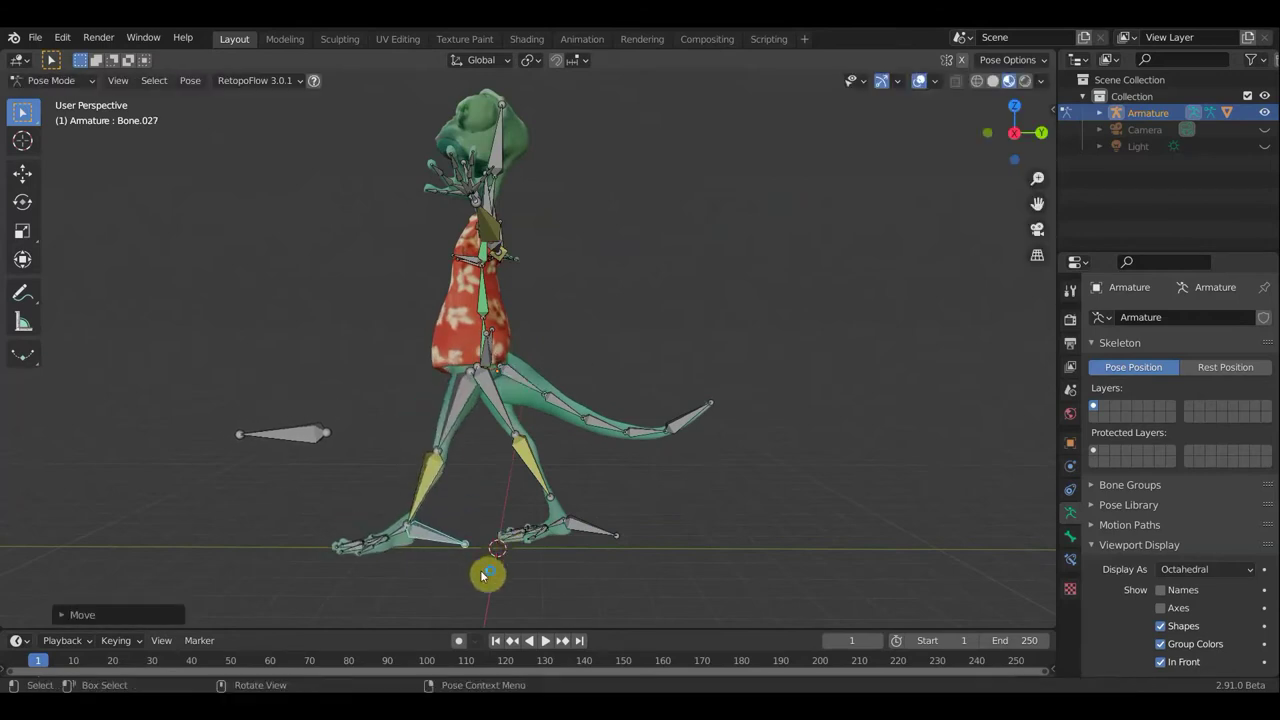
# Move the main body bone and tilt it, checking from front and side
pyautogui.click(568, 400)
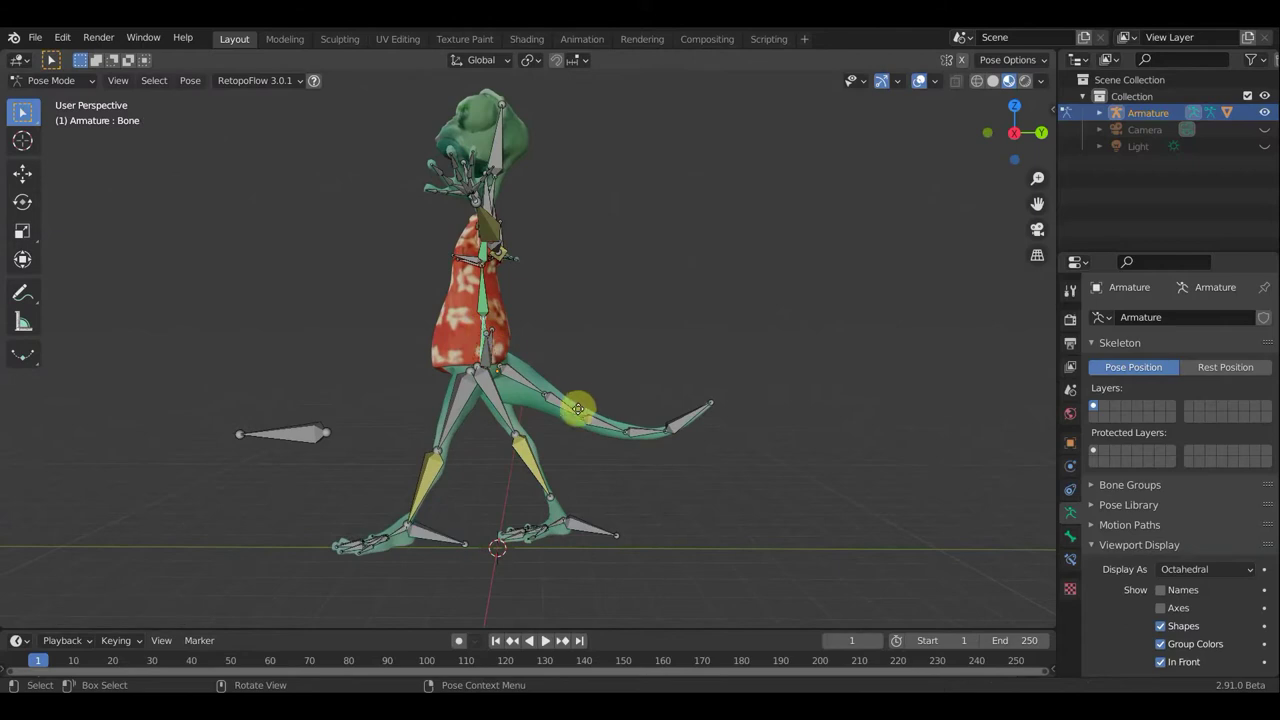
pyautogui.press('g')
pyautogui.click(579, 424)
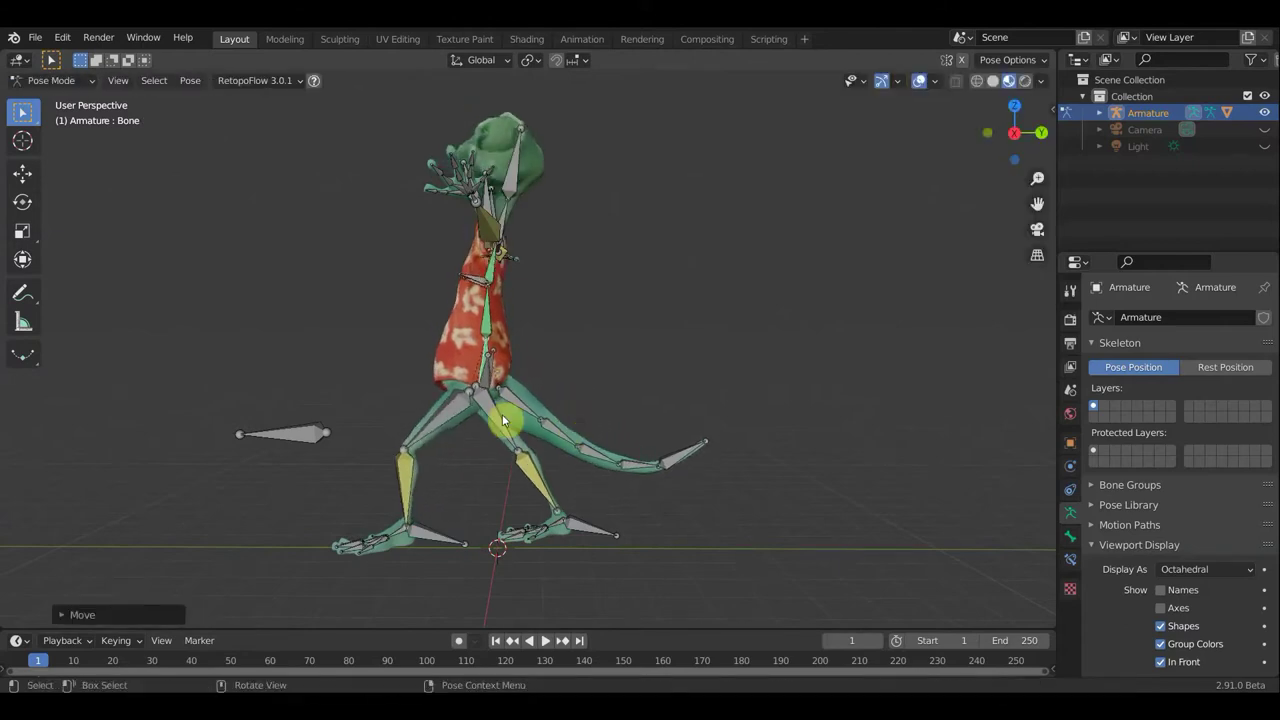
pyautogui.moveTo(503, 423); pyautogui.dragTo(828, 434, button='middle')
pyautogui.moveTo(768, 406); pyautogui.dragTo(428, 390, button='middle')
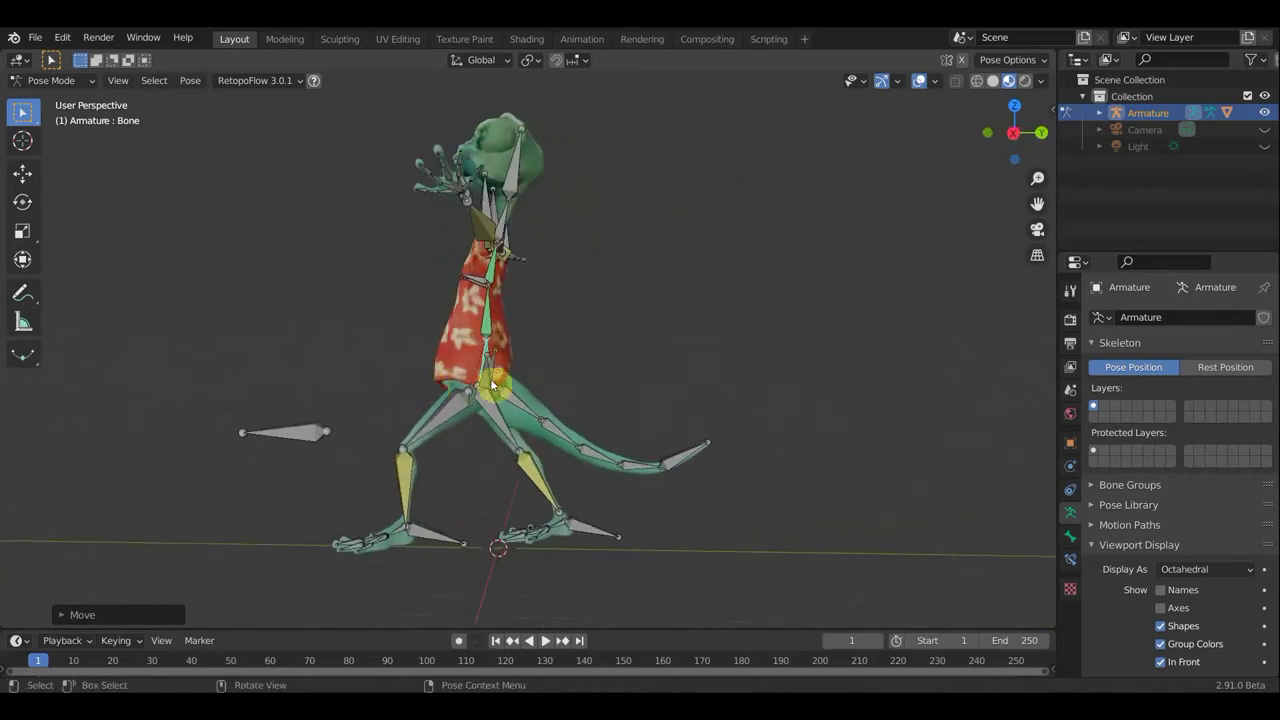
pyautogui.press('r')
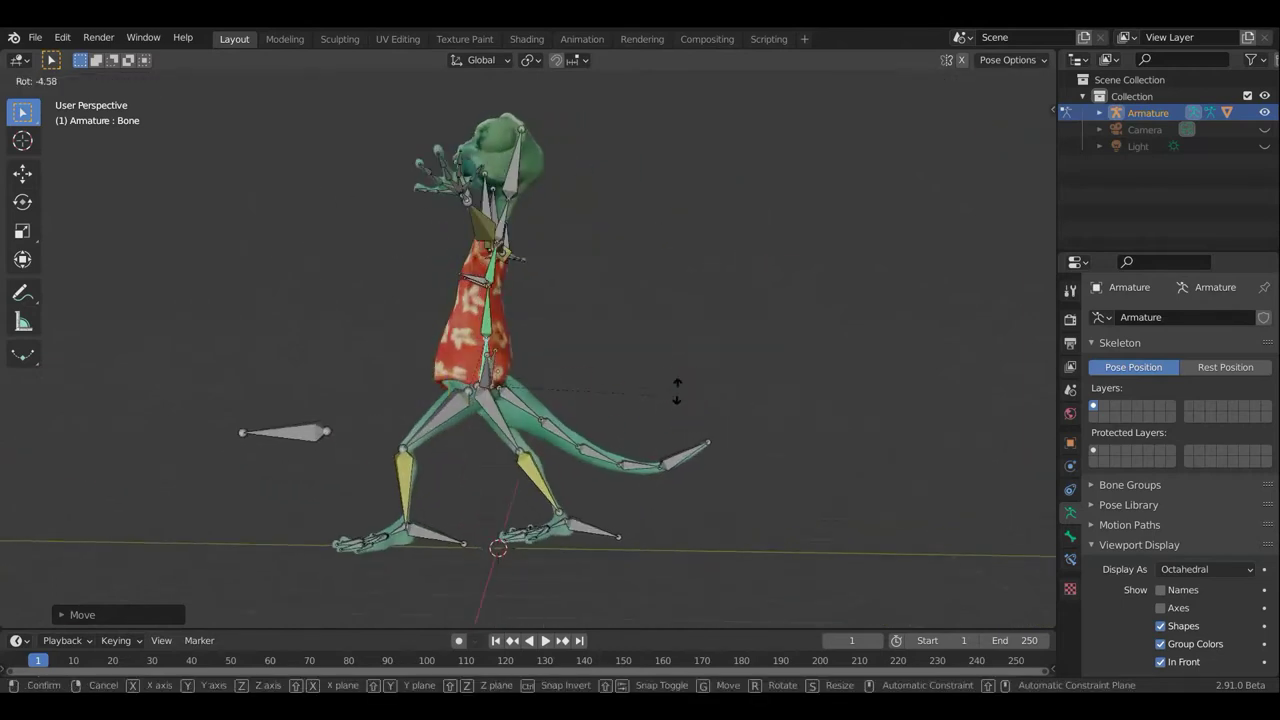
pyautogui.click(677, 351)
# Rotate the torso bone to lean the upper body, cancelling an extra rotation
pyautogui.moveTo(553, 258)
pyautogui.mouseDown(button='middle')
pyautogui.moveTo(449, 269)
pyautogui.moveTo(620, 266)
pyautogui.moveTo(512, 318)
pyautogui.mouseUp(button='middle')
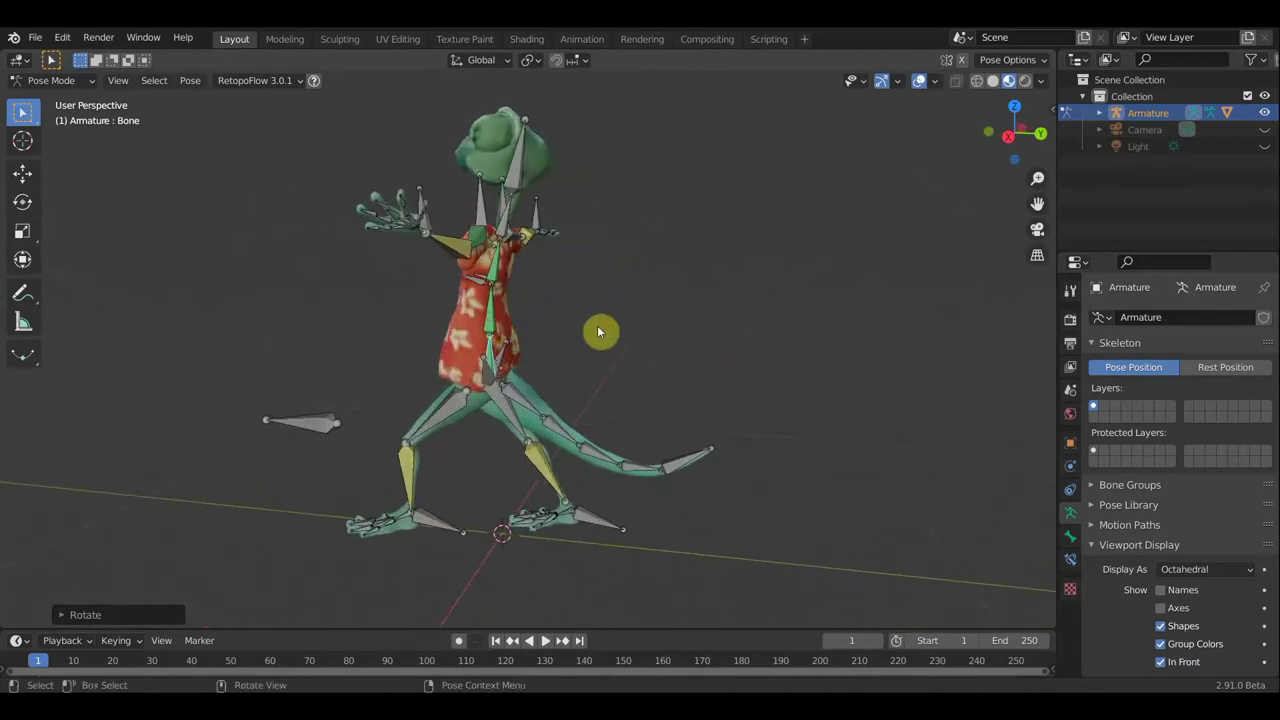
pyautogui.moveTo(598, 332); pyautogui.dragTo(622, 320, button='middle')
pyautogui.press('r')
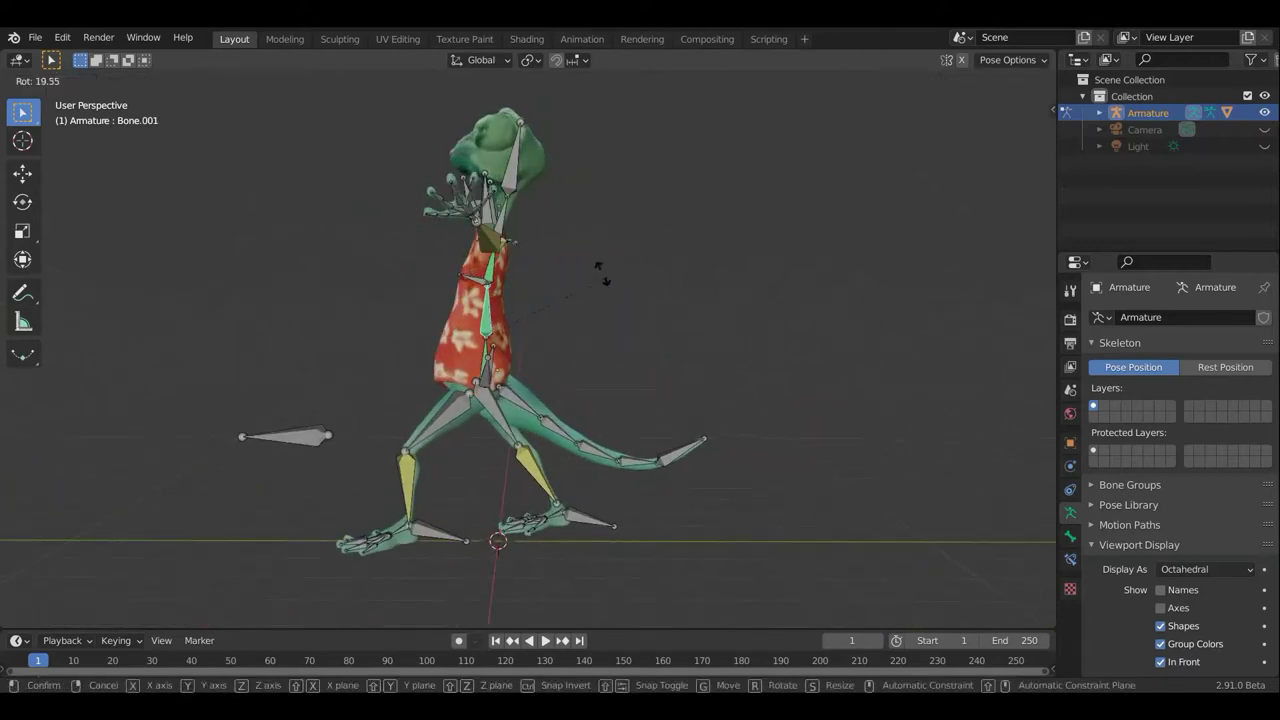
pyautogui.click(625, 318)
pyautogui.moveTo(520, 314); pyautogui.dragTo(470, 303, button='middle')
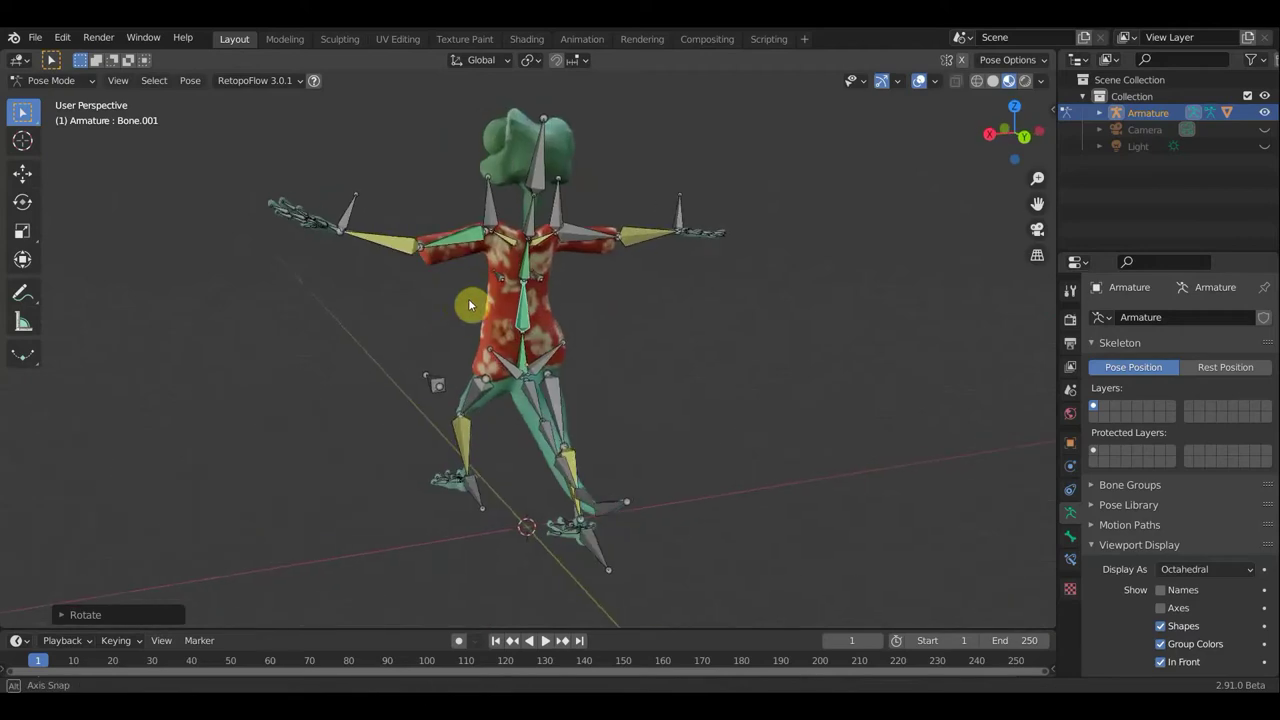
pyautogui.press('r')
pyautogui.press('Escape')
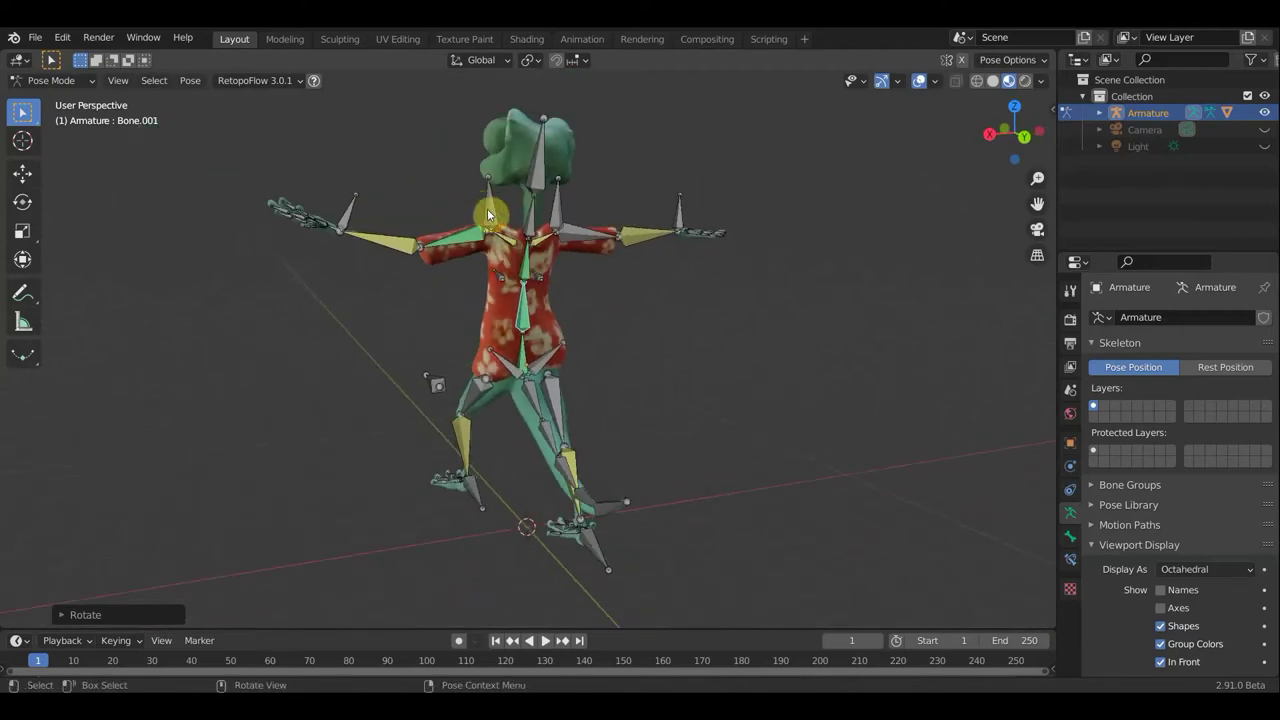
# Tilt the neck bone and push the neck and head forward over the chest
pyautogui.click(498, 218)
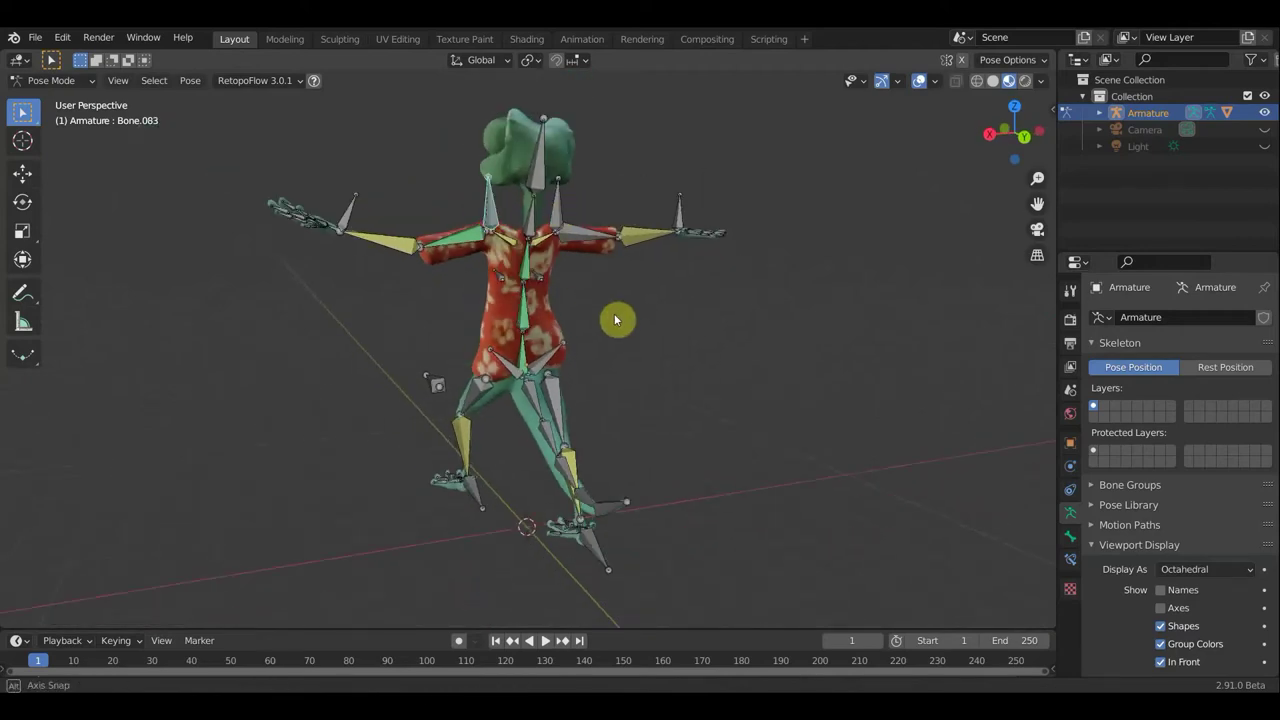
pyautogui.moveTo(614, 317)
pyautogui.mouseDown(button='middle')
pyautogui.moveTo(670, 320)
pyautogui.moveTo(651, 320)
pyautogui.mouseUp(button='middle')
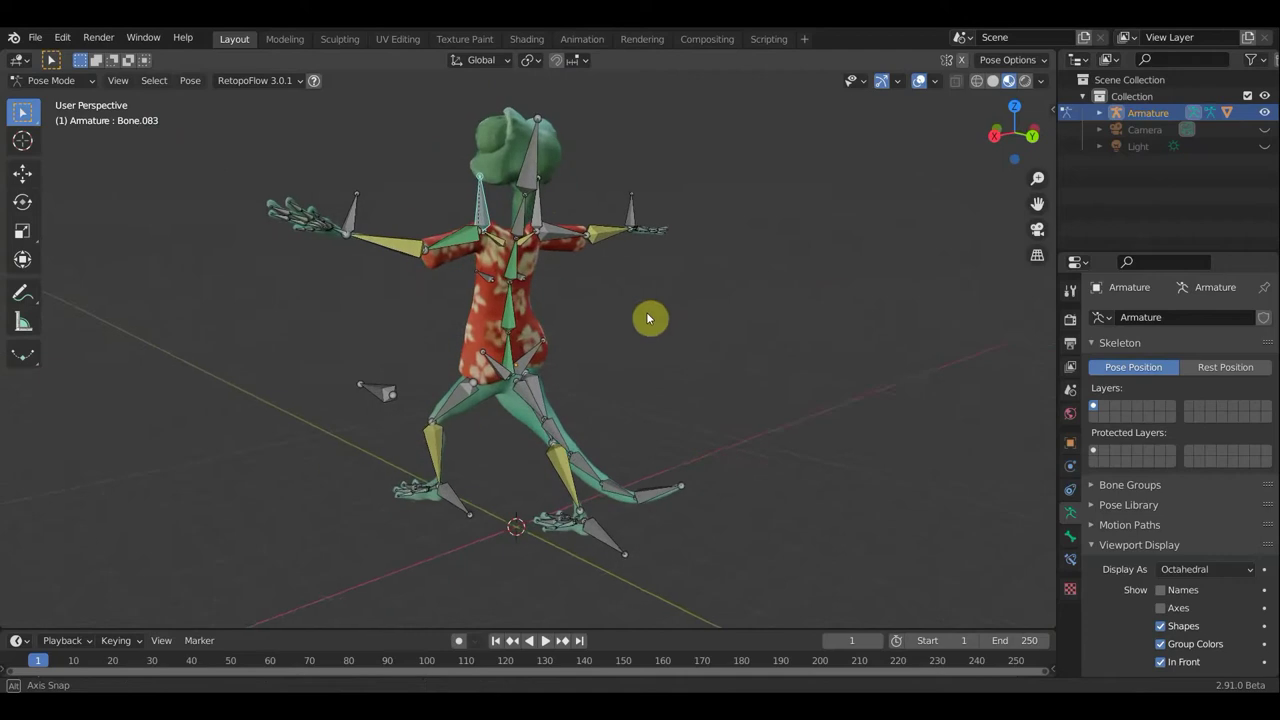
pyautogui.click(545, 218)
pyautogui.moveTo(586, 323); pyautogui.dragTo(706, 316, button='middle')
pyautogui.press('r')
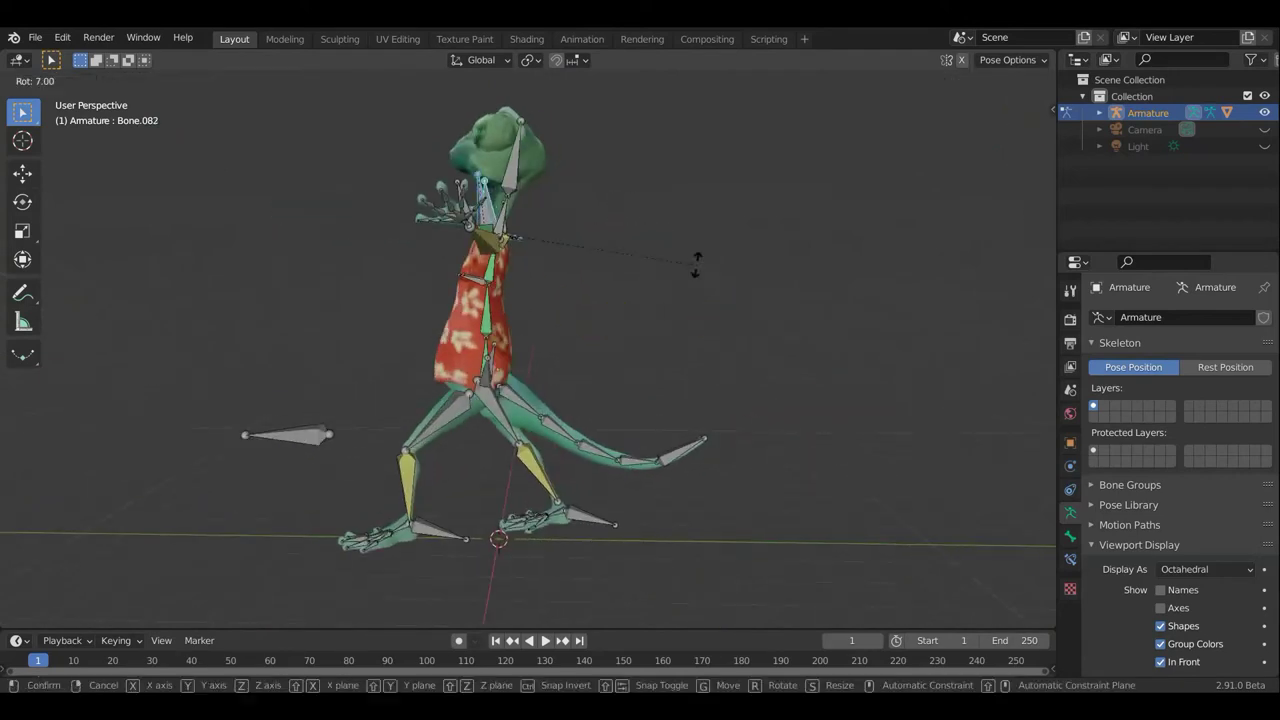
pyautogui.click(695, 290)
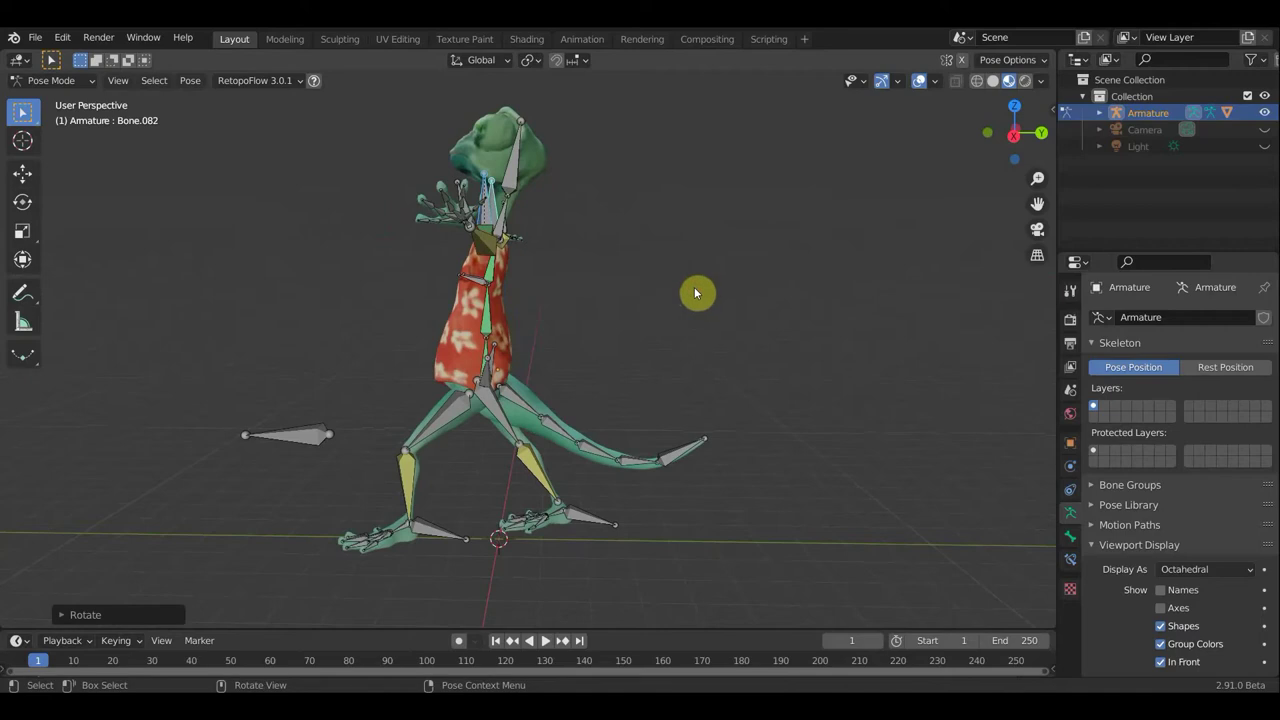
pyautogui.press('g')
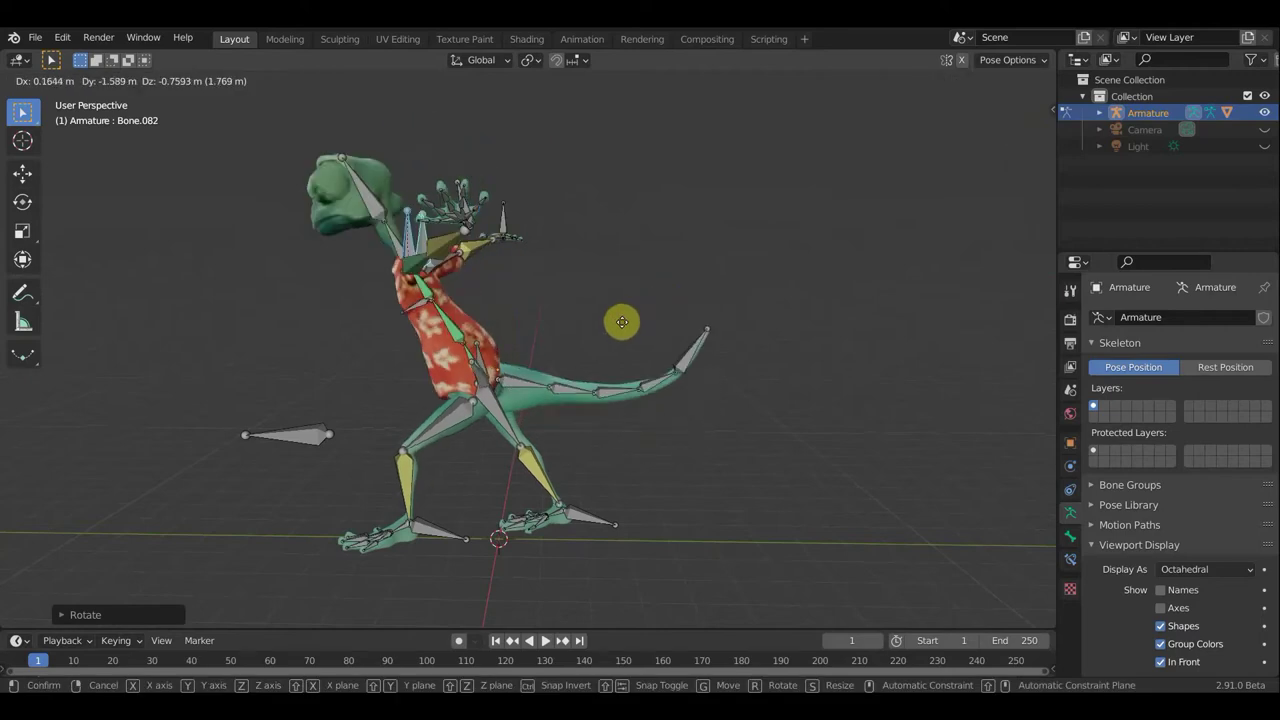
pyautogui.click(620, 320)
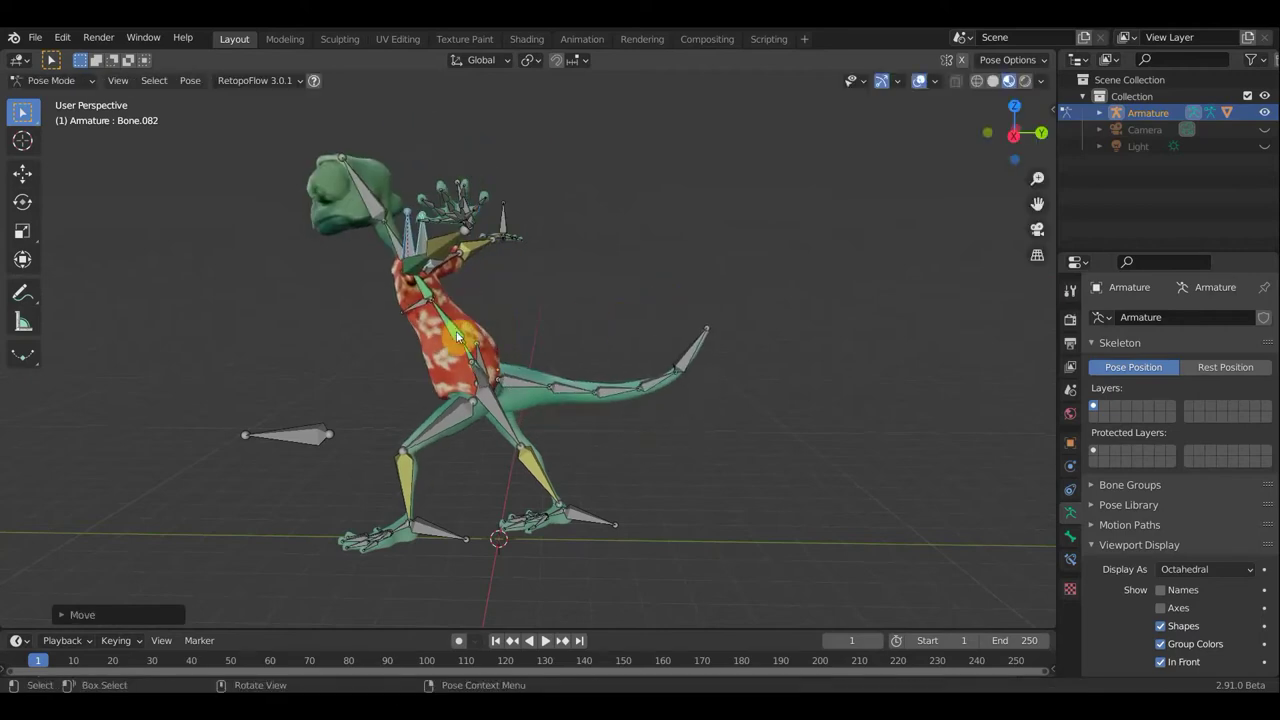
# View the frog from the front and select the spine bone Bone.002
pyautogui.moveTo(534, 303)
pyautogui.mouseDown(button='middle')
pyautogui.moveTo(417, 323)
pyautogui.moveTo(443, 283)
pyautogui.moveTo(697, 221)
pyautogui.mouseUp(button='middle')
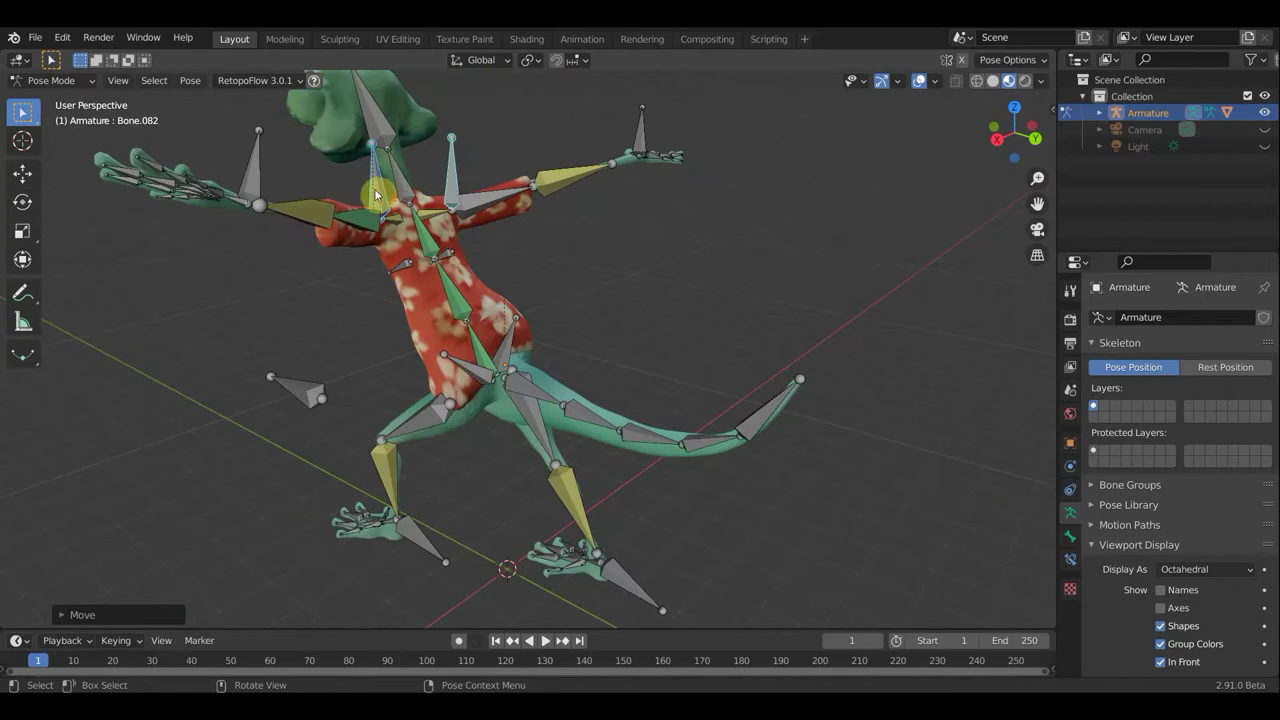
pyautogui.moveTo(376, 193)
pyautogui.mouseDown(button='middle')
pyautogui.moveTo(296, 198)
pyautogui.moveTo(461, 175)
pyautogui.mouseUp(button='middle')
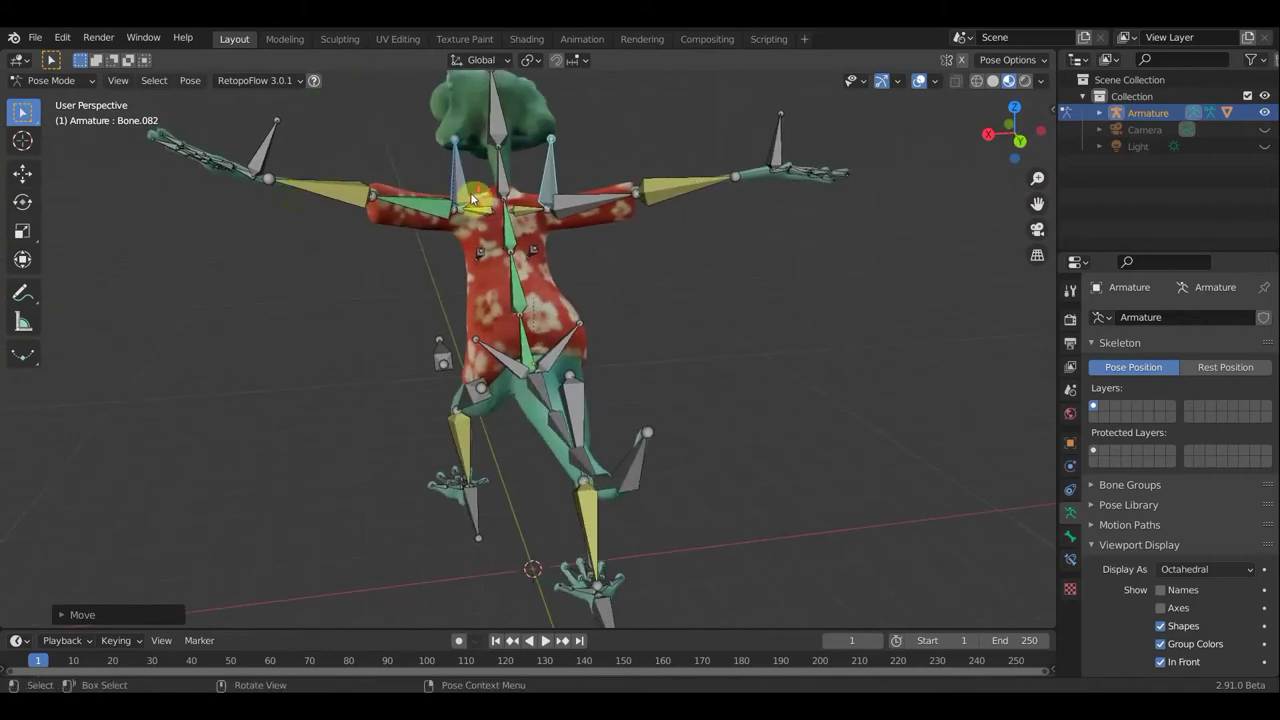
pyautogui.scroll(-1, 472, 198)
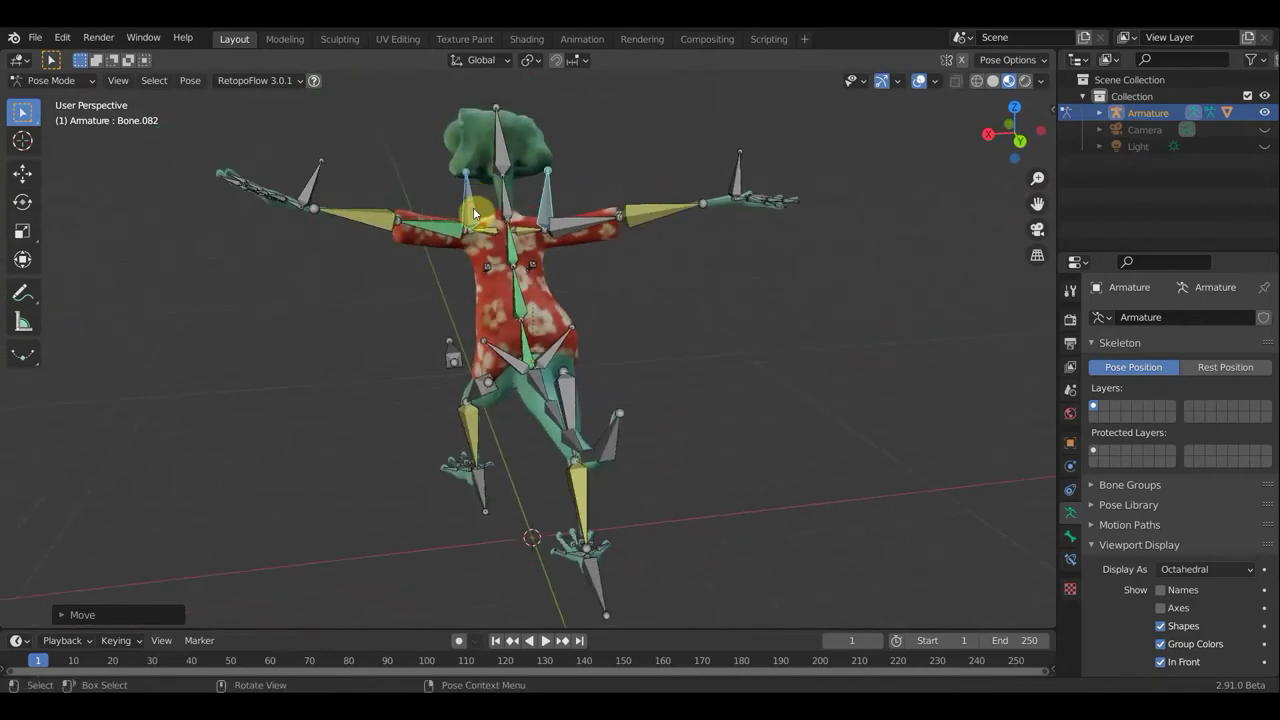
pyautogui.click(474, 213)
pyautogui.click(515, 254)
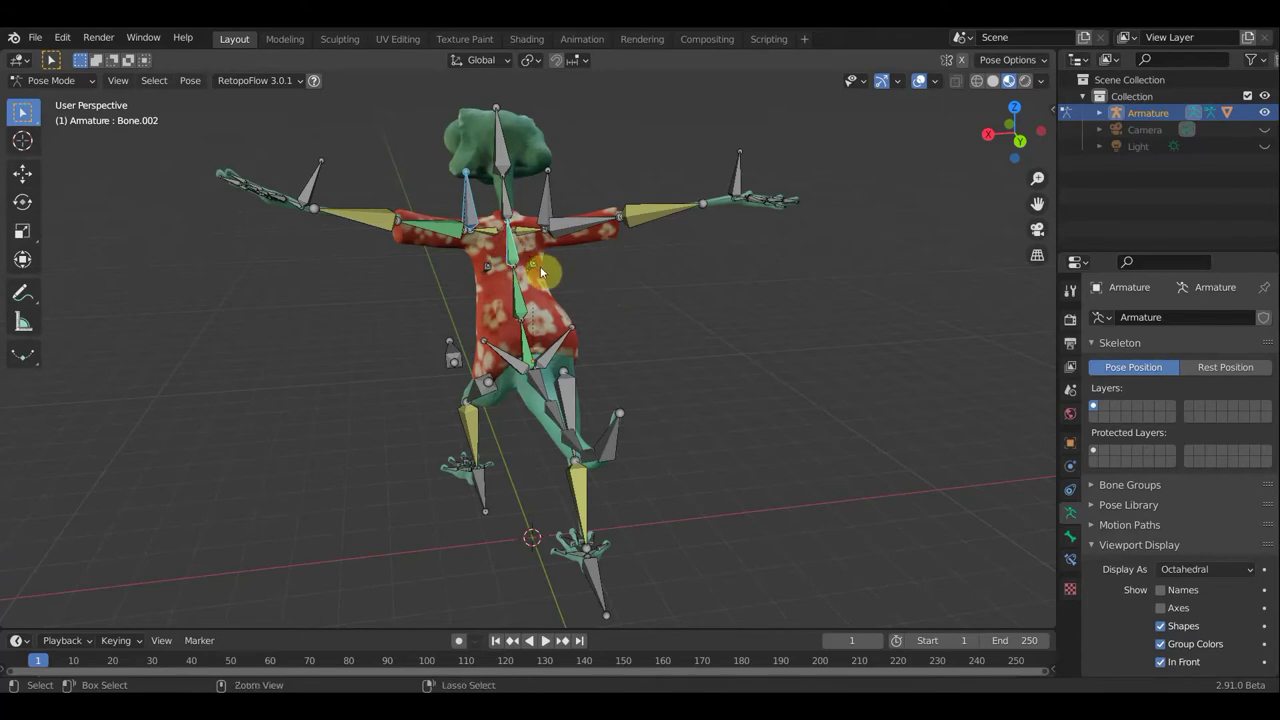
# Add a Copy Rotation constraint to the spine bone, then rotate the neck bone
pyautogui.hotkey('ctrl', 'shift', 'c')
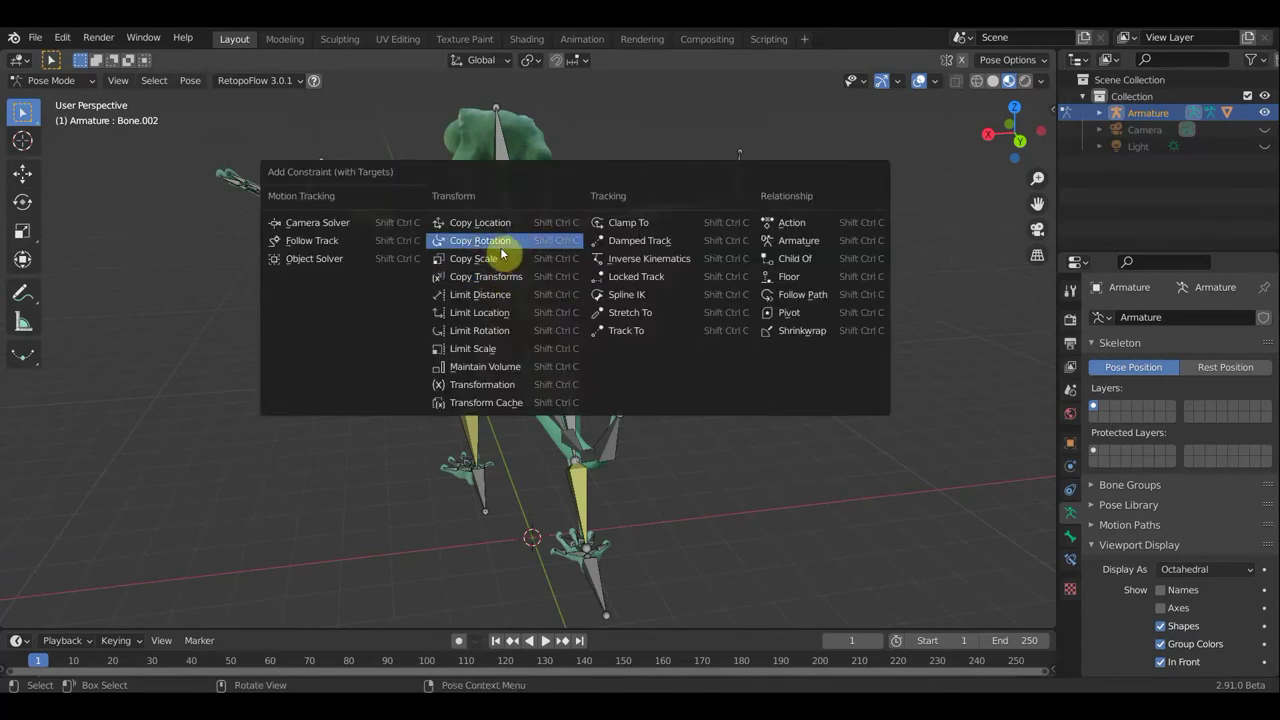
pyautogui.click(498, 243)
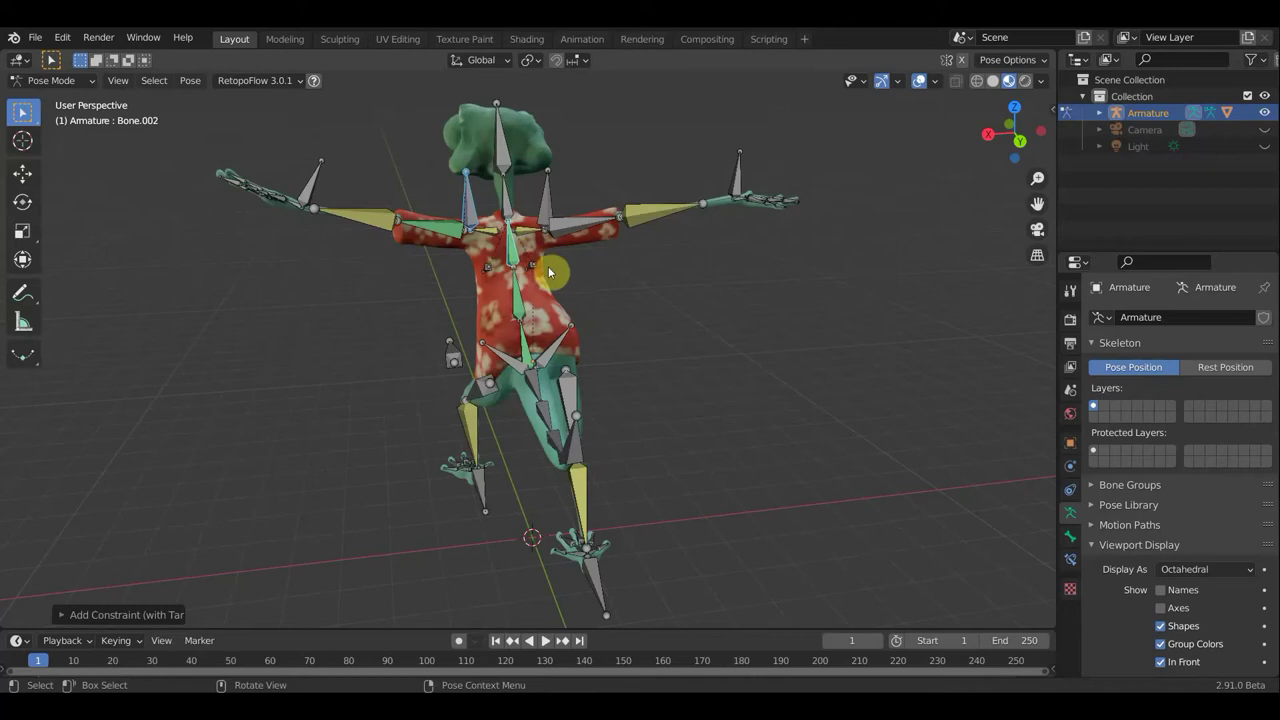
pyautogui.moveTo(548, 272); pyautogui.dragTo(677, 289, button='middle')
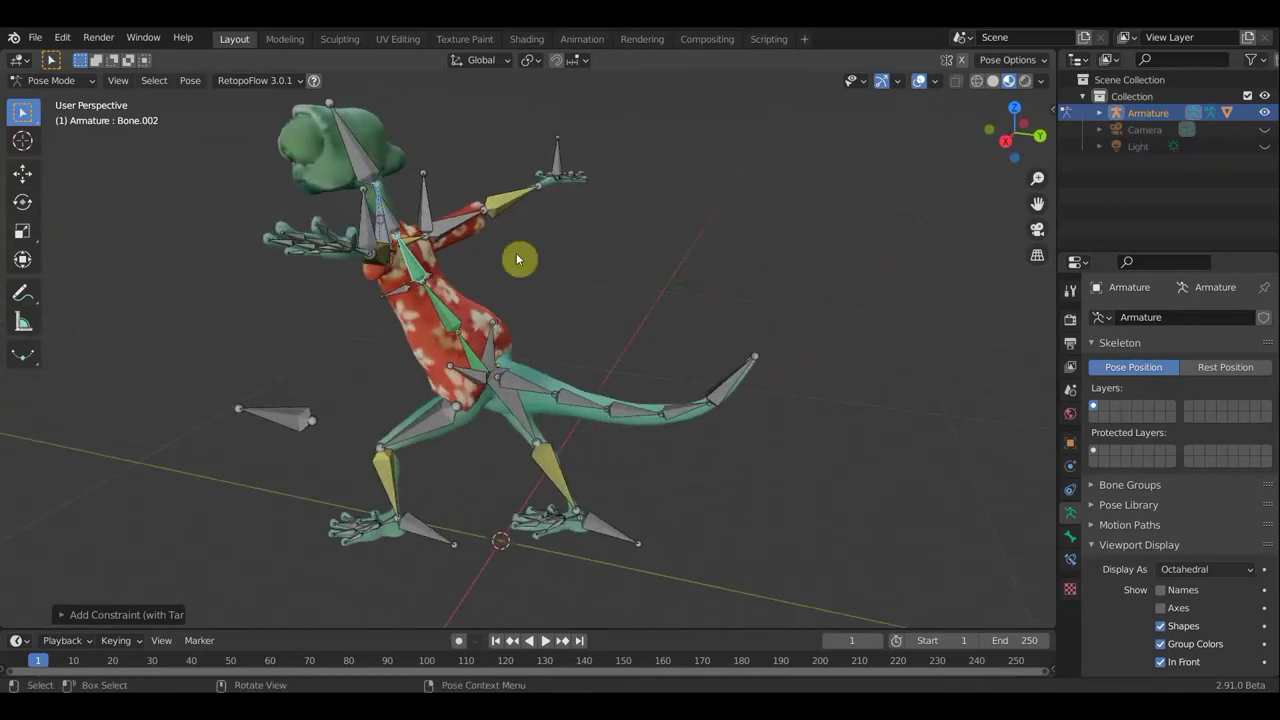
pyautogui.press(']')
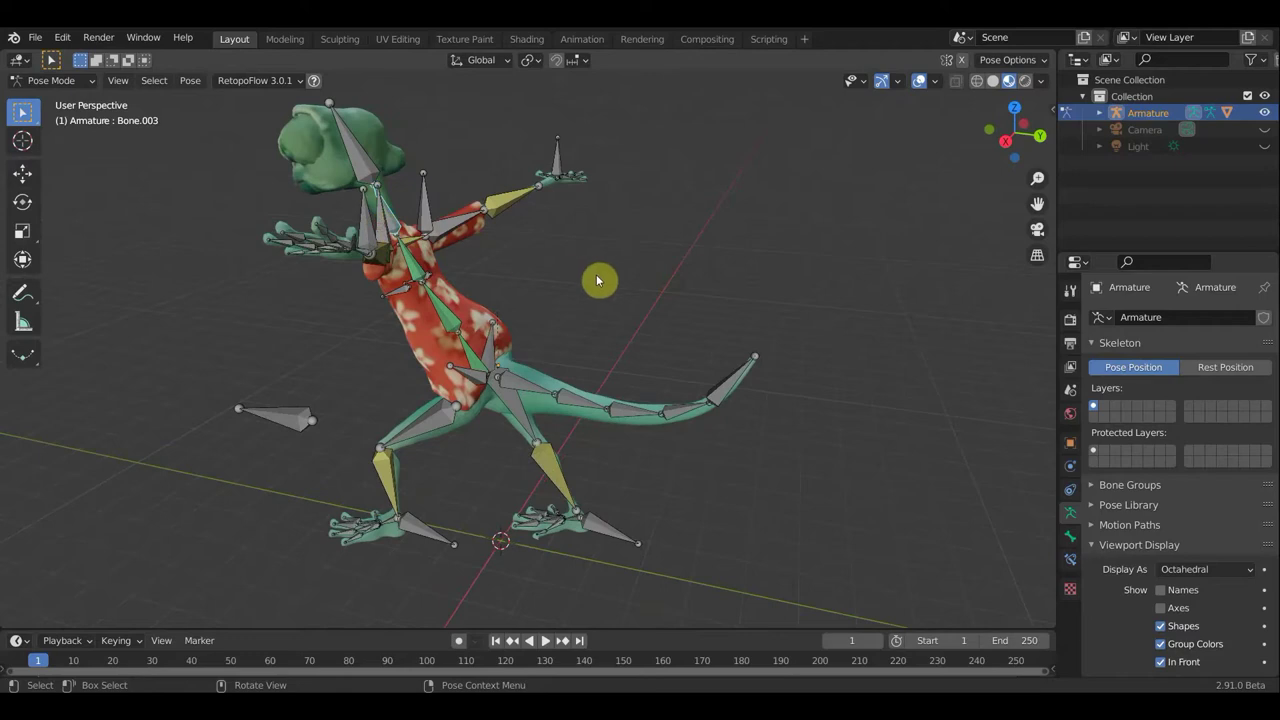
pyautogui.press(']')
pyautogui.press('r')
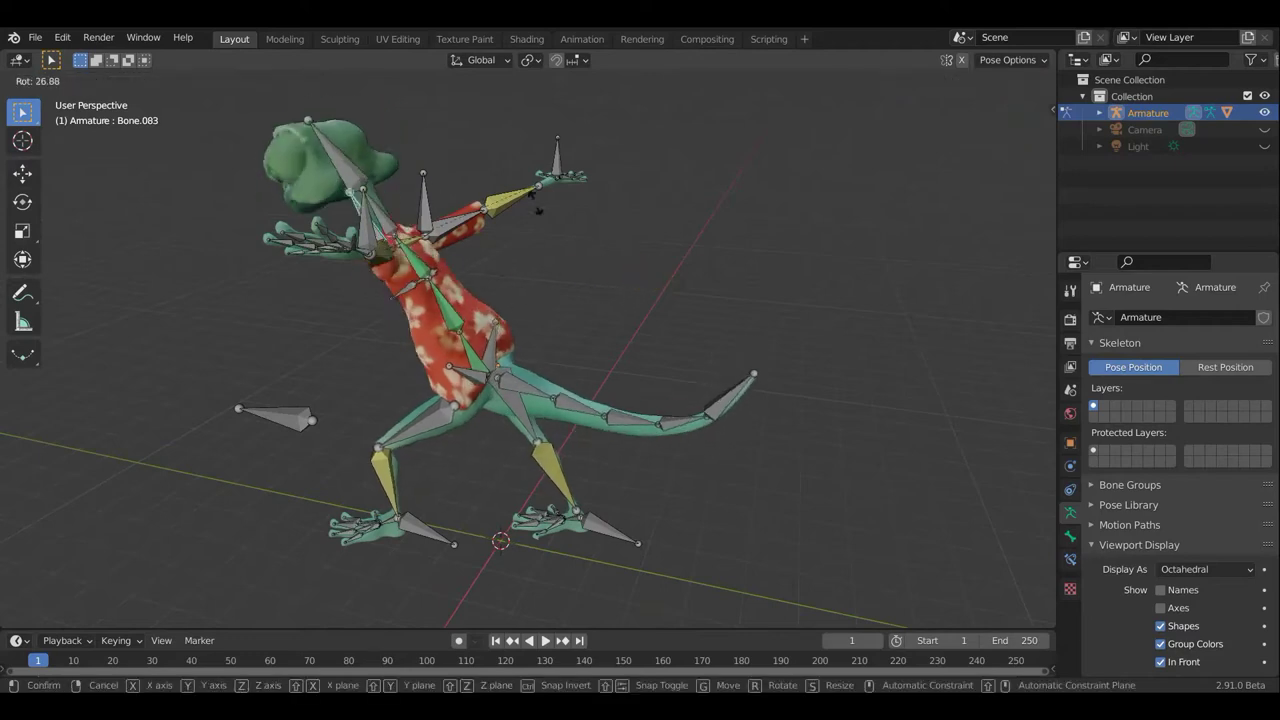
pyautogui.click(504, 258)
# Select Bone.002 and review its constraints in the Bone Constraints properties
pyautogui.moveTo(504, 289); pyautogui.dragTo(418, 291, button='middle')
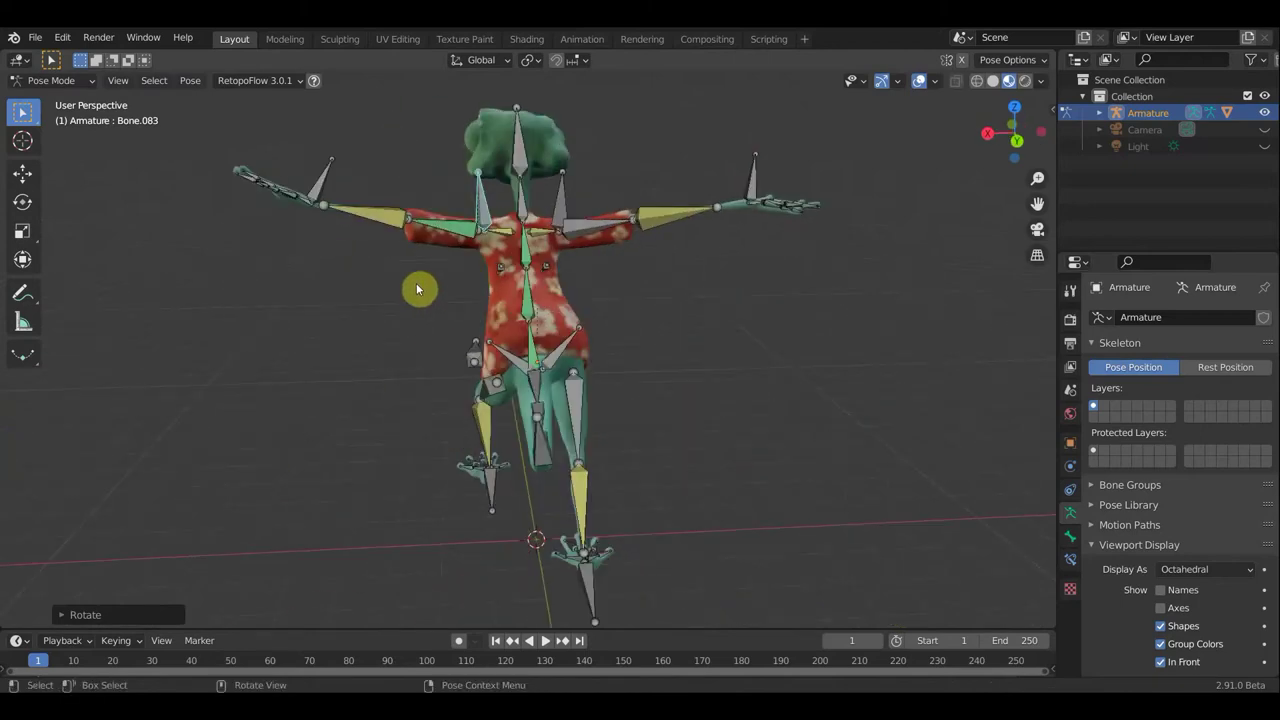
pyautogui.scroll(1, 524, 257)
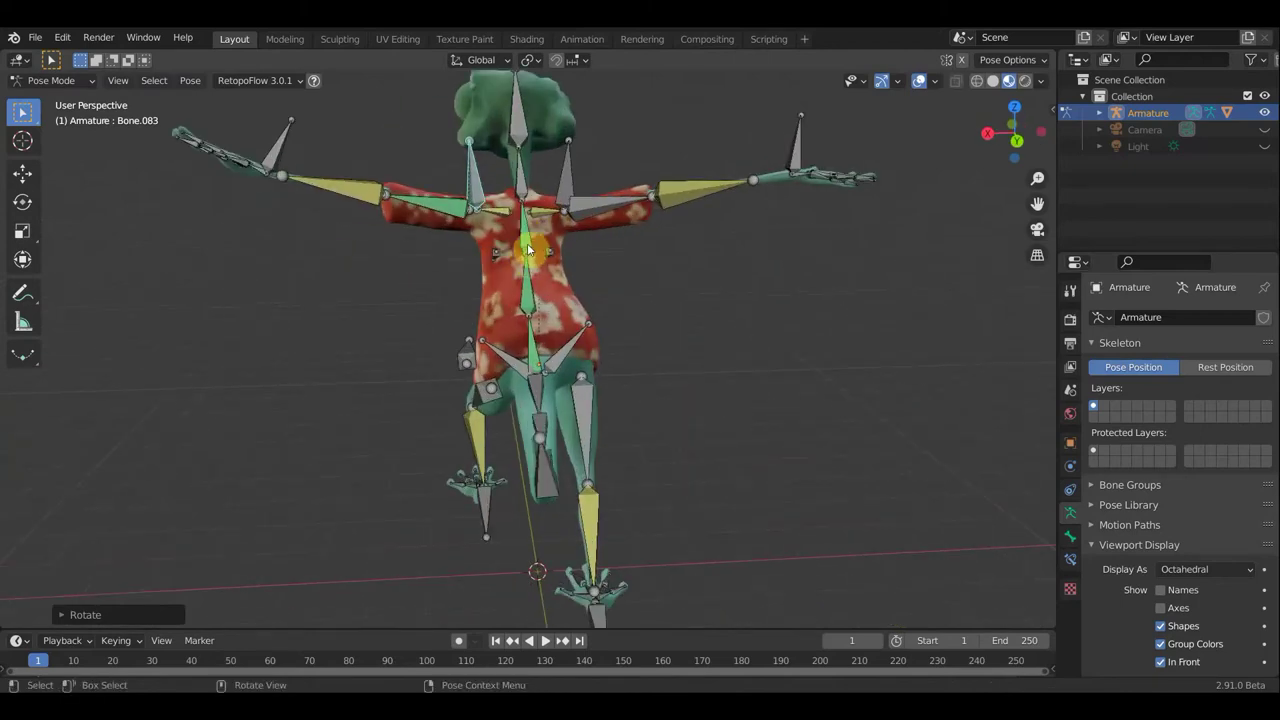
pyautogui.click(524, 243)
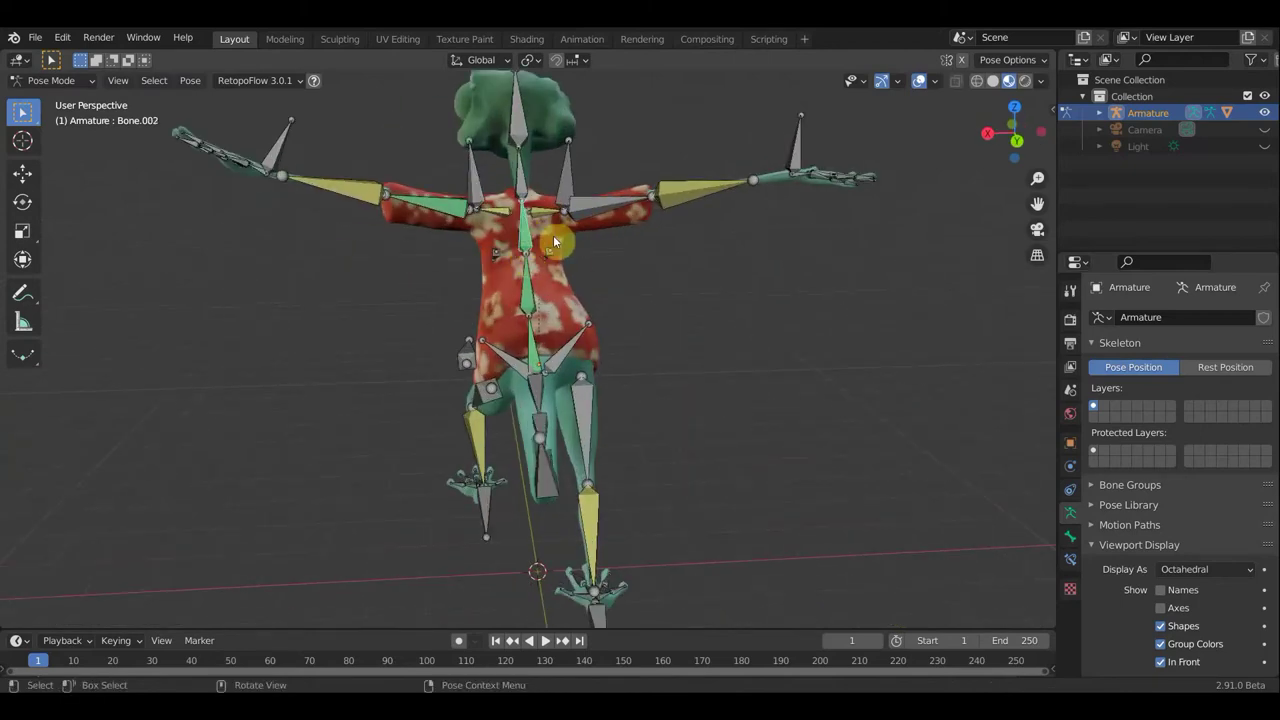
pyautogui.click(1070, 562)
pyautogui.scroll(-3, 1164, 410)
pyautogui.scroll(-2, 1162, 425)
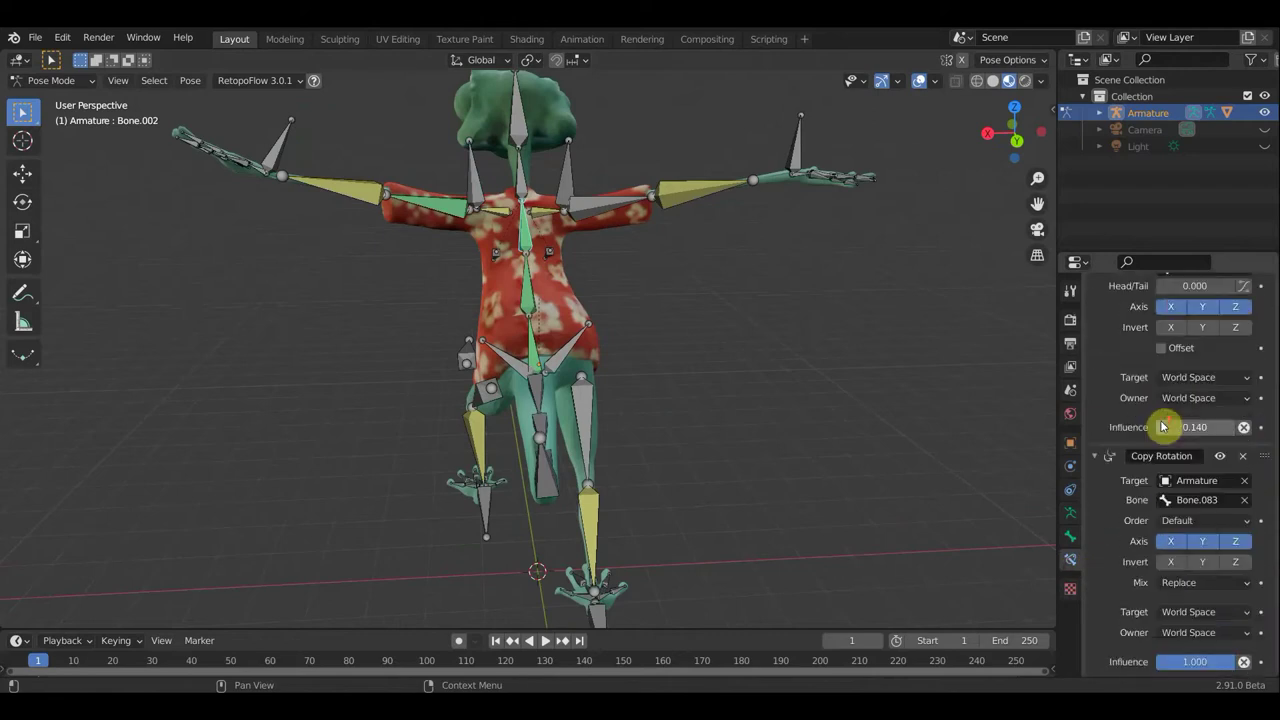
pyautogui.scroll(2, 1162, 428)
pyautogui.scroll(2, 1168, 436)
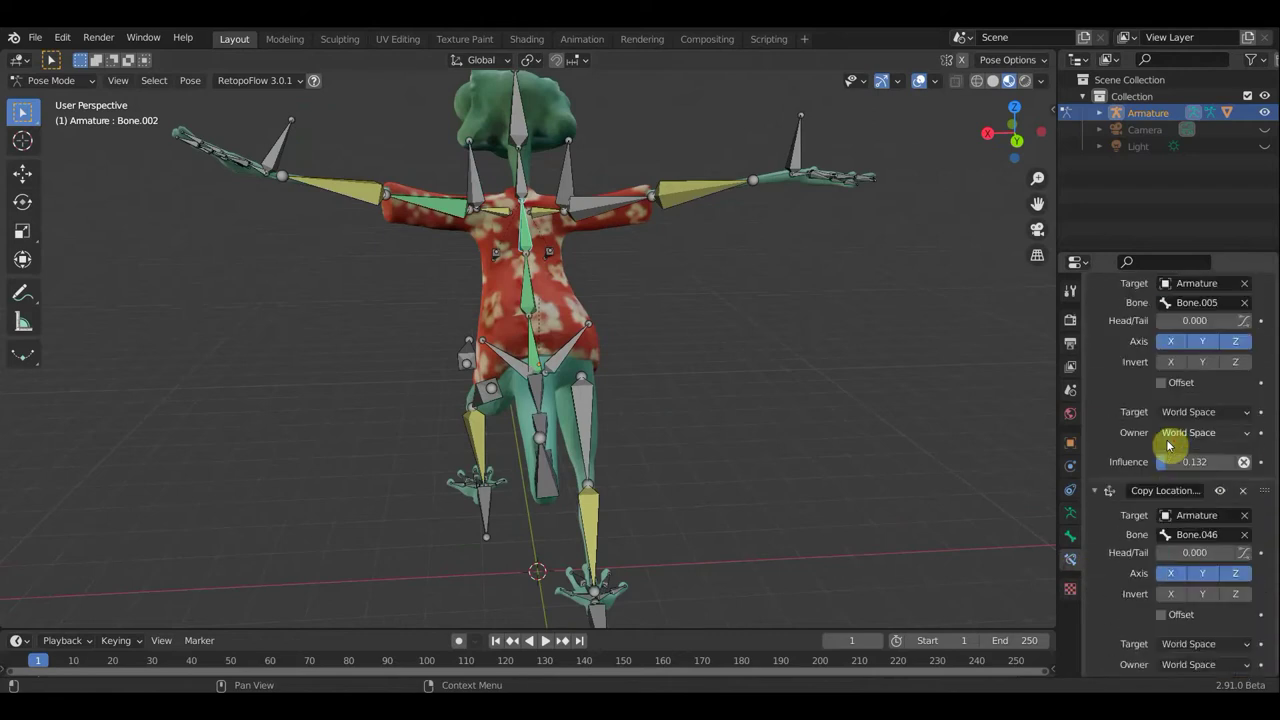
pyautogui.scroll(2, 1168, 442)
pyautogui.scroll(-2, 1168, 446)
pyautogui.scroll(2, 1168, 446)
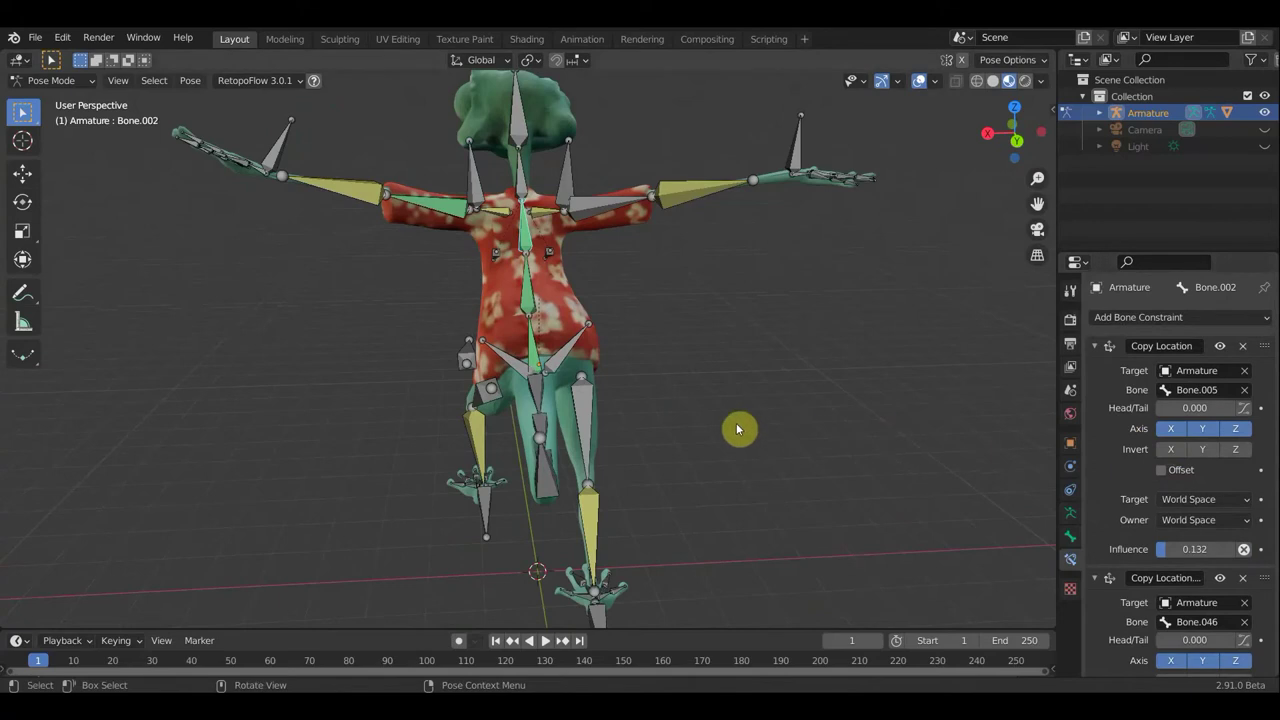
pyautogui.moveTo(736, 416)
pyautogui.mouseDown(button='middle')
pyautogui.moveTo(877, 420)
pyautogui.moveTo(766, 397)
pyautogui.mouseUp(button='middle')
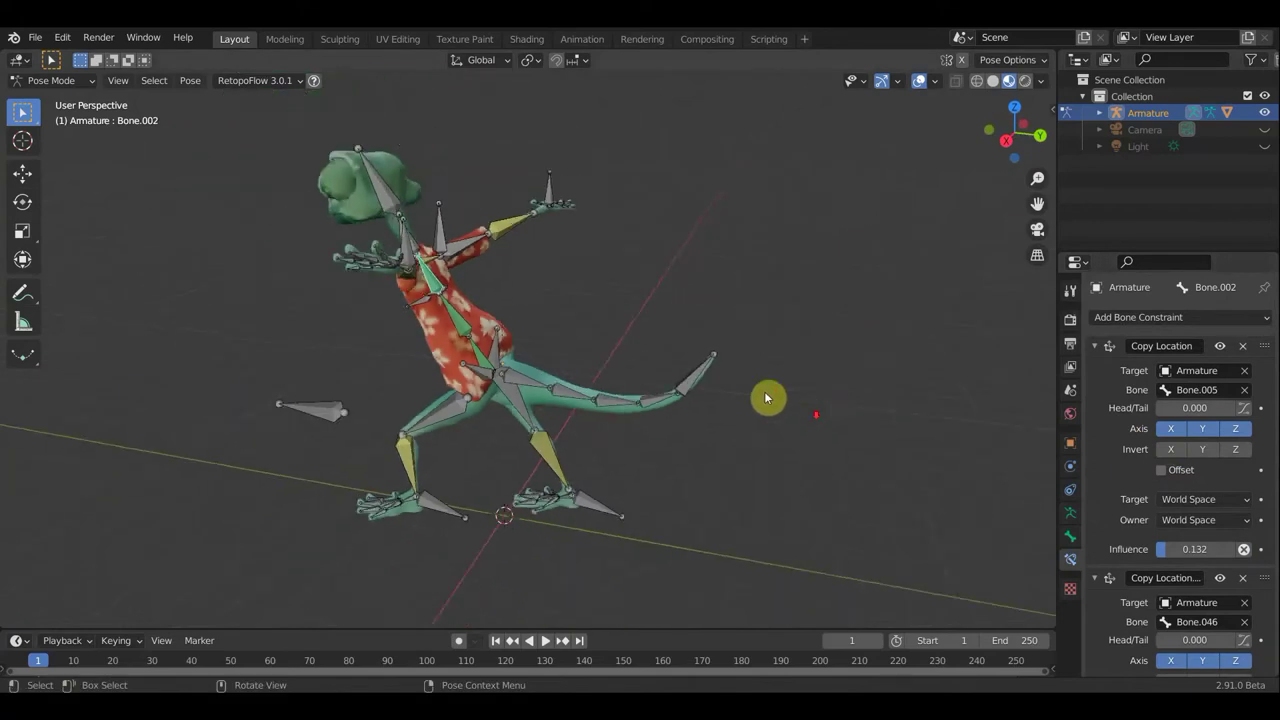
pyautogui.scroll(2, 495, 286)
pyautogui.moveTo(490, 287)
pyautogui.mouseDown(button='middle')
pyautogui.moveTo(328, 381)
pyautogui.moveTo(427, 251)
pyautogui.mouseUp(button='middle')
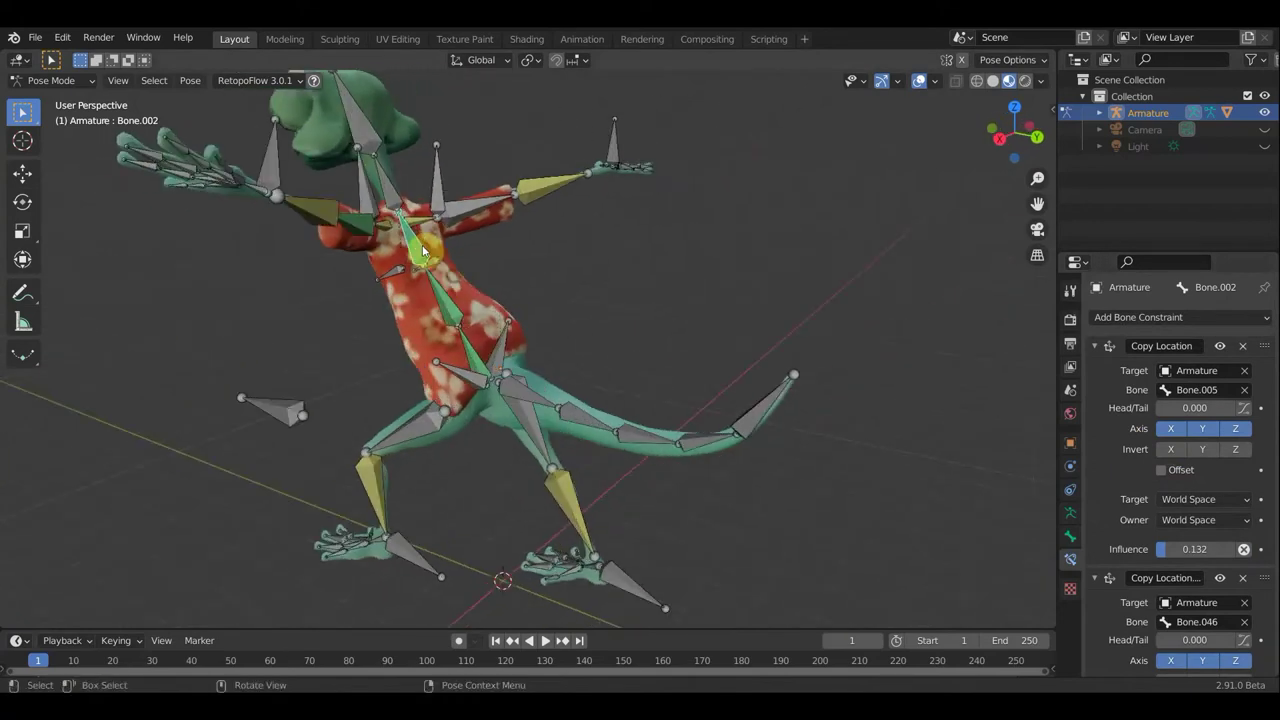
pyautogui.moveTo(357, 229); pyautogui.dragTo(303, 243, button='middle')
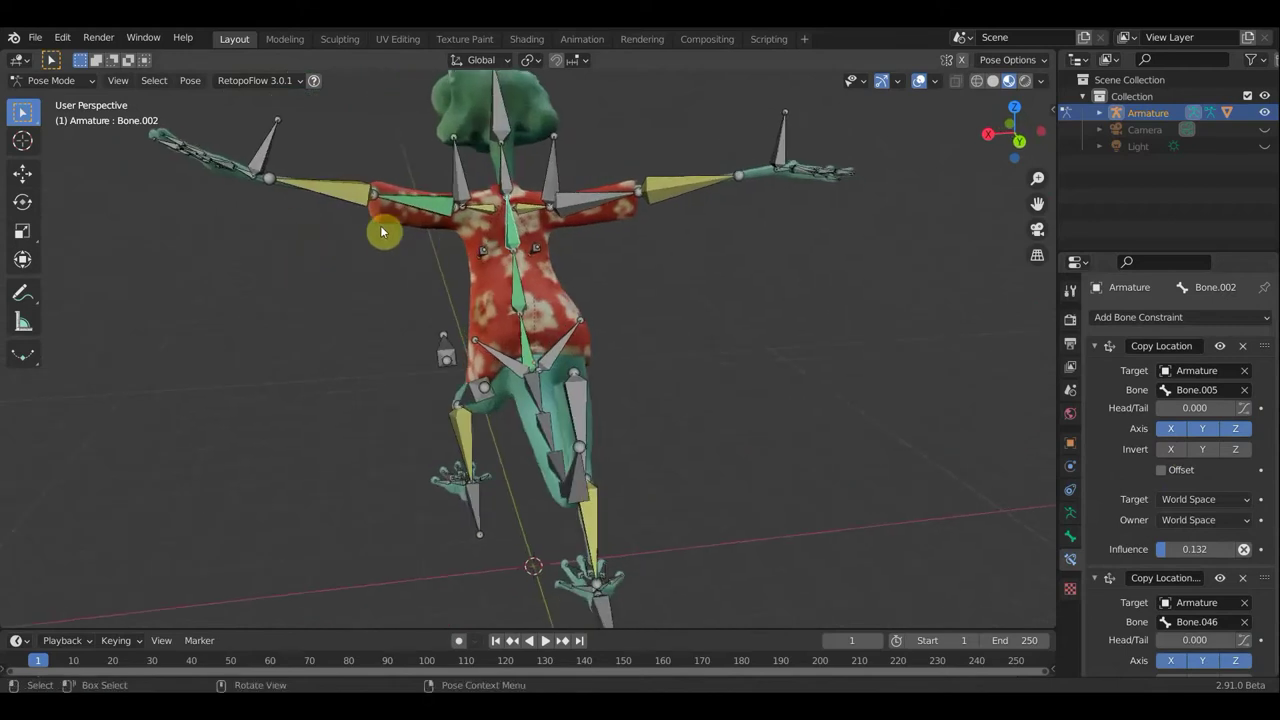
# Add a Copy Rotation constraint to Bone.001 and set its influence to 0.587
pyautogui.keyDown('shift'); pyautogui.click(536, 295); pyautogui.keyUp('shift')
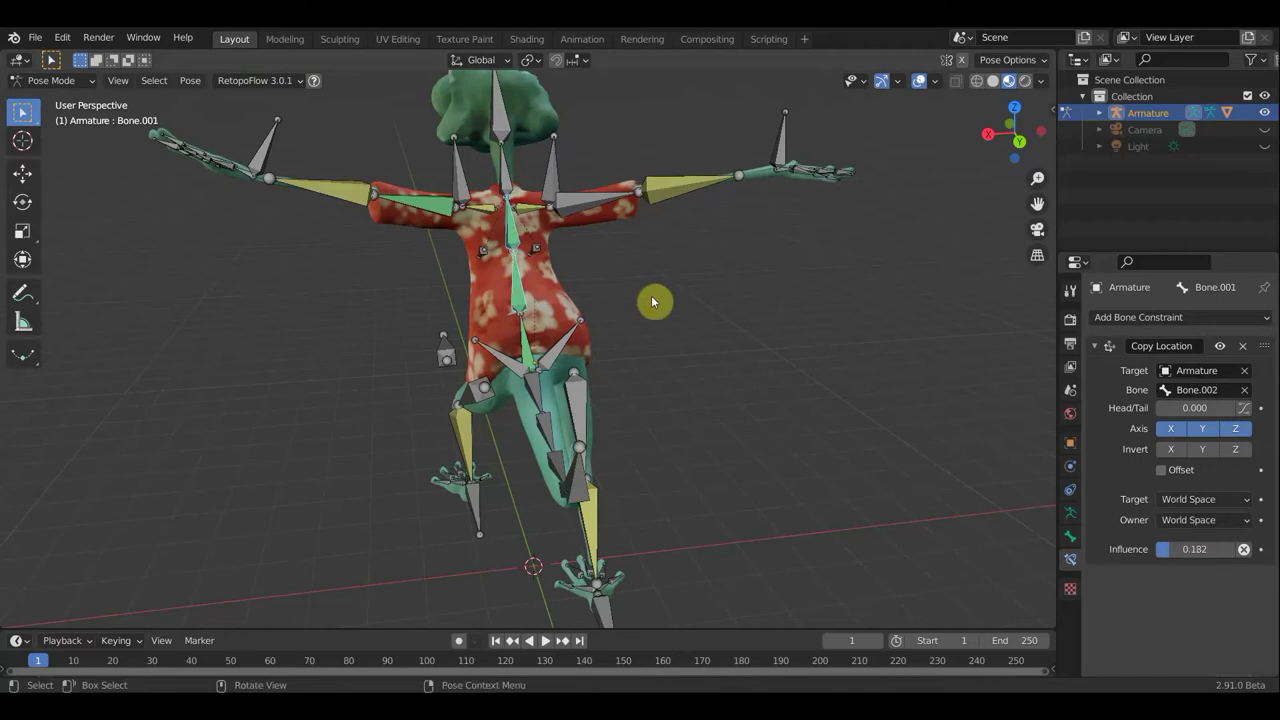
pyautogui.hotkey('shift', 'ctrl', 'c')
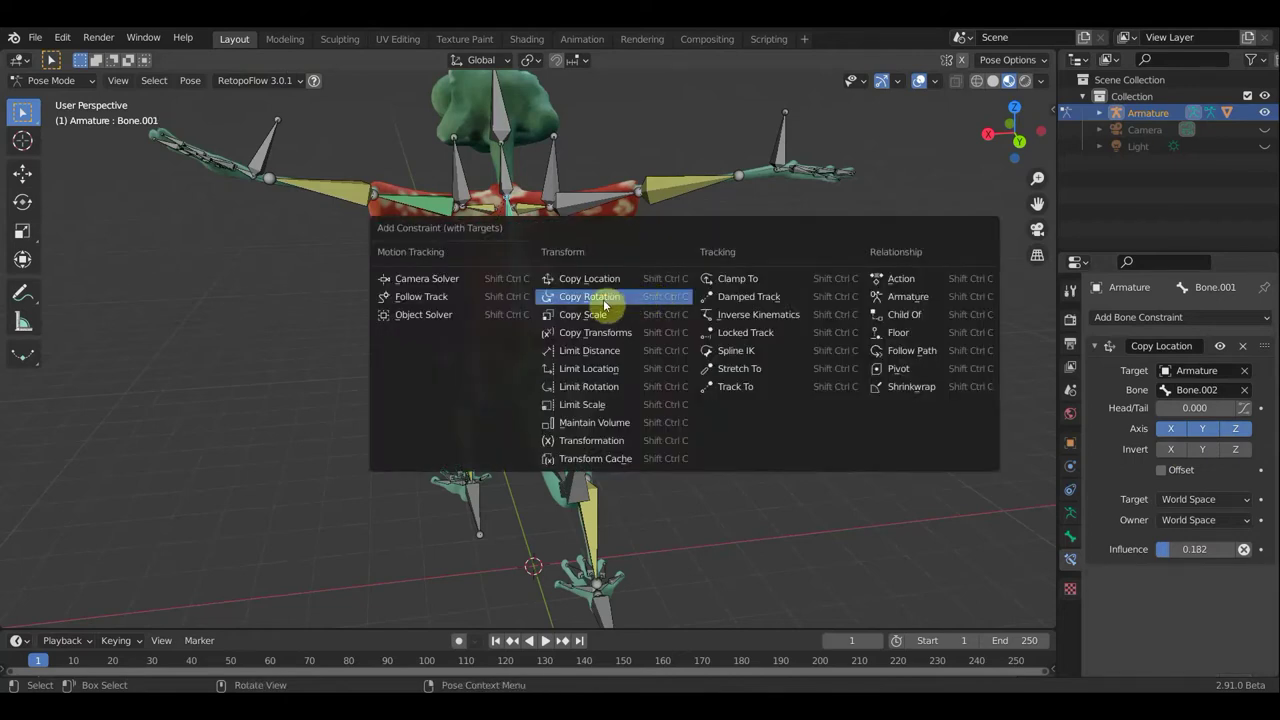
pyautogui.click(604, 300)
pyautogui.scroll(-3, 1192, 652)
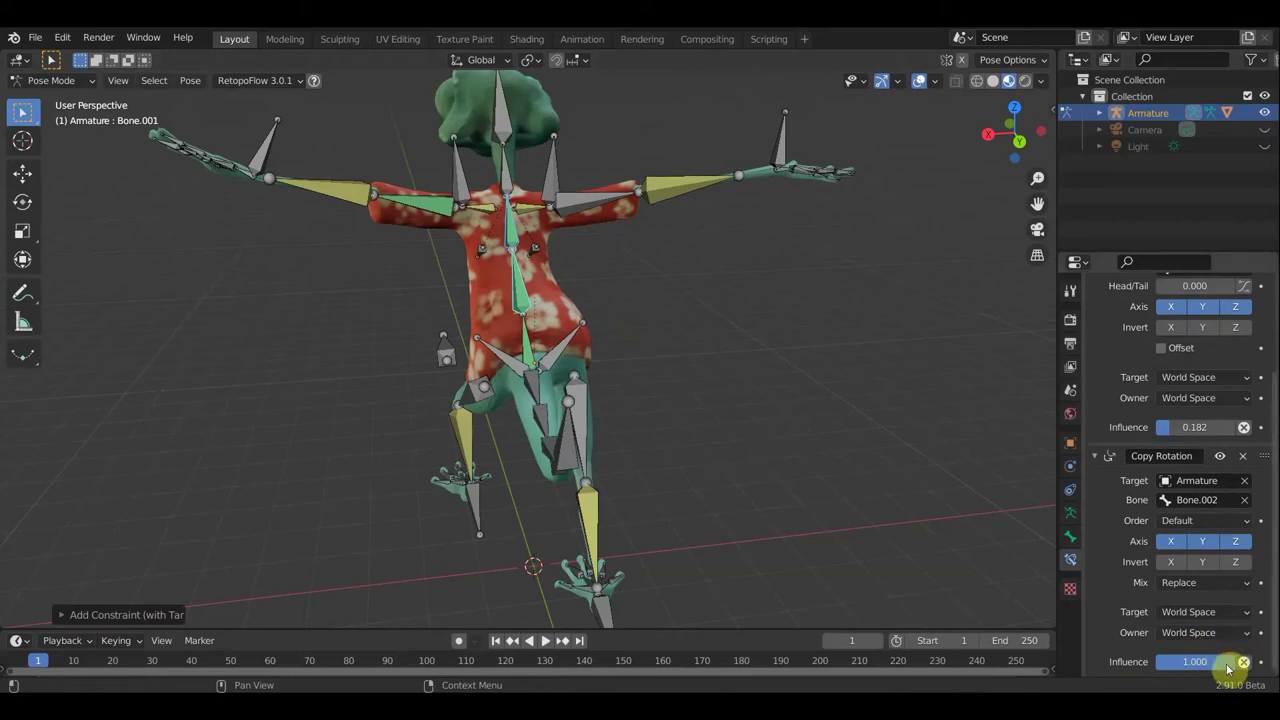
pyautogui.moveTo(1194, 661)
pyautogui.mouseDown()
pyautogui.moveTo(1230, 661)
pyautogui.moveTo(1197, 661)
pyautogui.mouseUp()
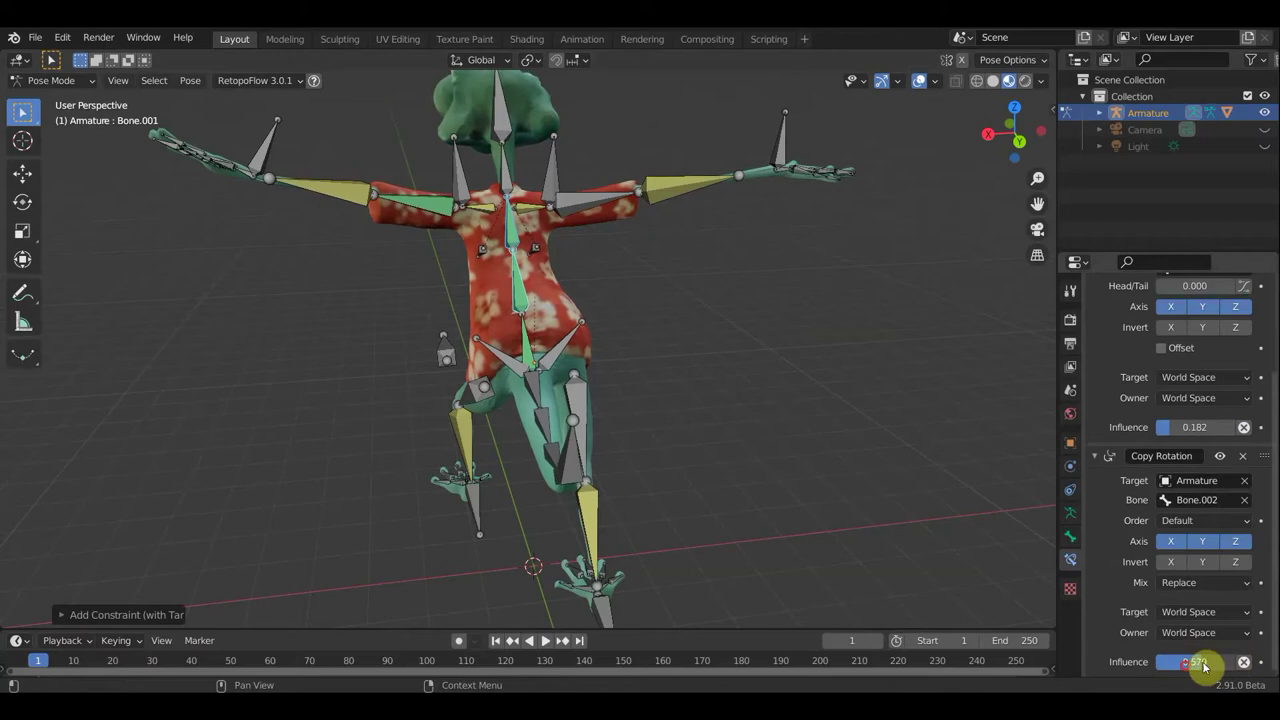
pyautogui.moveTo(746, 446); pyautogui.dragTo(940, 457, button='middle')
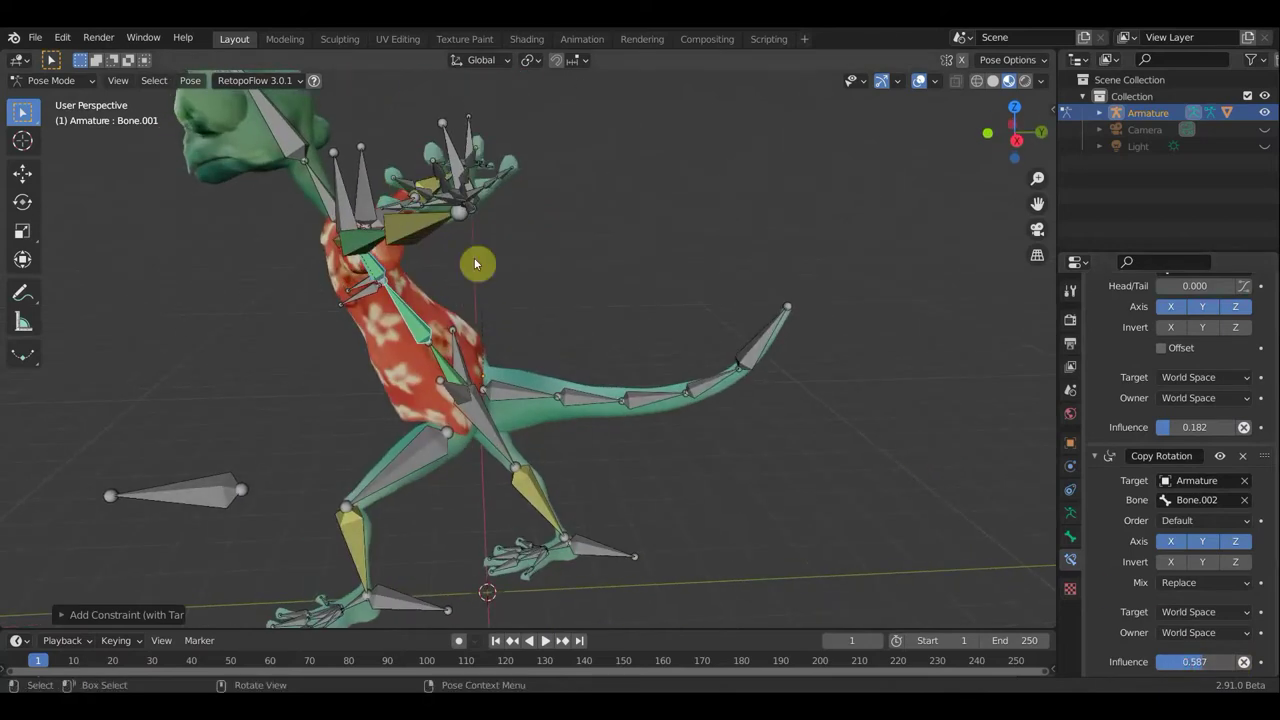
# Rotate the tail bone Bone.083 upward, adjust the raised hands, and rotate the upper body
pyautogui.click(736, 366)
pyautogui.press('r')
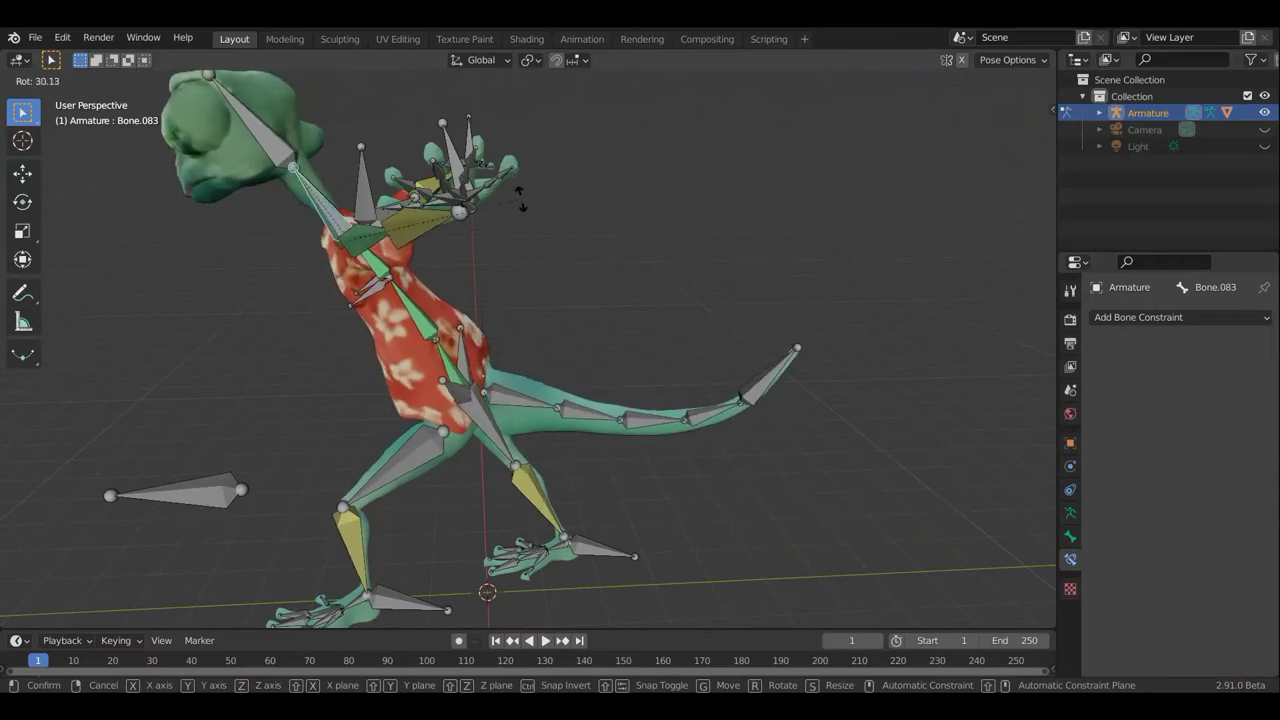
pyautogui.click(507, 258)
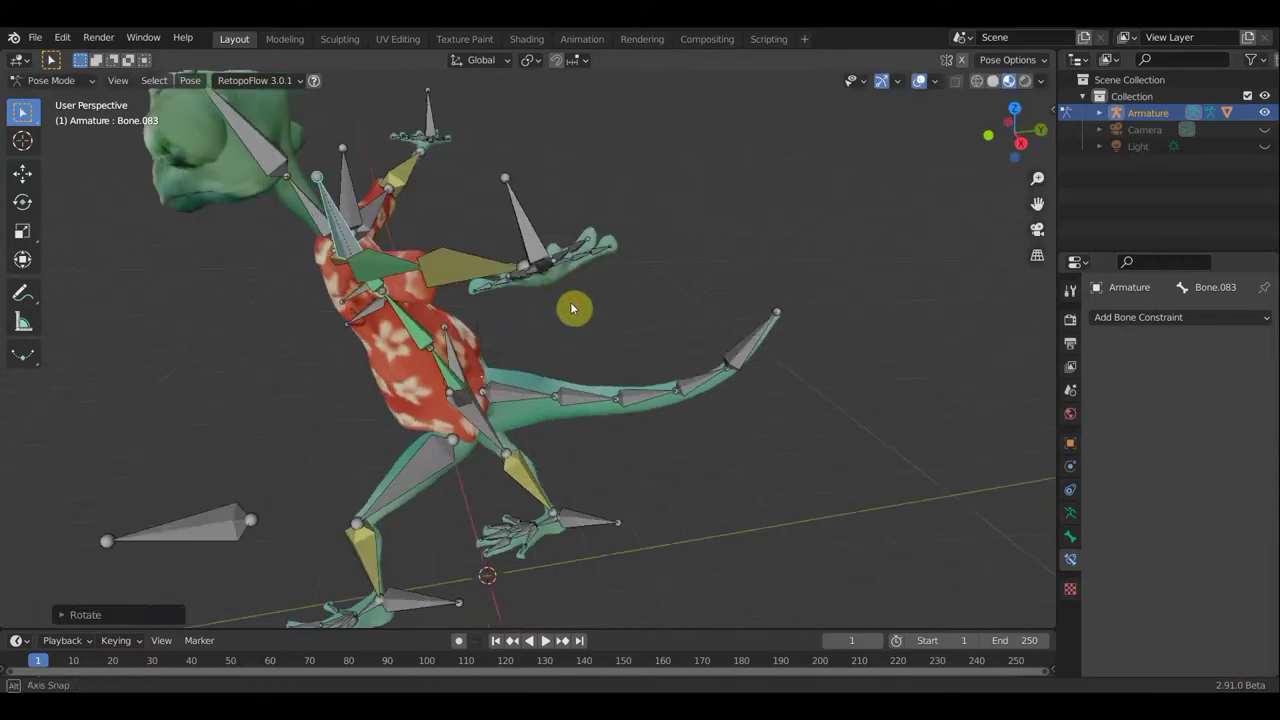
pyautogui.moveTo(520, 258); pyautogui.dragTo(563, 277)
pyautogui.moveTo(660, 349); pyautogui.dragTo(628, 320, button='middle')
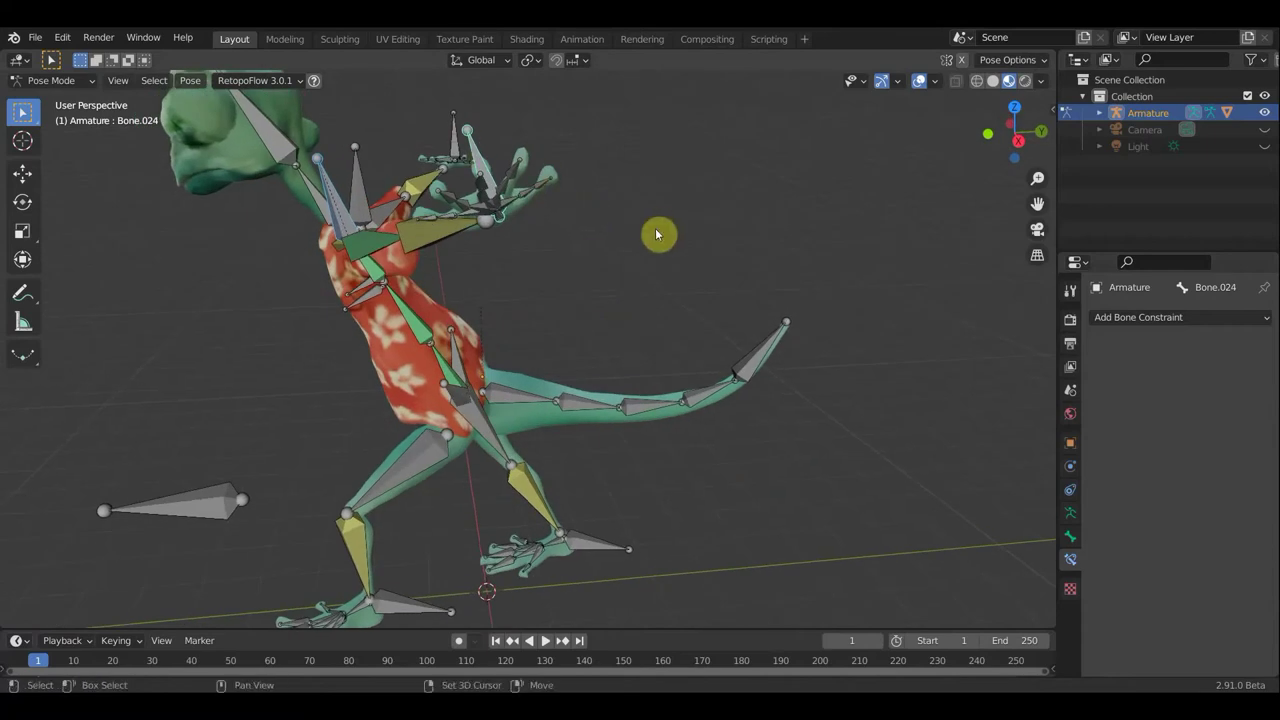
pyautogui.moveTo(660, 234); pyautogui.dragTo(666, 249, button='middle')
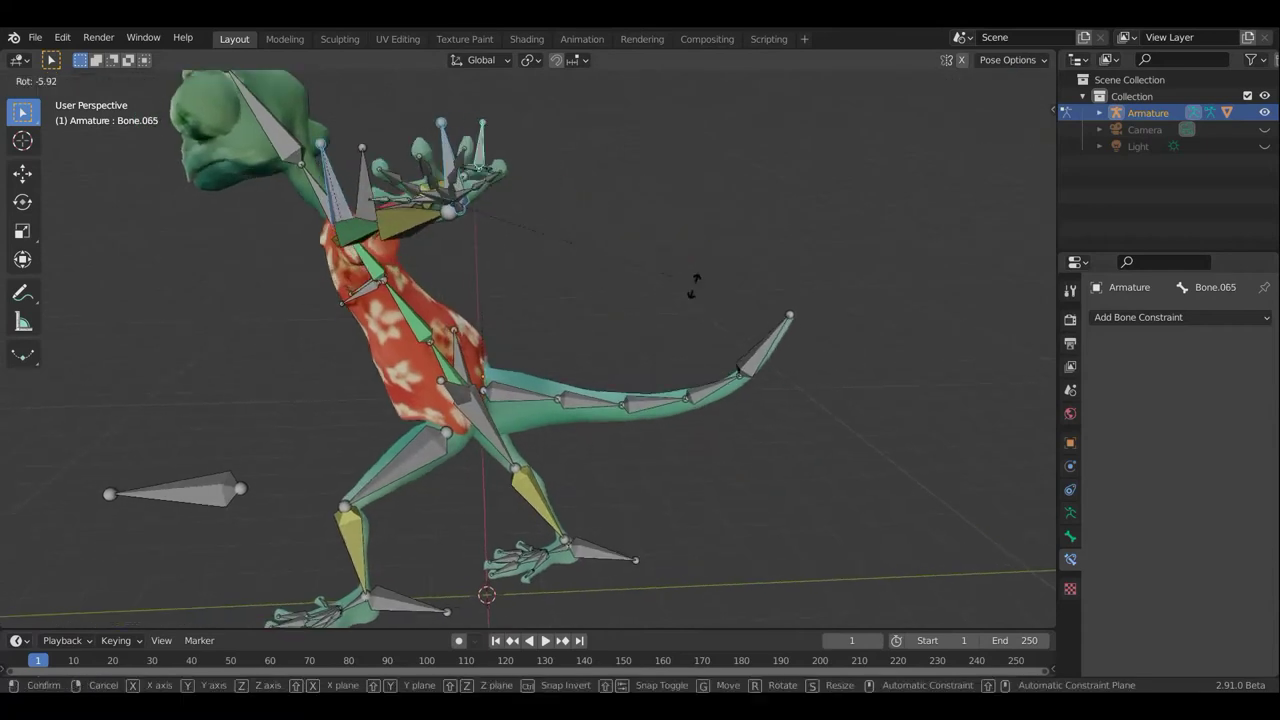
pyautogui.press('r')
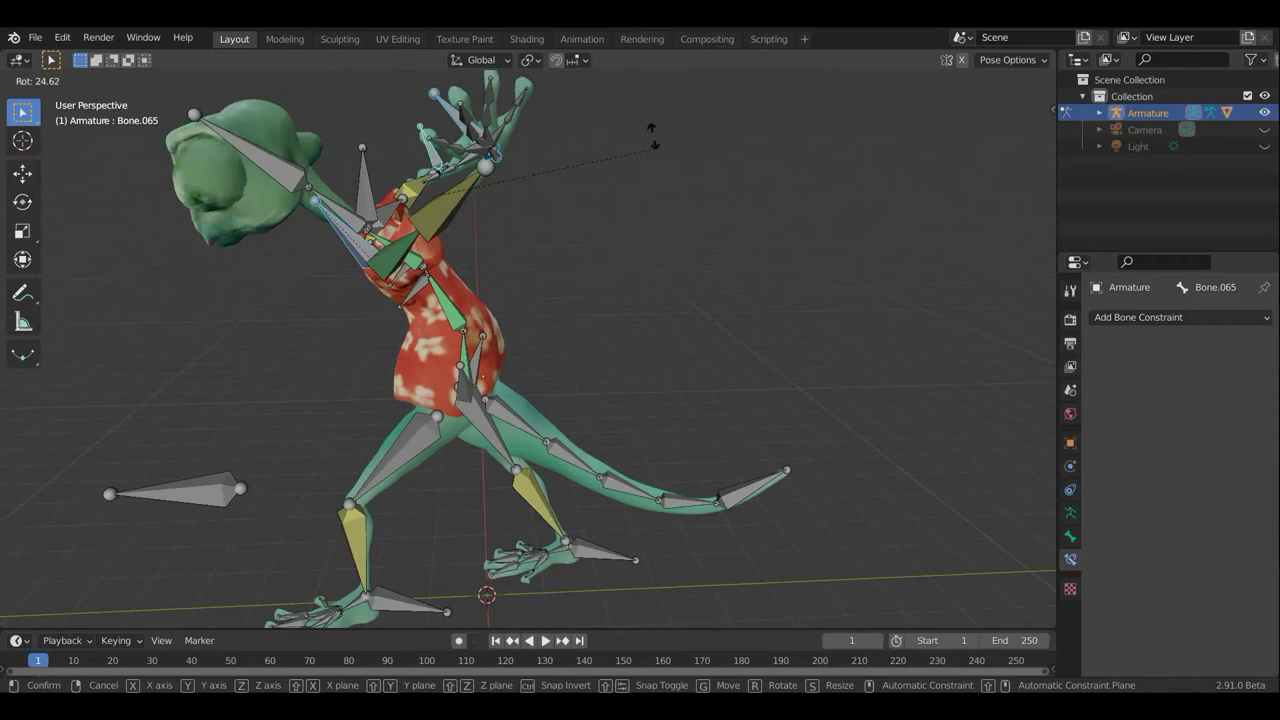
pyautogui.click(606, 98)
# Move the hand bone Bone.024 to a new position
pyautogui.moveTo(718, 240)
pyautogui.mouseDown(button='middle')
pyautogui.moveTo(799, 216)
pyautogui.moveTo(870, 219)
pyautogui.moveTo(562, 317)
pyautogui.moveTo(363, 354)
pyautogui.mouseUp(button='middle')
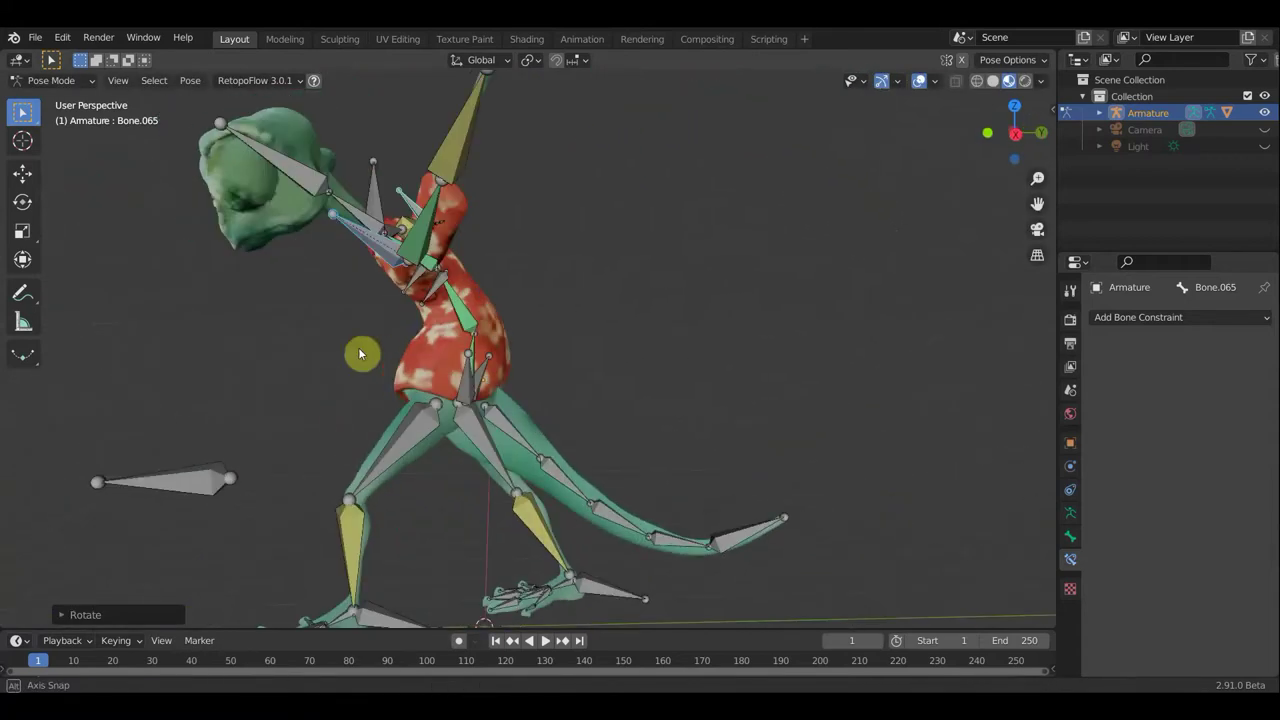
pyautogui.scroll(-2, 576, 348)
pyautogui.moveTo(578, 354)
pyautogui.mouseDown(button='middle')
pyautogui.moveTo(389, 360)
pyautogui.moveTo(557, 314)
pyautogui.moveTo(451, 326)
pyautogui.moveTo(437, 278)
pyautogui.mouseUp(button='middle')
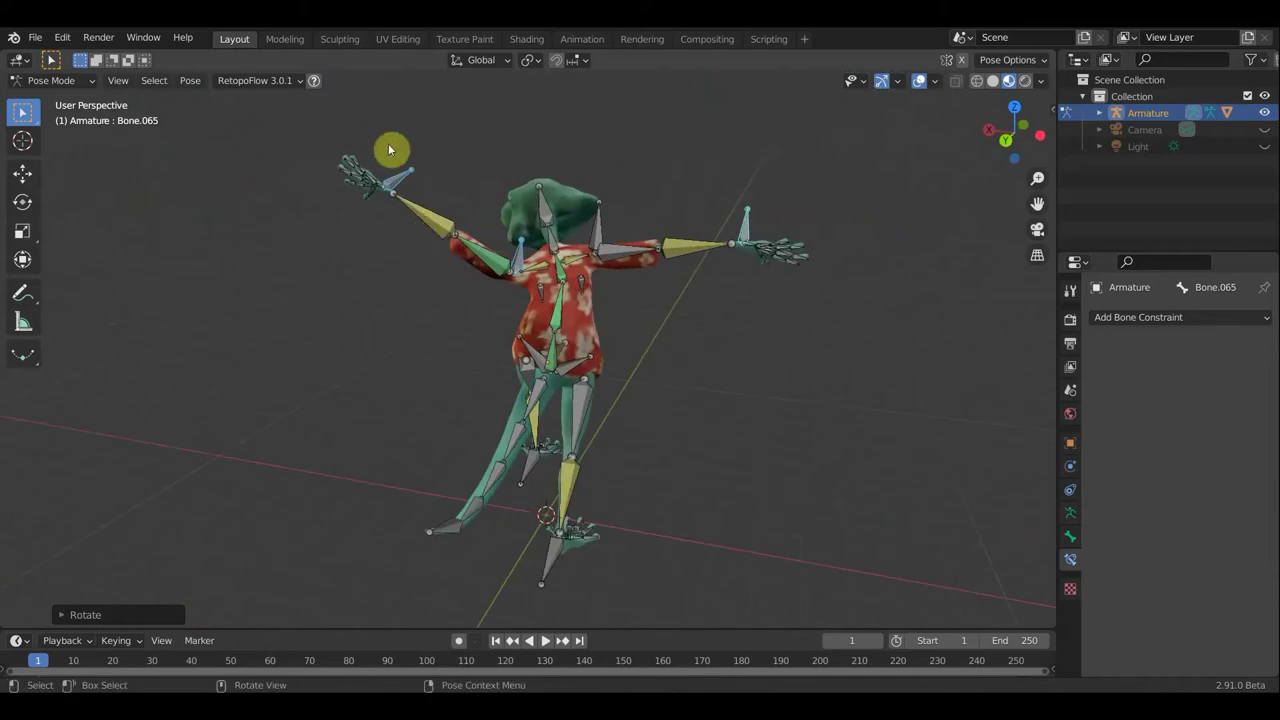
pyautogui.click(400, 171)
pyautogui.press('g')
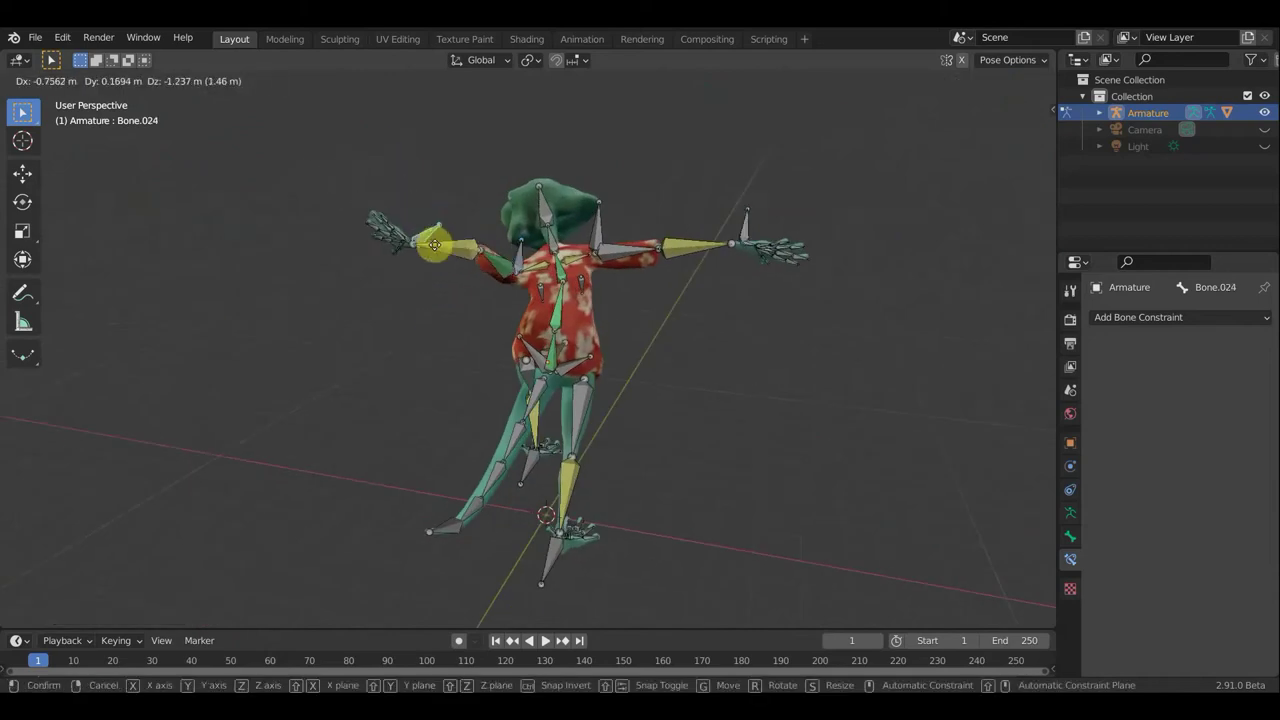
pyautogui.click(475, 320)
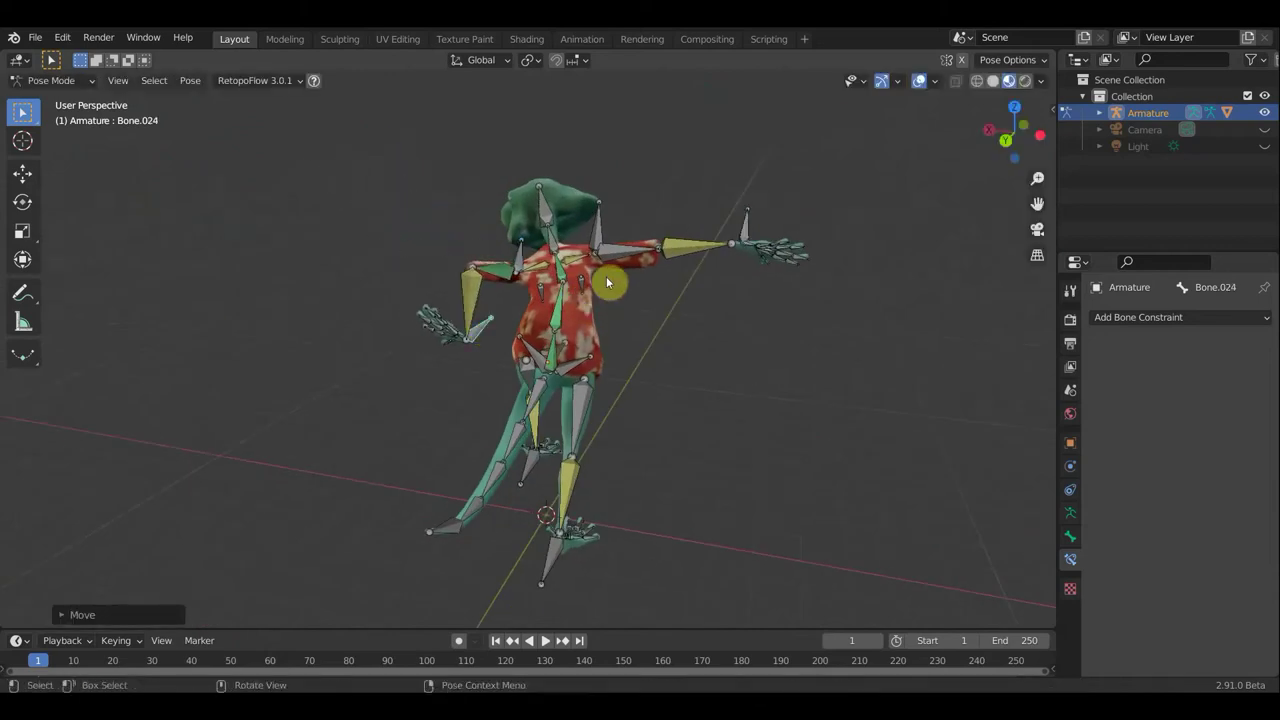
# Move the other hand bone Bone.065 into place, refining it twice
pyautogui.moveTo(608, 280)
pyautogui.mouseDown(button='middle')
pyautogui.moveTo(780, 305)
pyautogui.moveTo(644, 229)
pyautogui.mouseUp(button='middle')
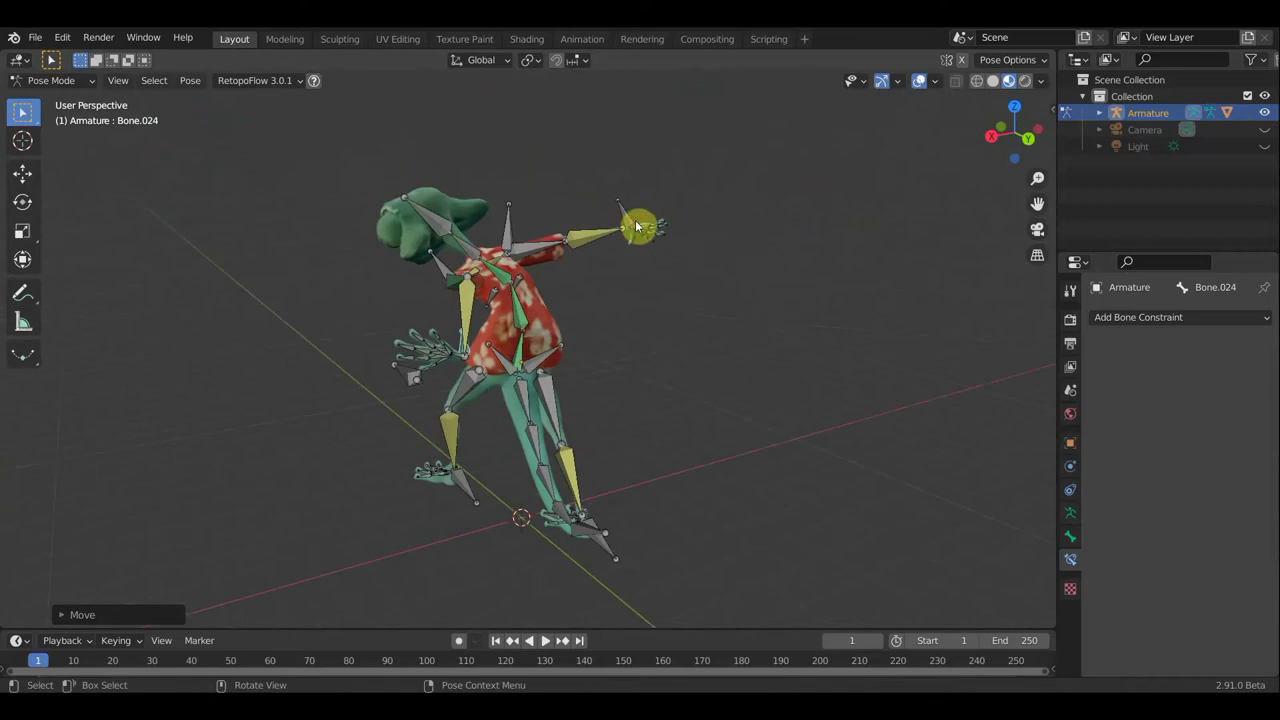
pyautogui.click(636, 226)
pyautogui.press('g')
pyautogui.click(590, 262)
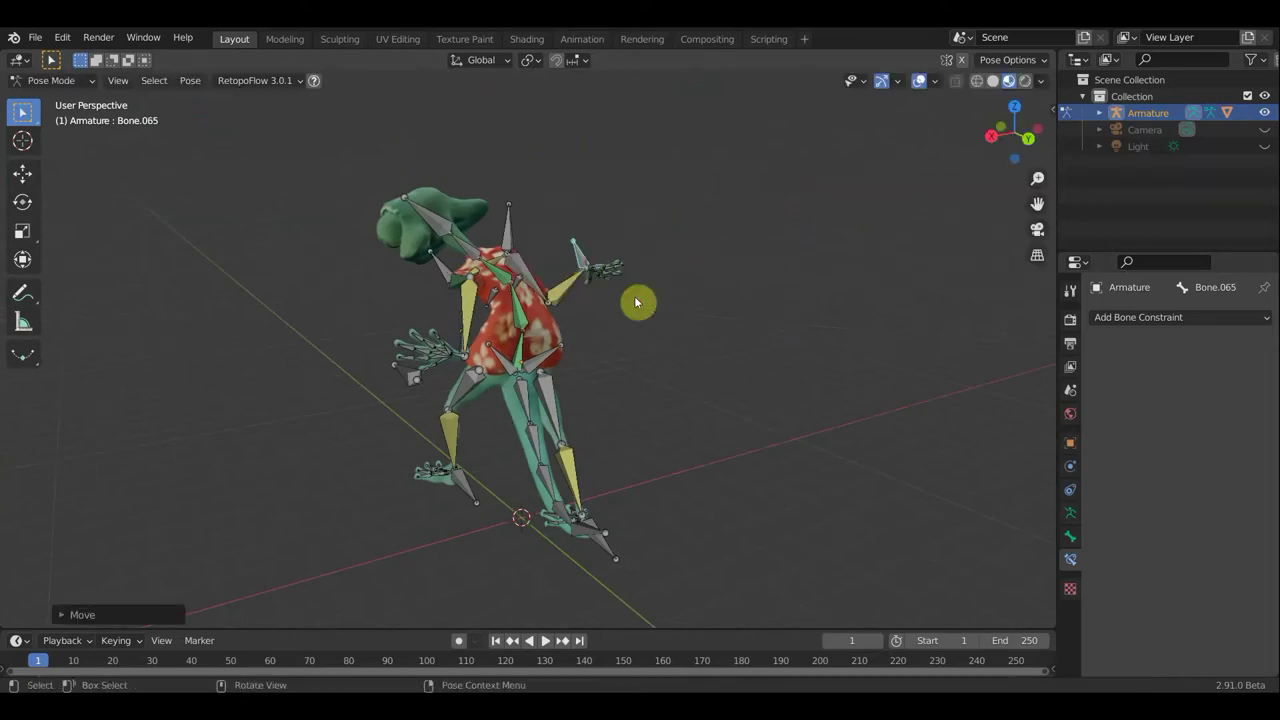
pyautogui.moveTo(640, 300); pyautogui.dragTo(329, 323, button='middle')
pyautogui.press('g')
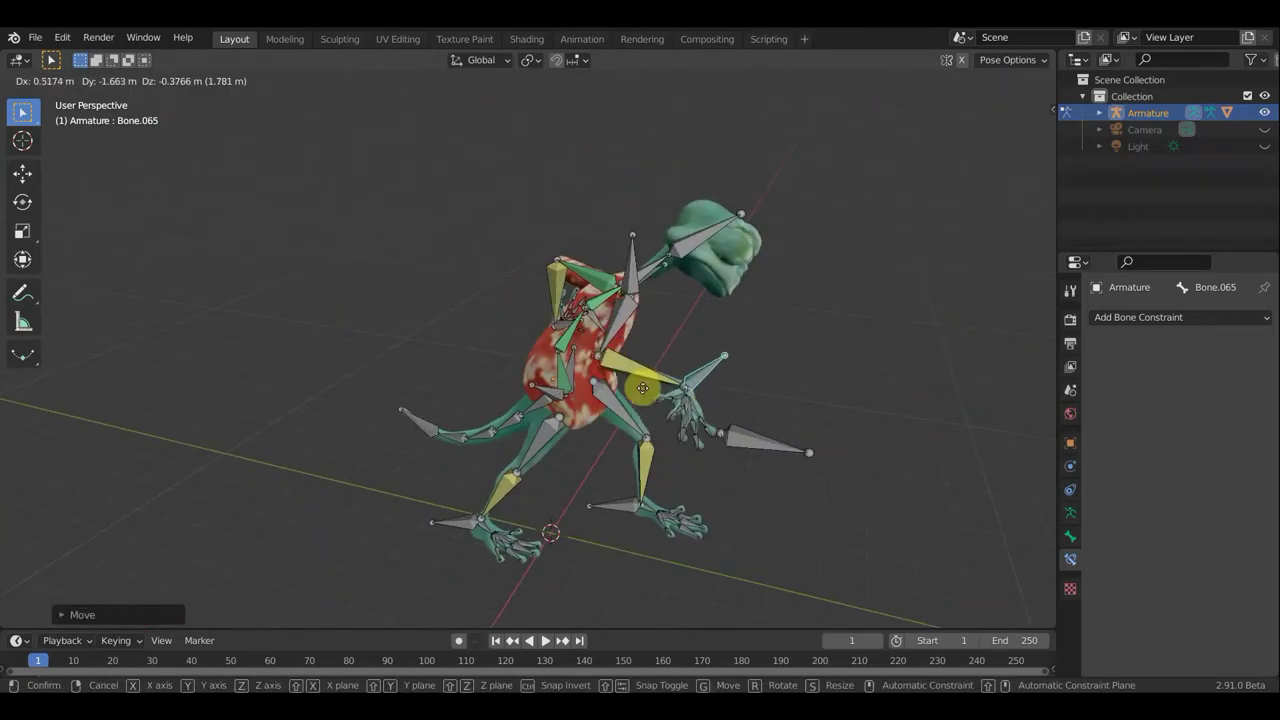
pyautogui.click(638, 389)
# Rotate the left arm bone twice so the hand rises toward the head
pyautogui.moveTo(638, 389)
pyautogui.mouseDown(button='middle')
pyautogui.moveTo(460, 373)
pyautogui.moveTo(482, 369)
pyautogui.mouseUp(button='middle')
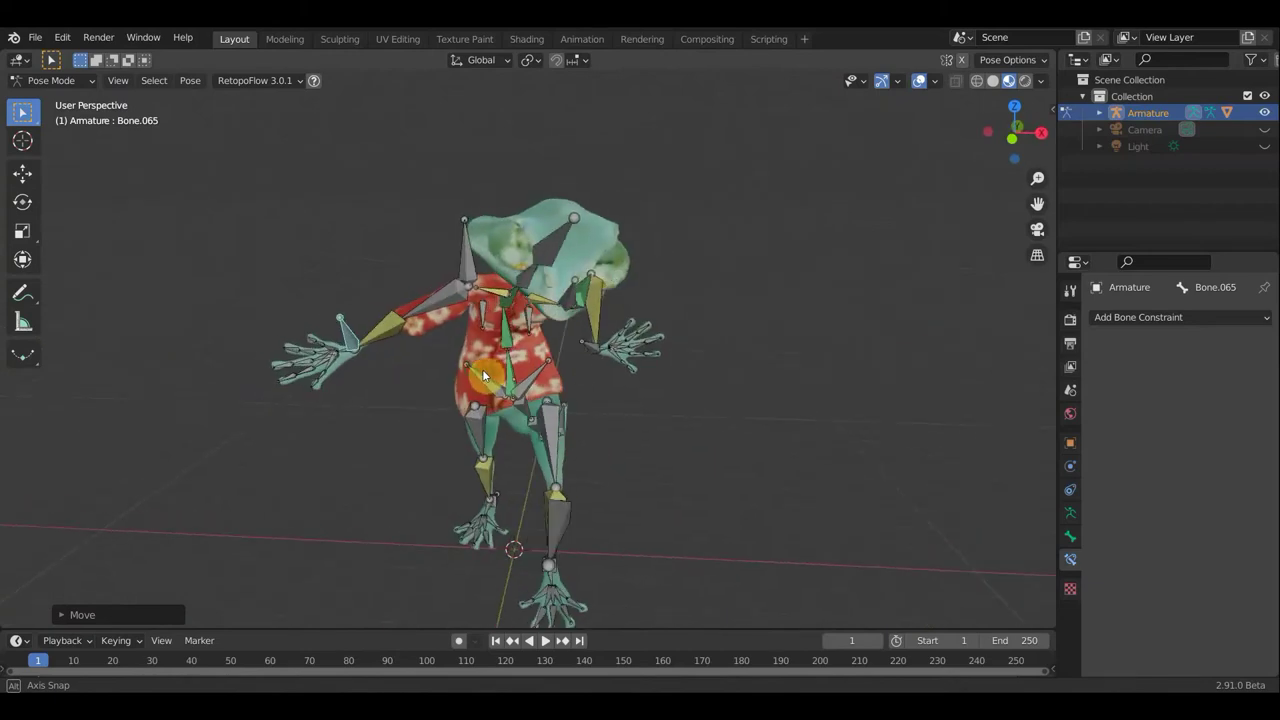
pyautogui.moveTo(456, 392)
pyautogui.mouseDown()
pyautogui.moveTo(492, 376)
pyautogui.moveTo(545, 392)
pyautogui.mouseUp()
pyautogui.press('r')
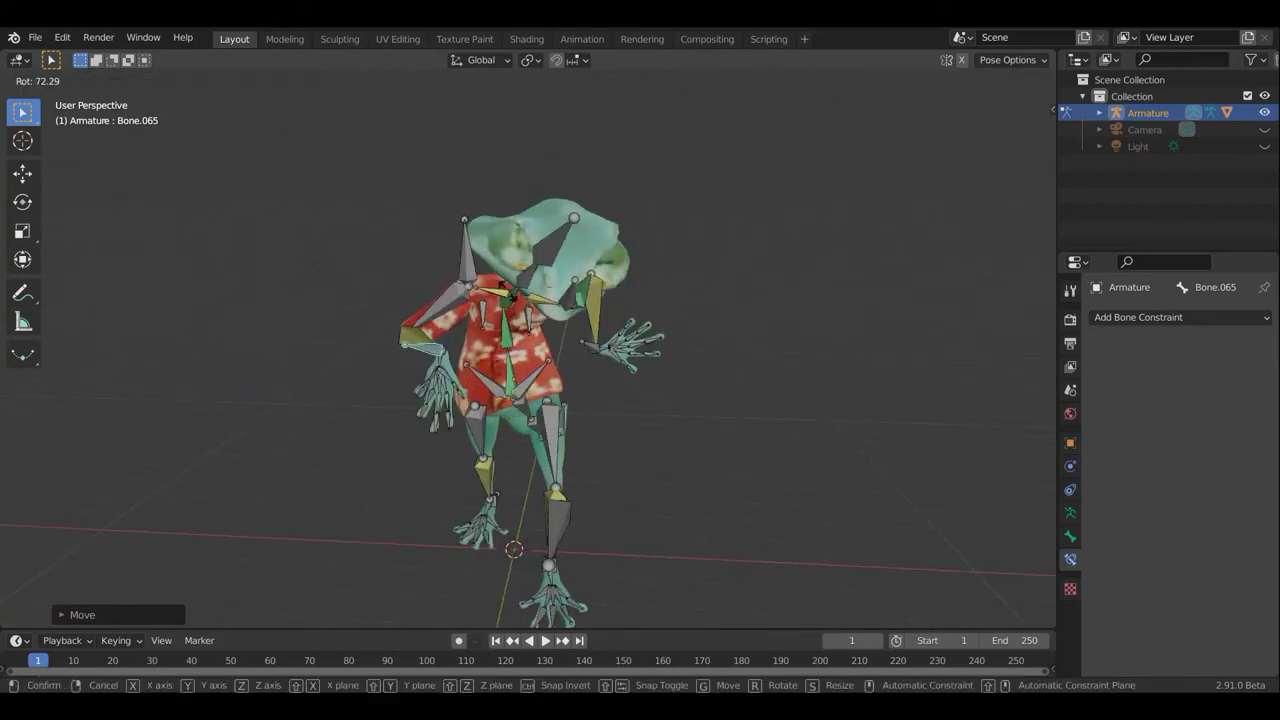
pyautogui.click(553, 369)
pyautogui.moveTo(553, 369)
pyautogui.mouseDown(button='middle')
pyautogui.moveTo(668, 389)
pyautogui.moveTo(763, 380)
pyautogui.mouseUp(button='middle')
pyautogui.press('r')
pyautogui.click(729, 271)
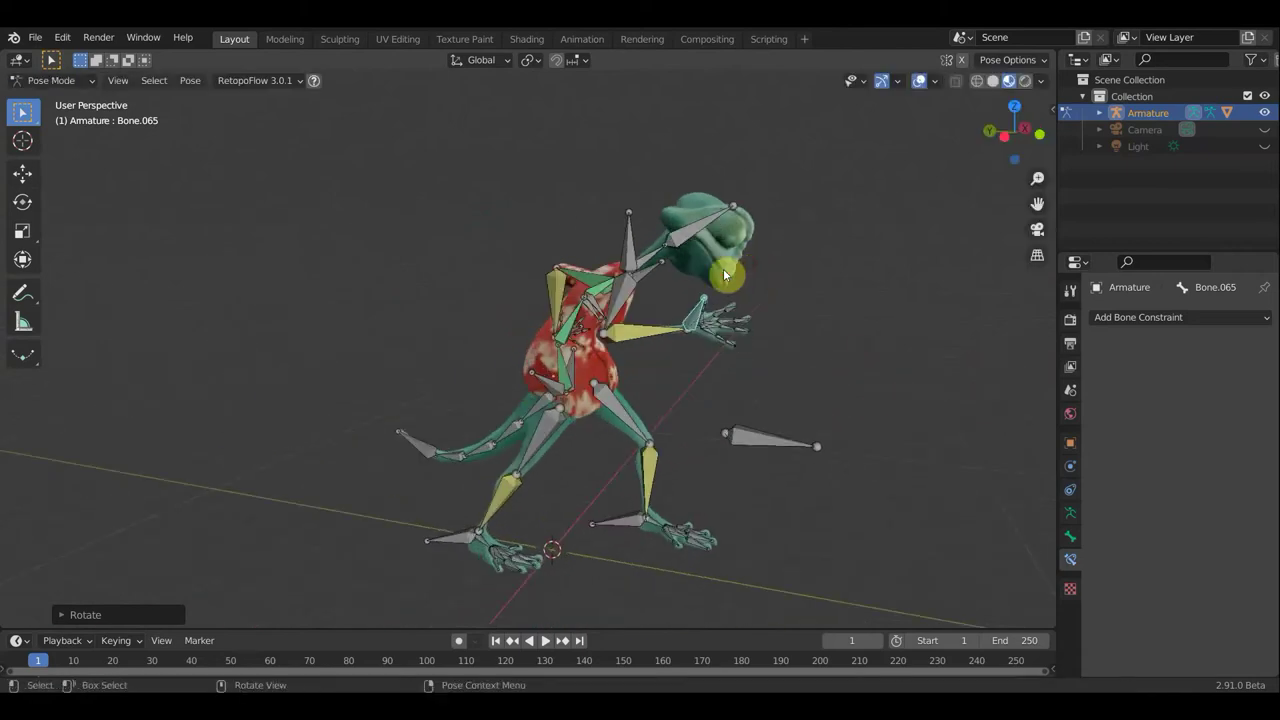
pyautogui.moveTo(729, 271)
pyautogui.mouseDown(button='middle')
pyautogui.moveTo(886, 337)
pyautogui.moveTo(837, 298)
pyautogui.mouseUp(button='middle')
pyautogui.scroll(2, 666, 266)
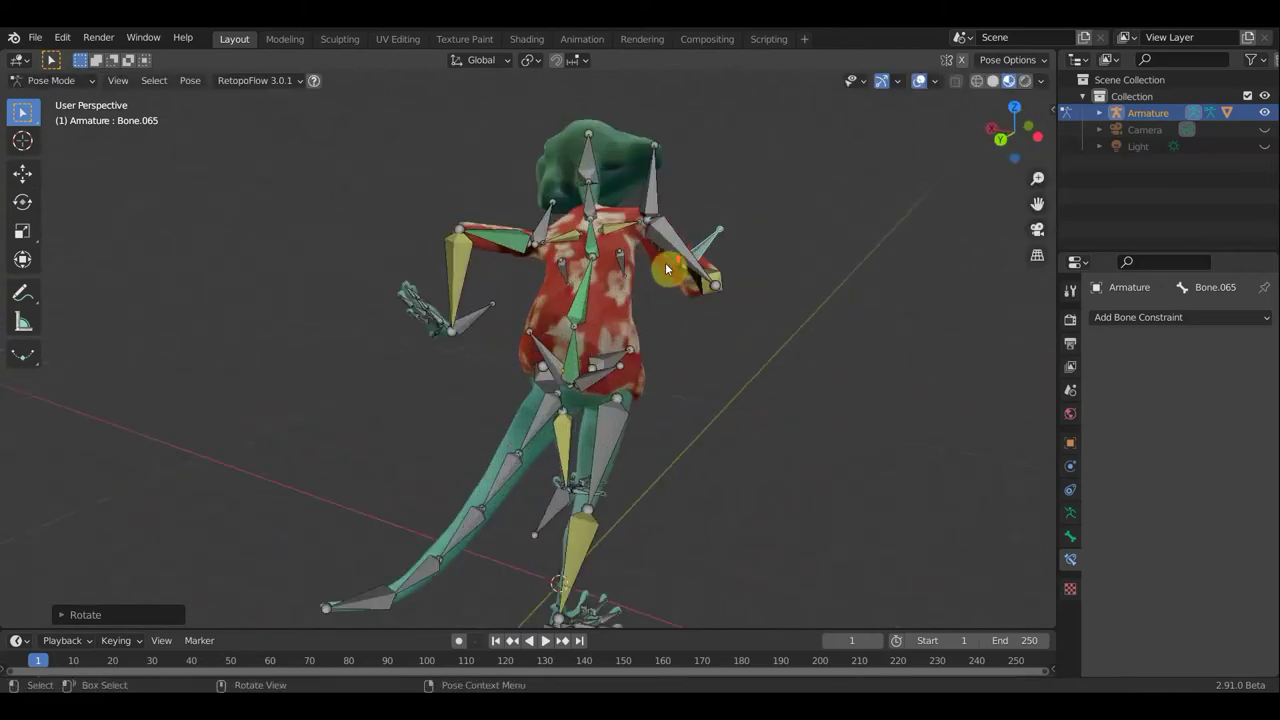
pyautogui.scroll(1, 691, 271)
# Give spine bone Bone.002 a Copy Rotation constraint via Shift+Ctrl+C, keeping it selected
pyautogui.click(600, 234)
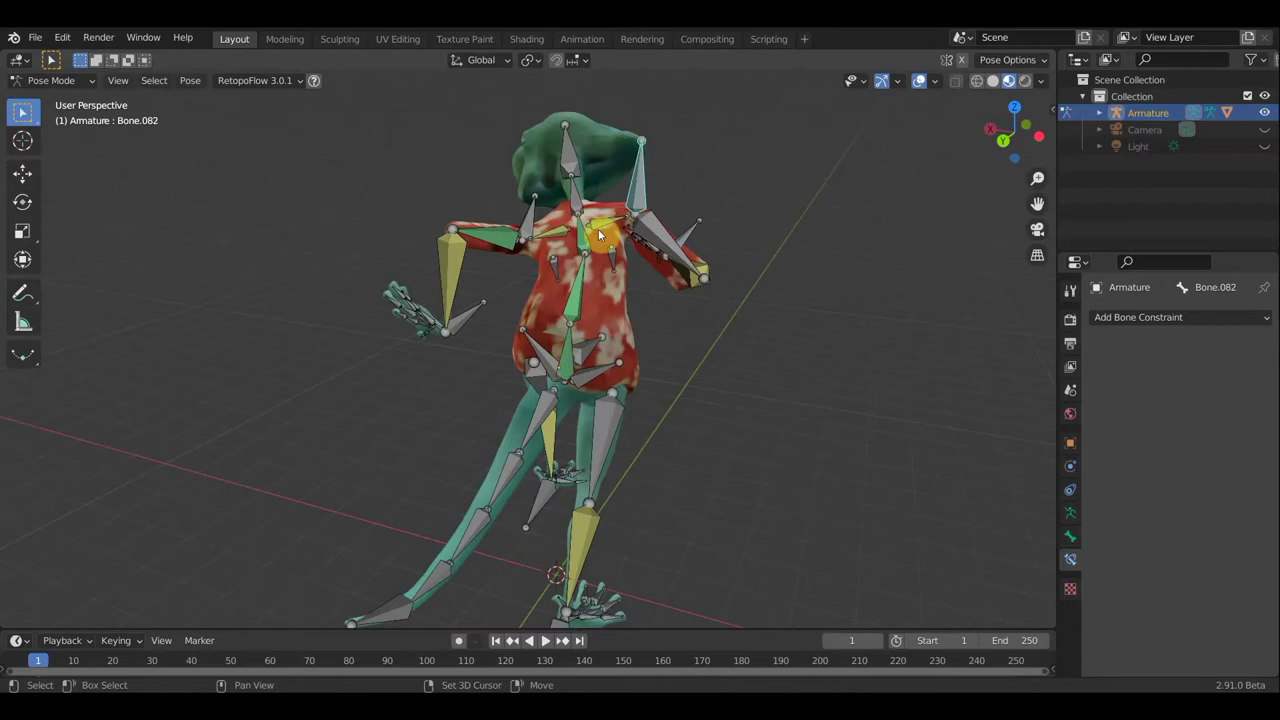
pyautogui.keyDown('shift'); pyautogui.click(615, 262); pyautogui.keyUp('shift')
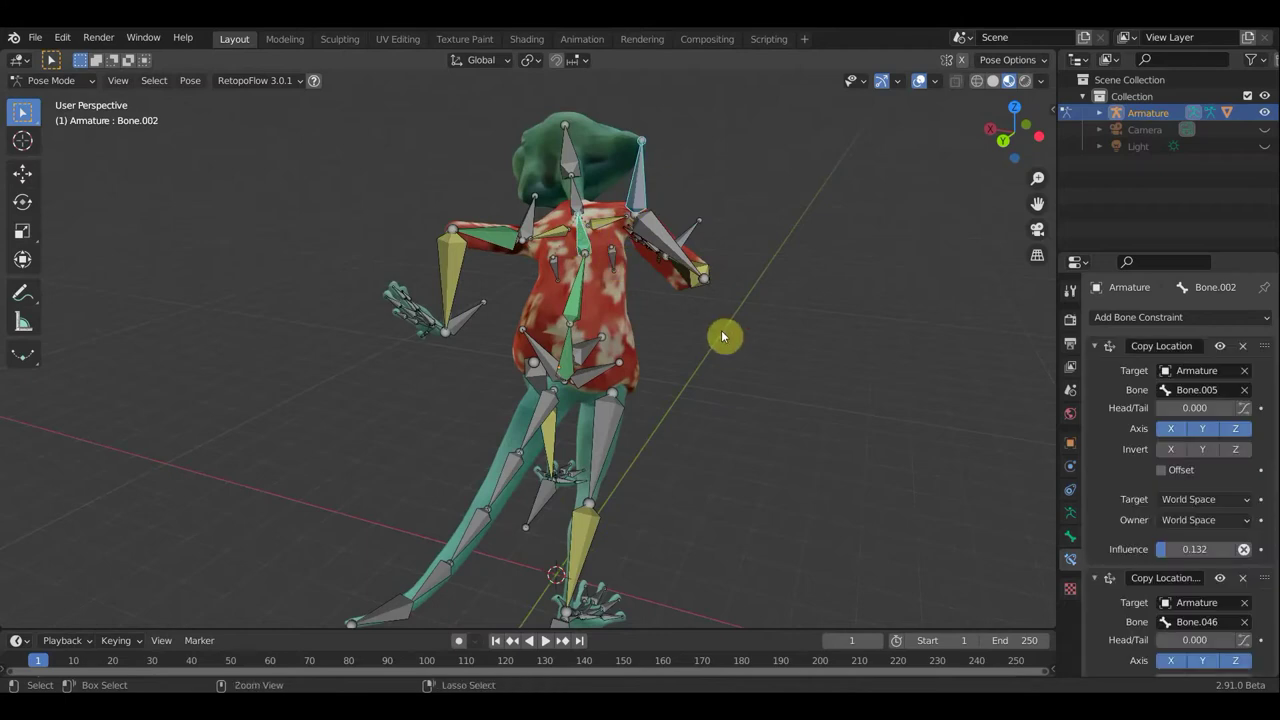
pyautogui.hotkey('shift', 'ctrl', 'c')
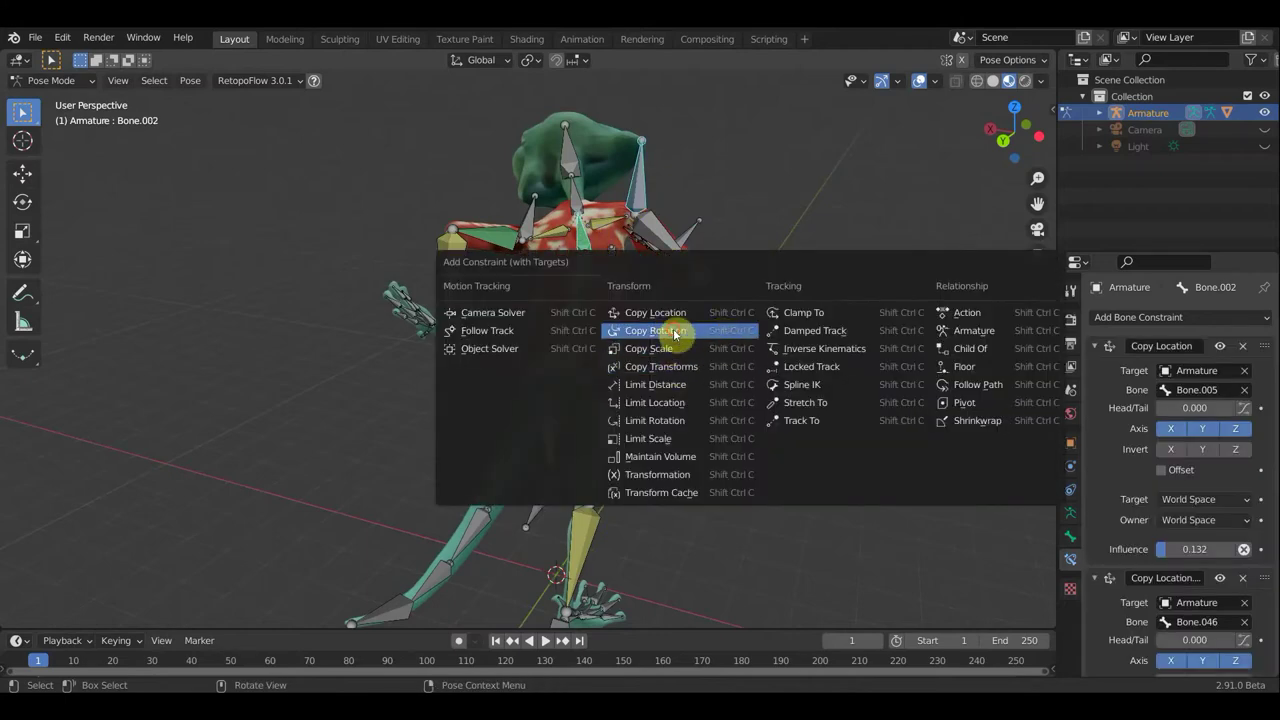
pyautogui.click(675, 331)
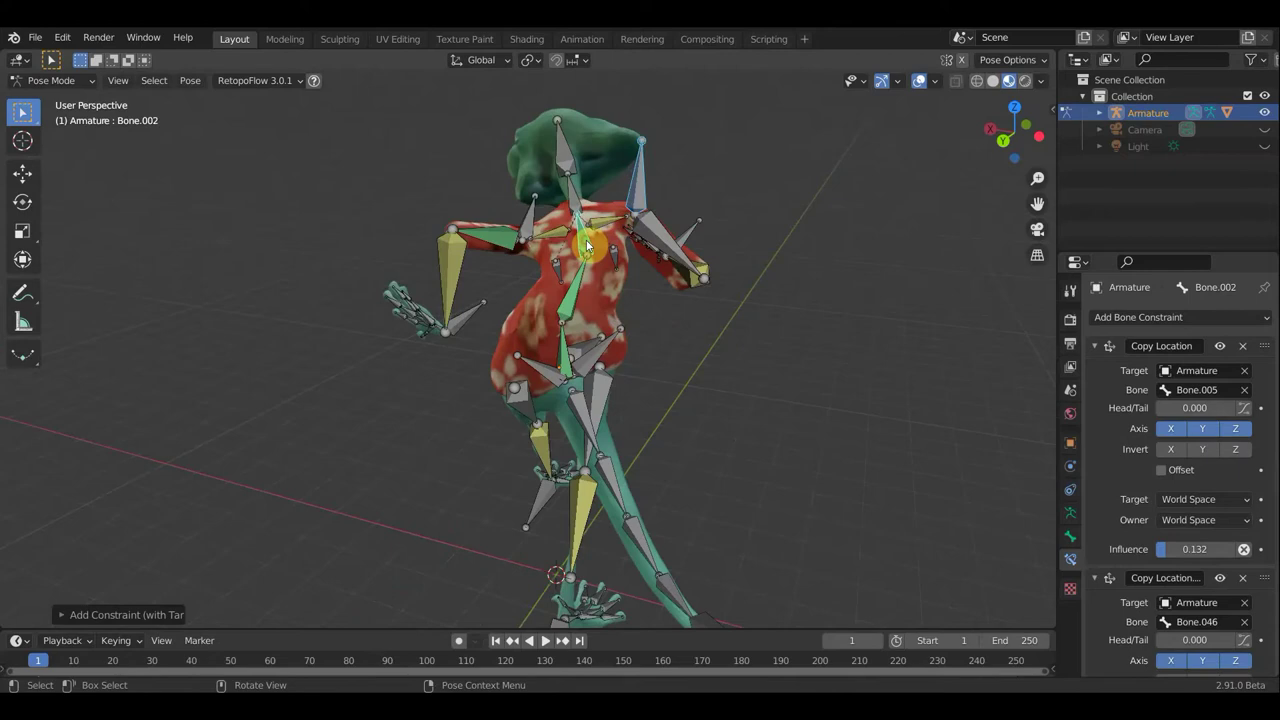
pyautogui.click(569, 284)
pyautogui.moveTo(634, 334); pyautogui.dragTo(575, 235, button='middle')
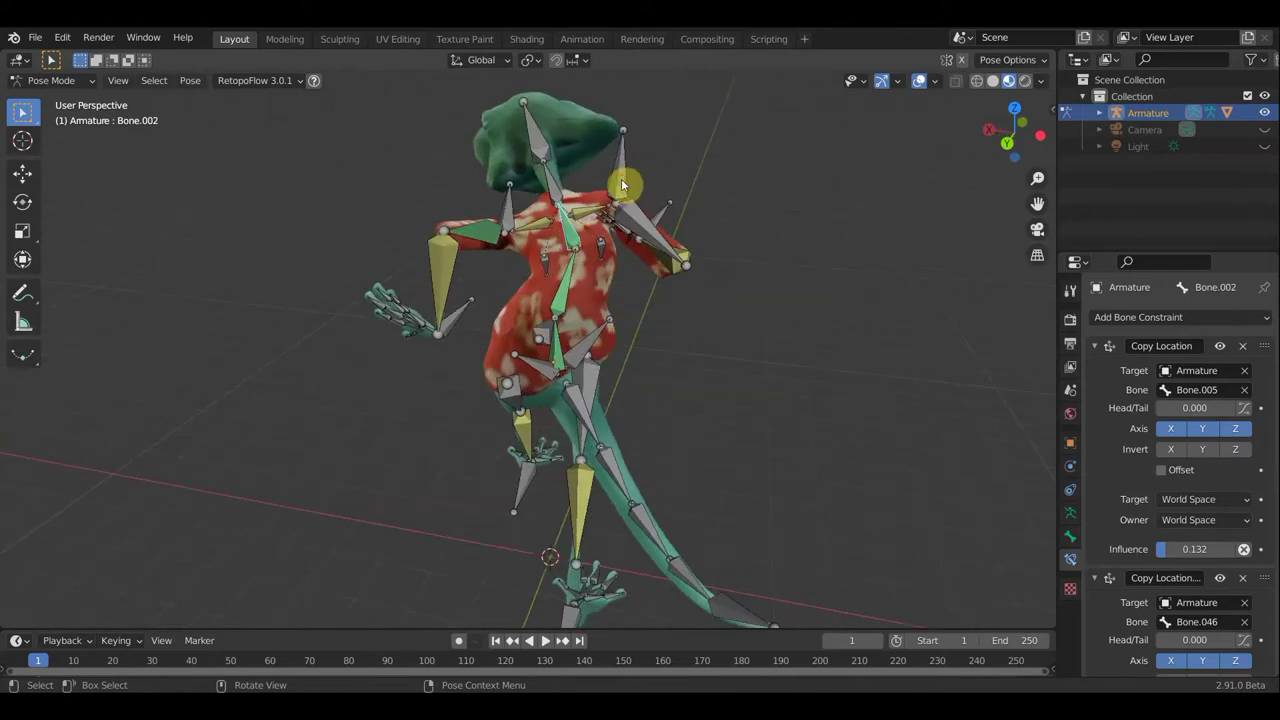
# Rotate the shoulder bone Bone.082 twice to twist the torso
pyautogui.click(565, 214)
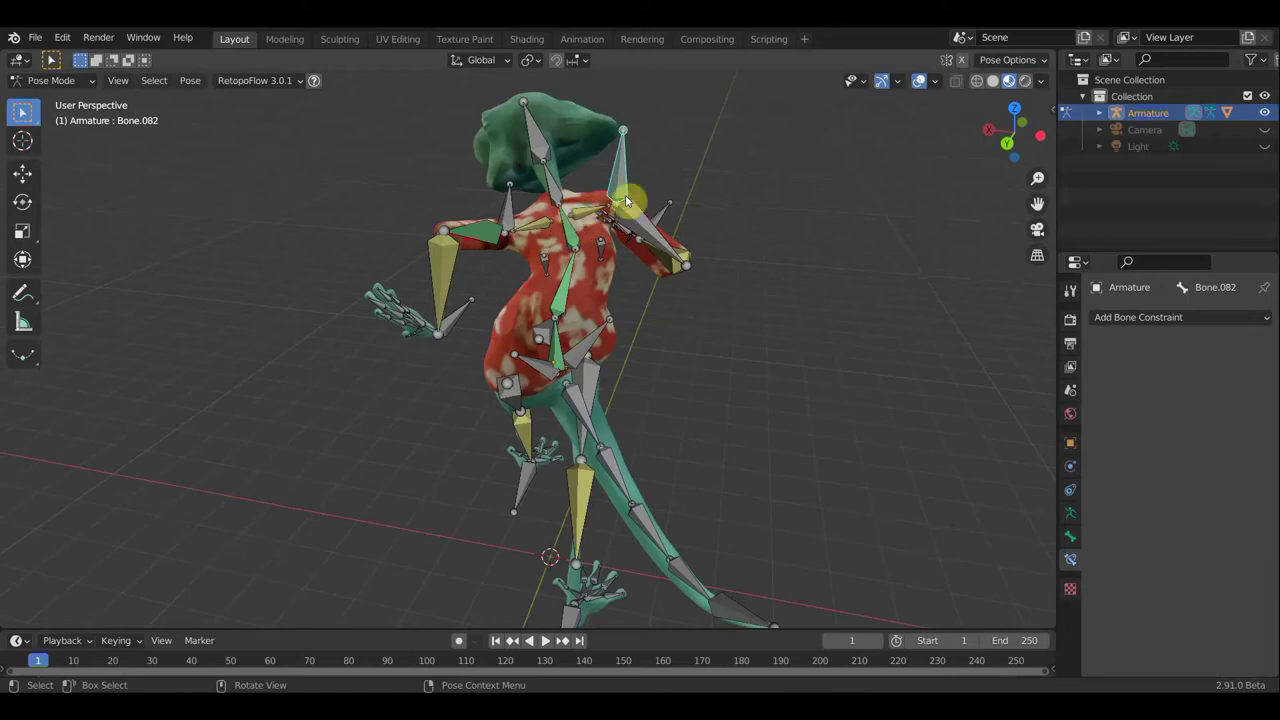
pyautogui.moveTo(736, 216); pyautogui.dragTo(614, 200, button='middle')
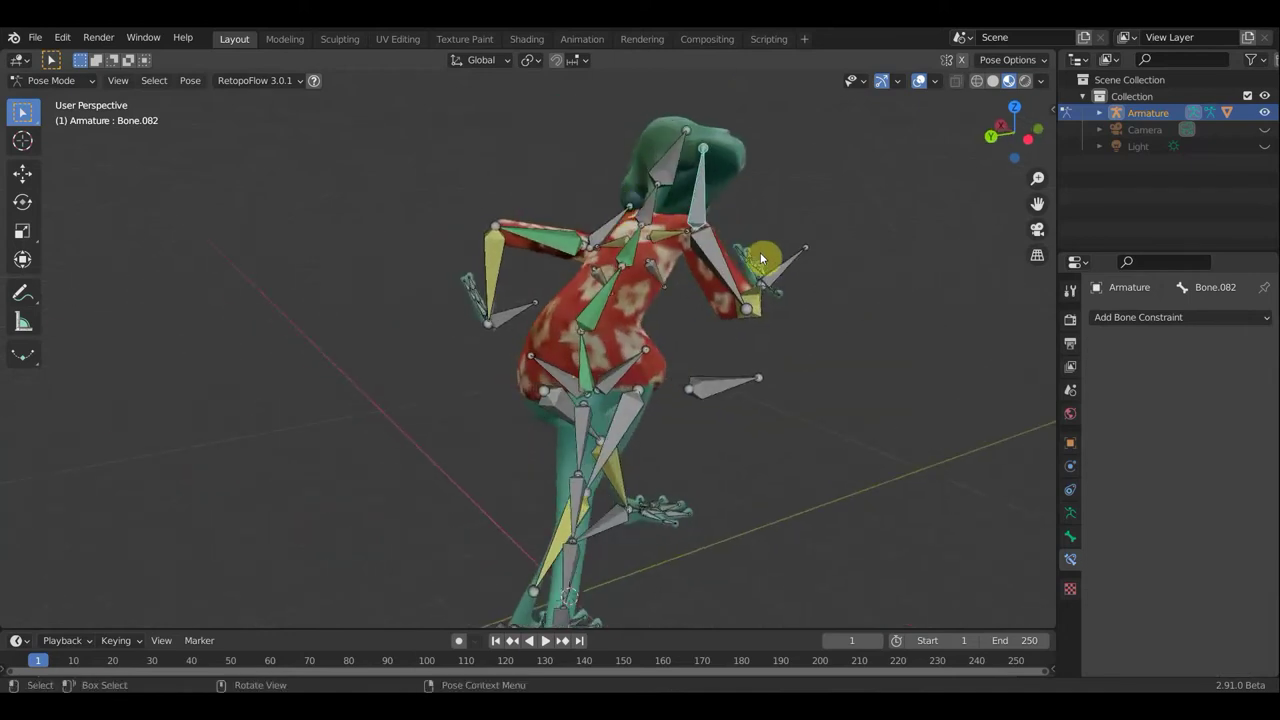
pyautogui.press('r')
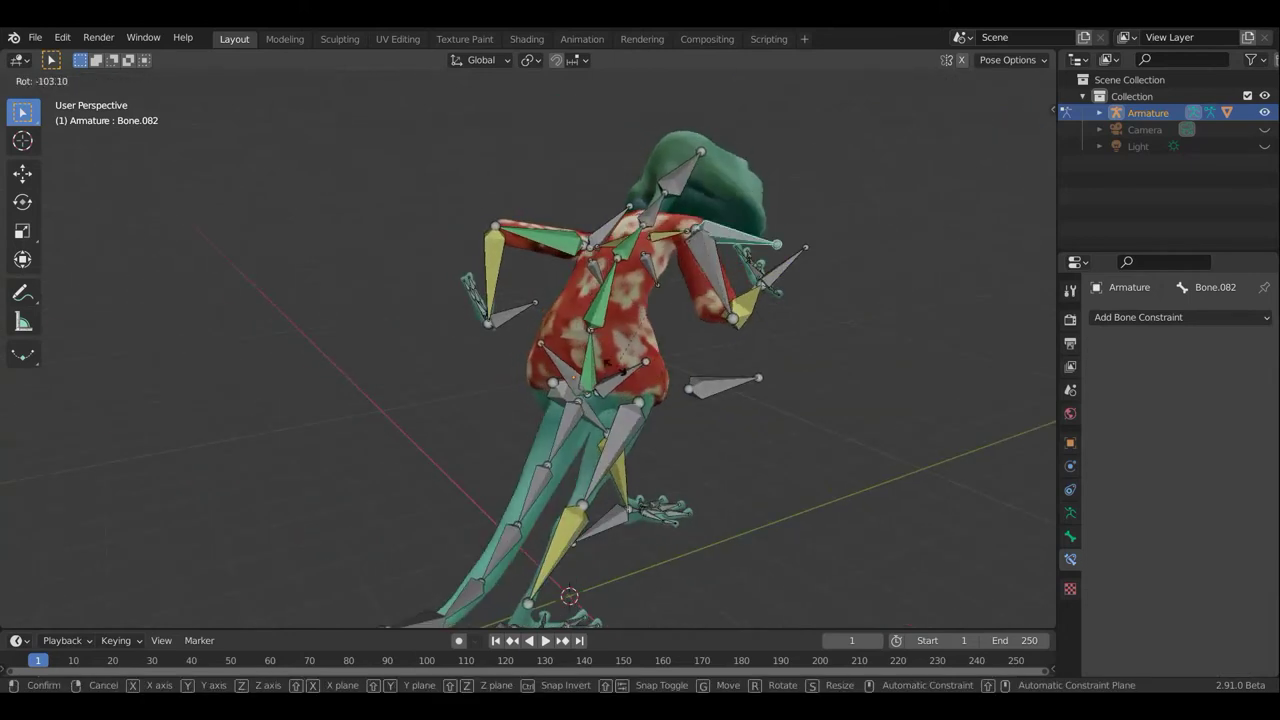
pyautogui.click(734, 220)
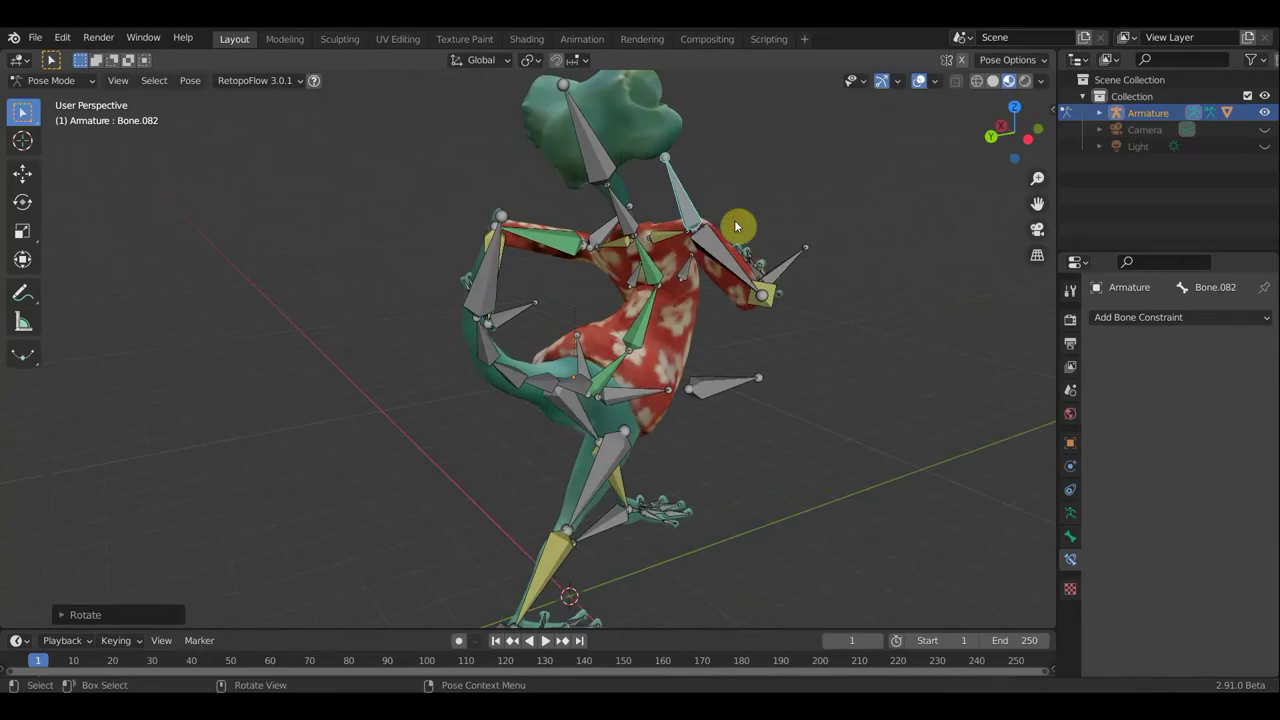
pyautogui.moveTo(734, 220)
pyautogui.mouseDown(button='middle')
pyautogui.moveTo(660, 218)
pyautogui.moveTo(891, 294)
pyautogui.moveTo(900, 309)
pyautogui.moveTo(1012, 306)
pyautogui.mouseUp(button='middle')
pyautogui.scroll(-4, 710, 257)
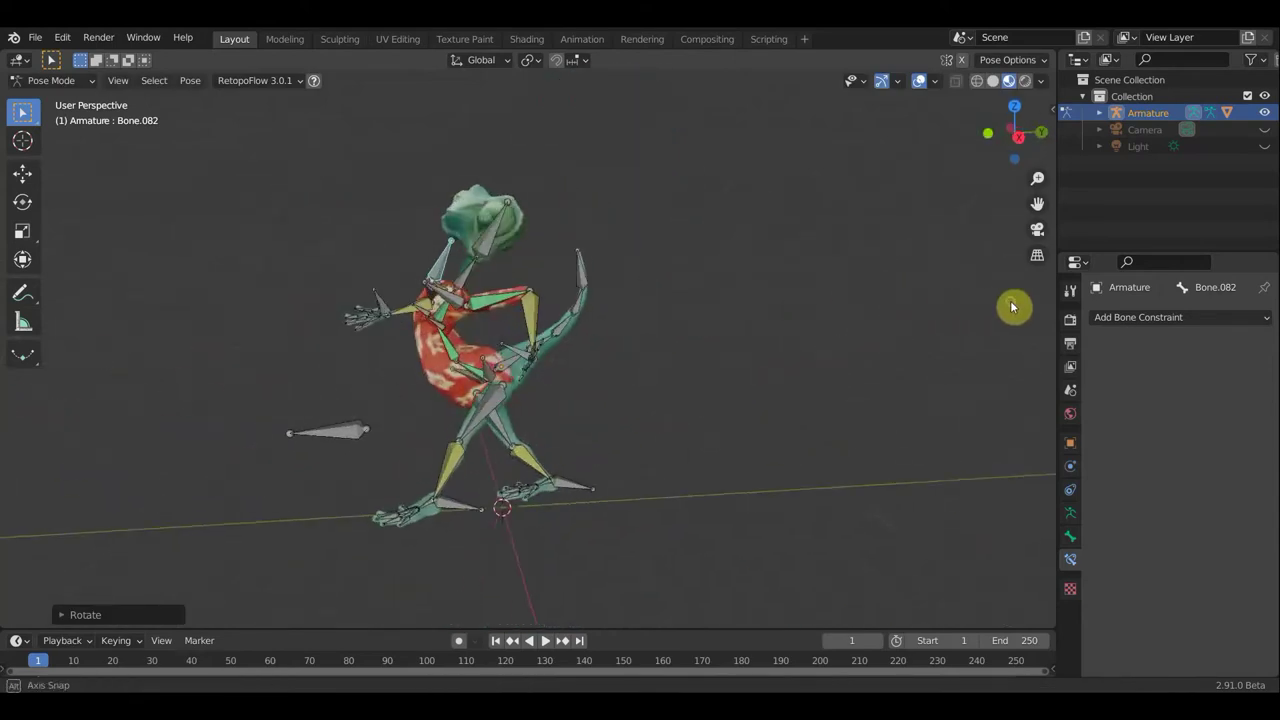
pyautogui.moveTo(751, 325)
pyautogui.mouseDown(button='middle')
pyautogui.moveTo(855, 323)
pyautogui.moveTo(810, 346)
pyautogui.moveTo(645, 369)
pyautogui.moveTo(754, 420)
pyautogui.mouseUp(button='middle')
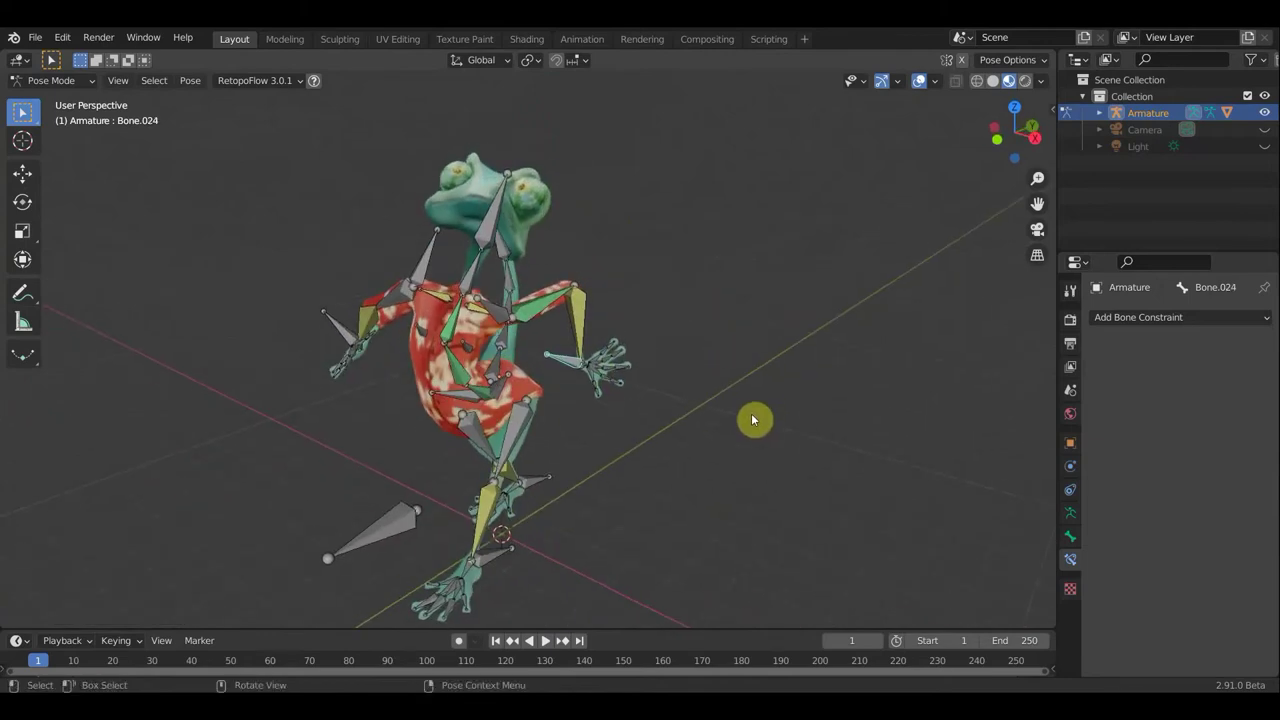
pyautogui.press('r')
pyautogui.click(515, 502)
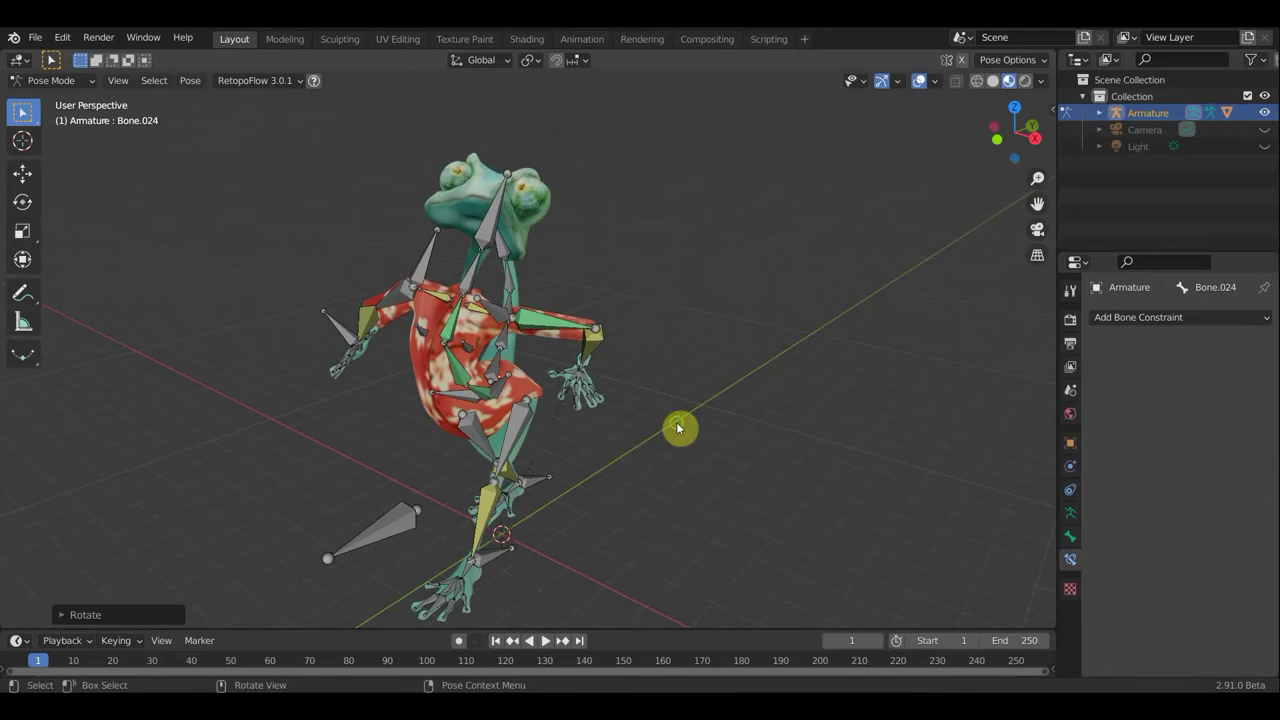
# Rotate and move the arm bones so the arms reach forward
pyautogui.moveTo(677, 429)
pyautogui.mouseDown(button='middle')
pyautogui.moveTo(557, 383)
pyautogui.moveTo(526, 349)
pyautogui.mouseUp(button='middle')
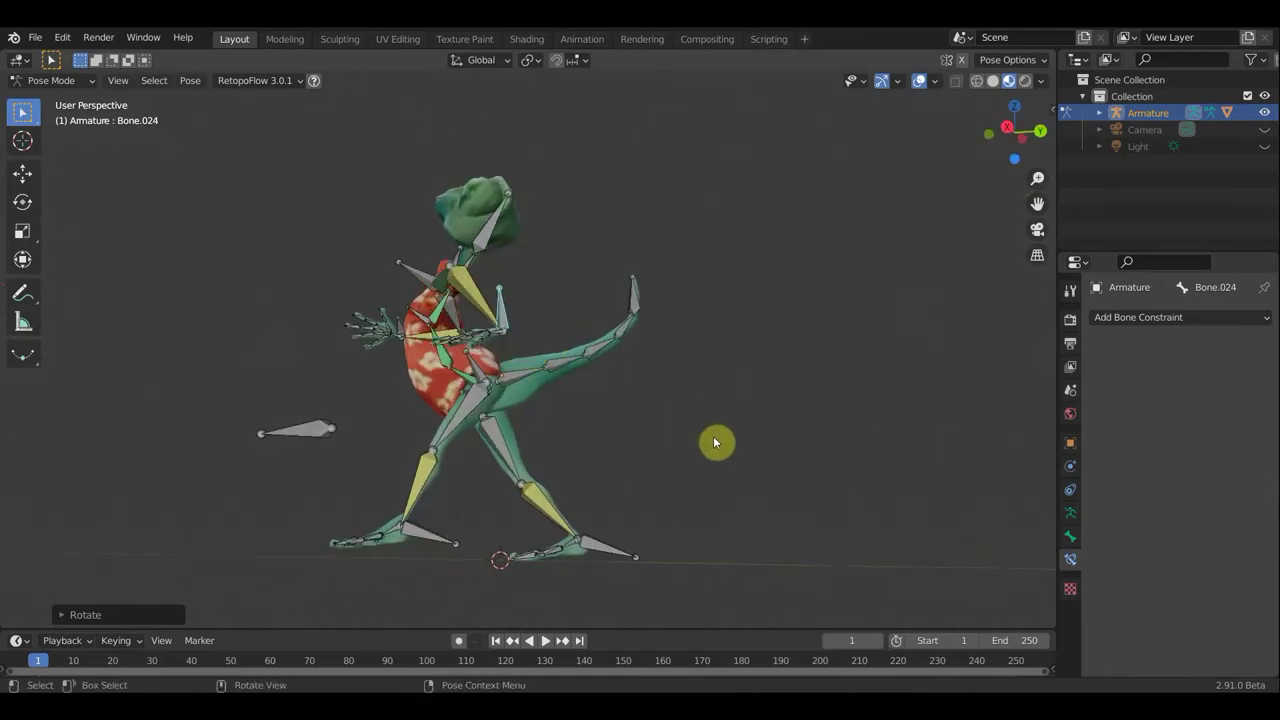
pyautogui.press('r')
pyautogui.click(648, 304)
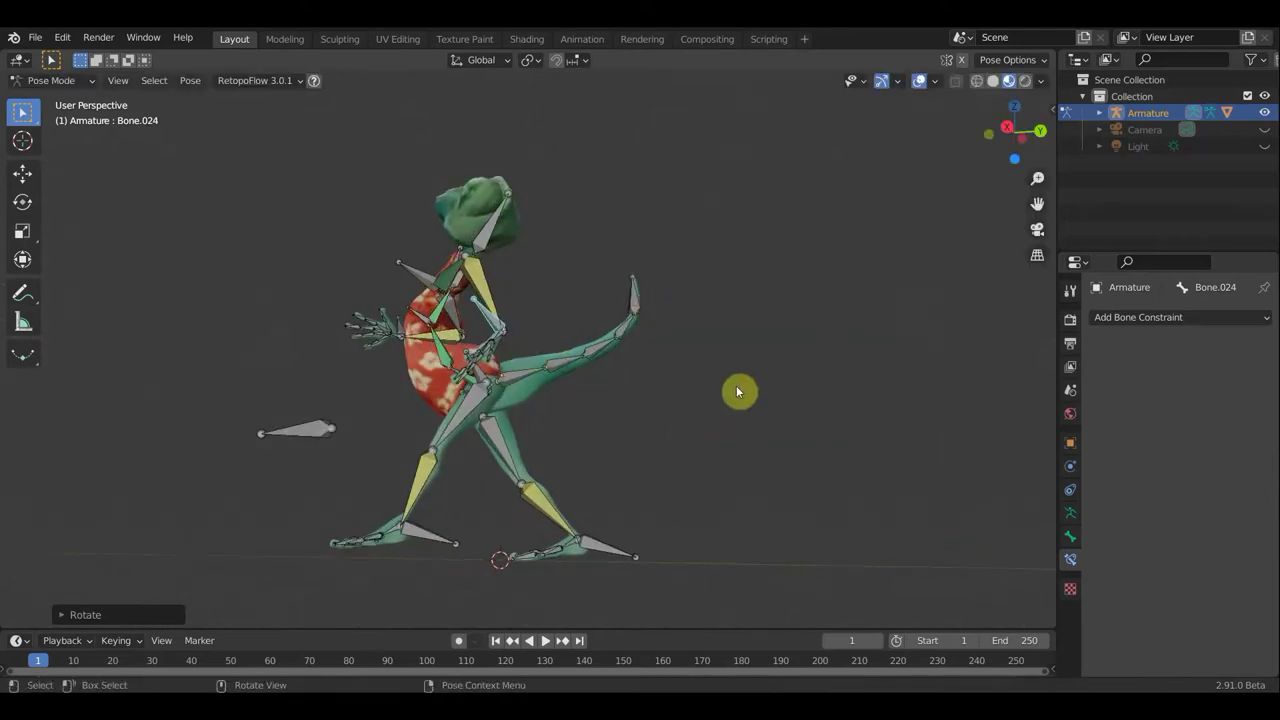
pyautogui.press('g')
pyautogui.click(655, 385)
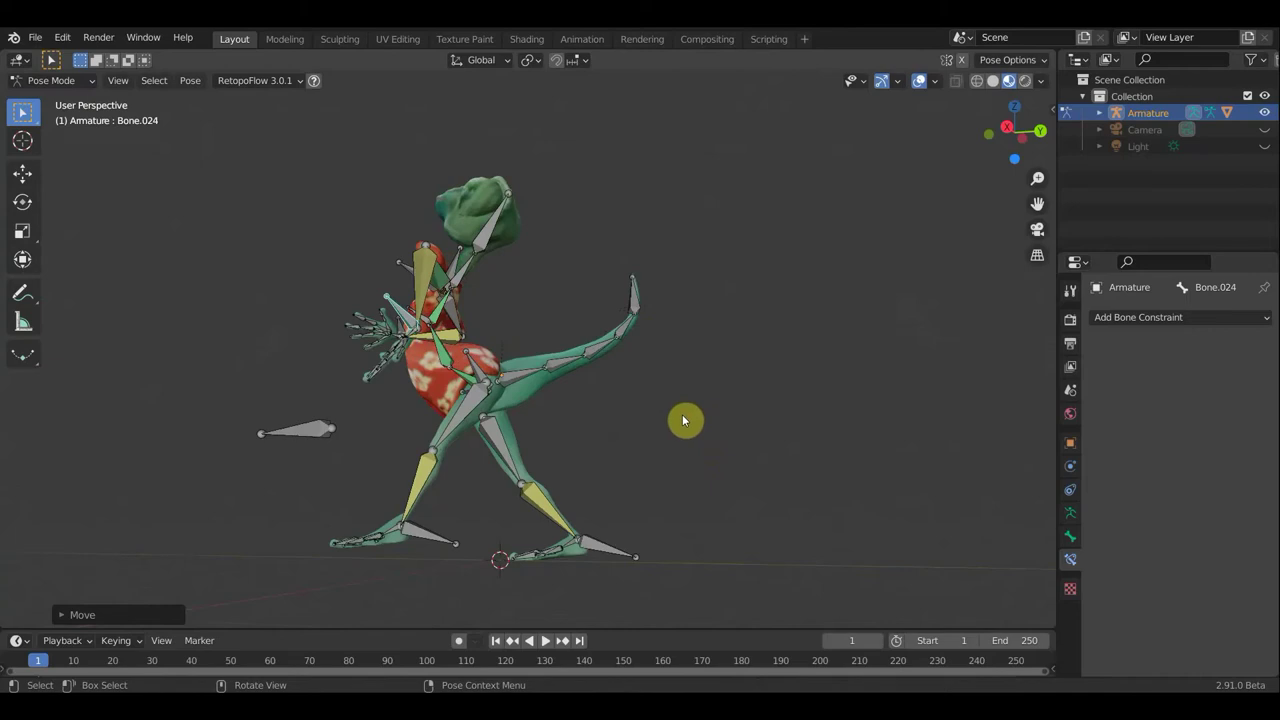
pyautogui.press('r')
pyautogui.click(589, 431)
pyautogui.press('g')
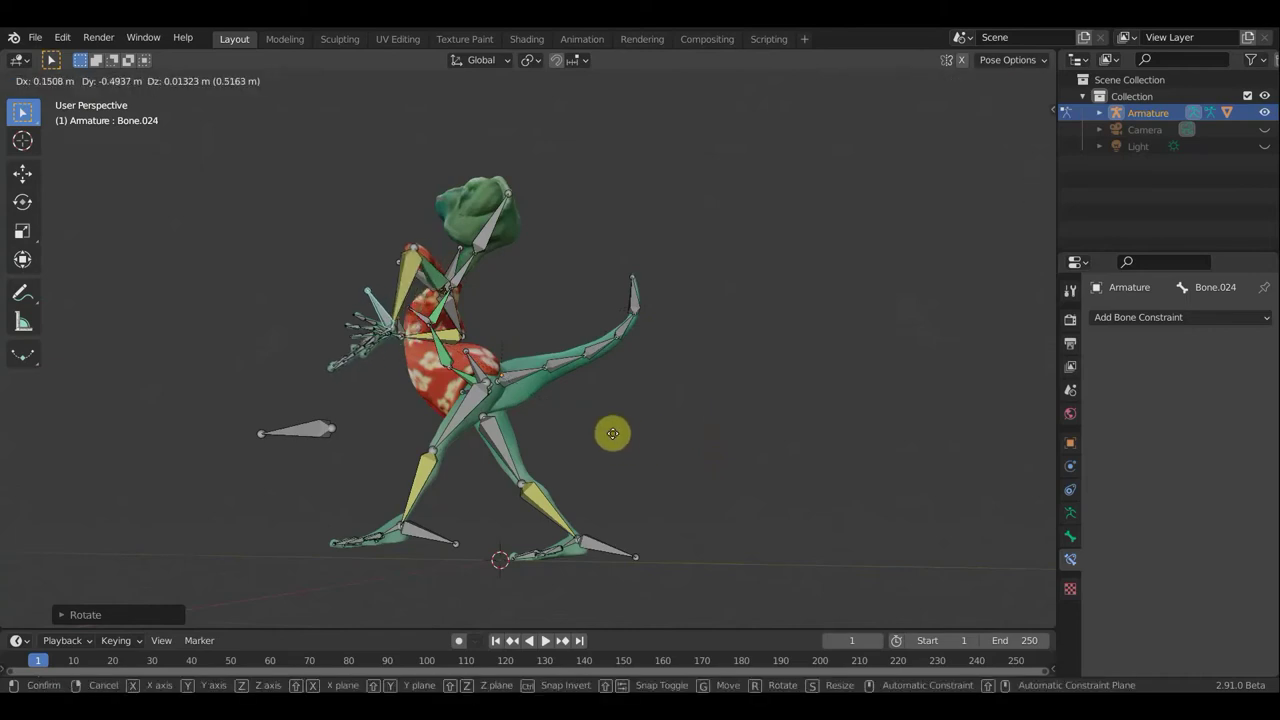
pyautogui.click(595, 408)
# Rotate the arm bones further to refine the forward-reaching angle
pyautogui.moveTo(711, 457)
pyautogui.mouseDown(button='middle')
pyautogui.moveTo(797, 466)
pyautogui.moveTo(820, 448)
pyautogui.mouseUp(button='middle')
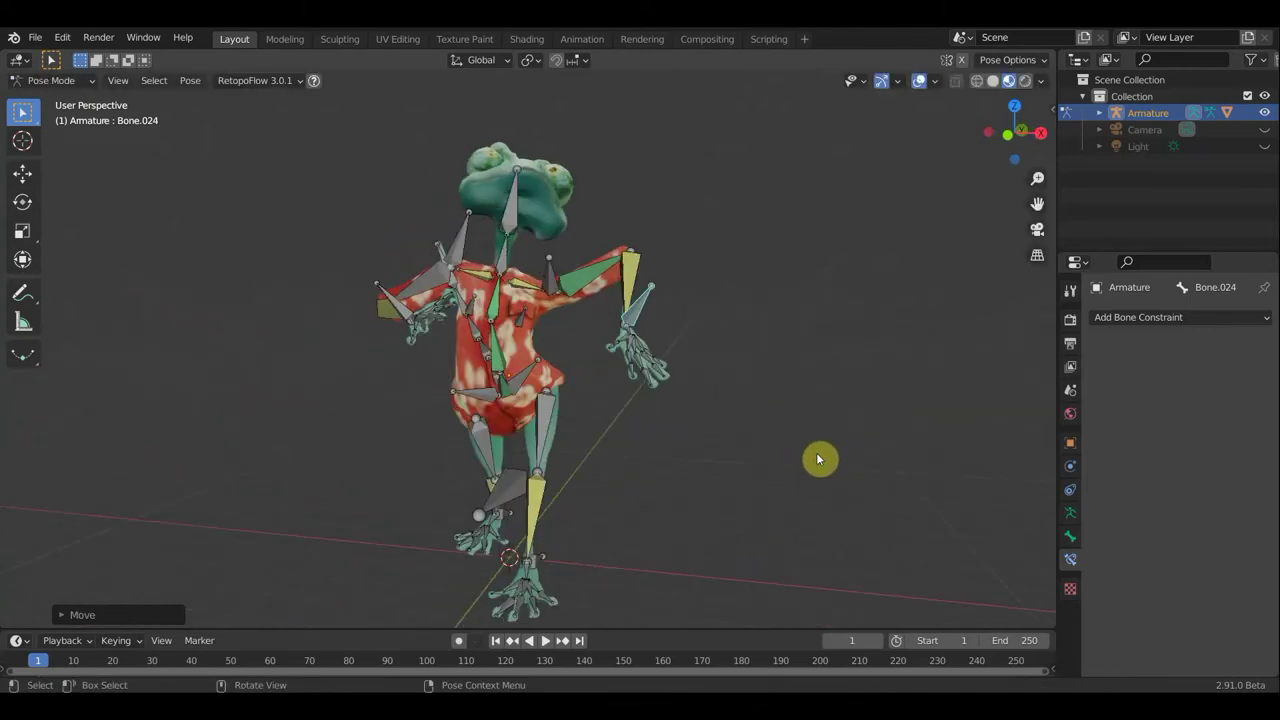
pyautogui.press('r')
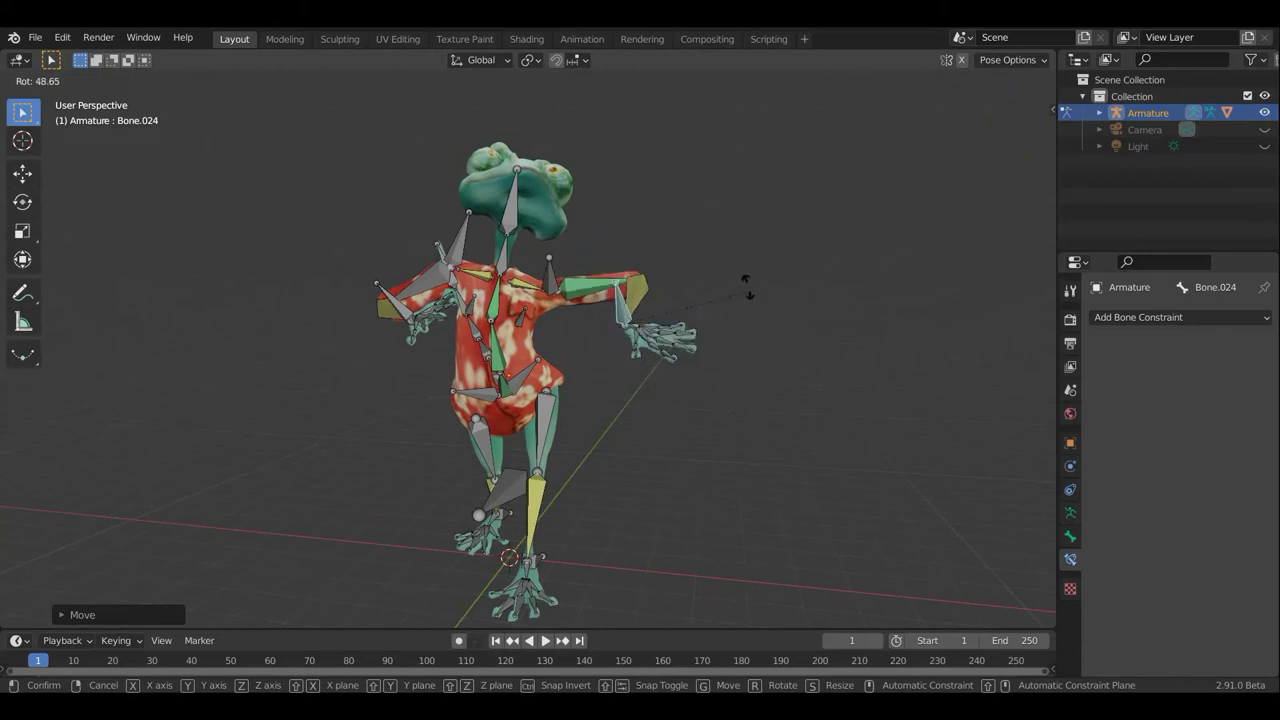
pyautogui.click(665, 286)
pyautogui.moveTo(665, 286); pyautogui.dragTo(697, 423, button='middle')
pyautogui.press('r')
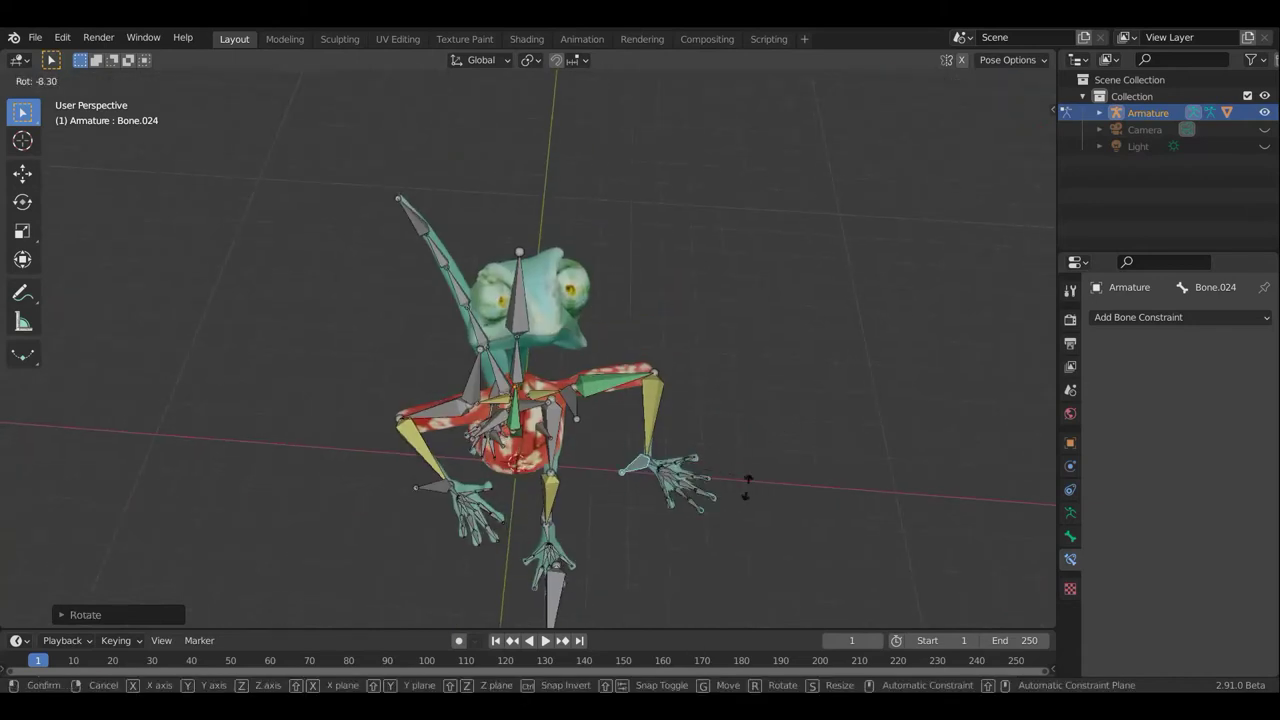
pyautogui.click(665, 490)
pyautogui.moveTo(630, 455)
pyautogui.mouseDown(button='middle')
pyautogui.moveTo(472, 347)
pyautogui.moveTo(885, 86)
pyautogui.mouseUp(button='middle')
# Hide the overlays, inspect the frog's pose from front, sides and back, then show the bones again
pyautogui.click(916, 85)
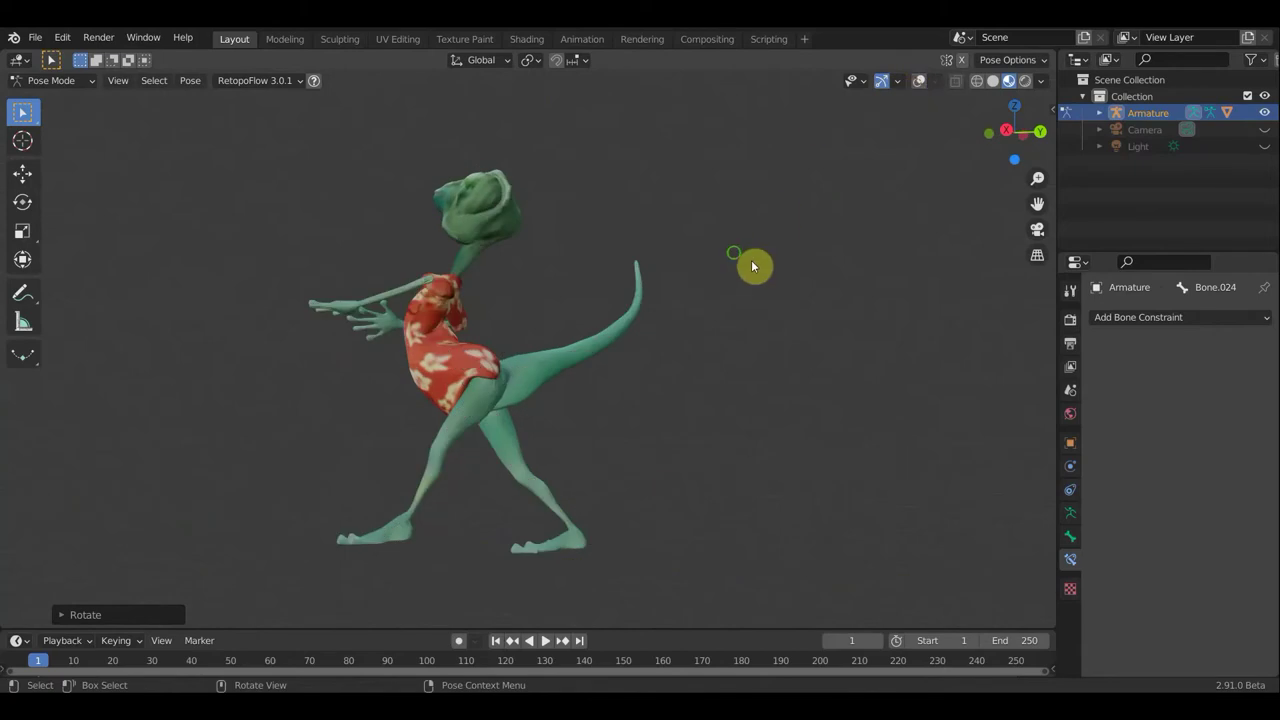
pyautogui.moveTo(754, 266)
pyautogui.mouseDown(button='middle')
pyautogui.moveTo(952, 294)
pyautogui.moveTo(943, 287)
pyautogui.mouseUp(button='middle')
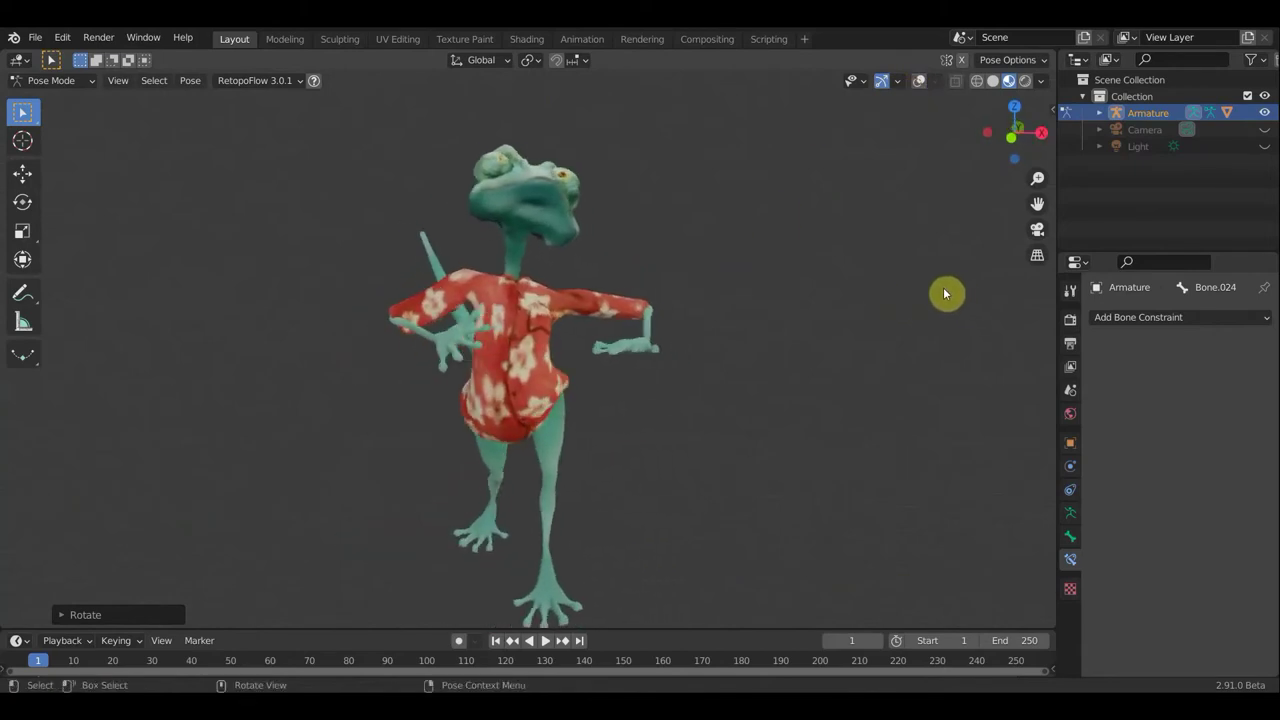
pyautogui.moveTo(848, 311); pyautogui.dragTo(647, 311, button='middle')
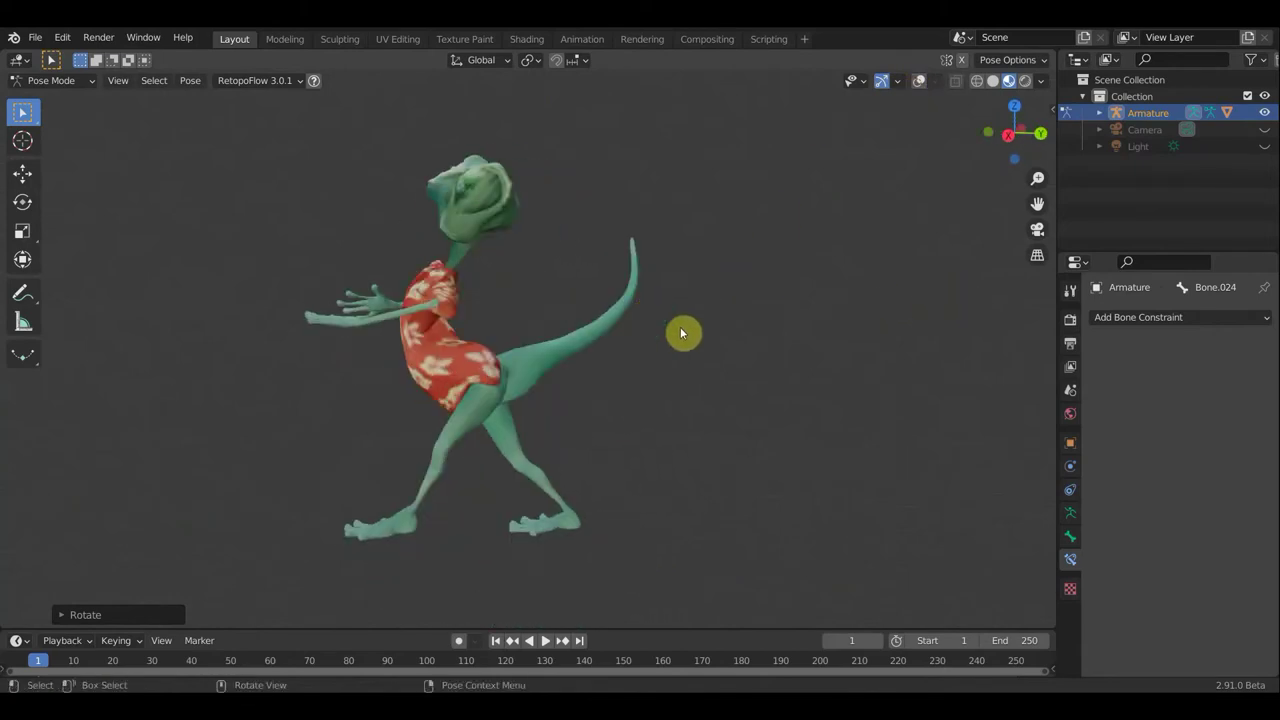
pyautogui.moveTo(467, 384); pyautogui.dragTo(271, 394, button='middle')
pyautogui.moveTo(540, 370); pyautogui.dragTo(588, 367, button='middle')
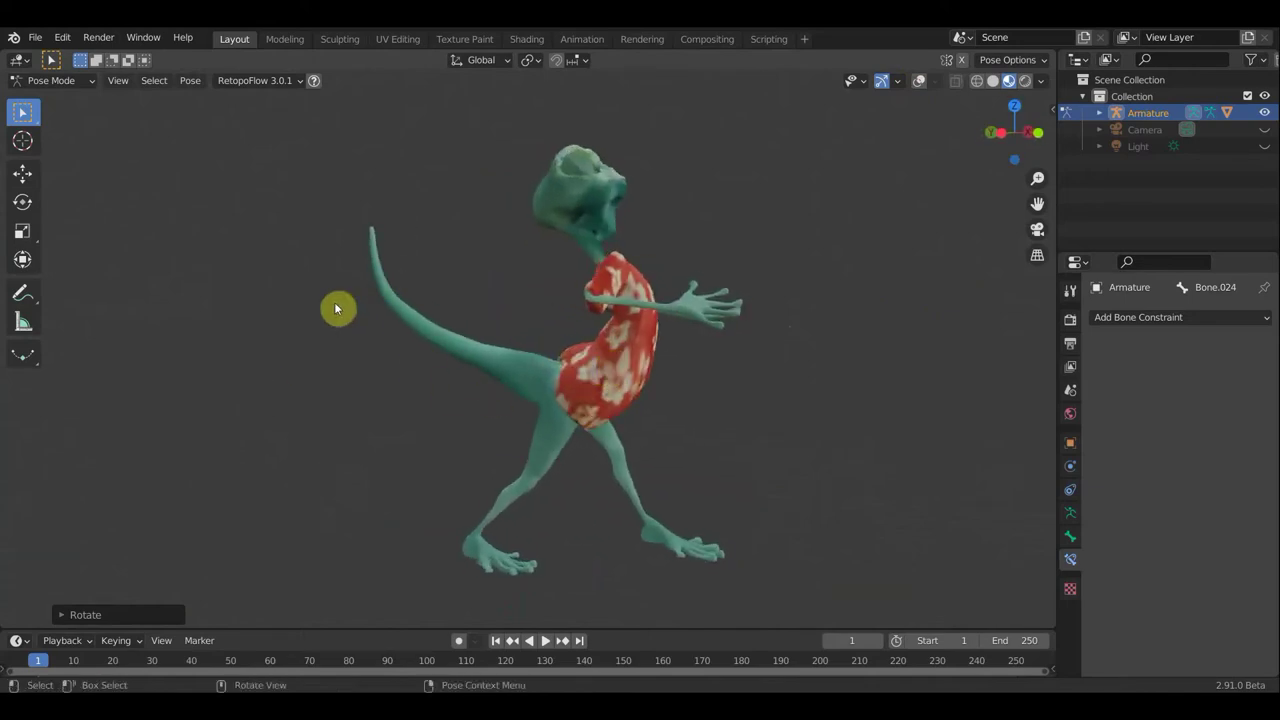
pyautogui.moveTo(612, 391)
pyautogui.mouseDown(button='middle')
pyautogui.moveTo(689, 403)
pyautogui.moveTo(617, 403)
pyautogui.moveTo(523, 451)
pyautogui.moveTo(473, 396)
pyautogui.moveTo(362, 389)
pyautogui.moveTo(712, 387)
pyautogui.moveTo(622, 404)
pyautogui.moveTo(503, 390)
pyautogui.moveTo(817, 403)
pyautogui.mouseUp(button='middle')
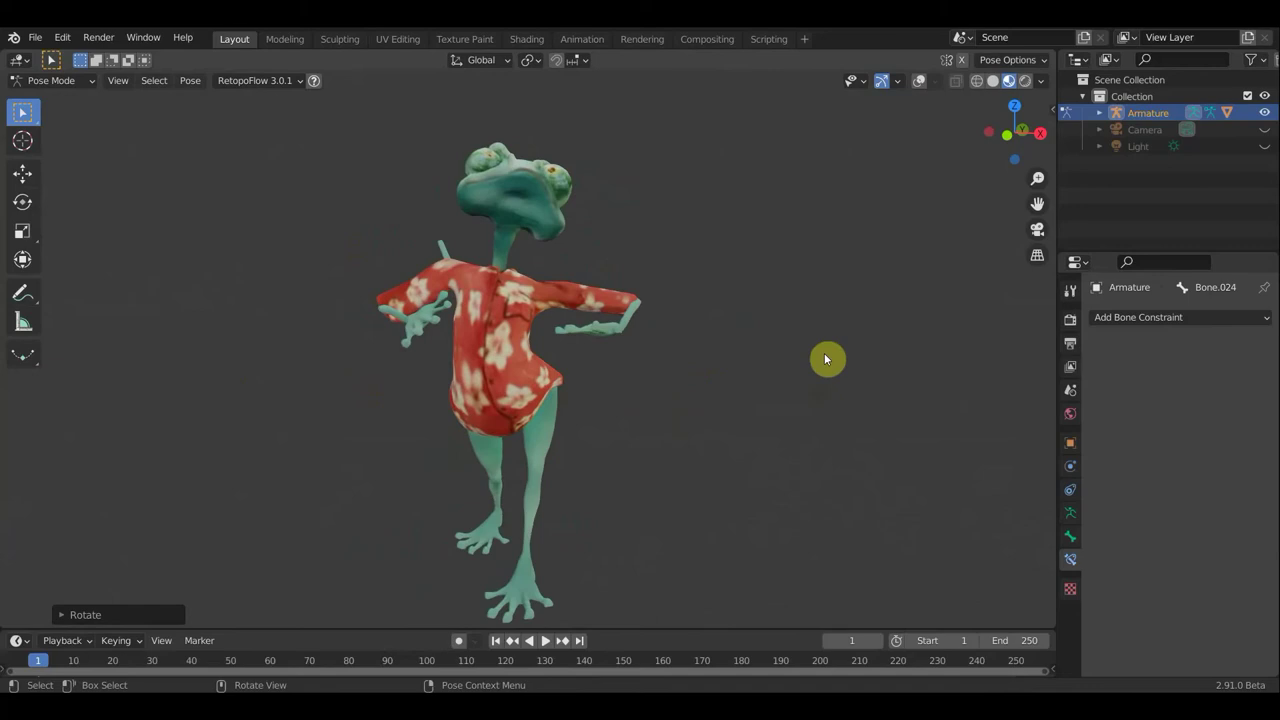
pyautogui.click(919, 80)
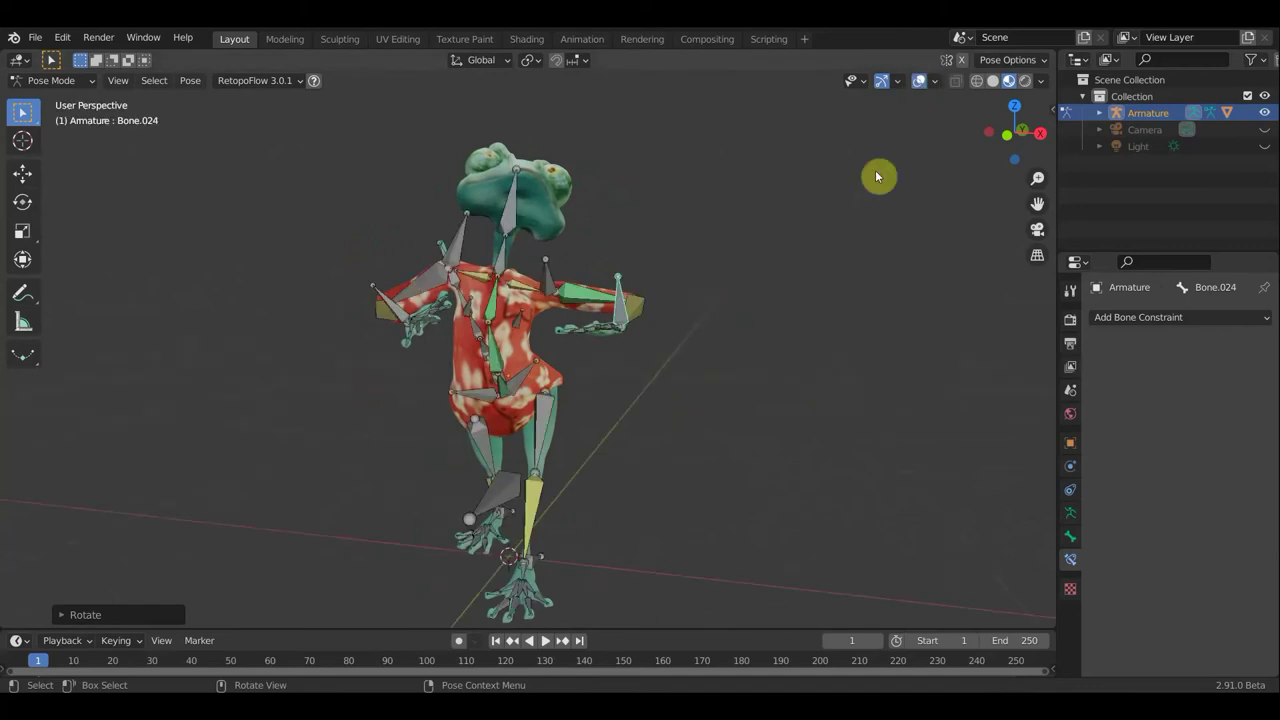
# Inspect the frog from side, front and back with bones and overlays briefly hidden
pyautogui.scroll(-2, 733, 251)
pyautogui.moveTo(729, 297); pyautogui.dragTo(586, 286, button='middle')
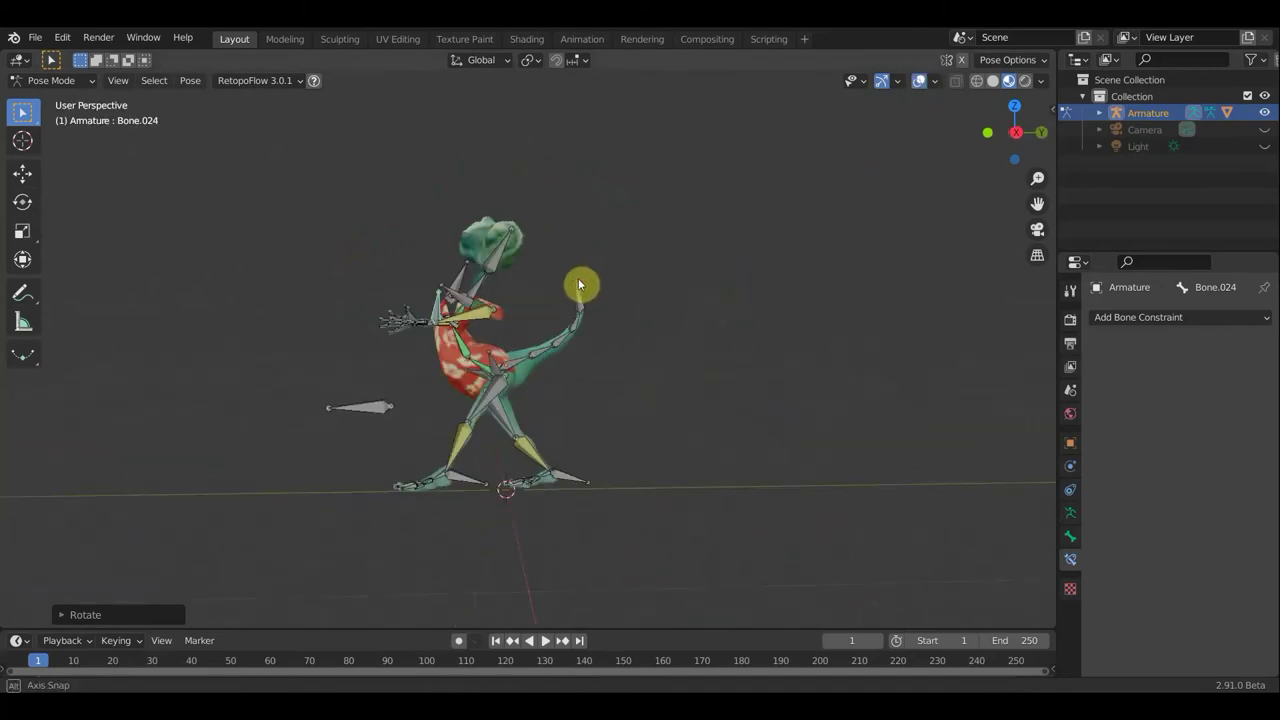
pyautogui.click(918, 81)
pyautogui.moveTo(713, 275); pyautogui.dragTo(873, 281, button='middle')
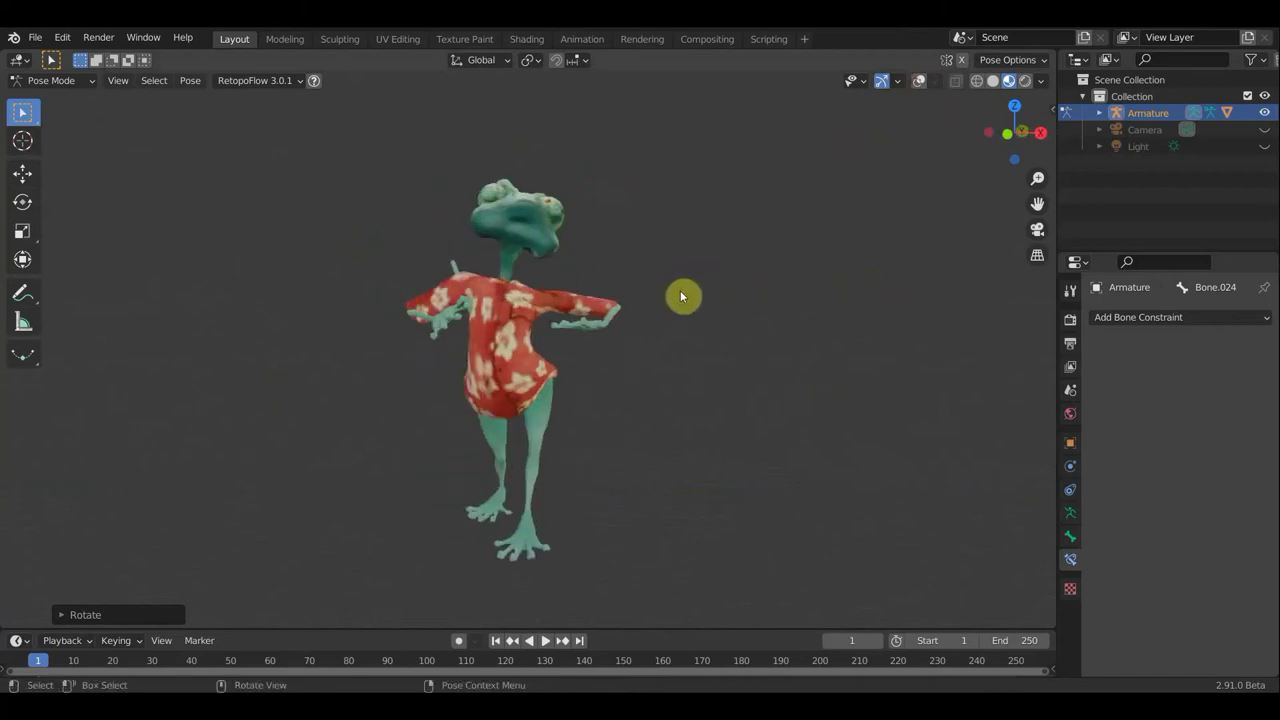
pyautogui.moveTo(600, 320)
pyautogui.mouseDown(button='middle')
pyautogui.moveTo(714, 357)
pyautogui.moveTo(686, 343)
pyautogui.moveTo(840, 117)
pyautogui.mouseUp(button='middle')
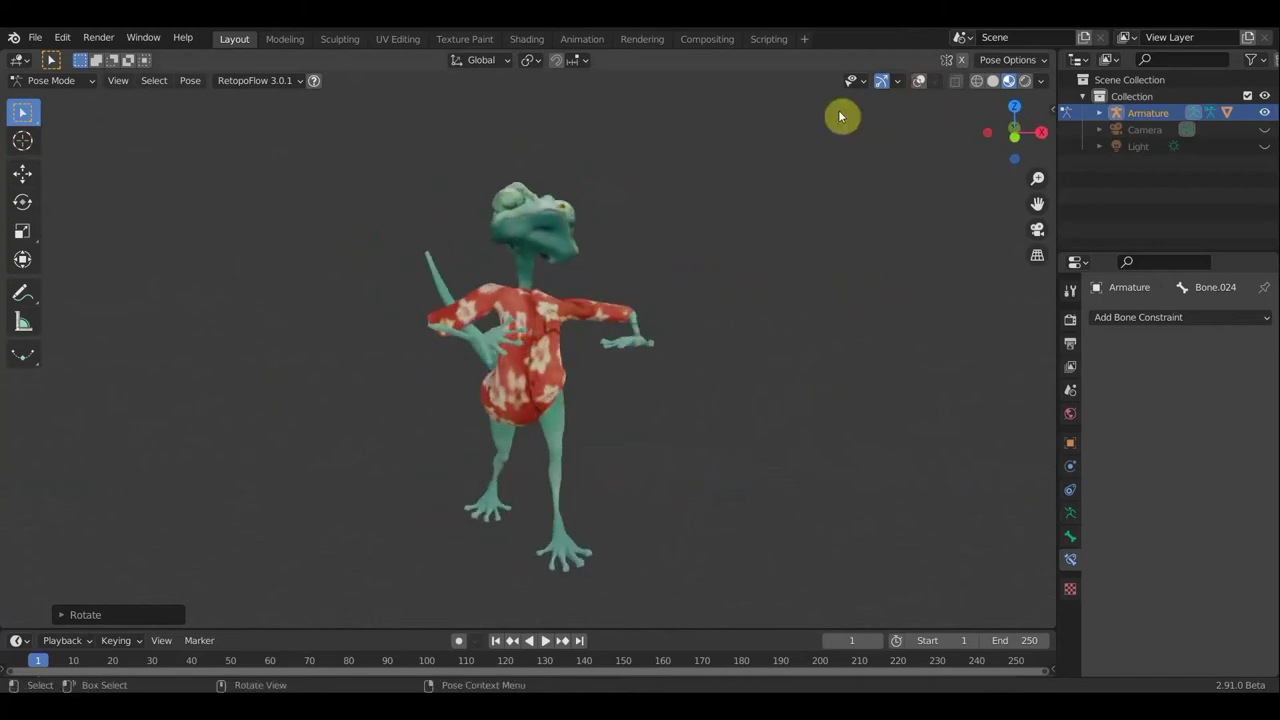
pyautogui.click(918, 81)
pyautogui.moveTo(748, 237)
pyautogui.mouseDown(button='middle')
pyautogui.moveTo(731, 254)
pyautogui.moveTo(651, 257)
pyautogui.moveTo(660, 240)
pyautogui.moveTo(686, 303)
pyautogui.mouseUp(button='middle')
pyautogui.scroll(4, 706, 246)
pyautogui.scroll(-3, 661, 242)
pyautogui.scroll(-2, 660, 248)
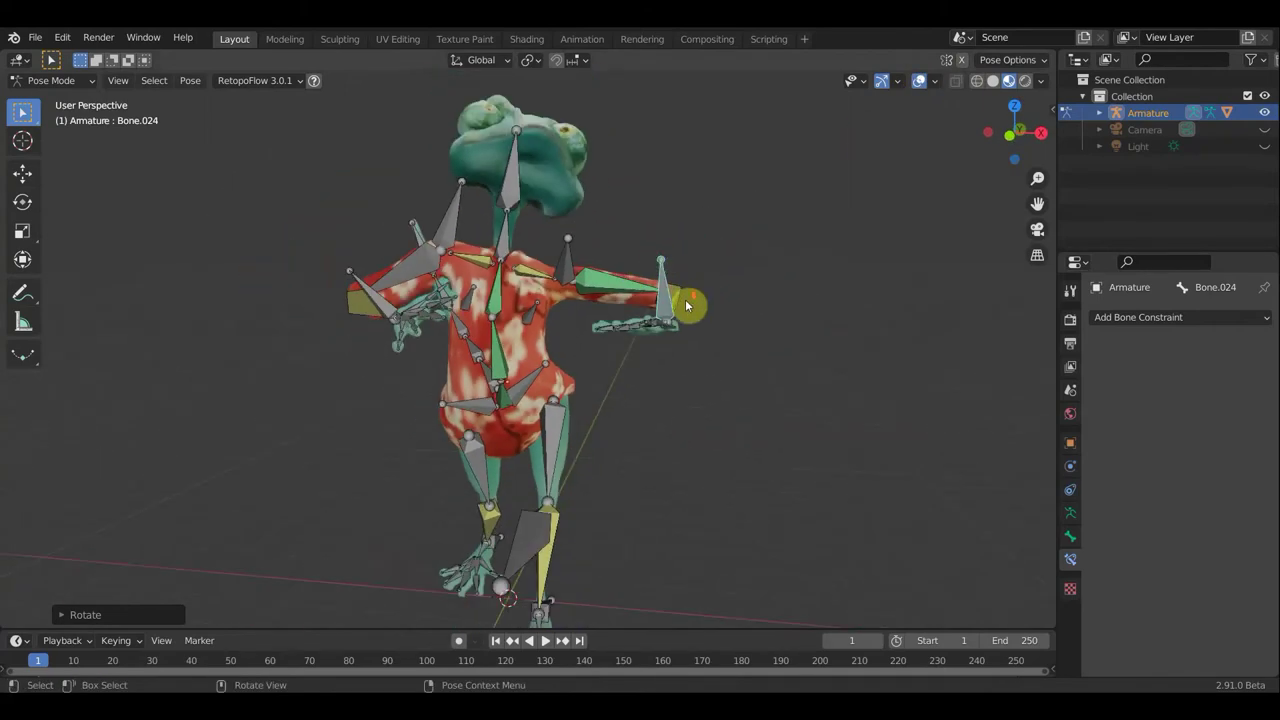
pyautogui.moveTo(586, 463)
pyautogui.mouseDown(button='middle')
pyautogui.moveTo(514, 457)
pyautogui.moveTo(600, 509)
pyautogui.mouseUp(button='middle')
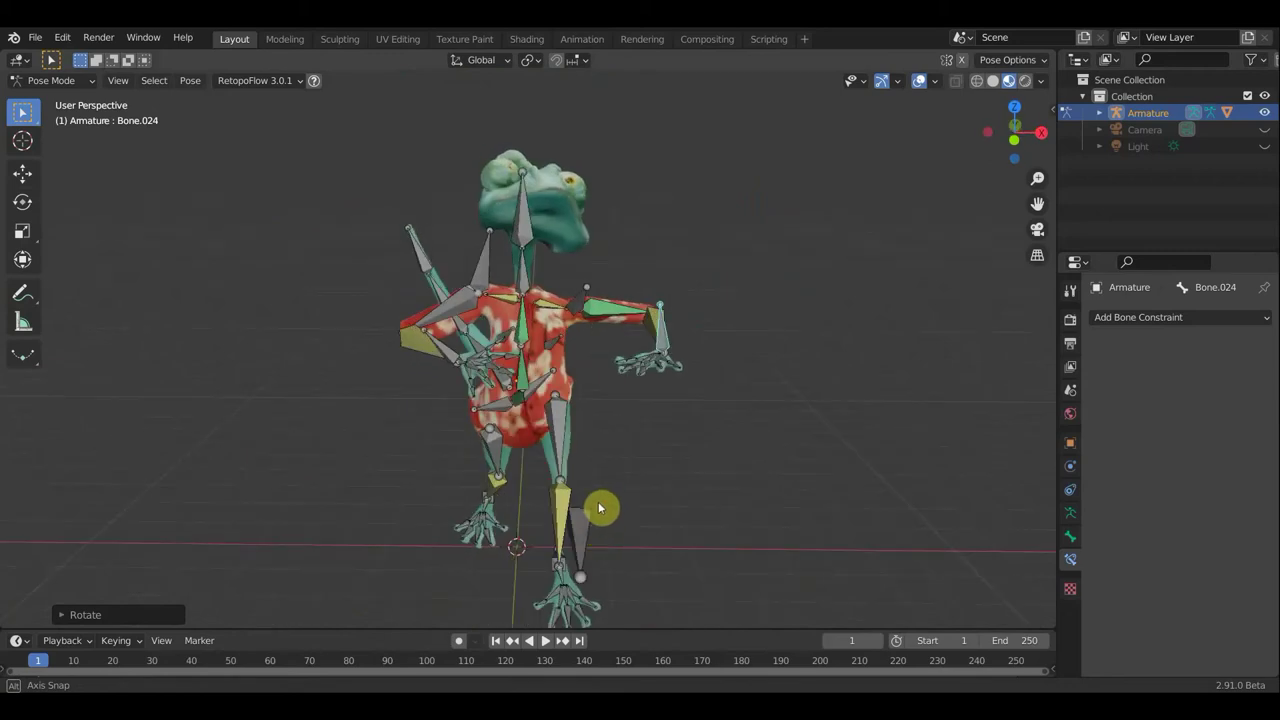
# Move lower-leg bone Bone.084 and raise the left foot bone Bone.027 into a step
pyautogui.click(579, 537)
pyautogui.press('g')
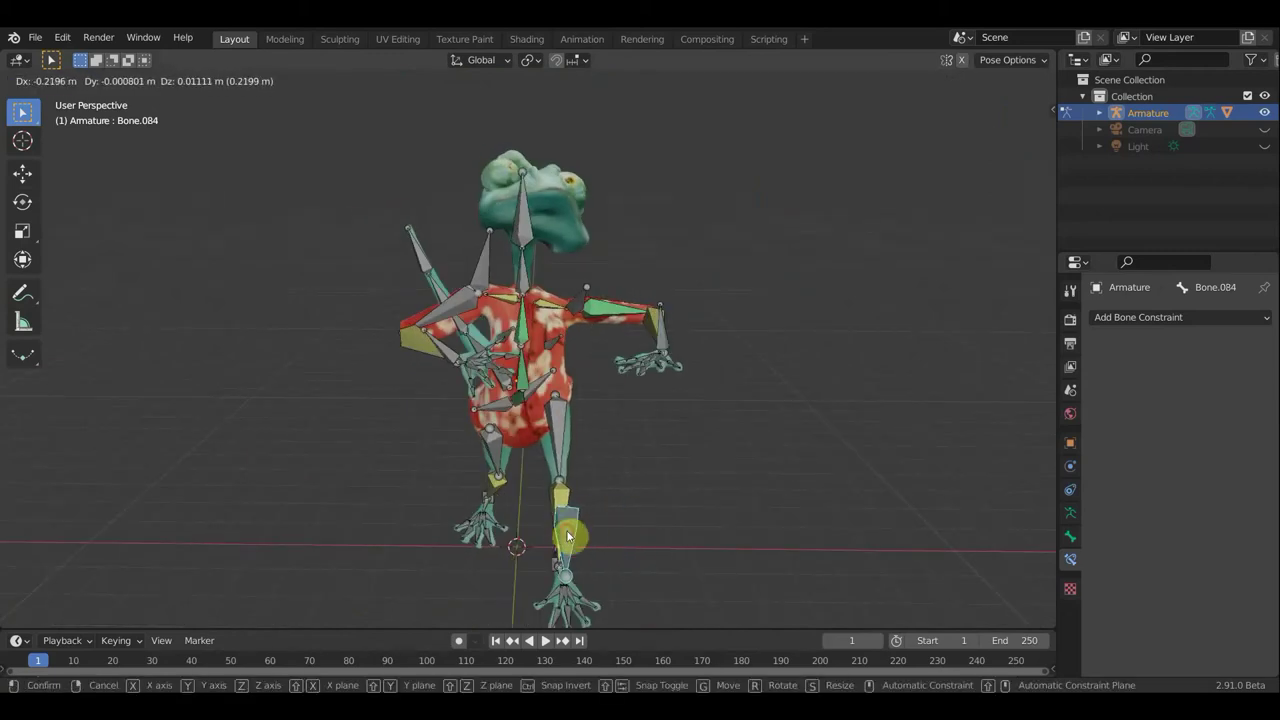
pyautogui.click(571, 531)
pyautogui.moveTo(571, 531)
pyautogui.mouseDown(button='middle')
pyautogui.moveTo(433, 455)
pyautogui.moveTo(442, 530)
pyautogui.mouseUp(button='middle')
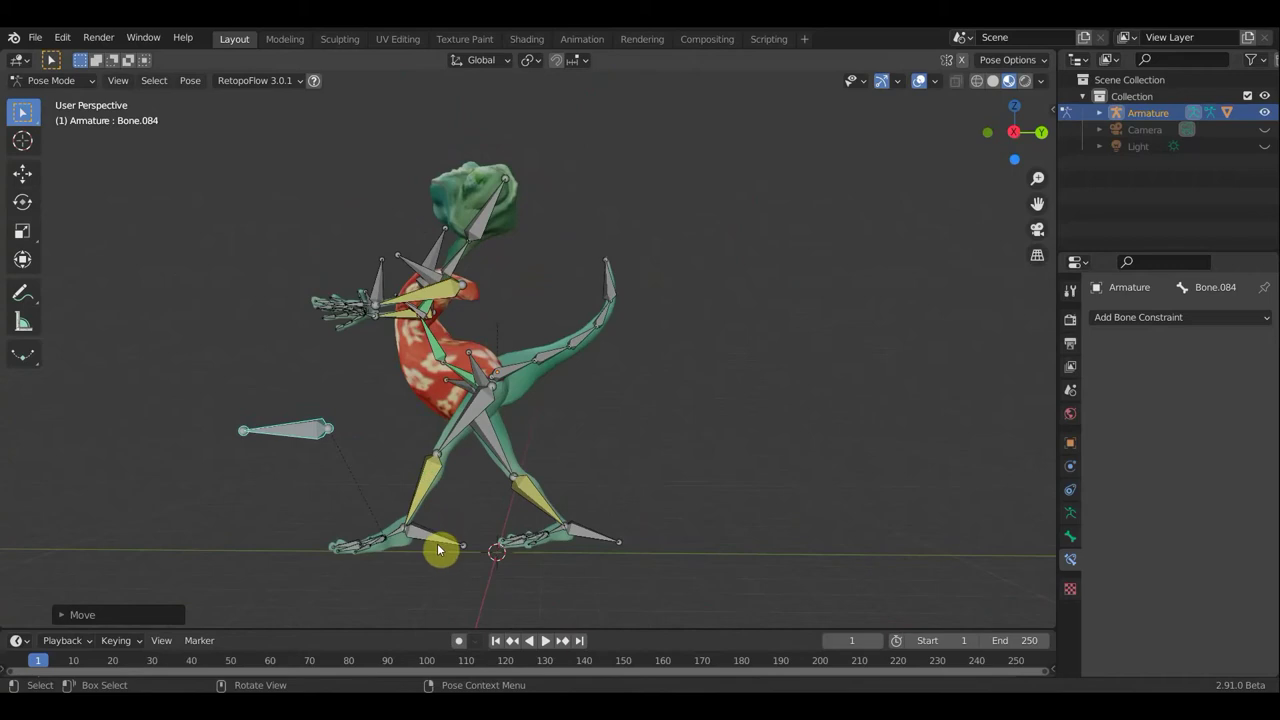
pyautogui.click(438, 536)
pyautogui.press('g')
pyautogui.click(451, 491)
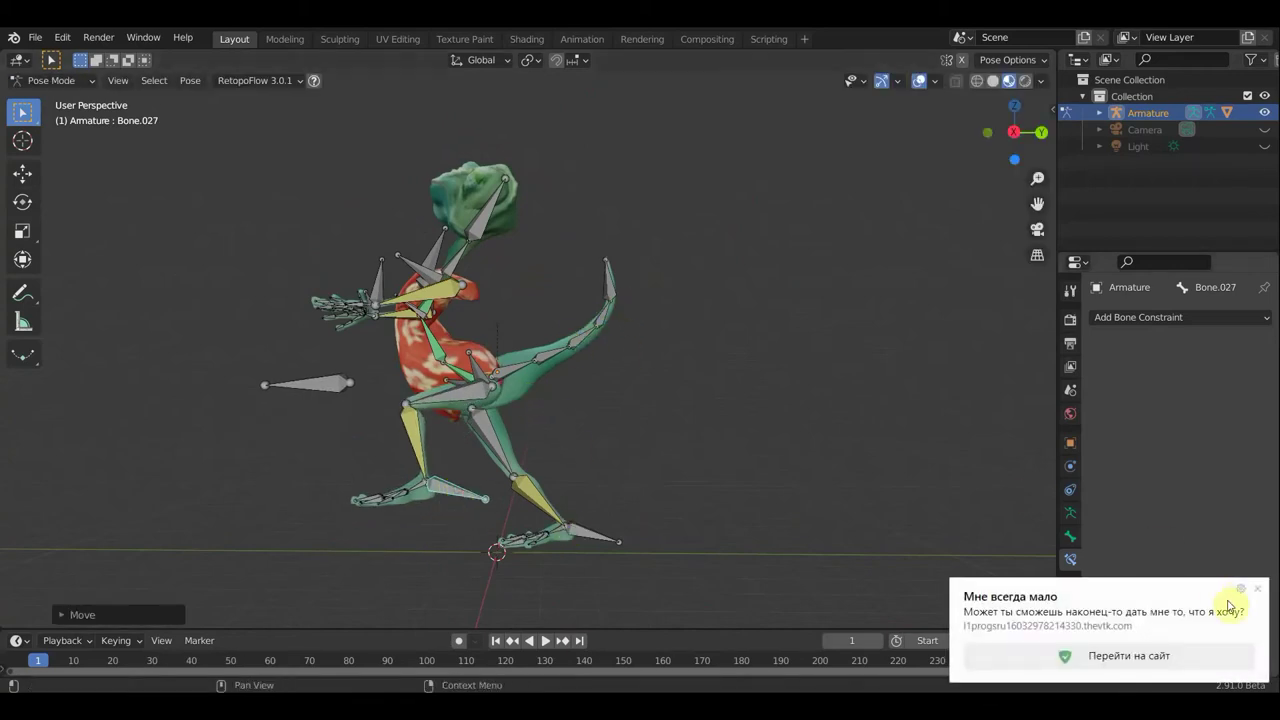
# Dismiss a browser notification, select tail bone Bone.039, and view the frog front-on
pyautogui.click(1259, 592)
pyautogui.scroll(2, 636, 347)
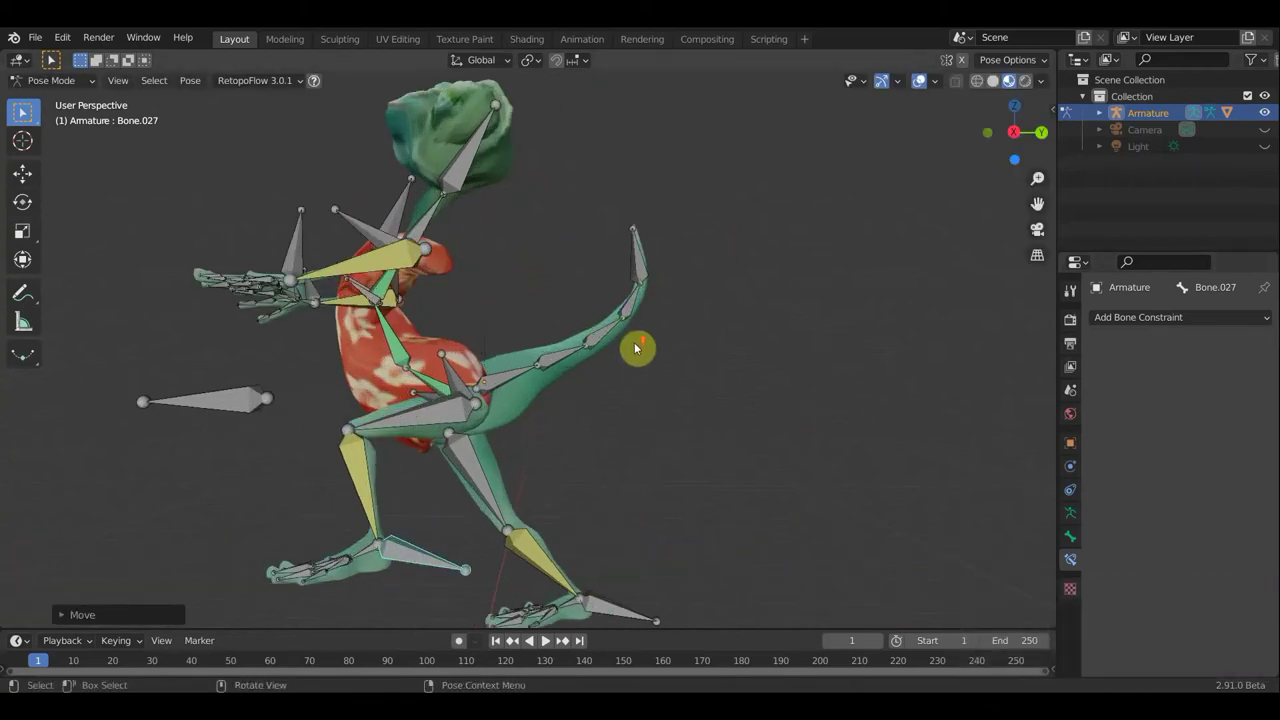
pyautogui.click(558, 373)
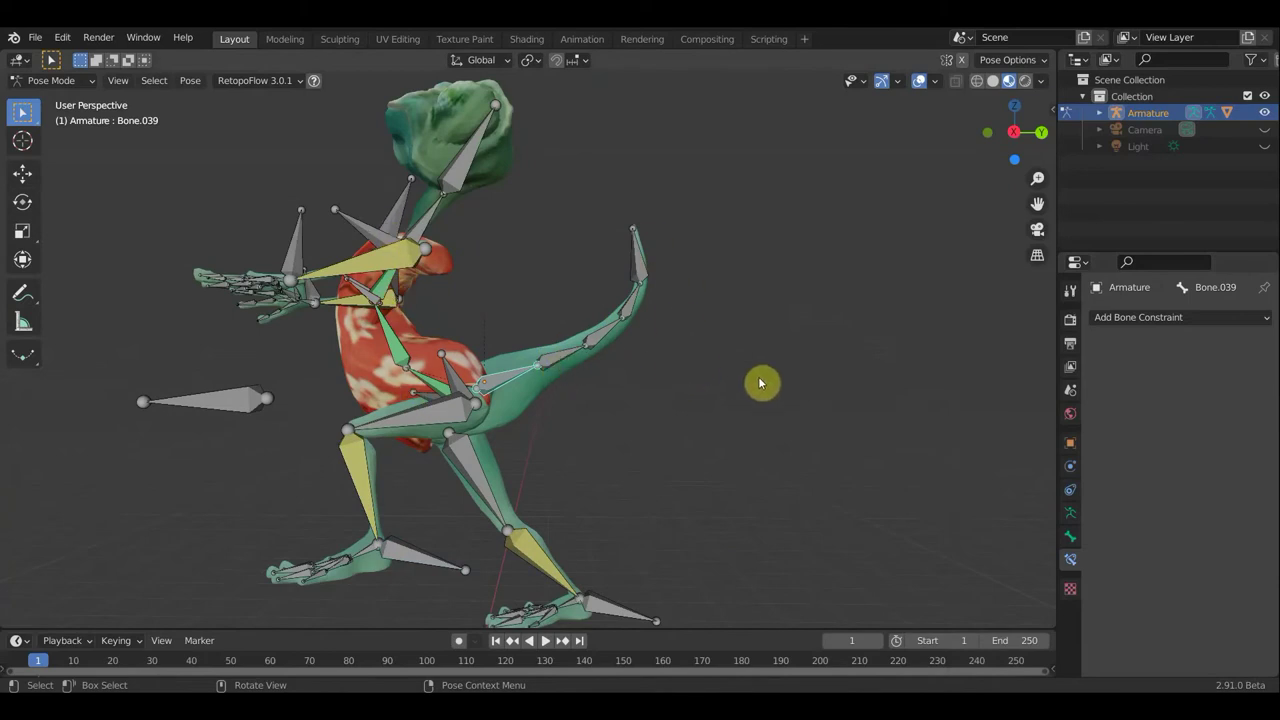
pyautogui.scroll(-2, 760, 383)
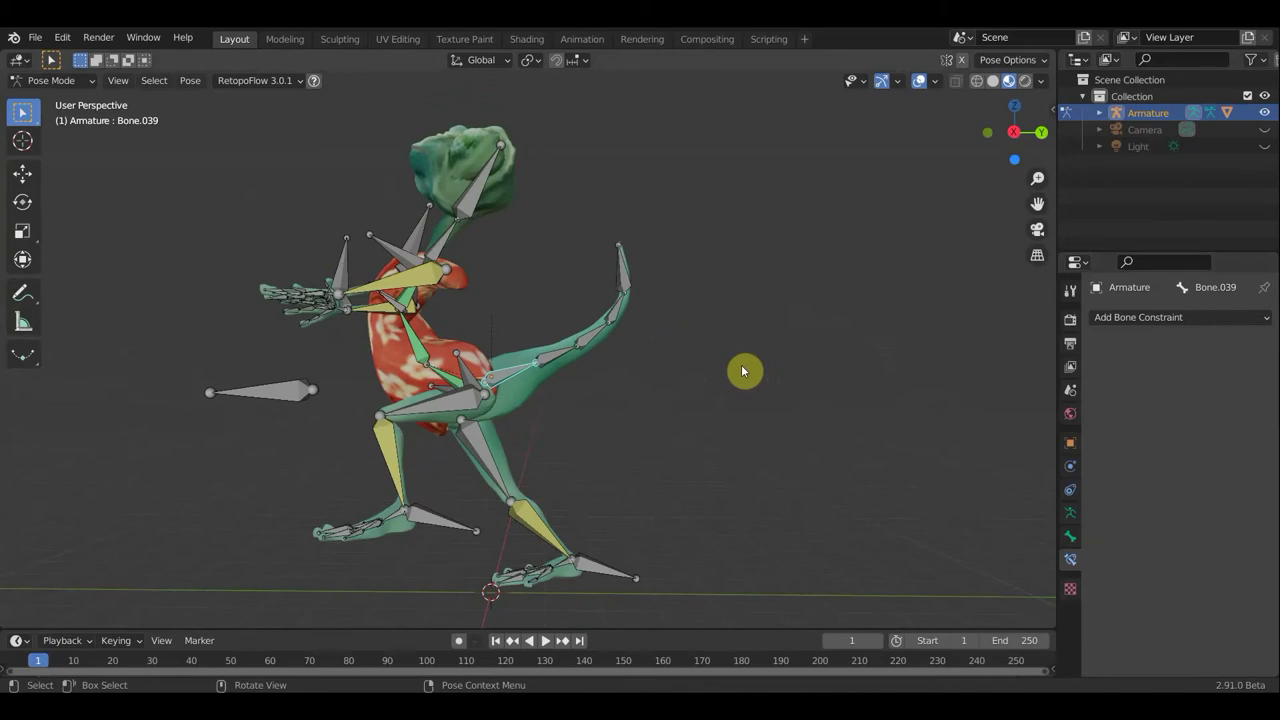
pyautogui.moveTo(741, 371)
pyautogui.mouseDown(button='middle')
pyautogui.moveTo(849, 380)
pyautogui.moveTo(792, 402)
pyautogui.moveTo(808, 400)
pyautogui.moveTo(812, 421)
pyautogui.moveTo(878, 402)
pyautogui.moveTo(820, 417)
pyautogui.moveTo(627, 393)
pyautogui.mouseUp(button='middle')
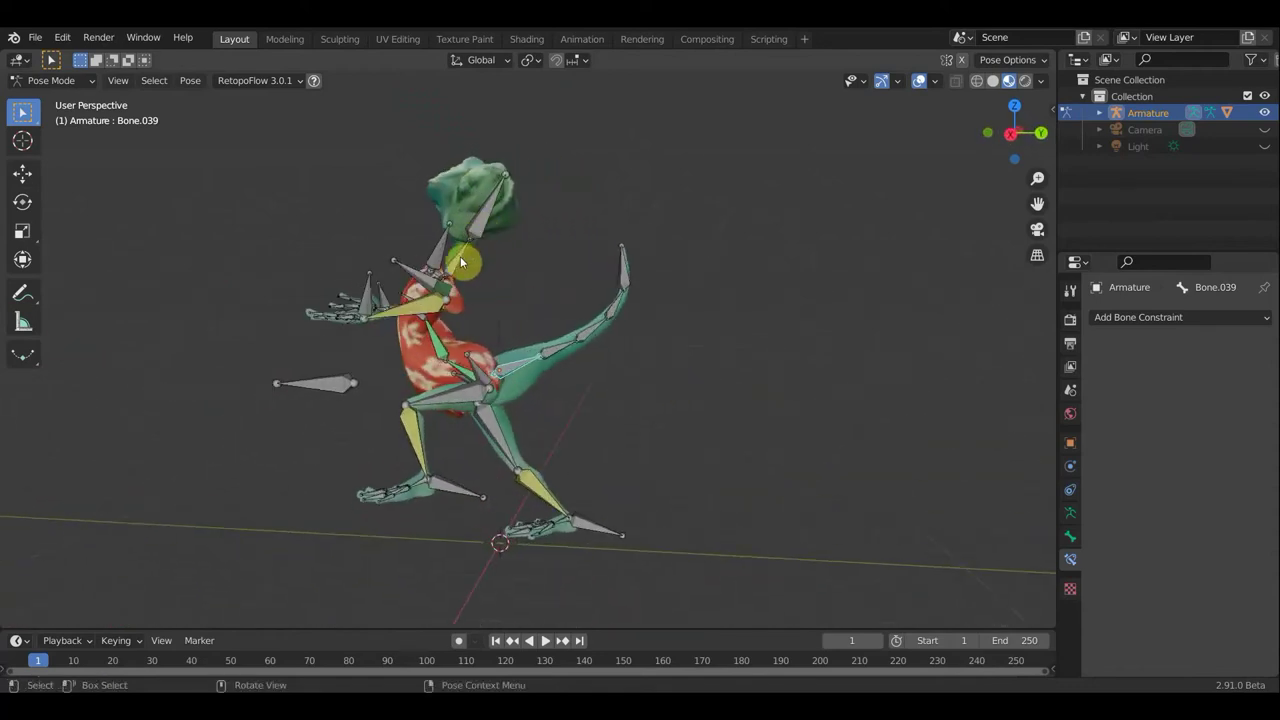
# Rotate the head bone in several passes to tilt the frog's head
pyautogui.press('r')
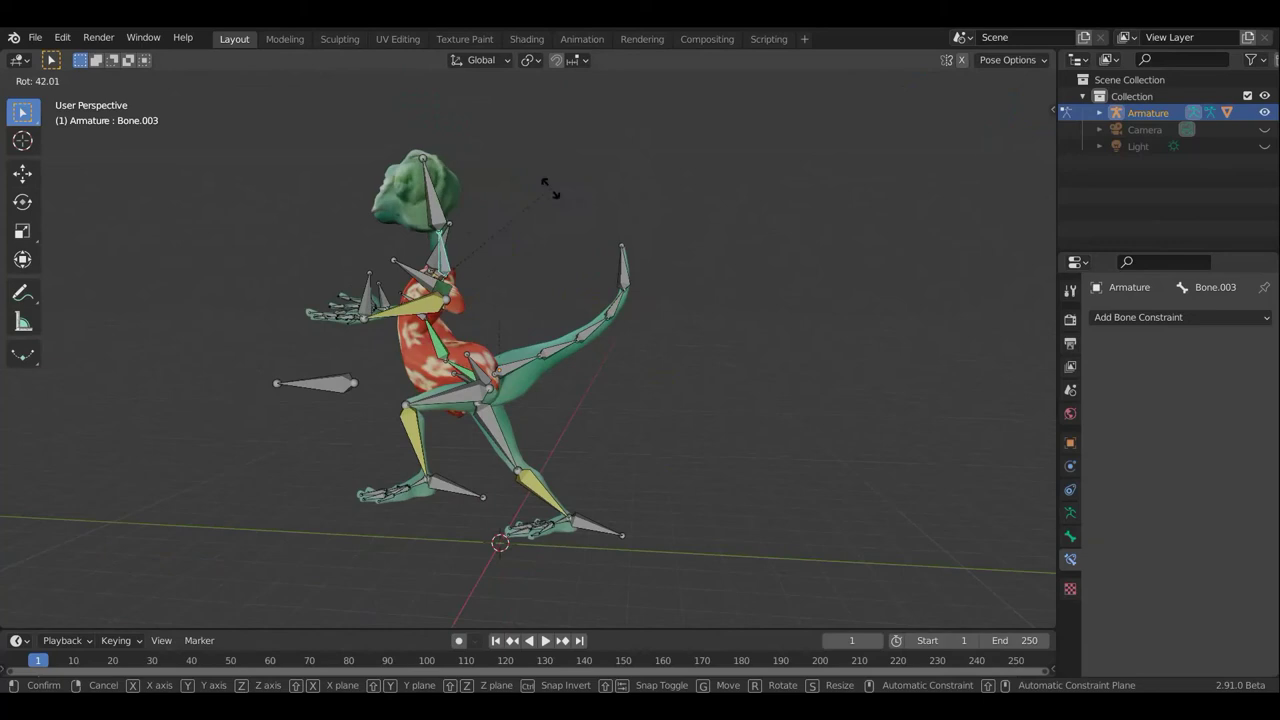
pyautogui.click(641, 332)
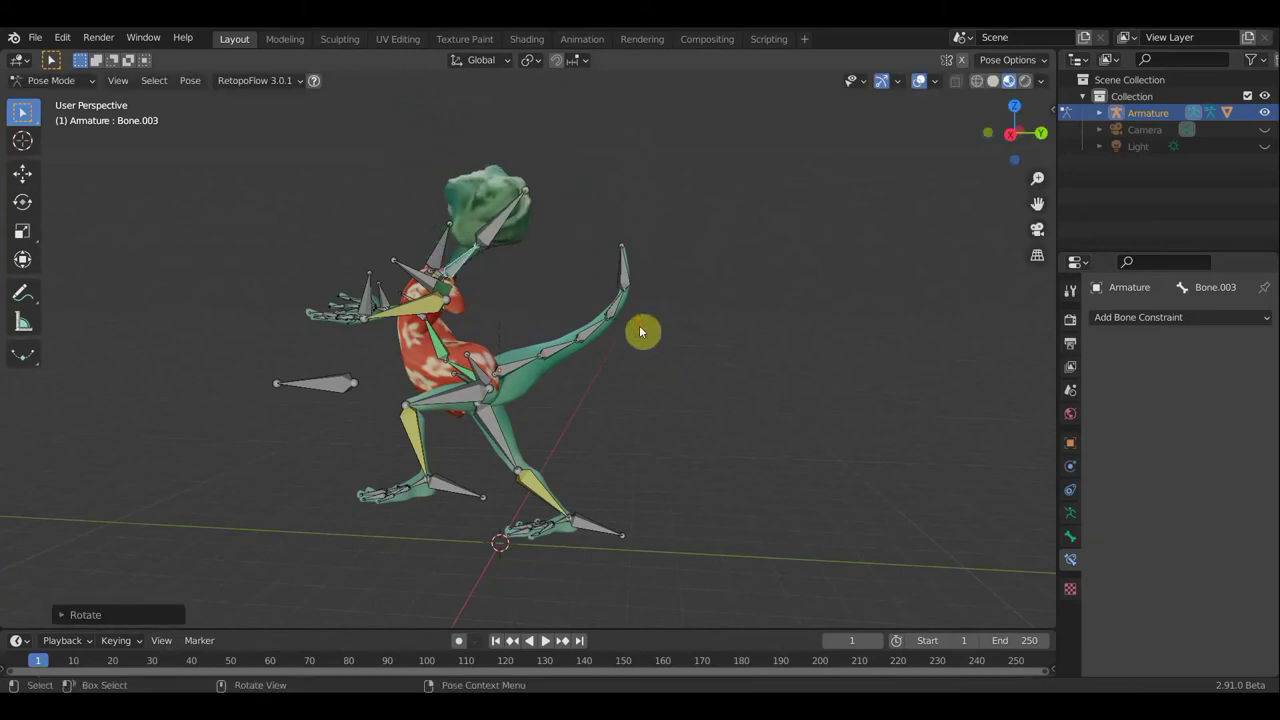
pyautogui.click(504, 206)
pyautogui.press('r')
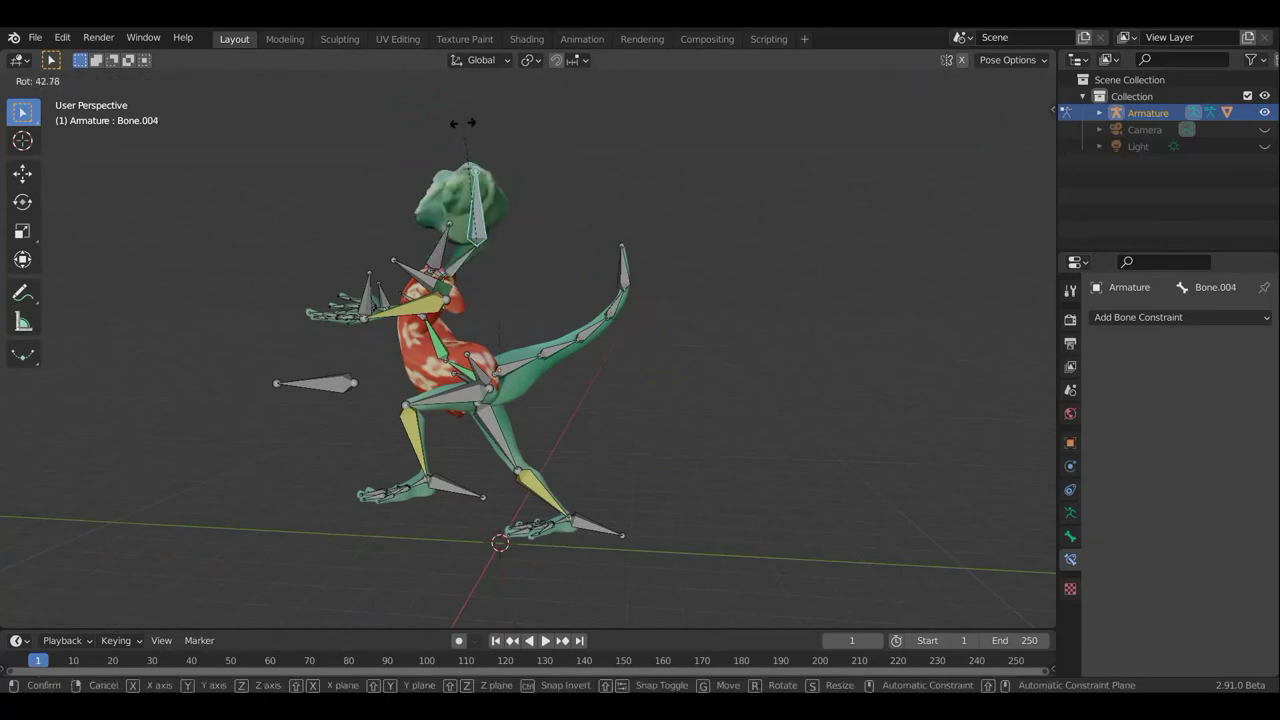
pyautogui.click(448, 126)
pyautogui.moveTo(566, 200); pyautogui.dragTo(726, 206, button='middle')
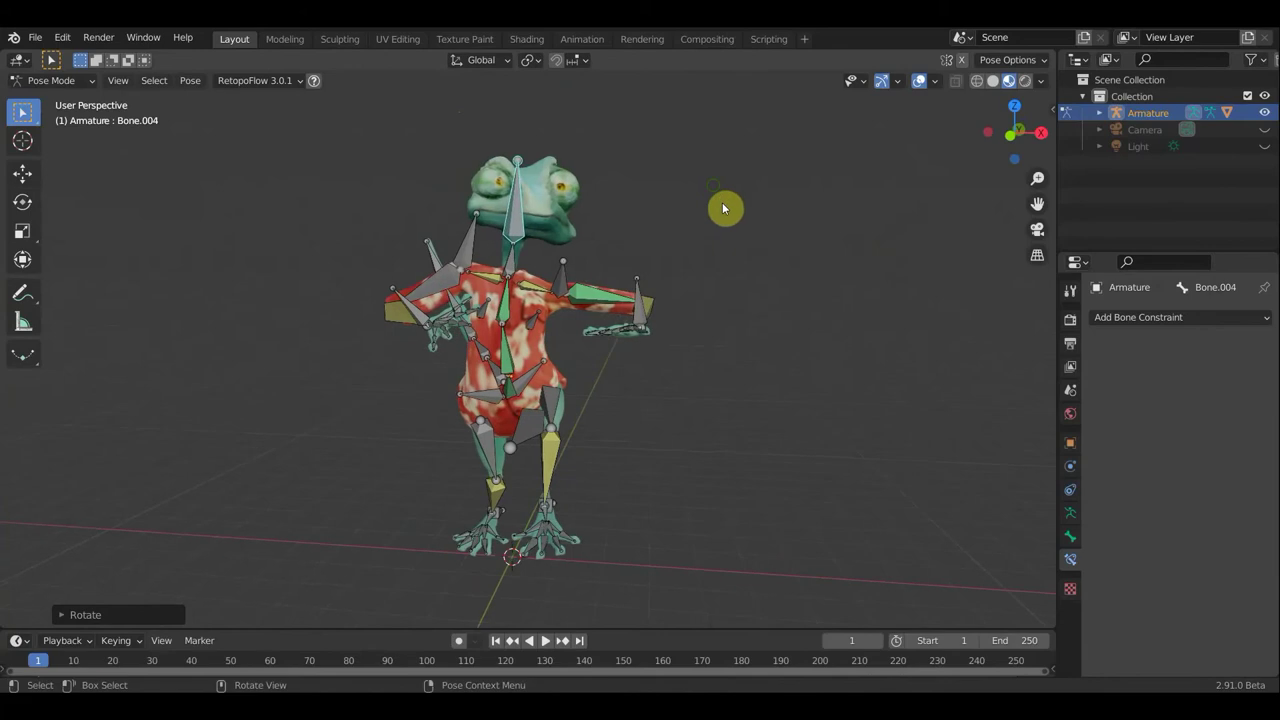
pyautogui.press('r')
pyautogui.click(671, 289)
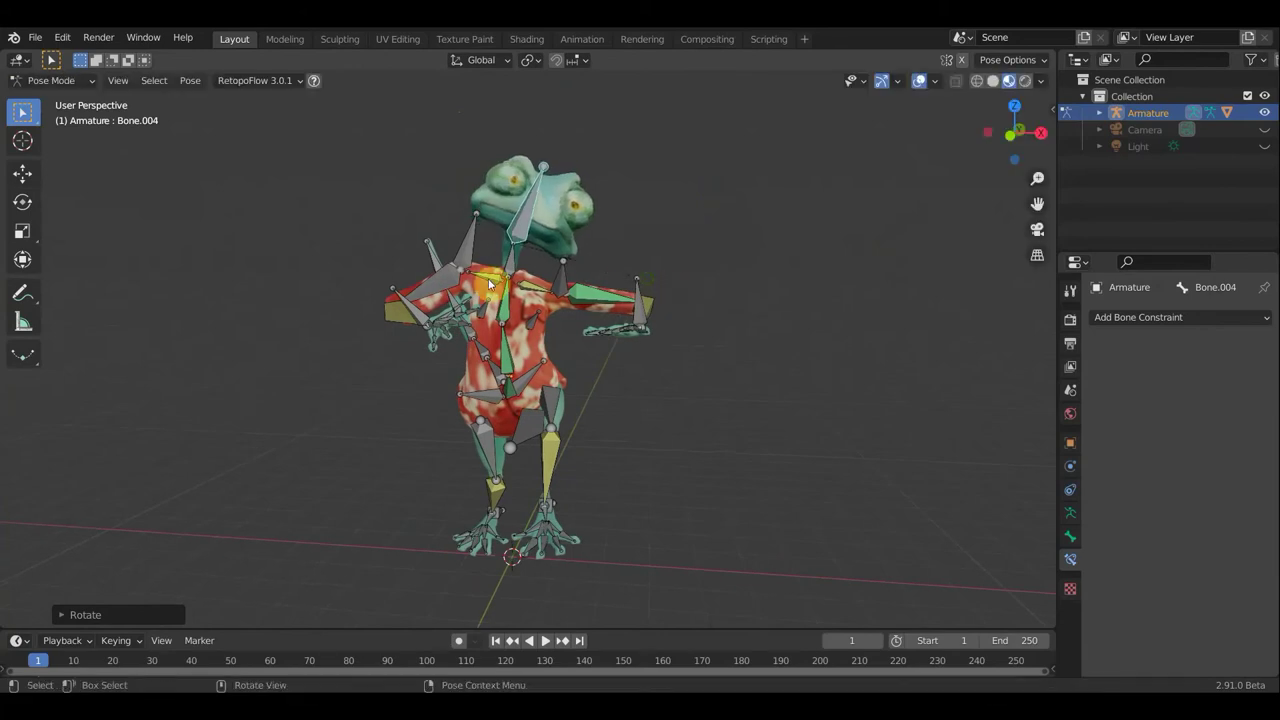
pyautogui.moveTo(488, 278); pyautogui.dragTo(640, 293, button='middle')
pyautogui.scroll(3, 491, 281)
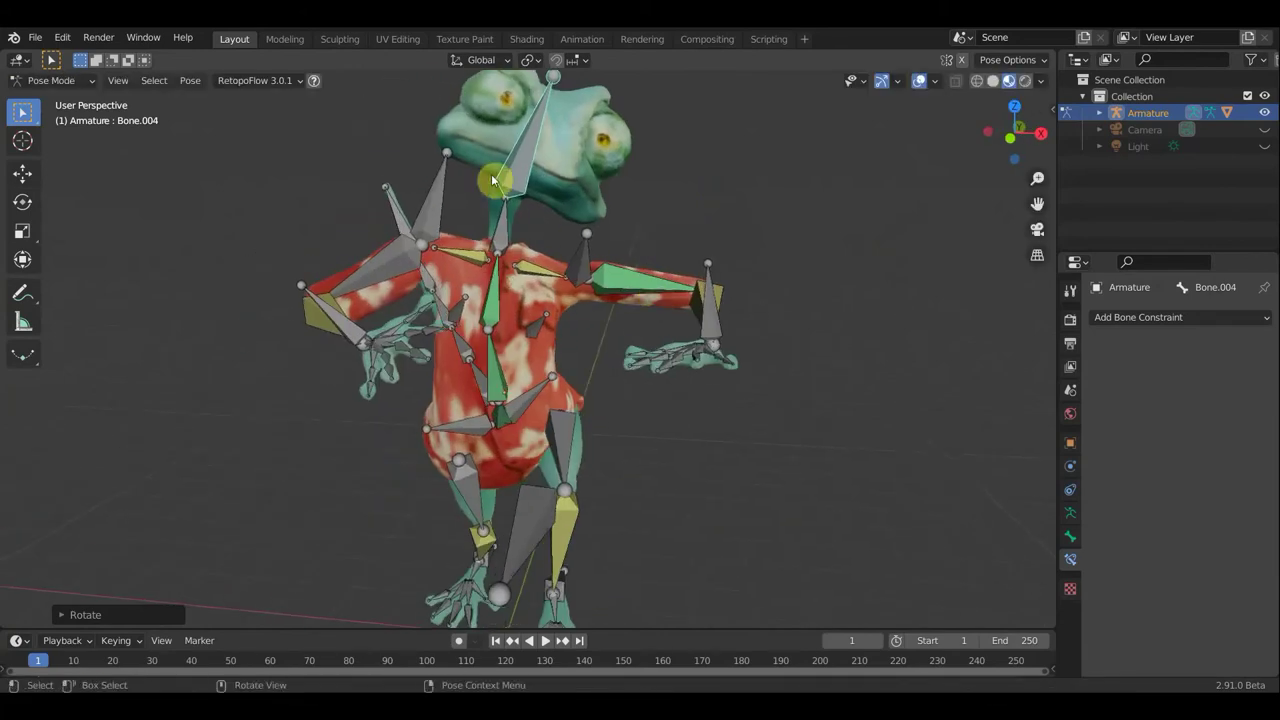
# Undo a neck selection, then rotate the chest bone and shift the upper body
pyautogui.click(476, 127)
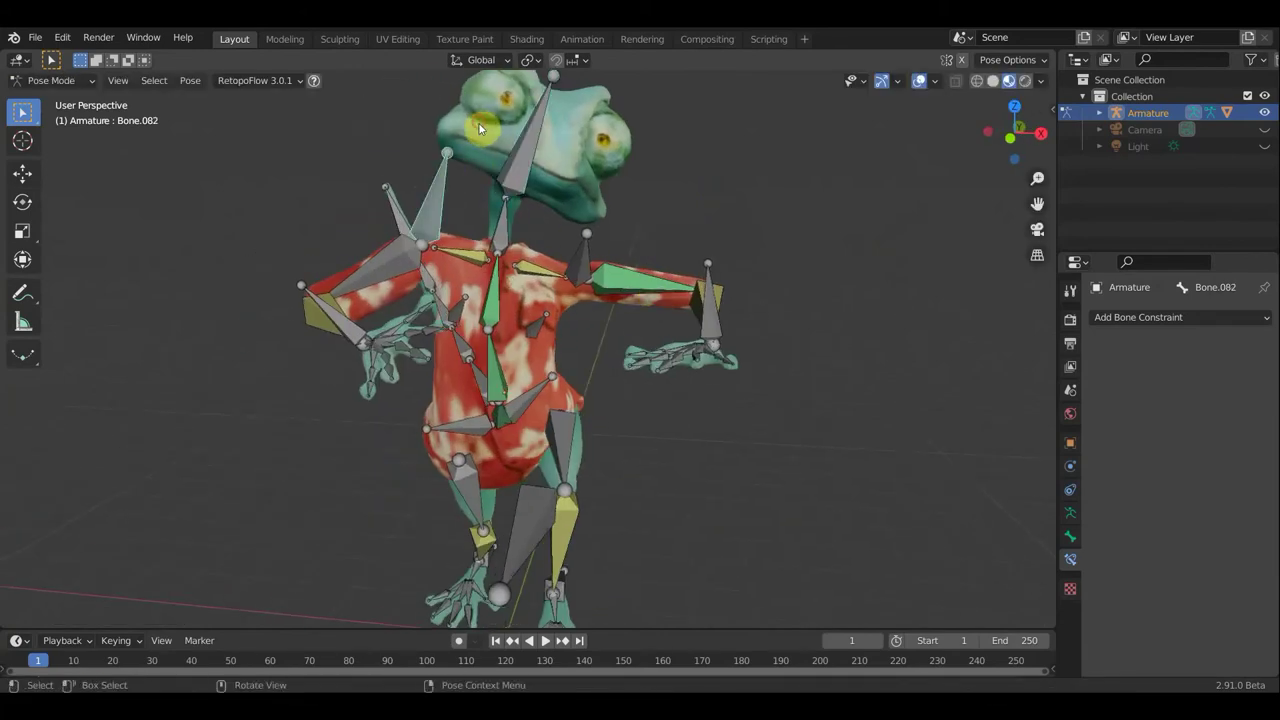
pyautogui.hotkey('ctrl', 'z')
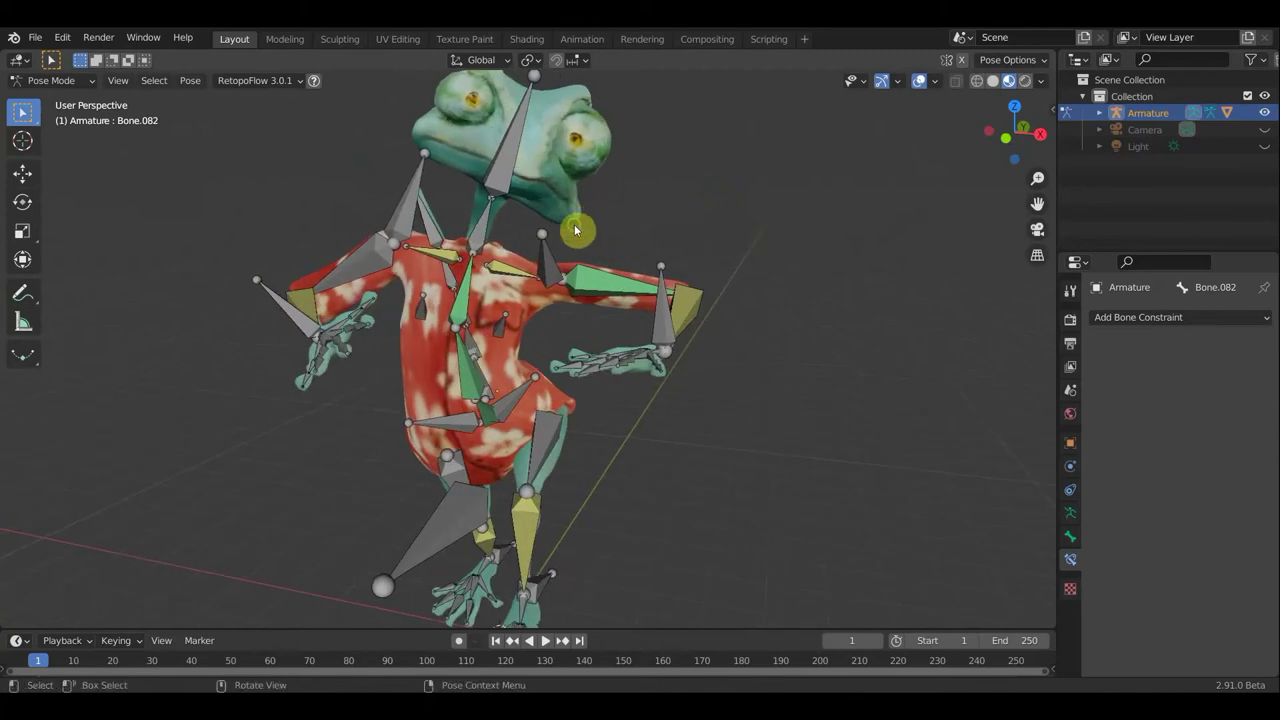
pyautogui.moveTo(571, 206); pyautogui.dragTo(365, 240, button='middle')
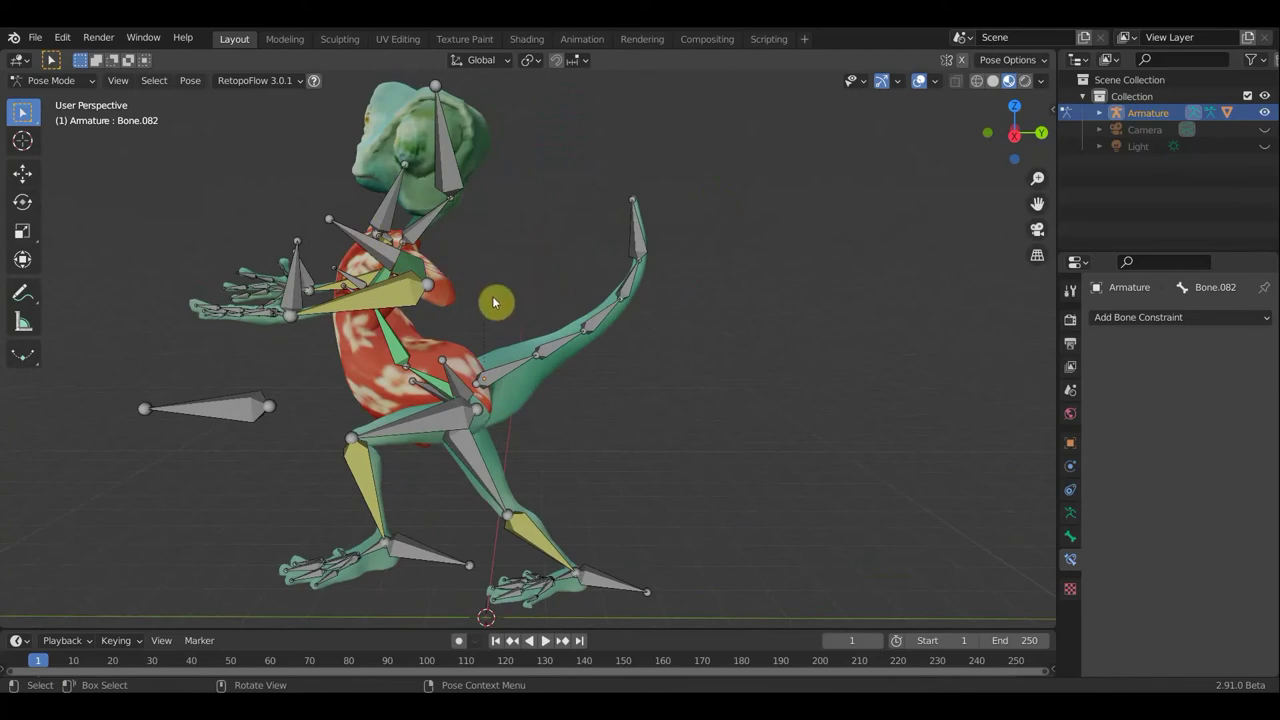
pyautogui.moveTo(497, 303)
pyautogui.mouseDown(button='middle')
pyautogui.moveTo(580, 305)
pyautogui.moveTo(363, 286)
pyautogui.moveTo(486, 289)
pyautogui.moveTo(419, 252)
pyautogui.mouseUp(button='middle')
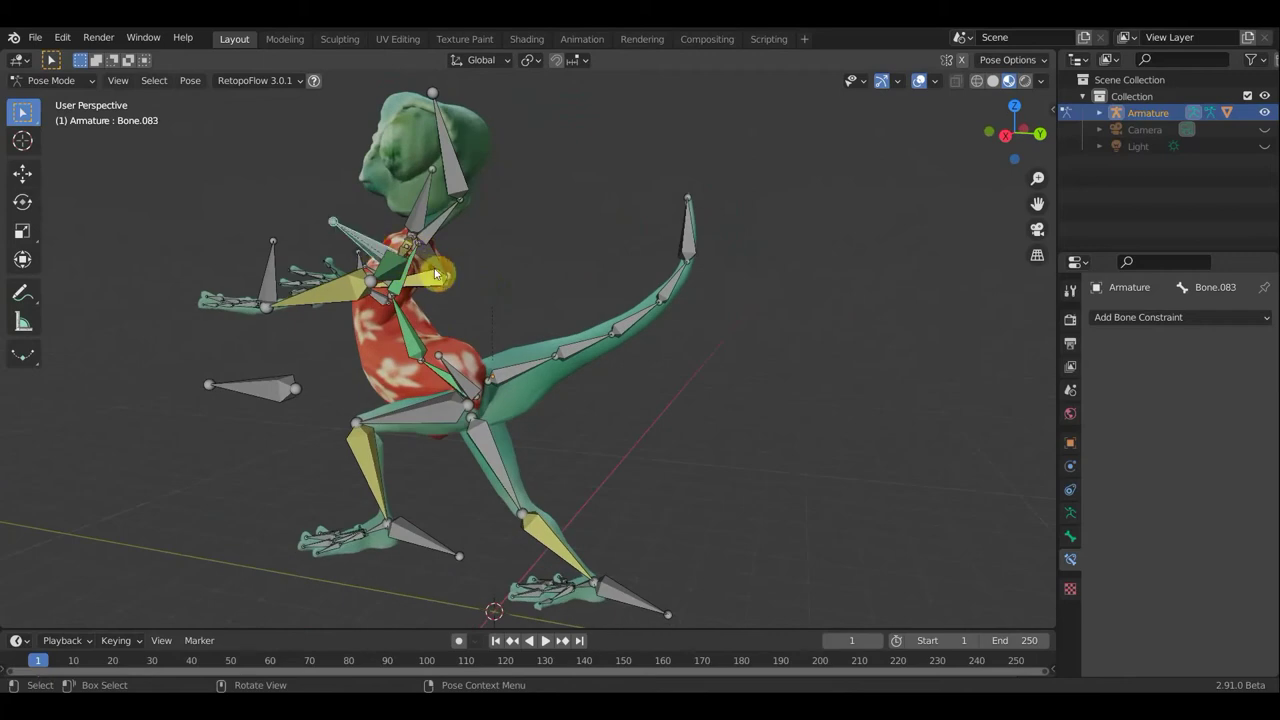
pyautogui.press('r')
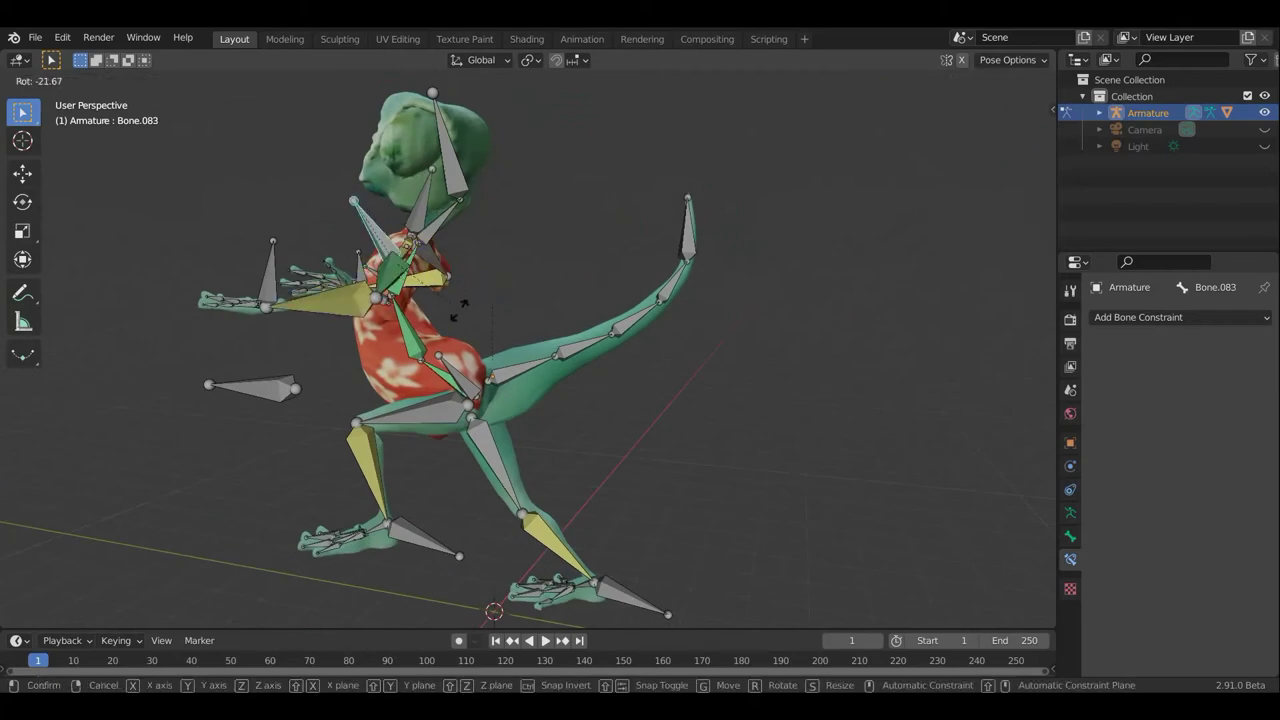
pyautogui.click(490, 305)
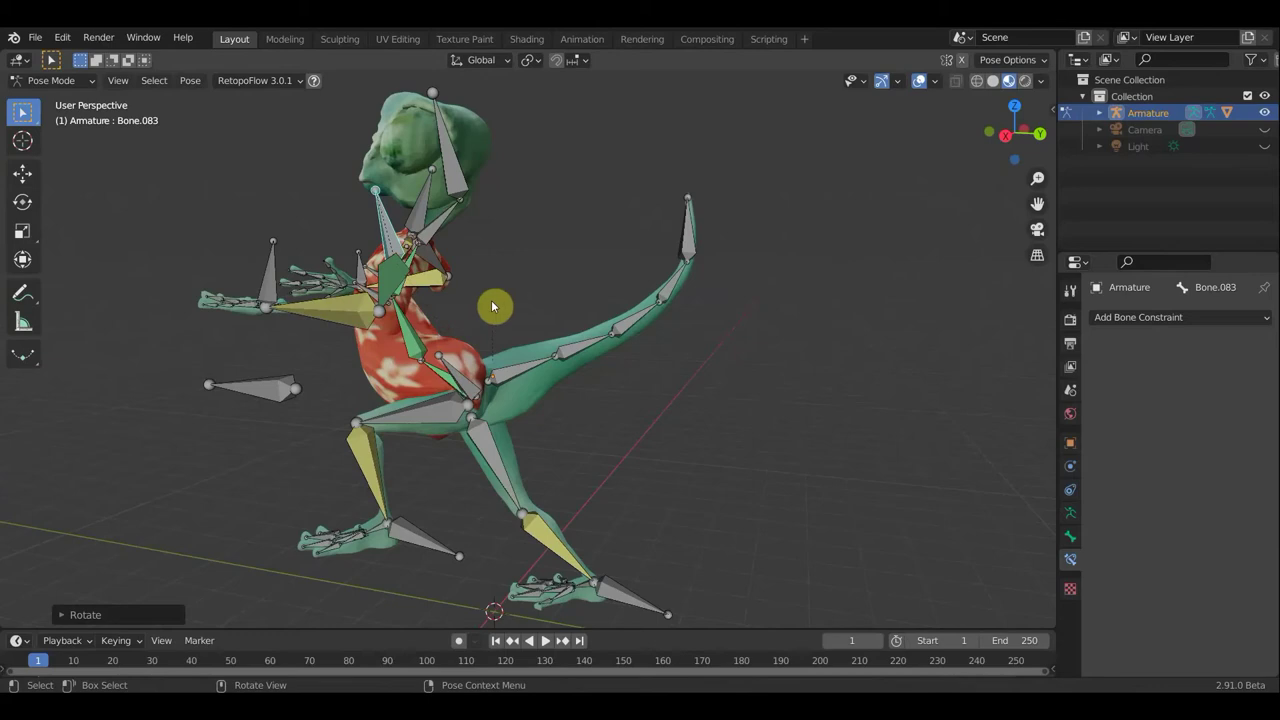
pyautogui.press('g')
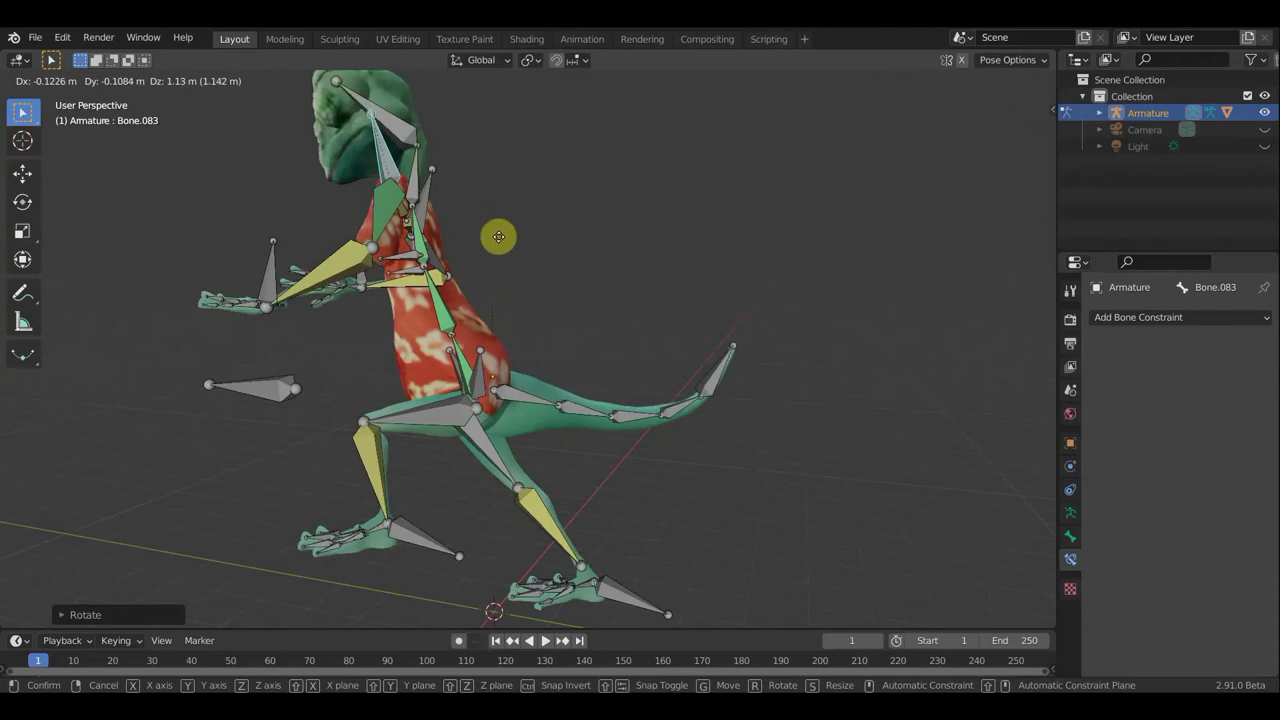
pyautogui.click(540, 245)
# Move the upper-body bone again, checking the result from the front
pyautogui.moveTo(542, 242); pyautogui.dragTo(775, 272, button='middle')
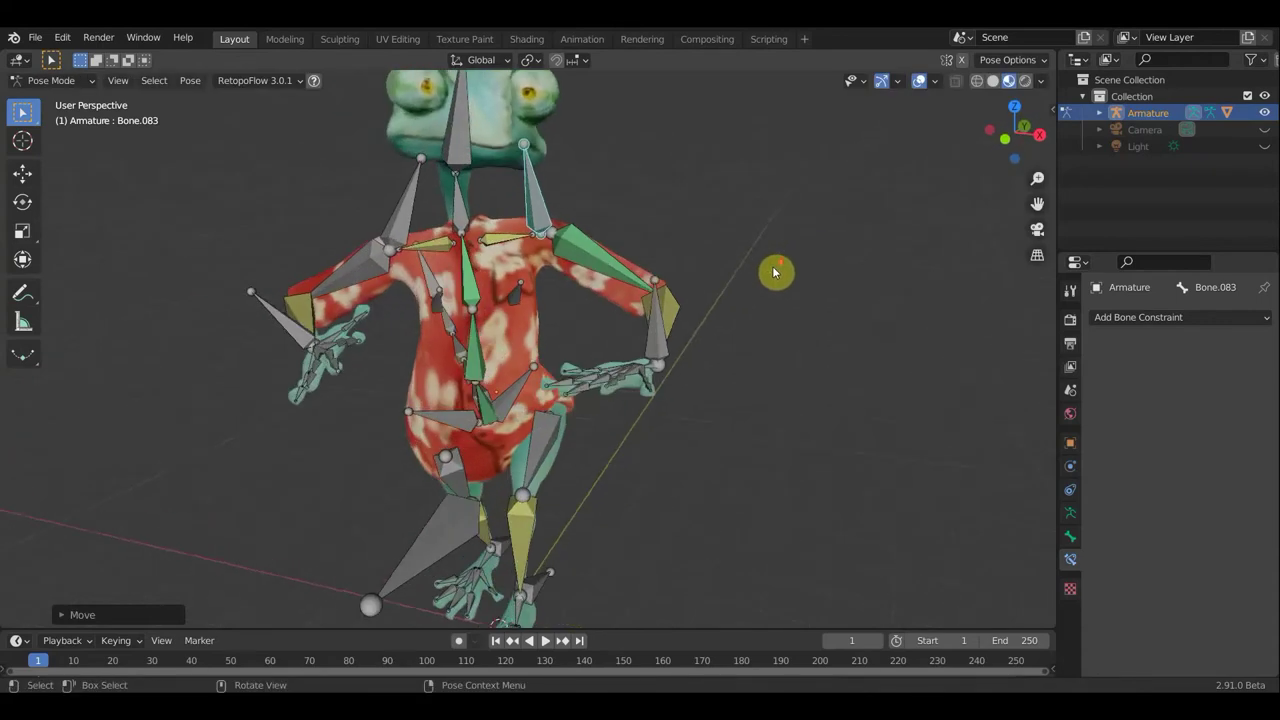
pyautogui.scroll(-3, 775, 272)
pyautogui.press('g')
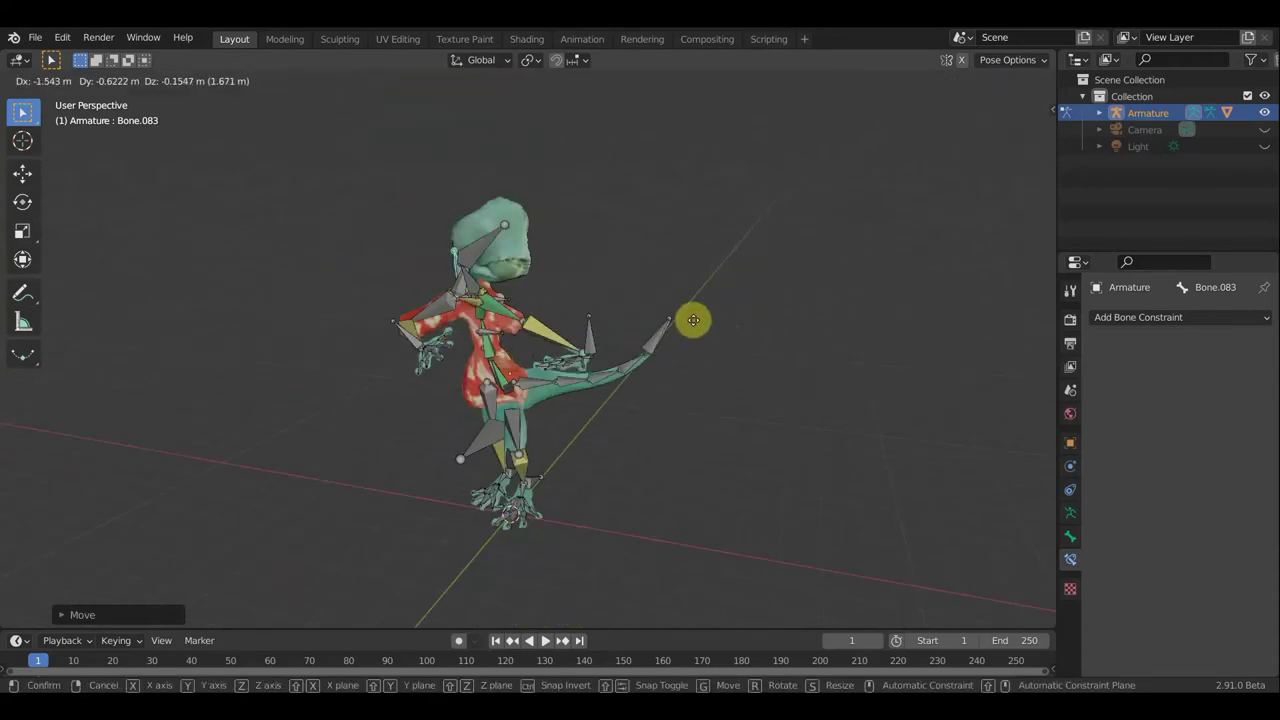
pyautogui.click(748, 330)
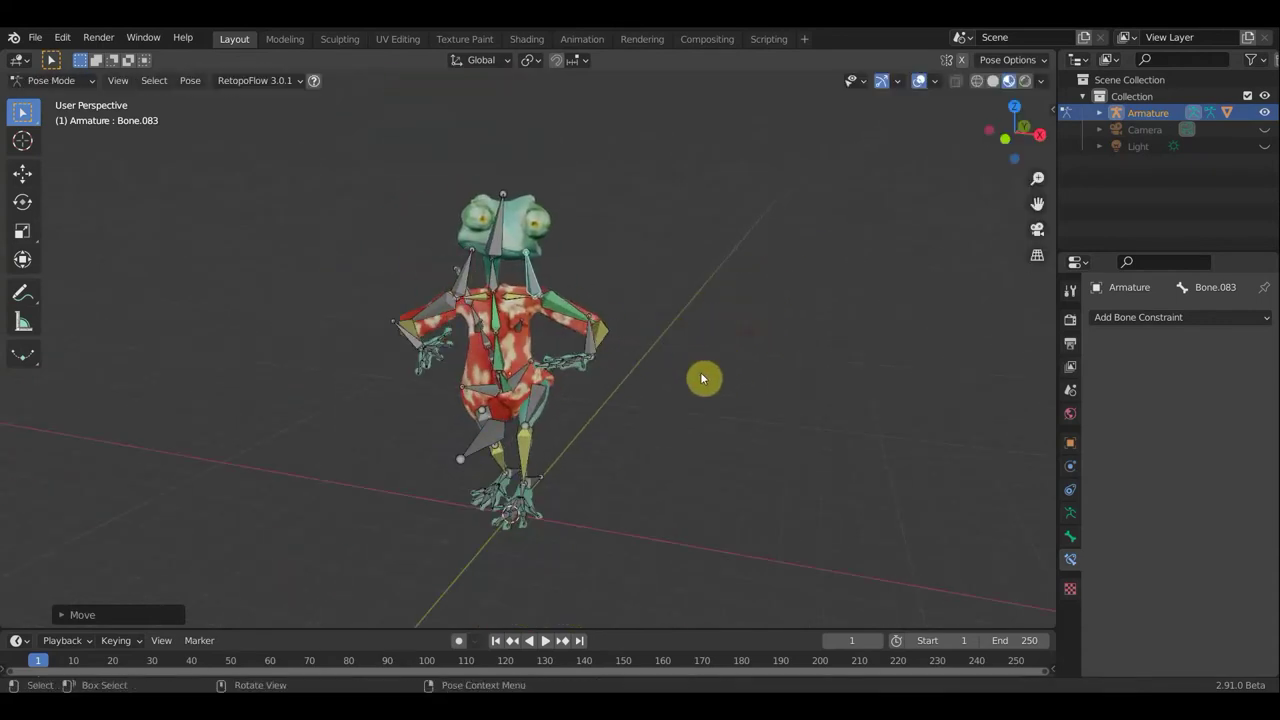
pyautogui.moveTo(703, 378)
pyautogui.mouseDown(button='middle')
pyautogui.moveTo(620, 357)
pyautogui.moveTo(640, 371)
pyautogui.moveTo(654, 363)
pyautogui.mouseUp(button='middle')
pyautogui.scroll(3, 552, 362)
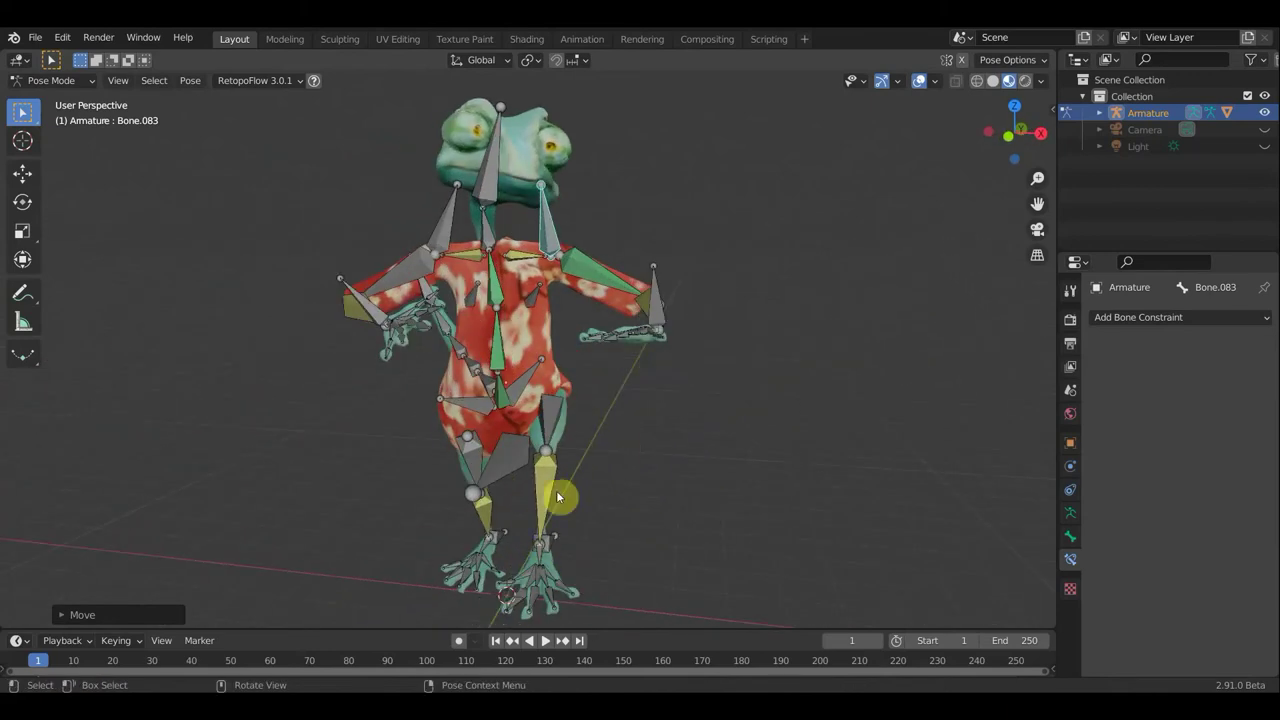
# Rotate another bone from overhead, then select the root bone to check its Copy Location constraint
pyautogui.moveTo(558, 497)
pyautogui.mouseDown(button='middle')
pyautogui.moveTo(629, 500)
pyautogui.moveTo(563, 491)
pyautogui.moveTo(584, 457)
pyautogui.moveTo(648, 562)
pyautogui.moveTo(698, 583)
pyautogui.mouseUp(button='middle')
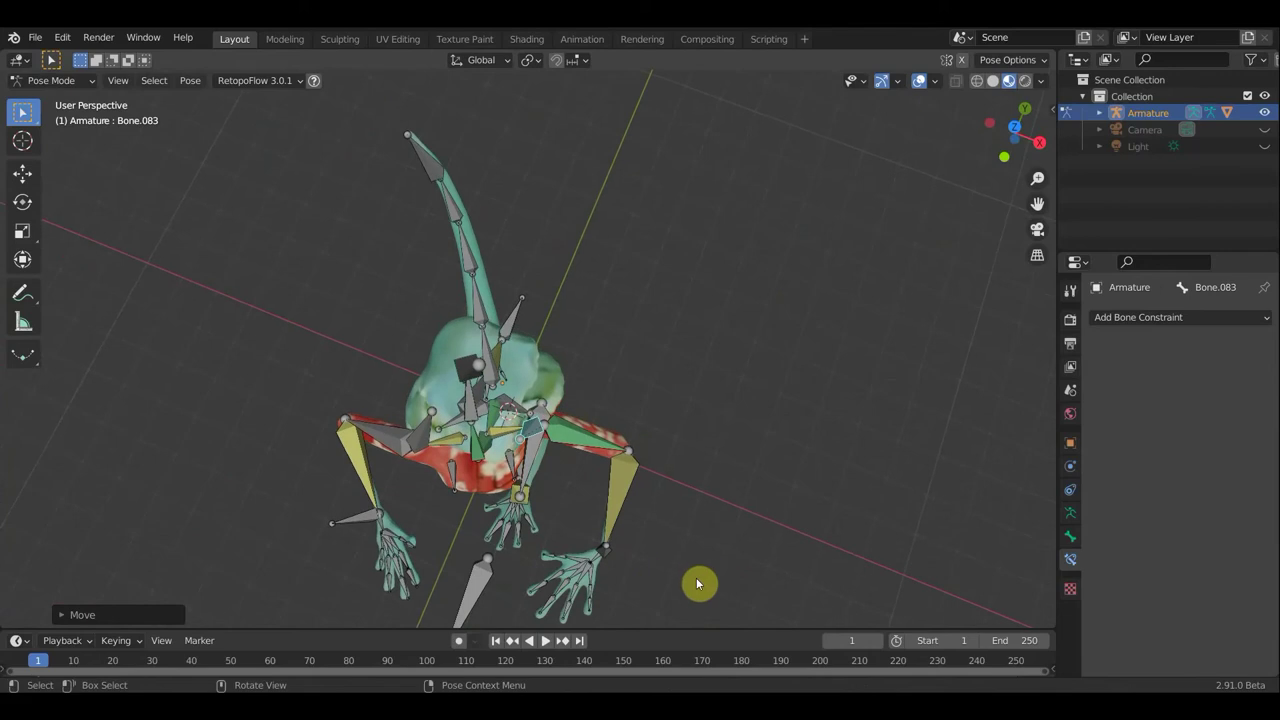
pyautogui.press('r')
pyautogui.click(745, 521)
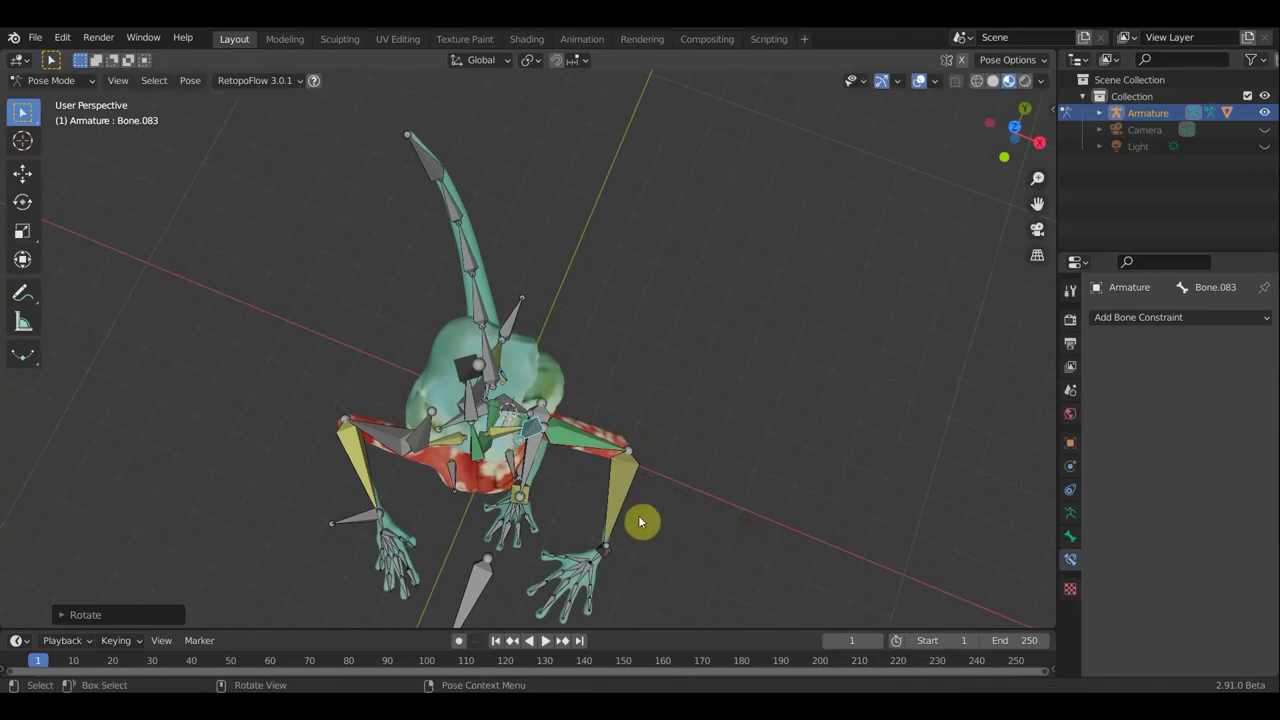
pyautogui.moveTo(557, 352)
pyautogui.mouseDown(button='middle')
pyautogui.moveTo(530, 390)
pyautogui.moveTo(491, 392)
pyautogui.mouseUp(button='middle')
pyautogui.click(578, 400)
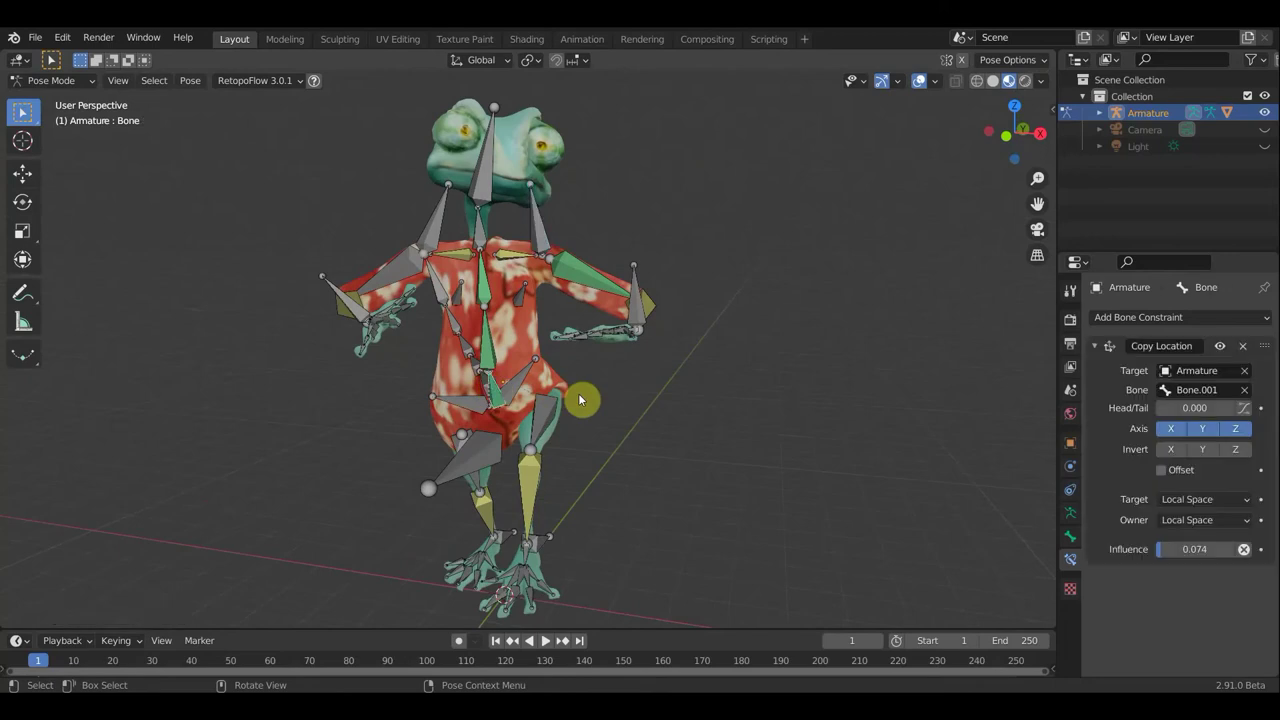
pyautogui.press('KP_7')
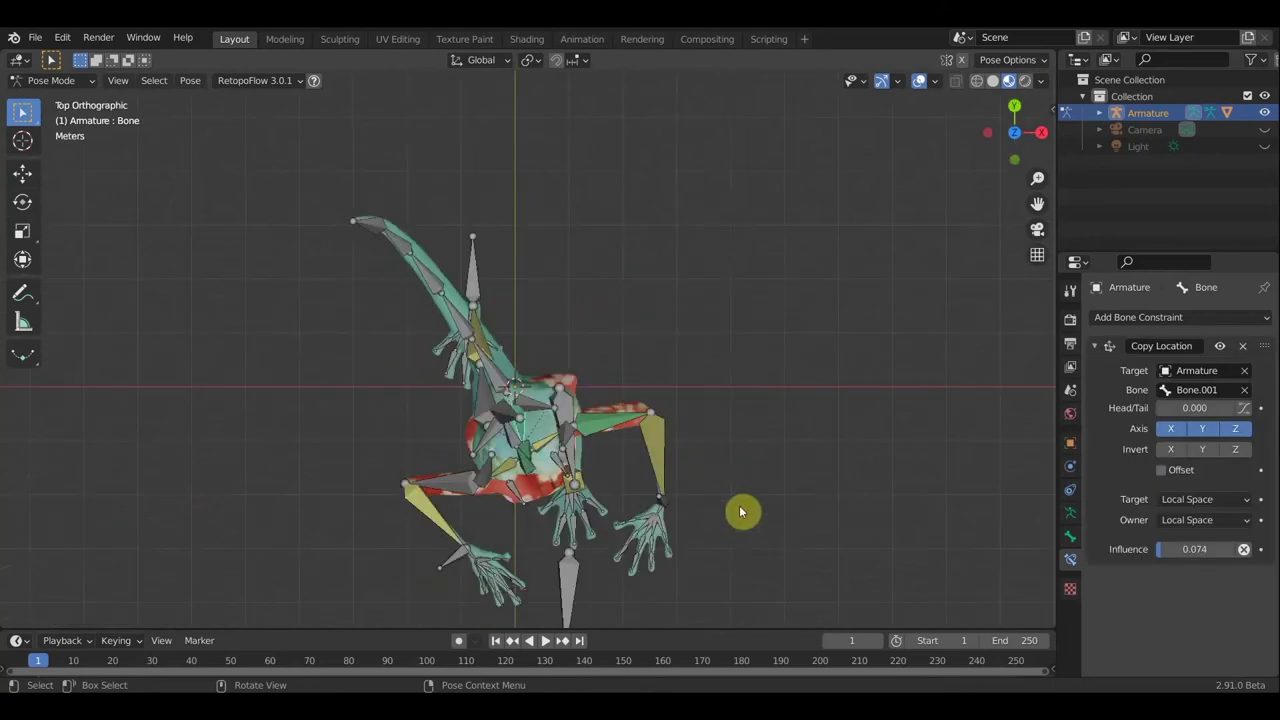
# Rotate the arm bone near the hand twice to bring the hand to the hip
pyautogui.click(658, 527)
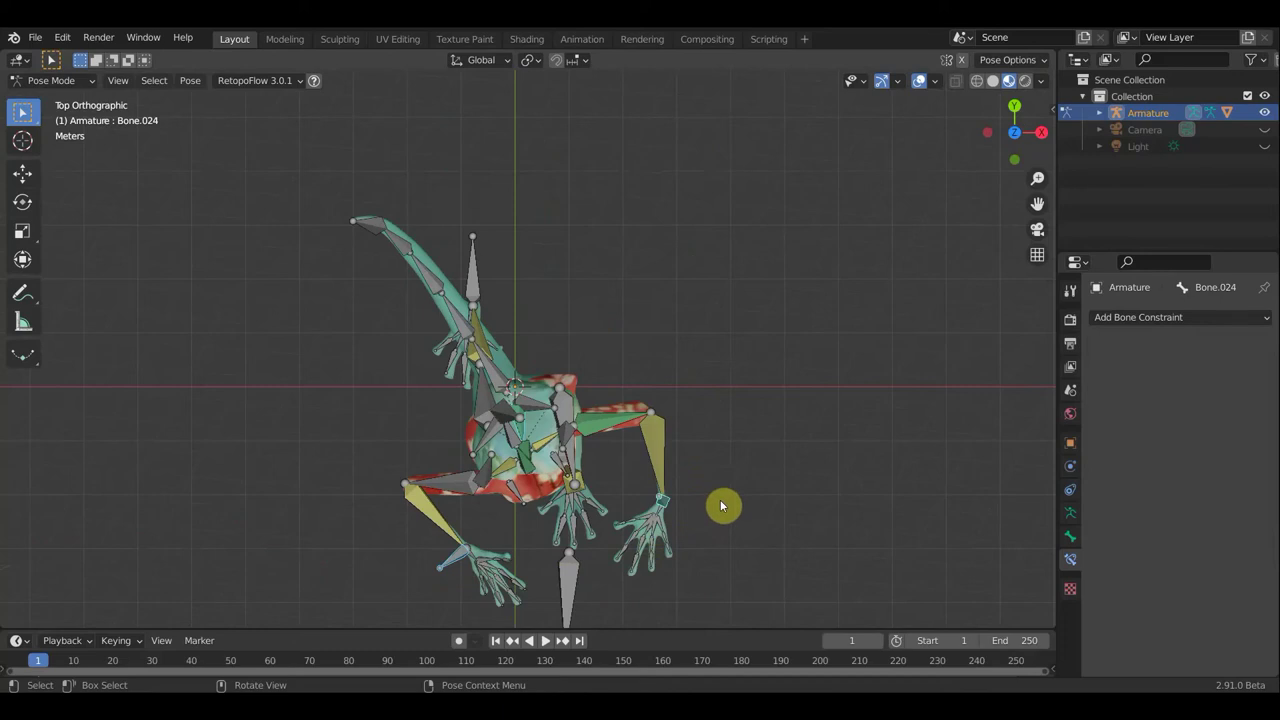
pyautogui.press('r')
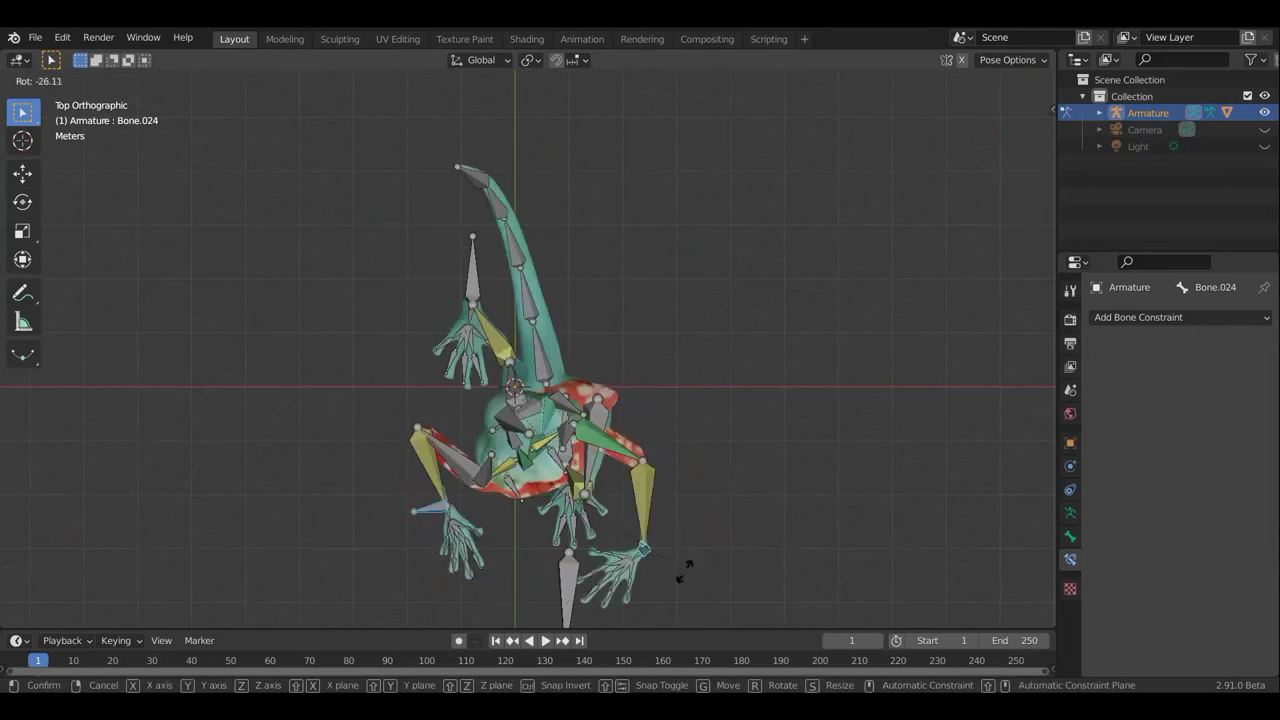
pyautogui.click(680, 578)
pyautogui.moveTo(663, 417)
pyautogui.mouseDown(button='middle')
pyautogui.moveTo(714, 342)
pyautogui.moveTo(726, 374)
pyautogui.mouseUp(button='middle')
pyautogui.press('r')
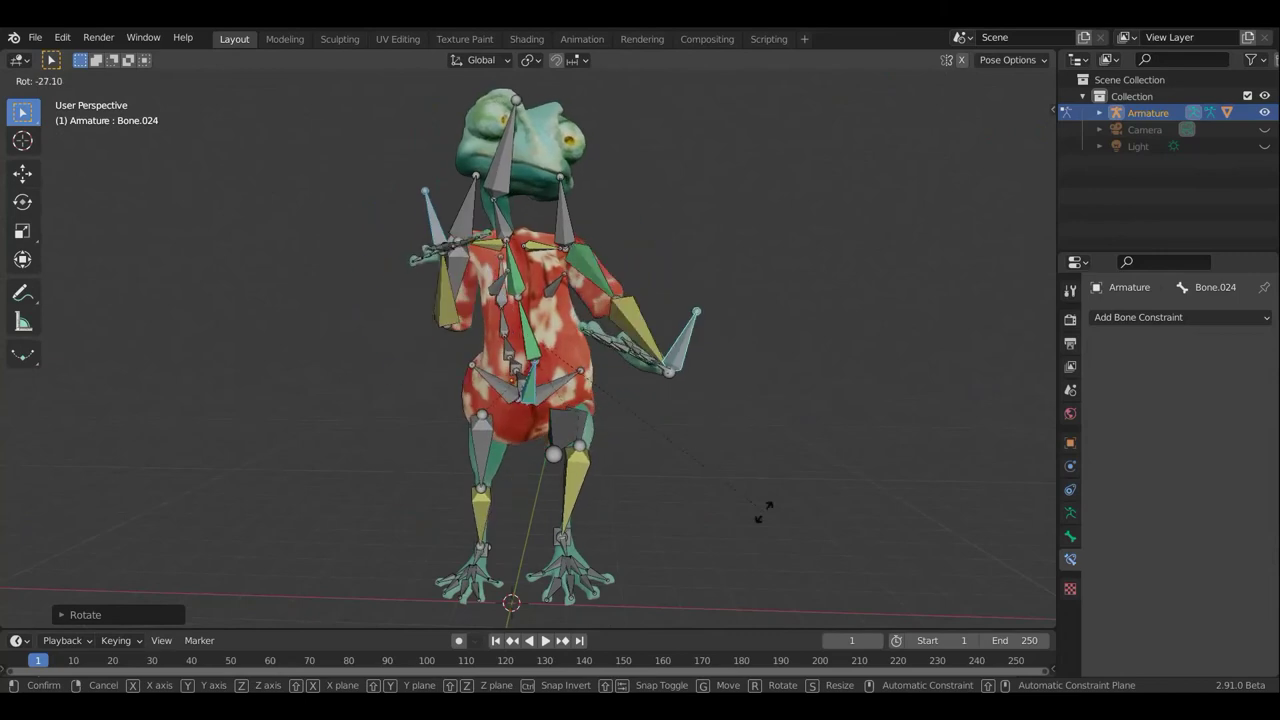
pyautogui.click(706, 497)
pyautogui.moveTo(706, 497)
pyautogui.mouseDown(button='middle')
pyautogui.moveTo(703, 525)
pyautogui.moveTo(499, 460)
pyautogui.mouseUp(button='middle')
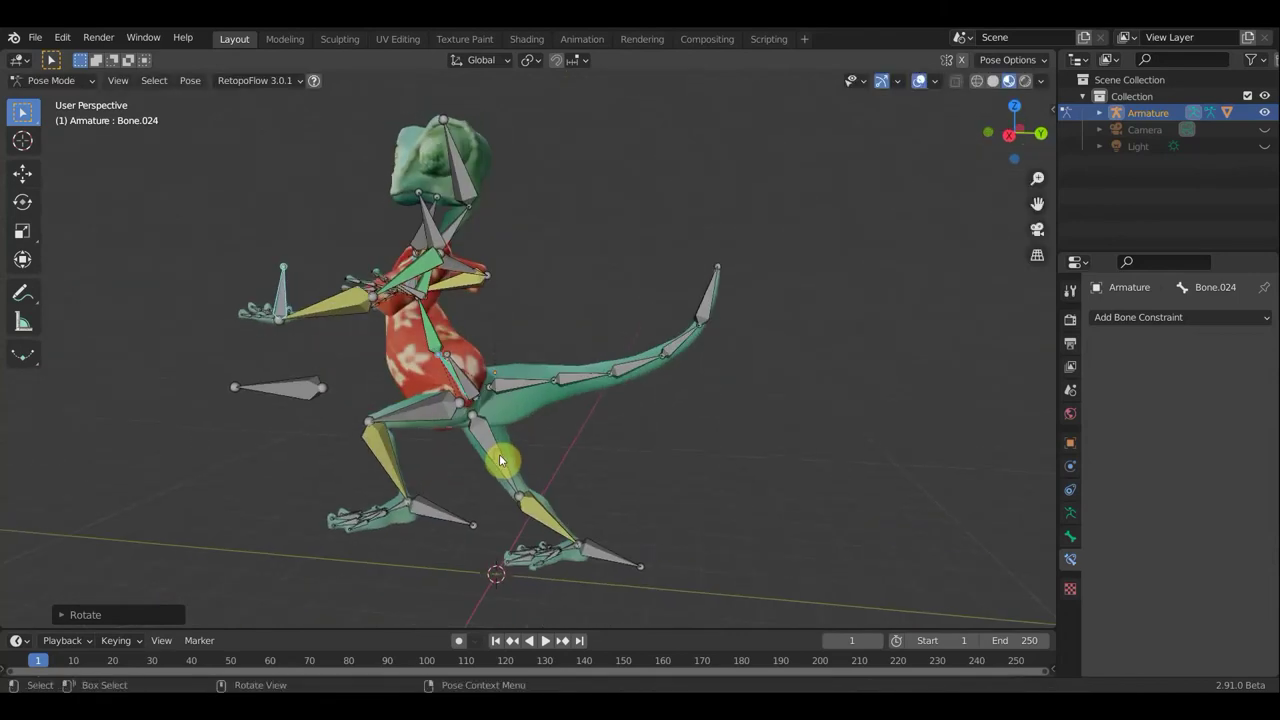
# Rotate and move the torso bone, then hide the viewport overlays to preview the pose
pyautogui.press('r')
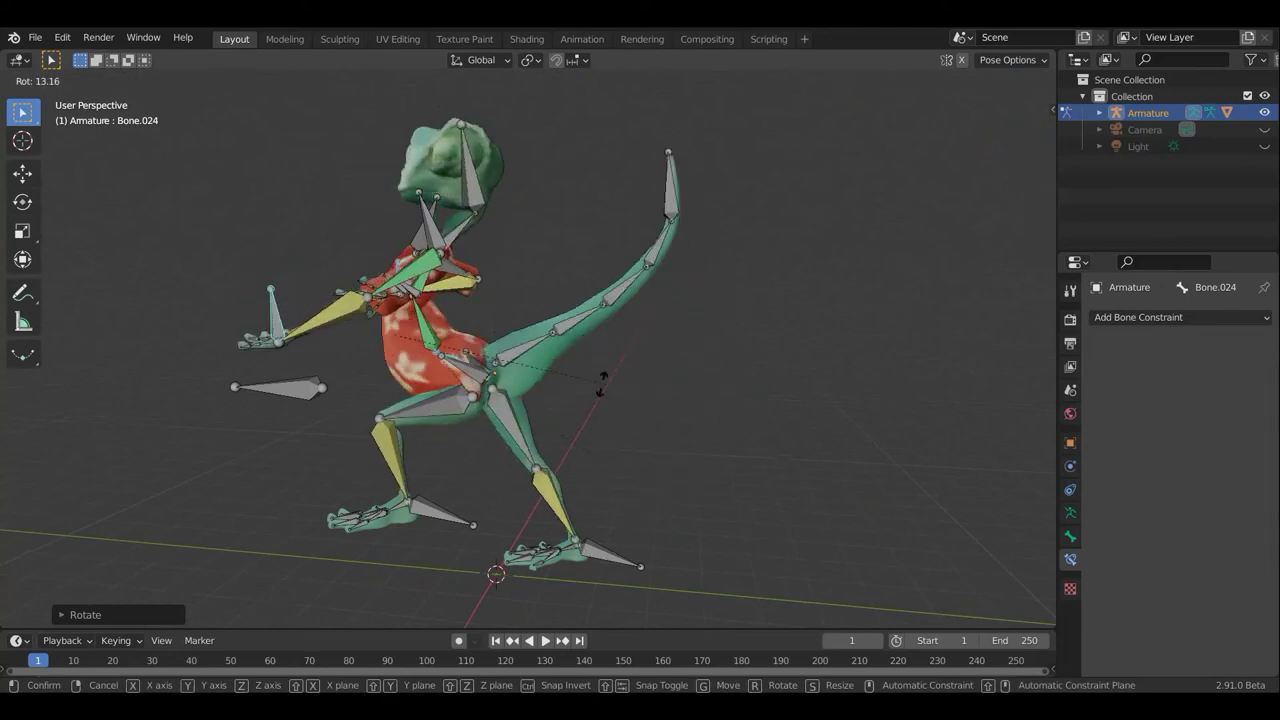
pyautogui.click(607, 425)
pyautogui.press('g')
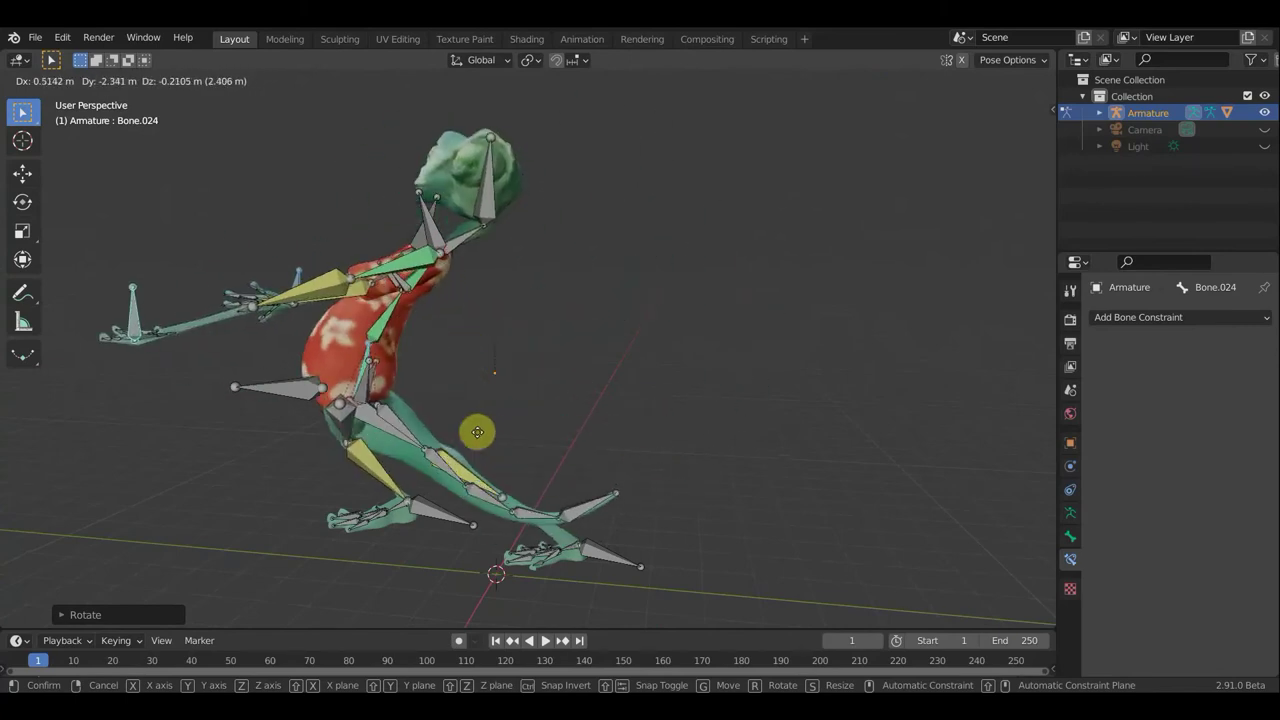
pyautogui.click(688, 443)
pyautogui.moveTo(646, 423)
pyautogui.mouseDown(button='middle')
pyautogui.moveTo(840, 431)
pyautogui.moveTo(878, 342)
pyautogui.mouseUp(button='middle')
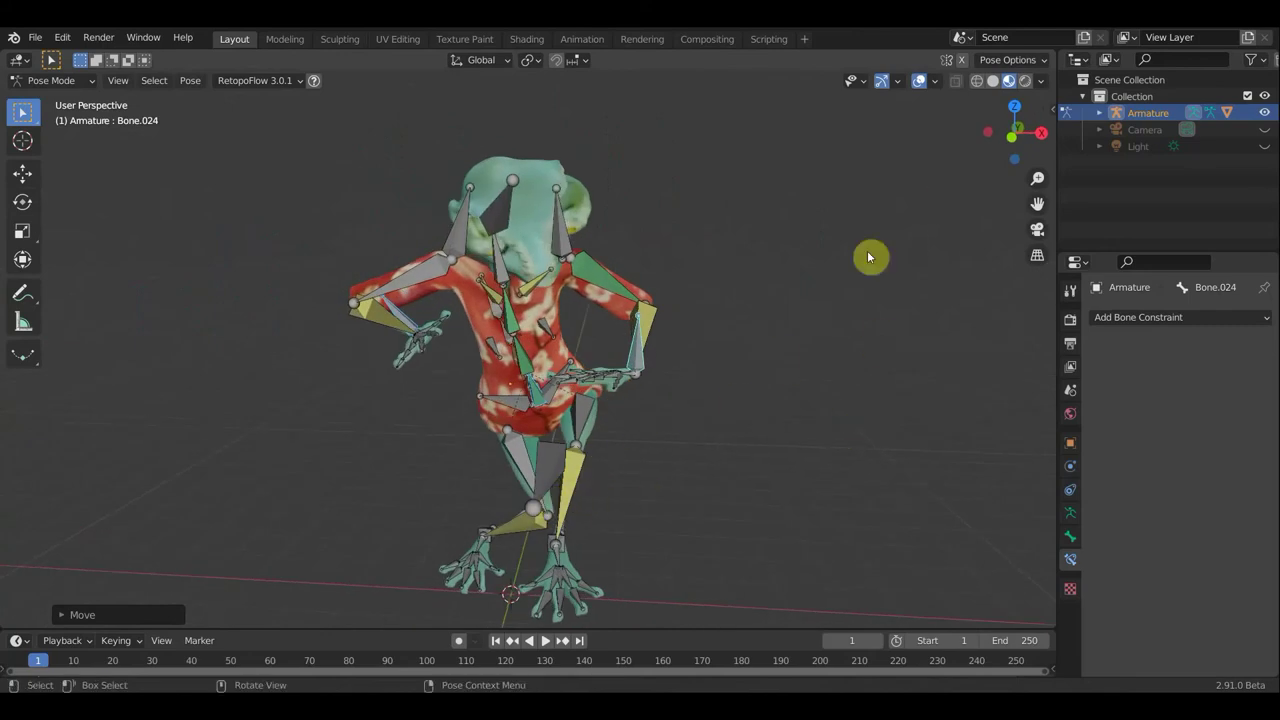
pyautogui.click(919, 81)
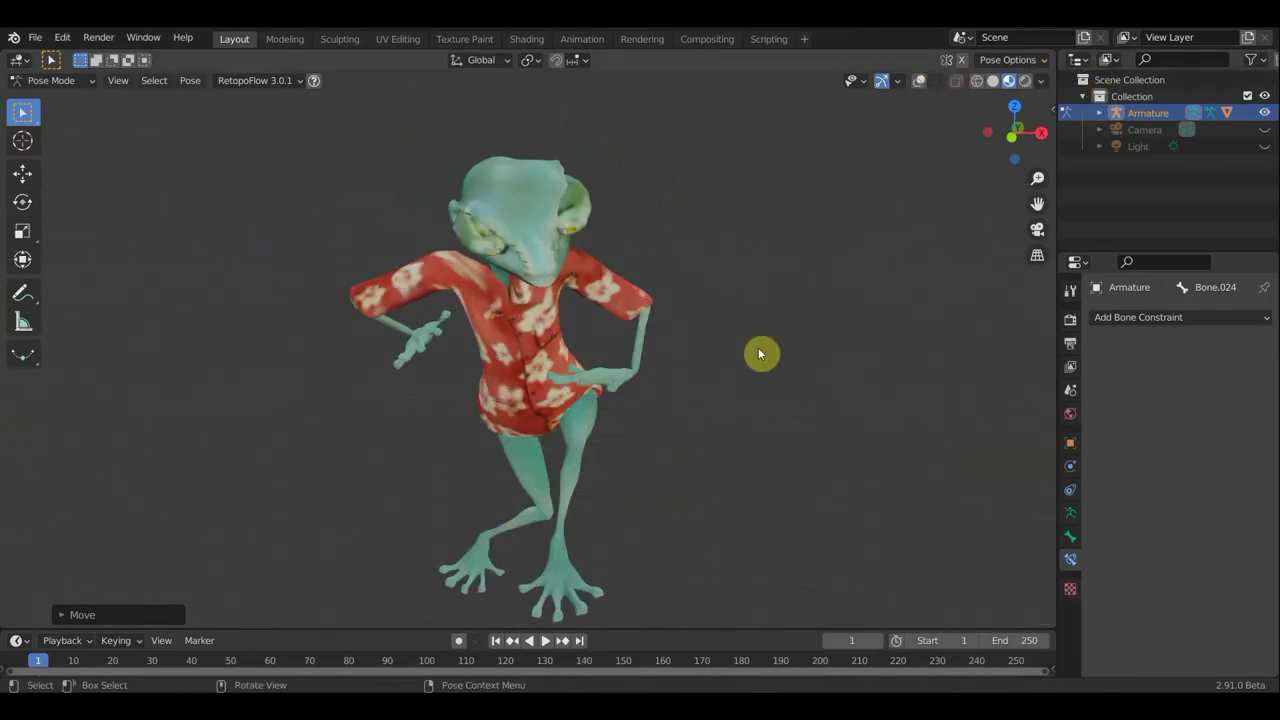
# Show the bones again and move leg bones Bone.084, Bone.027 and Bone.068 into a wider stride
pyautogui.moveTo(760, 353); pyautogui.dragTo(765, 452, button='middle')
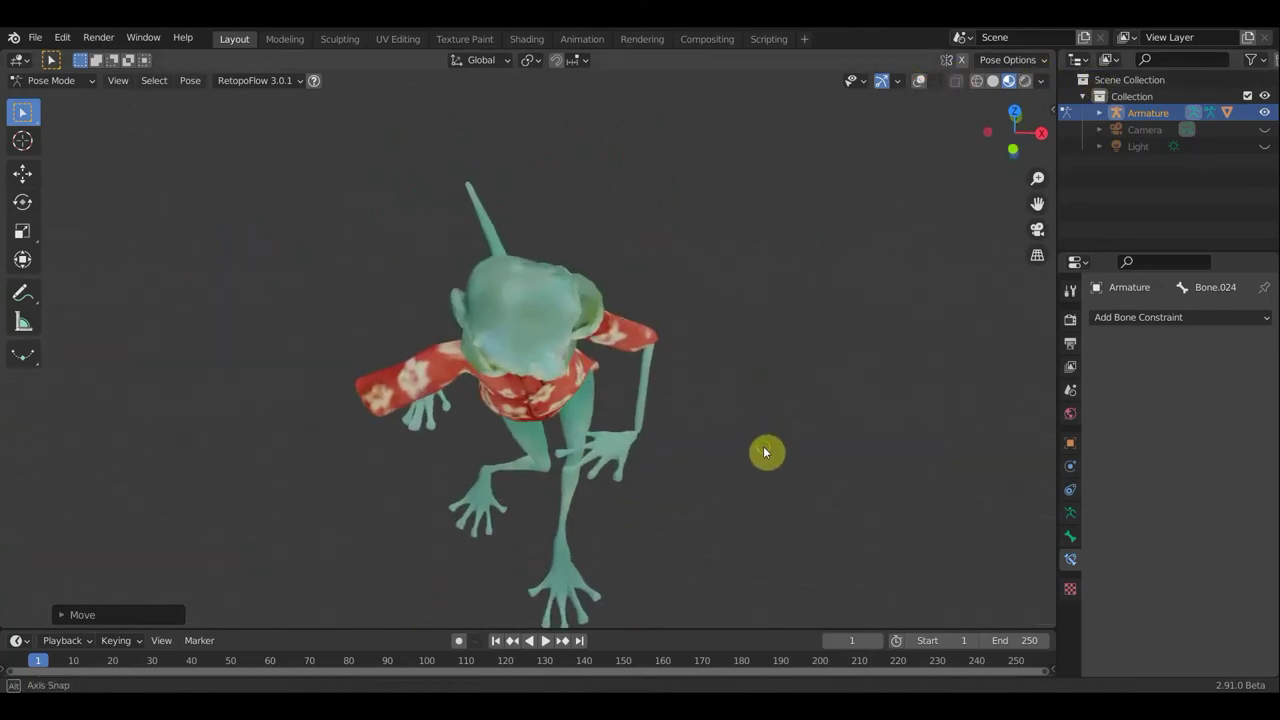
pyautogui.click(920, 82)
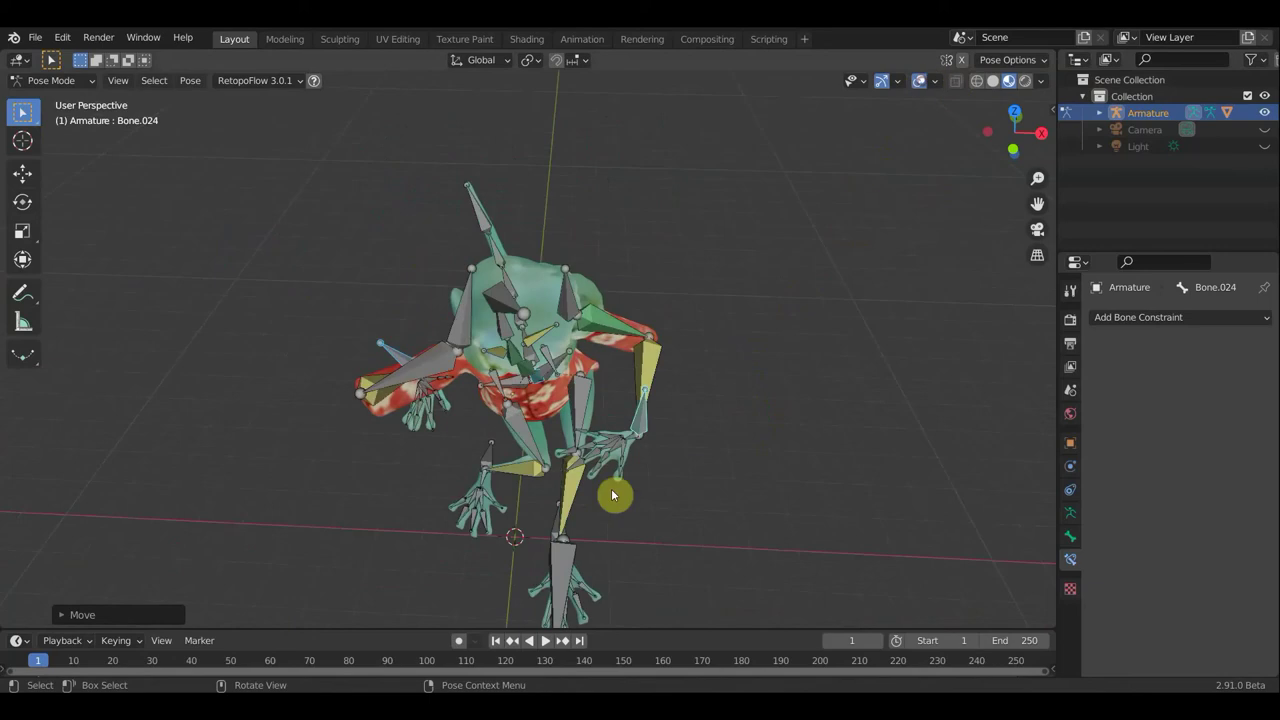
pyautogui.click(586, 573)
pyautogui.press('g')
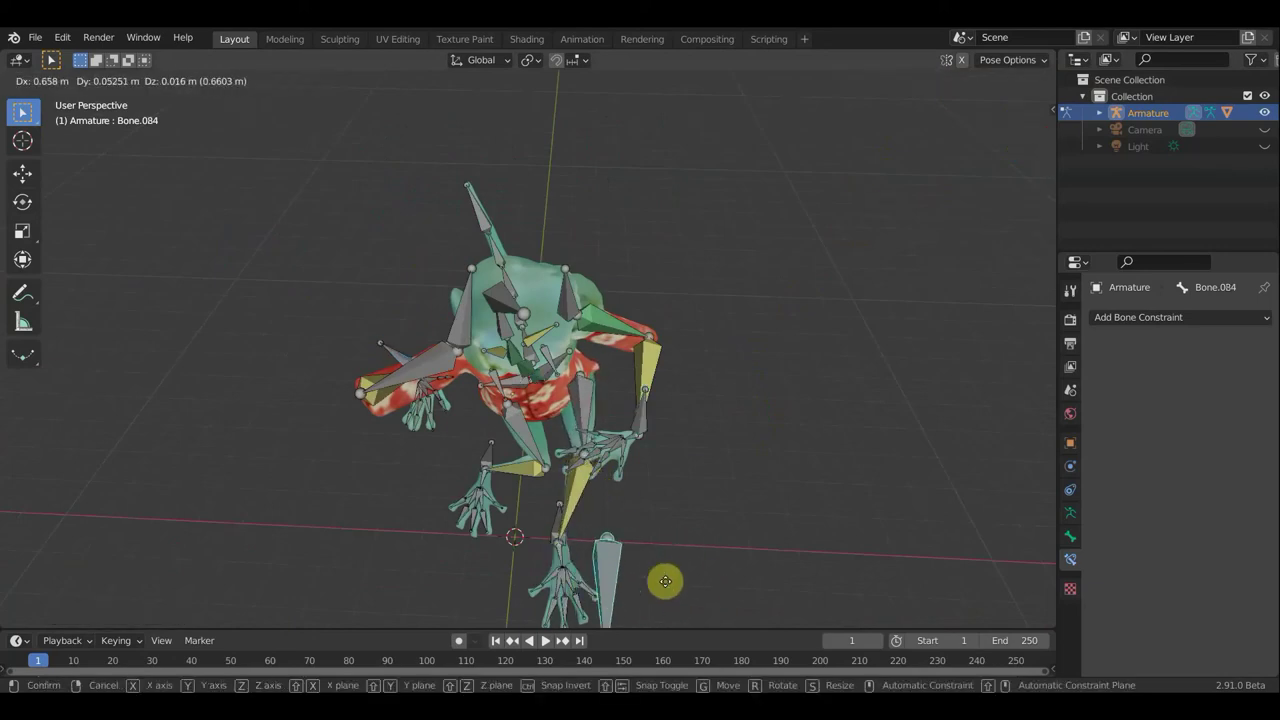
pyautogui.click(671, 580)
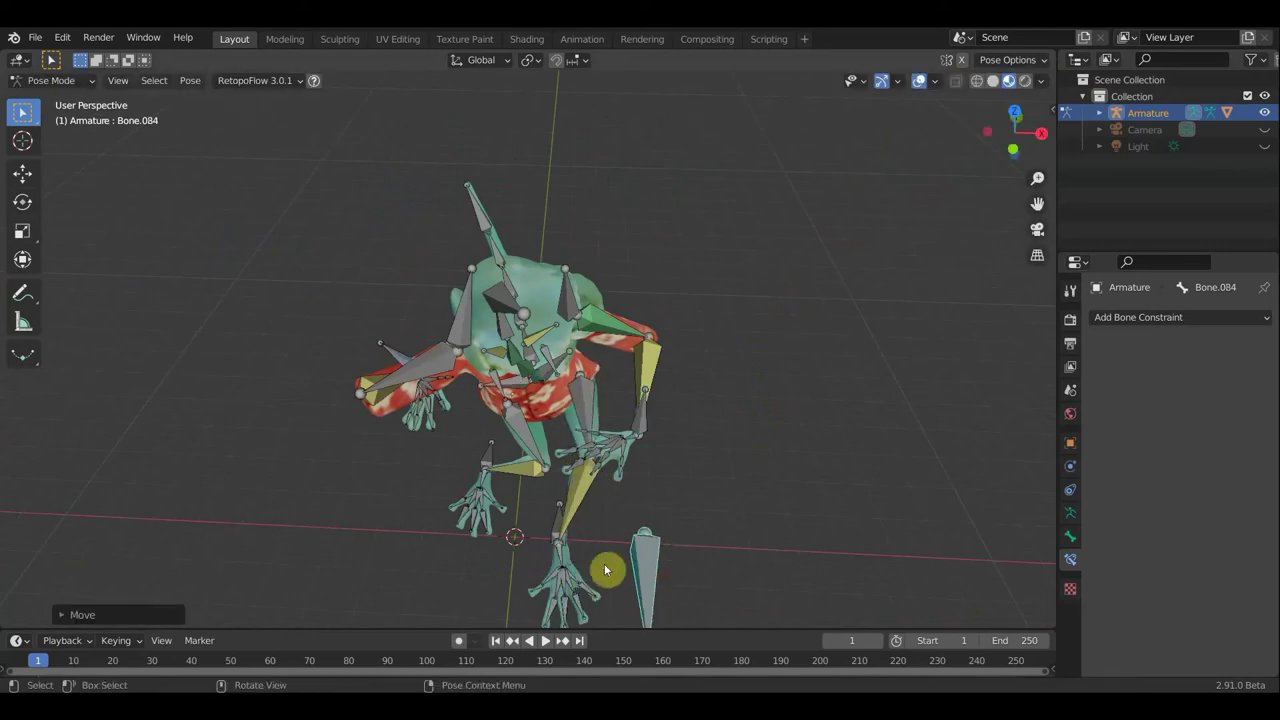
pyautogui.click(556, 525)
pyautogui.press('g')
pyautogui.click(680, 508)
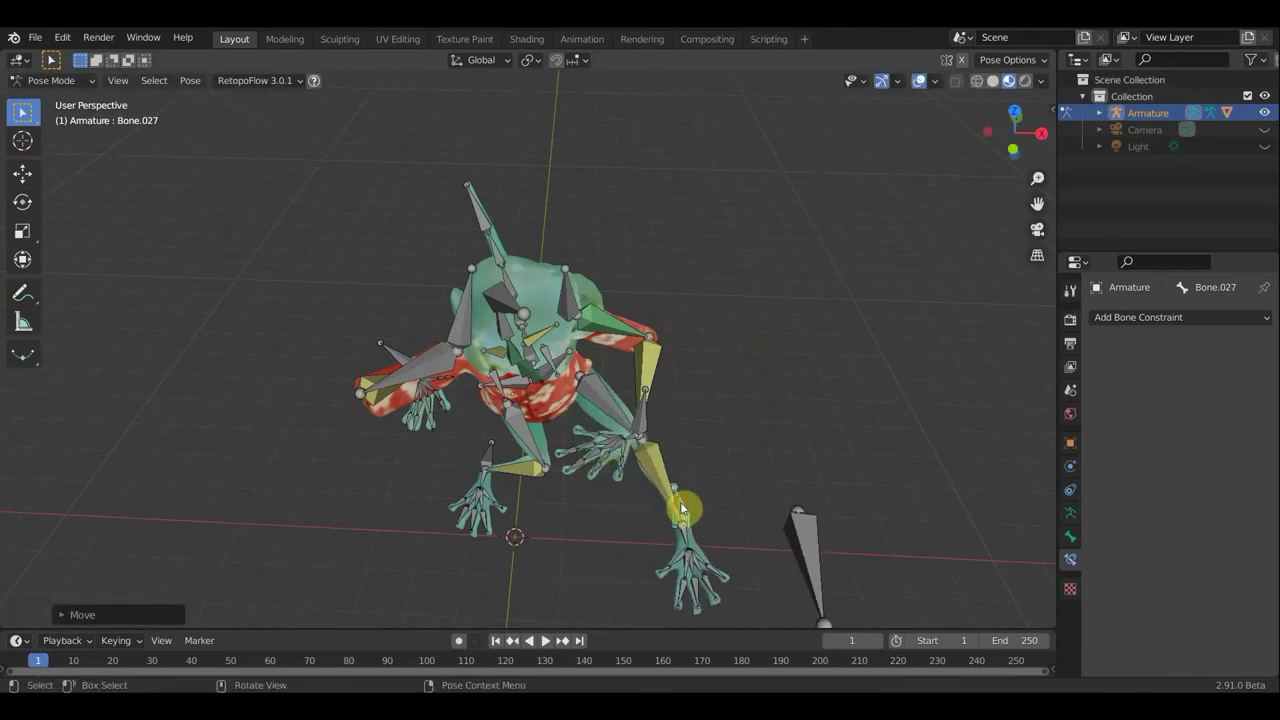
pyautogui.click(506, 457)
pyautogui.press('g')
pyautogui.click(445, 488)
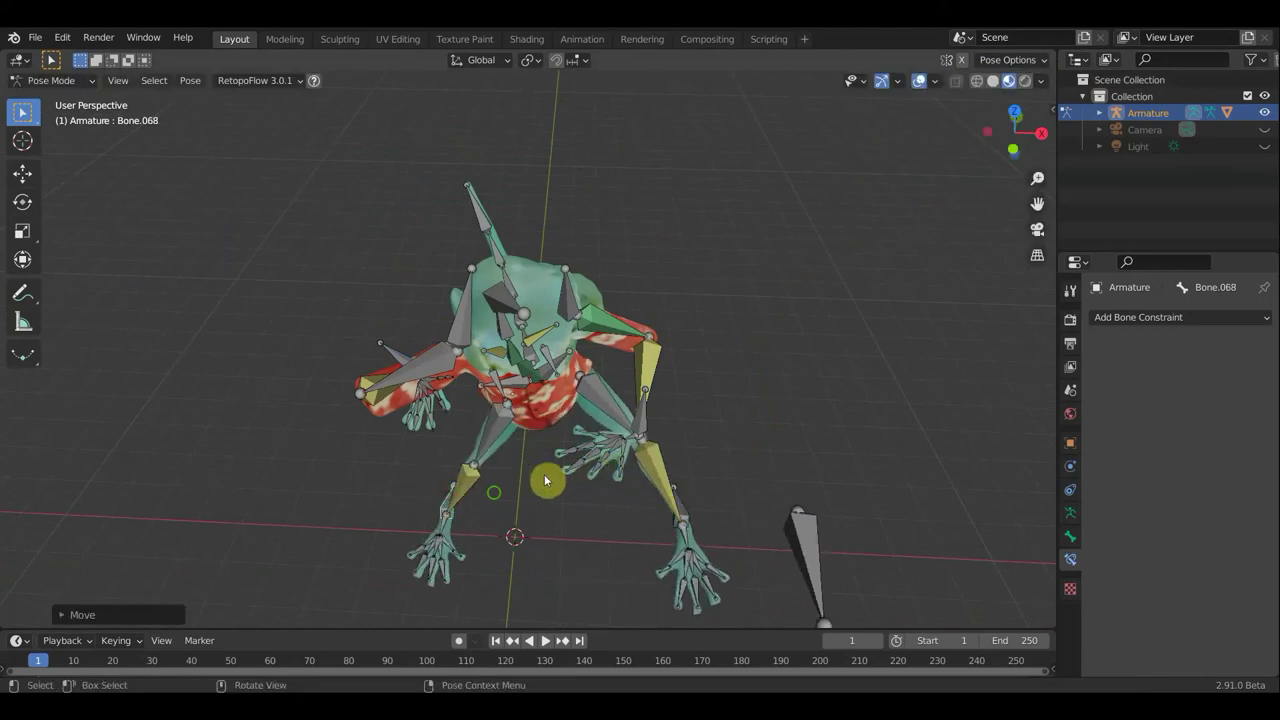
# Move the foot bone further out to the right to lengthen the stride
pyautogui.moveTo(544, 474)
pyautogui.mouseDown(button='middle')
pyautogui.moveTo(720, 434)
pyautogui.moveTo(500, 415)
pyautogui.mouseUp(button='middle')
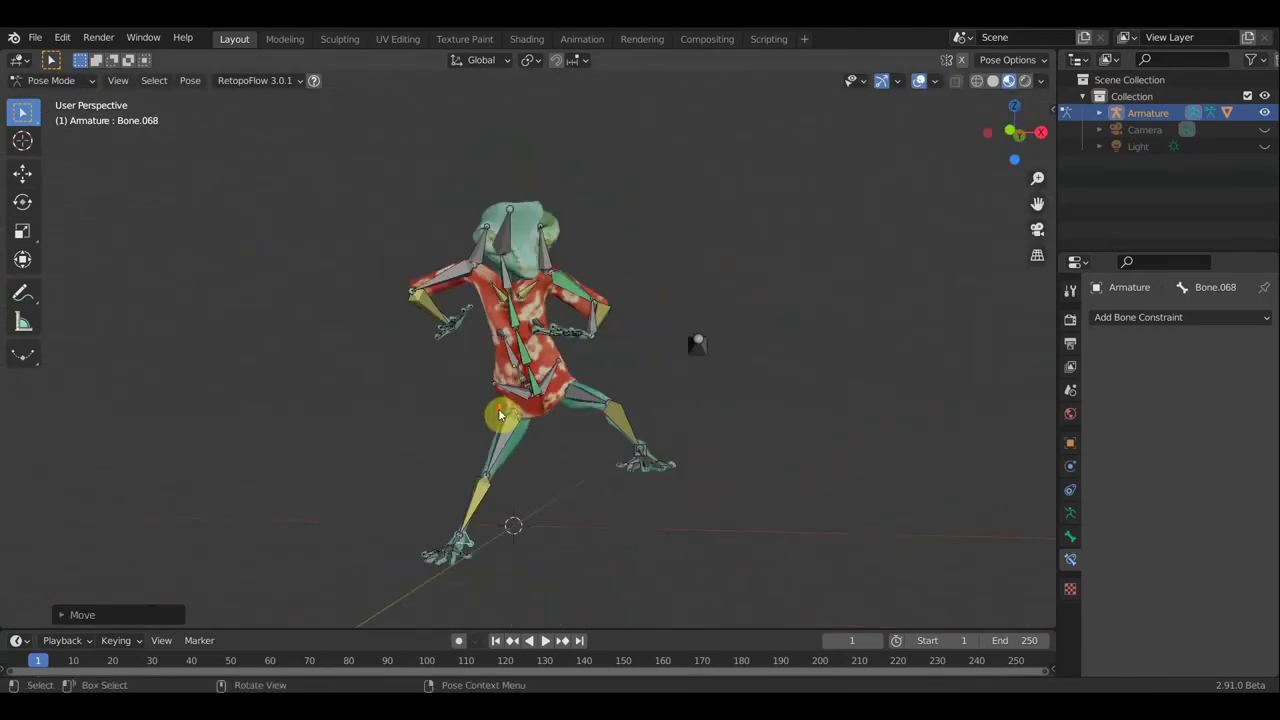
pyautogui.press('g')
pyautogui.click(603, 470)
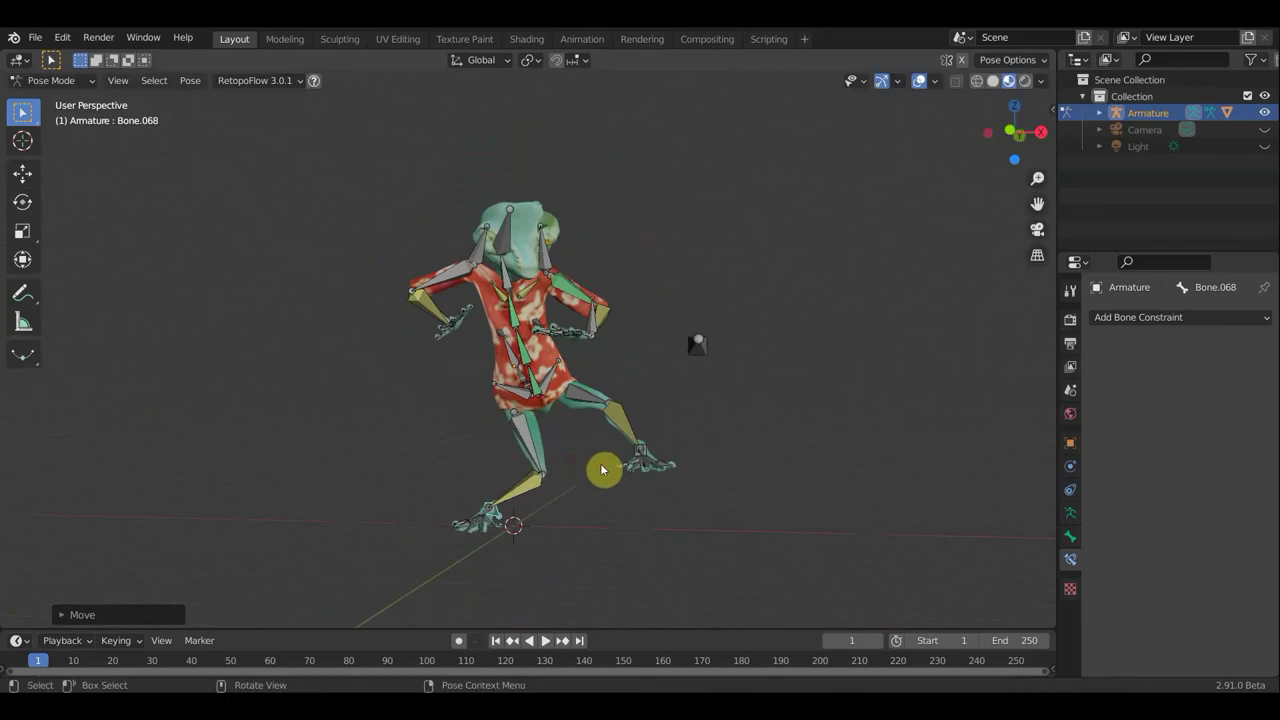
pyautogui.press('g')
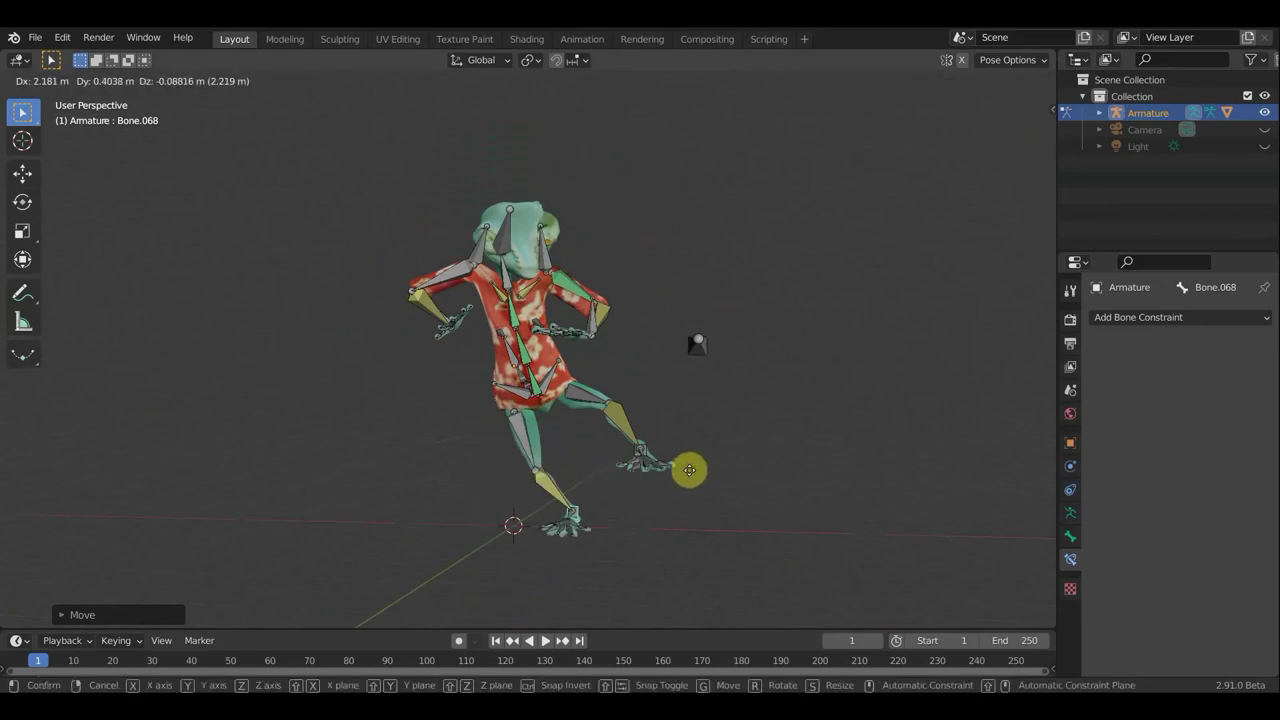
pyautogui.click(686, 468)
pyautogui.moveTo(683, 489); pyautogui.dragTo(672, 484, button='middle')
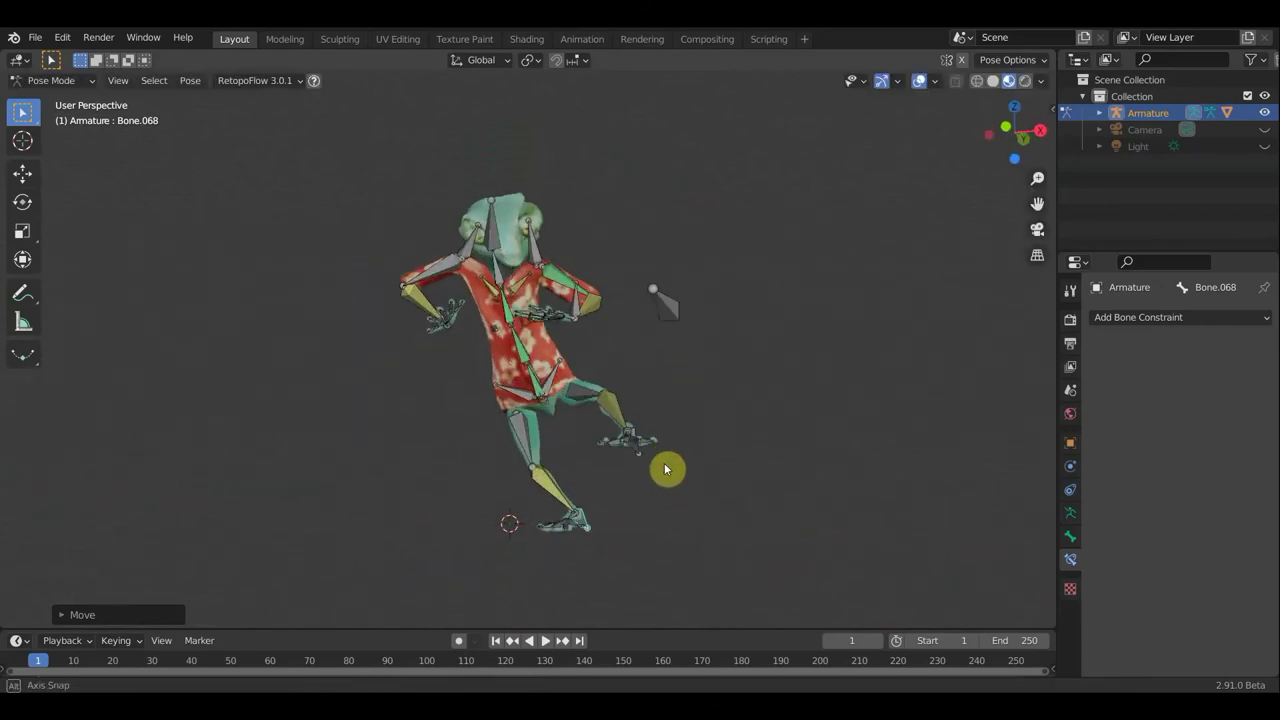
pyautogui.moveTo(567, 292); pyautogui.dragTo(444, 323, button='middle')
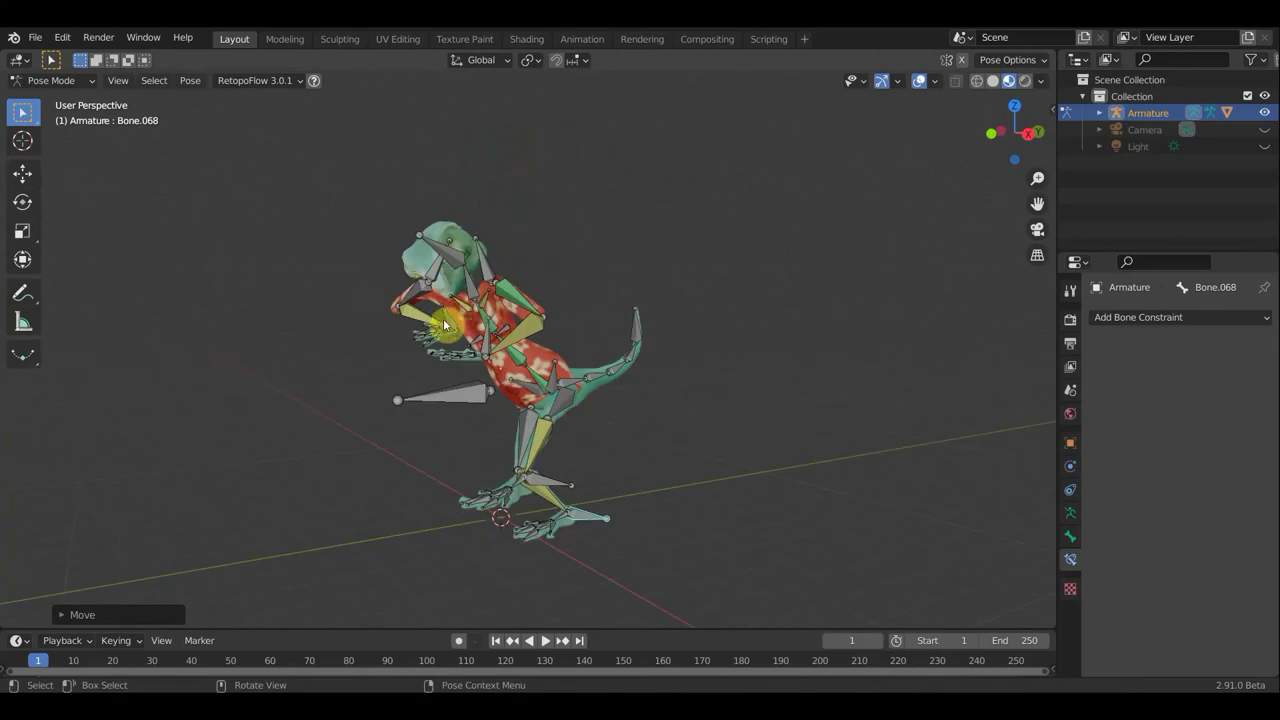
pyautogui.moveTo(508, 272); pyautogui.dragTo(442, 282, button='middle')
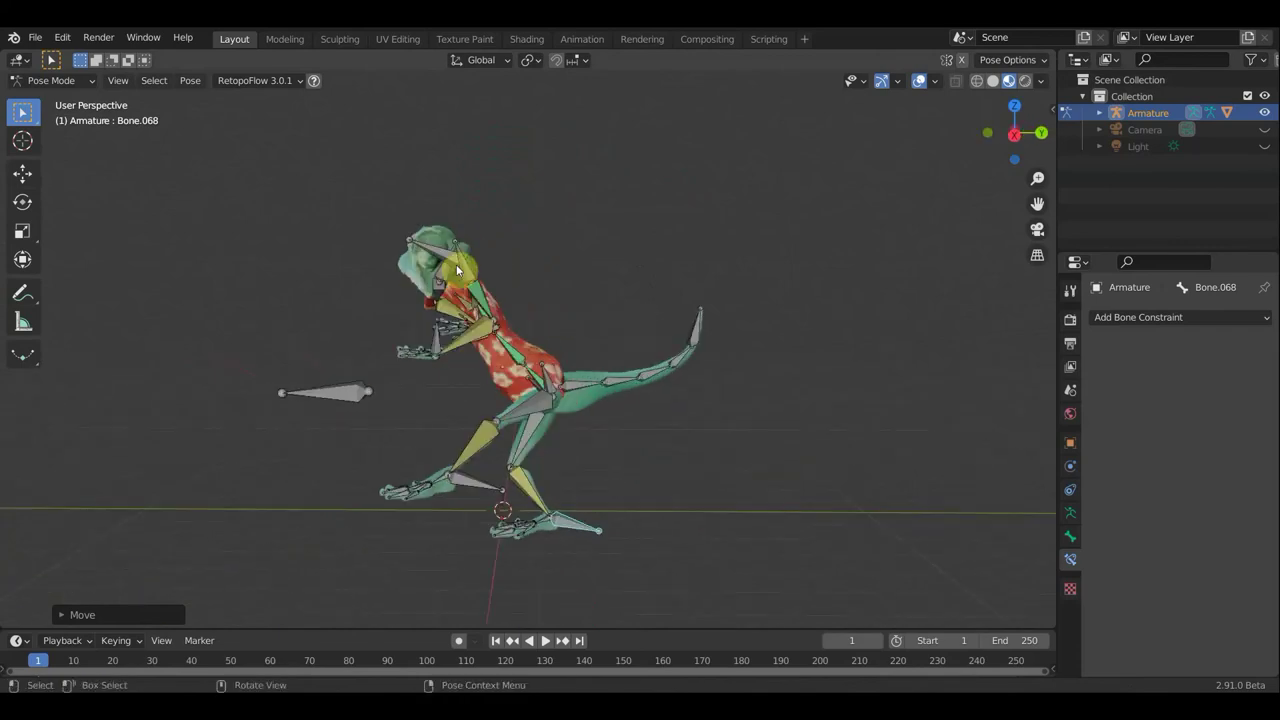
# Turn the head bone Bone.004, cancelling an extra rotation
pyautogui.click(523, 278)
pyautogui.press('r')
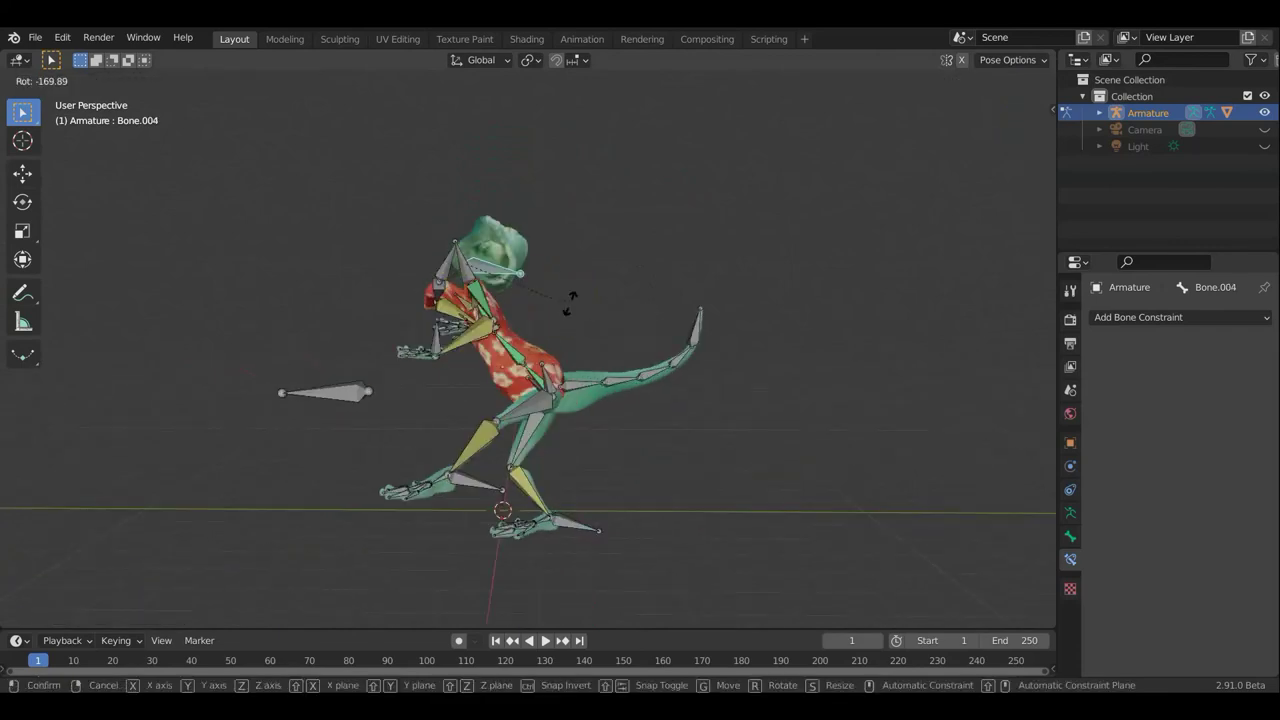
pyautogui.click(443, 214)
pyautogui.moveTo(443, 214); pyautogui.dragTo(614, 400, button='middle')
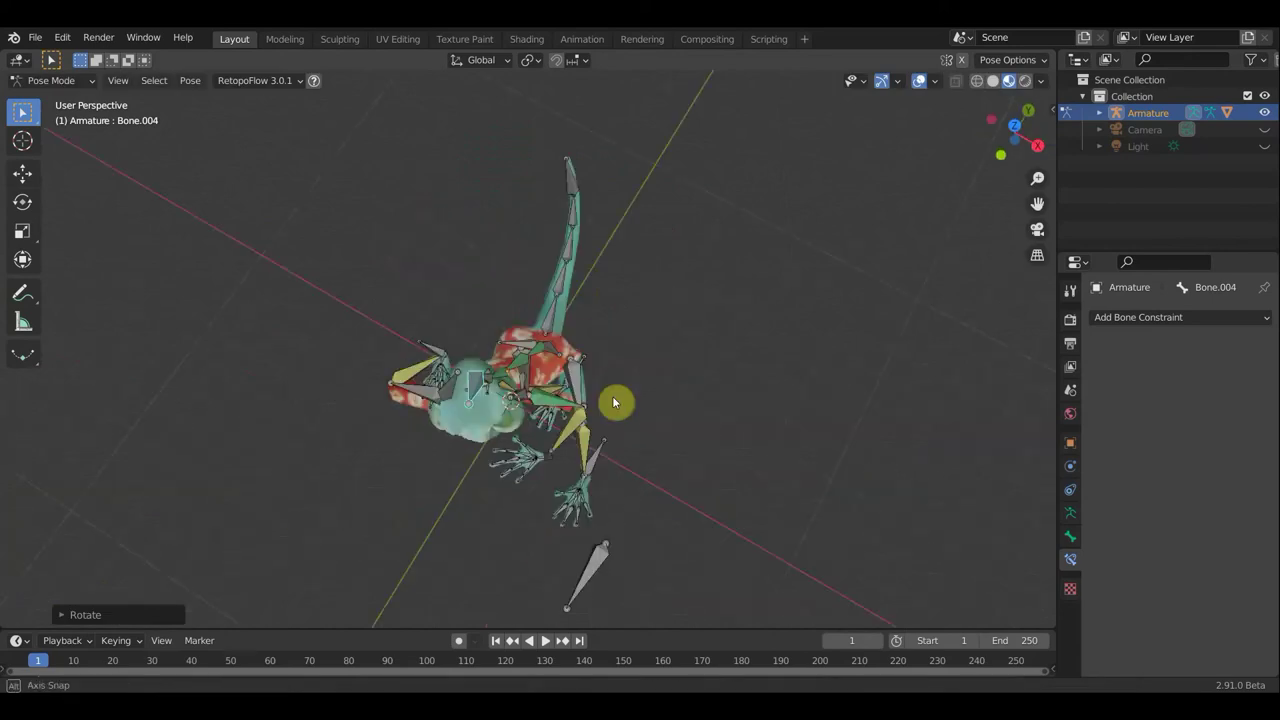
pyautogui.press('r')
pyautogui.rightClick(630, 295)
pyautogui.moveTo(623, 286)
pyautogui.mouseDown(button='middle')
pyautogui.moveTo(469, 226)
pyautogui.moveTo(720, 237)
pyautogui.mouseUp(button='middle')
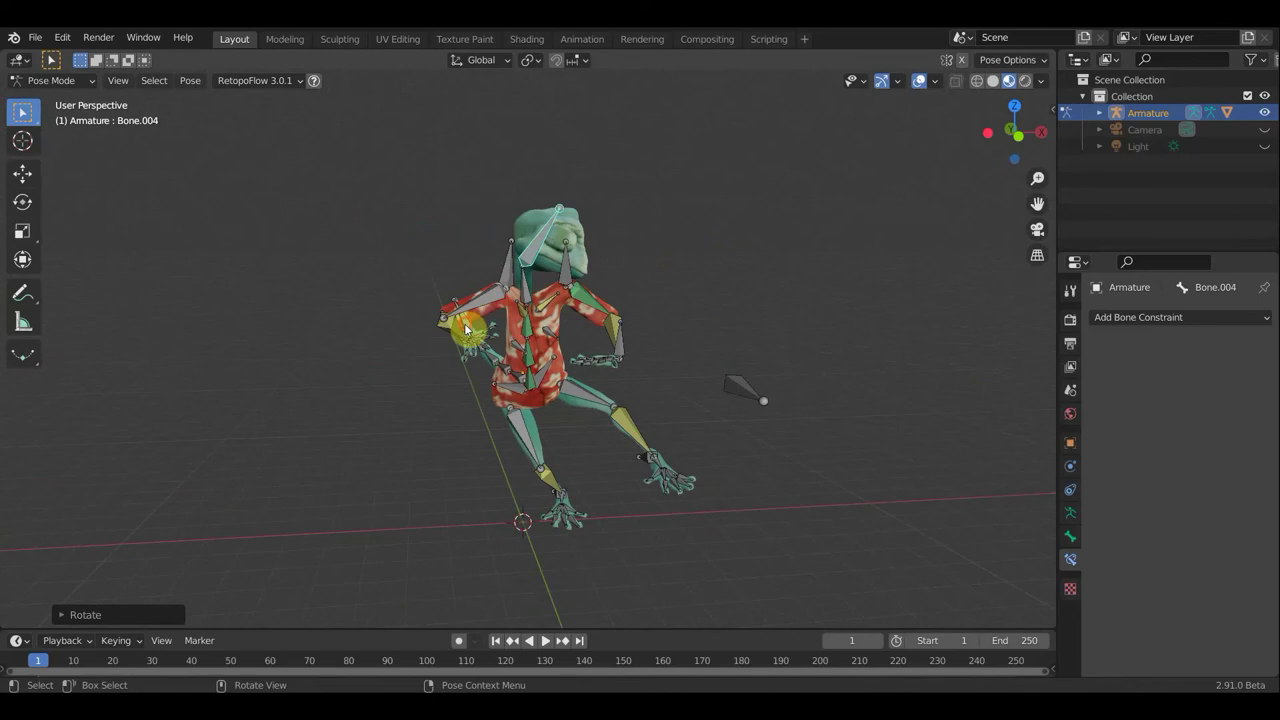
pyautogui.moveTo(538, 363); pyautogui.dragTo(600, 354, button='middle')
# Move hand Bone.065, the arm and the shoulder bone to swing the arms outward
pyautogui.click(503, 329)
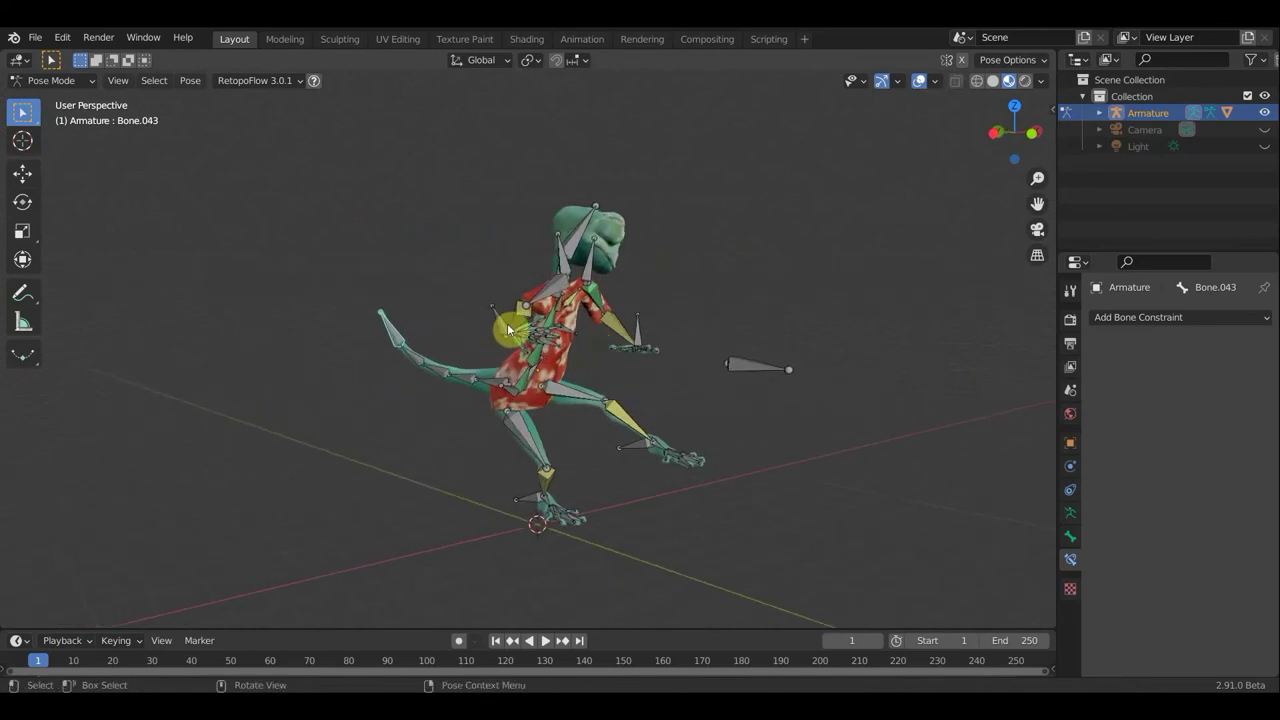
pyautogui.click(502, 328)
pyautogui.press('g')
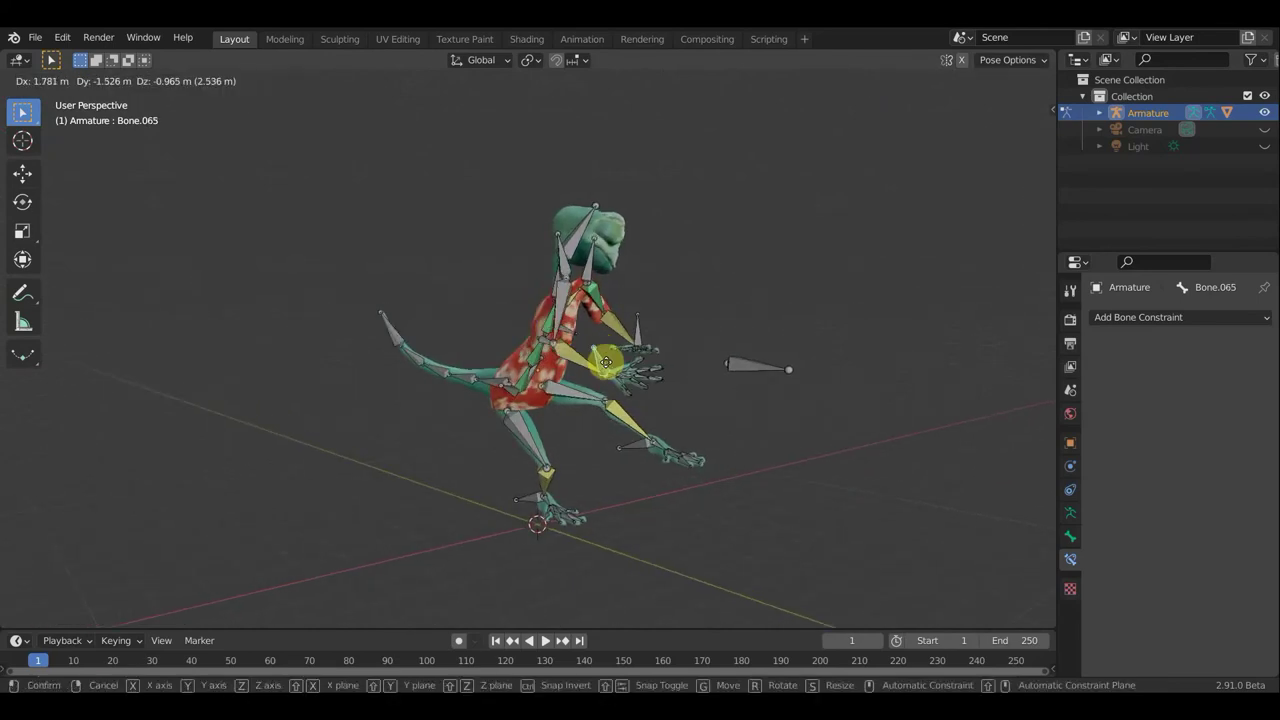
pyautogui.click(598, 374)
pyautogui.moveTo(598, 374)
pyautogui.mouseDown(button='middle')
pyautogui.moveTo(514, 372)
pyautogui.moveTo(520, 395)
pyautogui.mouseUp(button='middle')
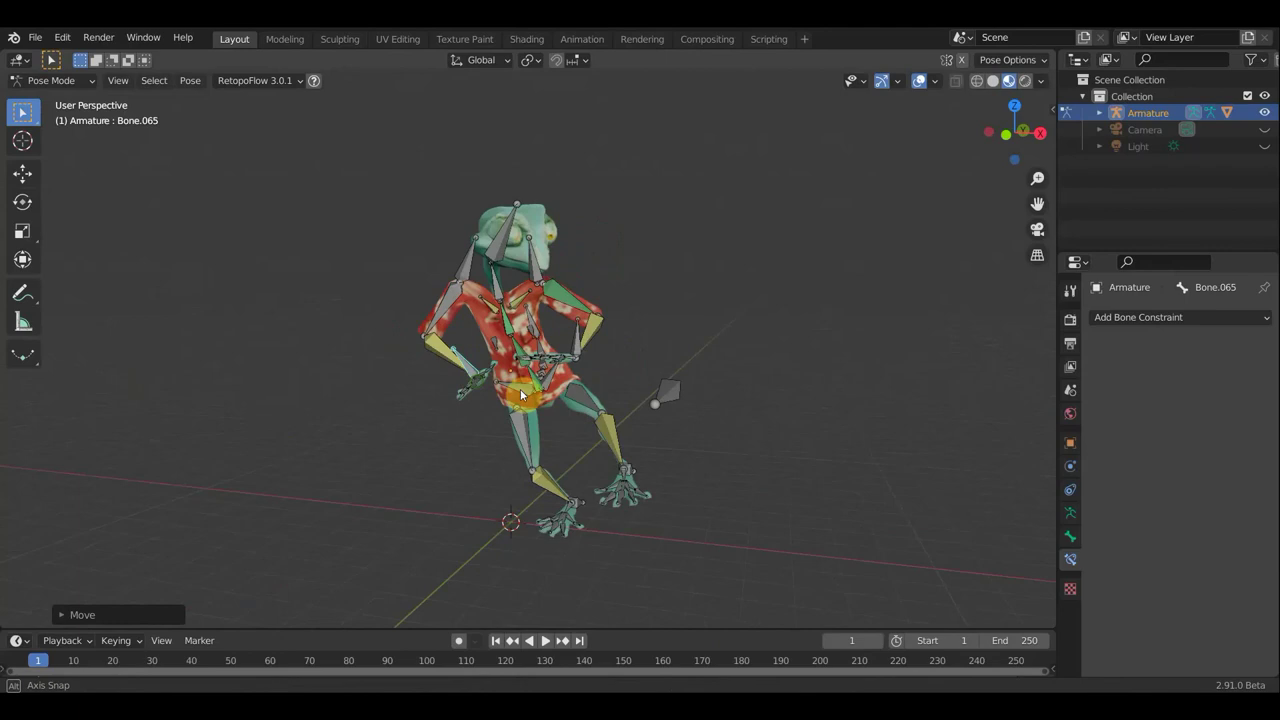
pyautogui.press('g')
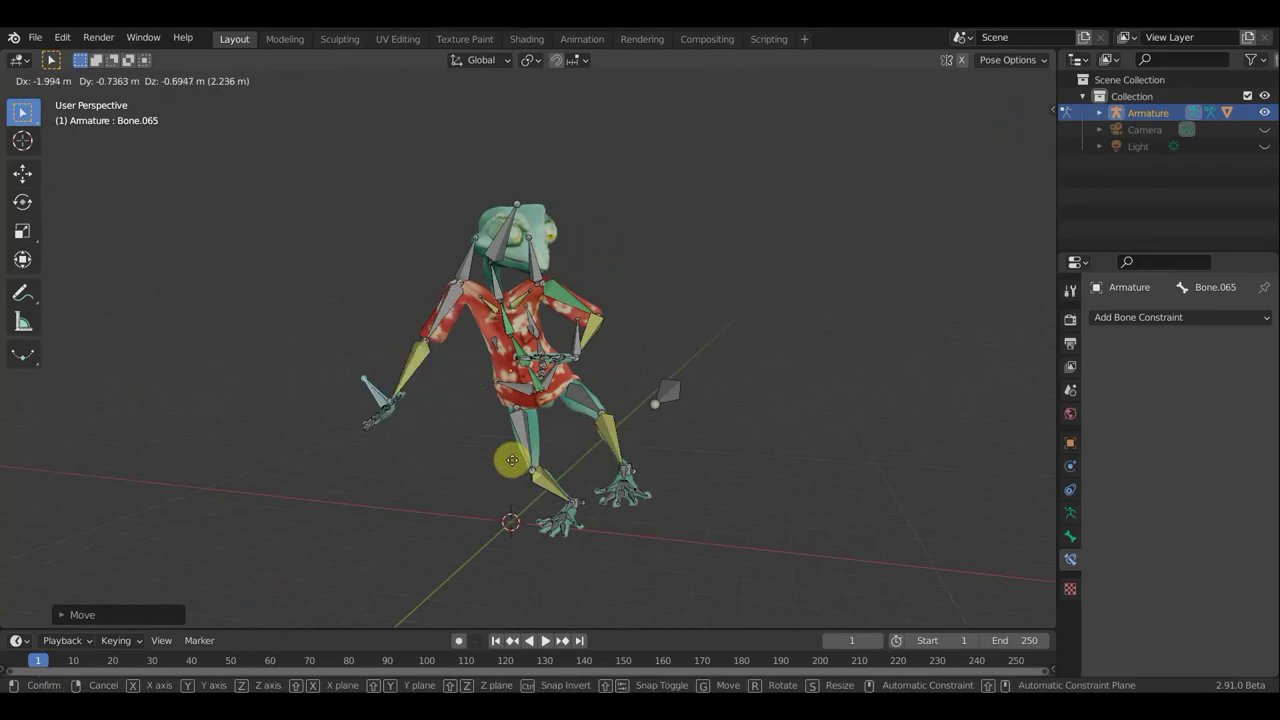
pyautogui.click(481, 257)
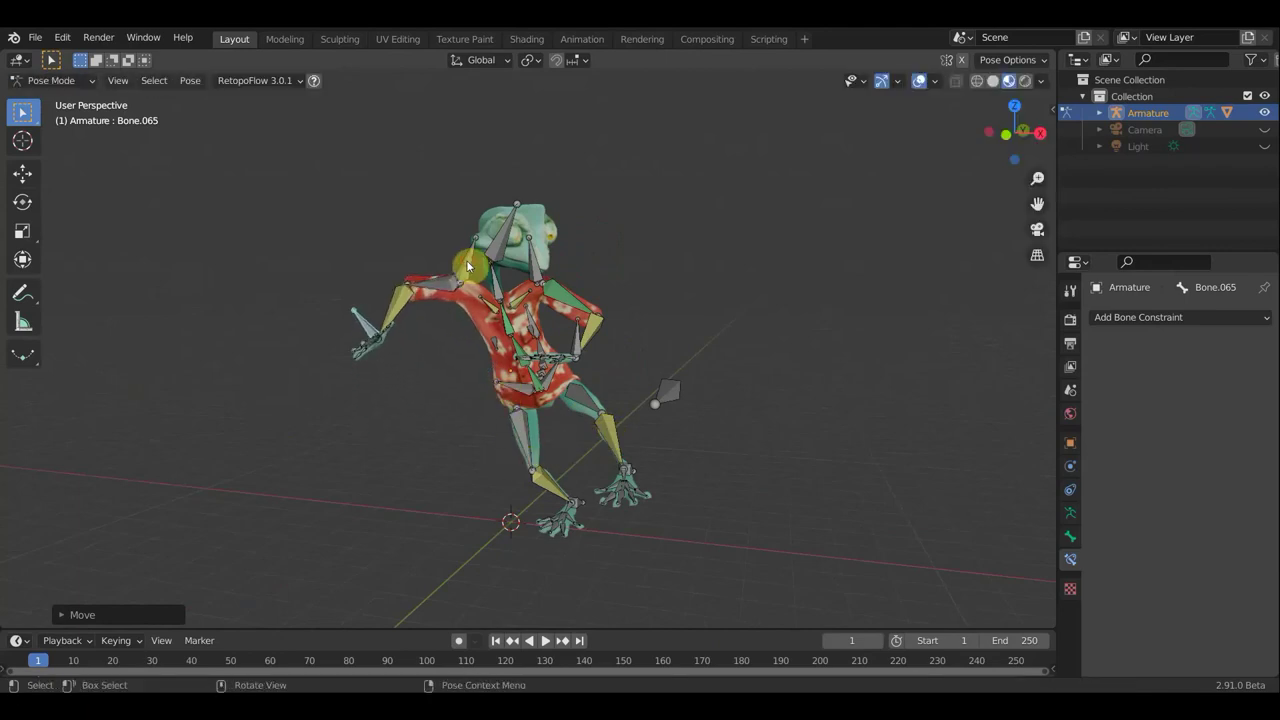
pyautogui.press('g')
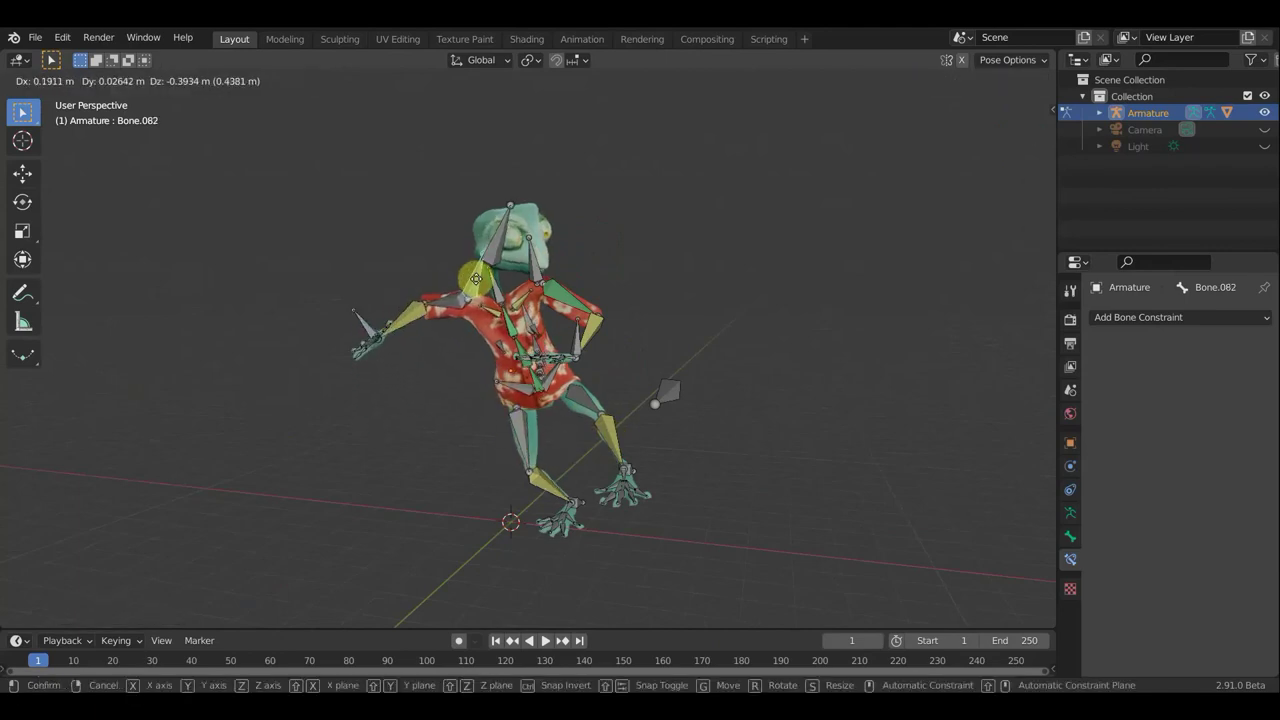
pyautogui.click(489, 291)
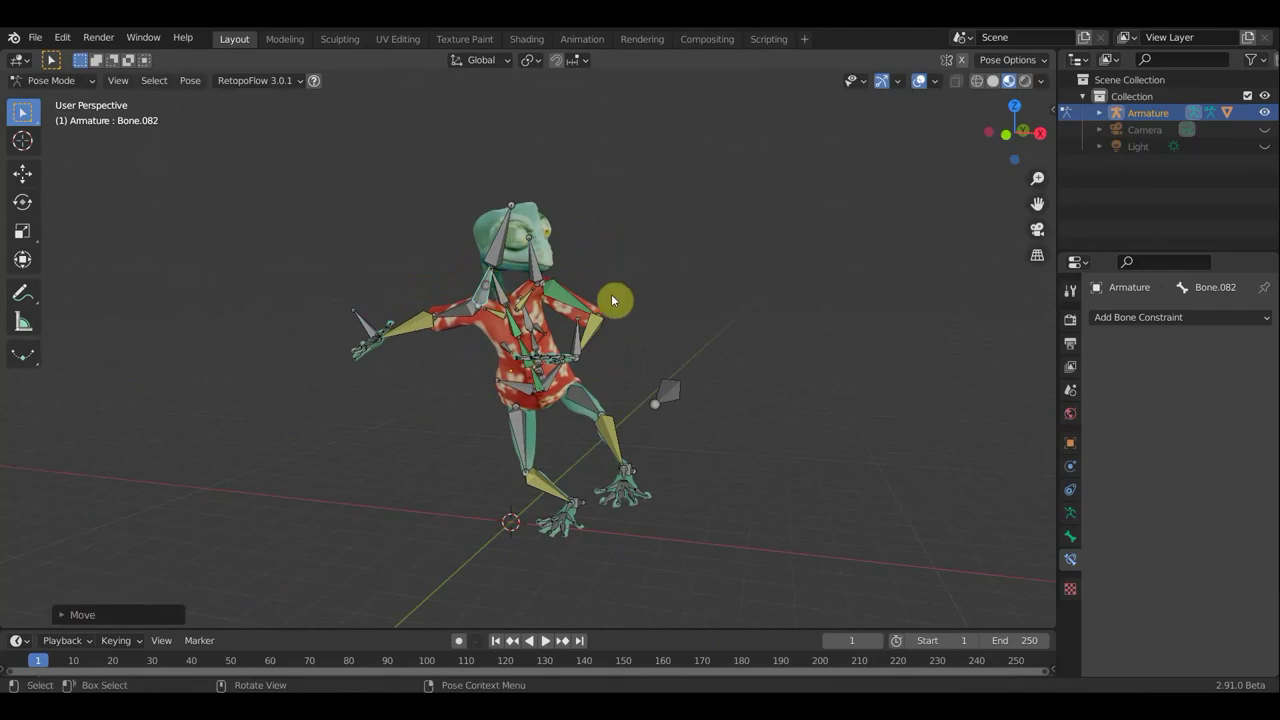
pyautogui.moveTo(611, 294); pyautogui.dragTo(624, 202, button='middle')
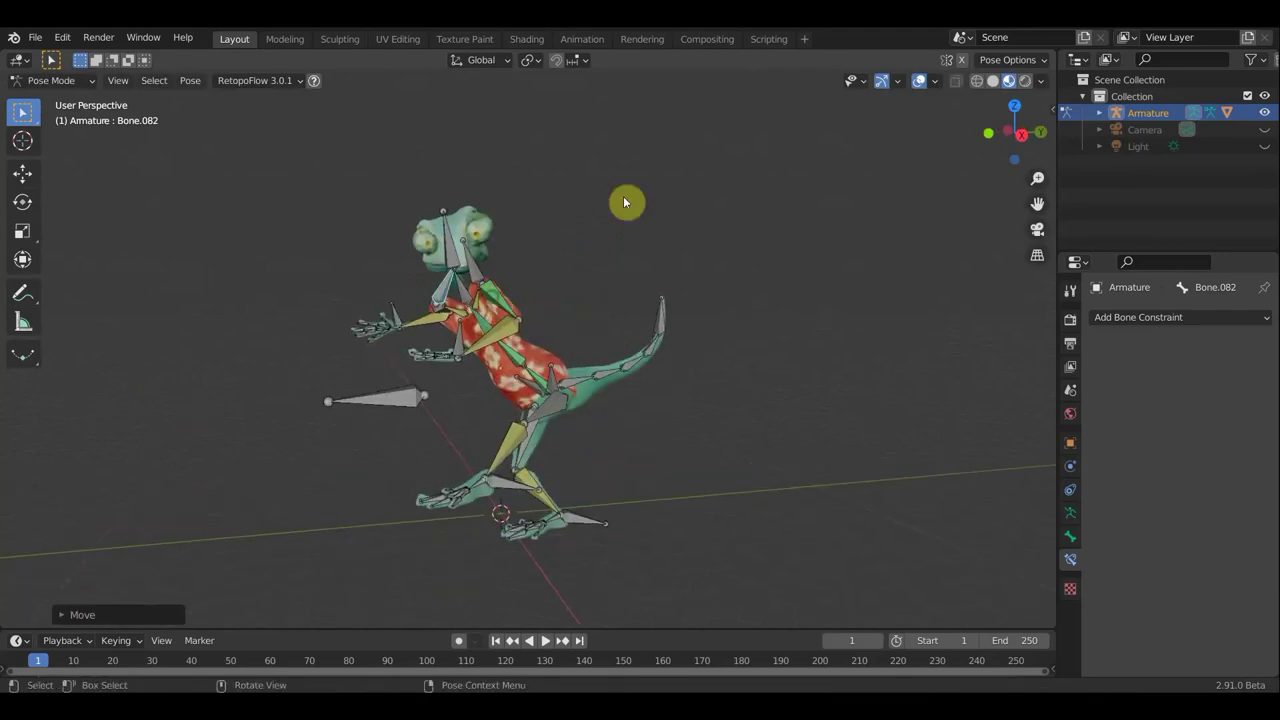
# Hide the rig overlays and orbit around the frog to inspect the stride and raised tail
pyautogui.click(920, 84)
pyautogui.scroll(2, 825, 202)
pyautogui.moveTo(814, 214); pyautogui.dragTo(742, 236, button='middle')
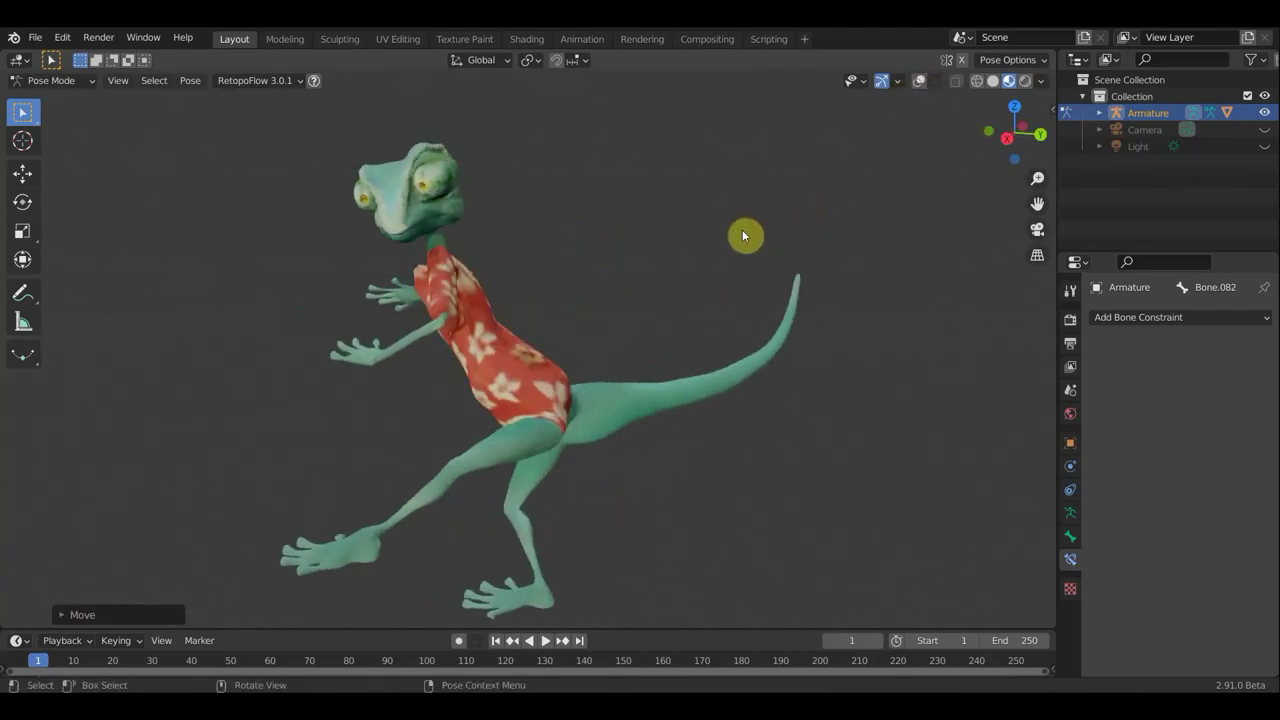
pyautogui.moveTo(606, 297)
pyautogui.mouseDown(button='middle')
pyautogui.moveTo(429, 297)
pyautogui.moveTo(750, 266)
pyautogui.moveTo(779, 275)
pyautogui.mouseUp(button='middle')
pyautogui.scroll(-3, 589, 288)
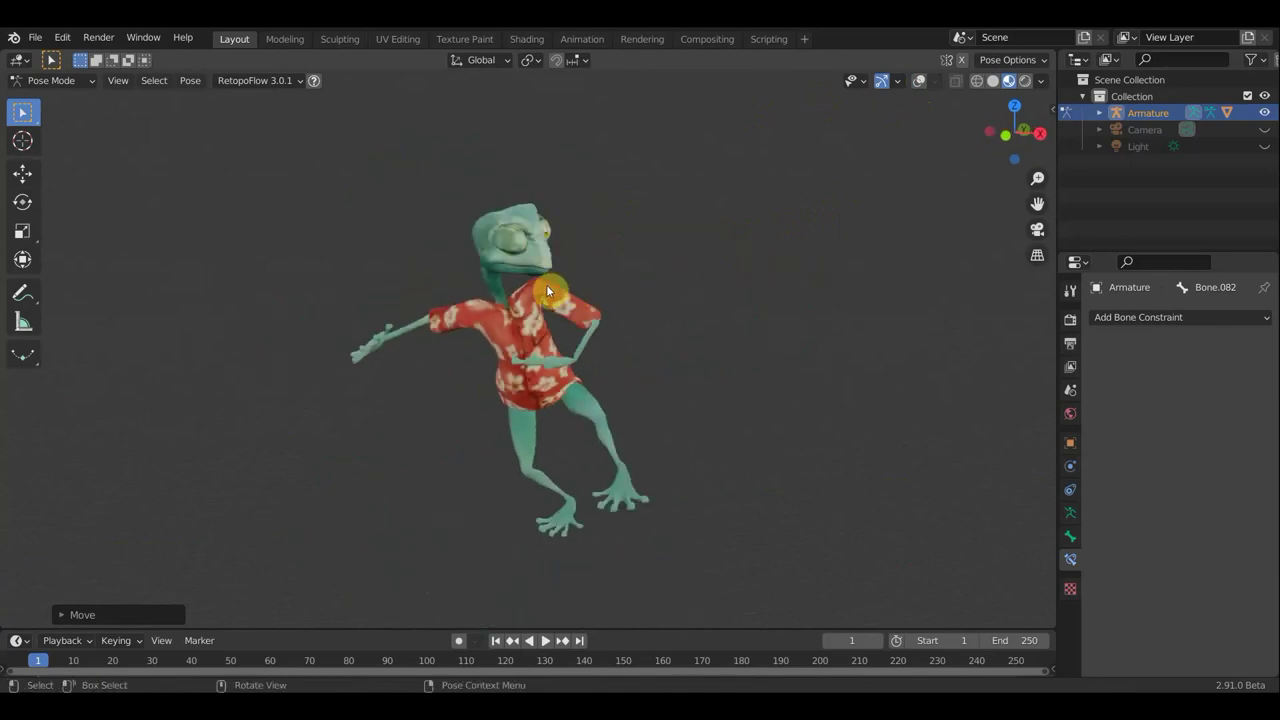
pyautogui.moveTo(546, 284); pyautogui.dragTo(808, 272, button='middle')
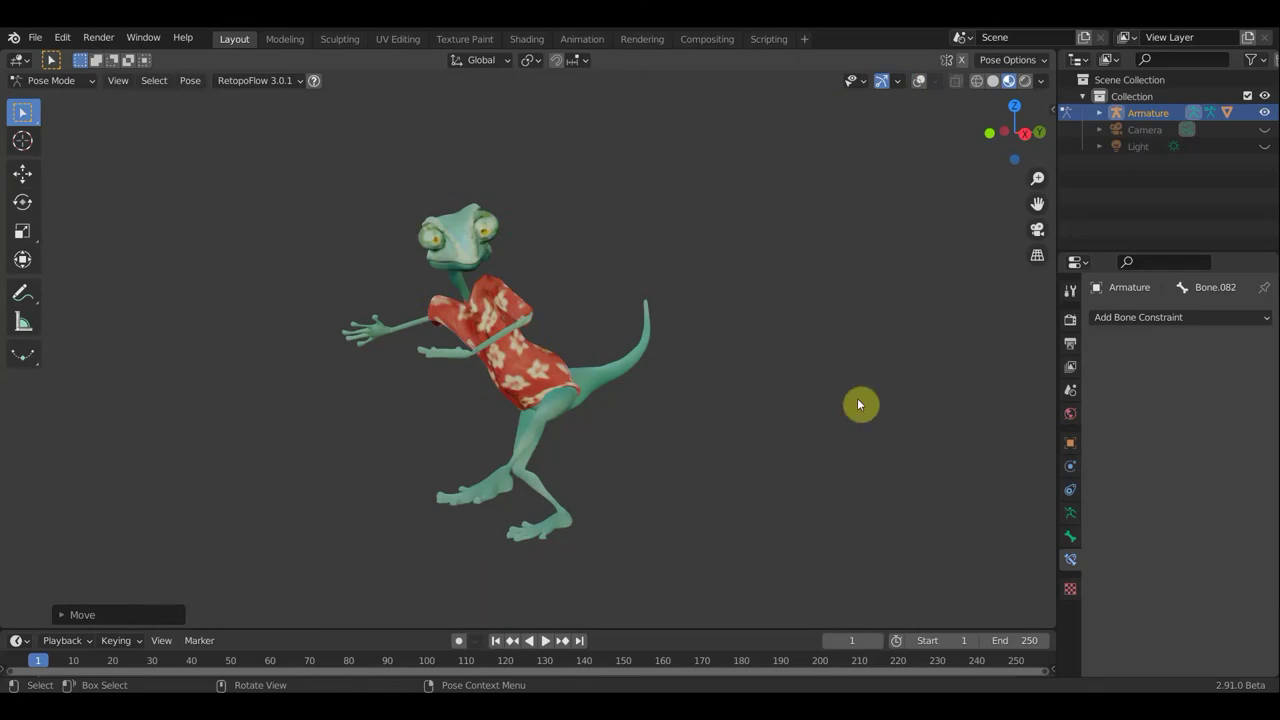
pyautogui.moveTo(773, 415)
pyautogui.mouseDown(button='middle')
pyautogui.moveTo(891, 417)
pyautogui.moveTo(737, 417)
pyautogui.moveTo(762, 423)
pyautogui.mouseUp(button='middle')
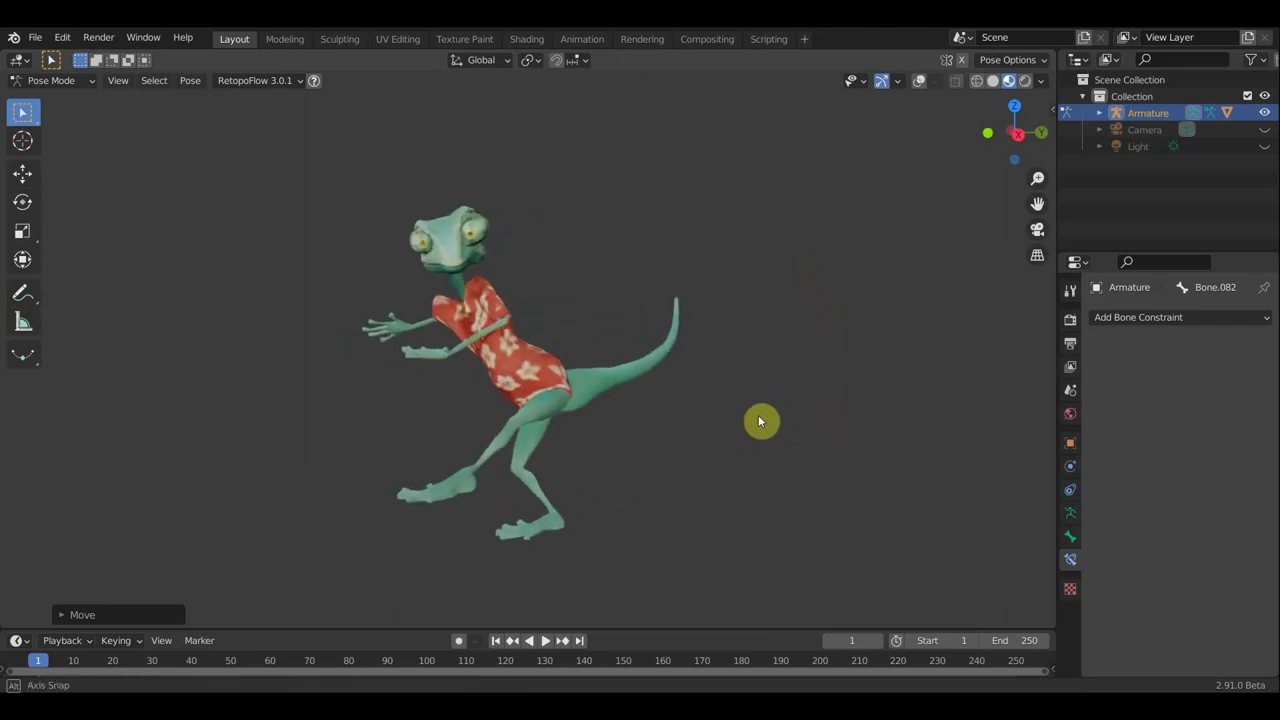